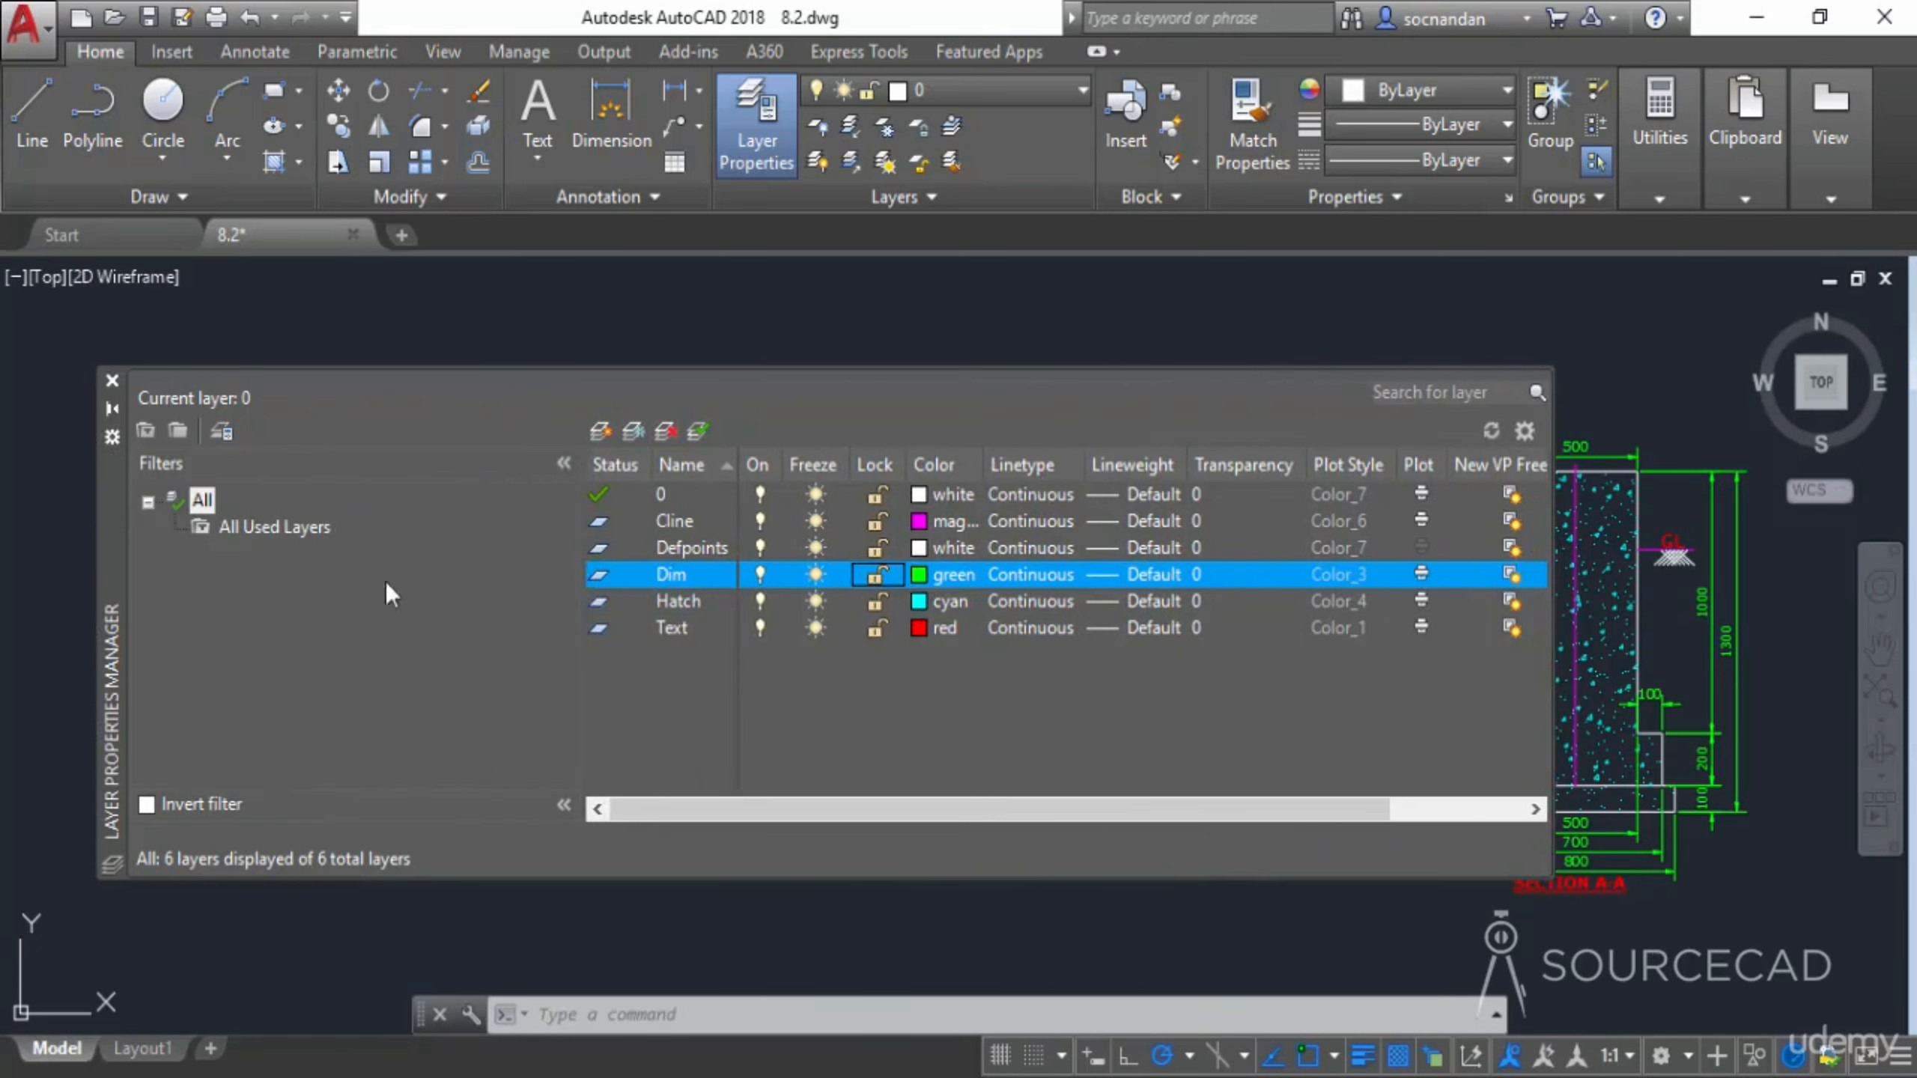
Load the ACAD_ISO02W100 linetype and assign the CENTER linetype to the Cline layer
left_click_drag(116, 554, 80, 548)
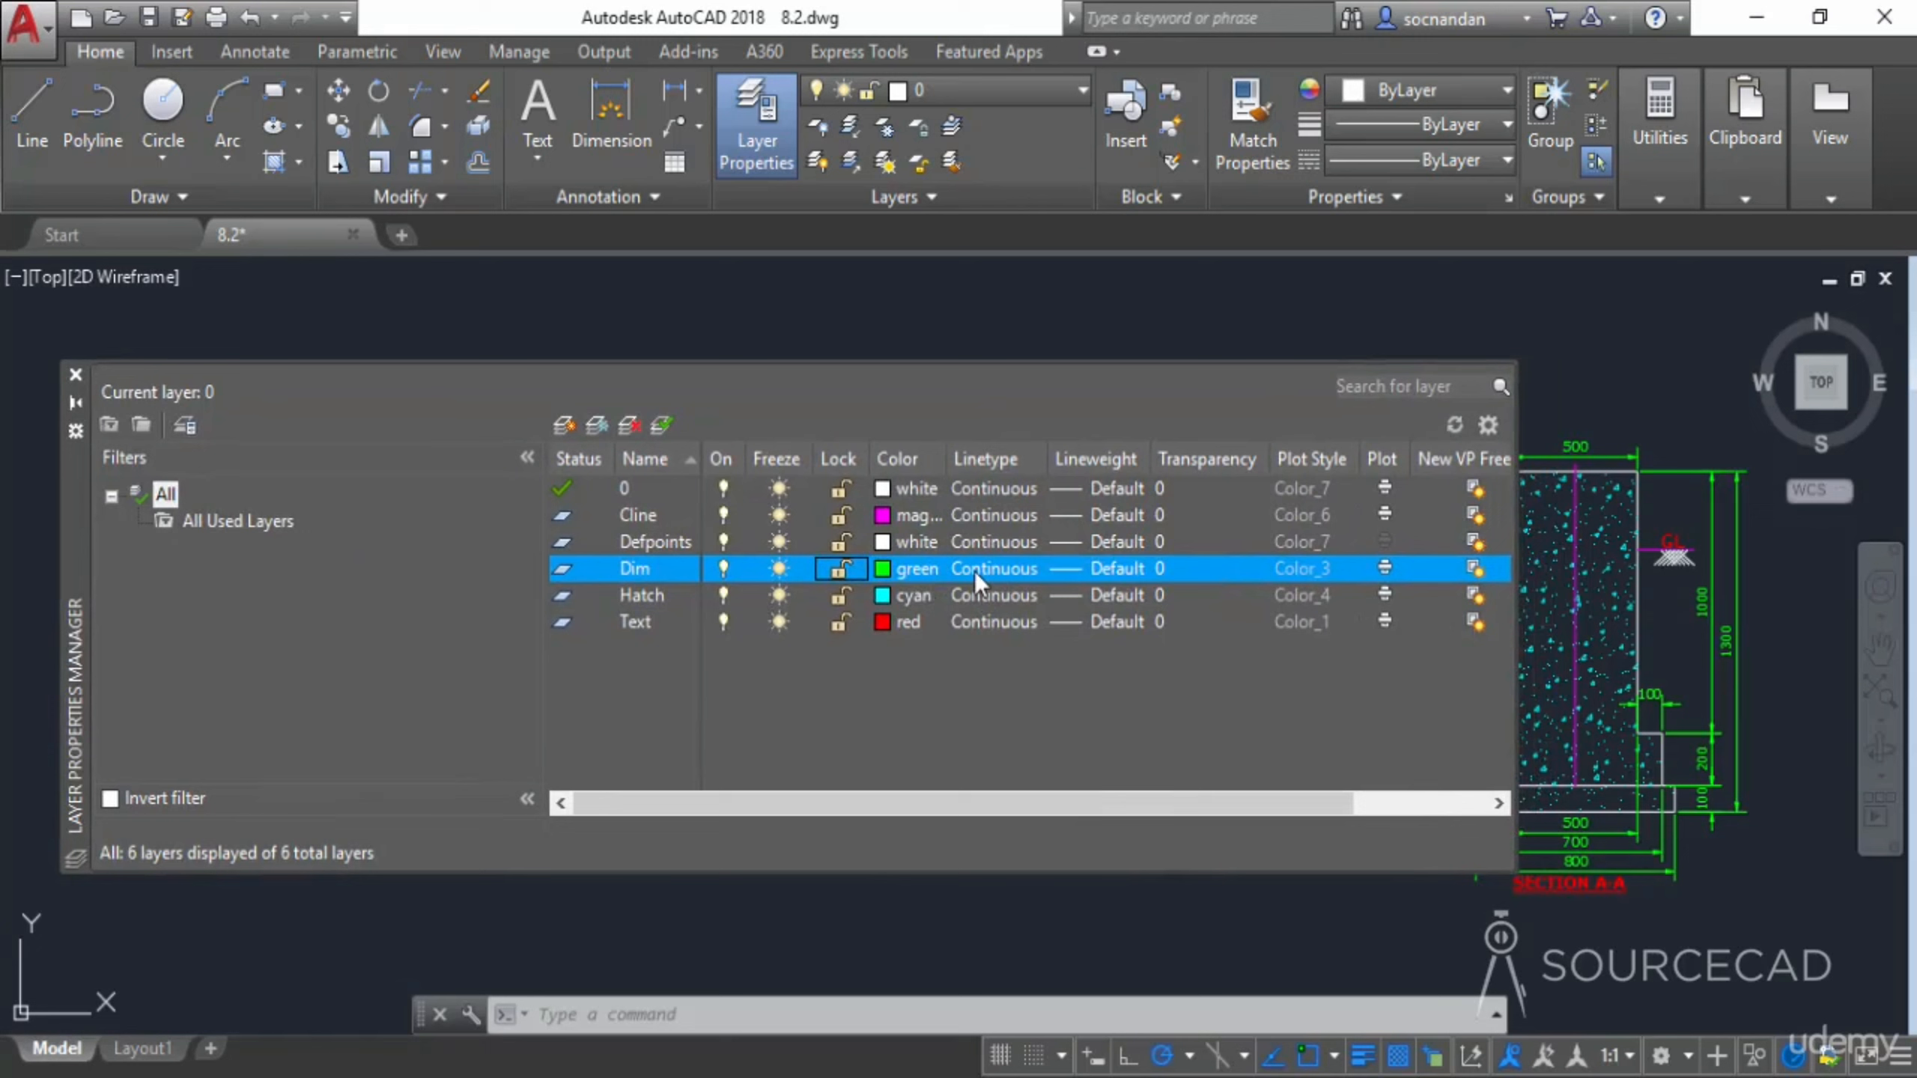
left_click(664, 516)
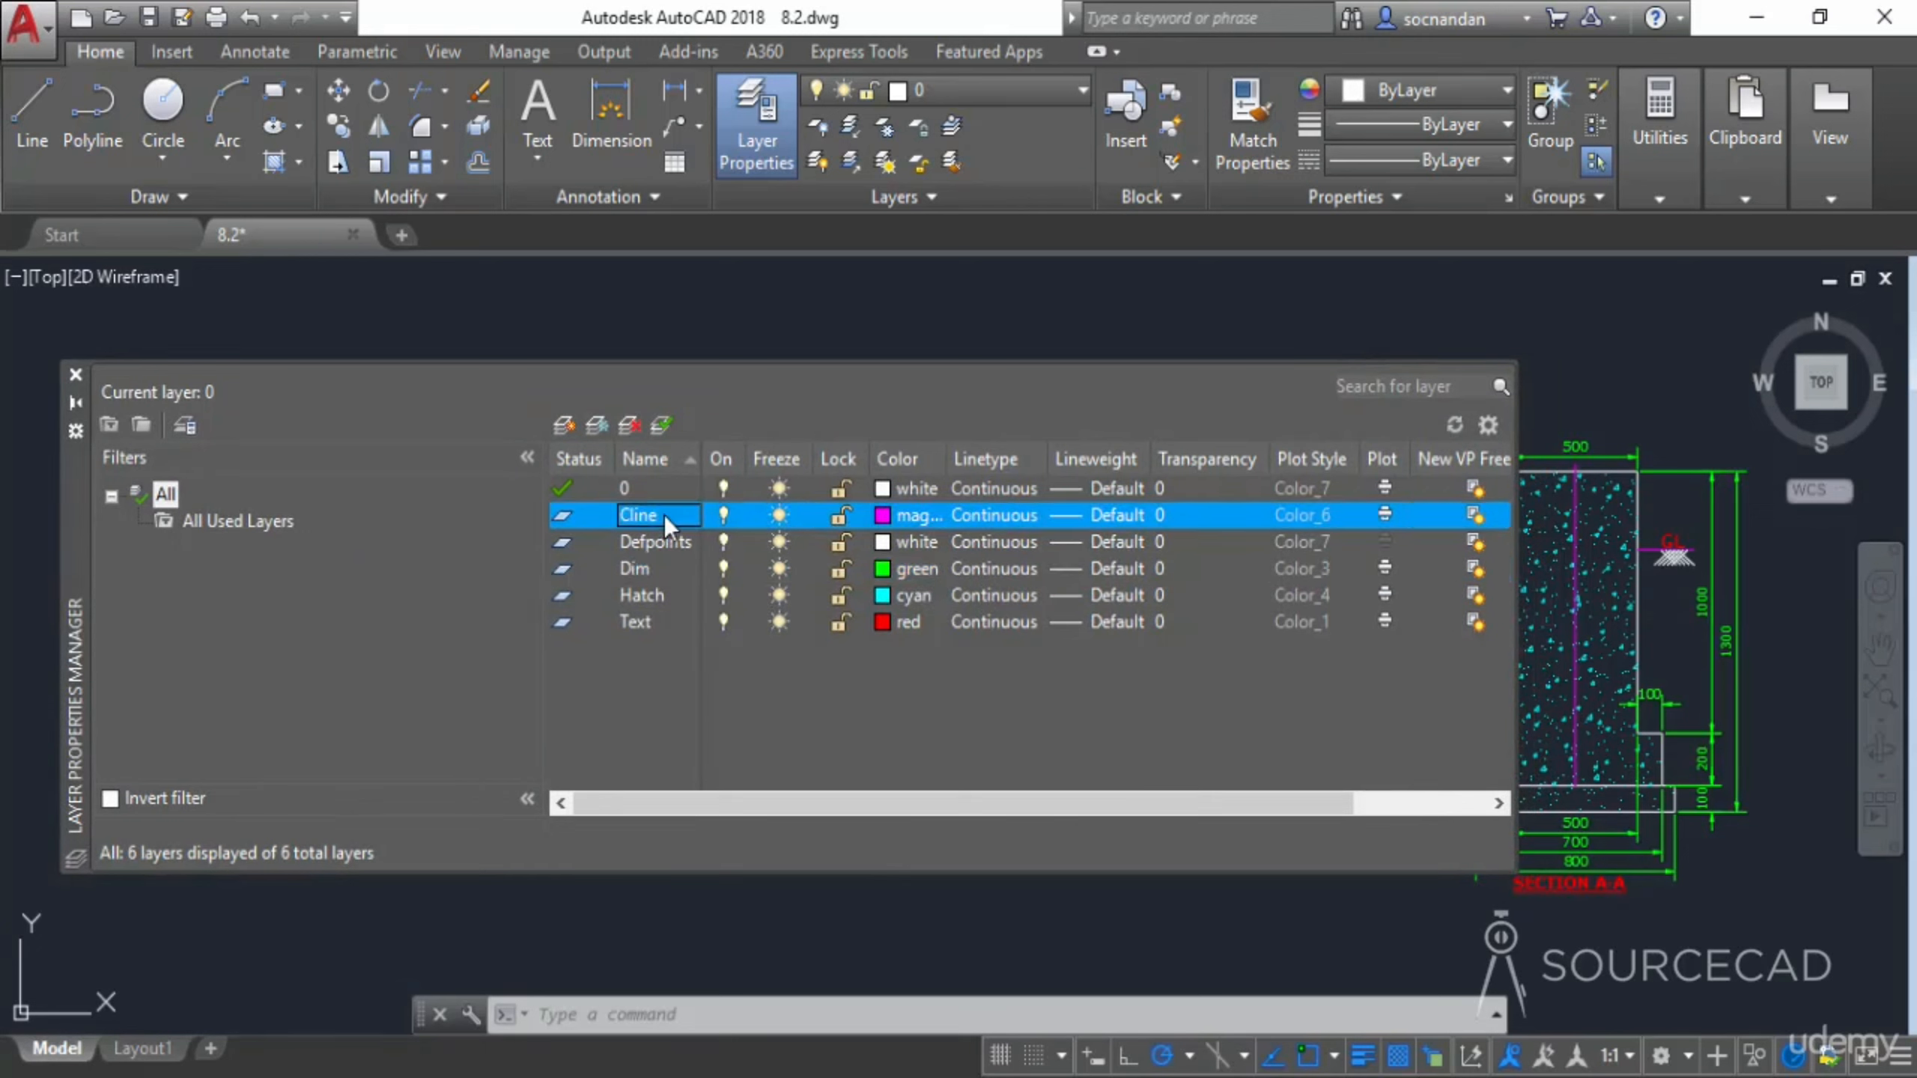
left_click(1003, 519)
left_click(995, 472)
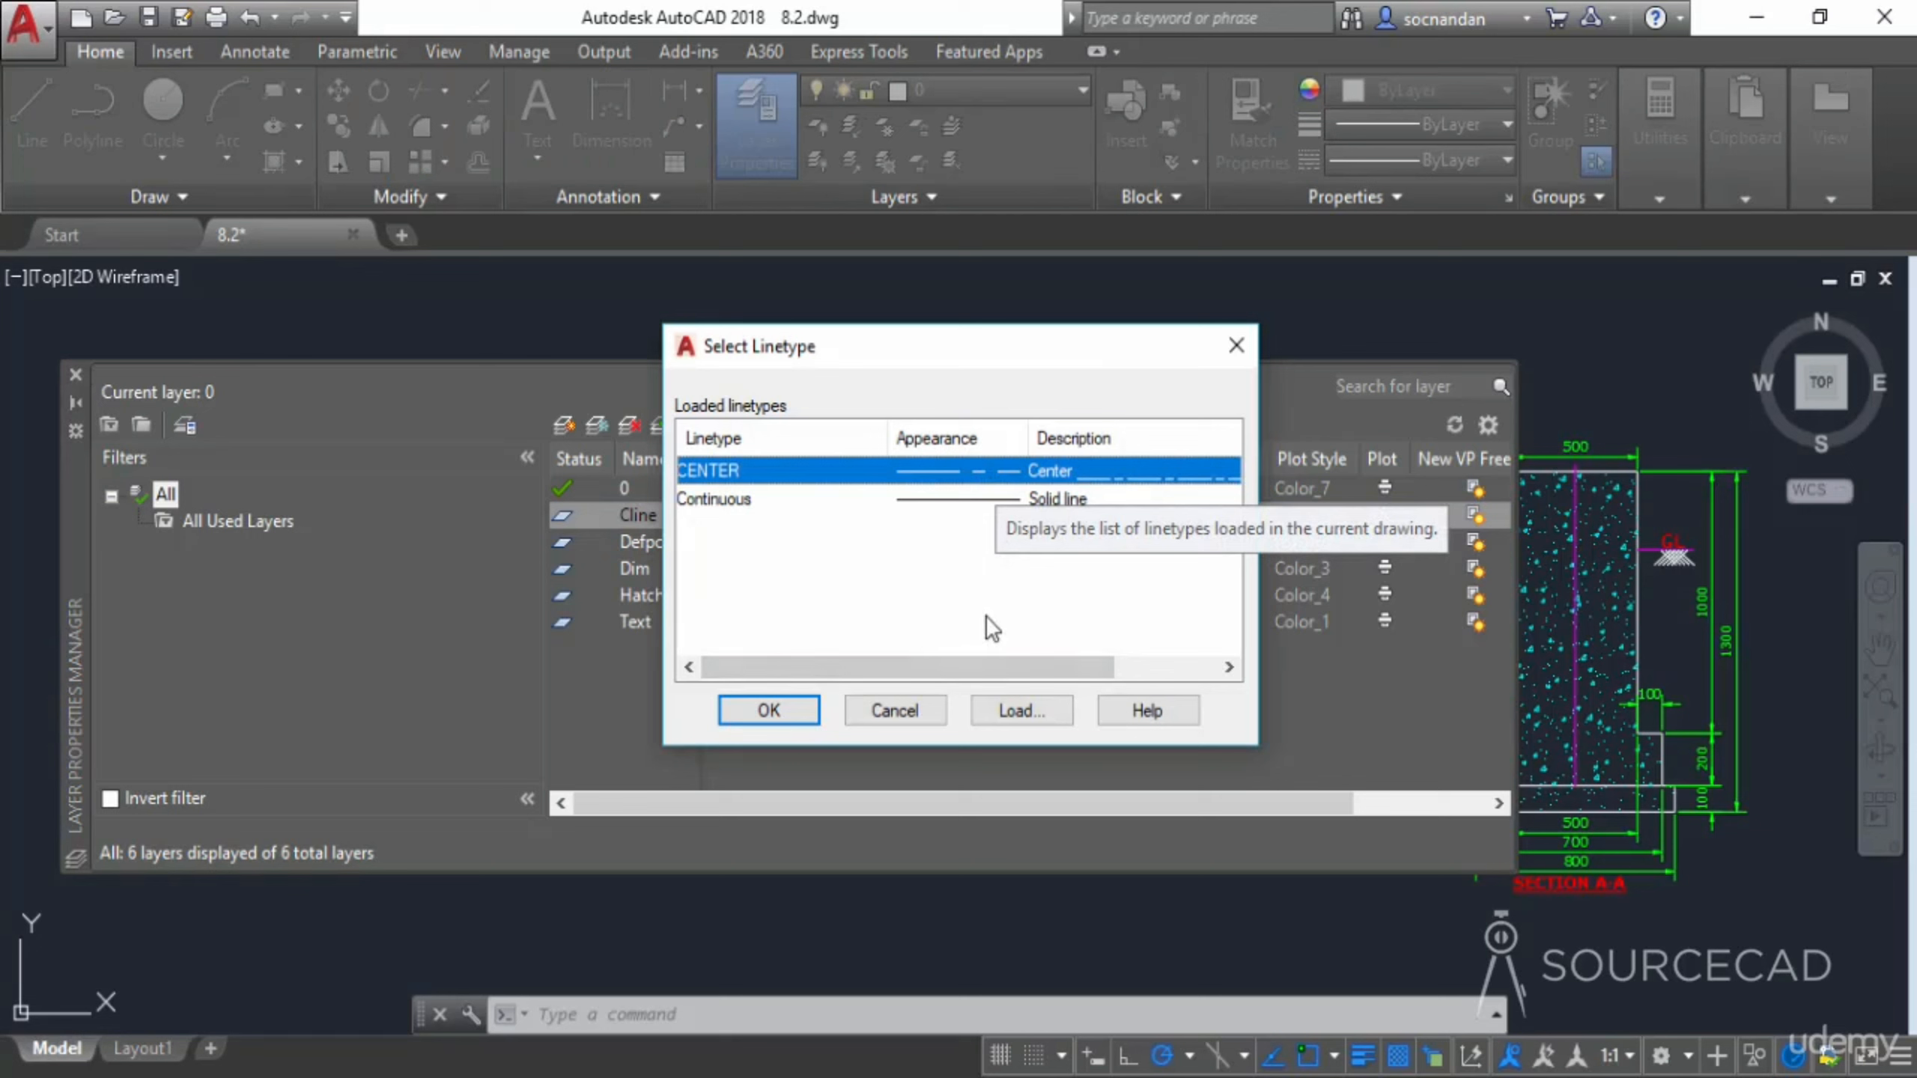
left_click(1024, 711)
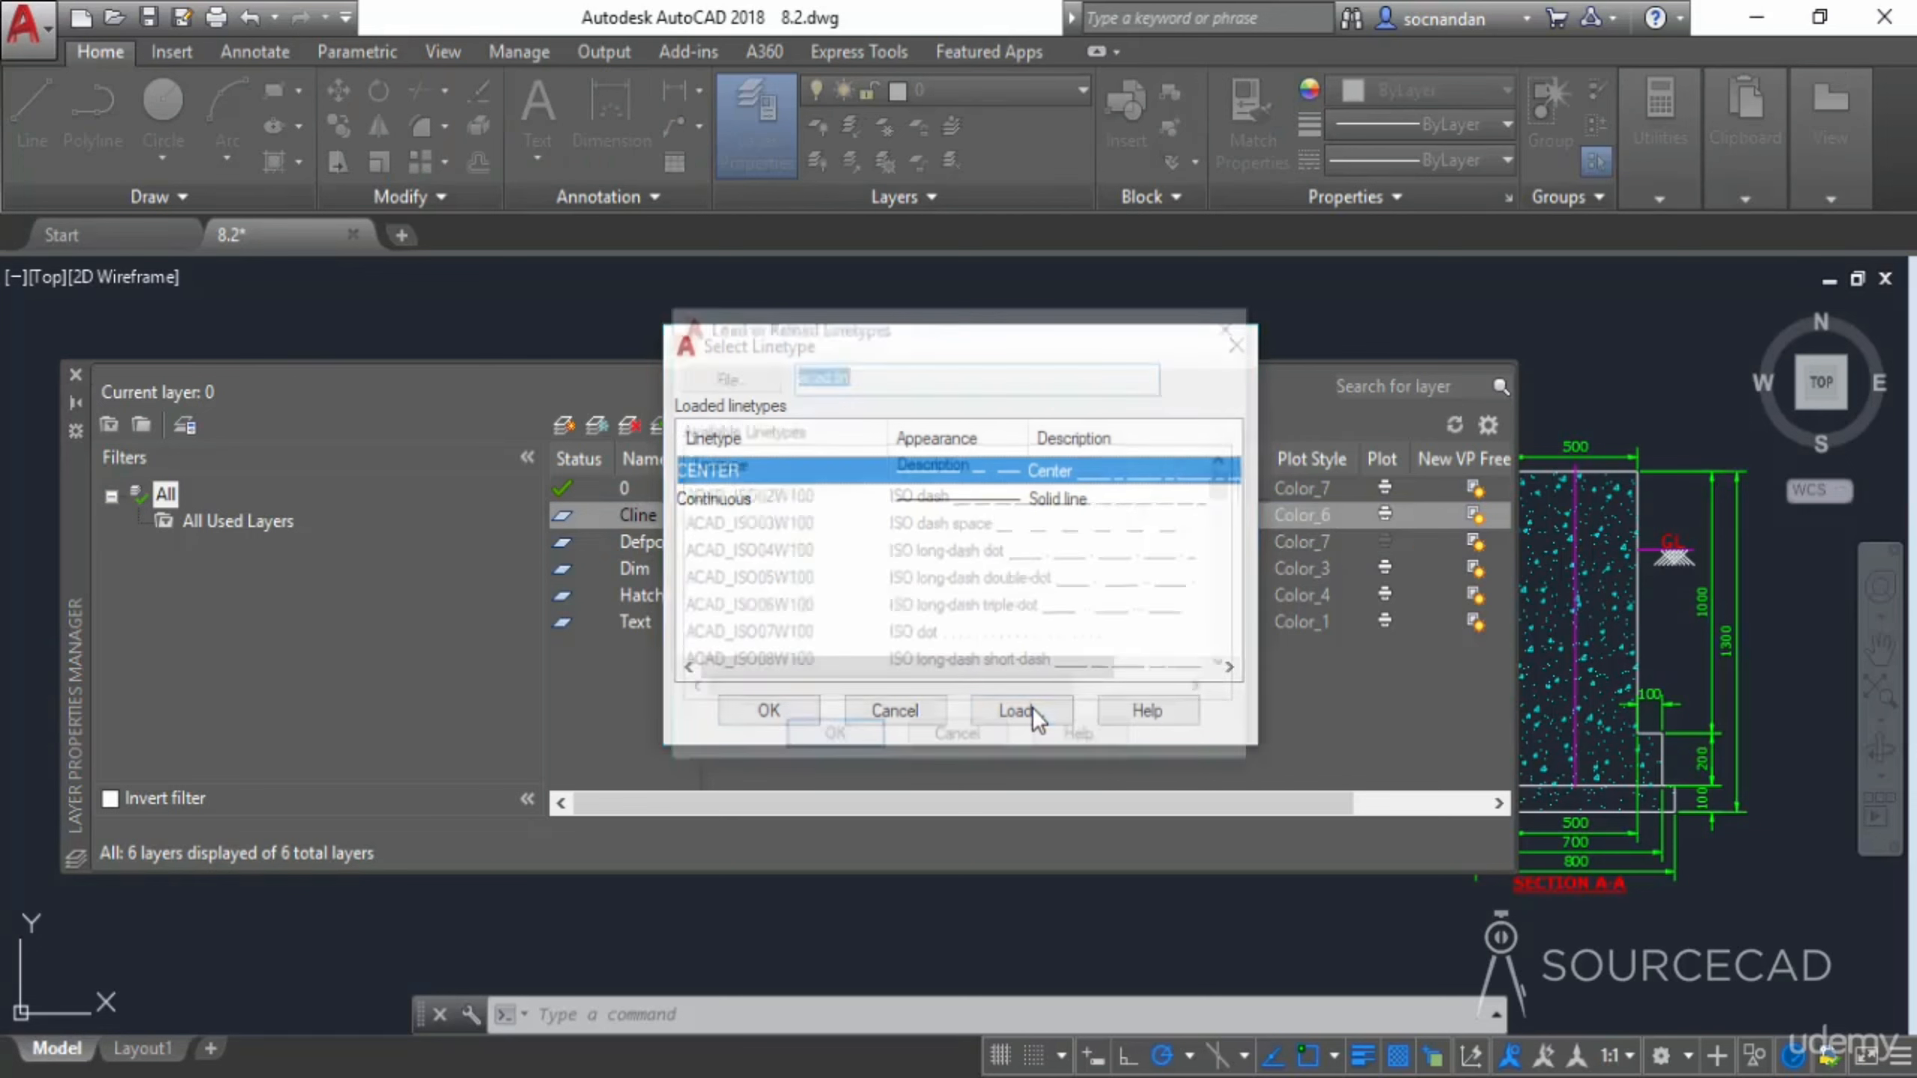
left_click(923, 499)
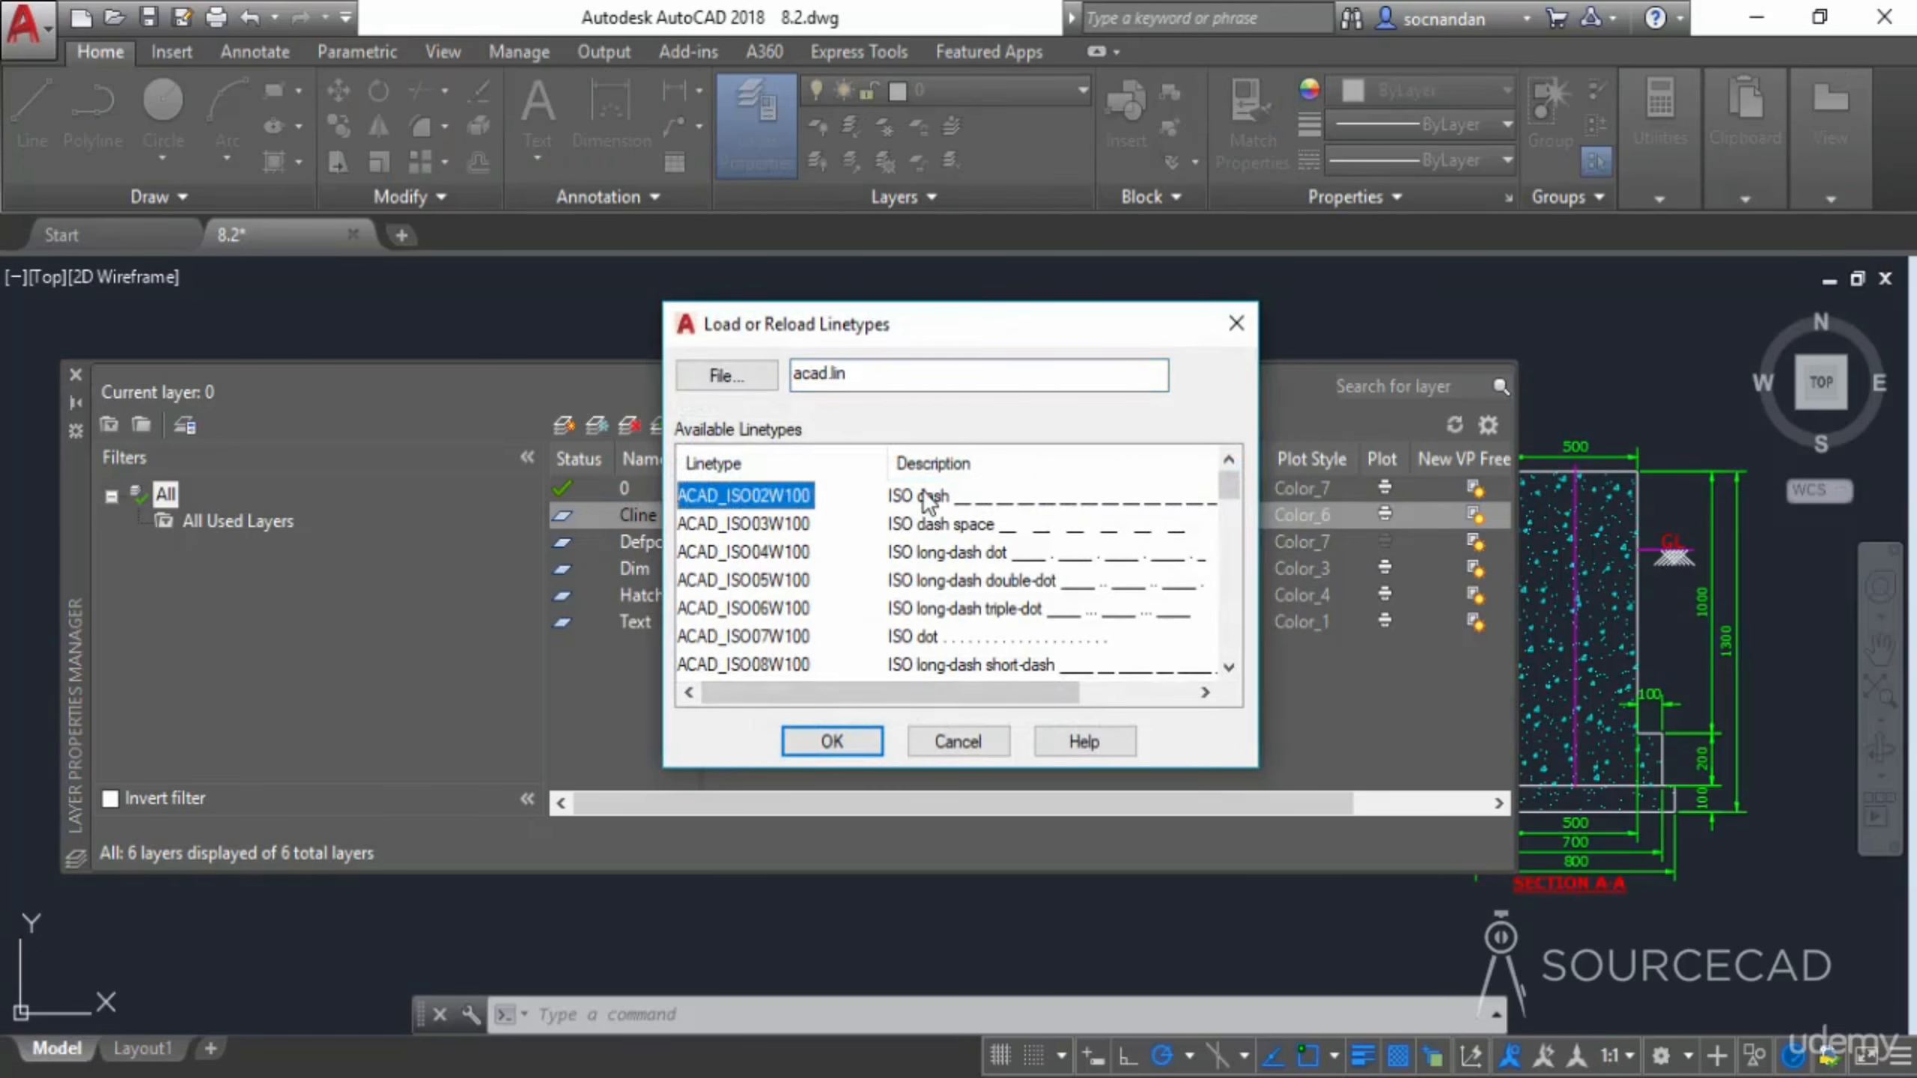
left_click(851, 740)
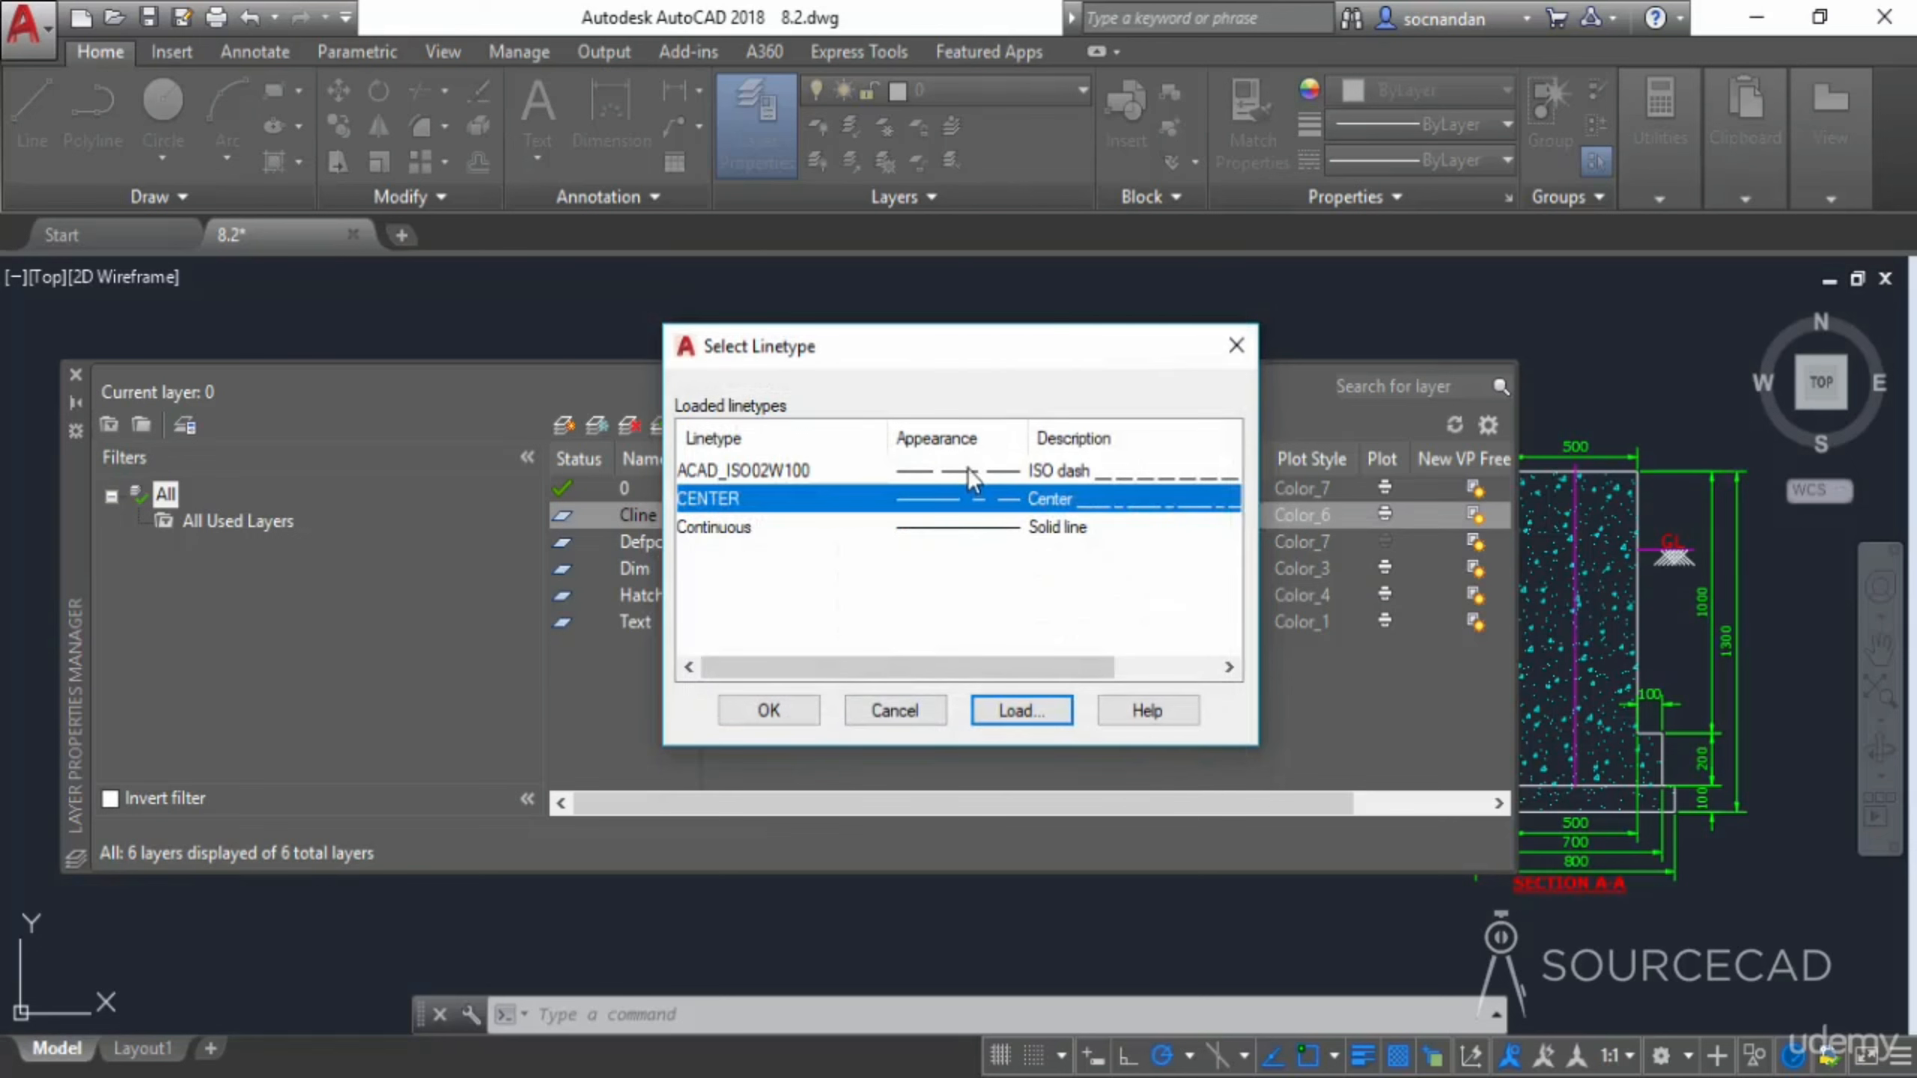
left_click(905, 491)
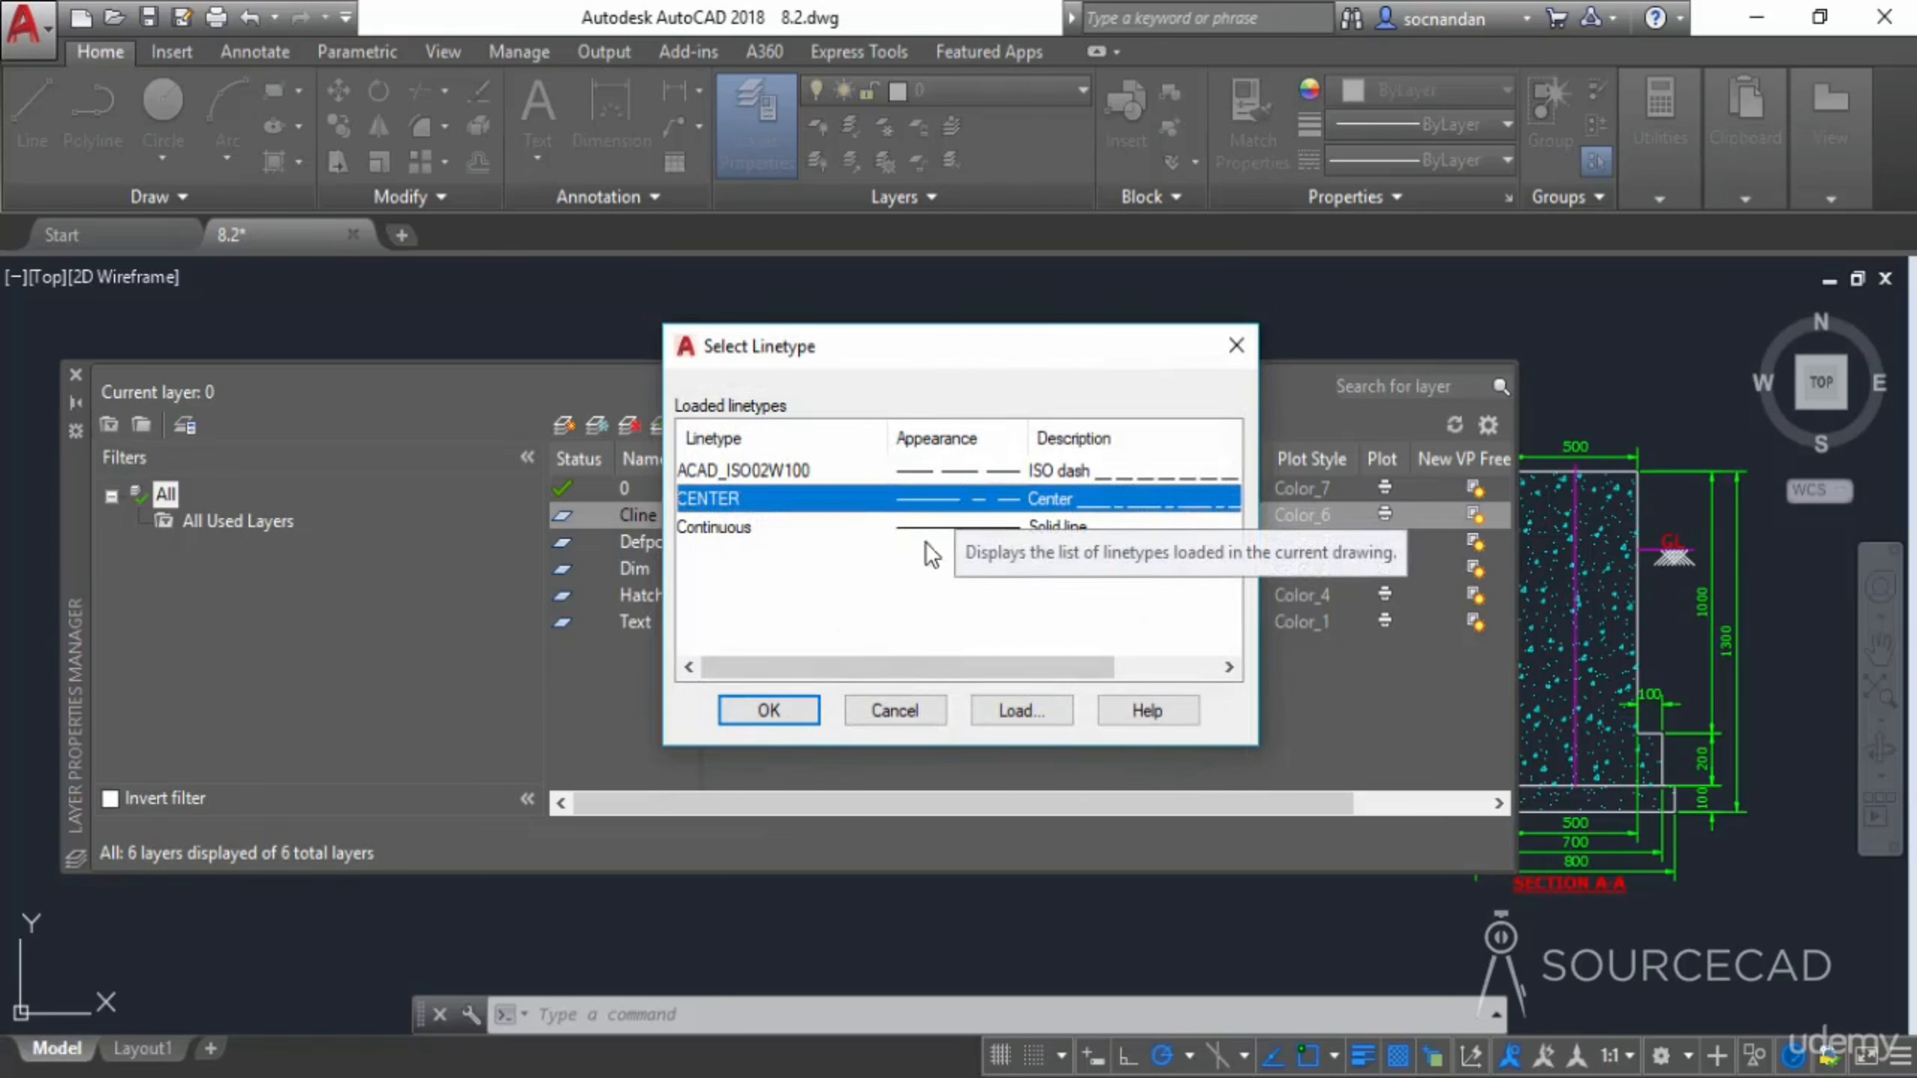
left_click(794, 709)
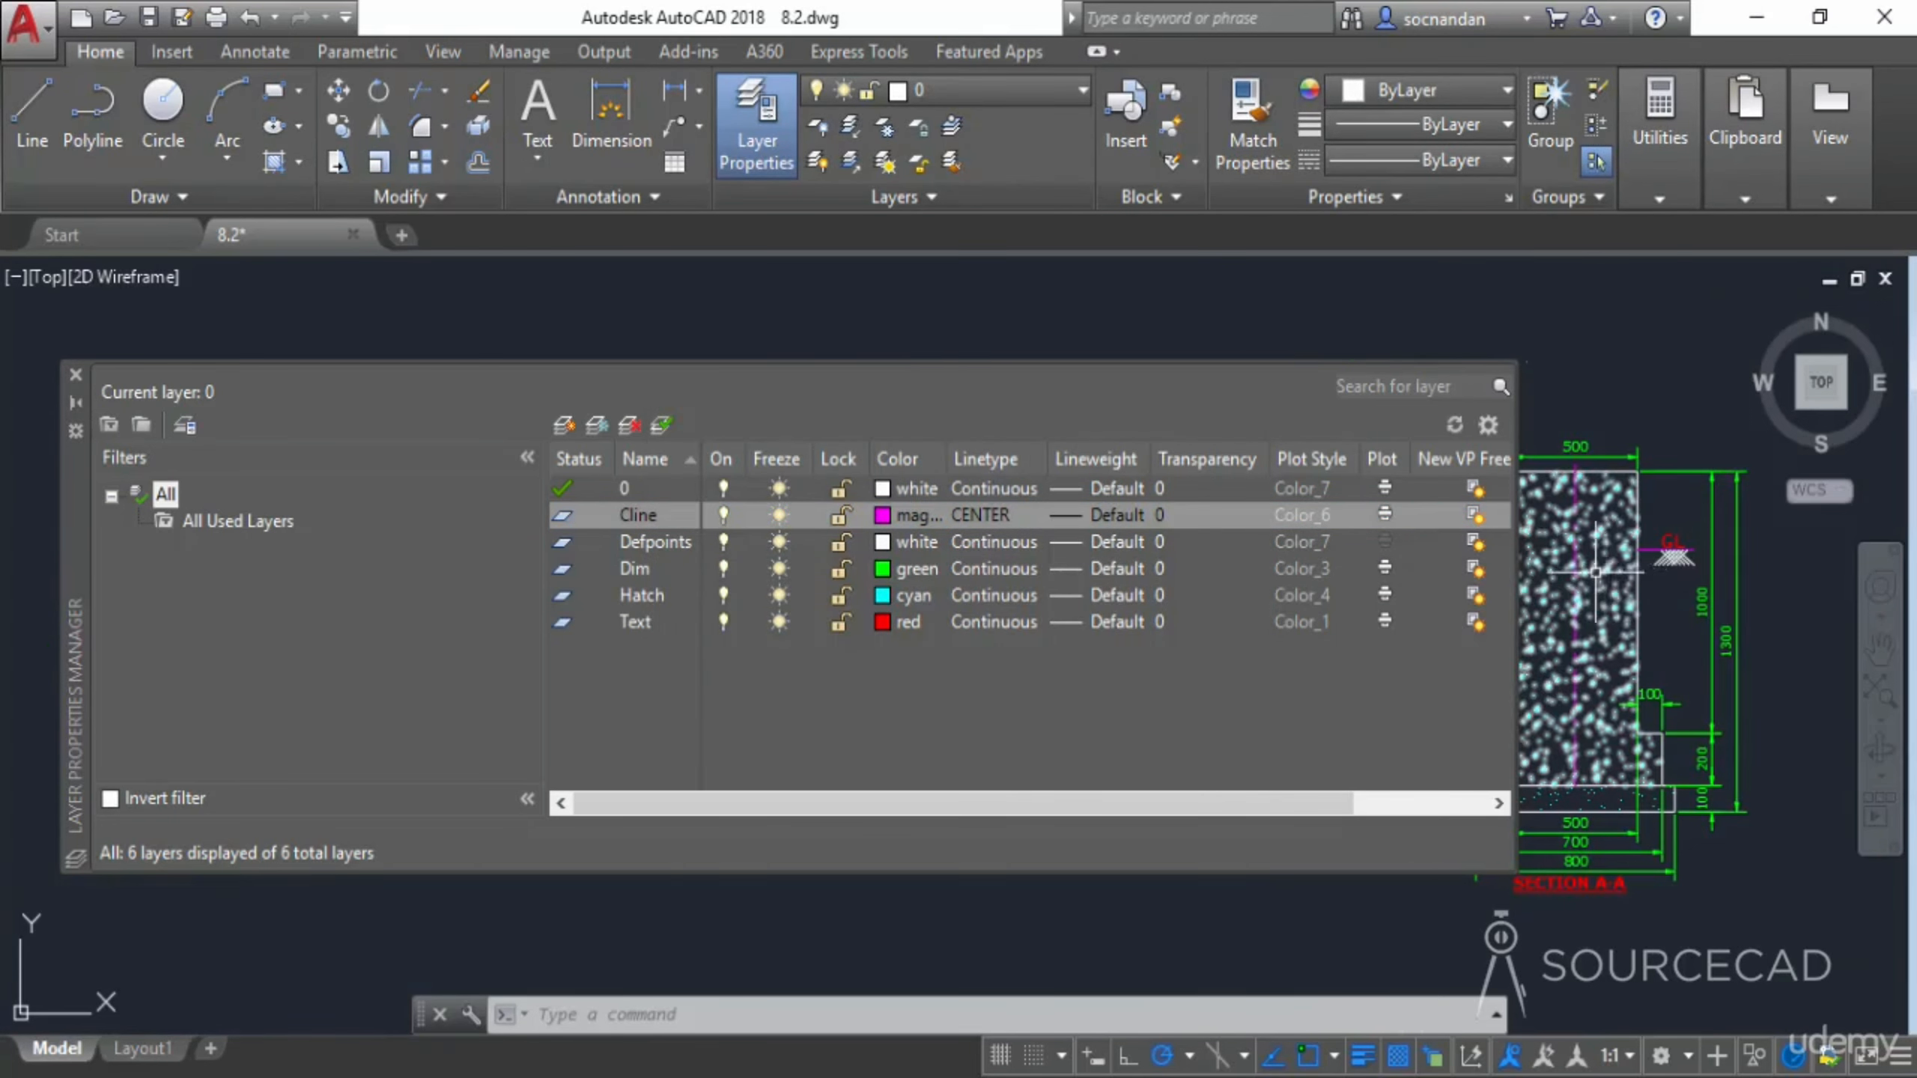
Set the Cline layer's lineweight to 0.30 mm
scroll(1602, 567, "up", 4)
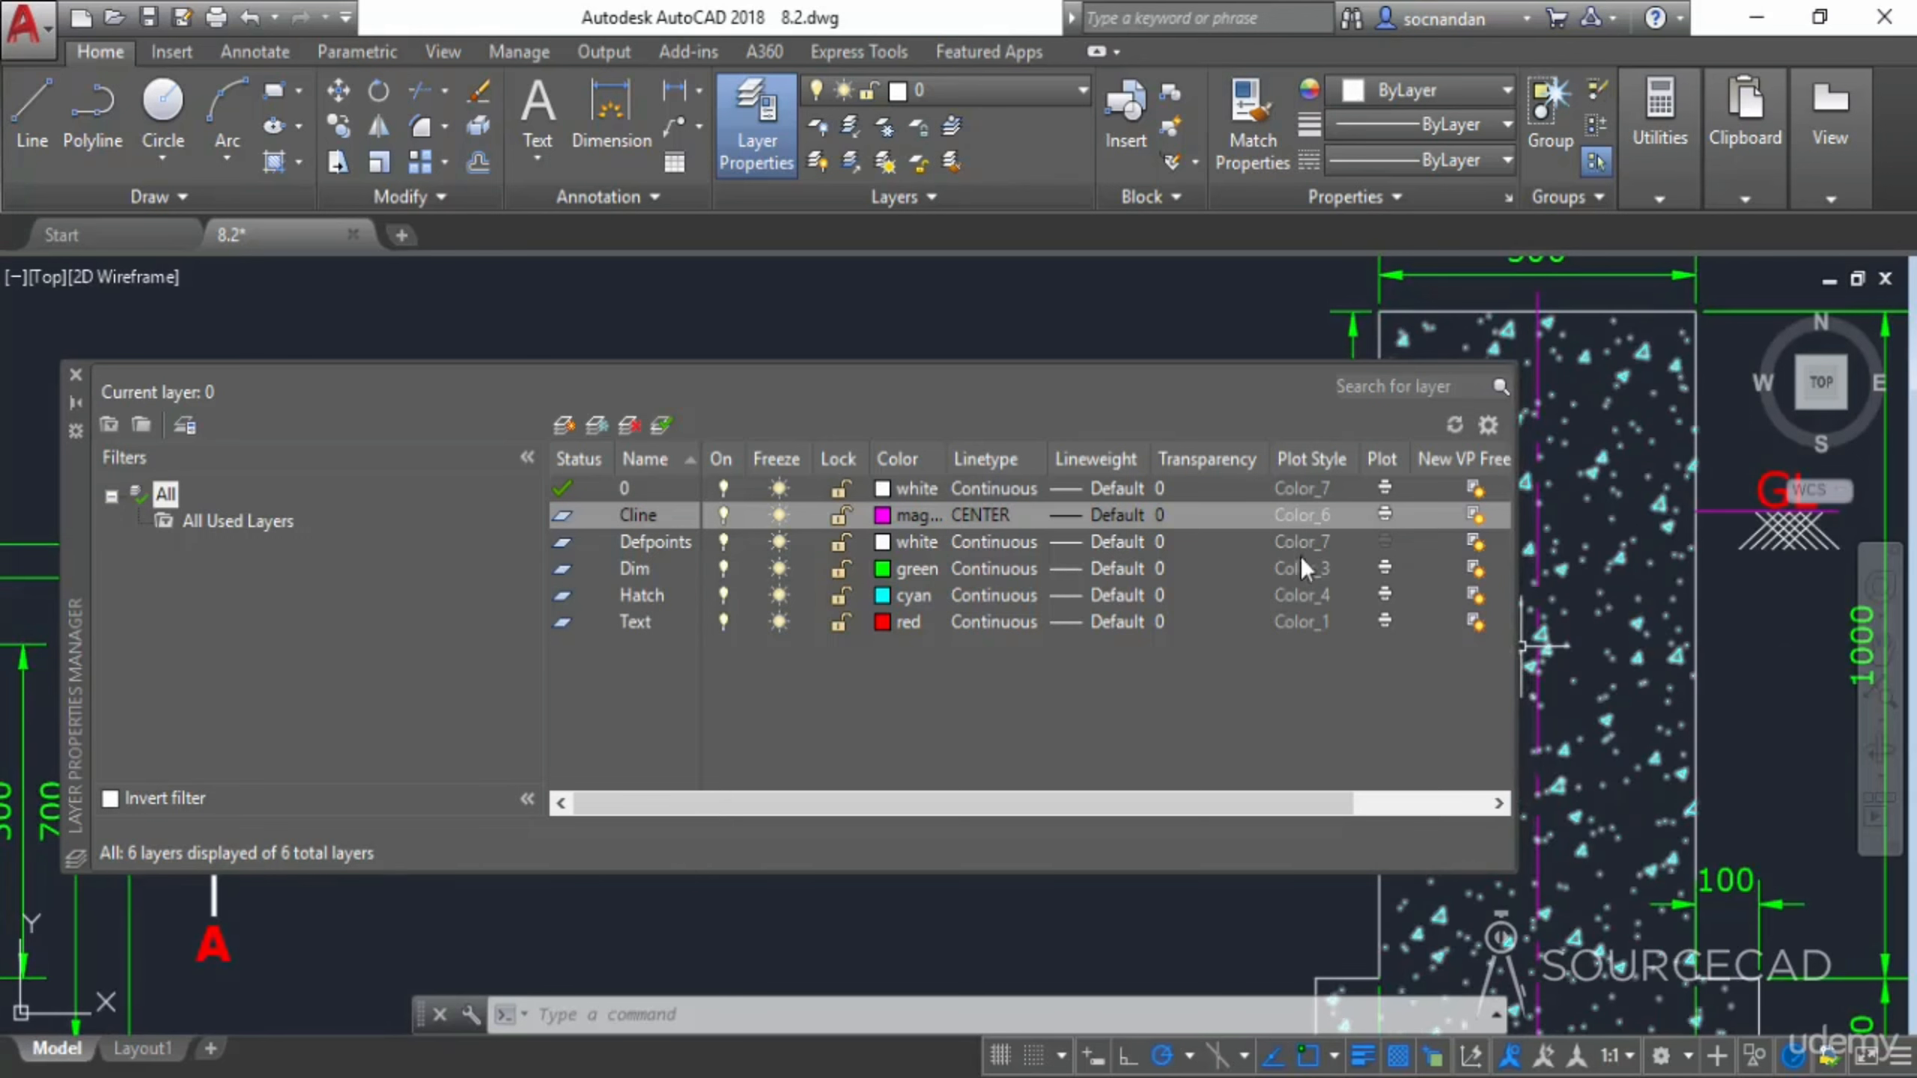
left_click(1129, 519)
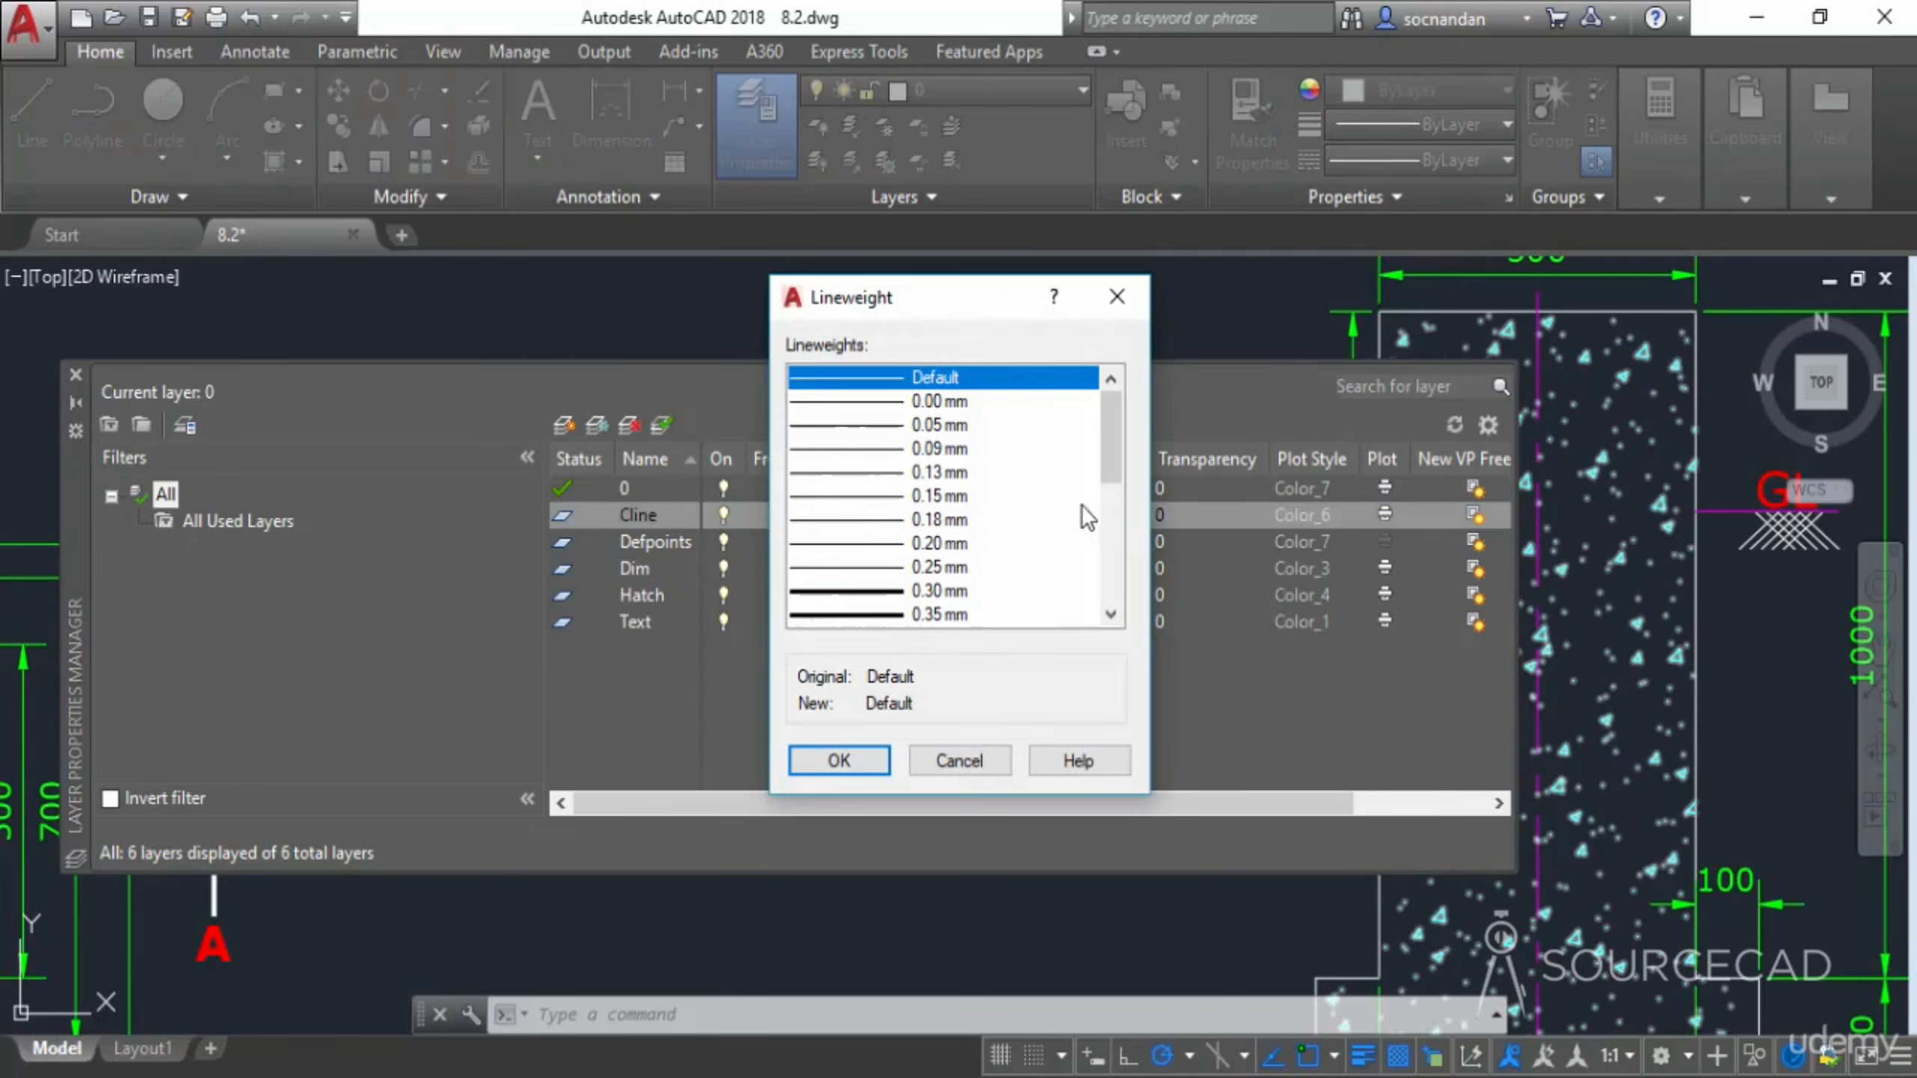
scroll(1001, 485, "down", 1)
left_click(948, 516)
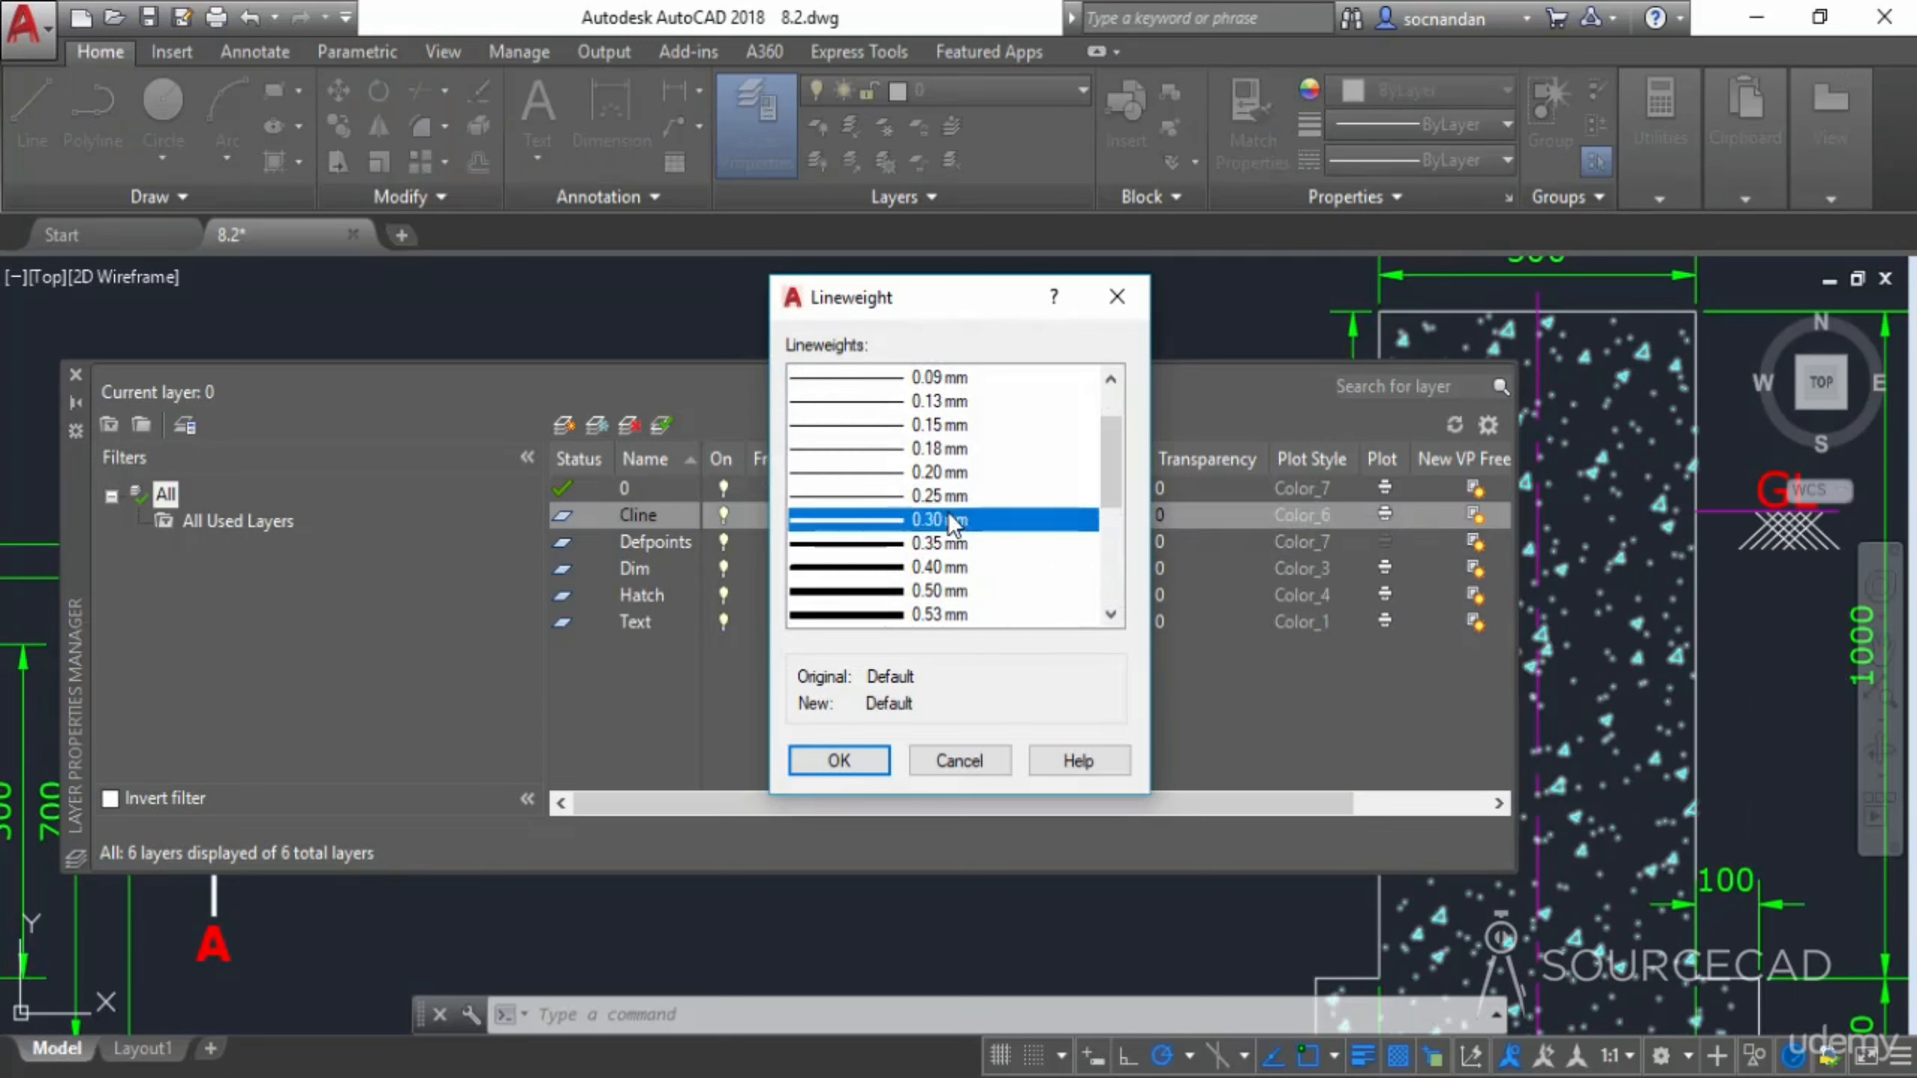
left_click(862, 755)
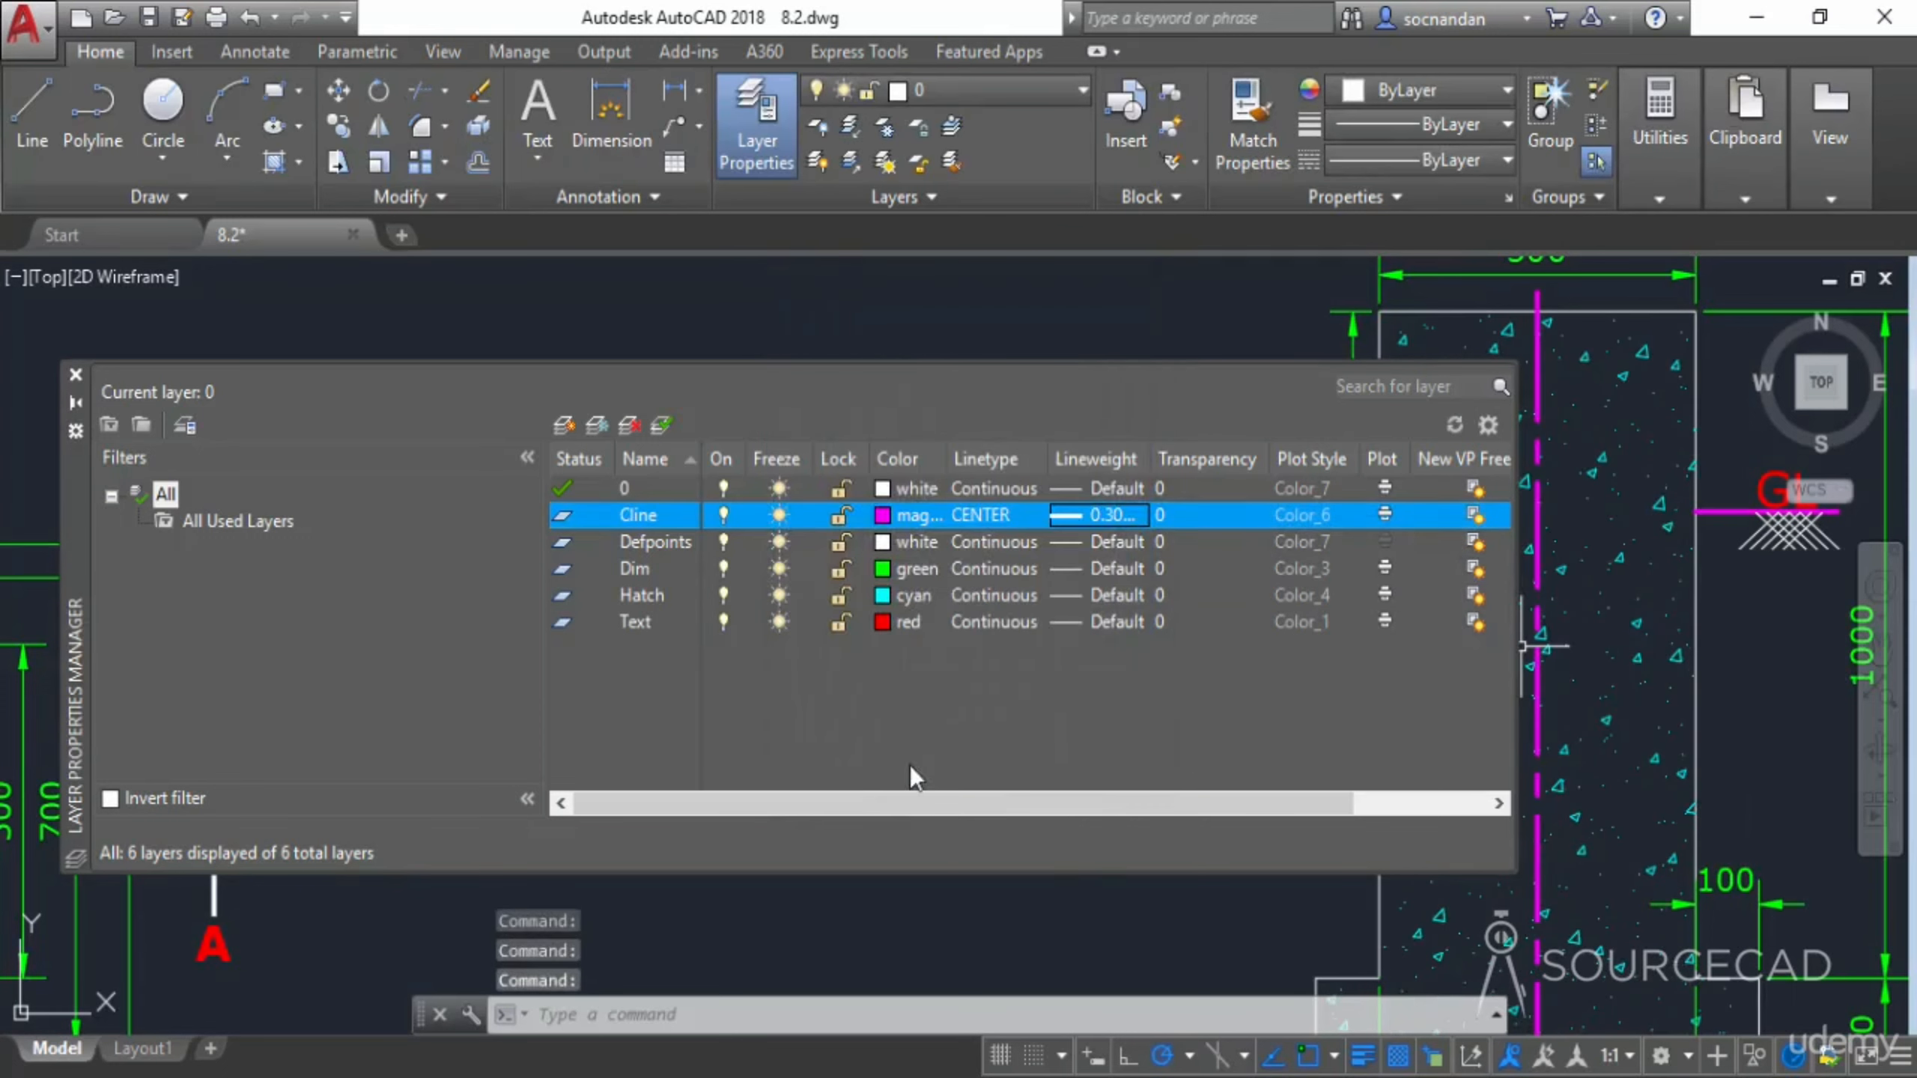
Set the Cline layer's transparency to 70
left_click(1246, 511)
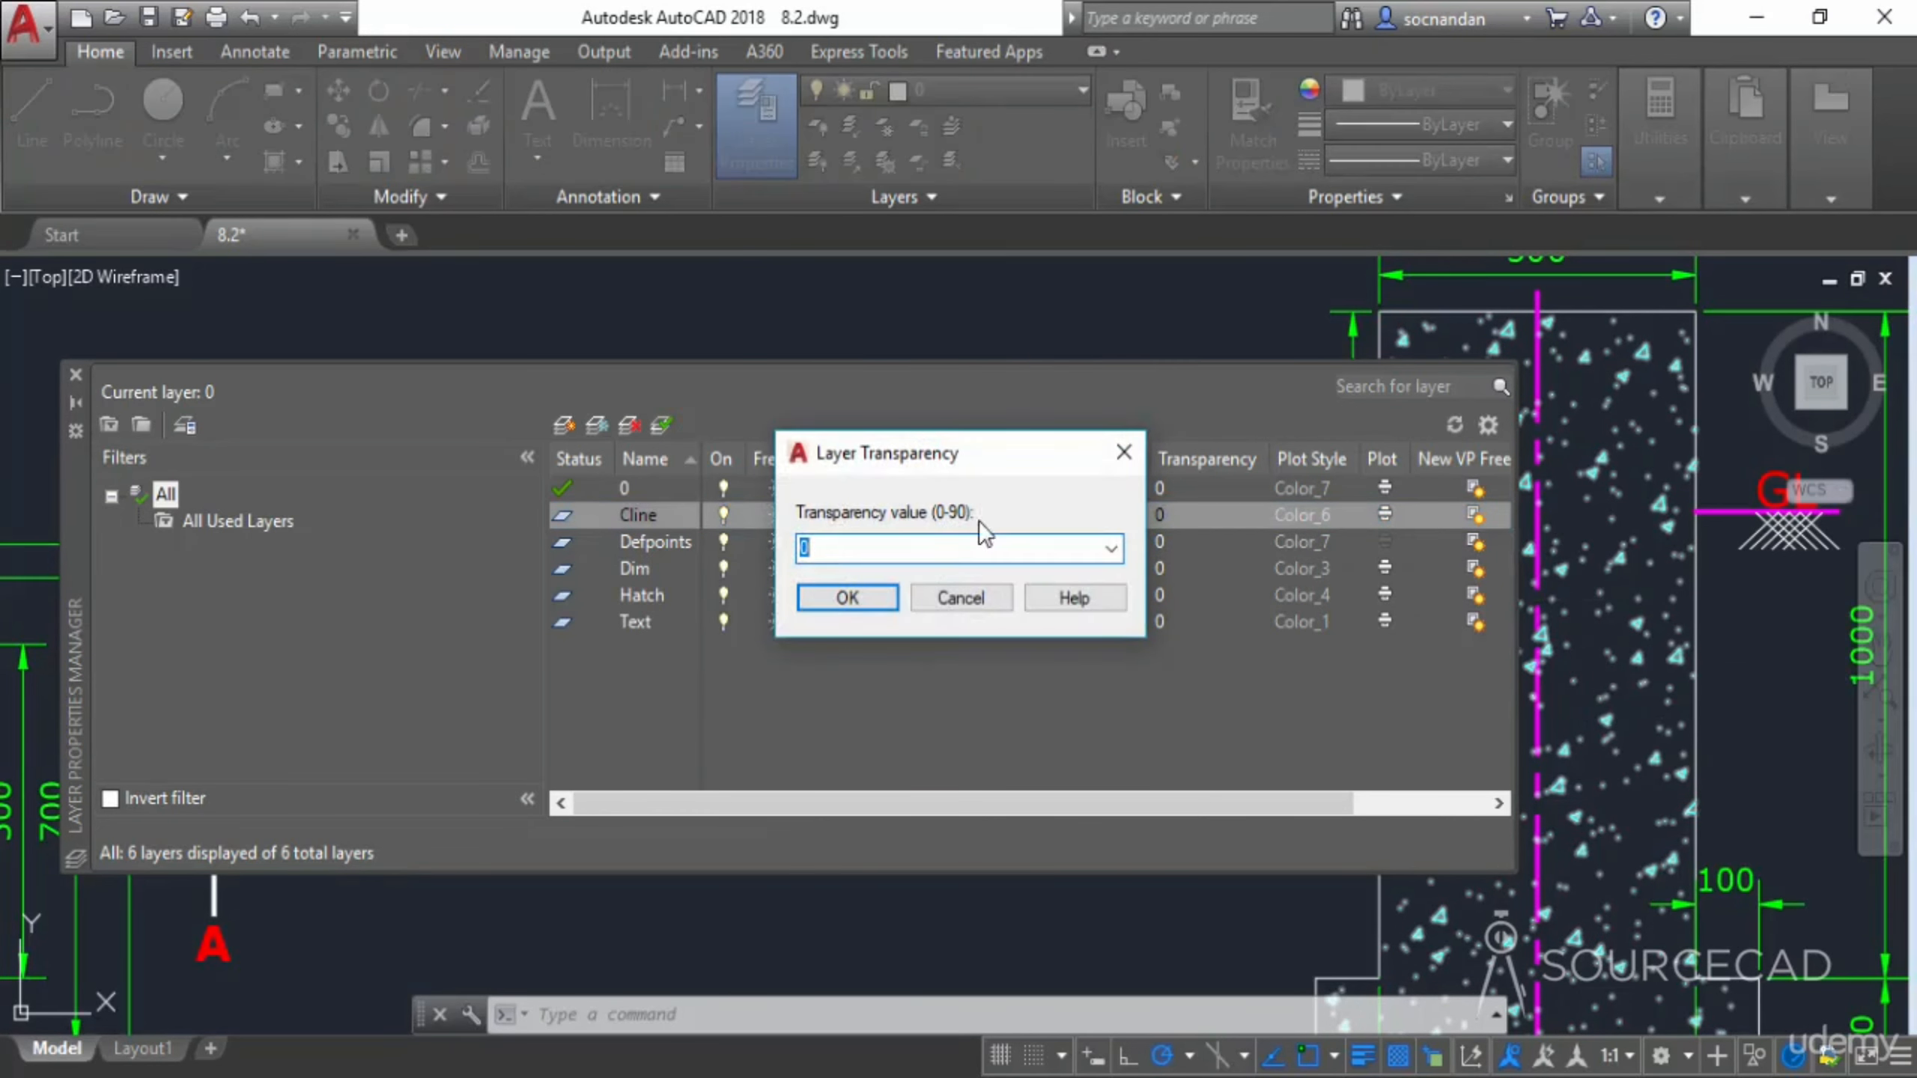
left_click(1112, 548)
left_click(959, 710)
left_click(981, 604)
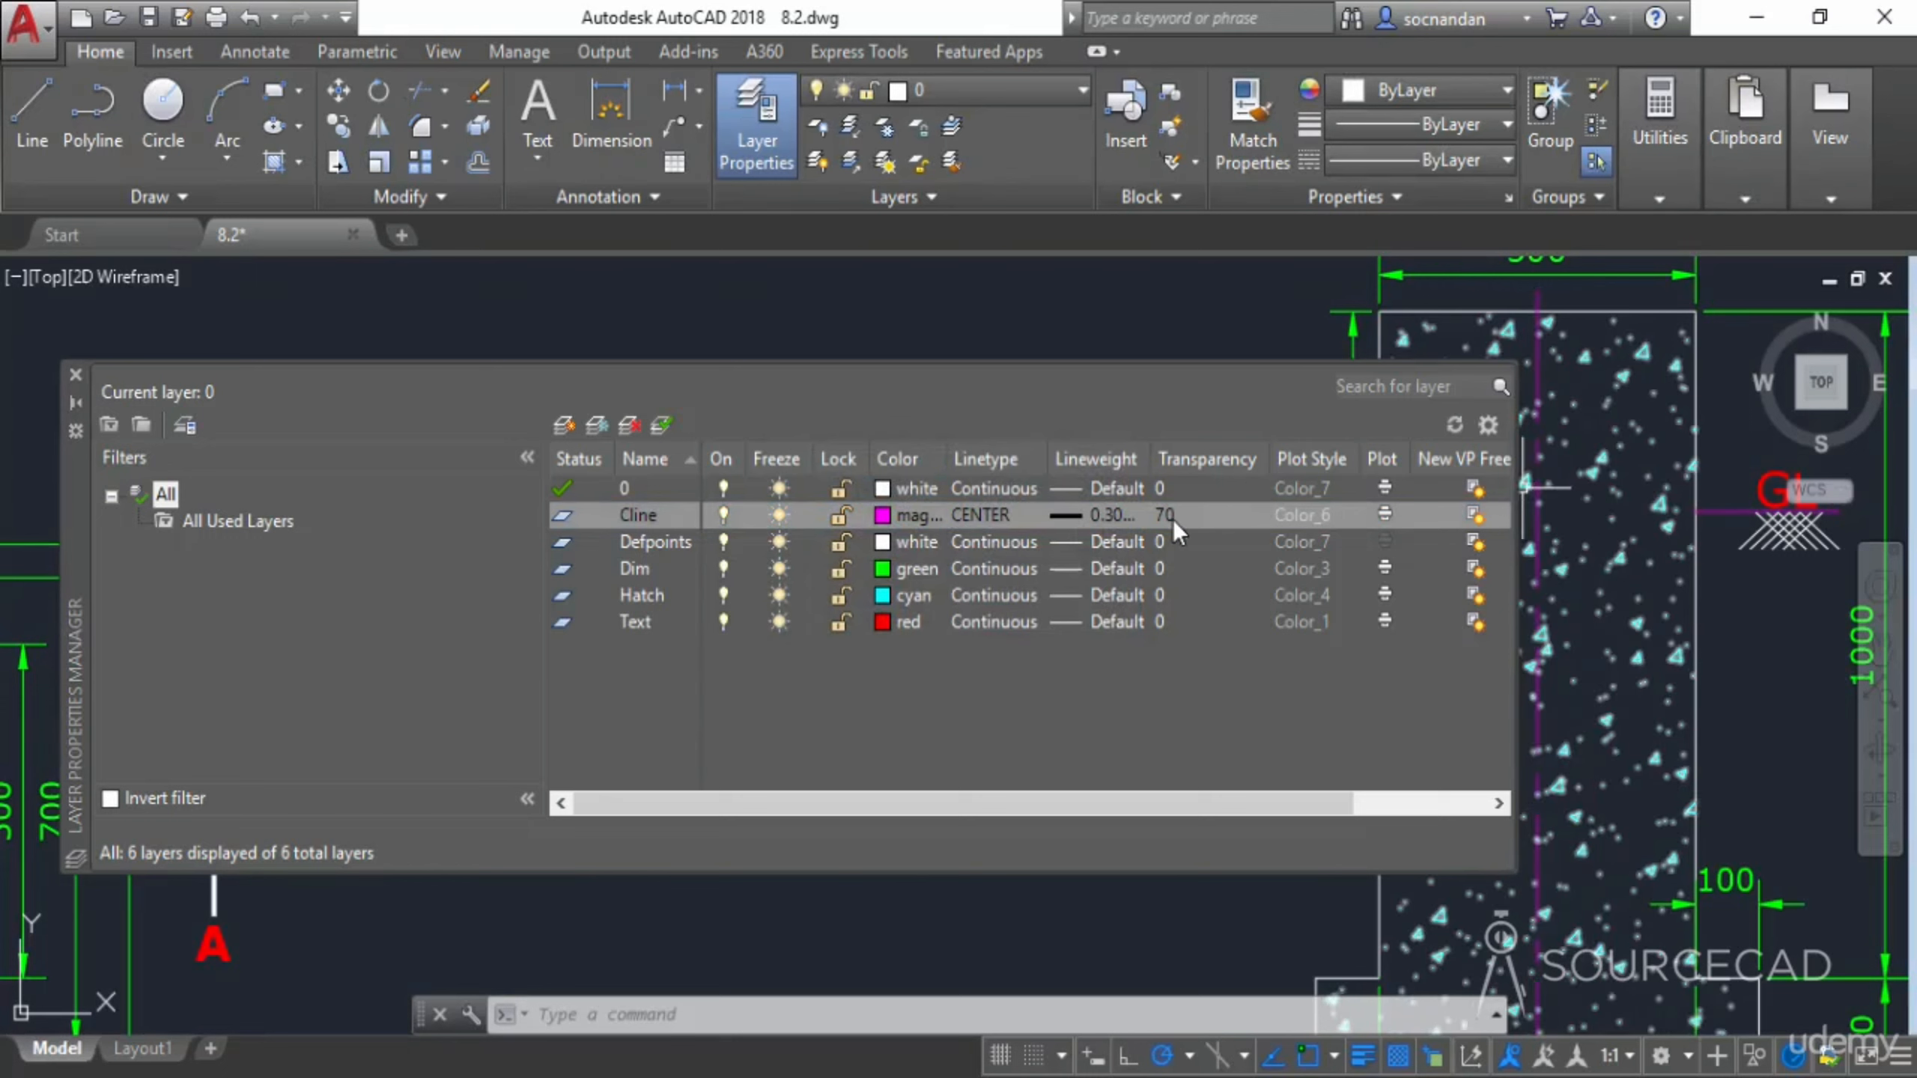
Switch the lineweight display and the transparency display off and back on to compare how the centre lines look
left_click(1363, 1056)
left_click(1363, 1056)
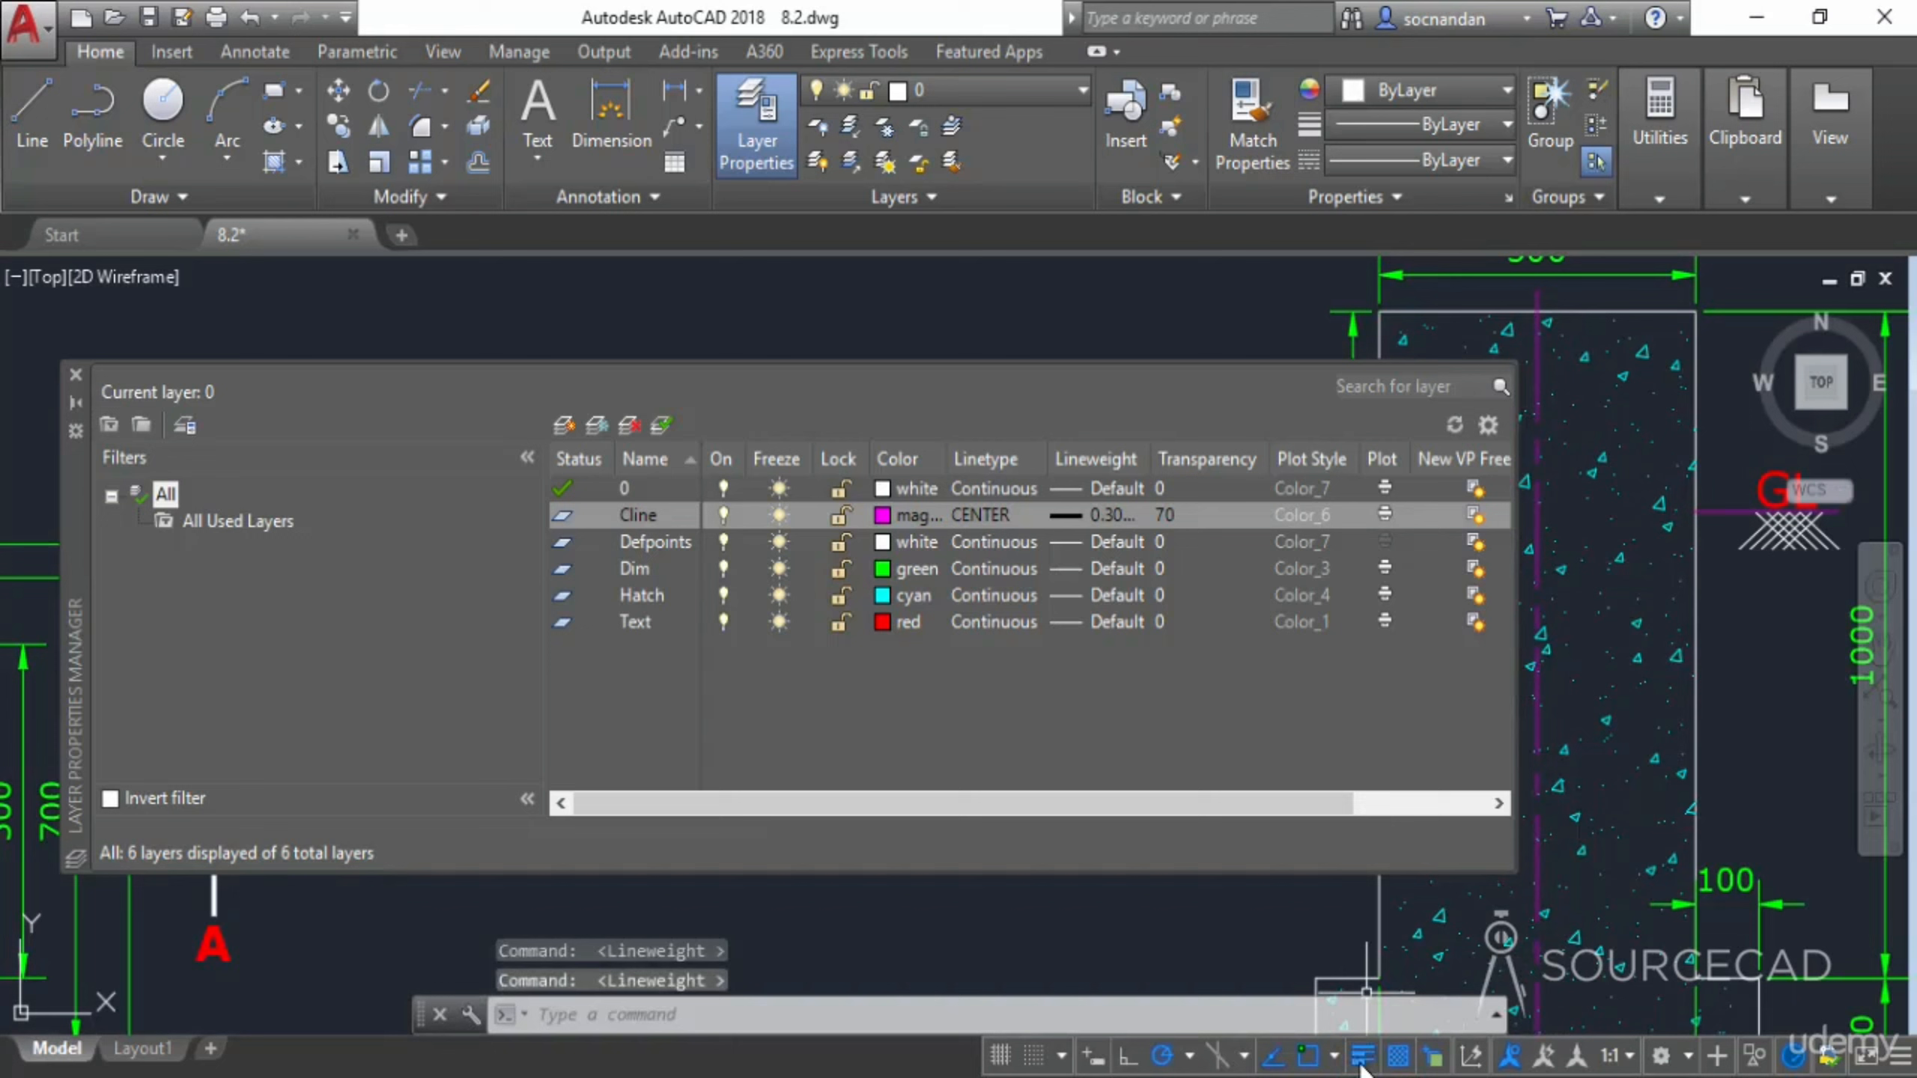
left_click(1398, 1058)
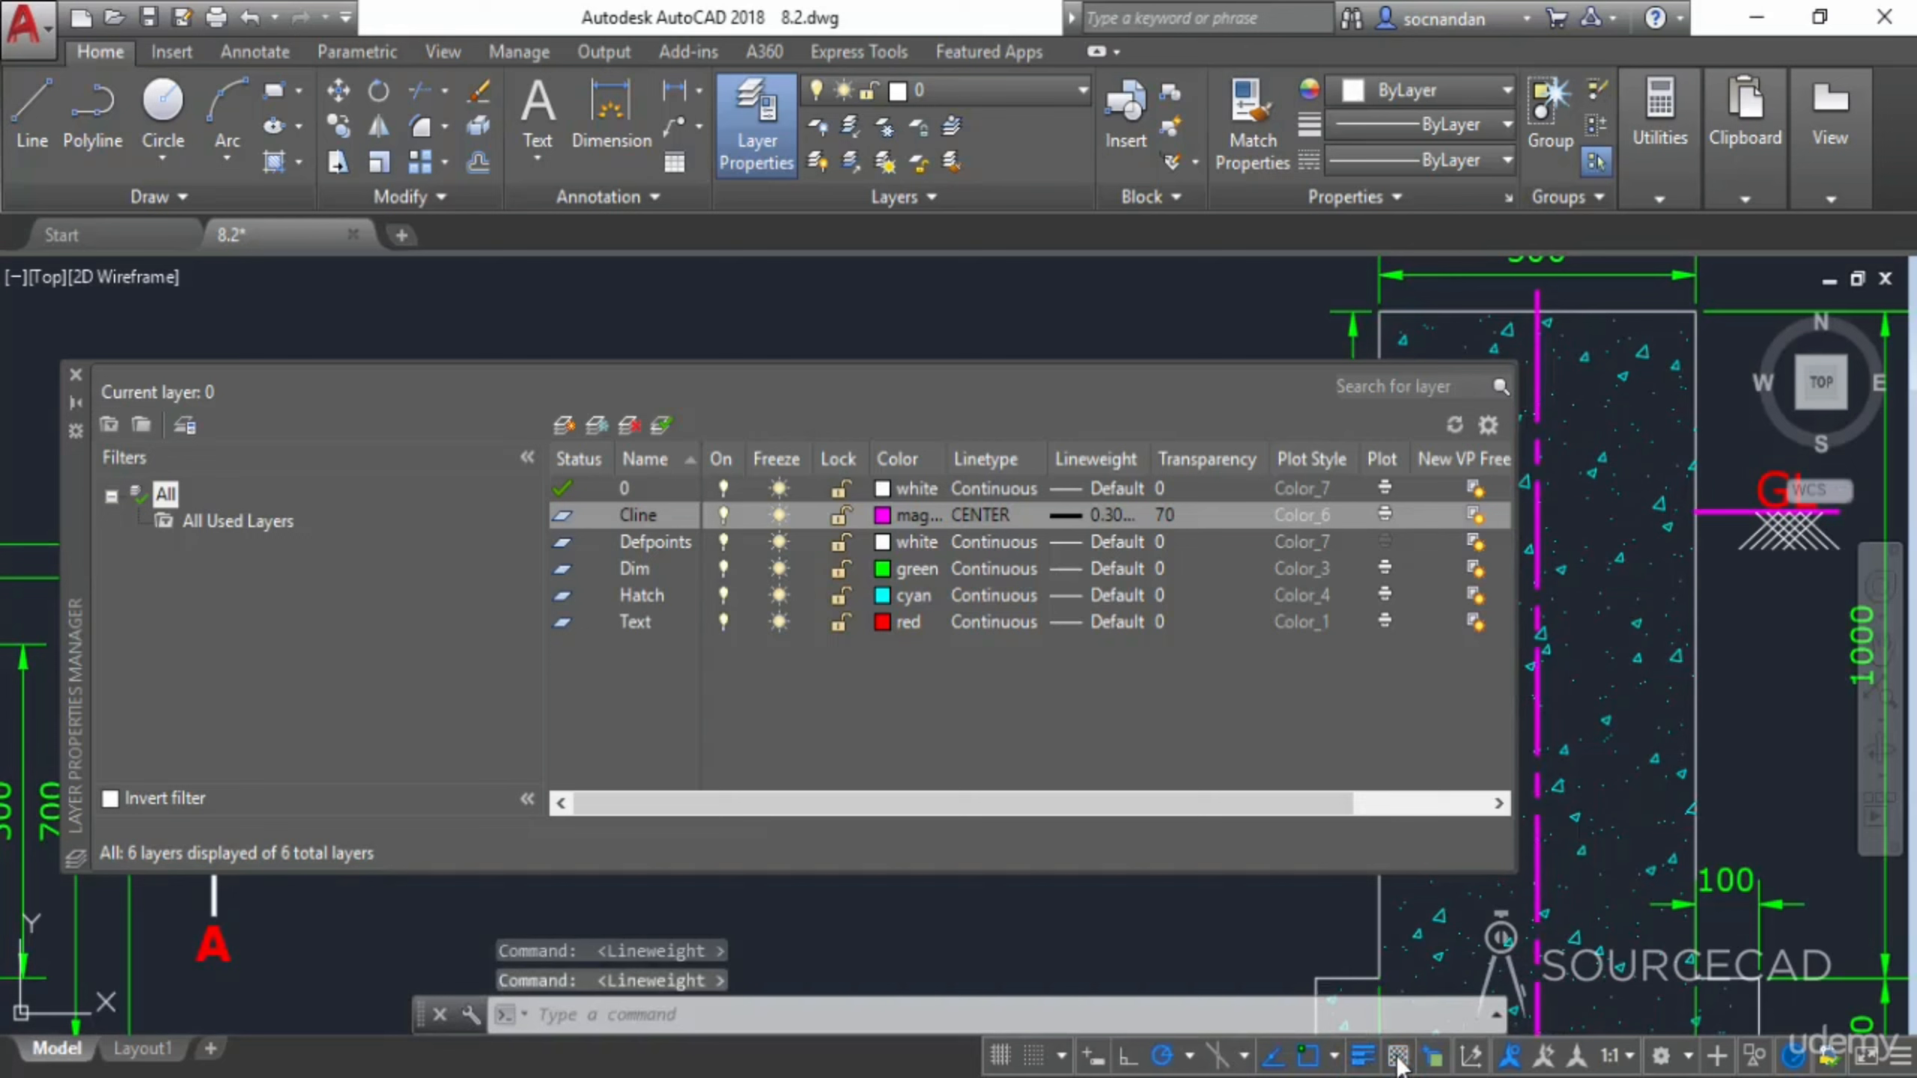
left_click(1398, 1058)
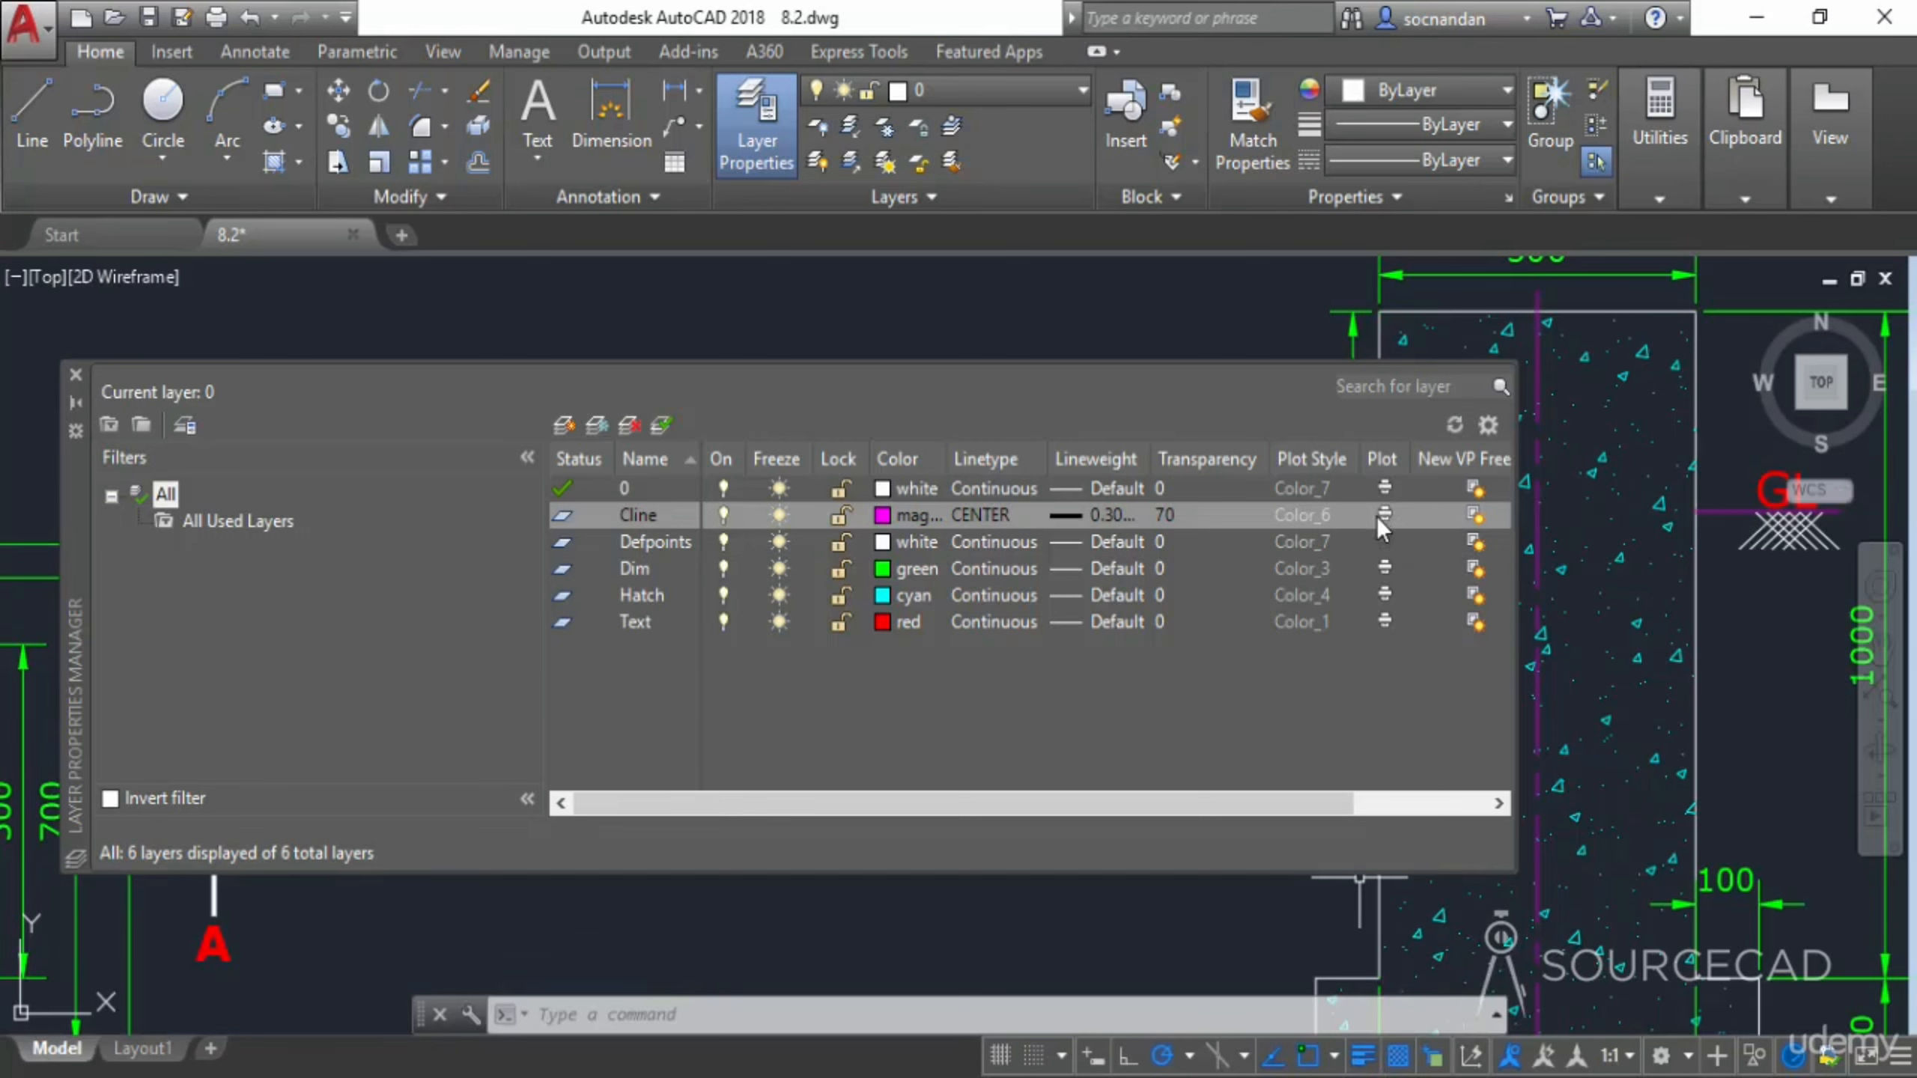
Exclude the Dim layer from plotting, look over the section drawing and make the layer plottable again
left_click(1384, 567)
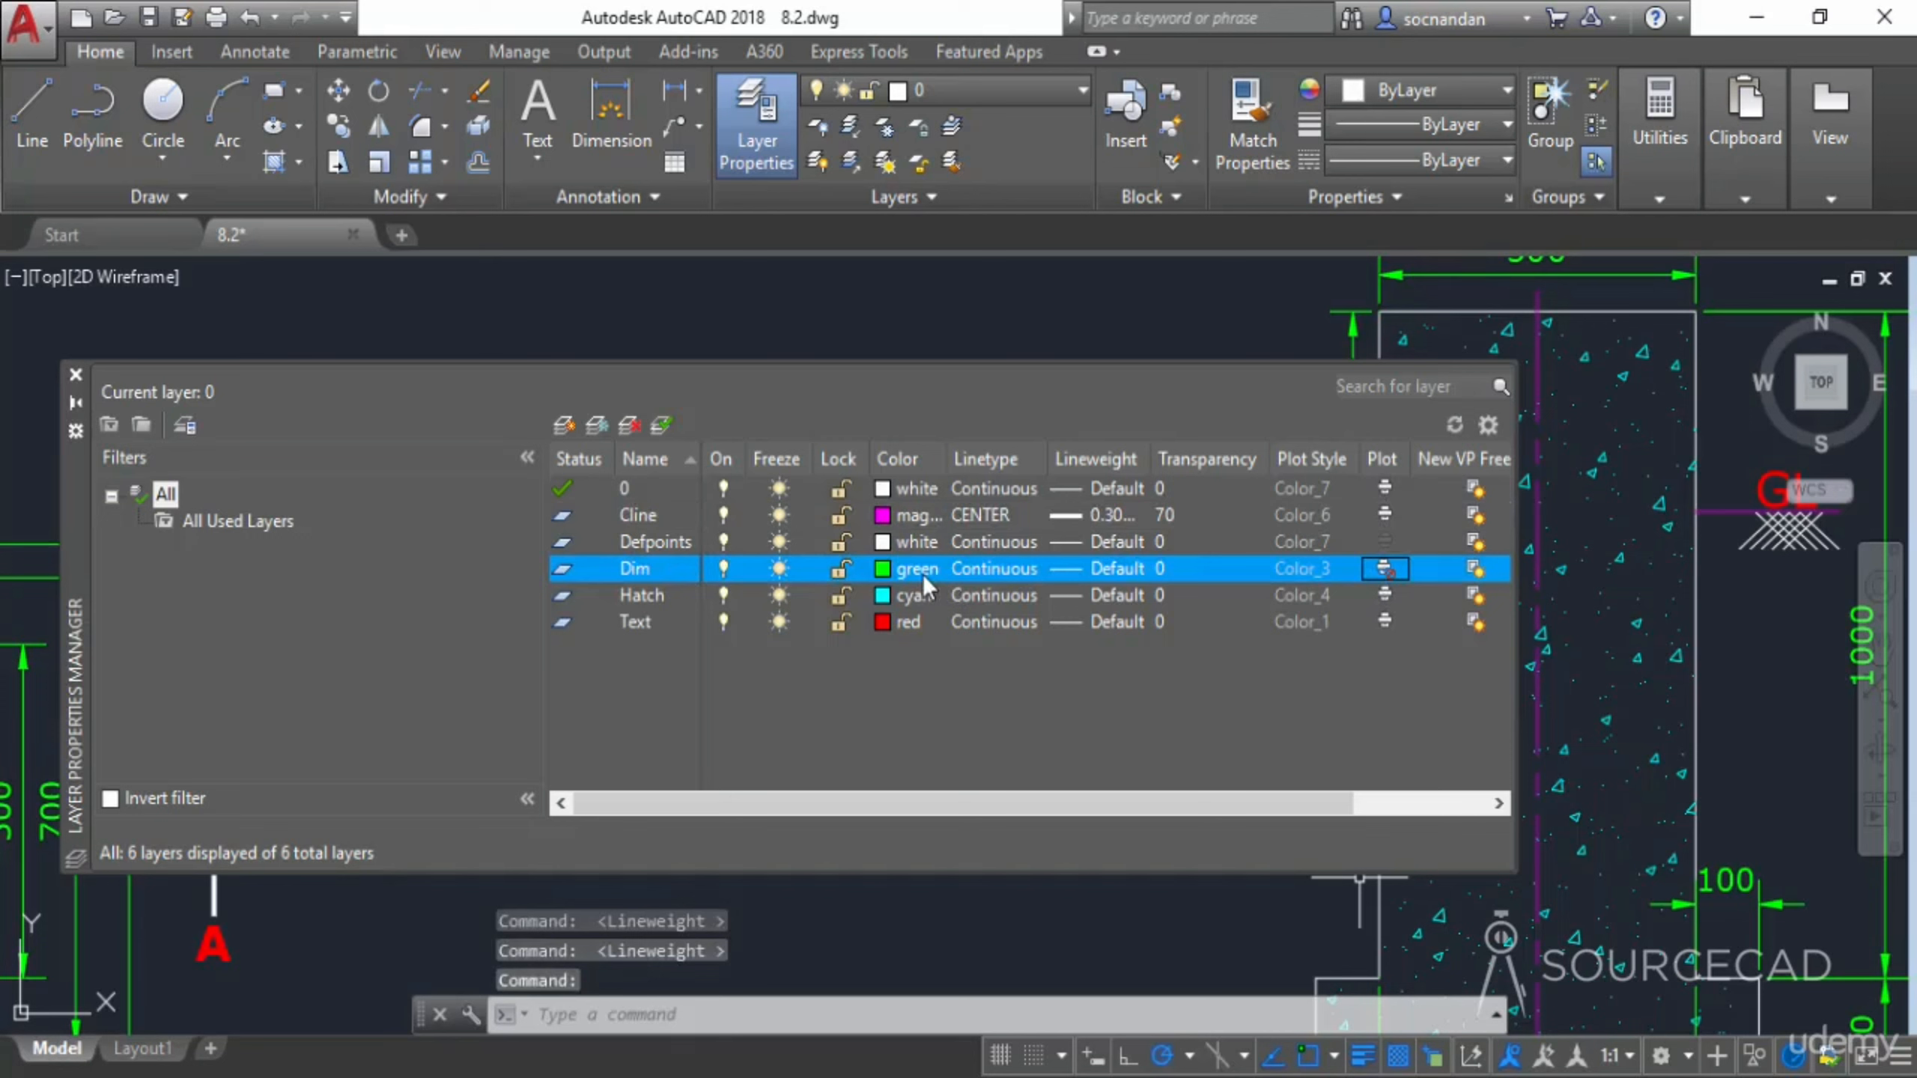
scroll(1601, 594, "down", 6)
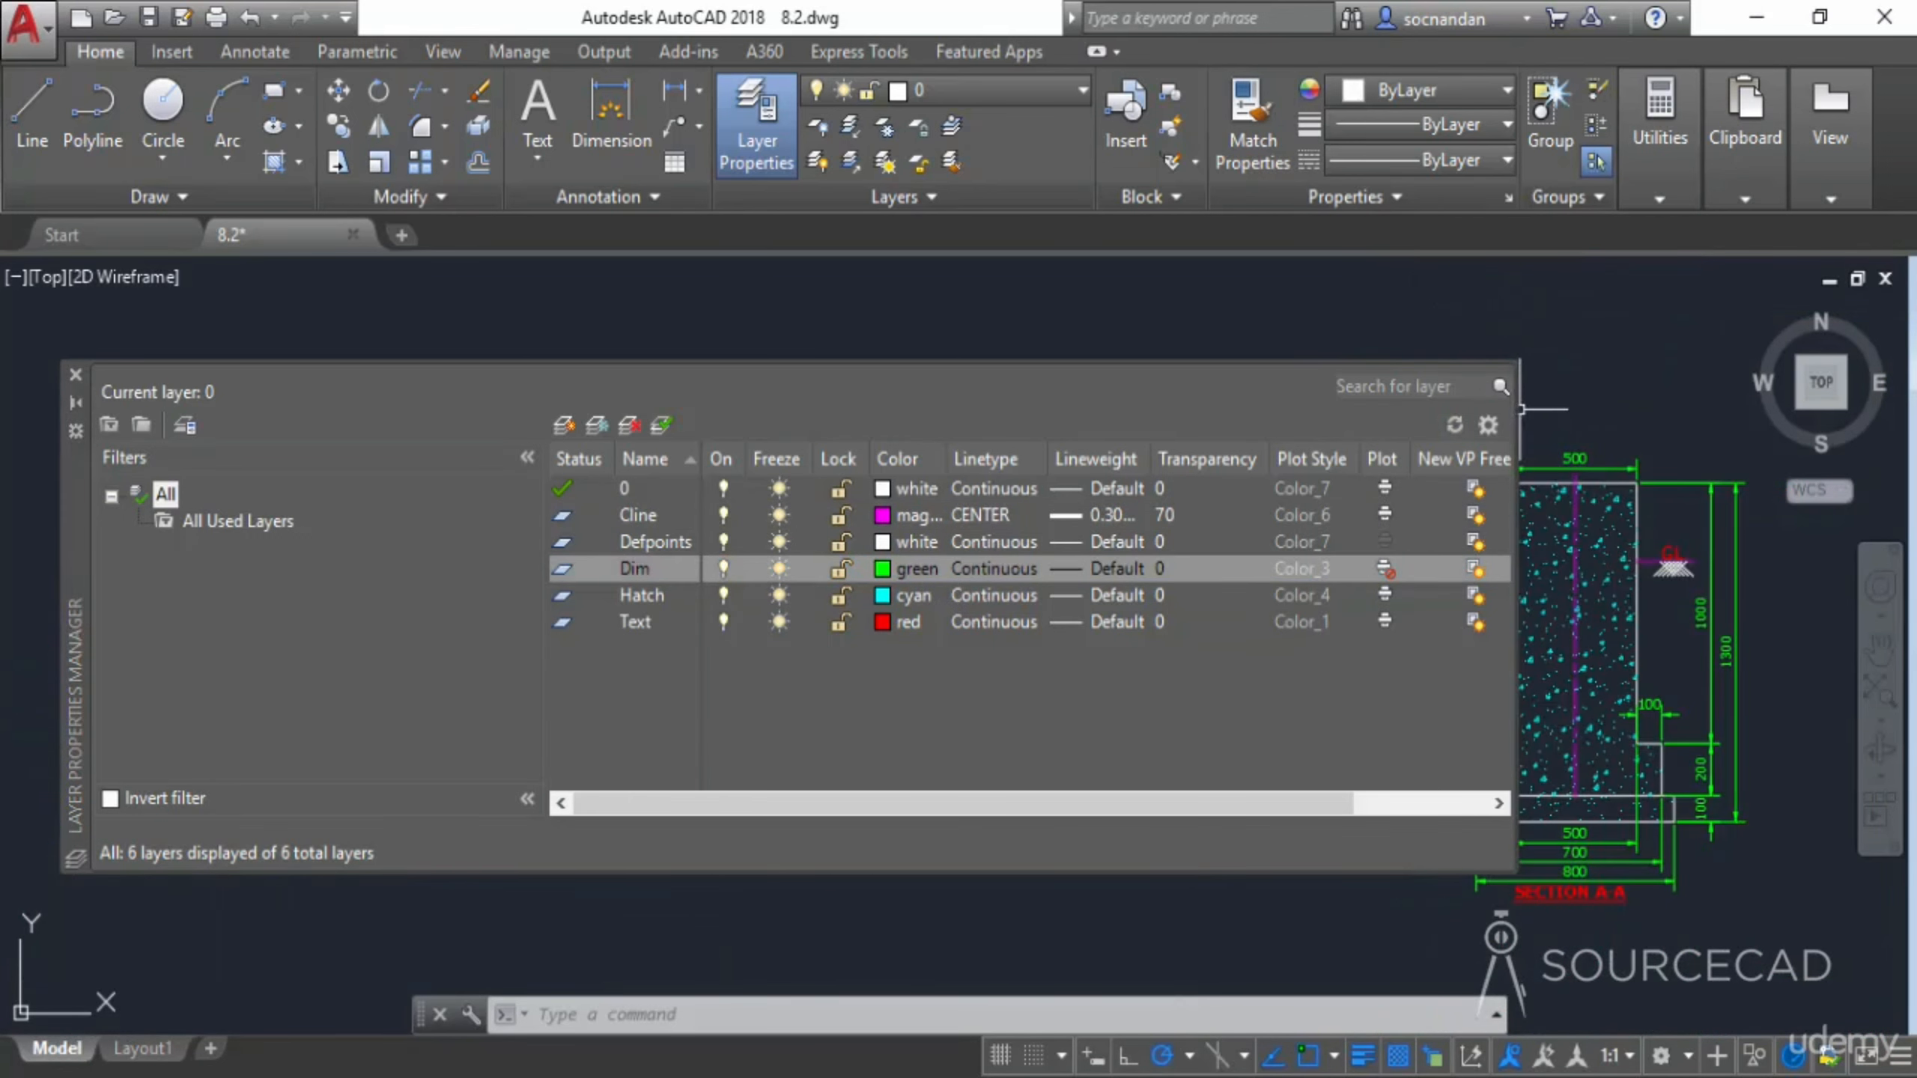
left_click_drag(1519, 409, 1053, 417)
mouse_move(1326, 619)
middle_mouse_down()
mouse_move(1224, 625)
mouse_move(1101, 581)
middle_mouse_up()
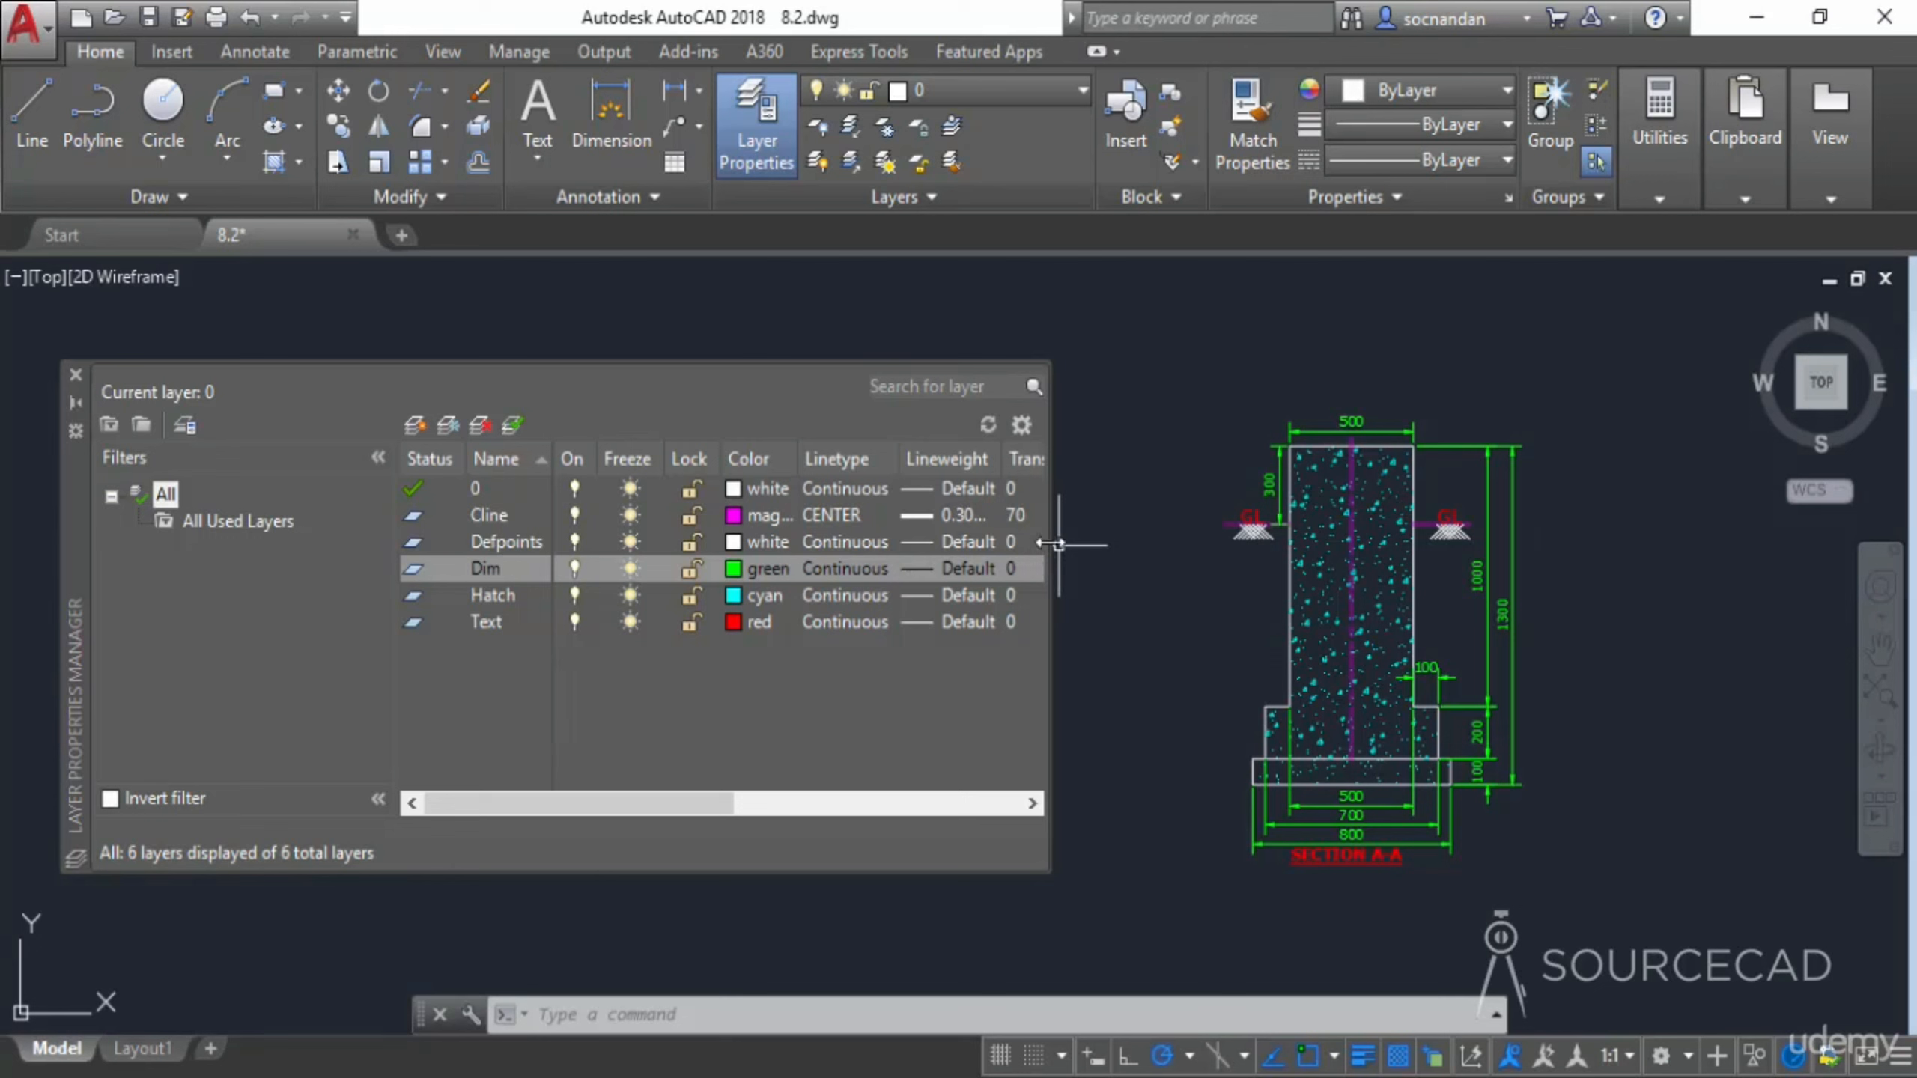
left_click_drag(1053, 547, 1570, 570)
left_click(1411, 572)
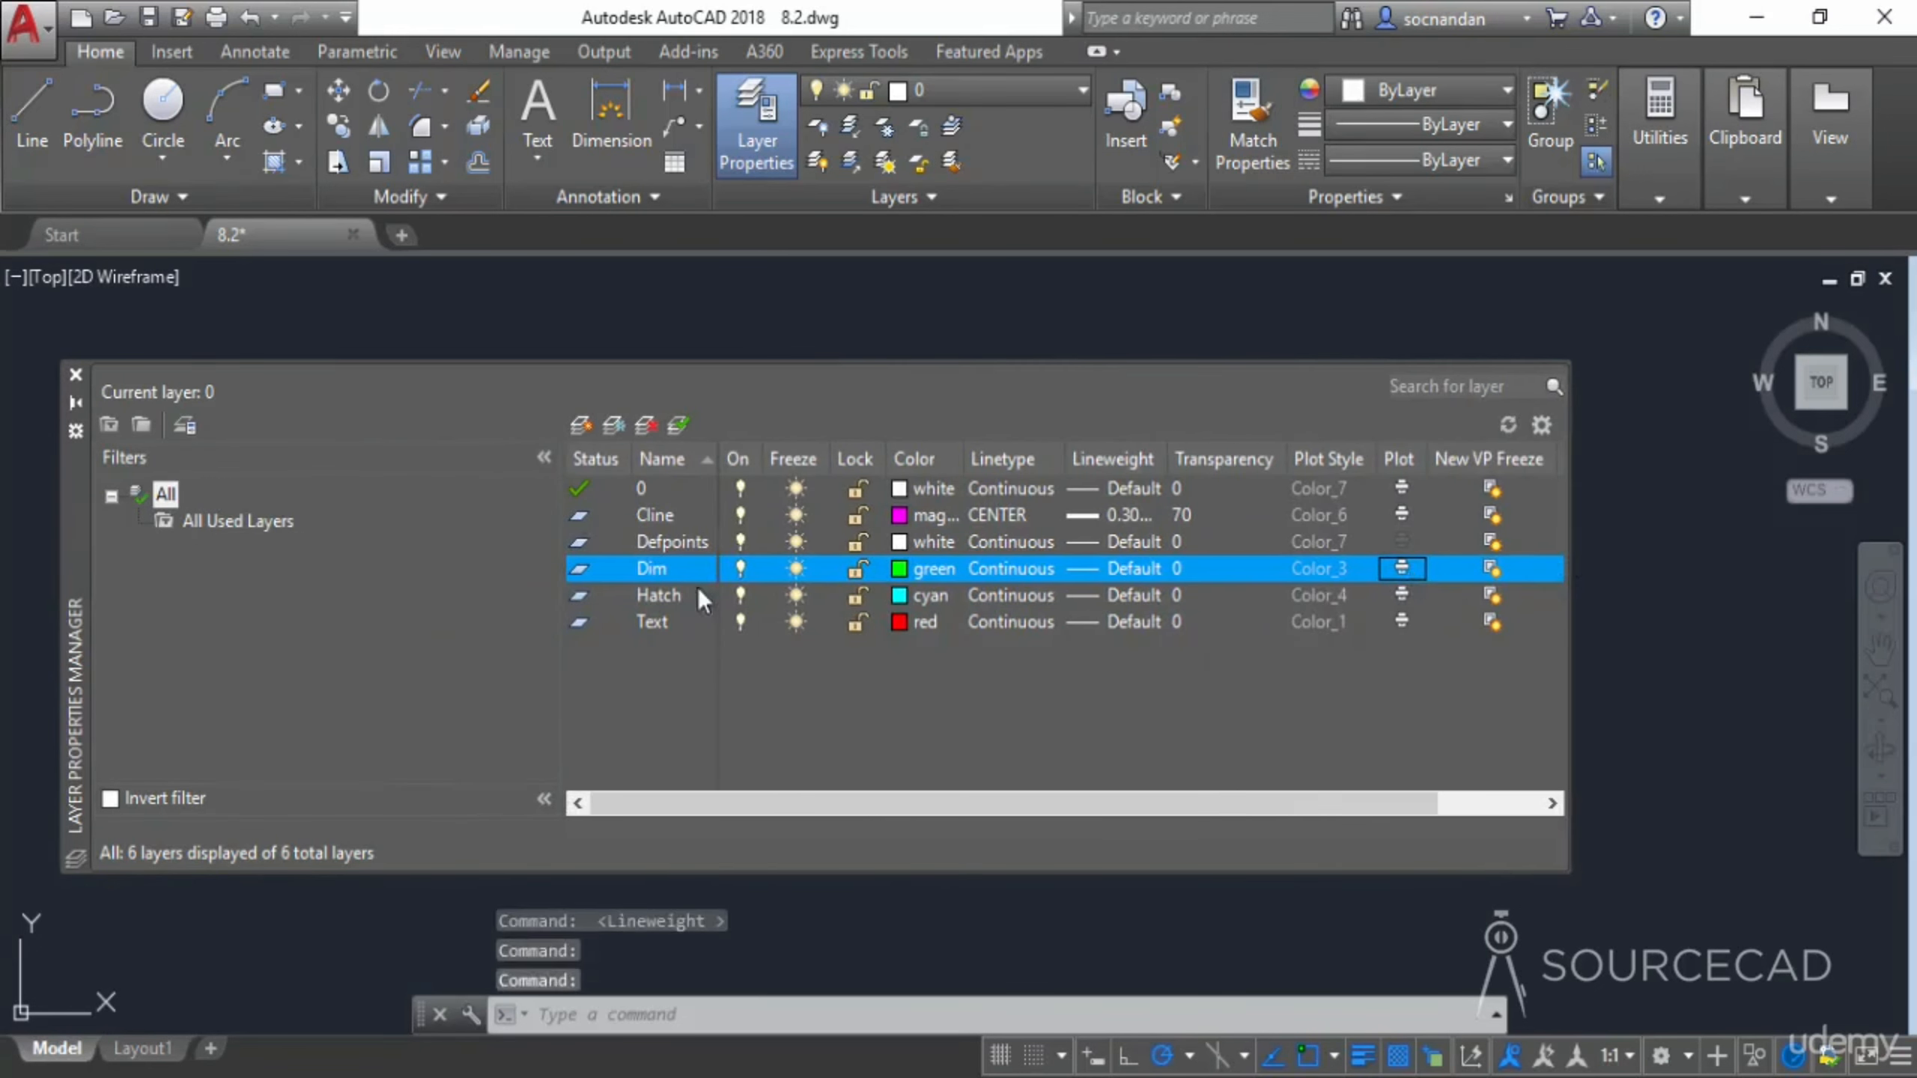
left_click(656, 543)
left_click_drag(1570, 551, 898, 555)
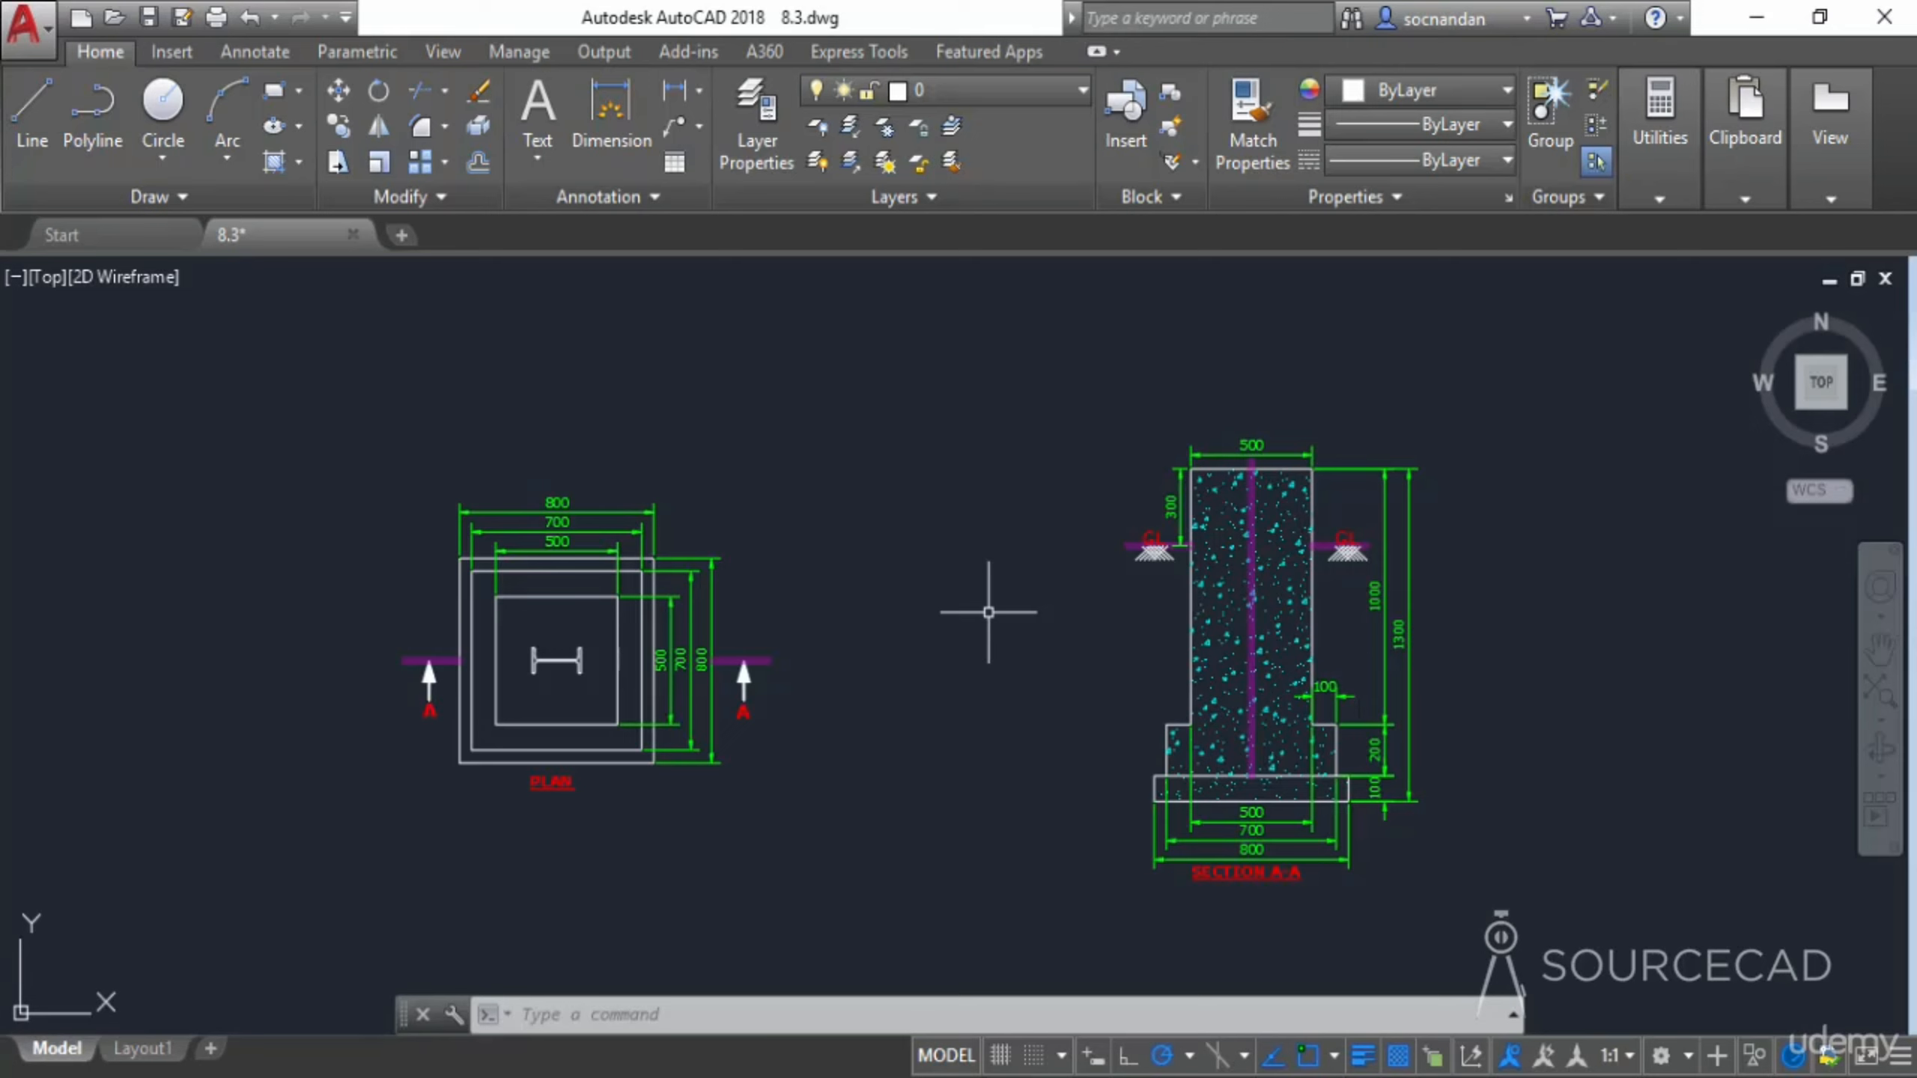
Keep the extended layer tools open and save the current layer settings as a new layer state named All Active
left_click(915, 197)
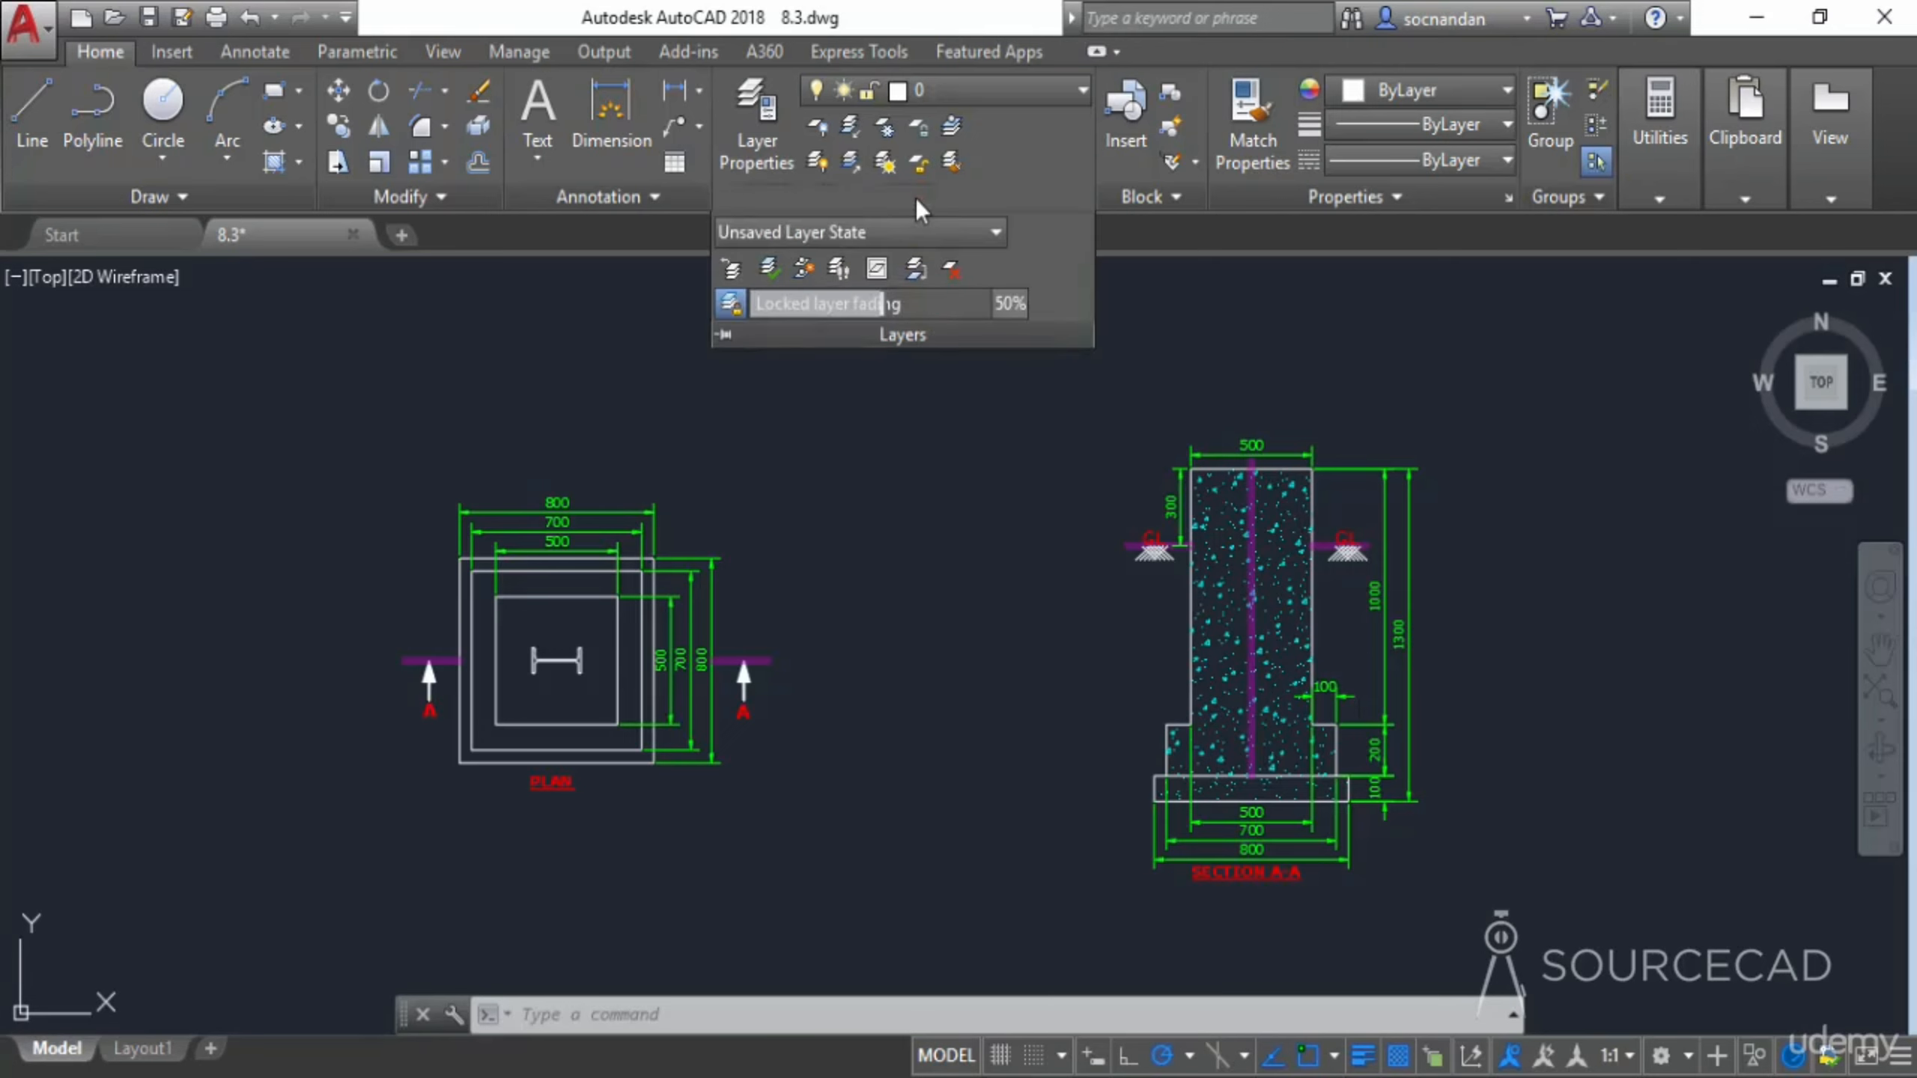
left_click(722, 337)
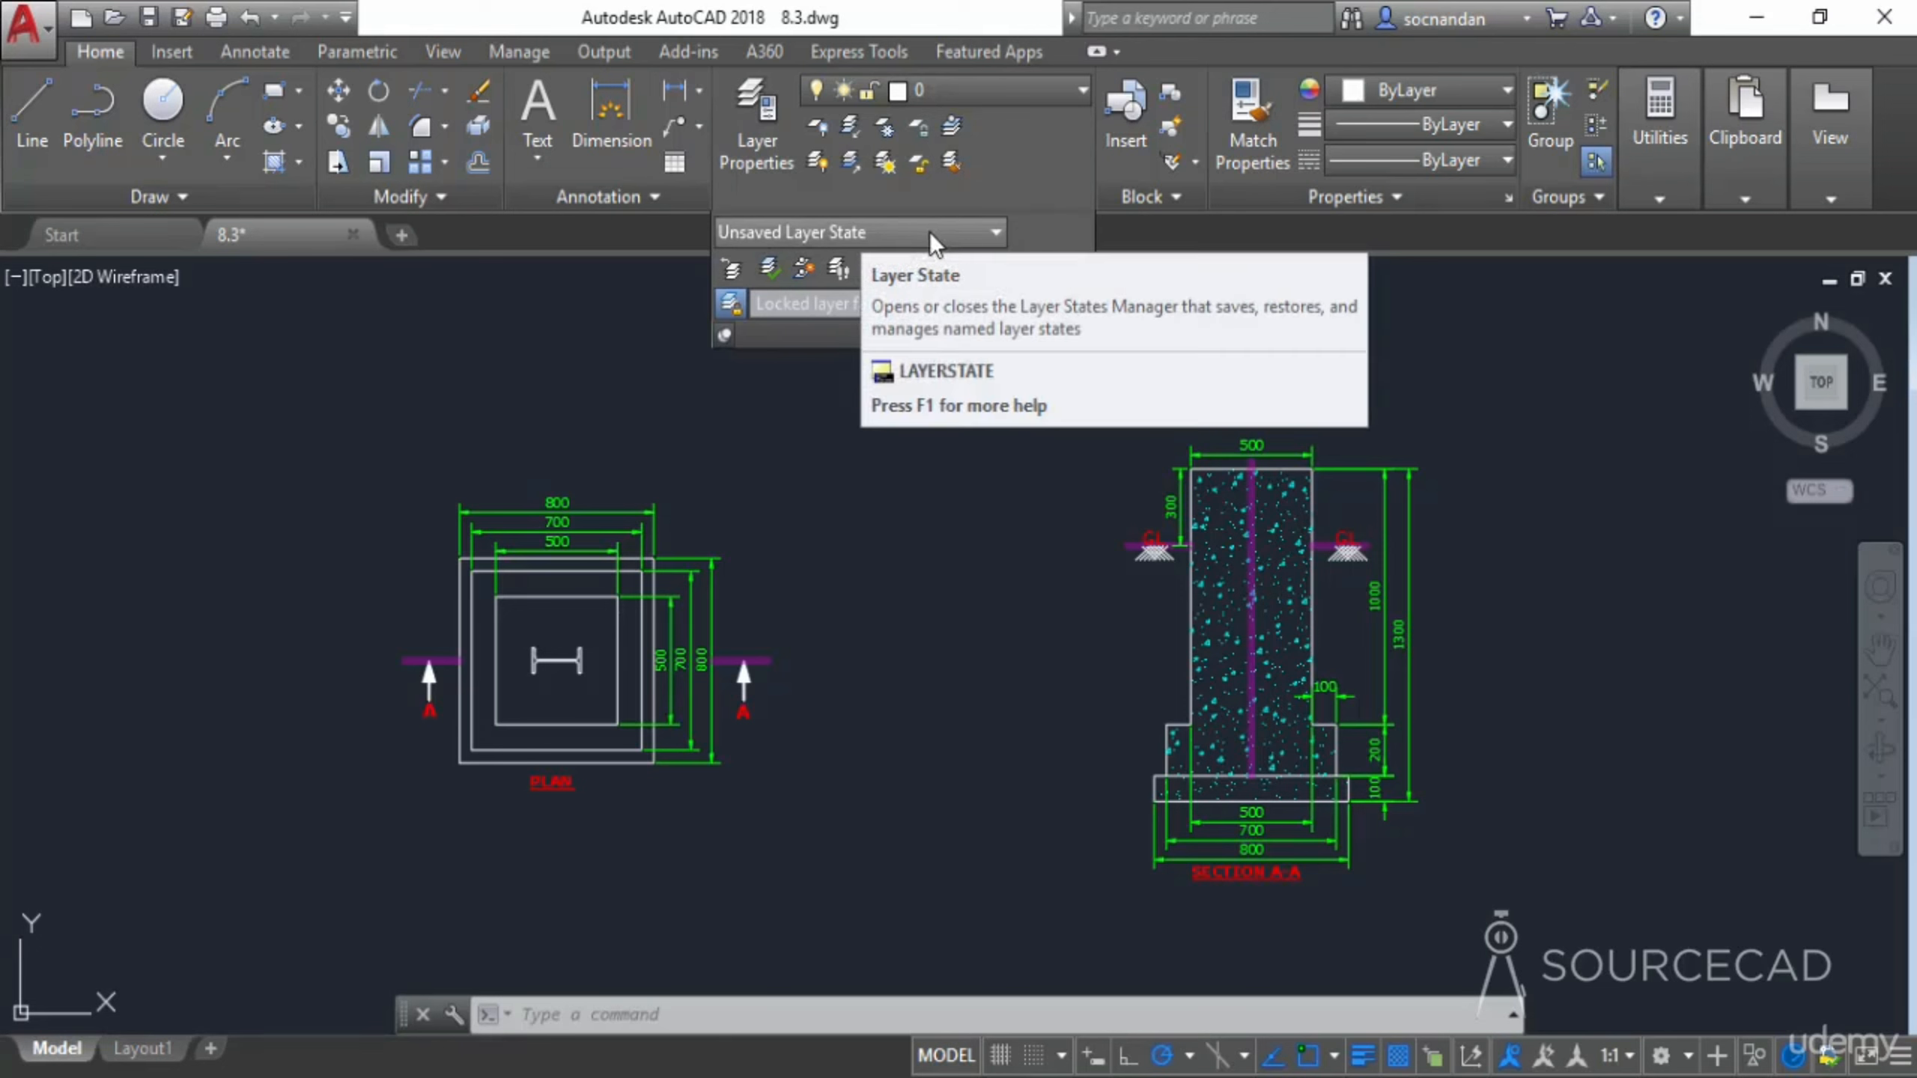
left_click(958, 231)
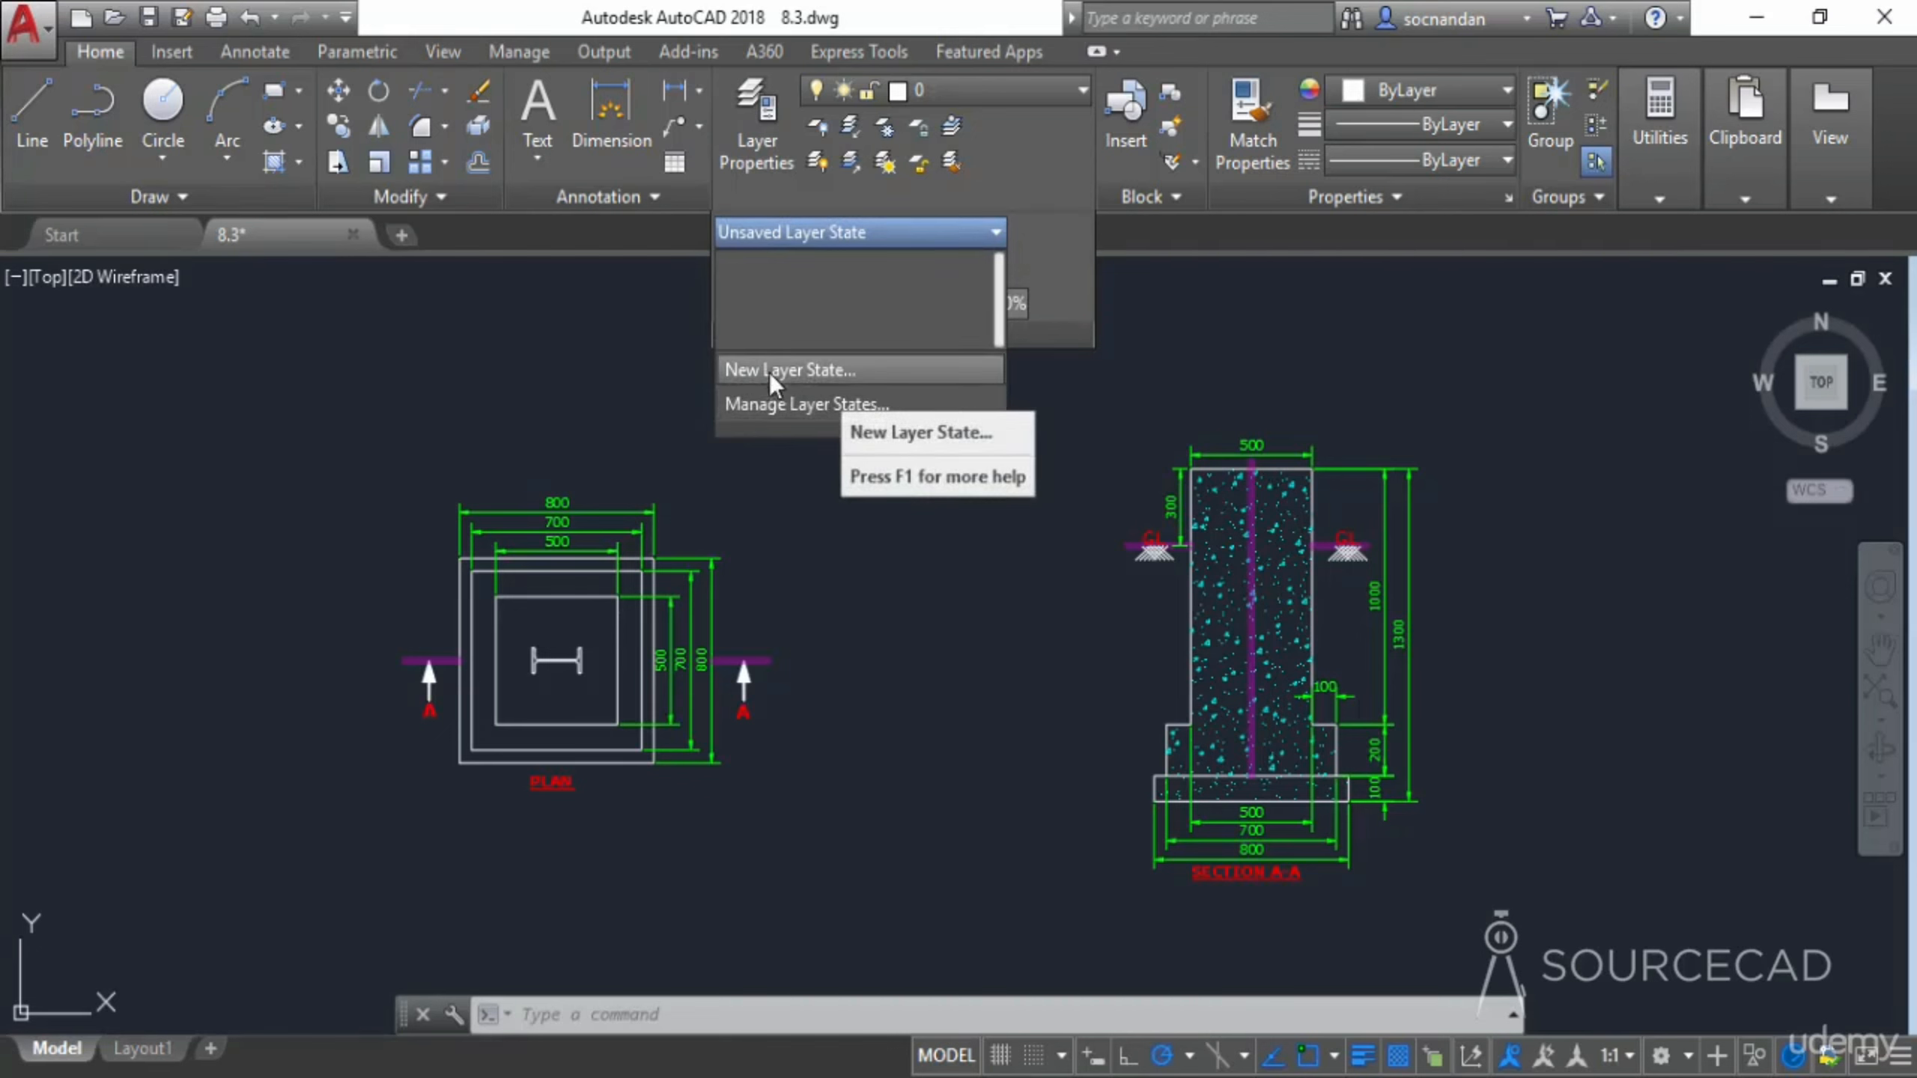
left_click(835, 371)
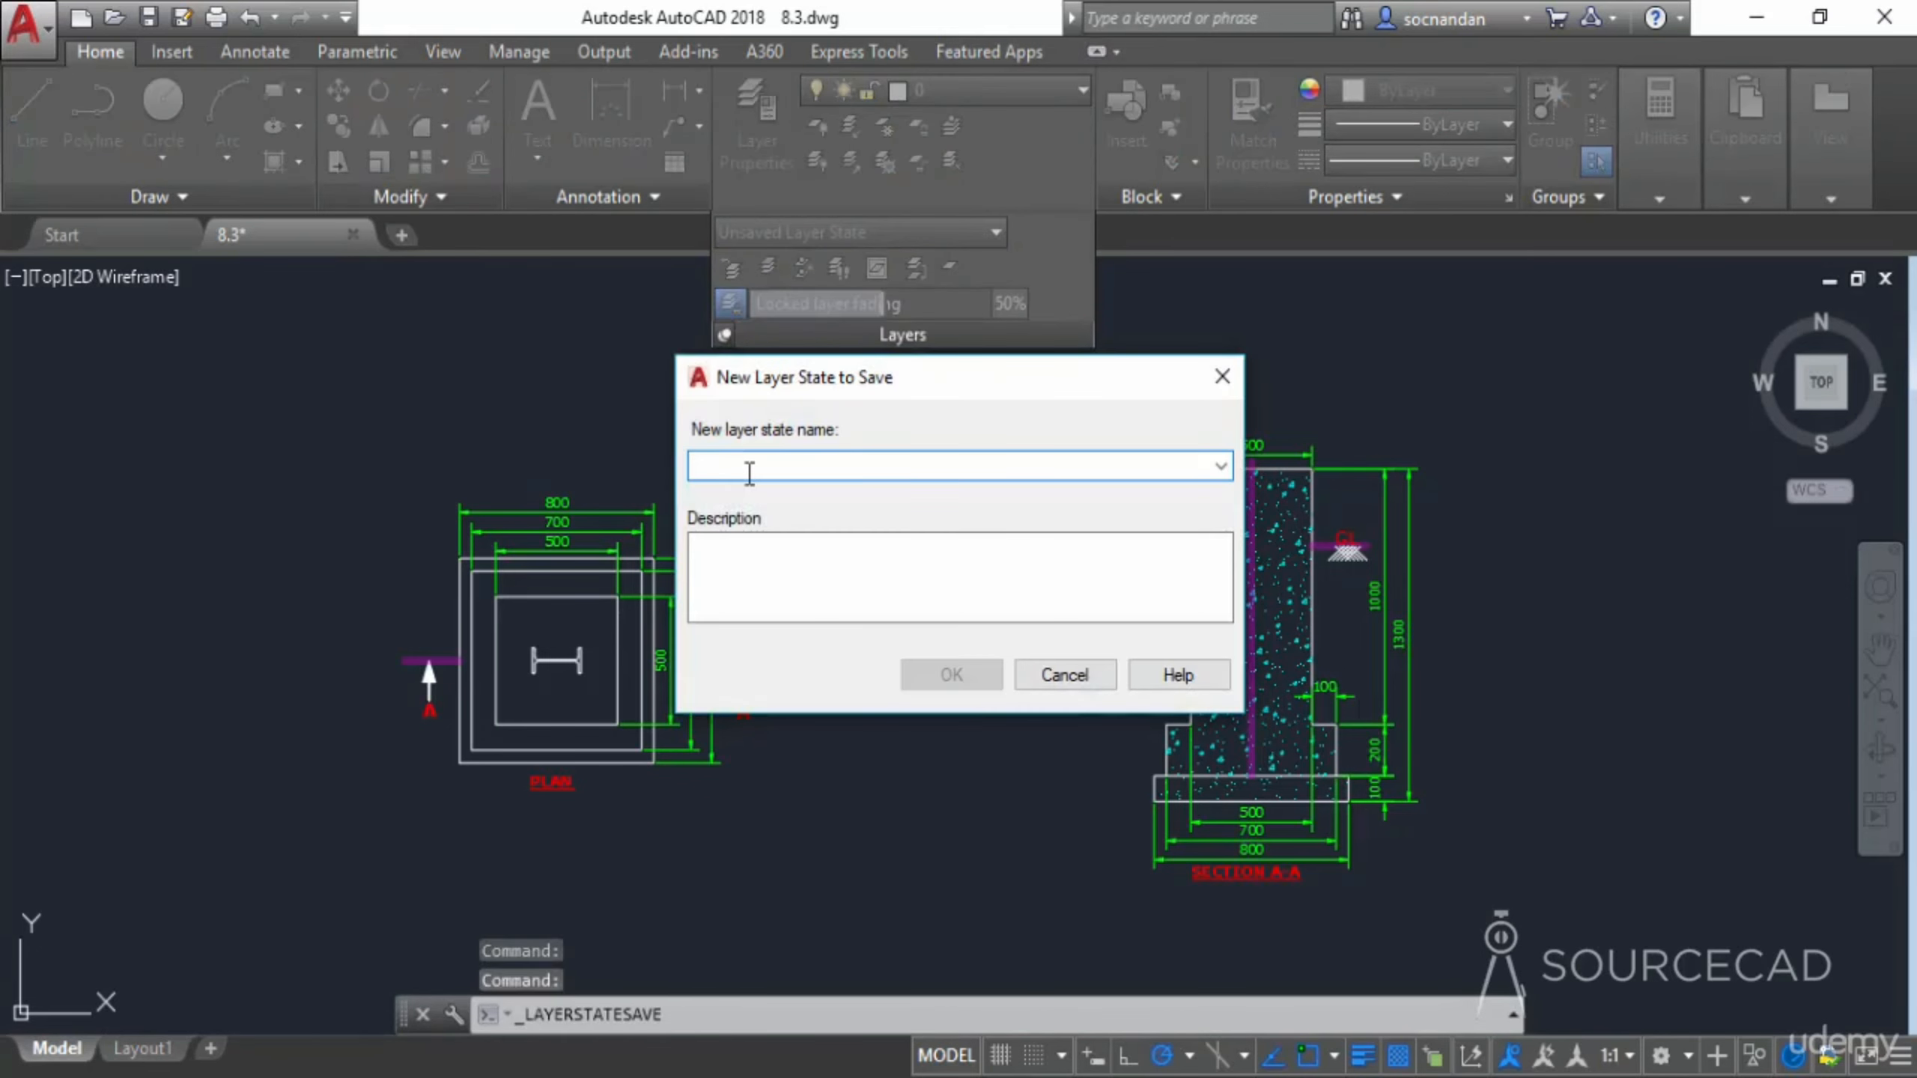
type("All Active")
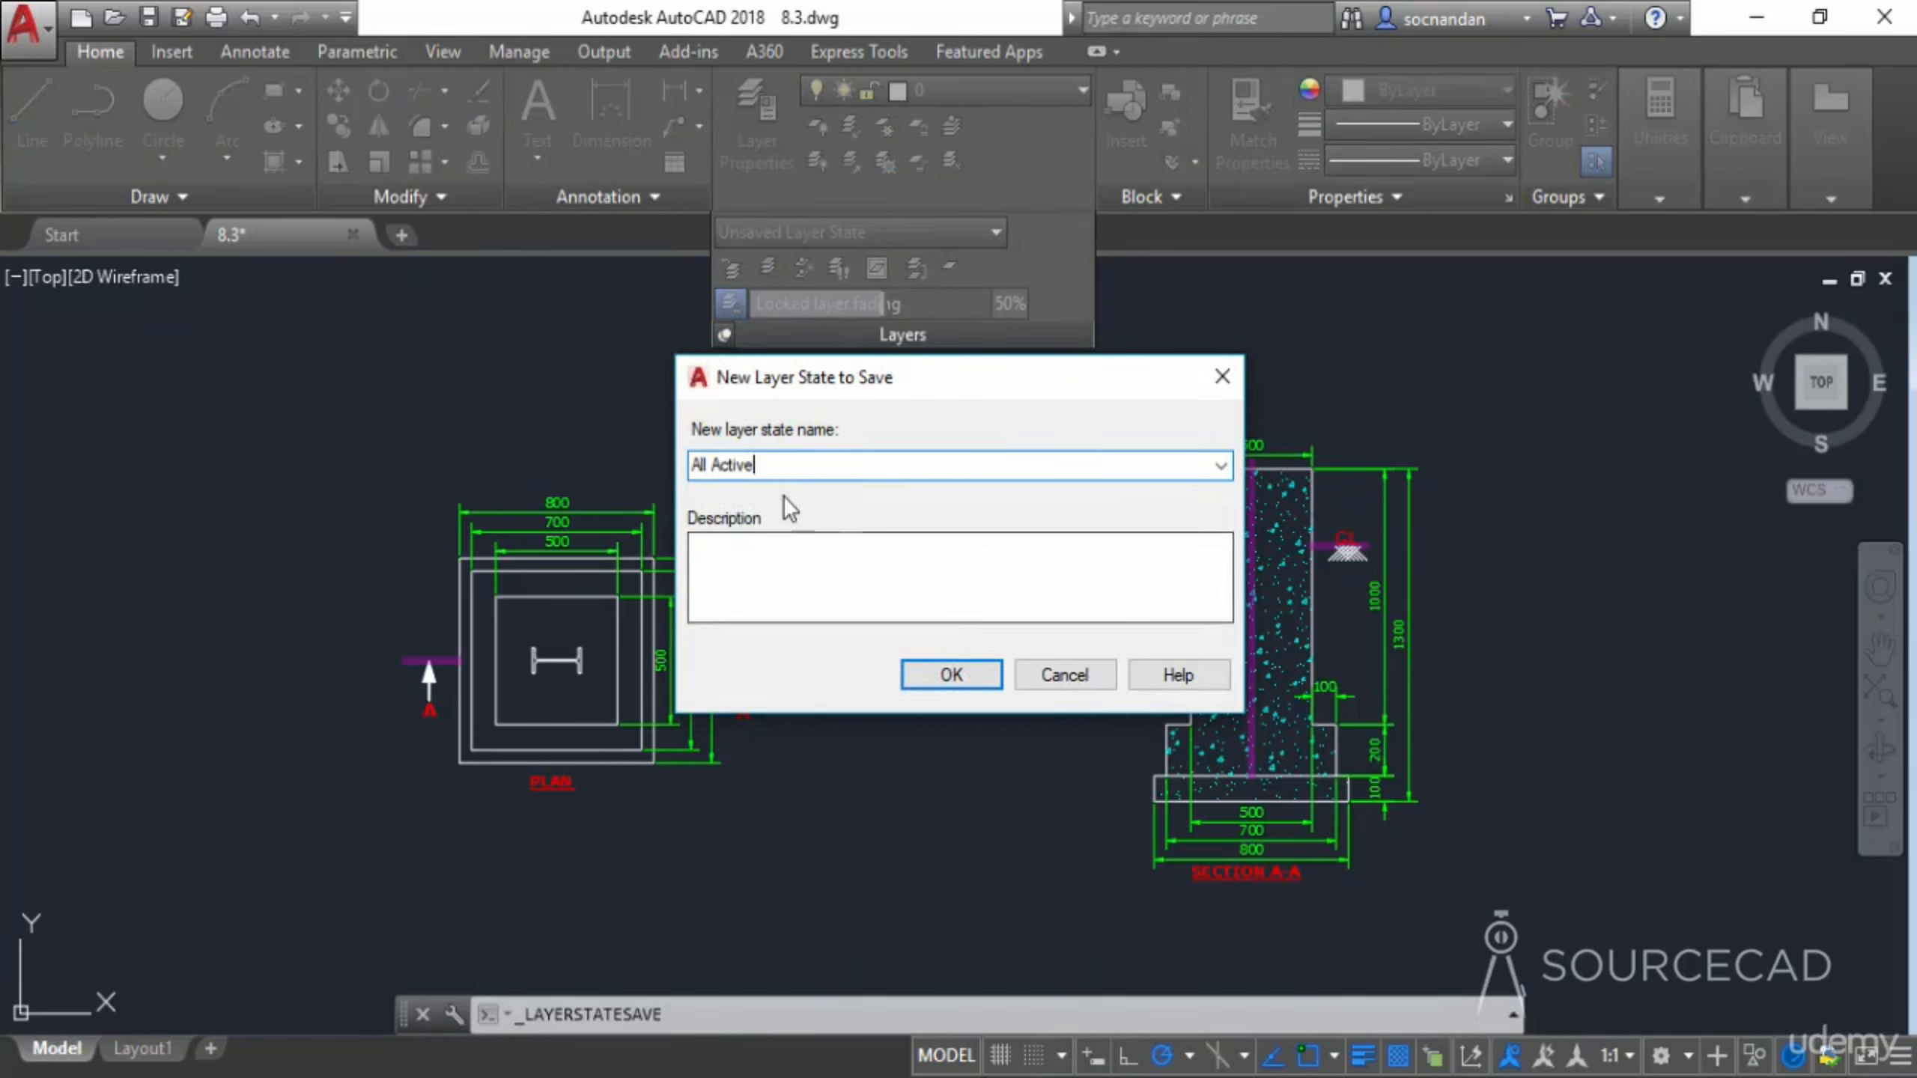
left_click(930, 674)
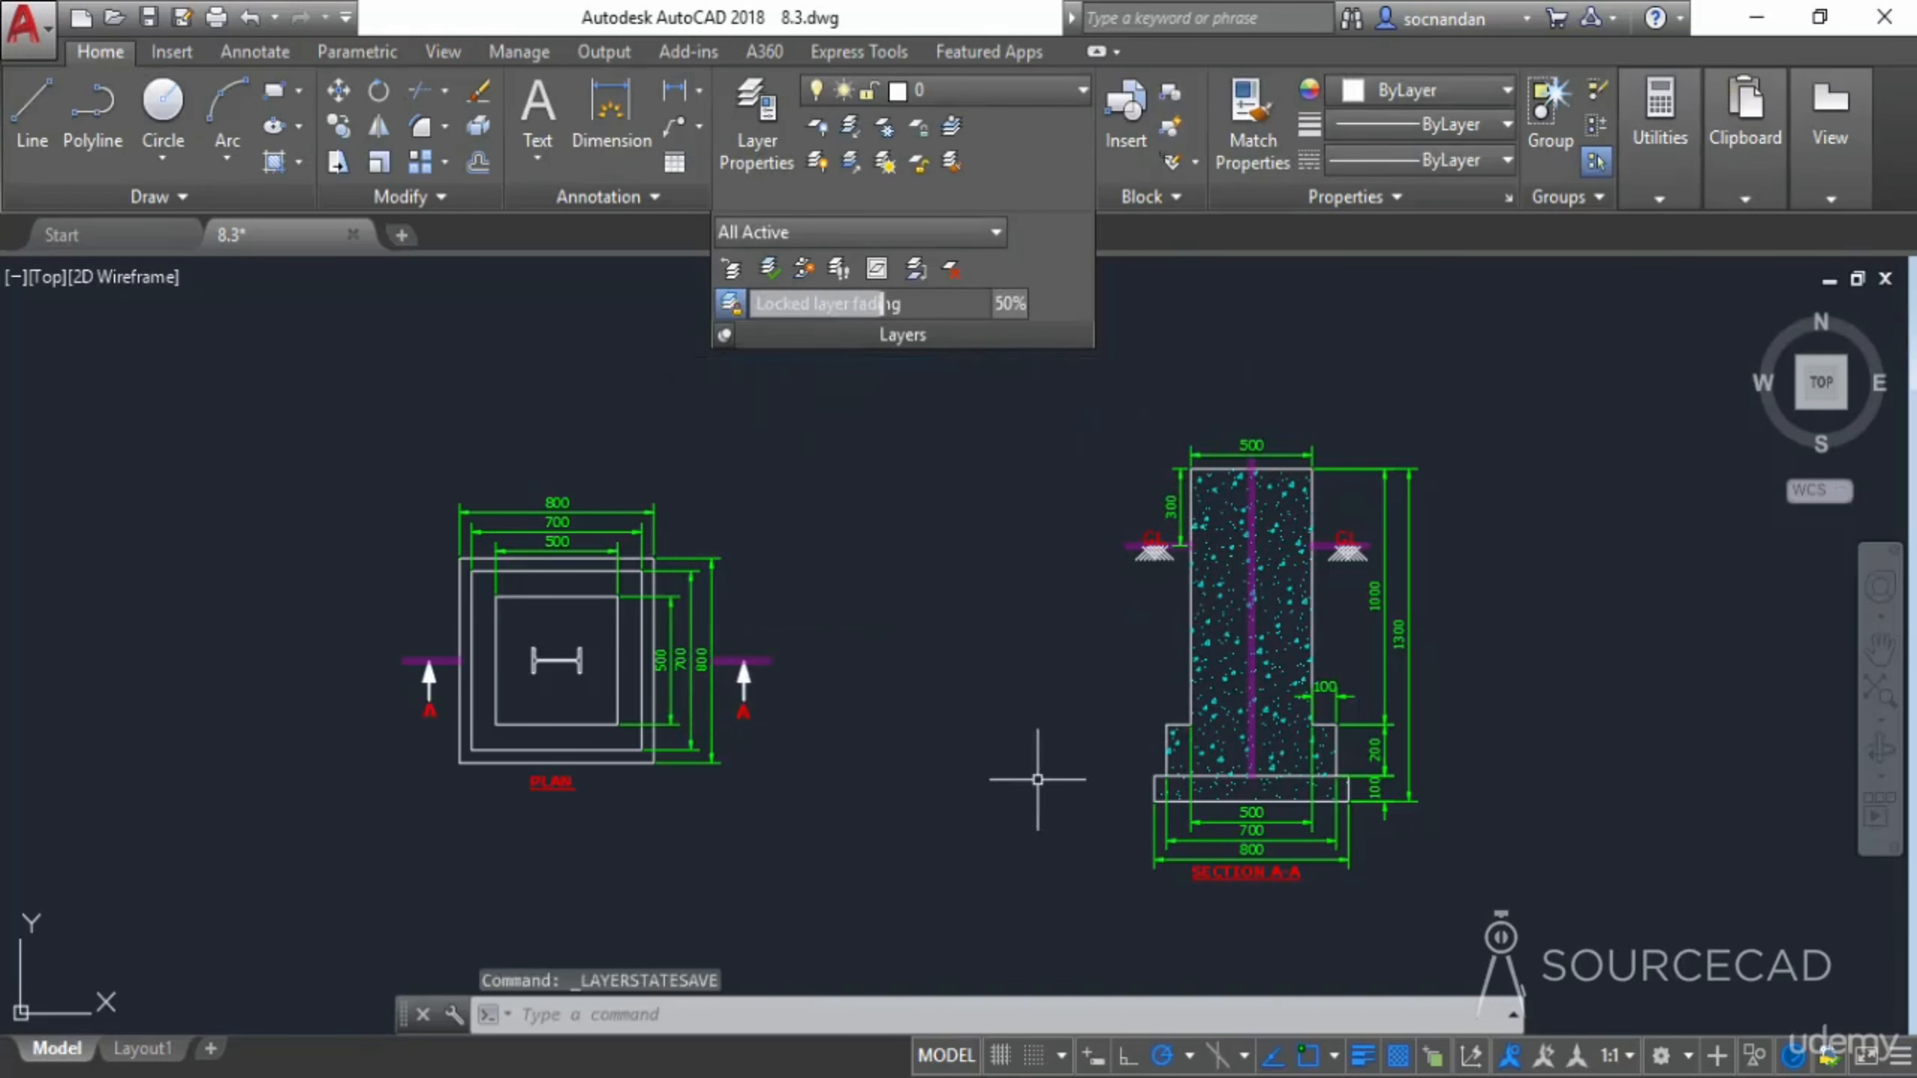
Turn off the Dim and Hatch layers in the drawing
left_click(1031, 87)
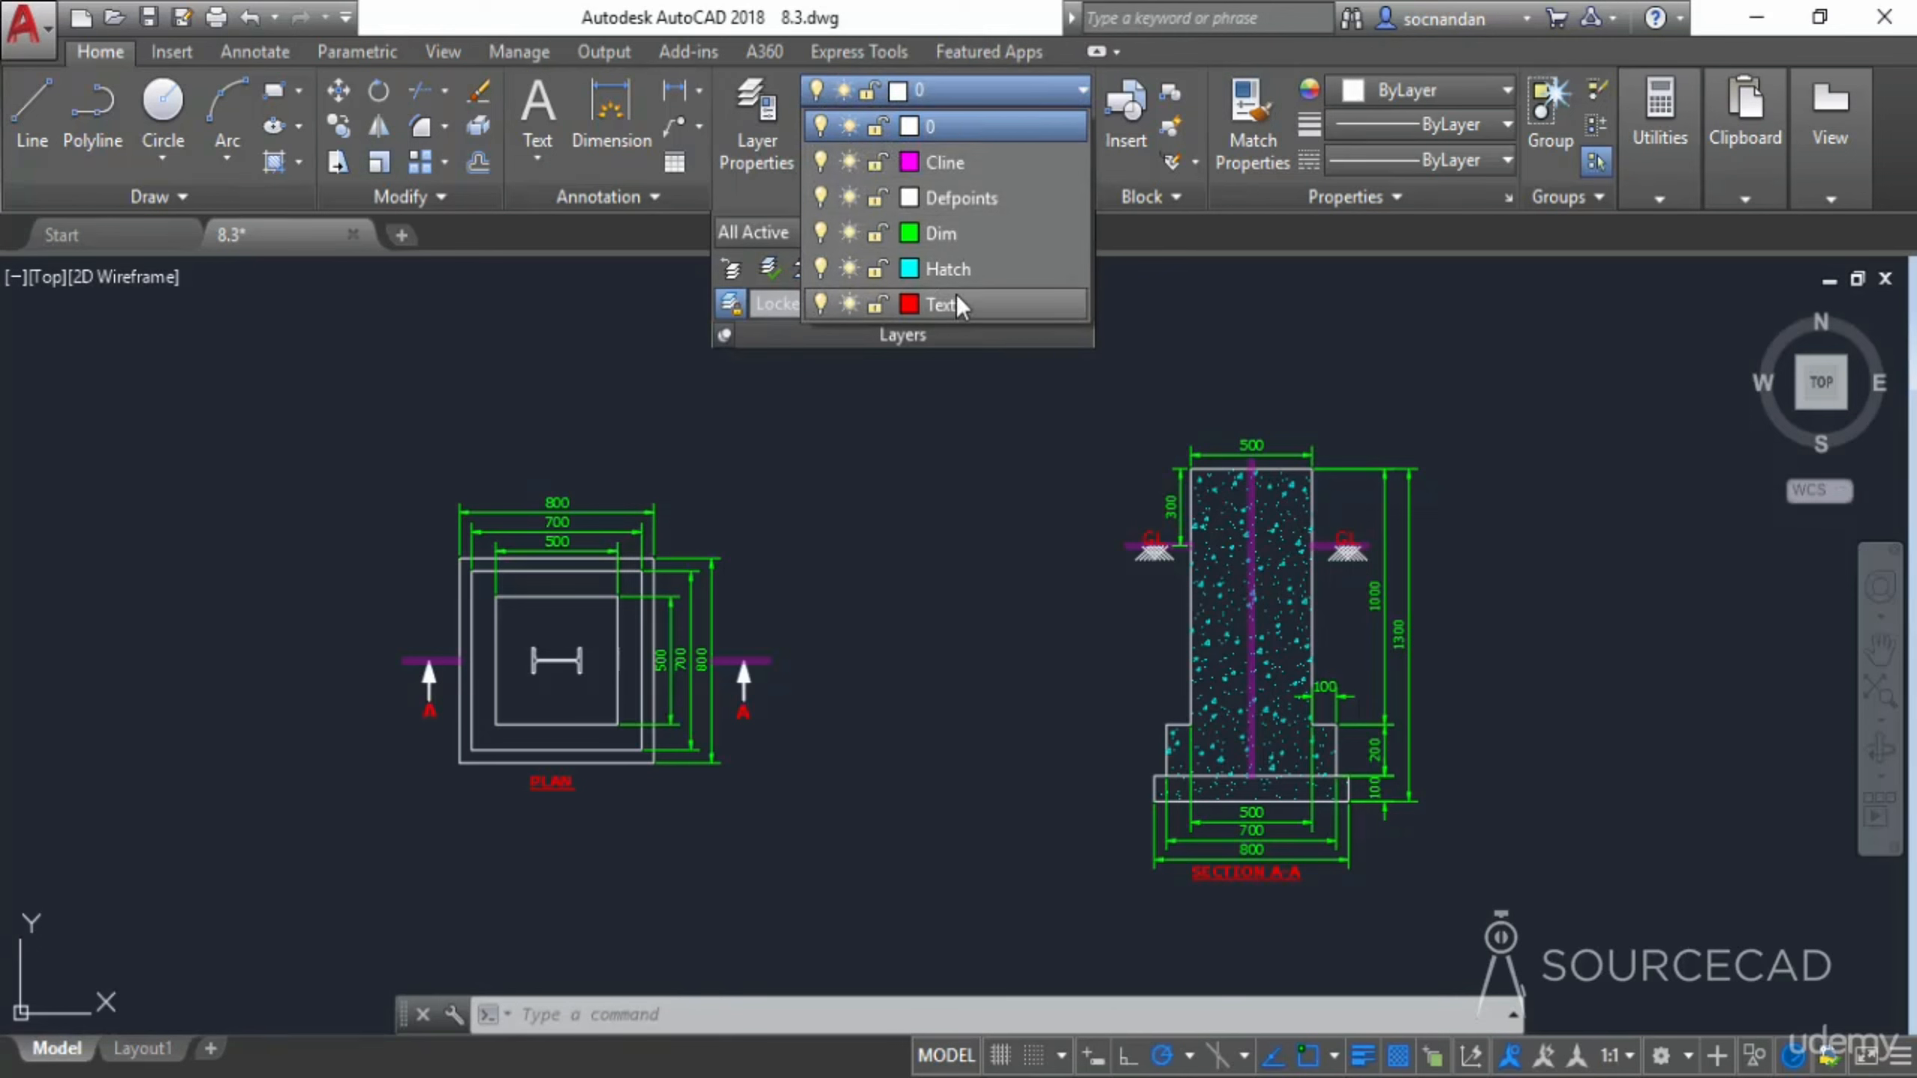
left_click(1018, 90)
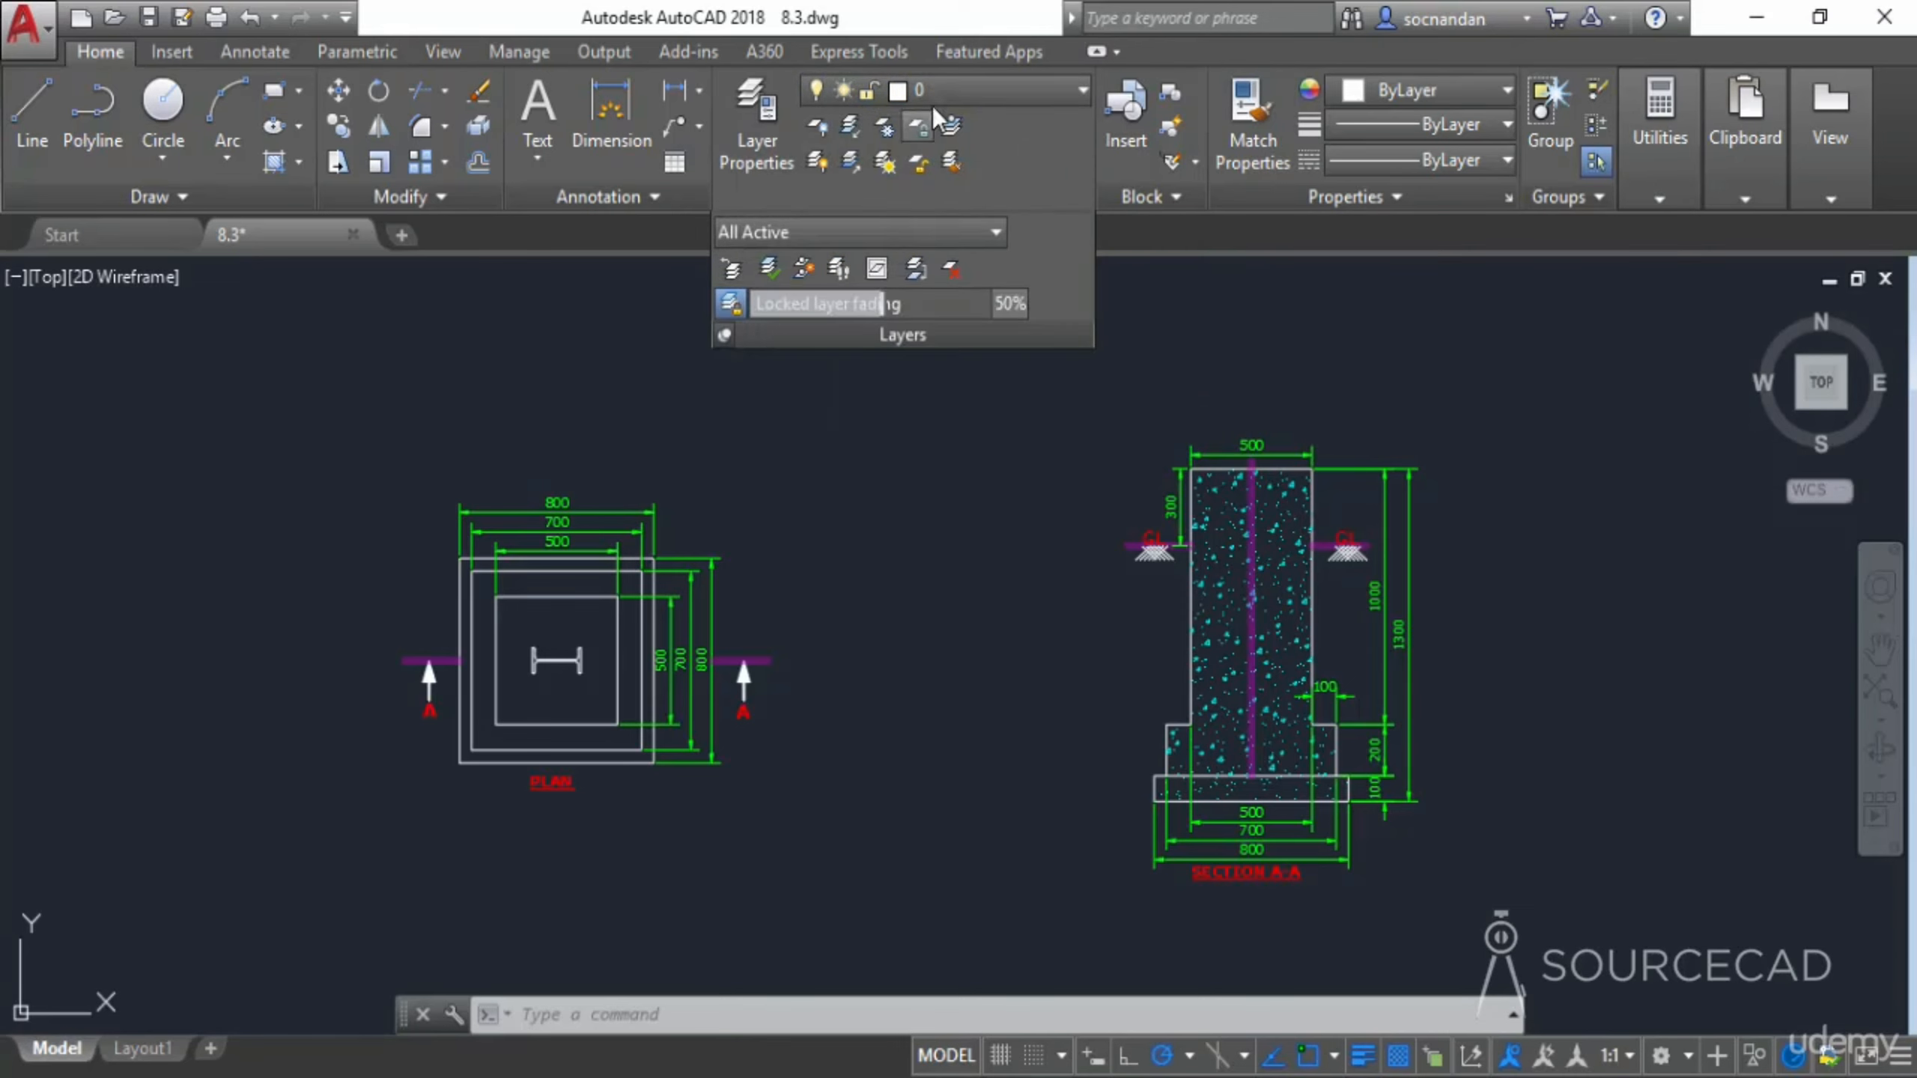
left_click(997, 90)
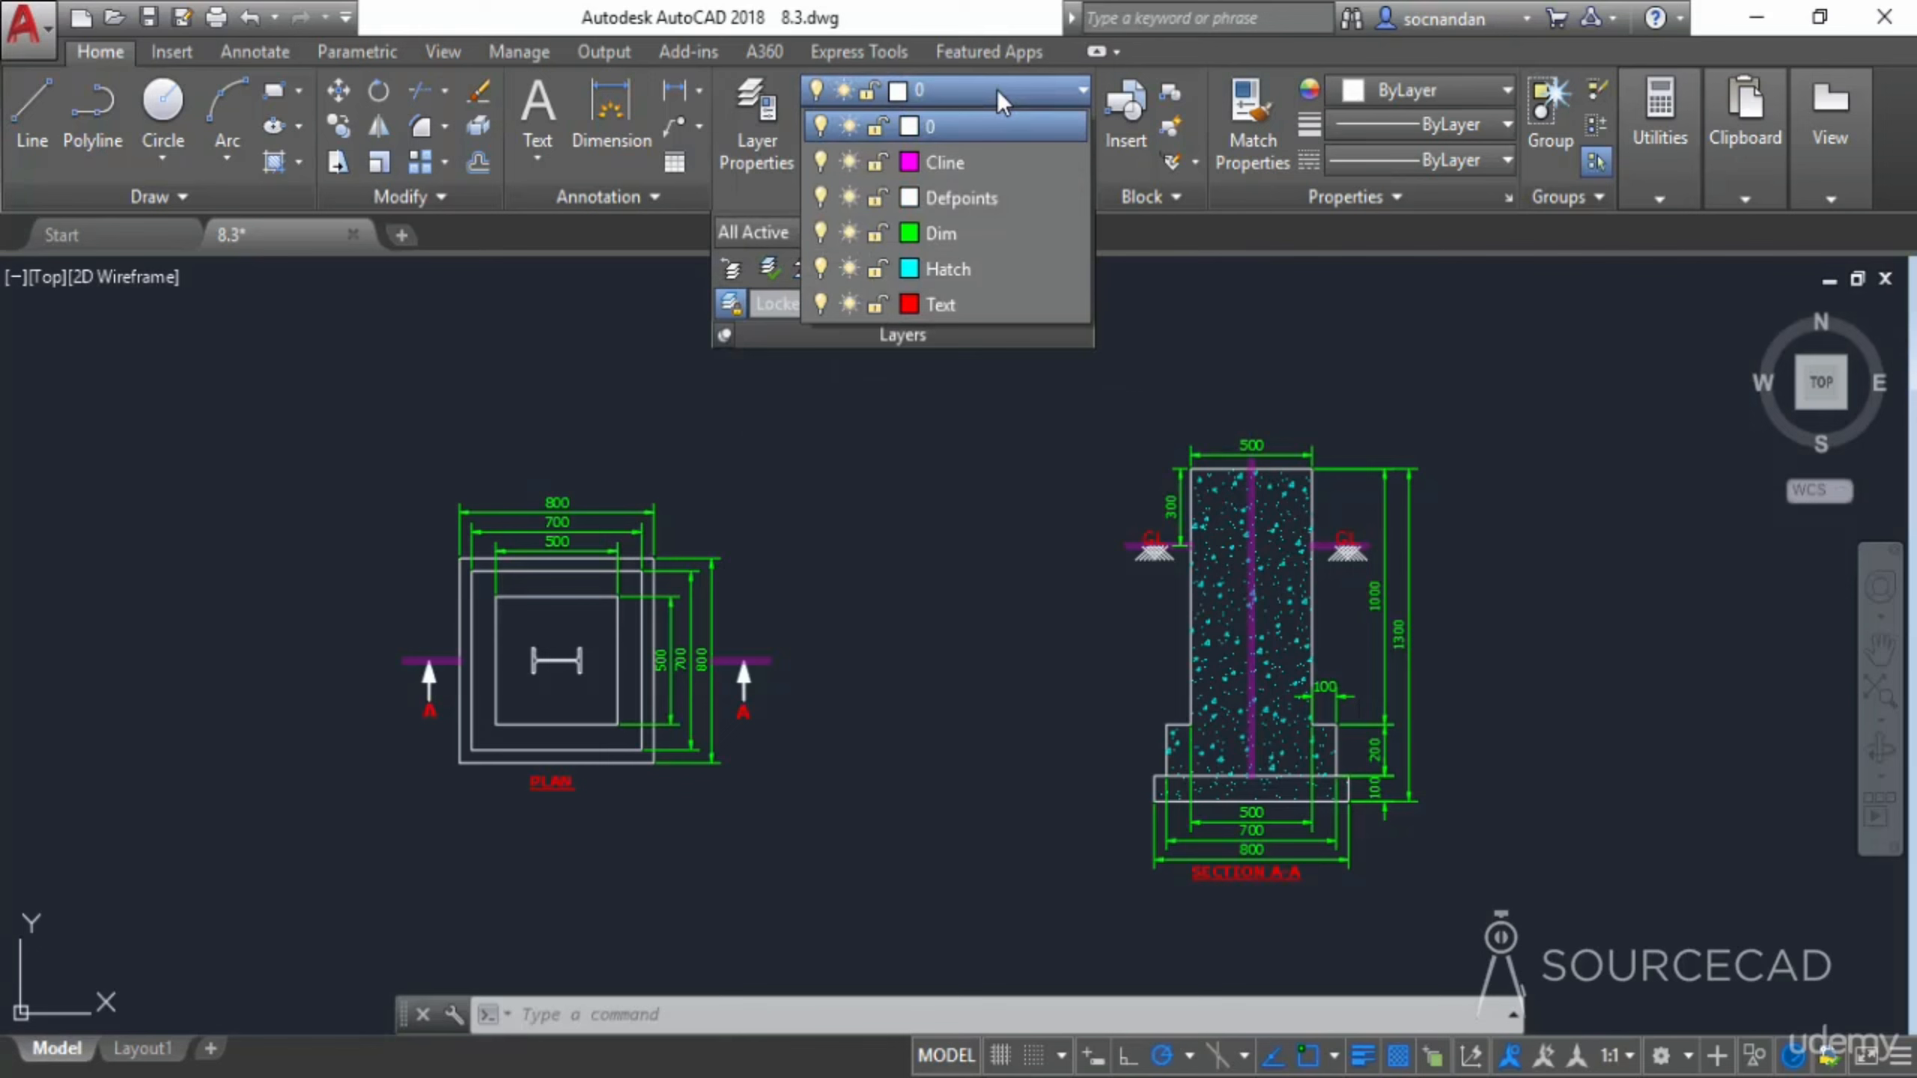
left_click(822, 235)
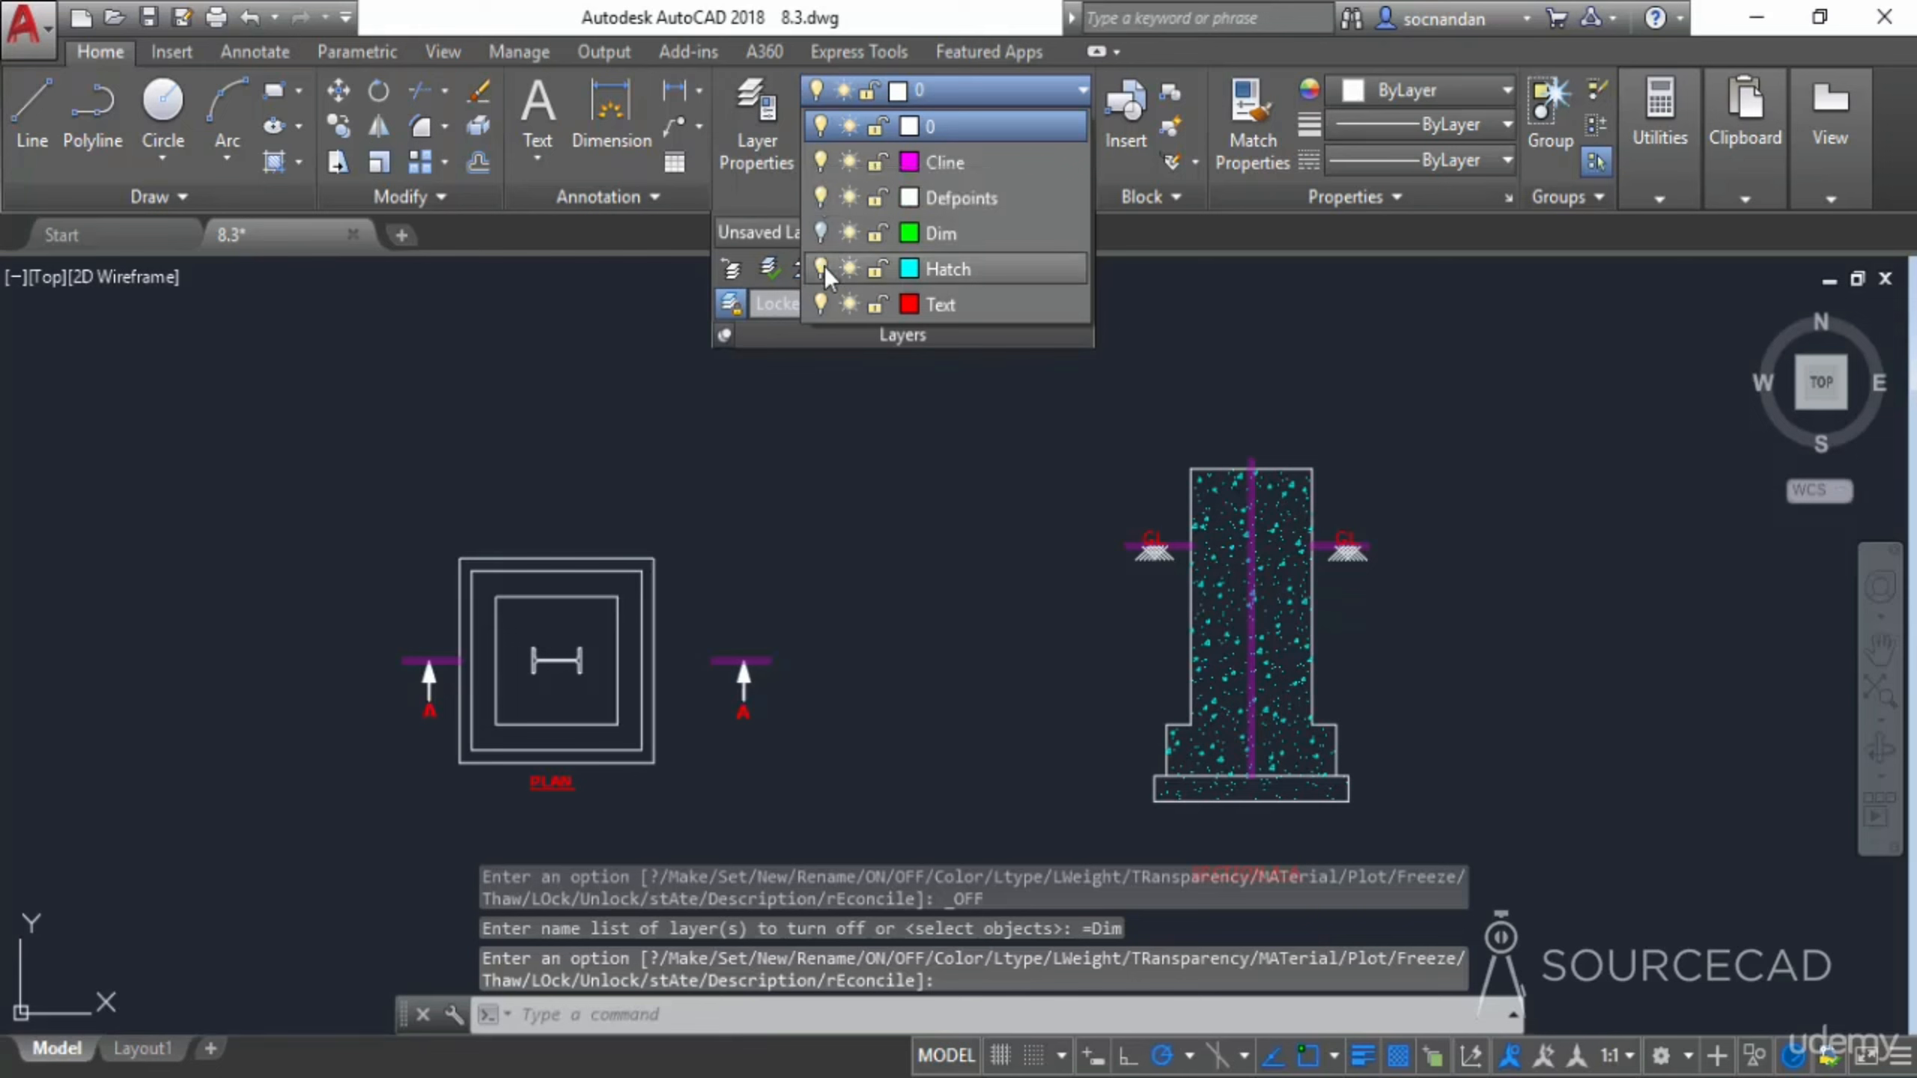
left_click(822, 268)
left_click(1001, 93)
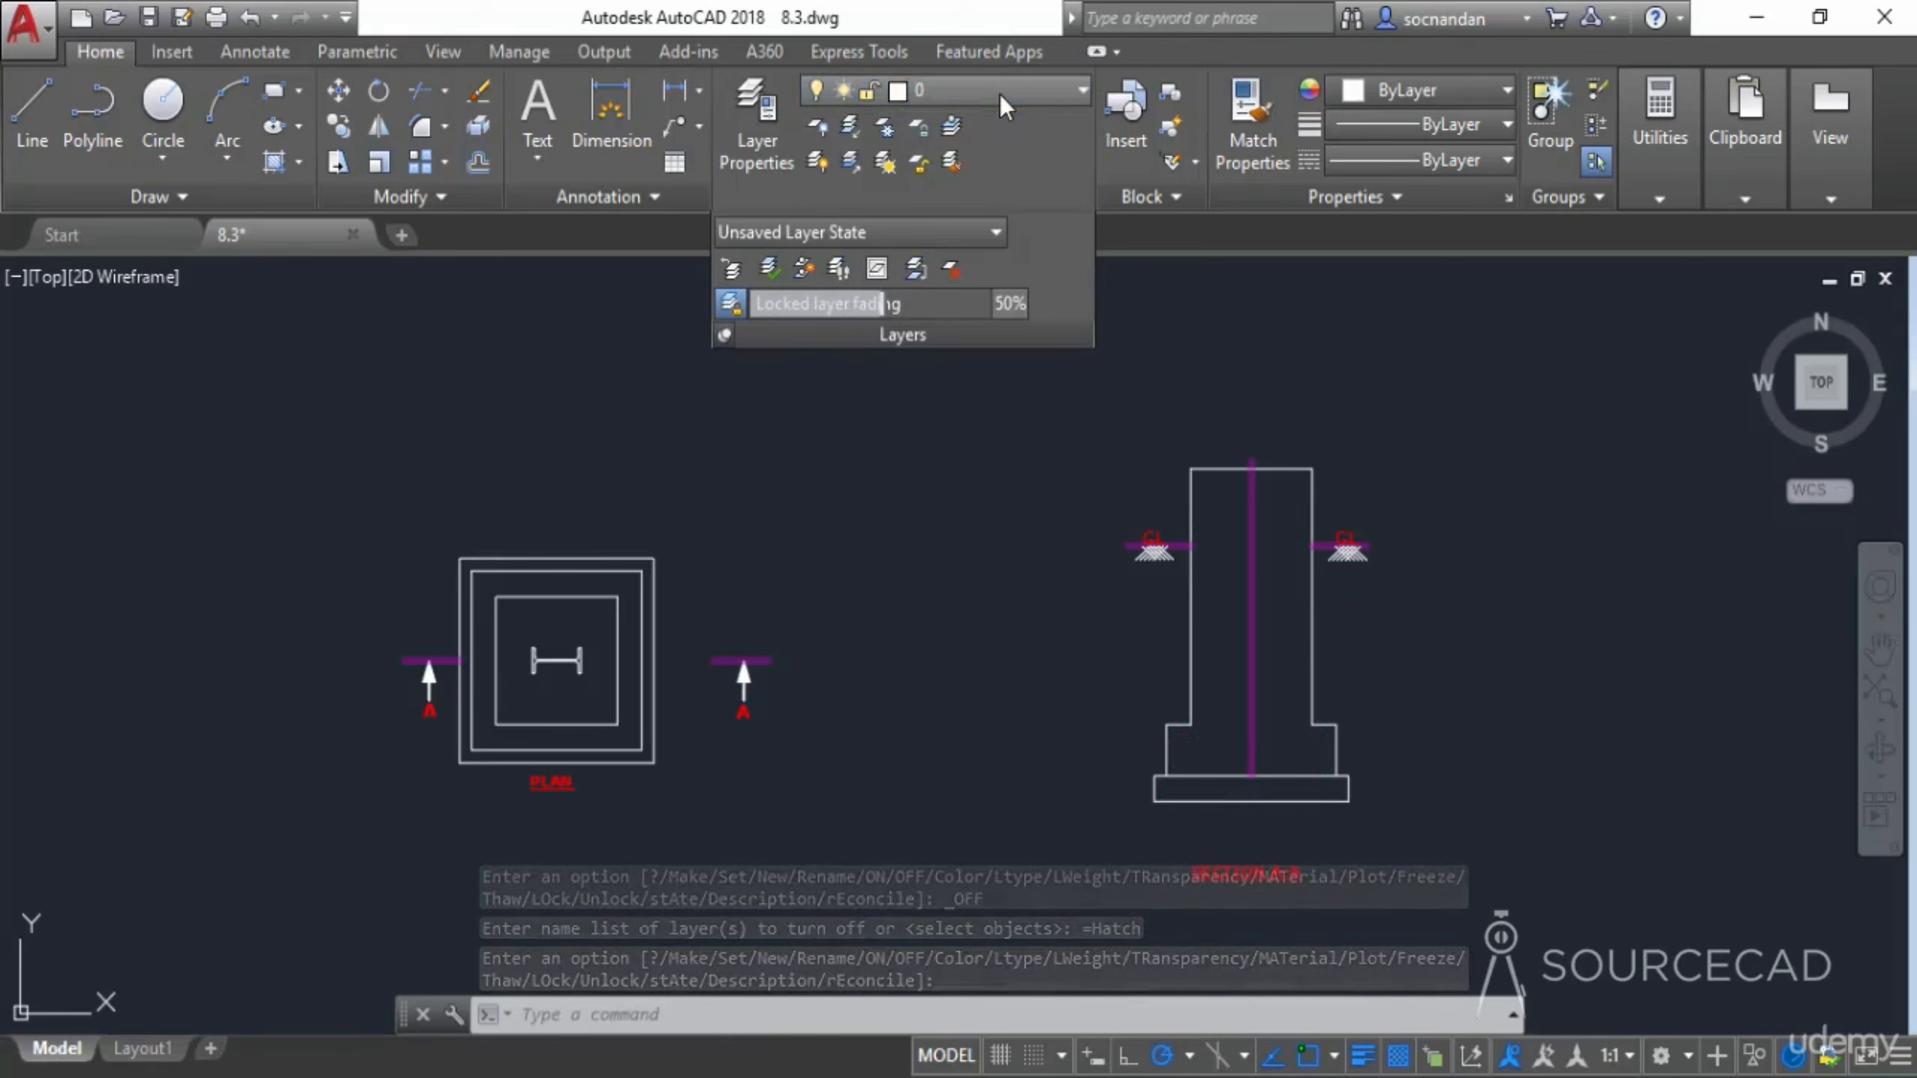
Save the current layer settings as a new layer state named Dim-hatch off
left_click(990, 235)
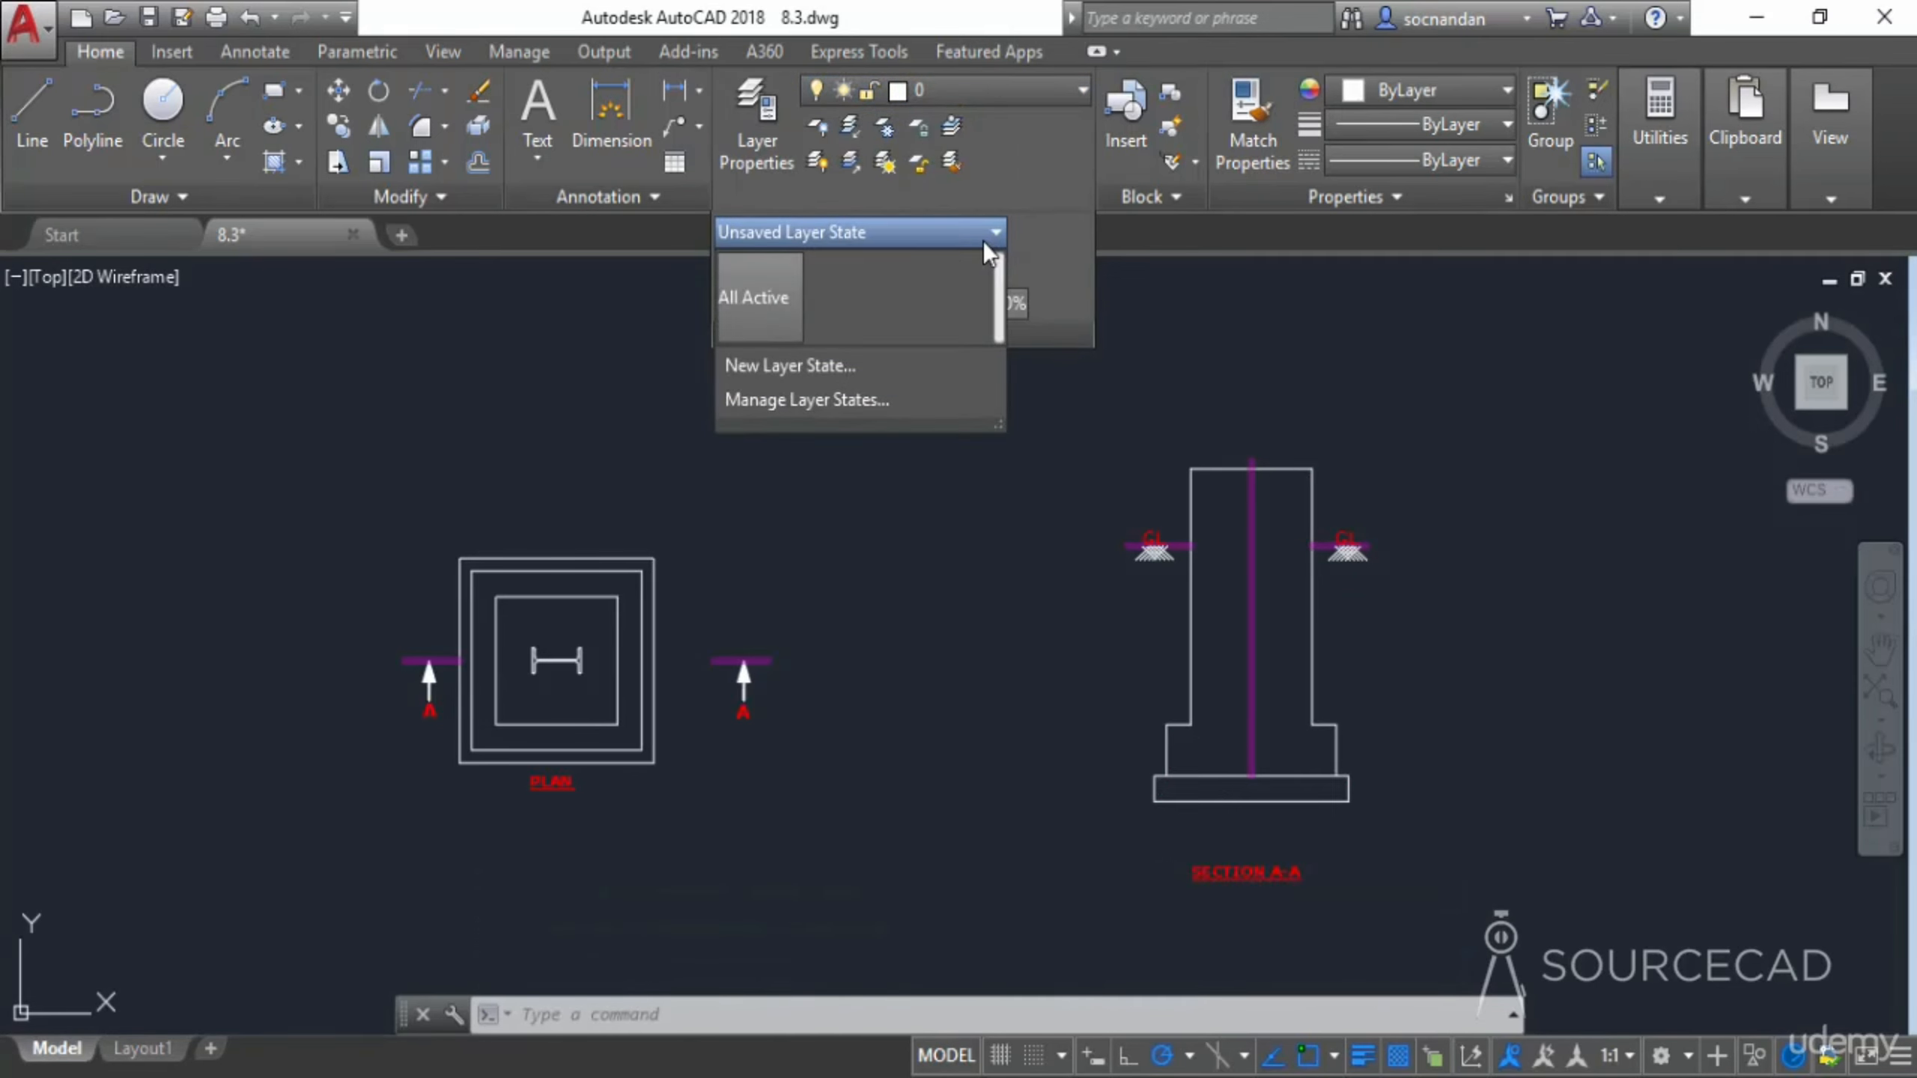
left_click(791, 365)
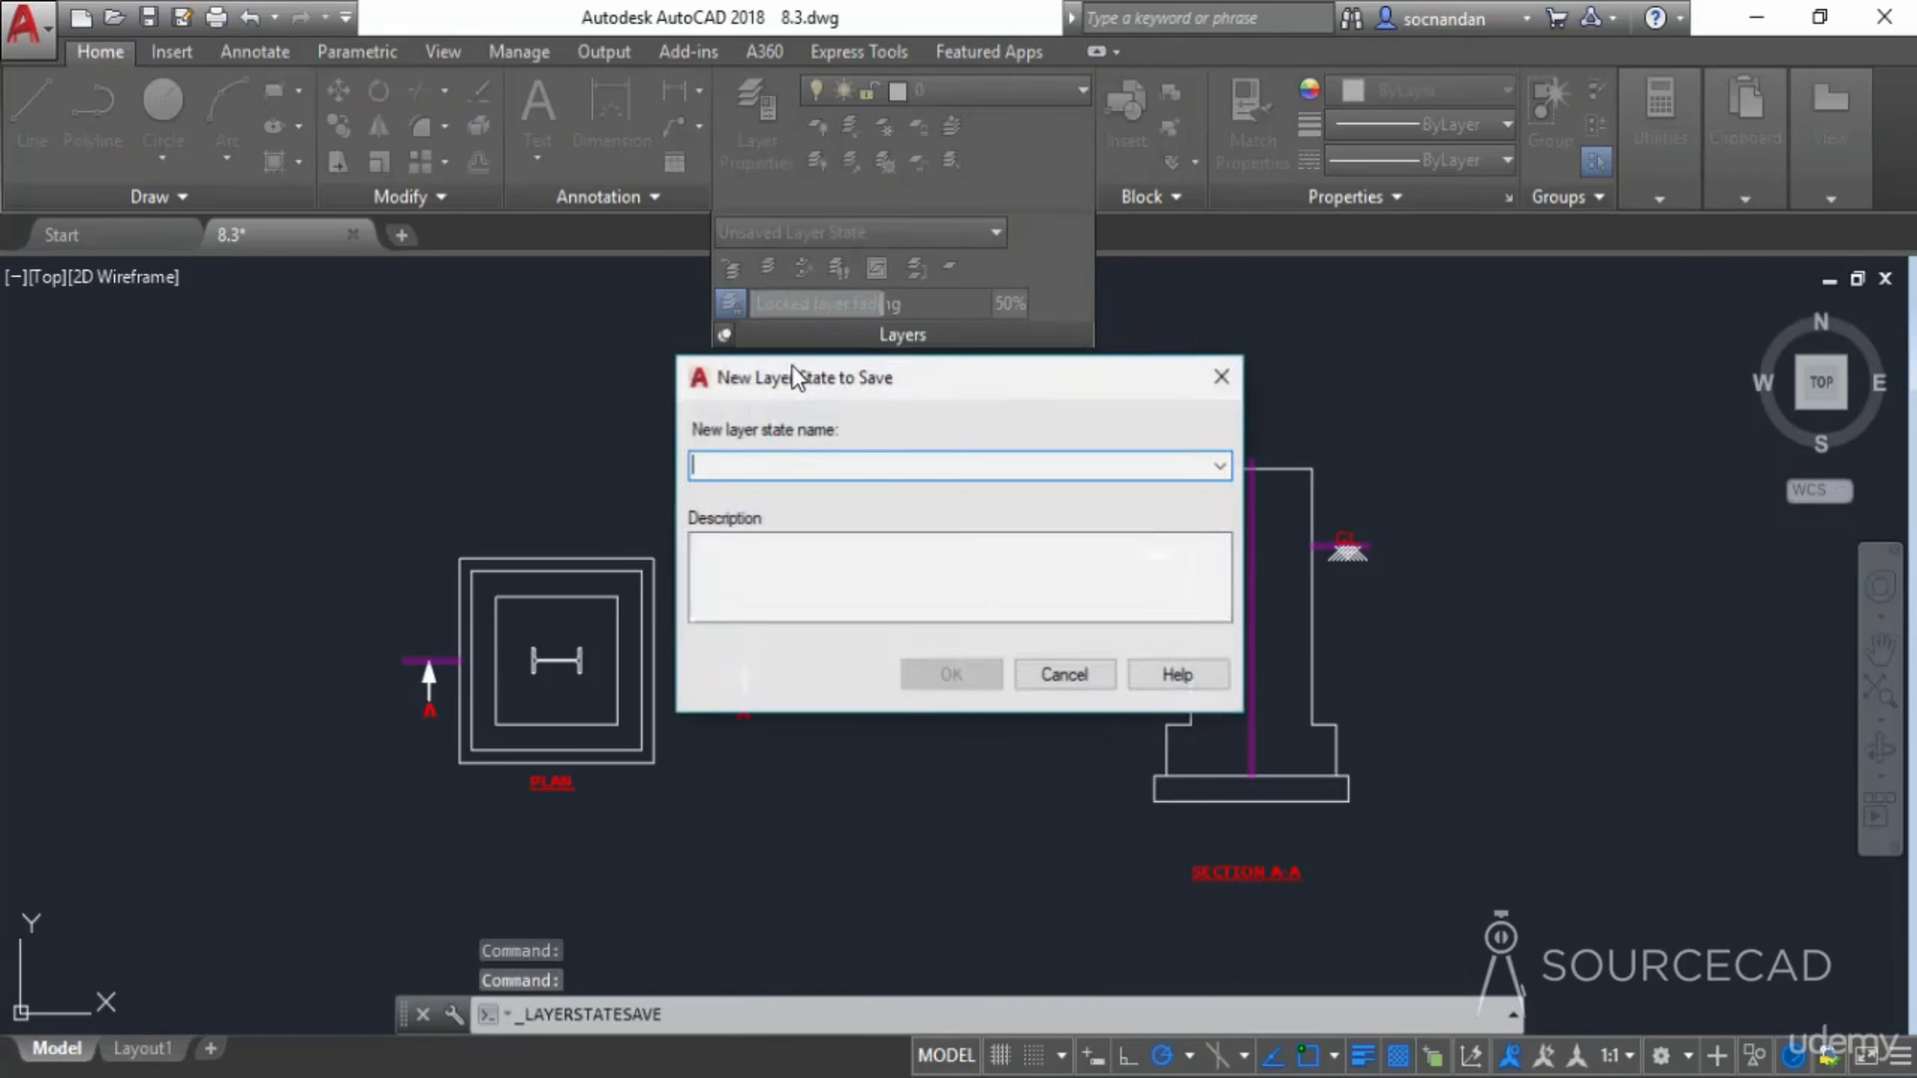
type("Dim")
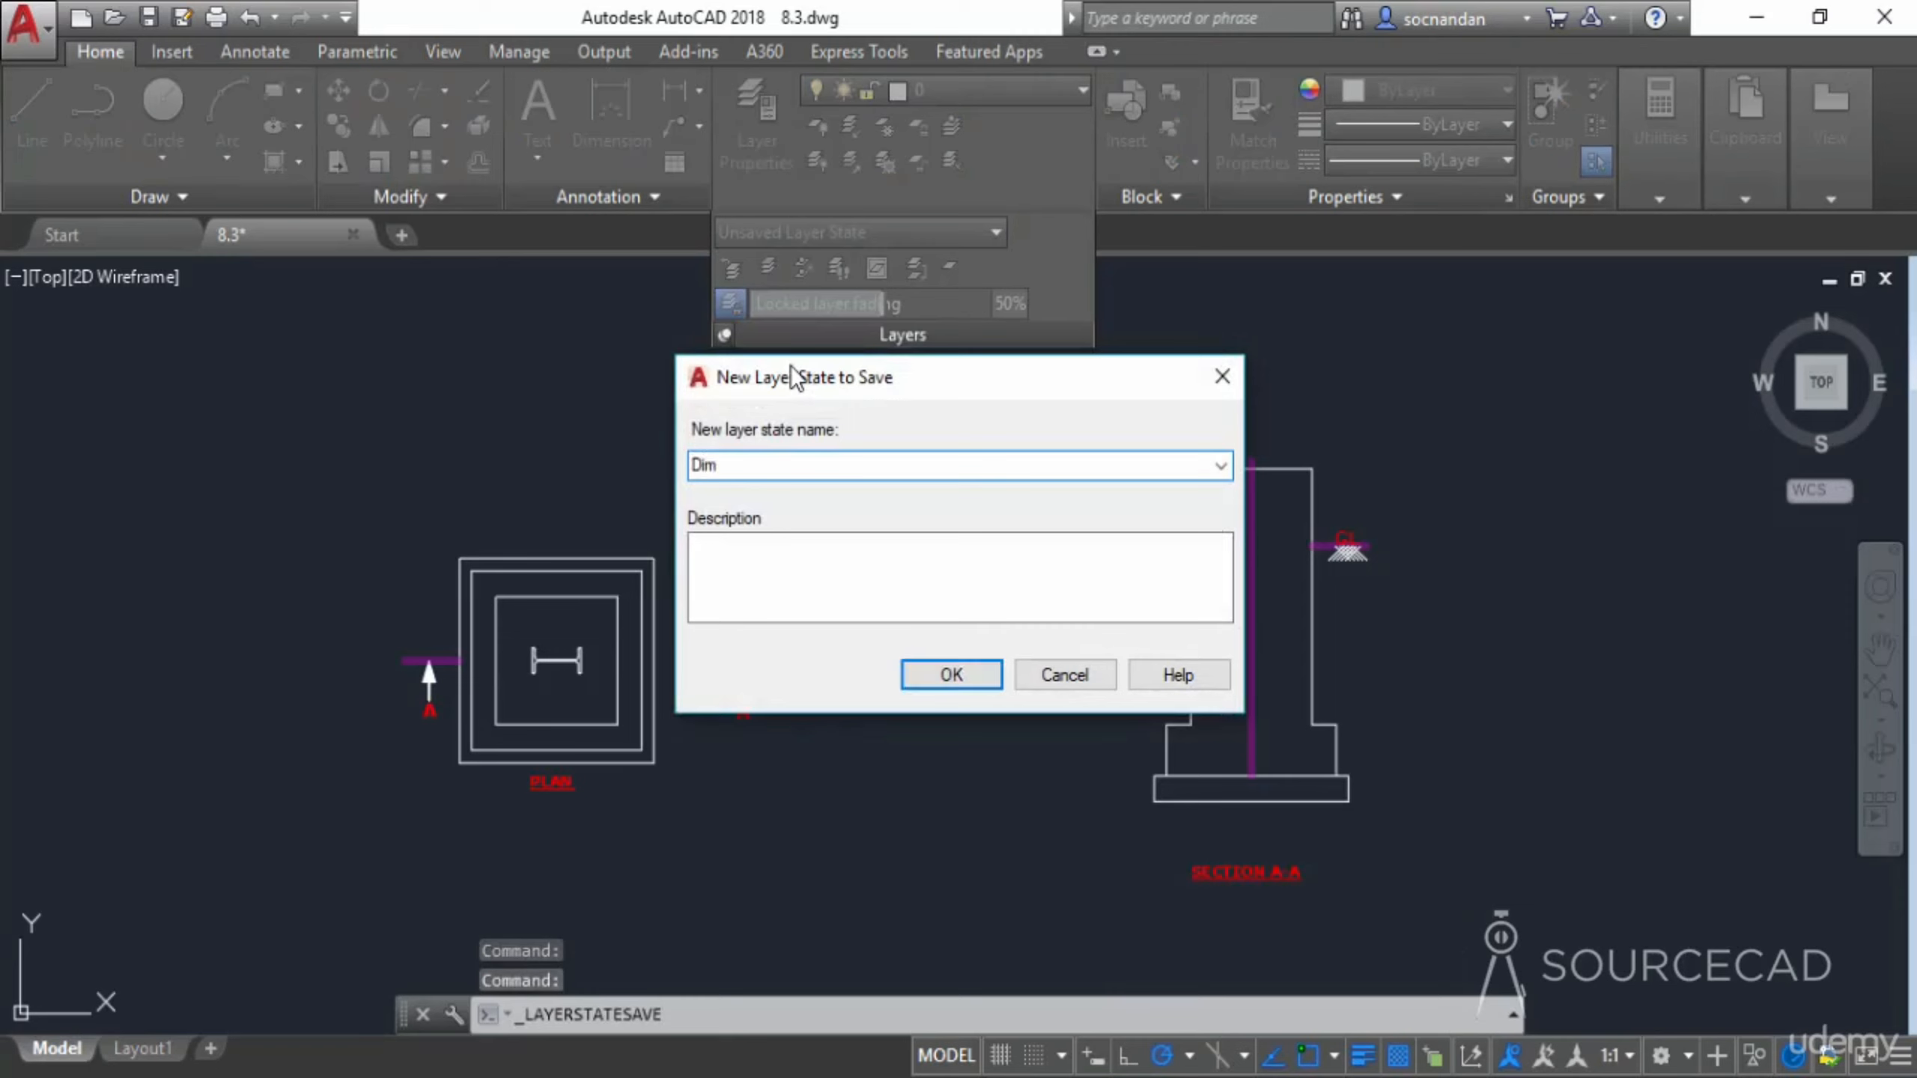
type("-ha")
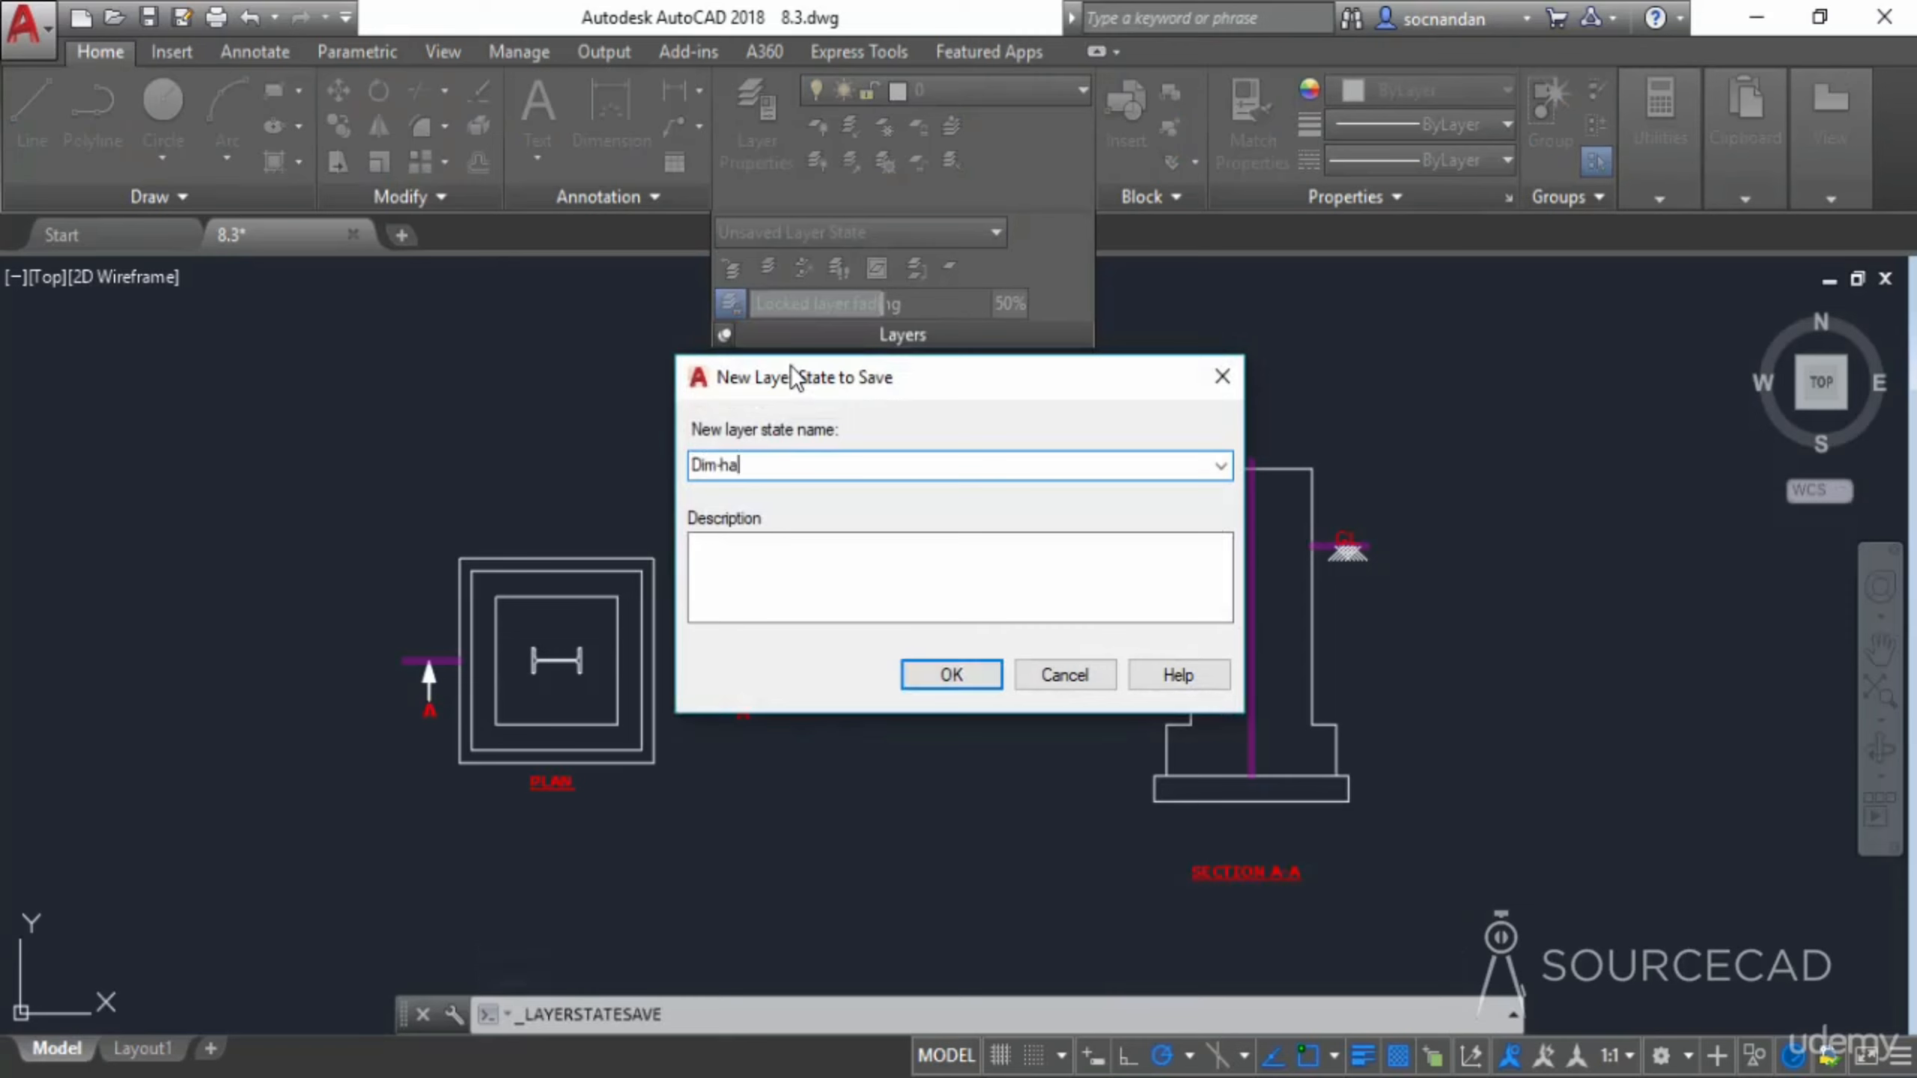
type("tch off")
left_click(967, 671)
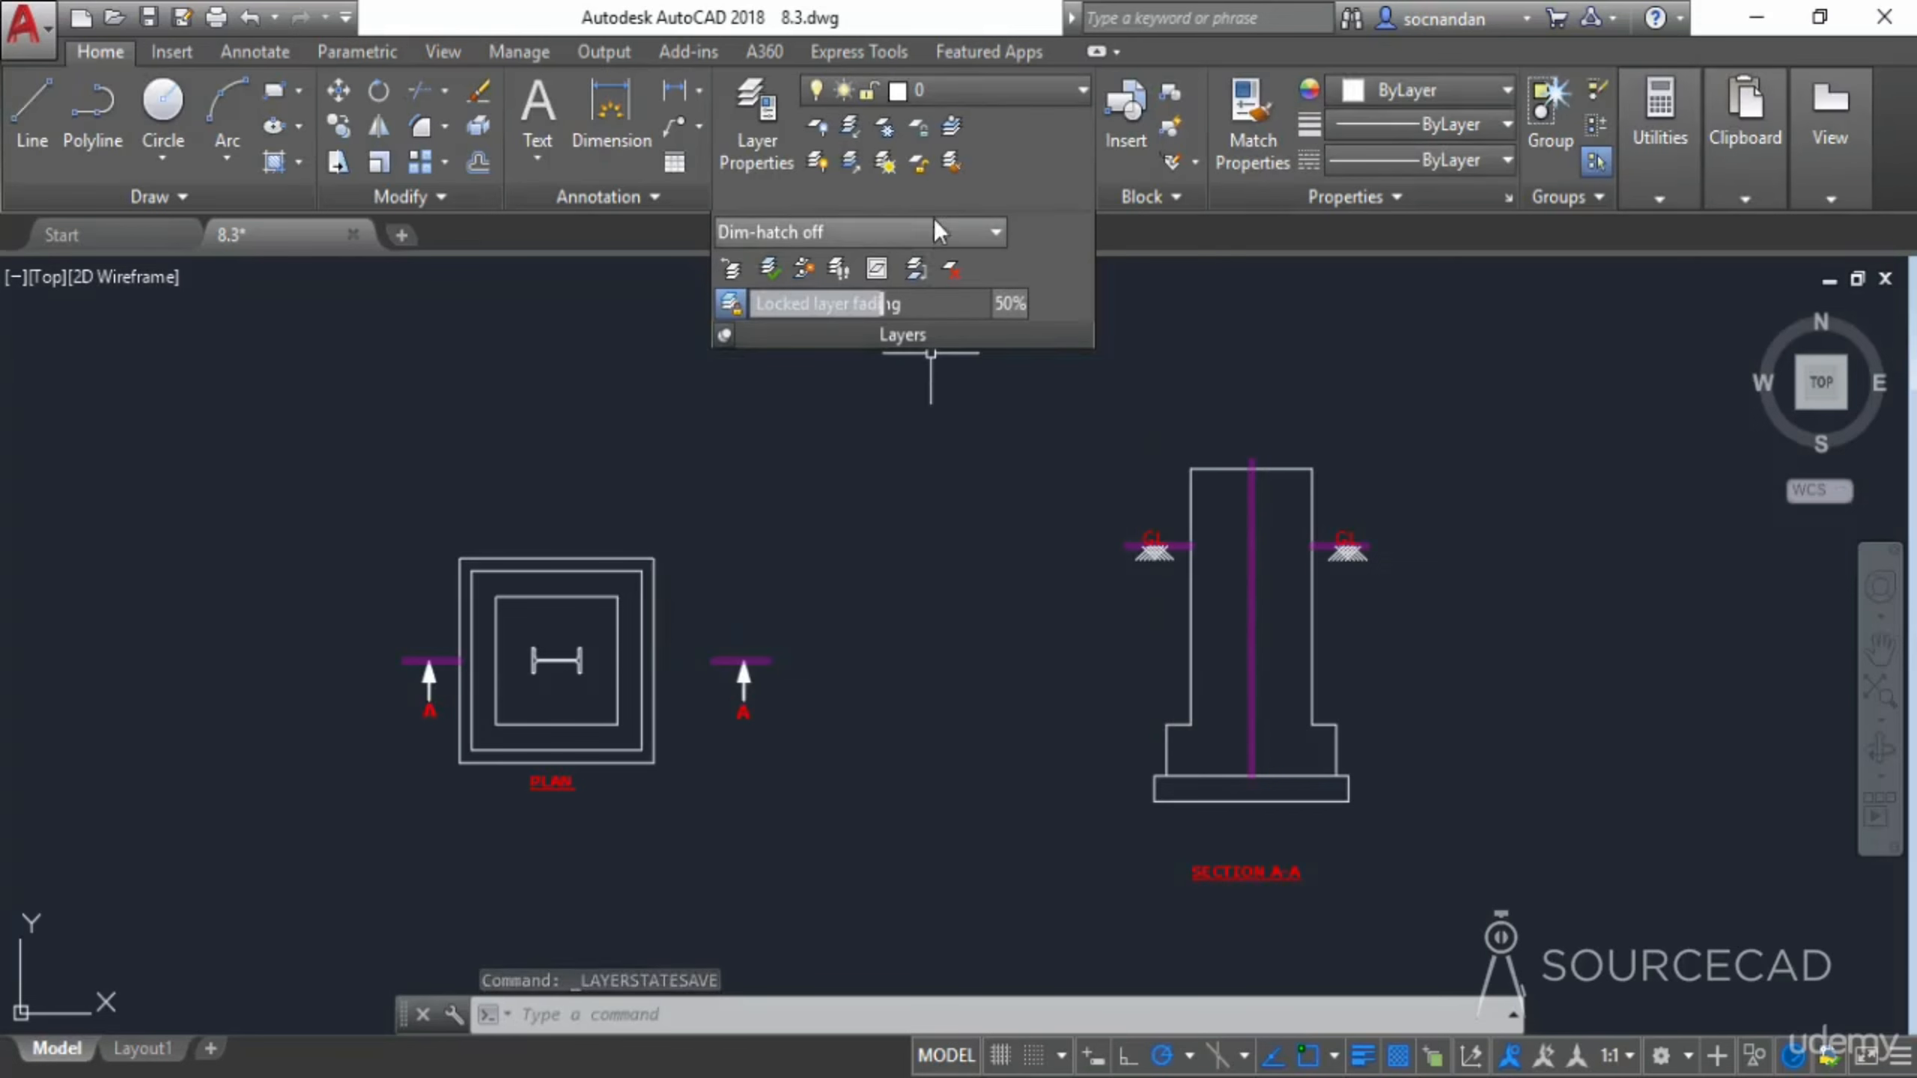
Turn the Dim and Hatch layers back on and lock the Dim and Cline layers
left_click(992, 99)
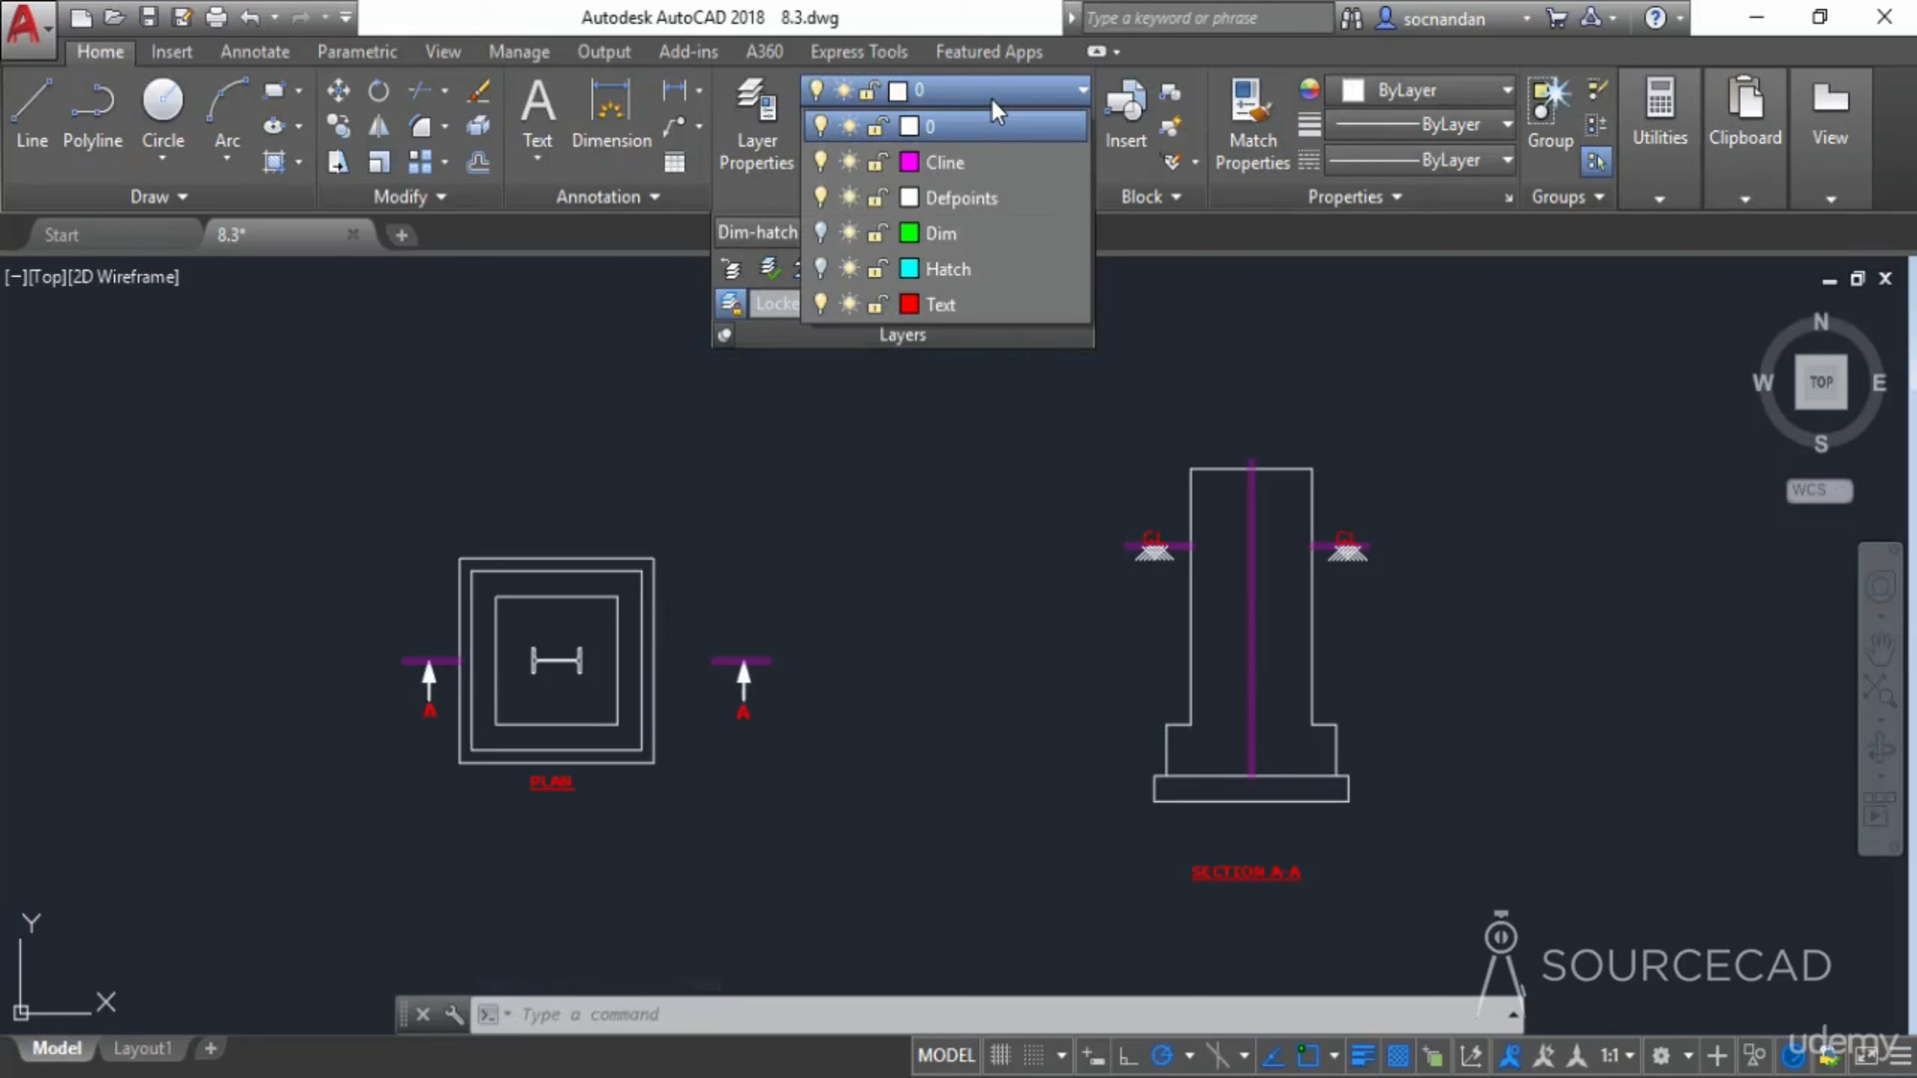
left_click(821, 235)
left_click(821, 268)
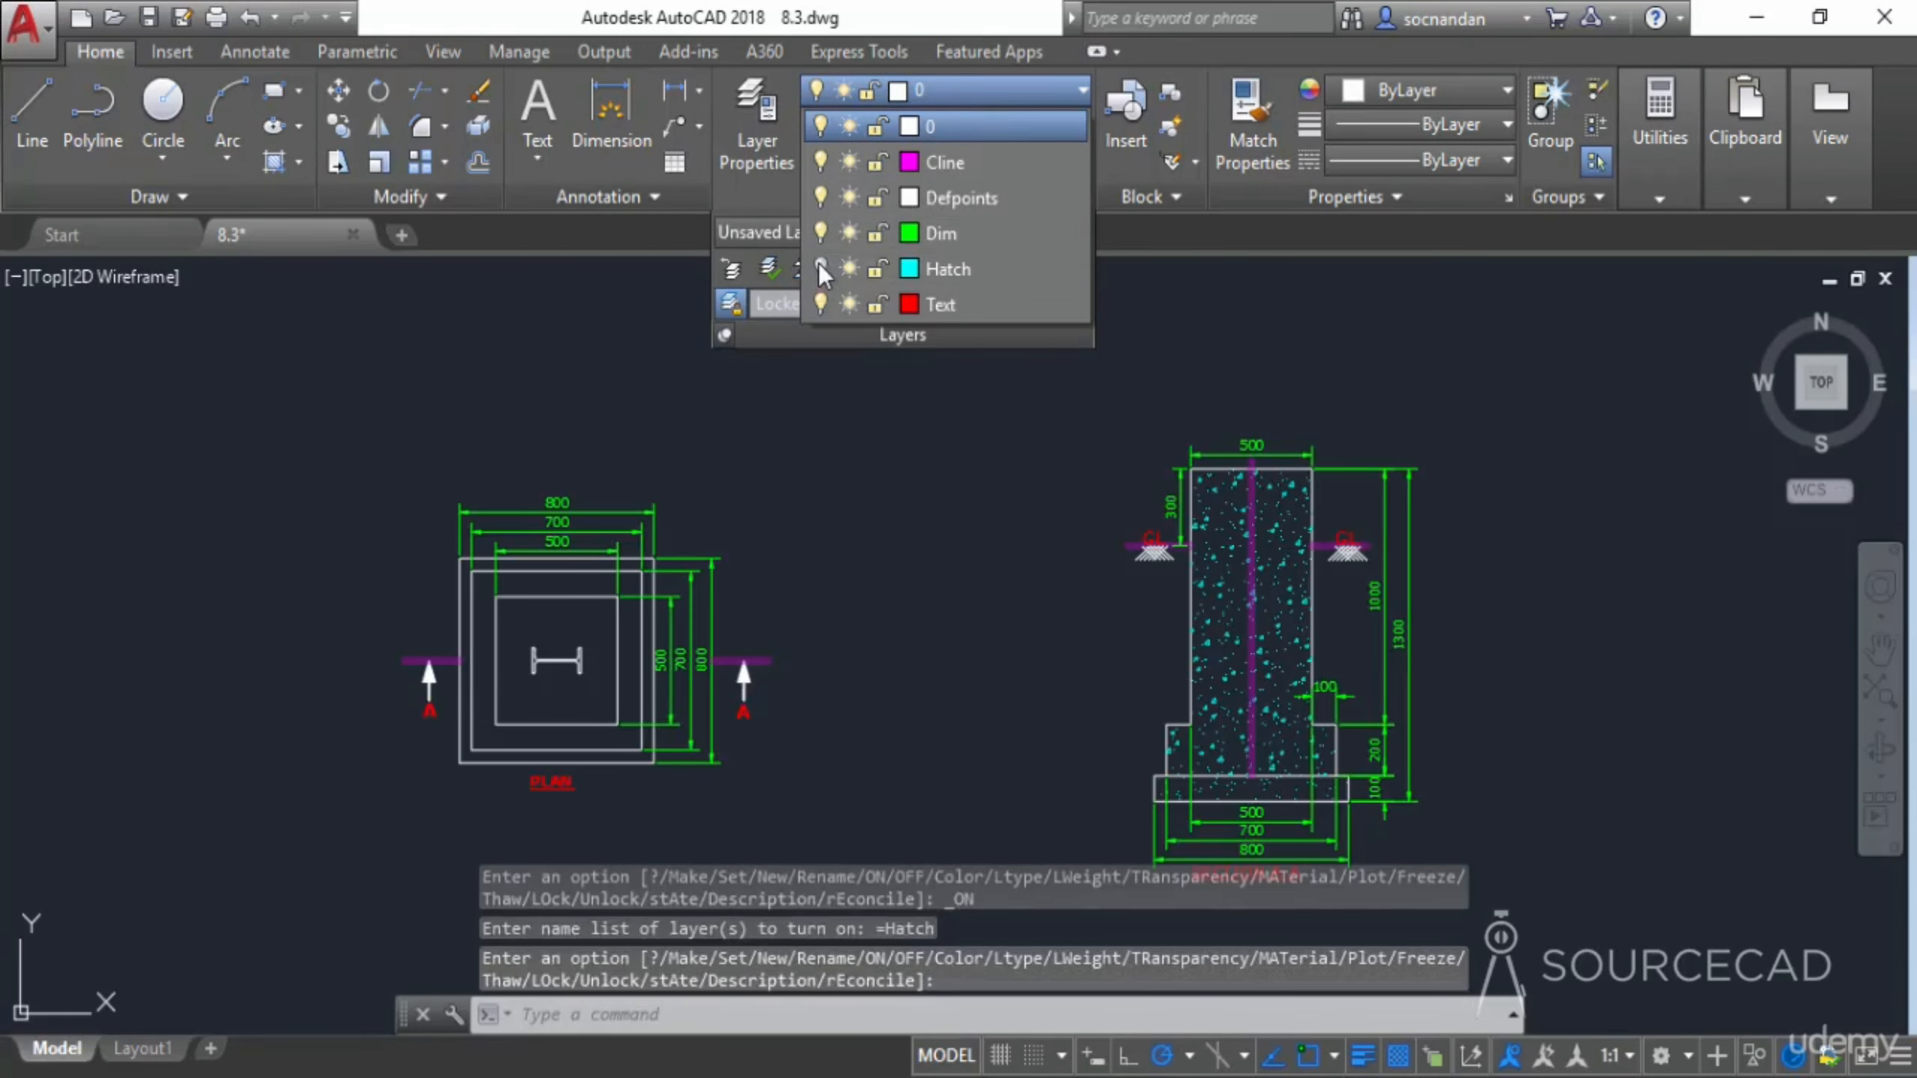
left_click(876, 235)
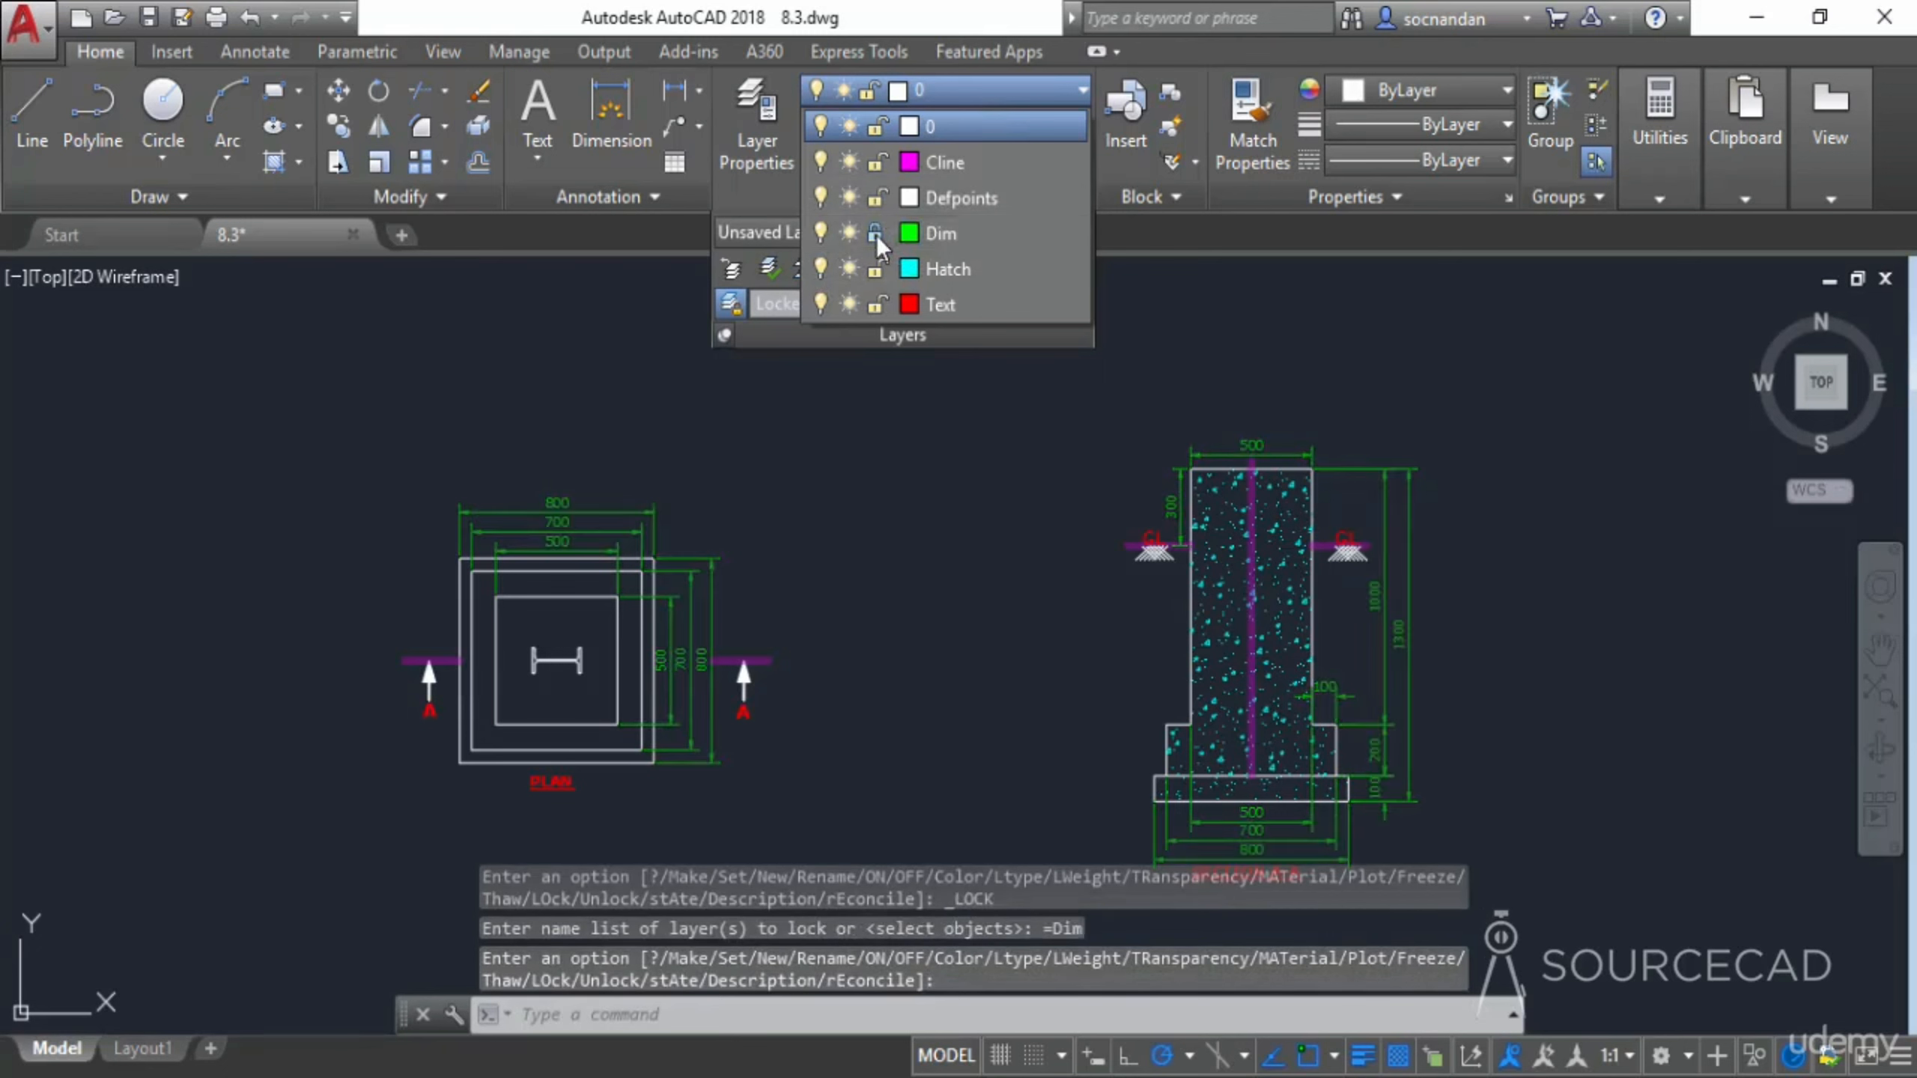
left_click(876, 162)
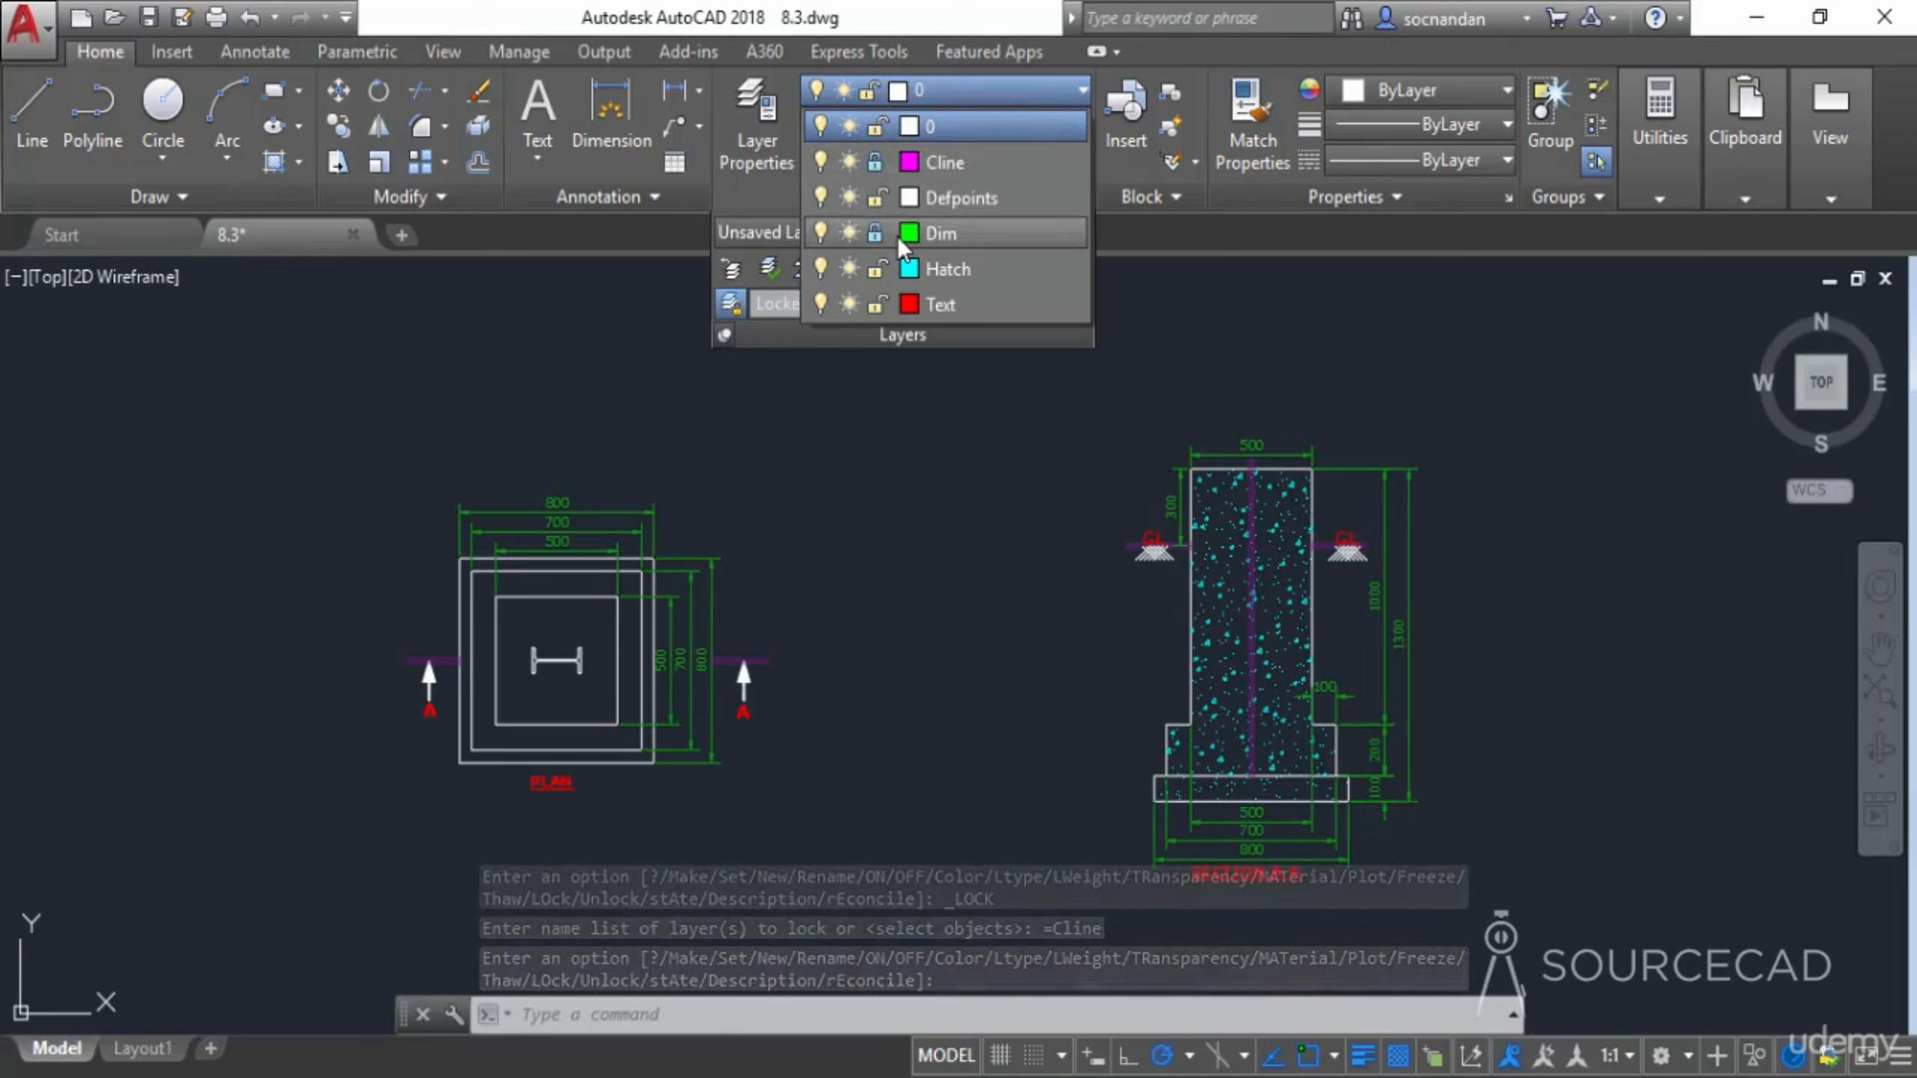
Save the current layer settings as a new layer state named Lock
left_click(764, 235)
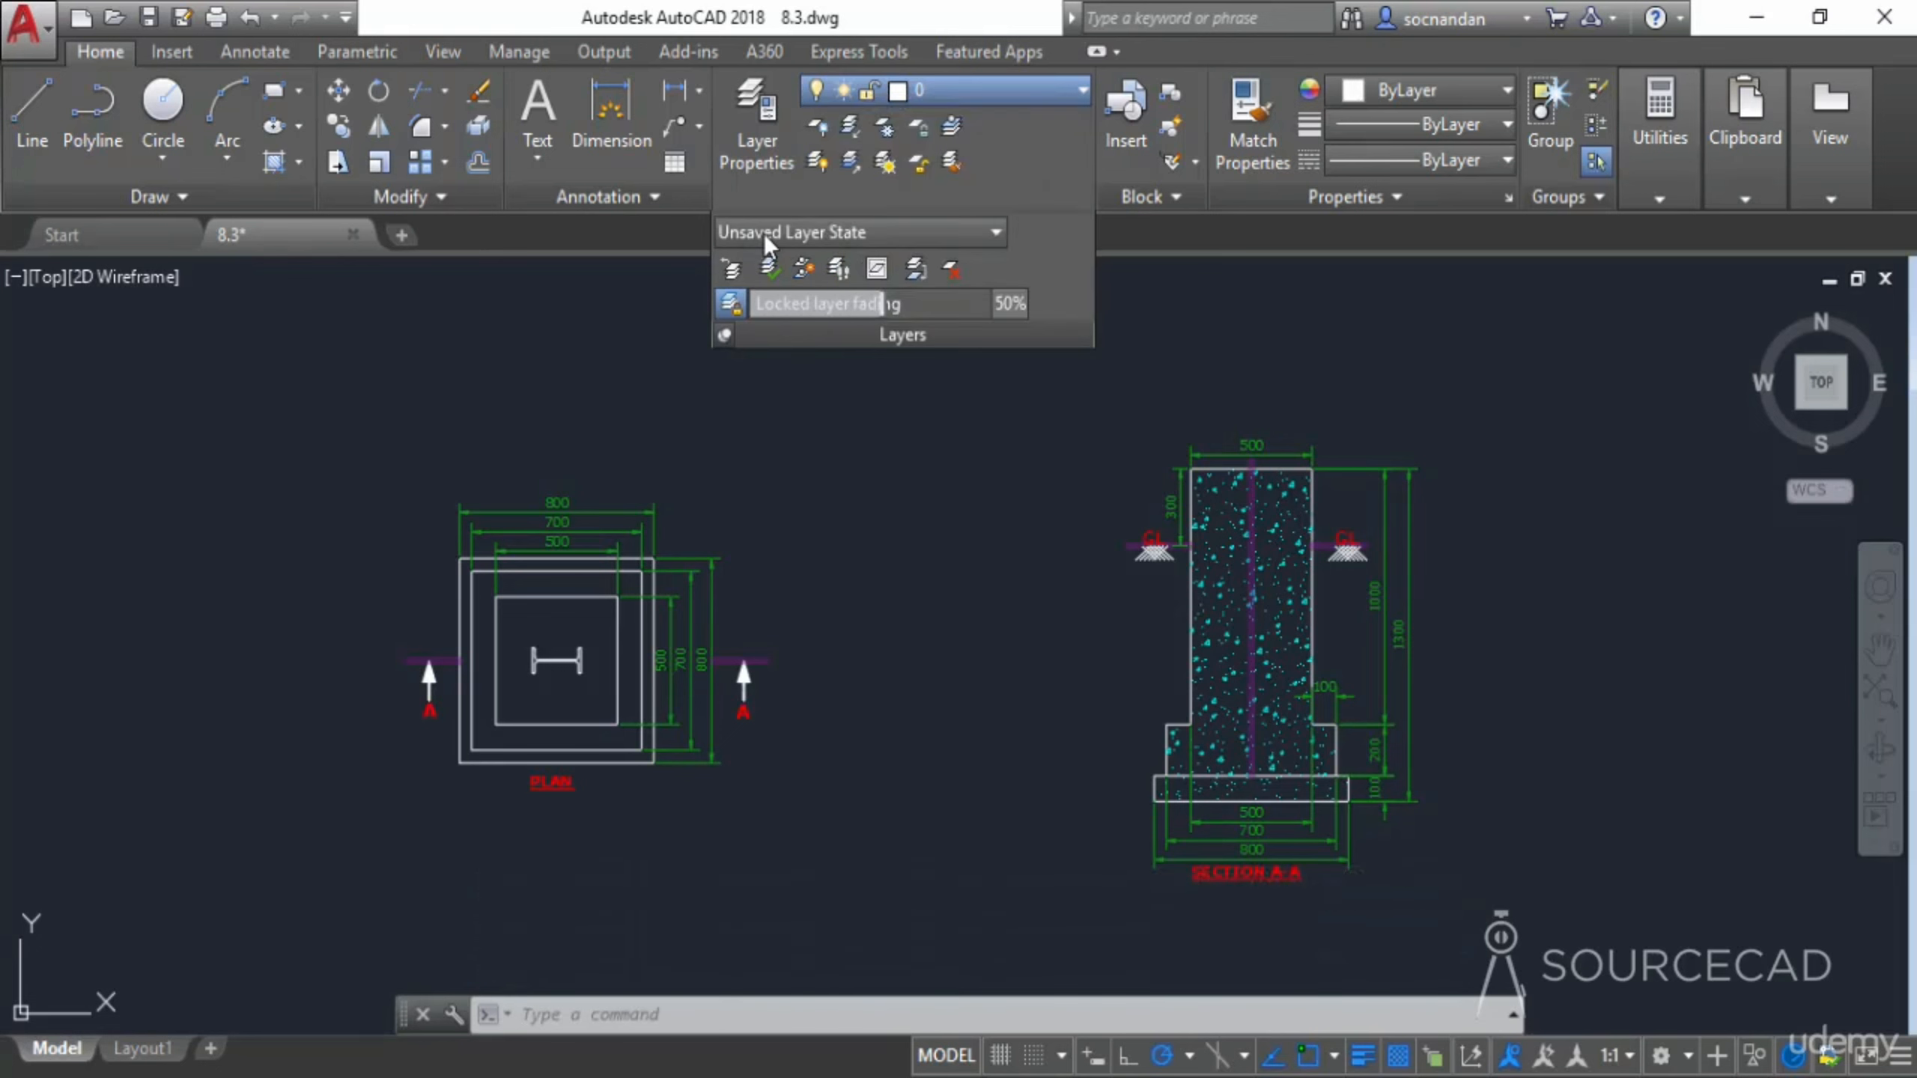
left_click(764, 235)
left_click(804, 363)
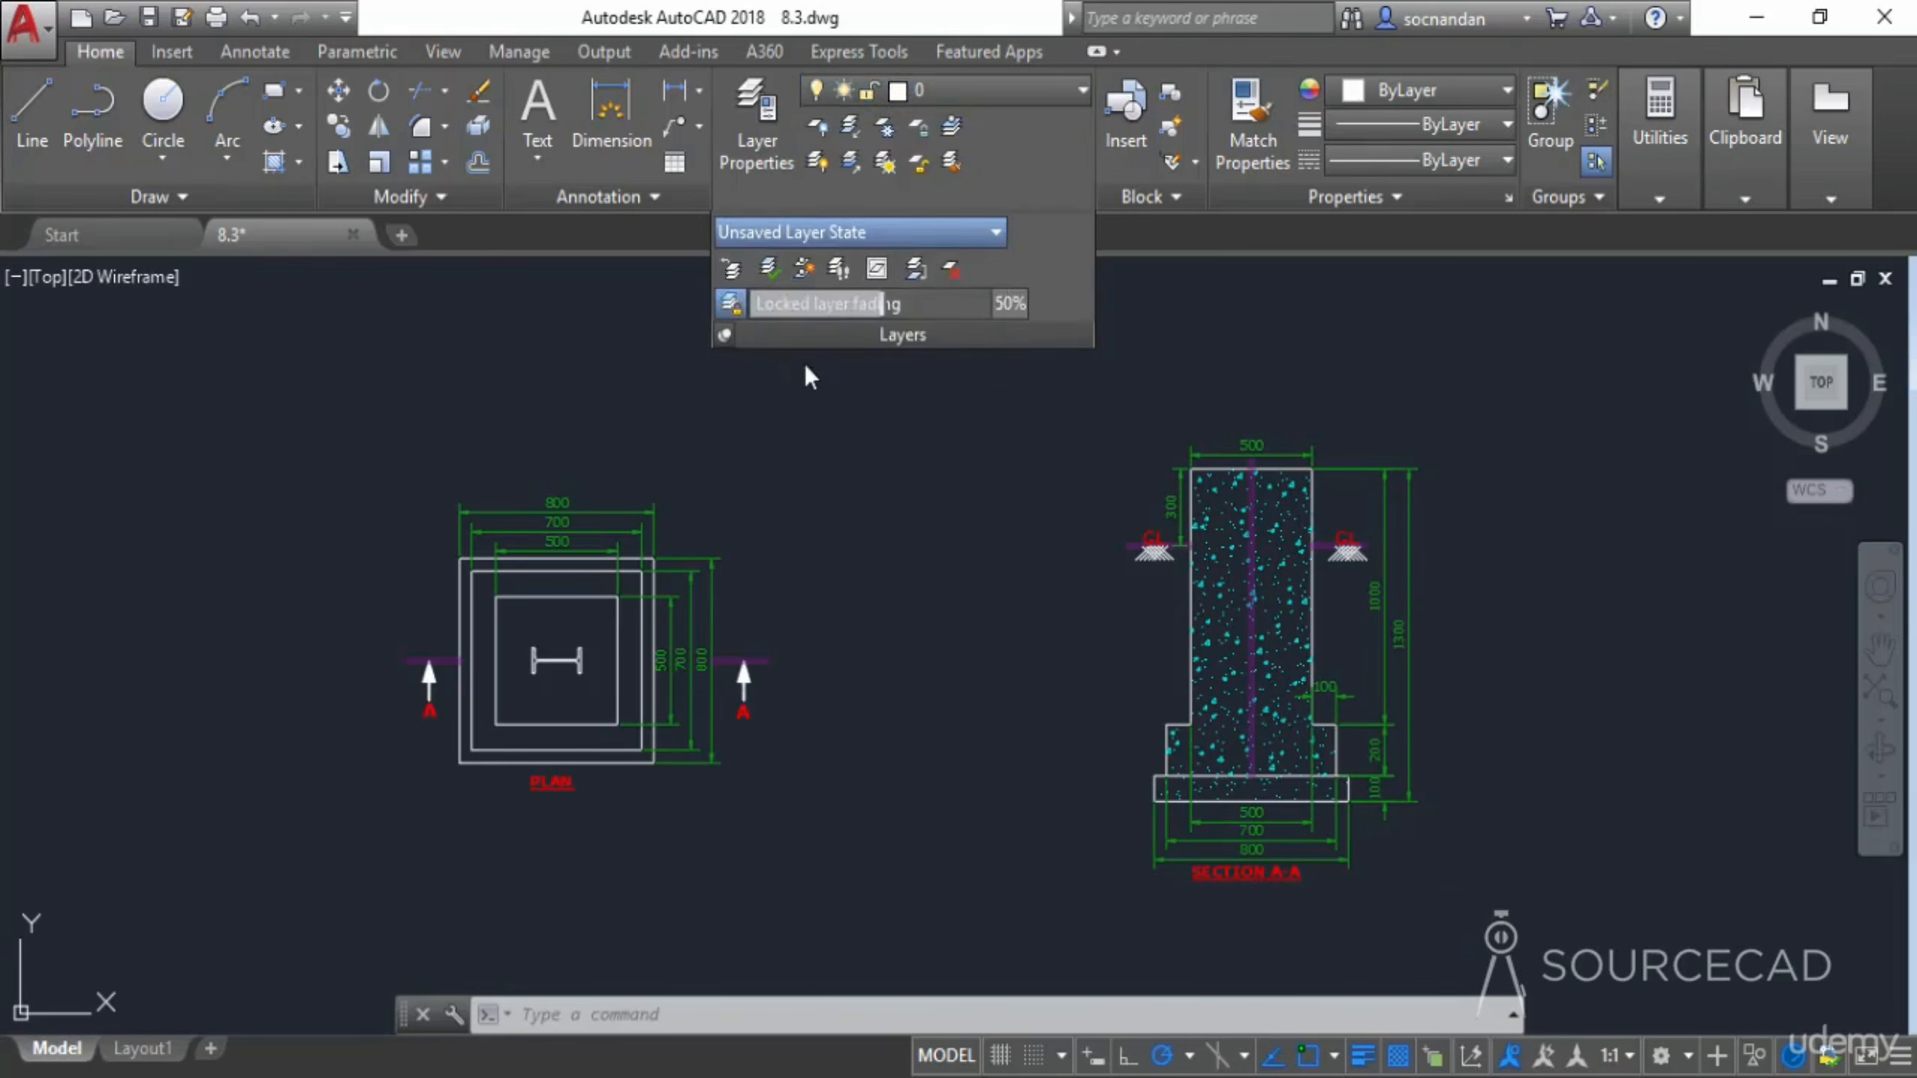
type("L")
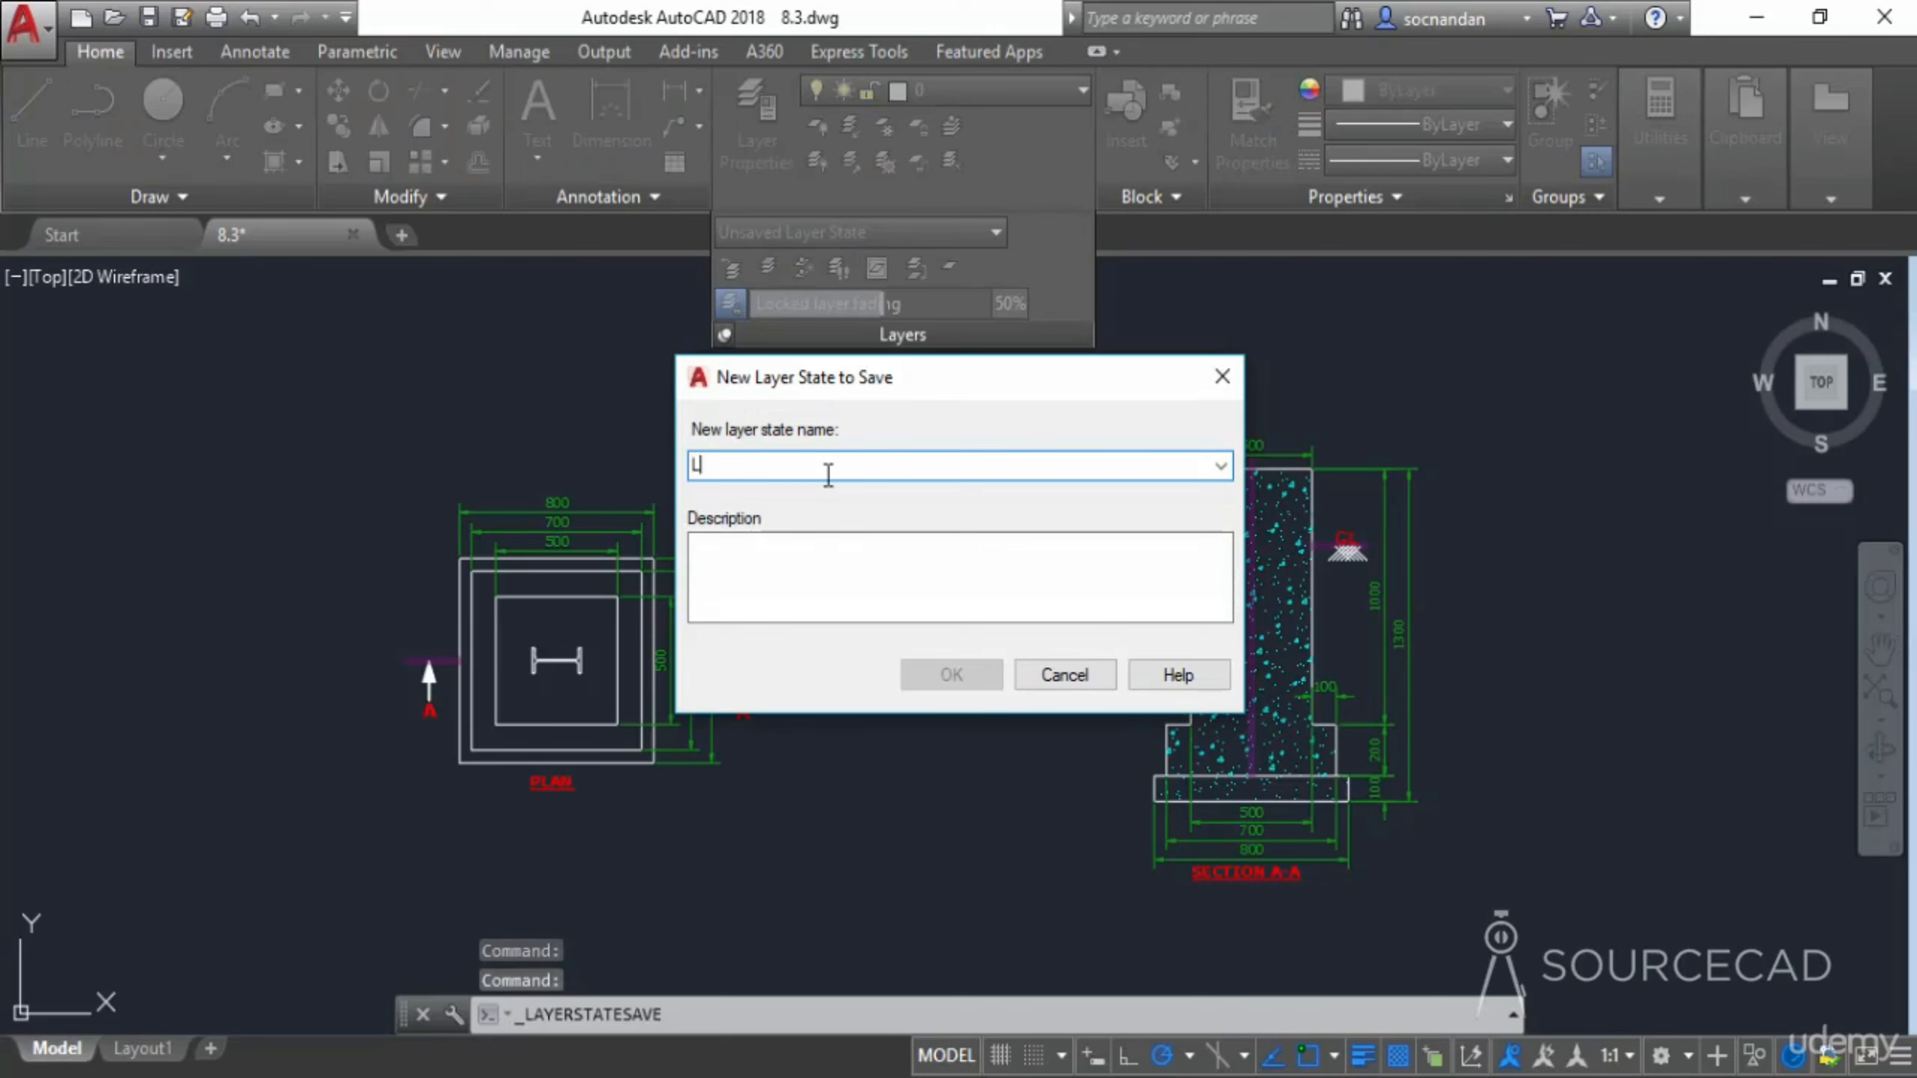
type("ock")
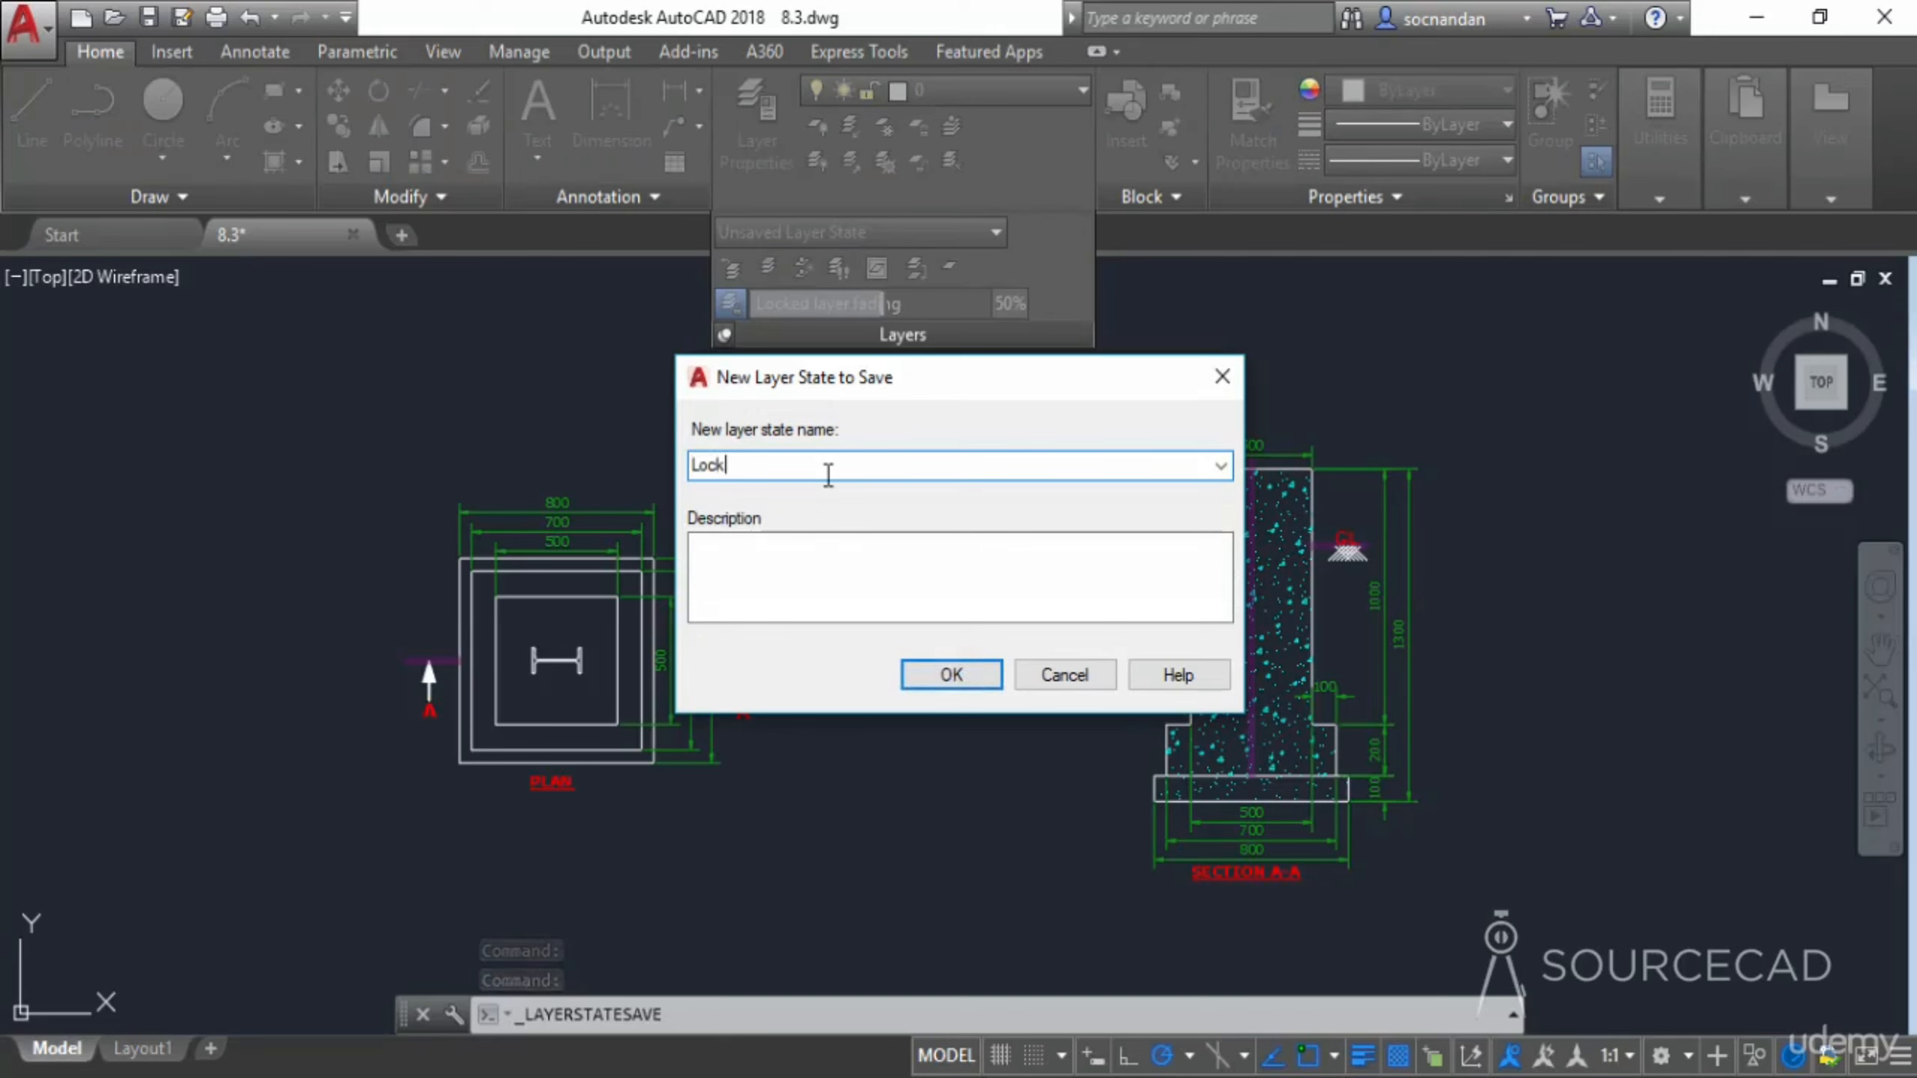
left_click(950, 674)
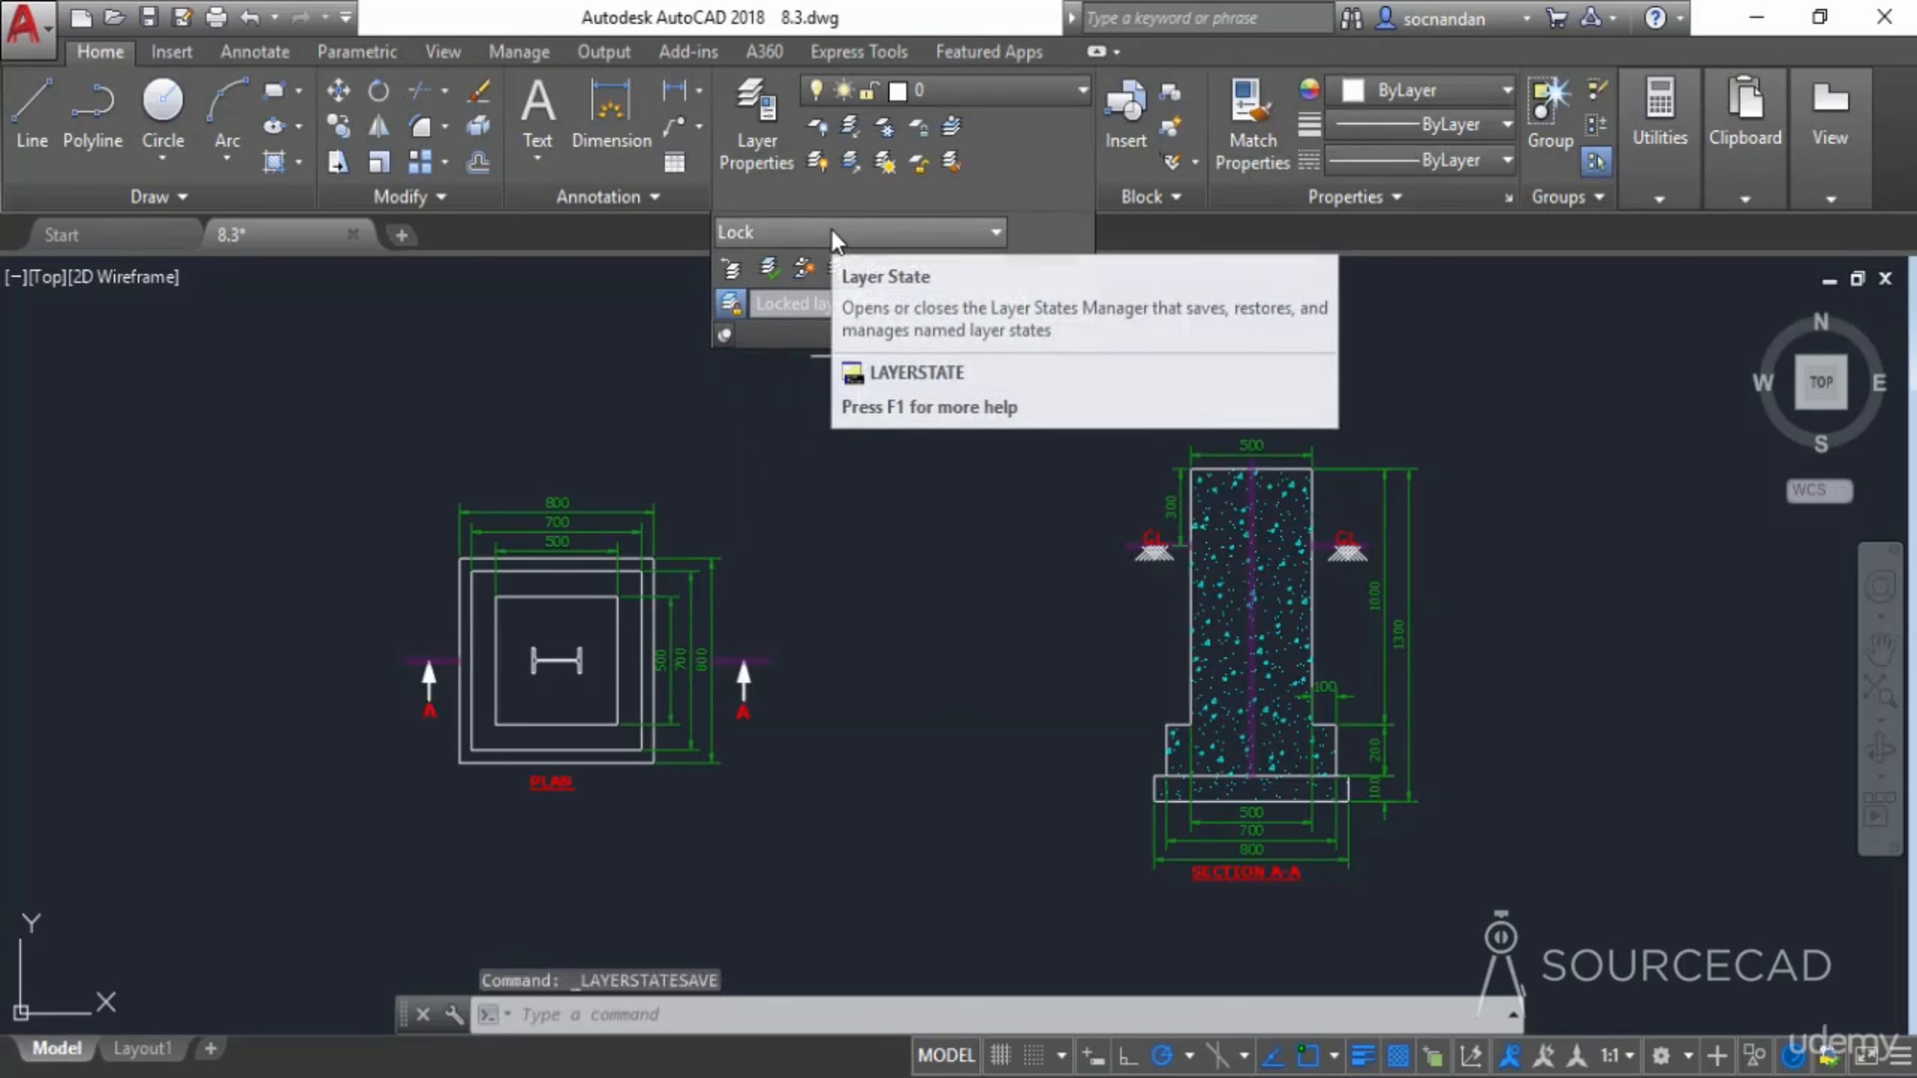
Restore the All Active layer state and check the status of the individual layers
left_click(831, 230)
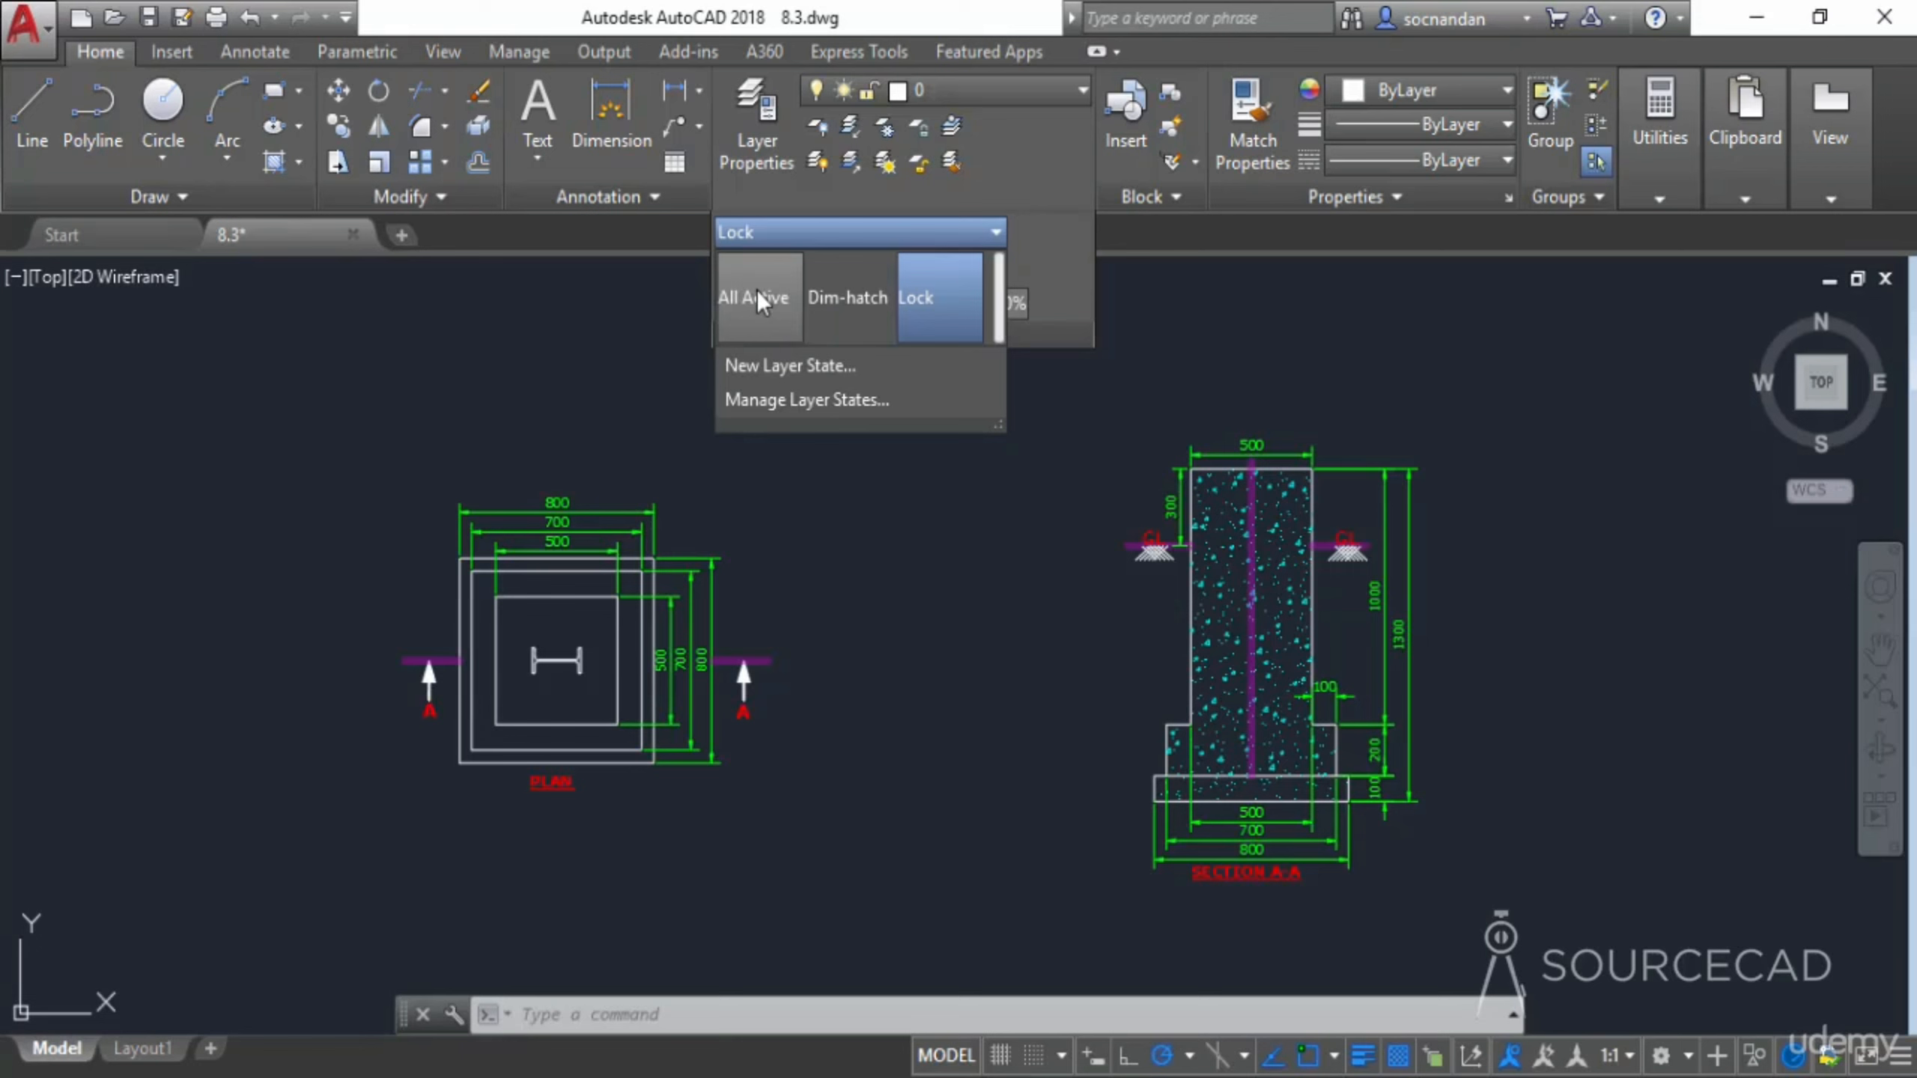
left_click(757, 295)
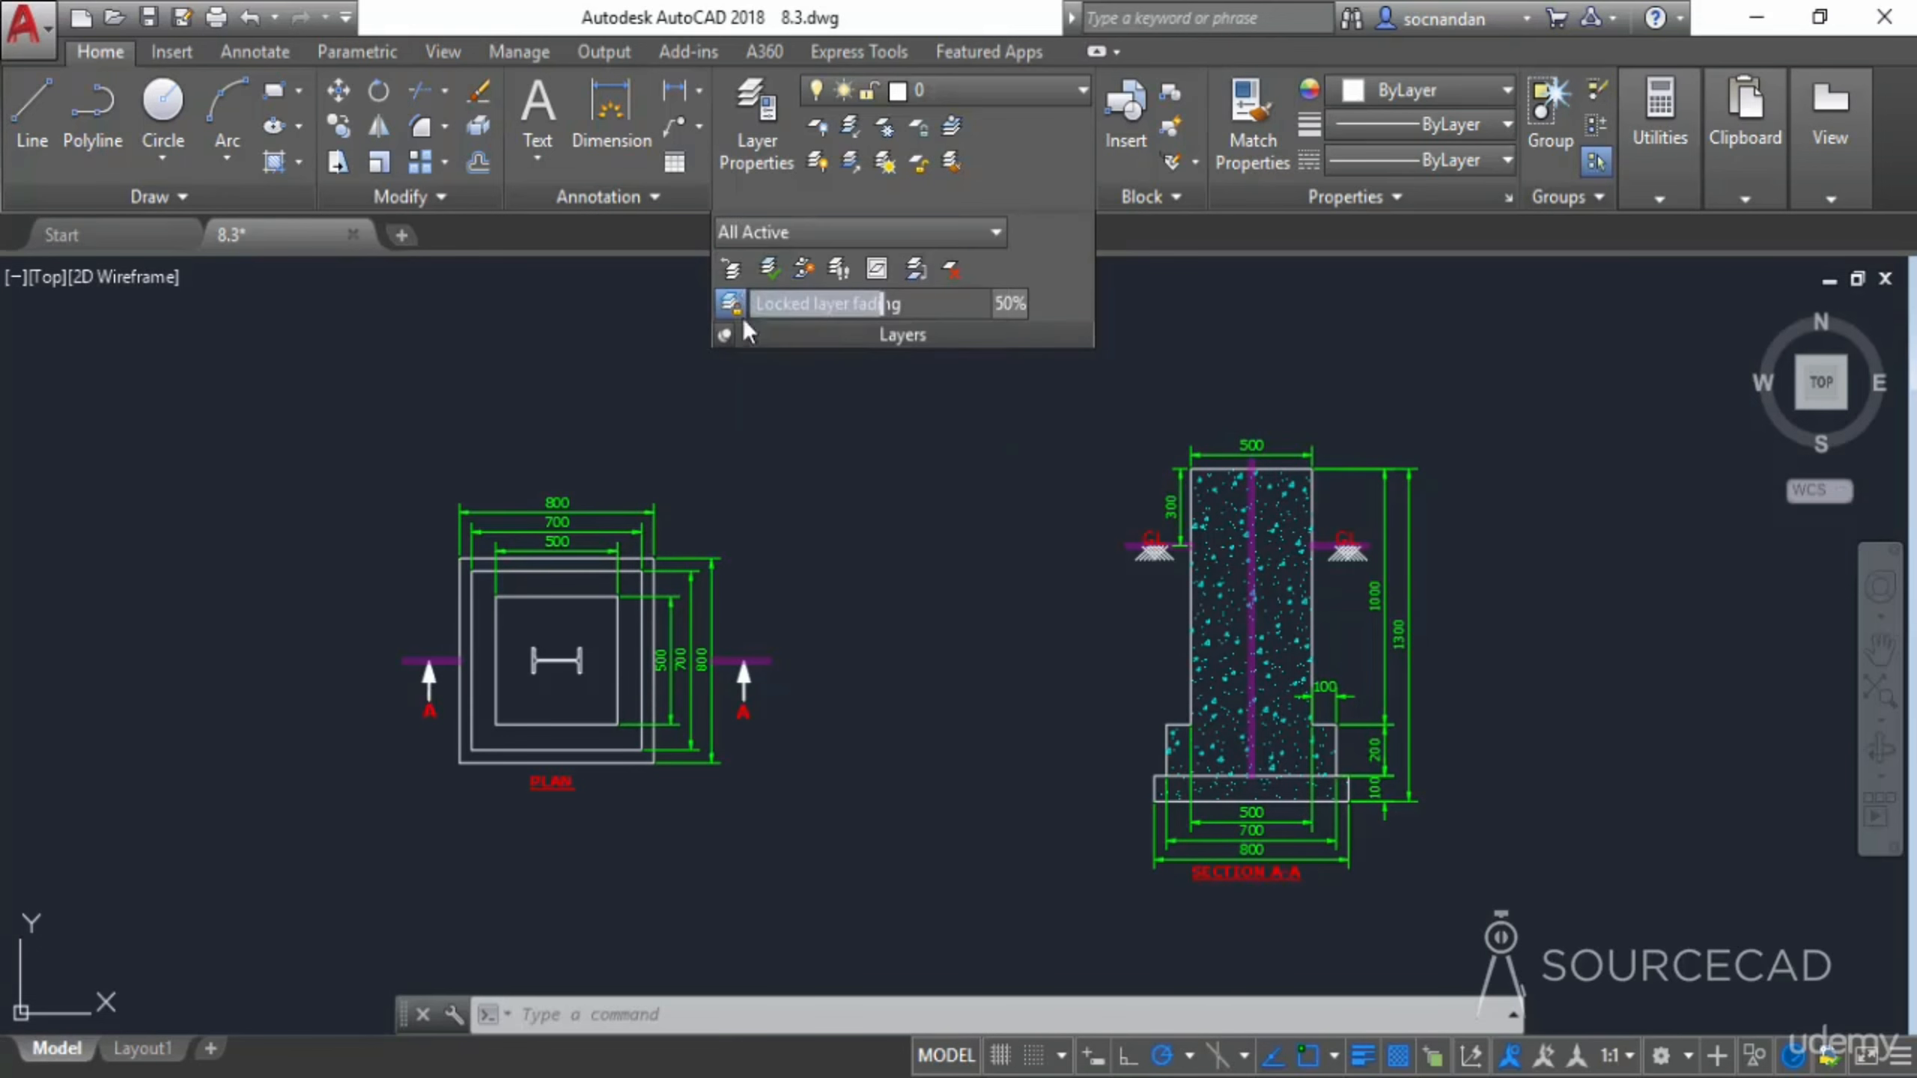
left_click(998, 93)
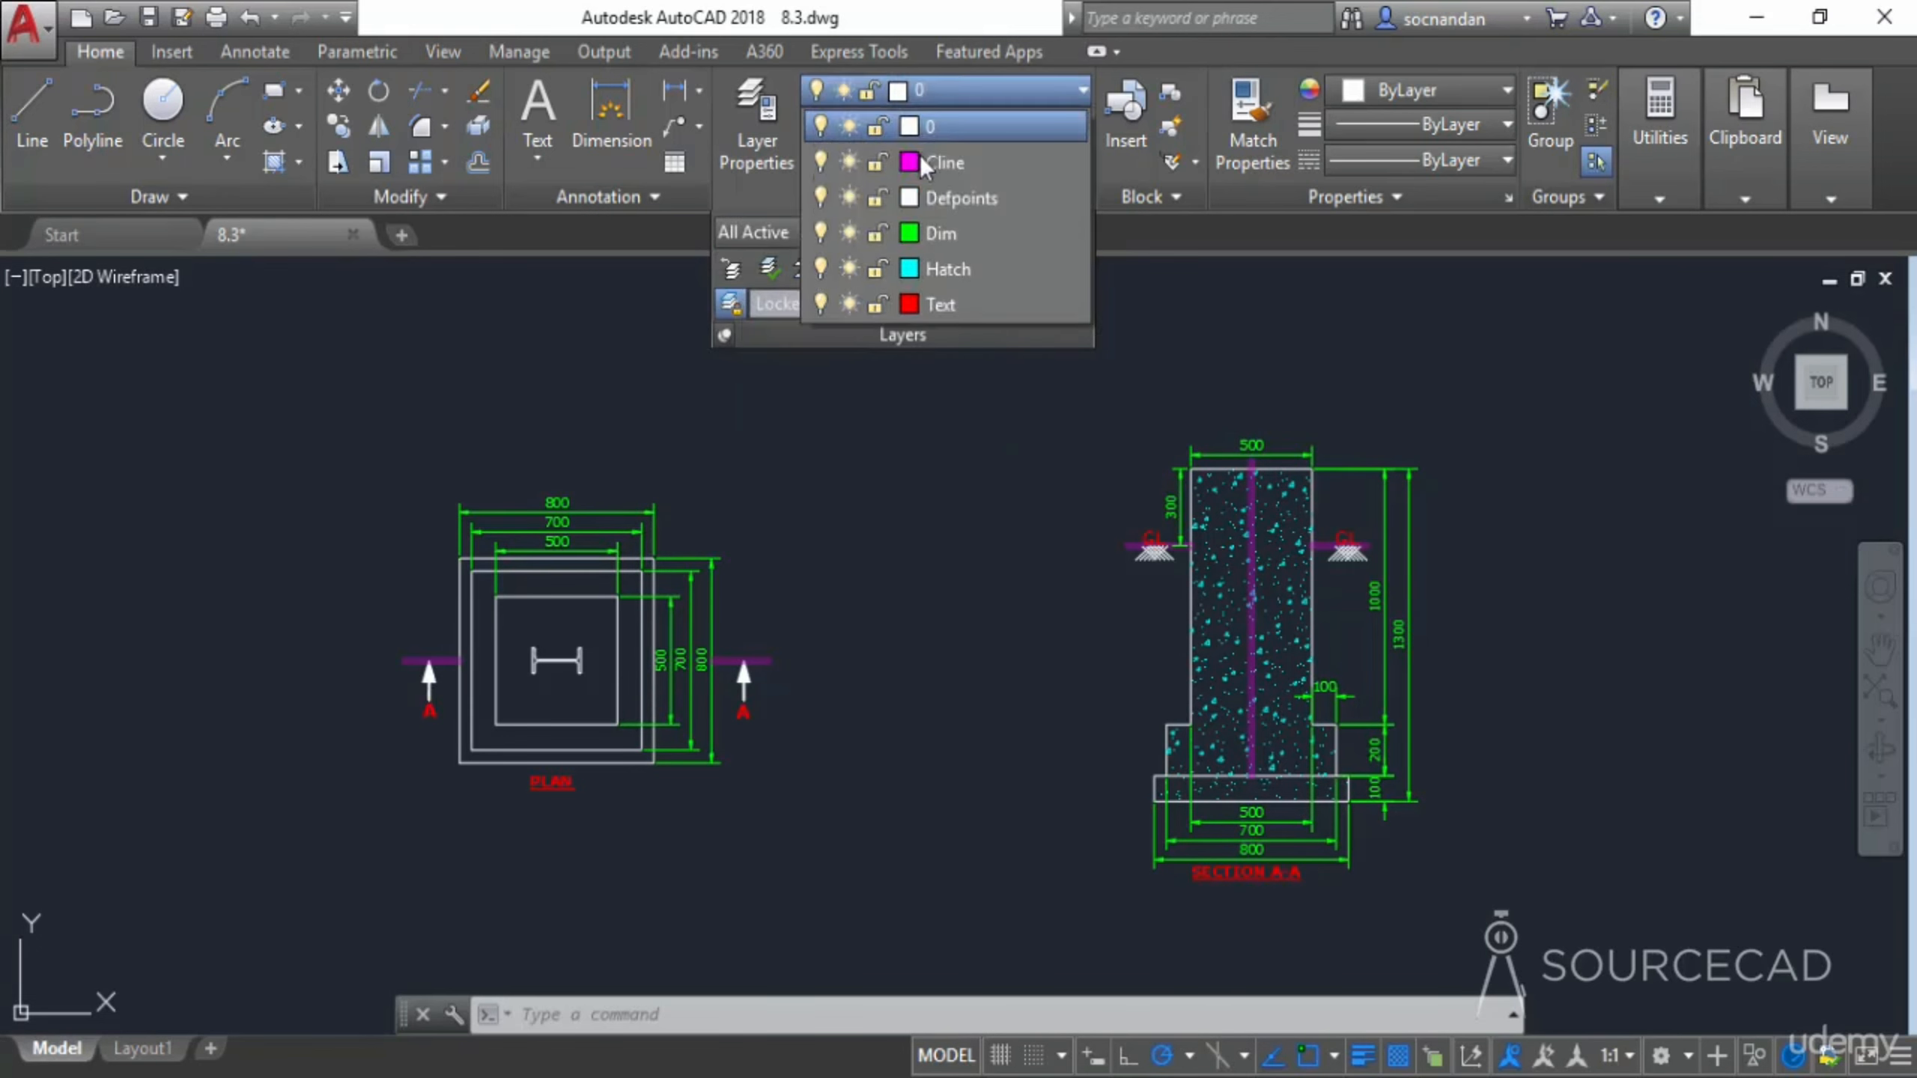
left_click(1015, 93)
Restore the Dim-hatch off layer state, followed by the Lock layer state, to compare the drawing
left_click(812, 238)
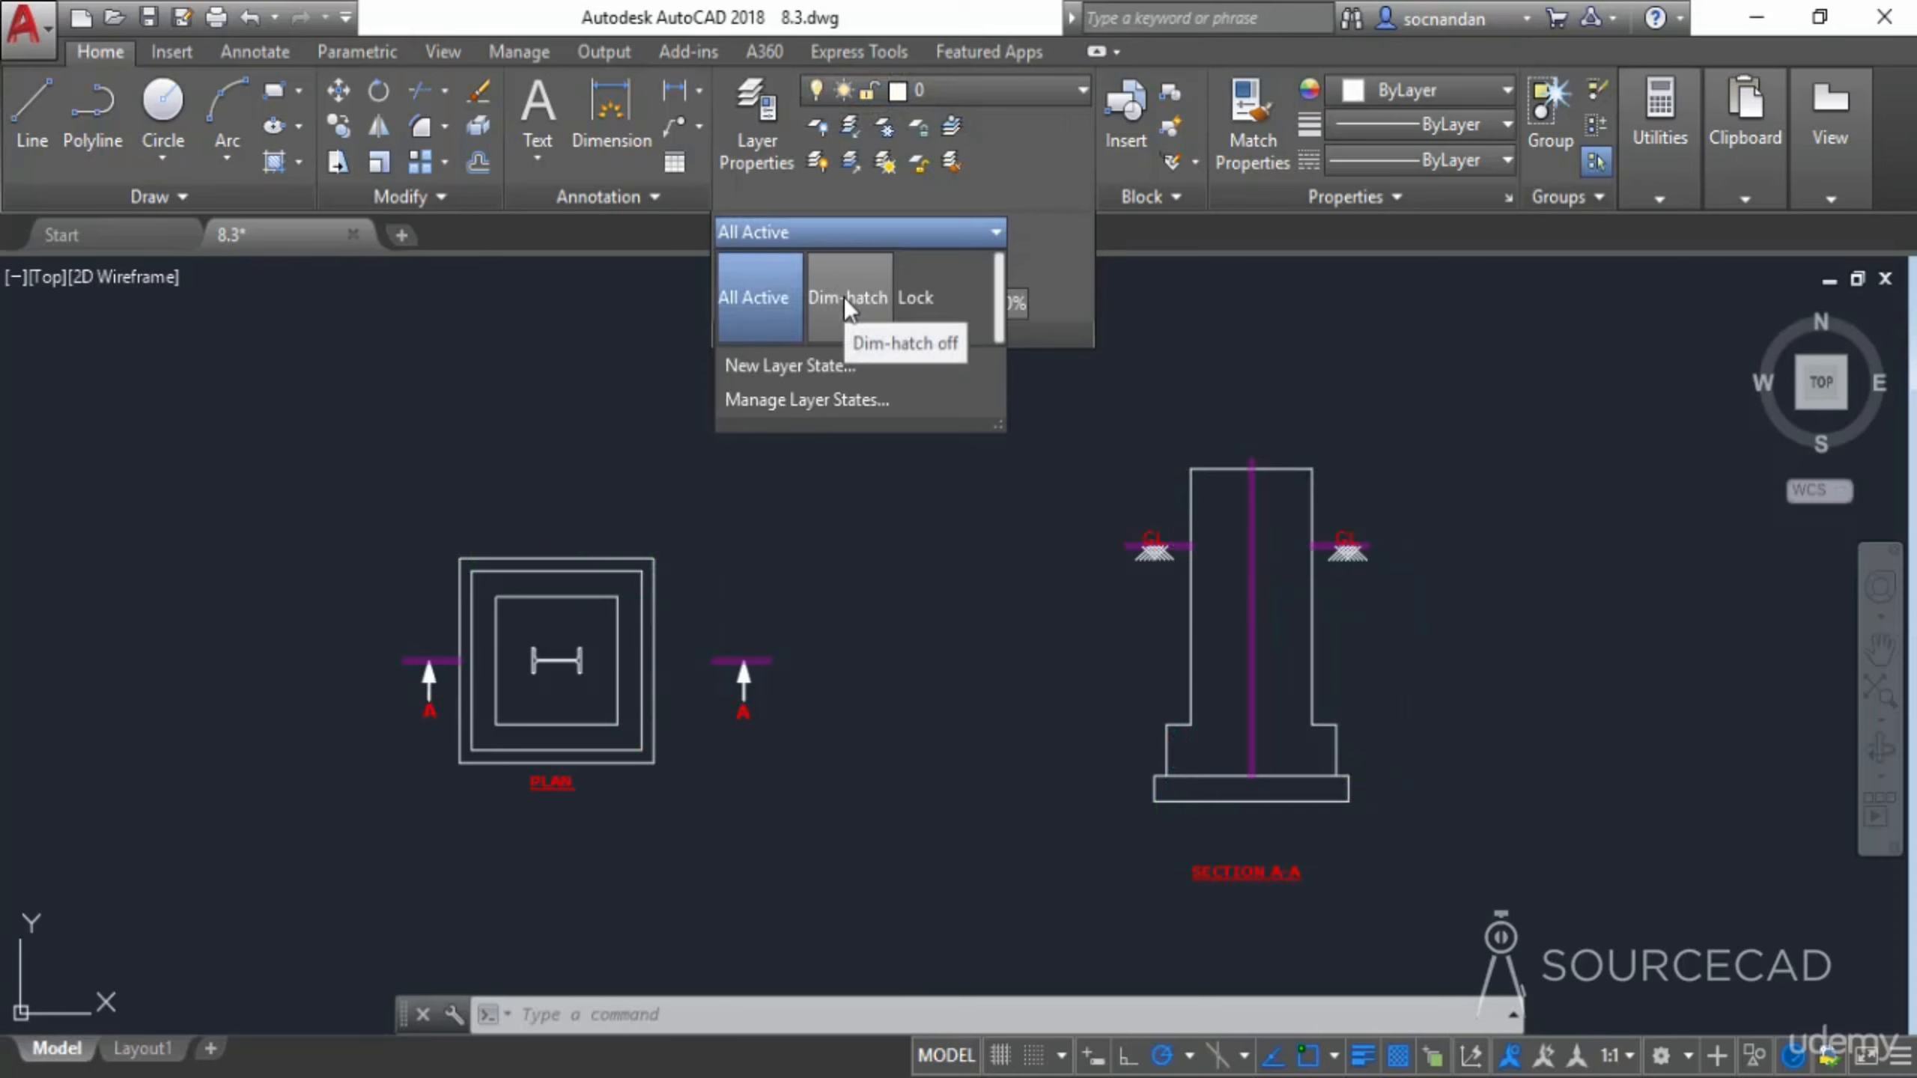
left_click(844, 297)
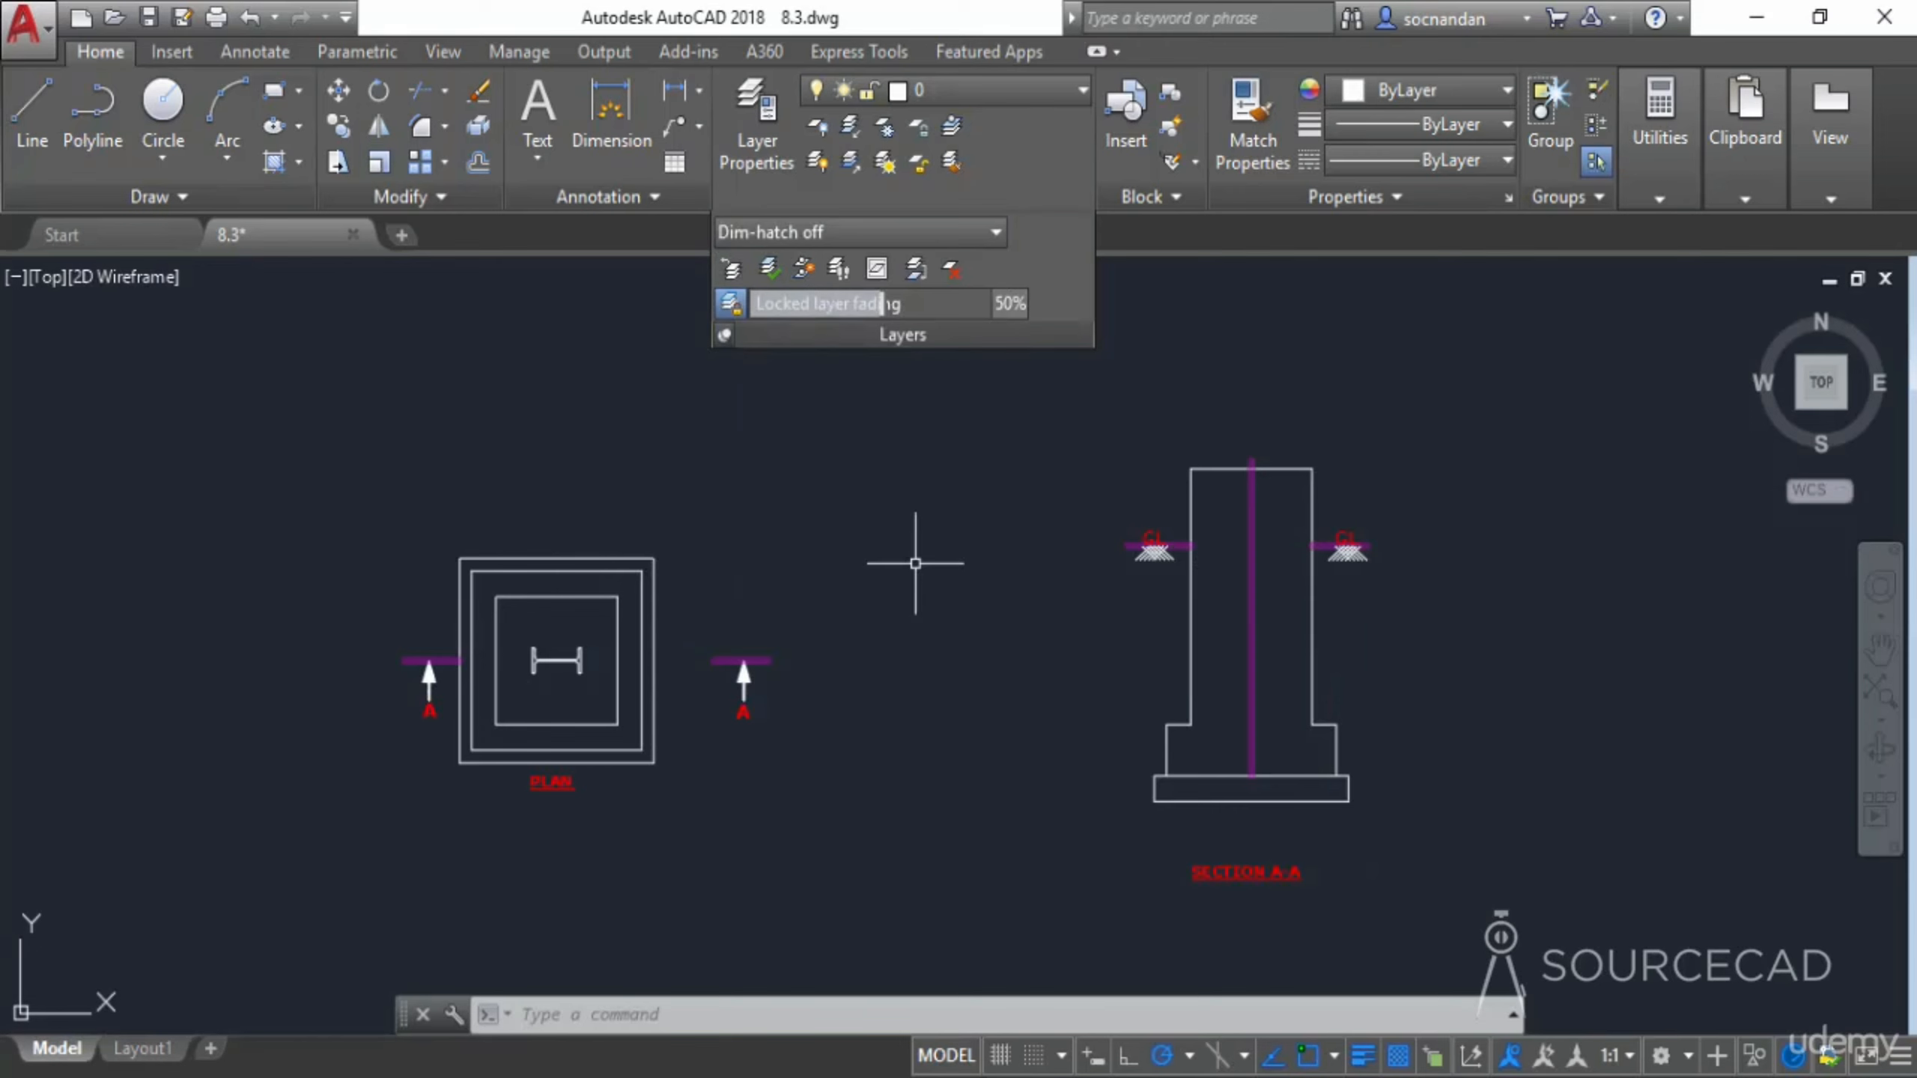
left_click(902, 240)
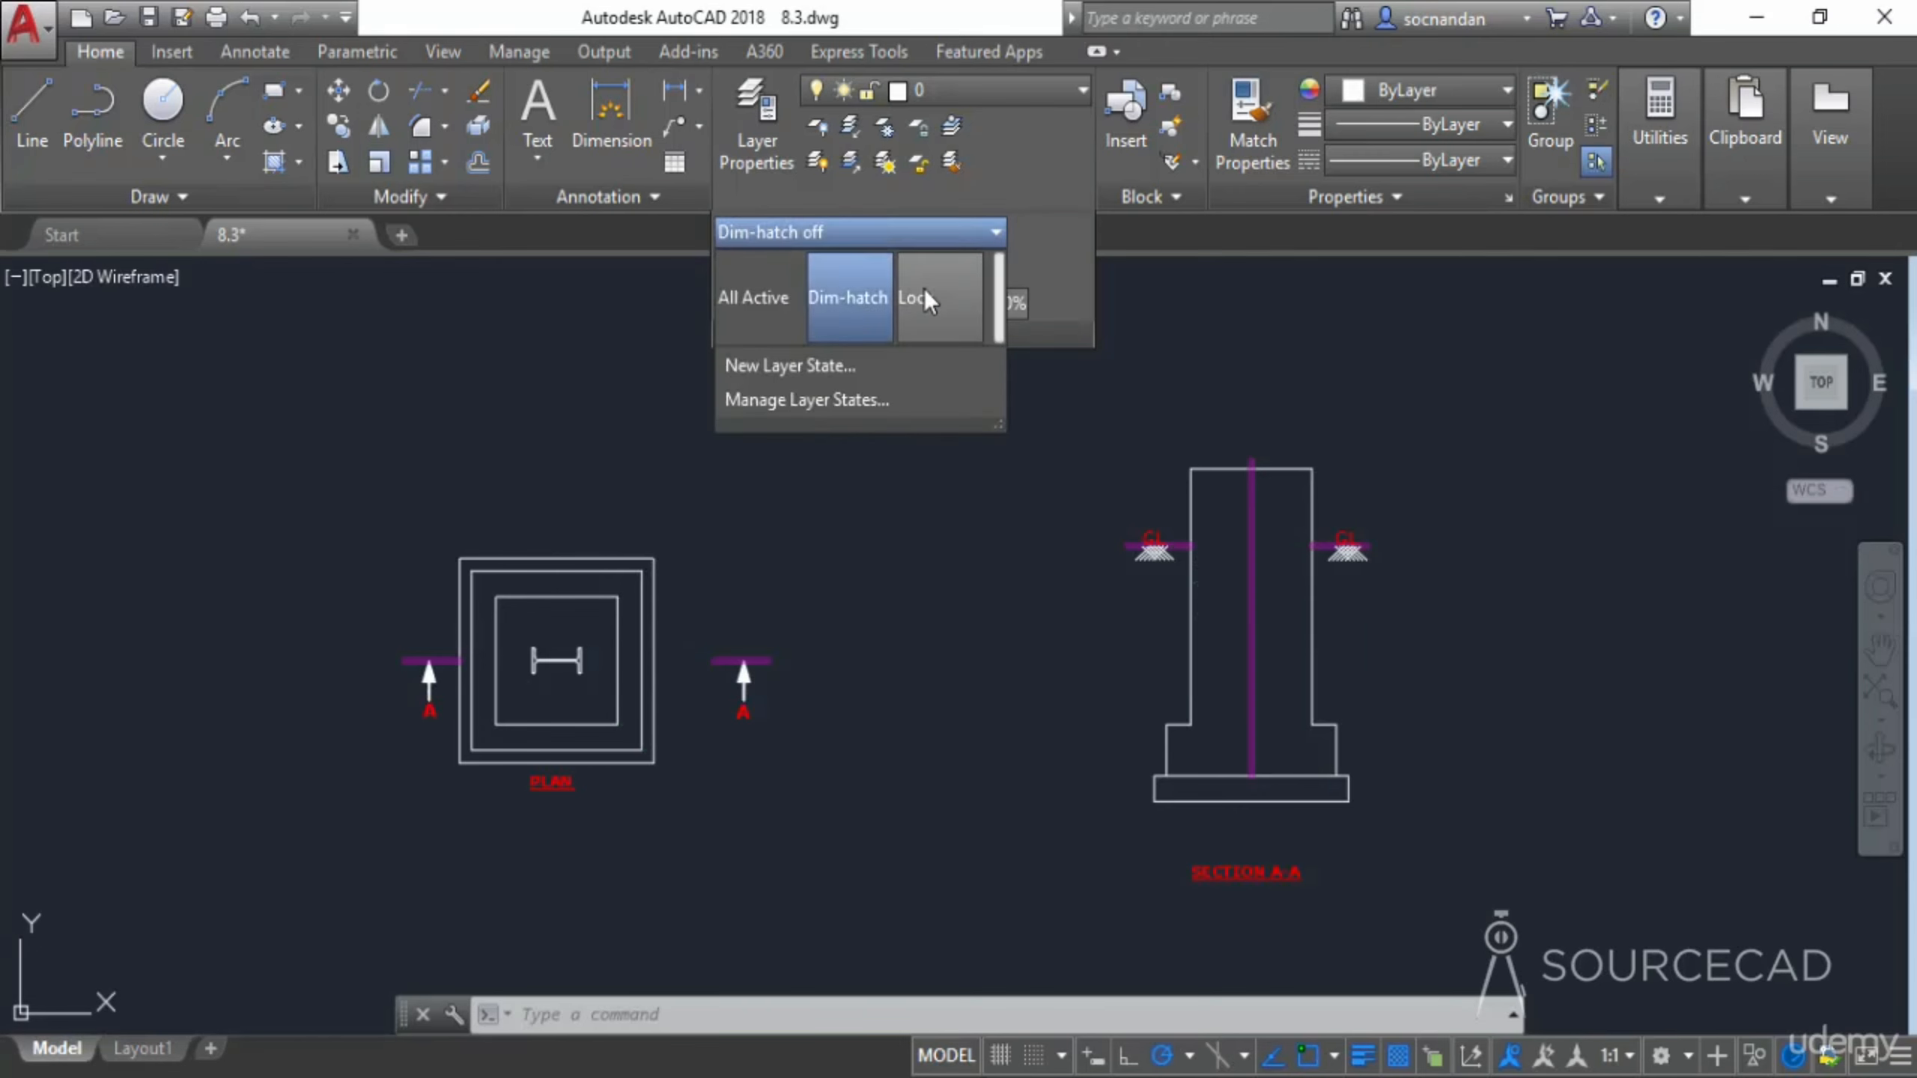
left_click(924, 297)
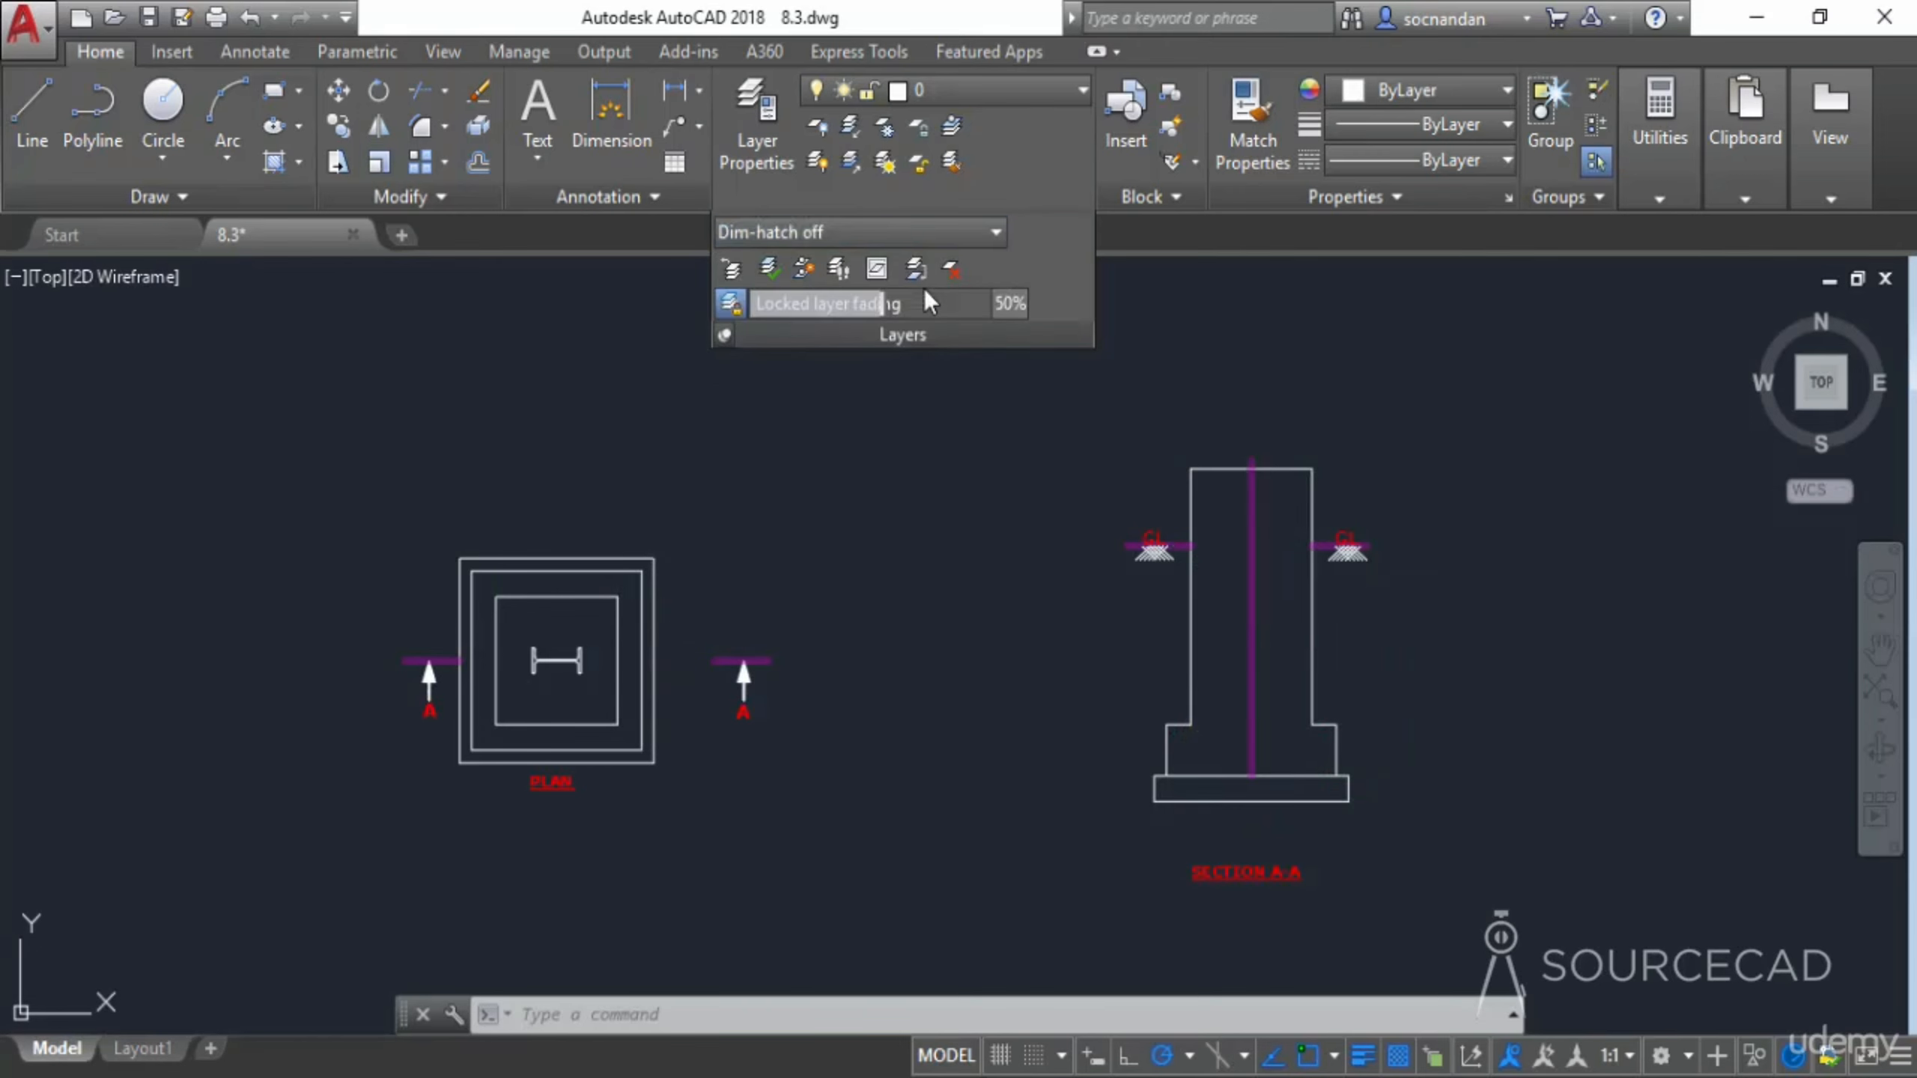
Rename the Lock layer state as Dim Lock in the Layer States Manager and close the manager
left_click(932, 235)
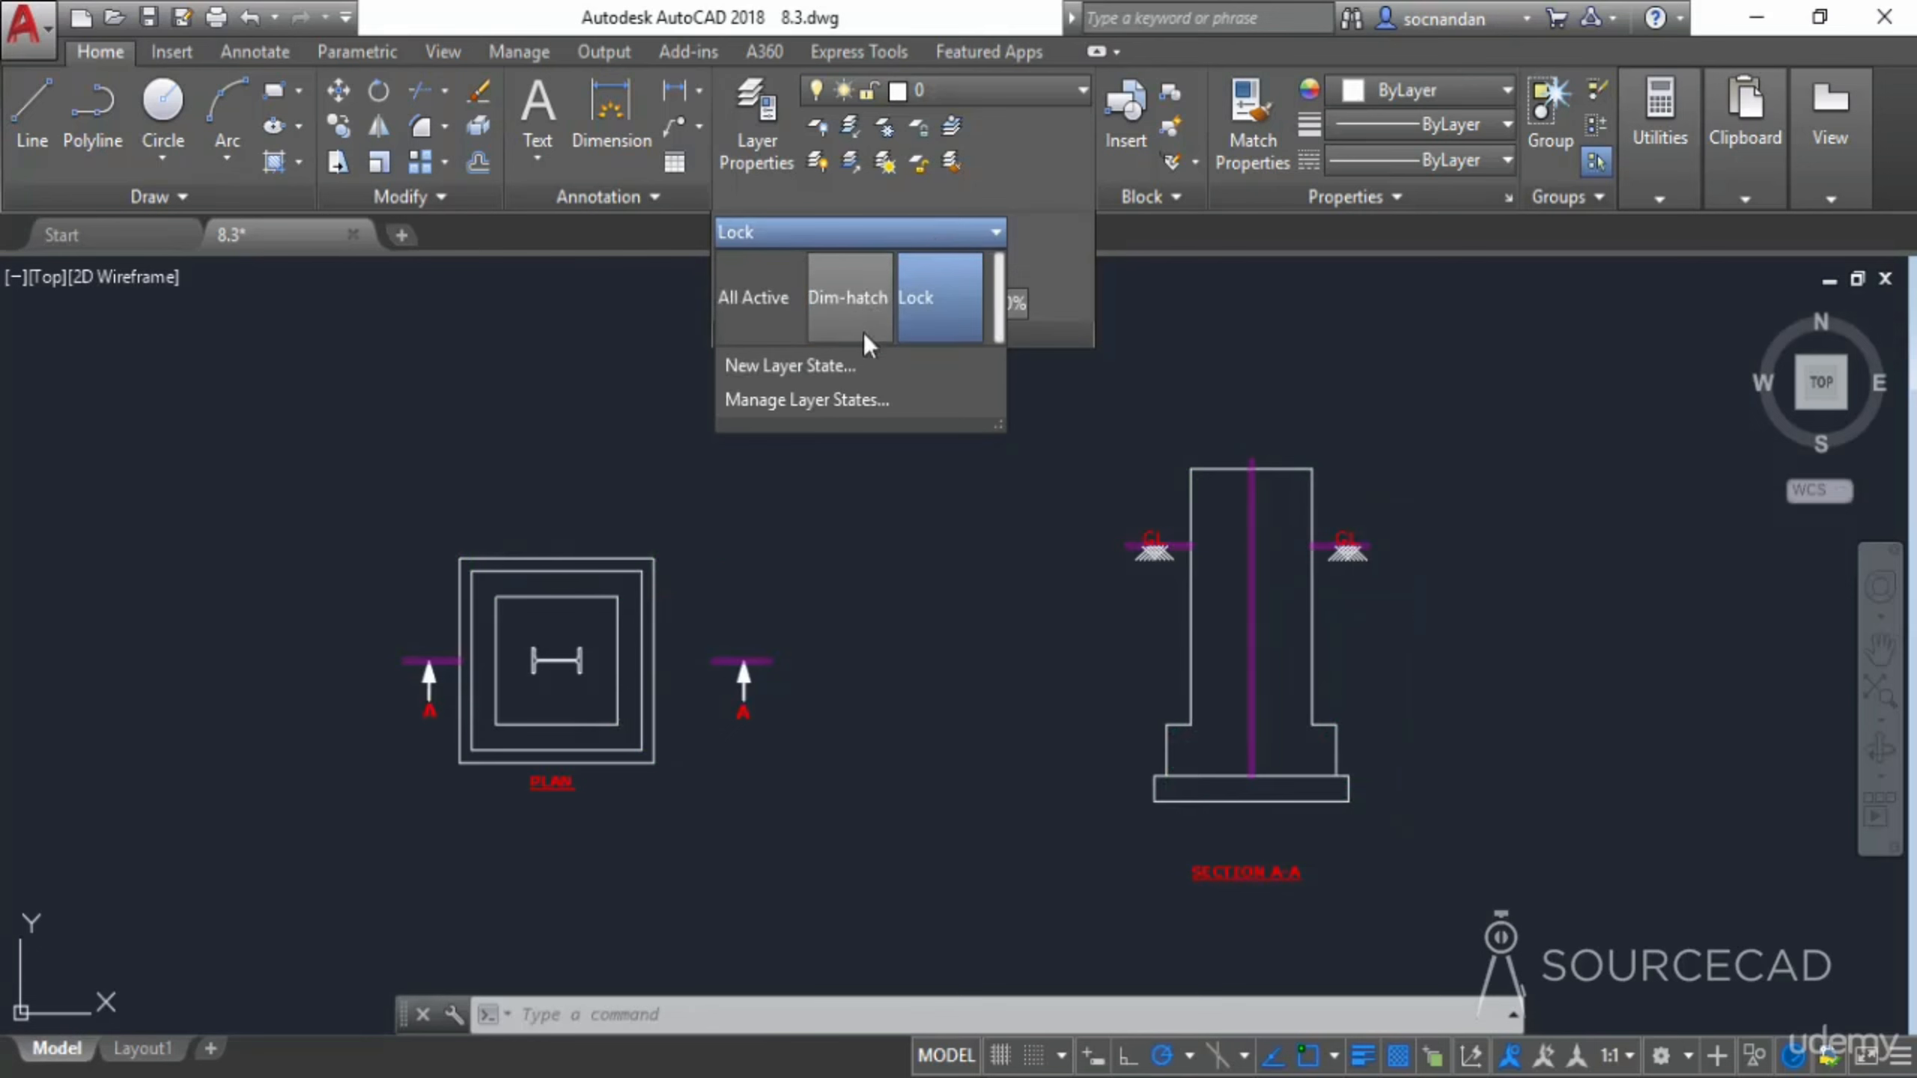
left_click(870, 401)
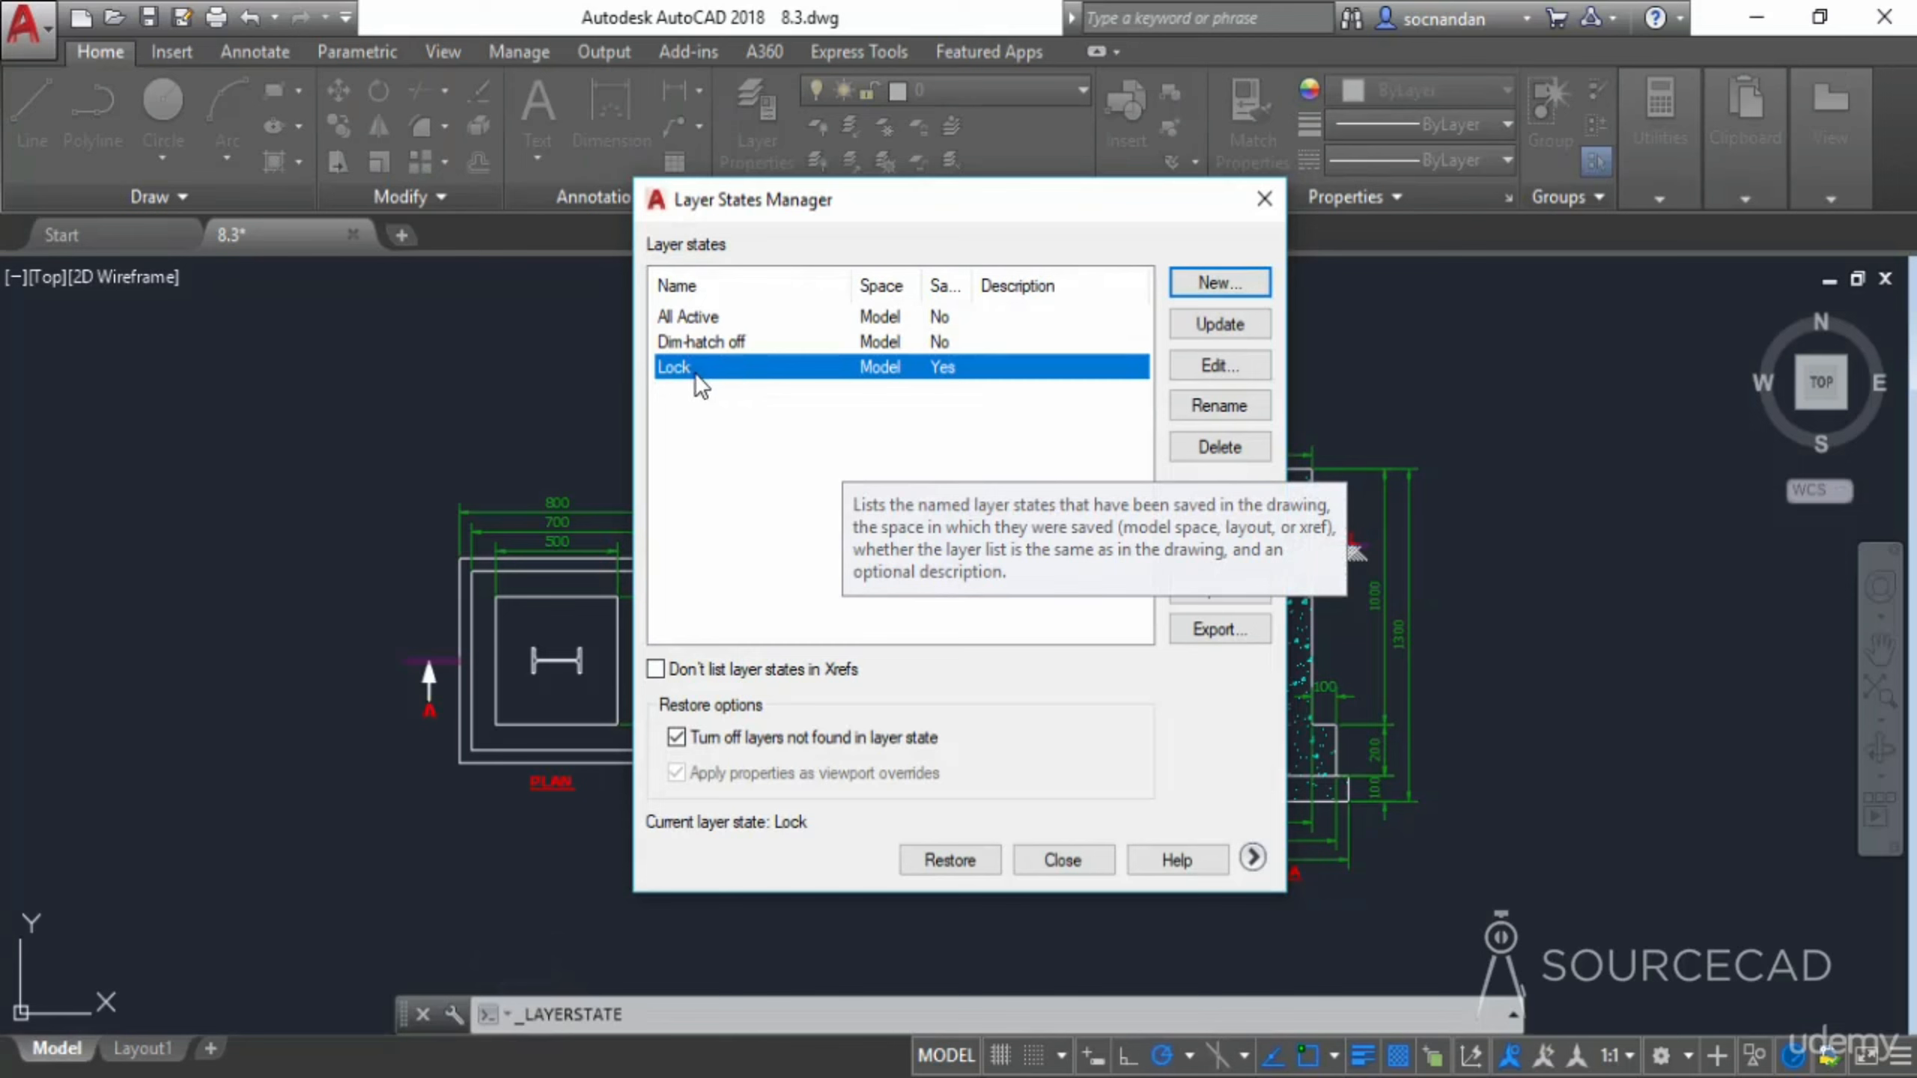
left_click(1225, 411)
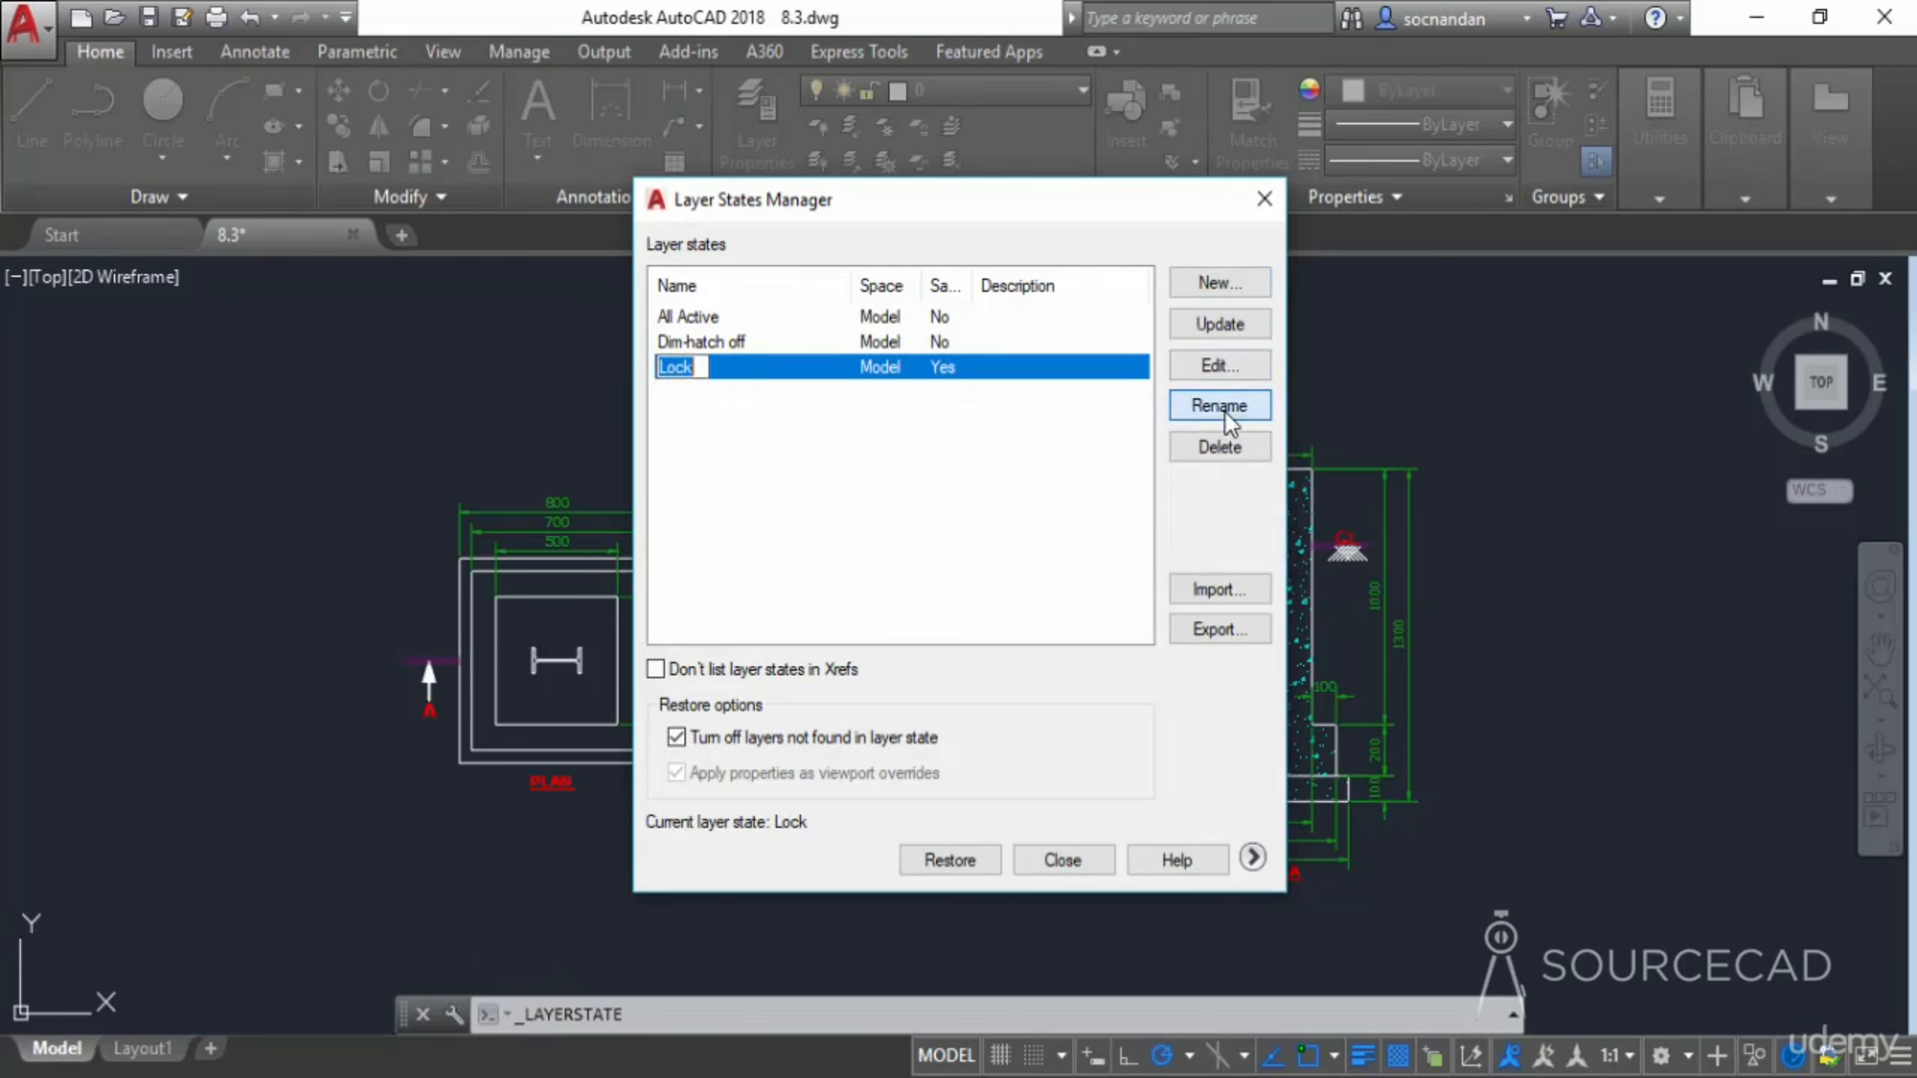
left_click(699, 368)
type("Dim")
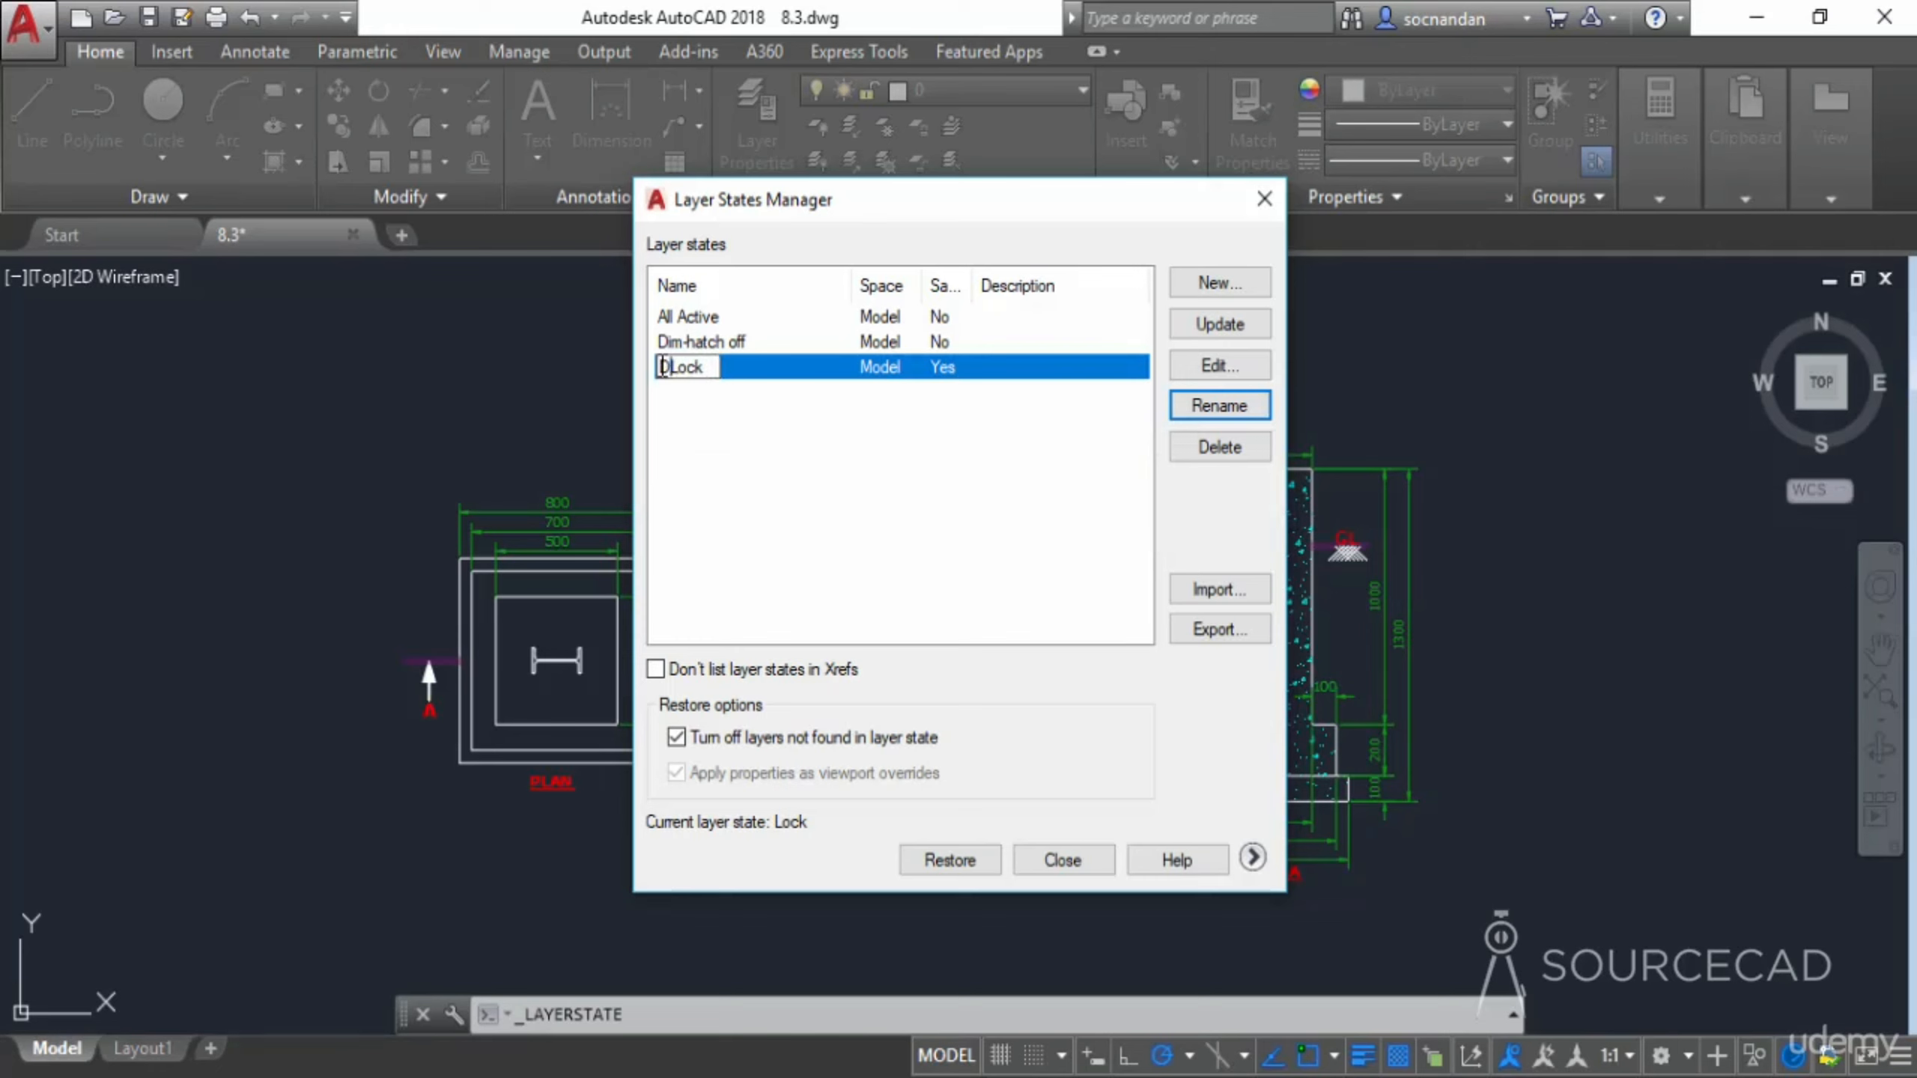
left_click(835, 409)
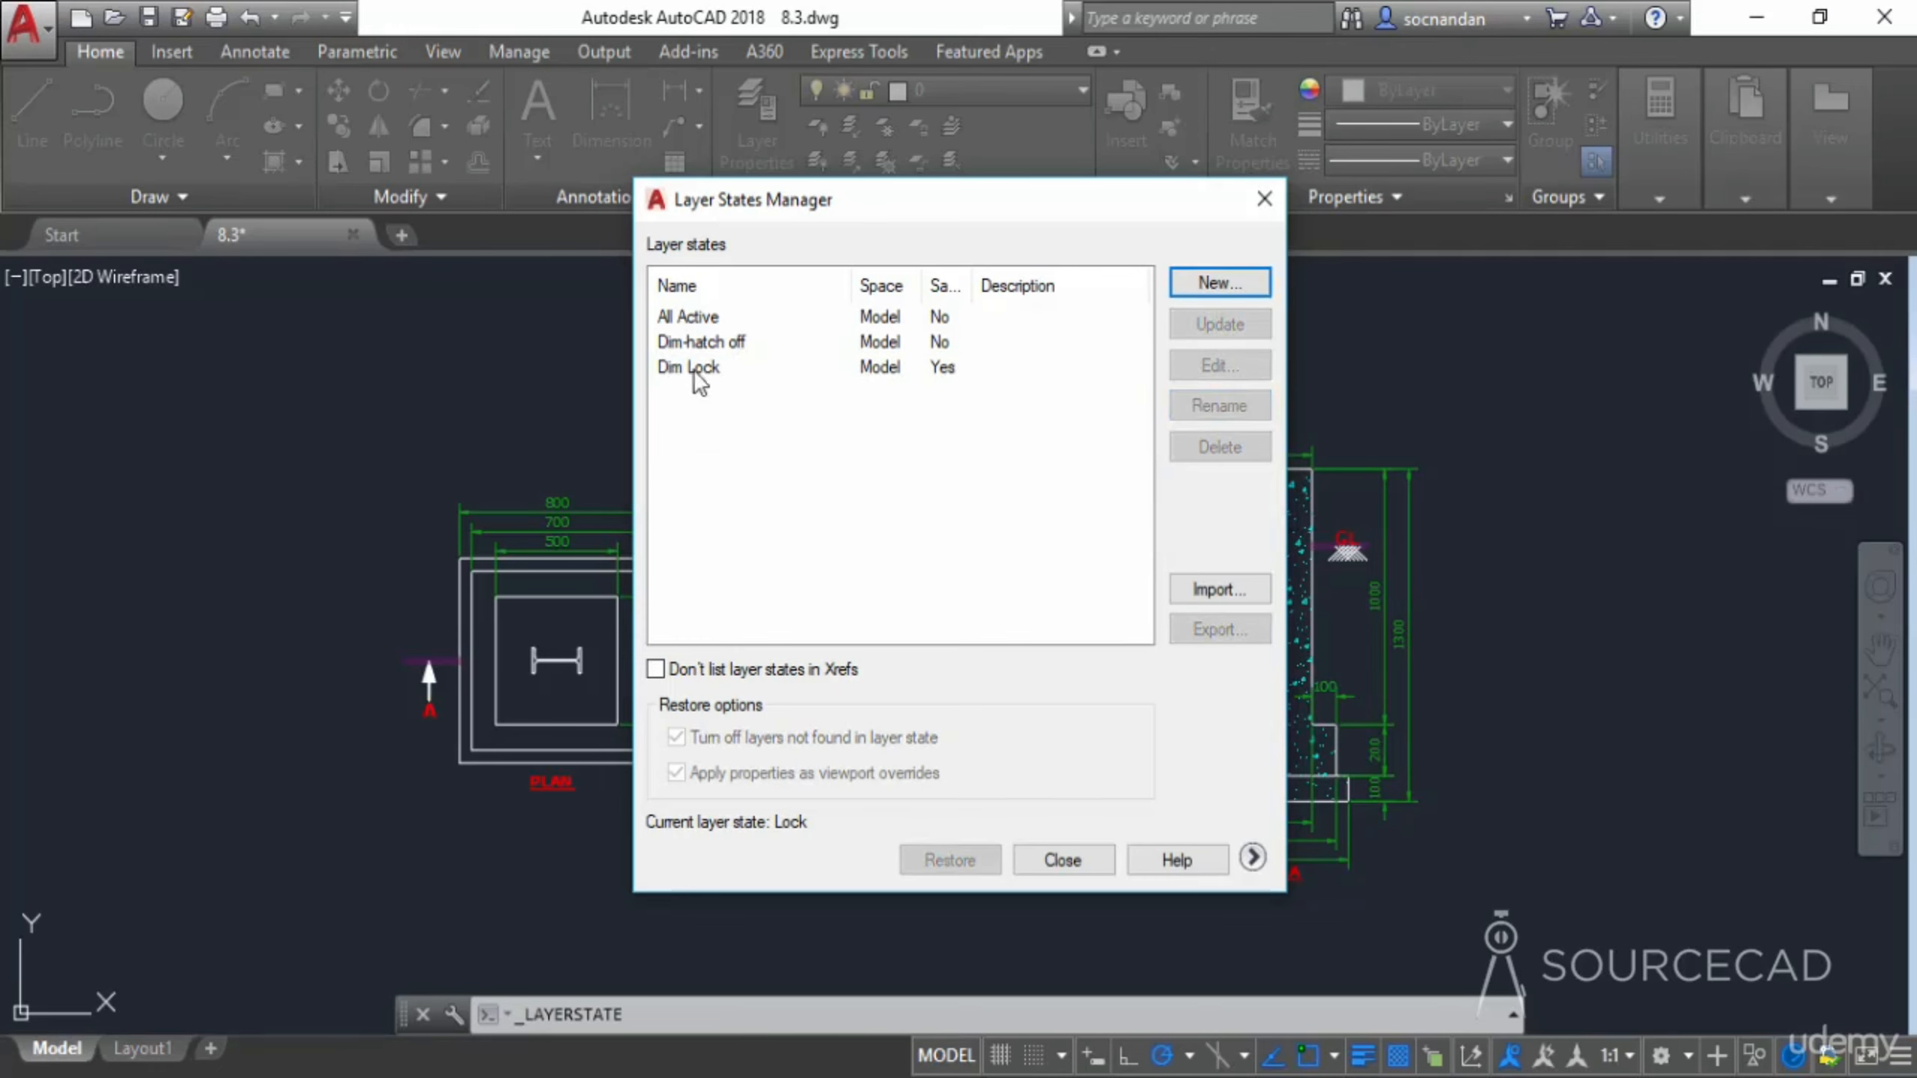
left_click(738, 372)
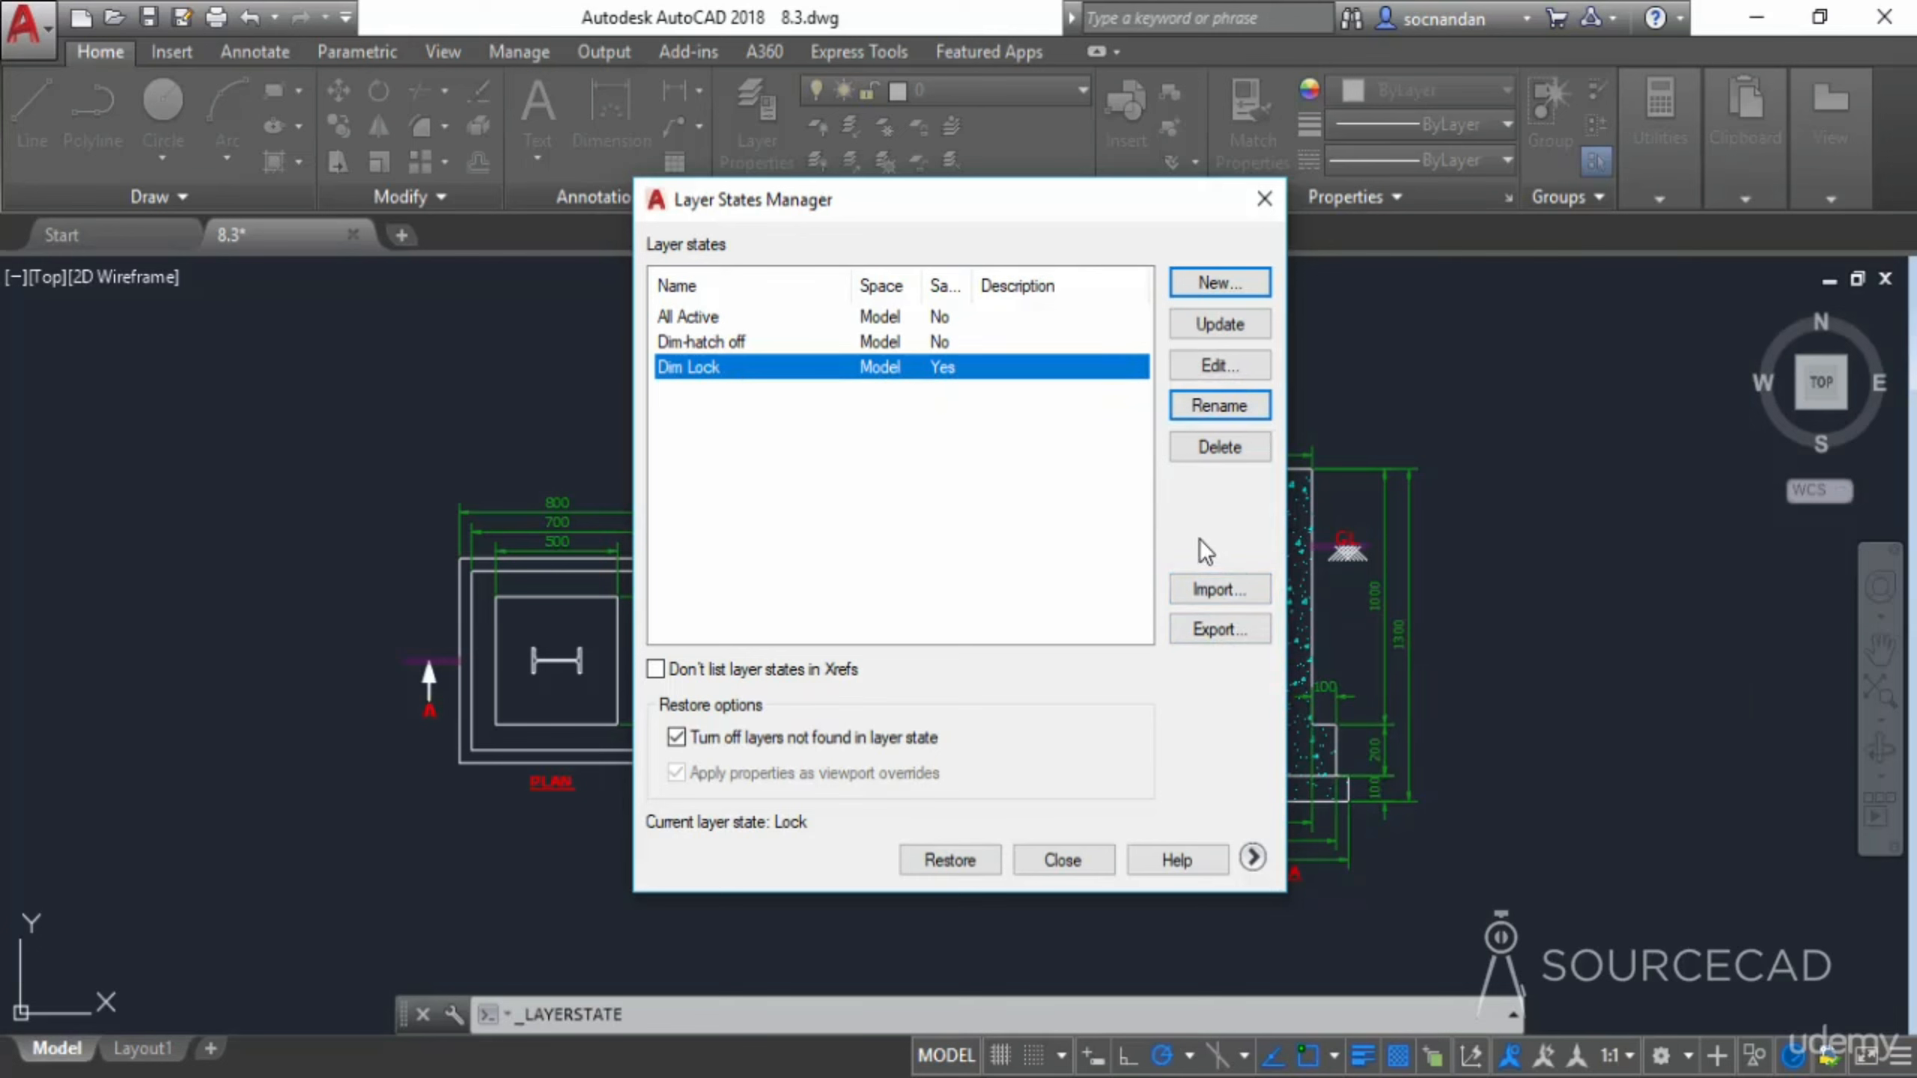
left_click(1064, 862)
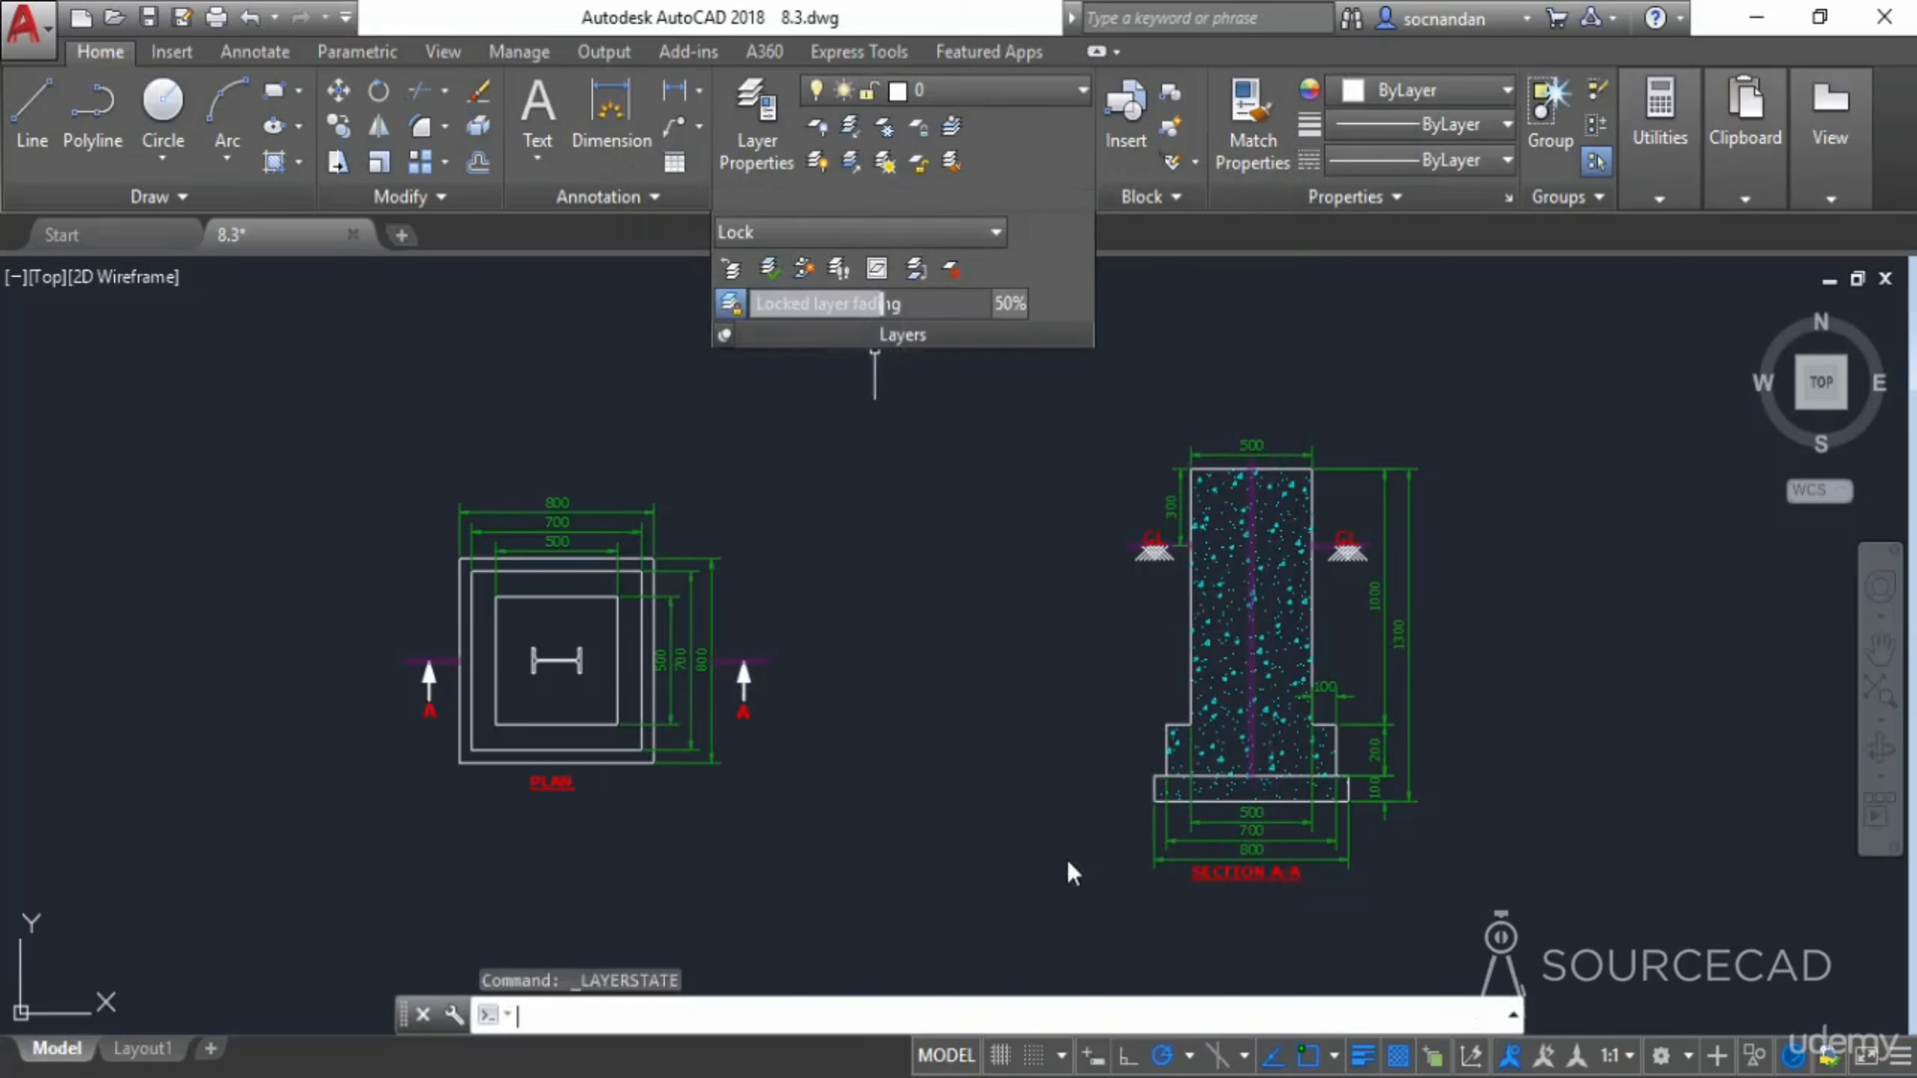
Restore the All Active layer state in the drawing
left_click(897, 232)
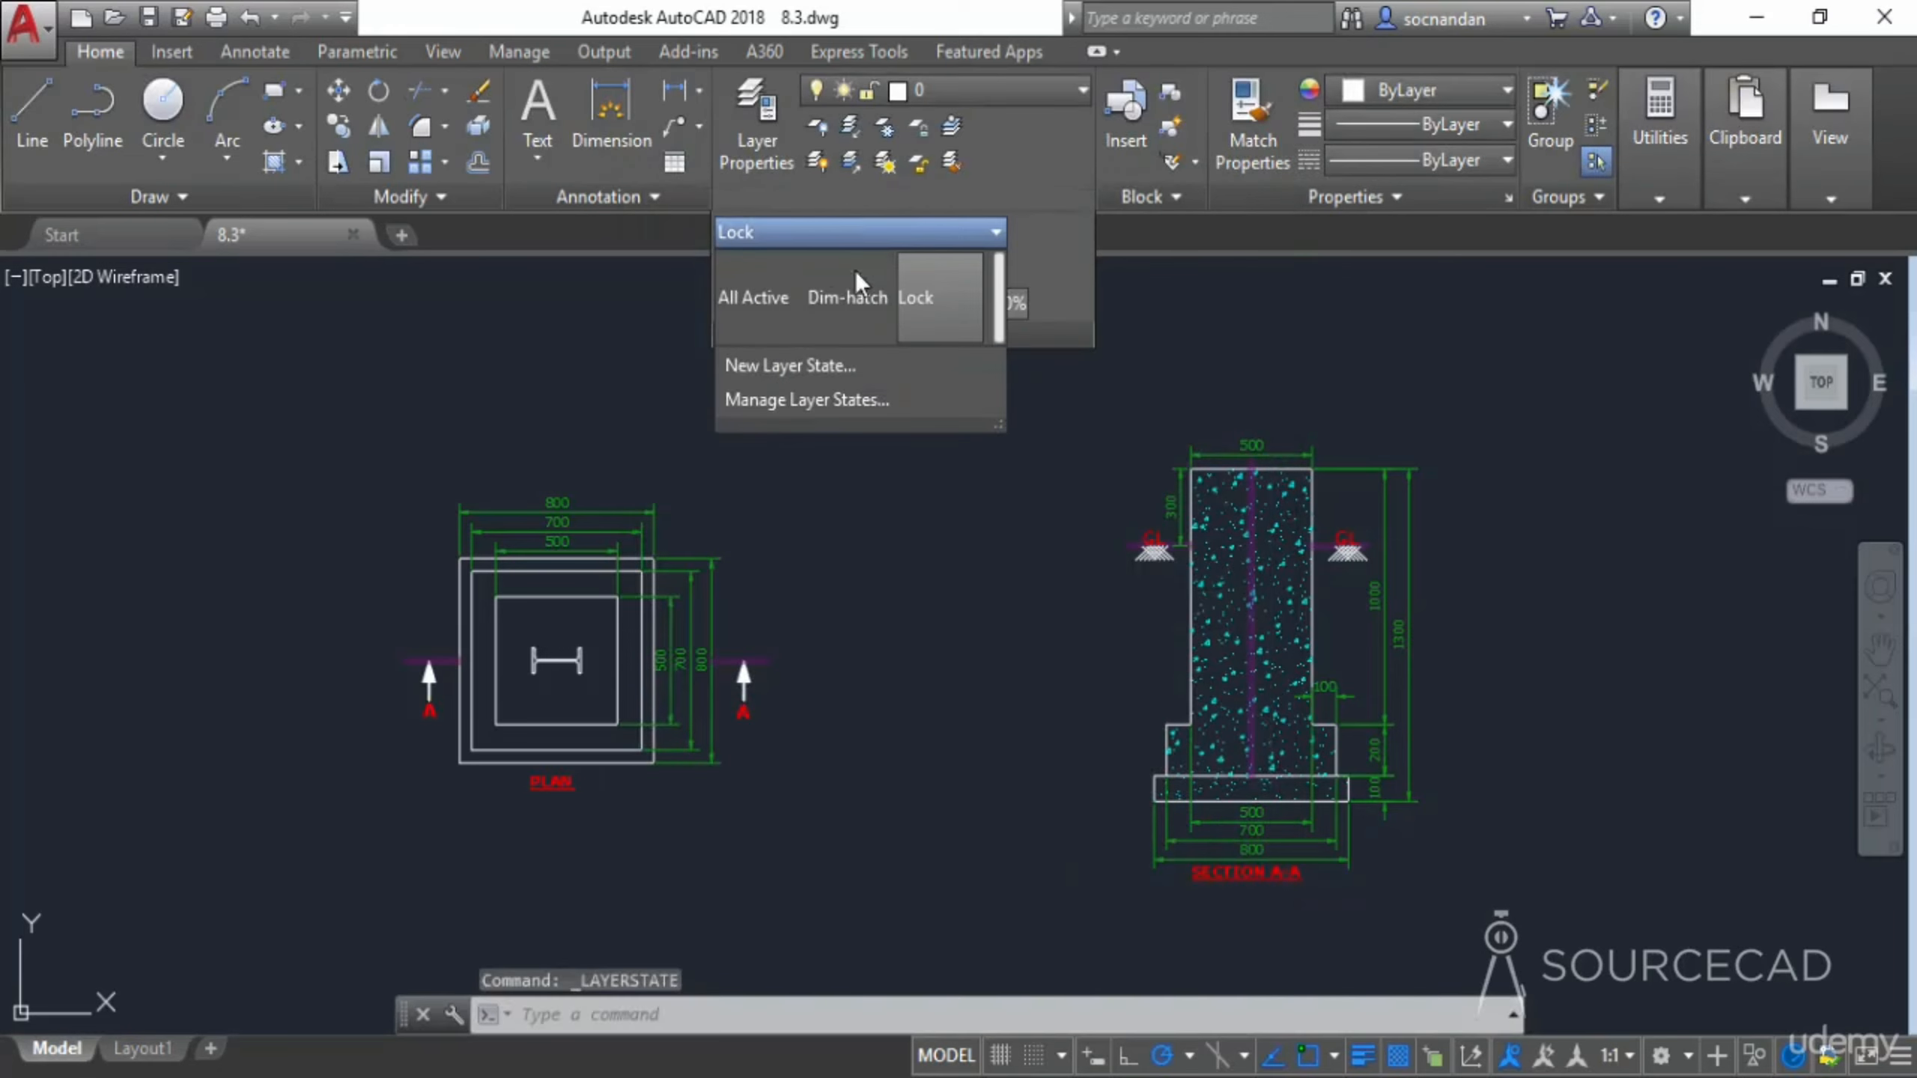
left_click(774, 310)
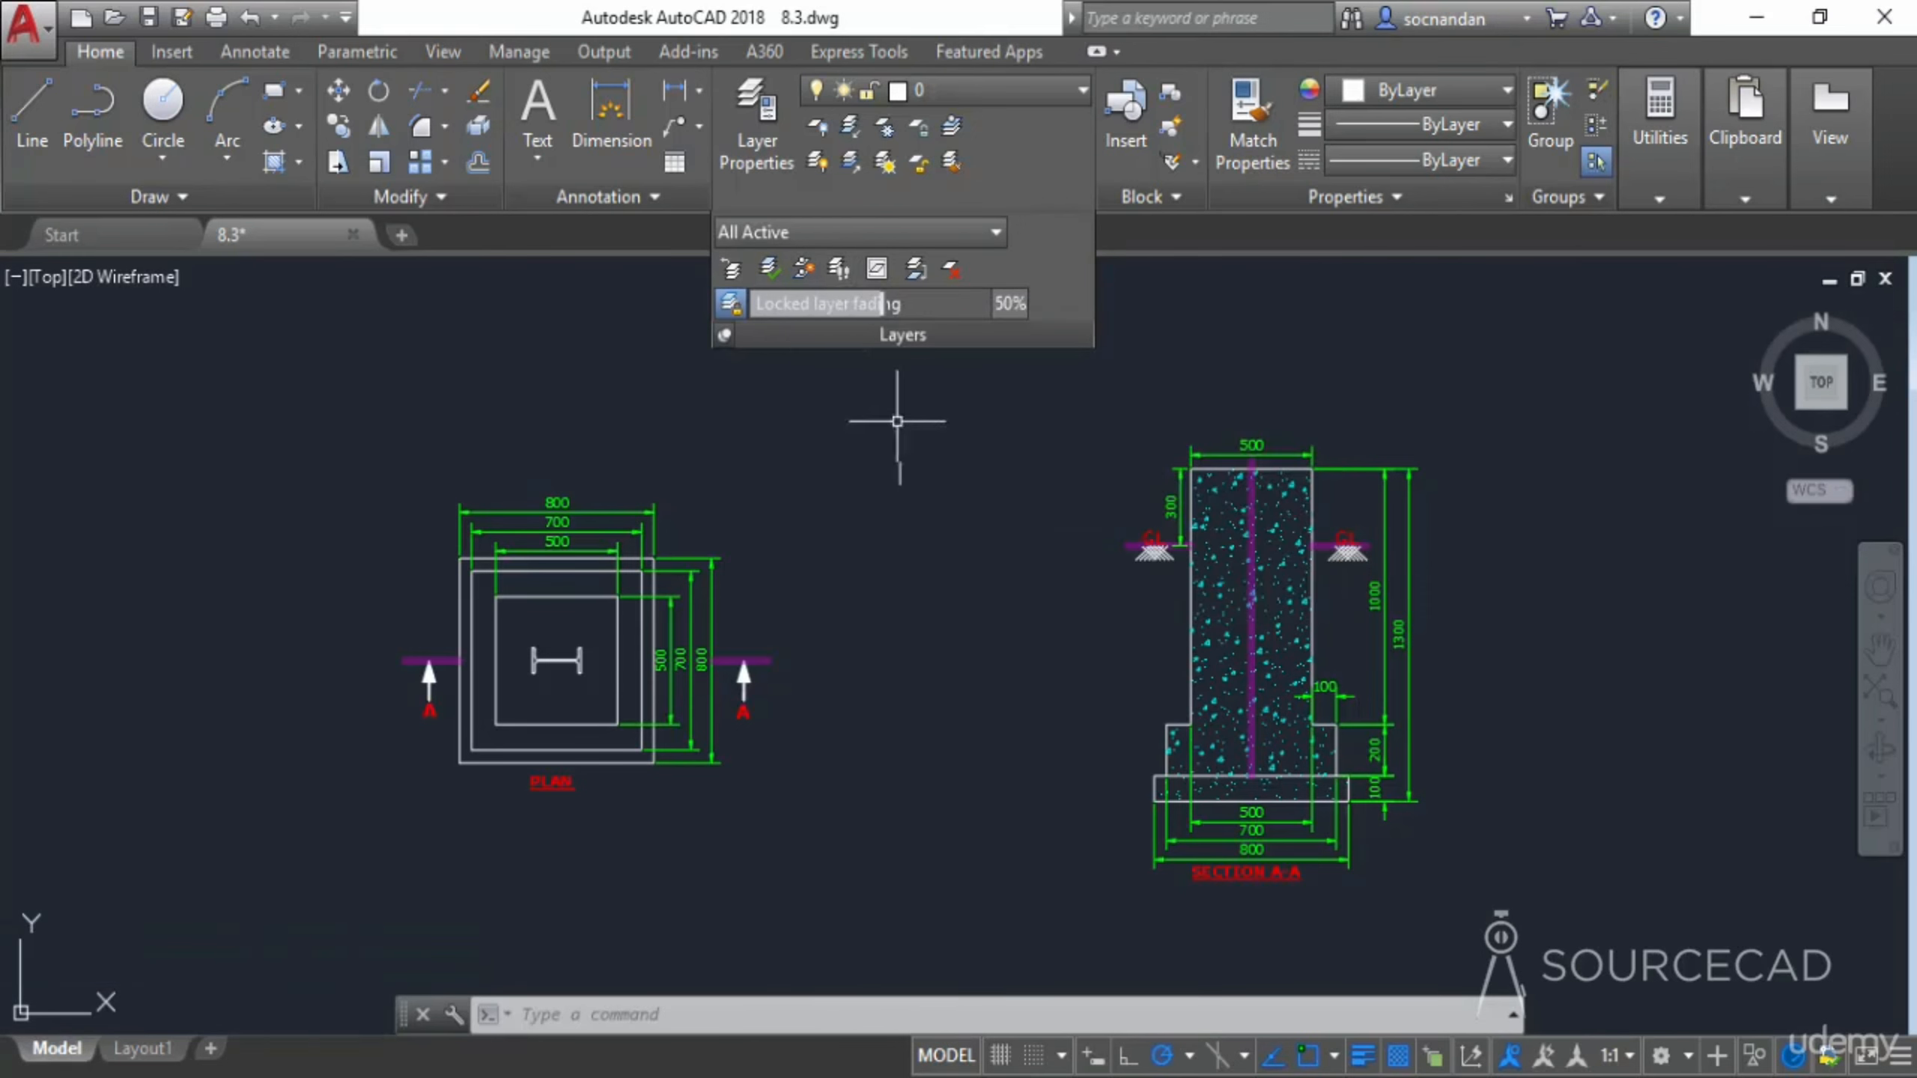
Start Layer Walk, place its window beside the section drawing and show only the objects on the Dim layer
mouse_move(1087, 609)
middle_mouse_down()
mouse_move(758, 626)
mouse_move(775, 625)
middle_mouse_up()
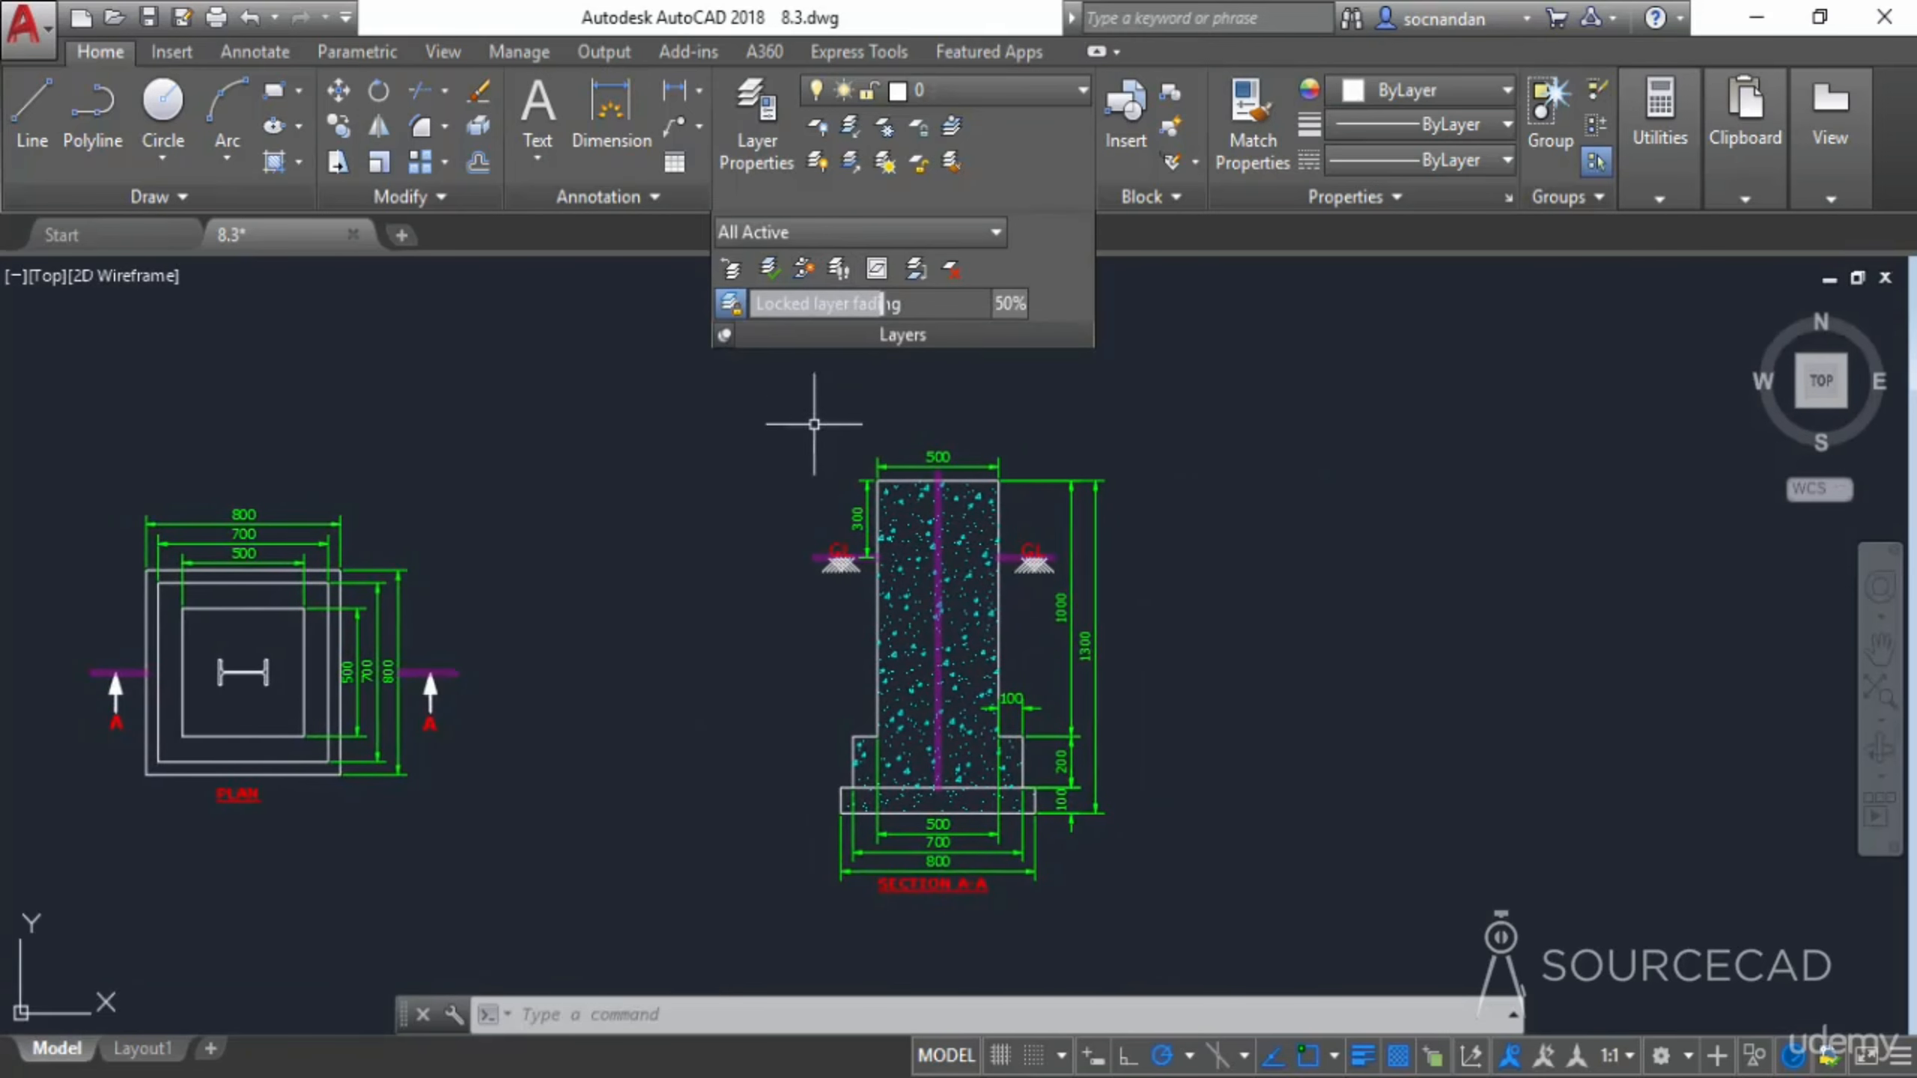
left_click(840, 272)
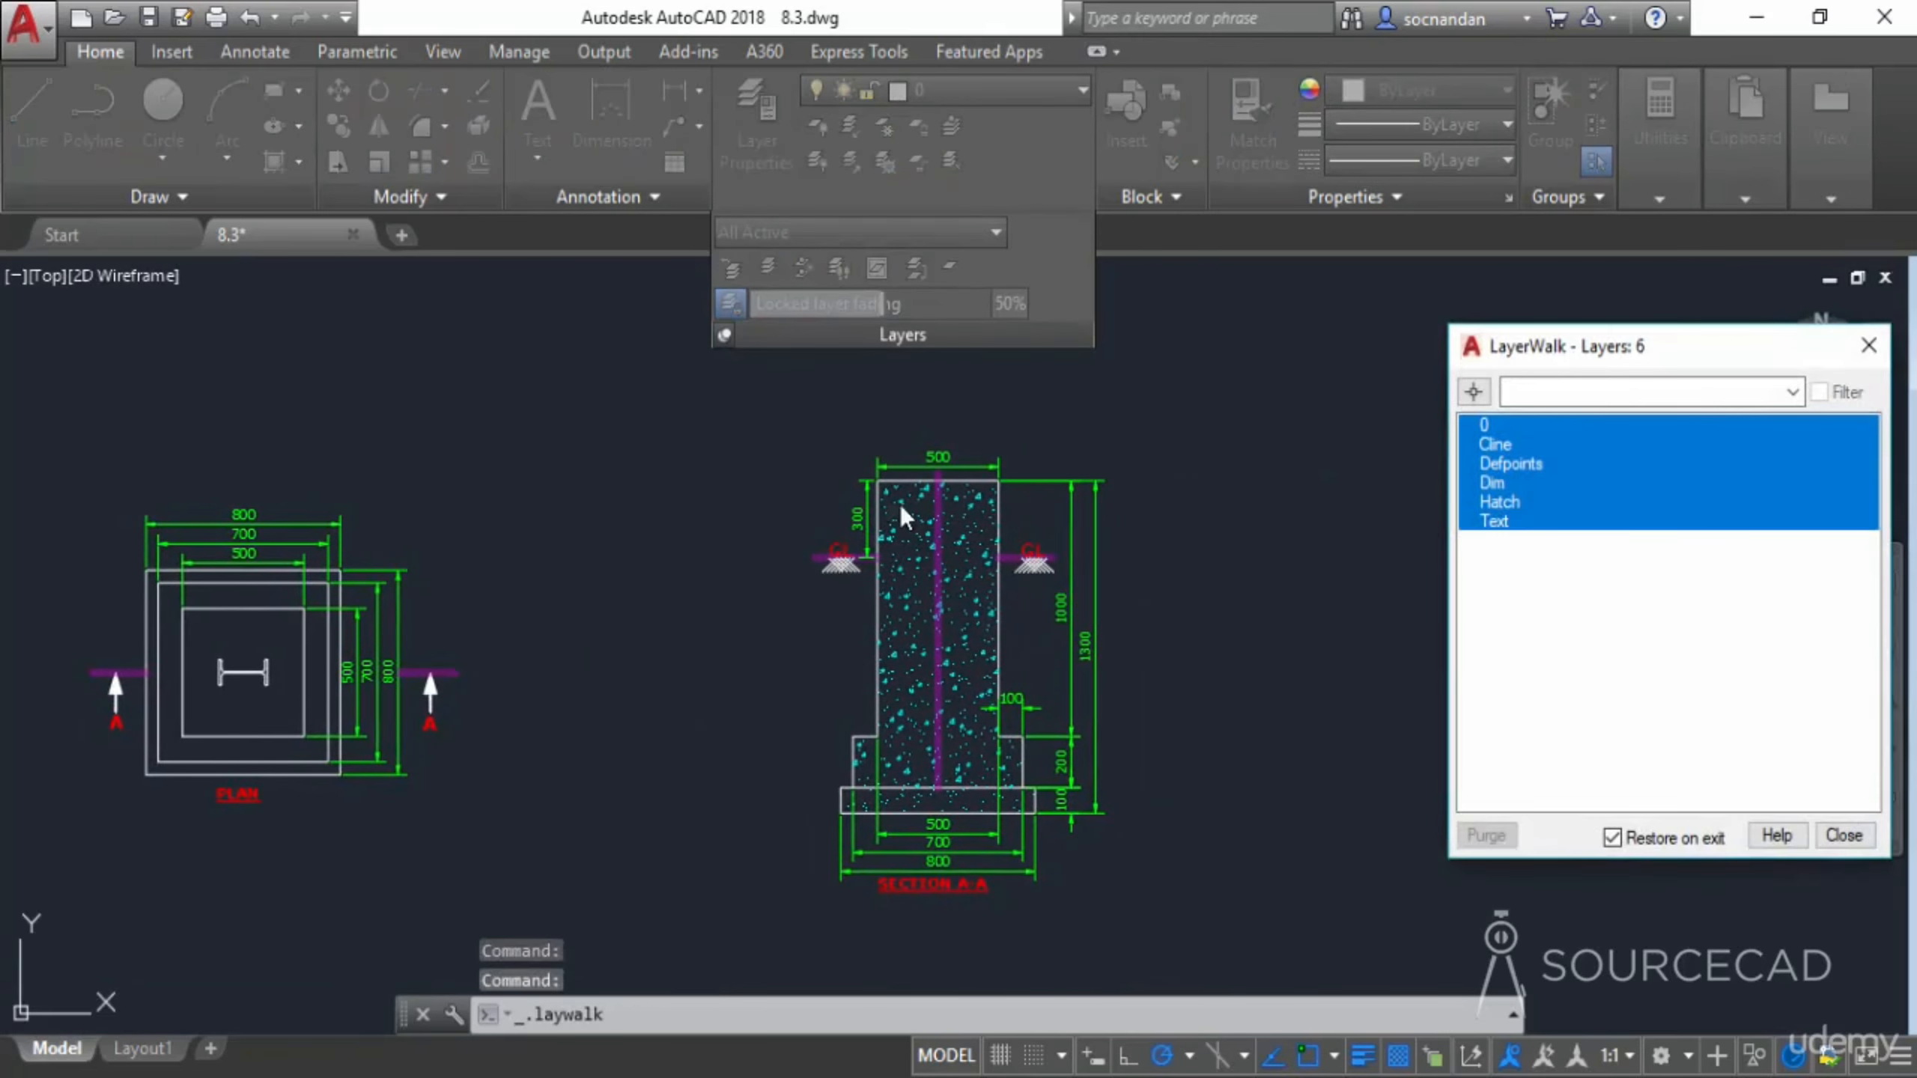
left_click_drag(1588, 361, 1342, 345)
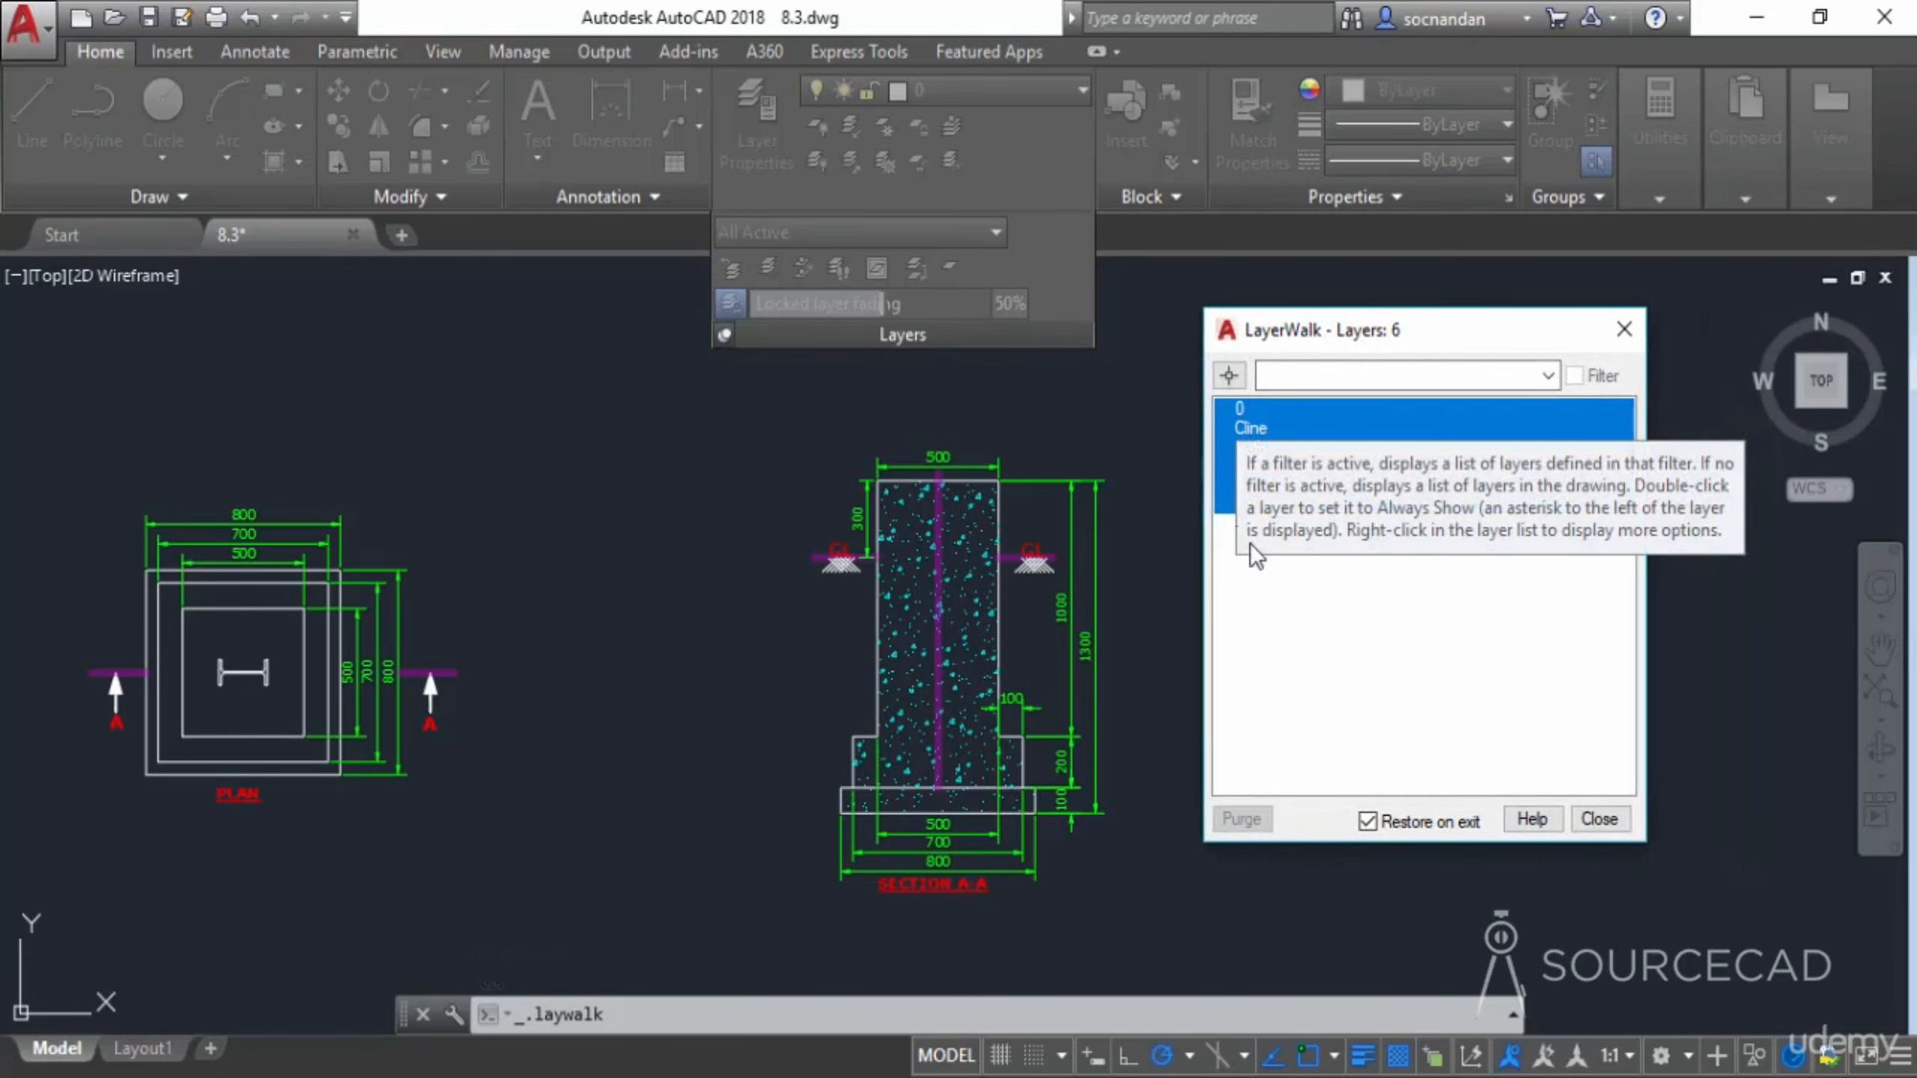
left_click(1335, 638)
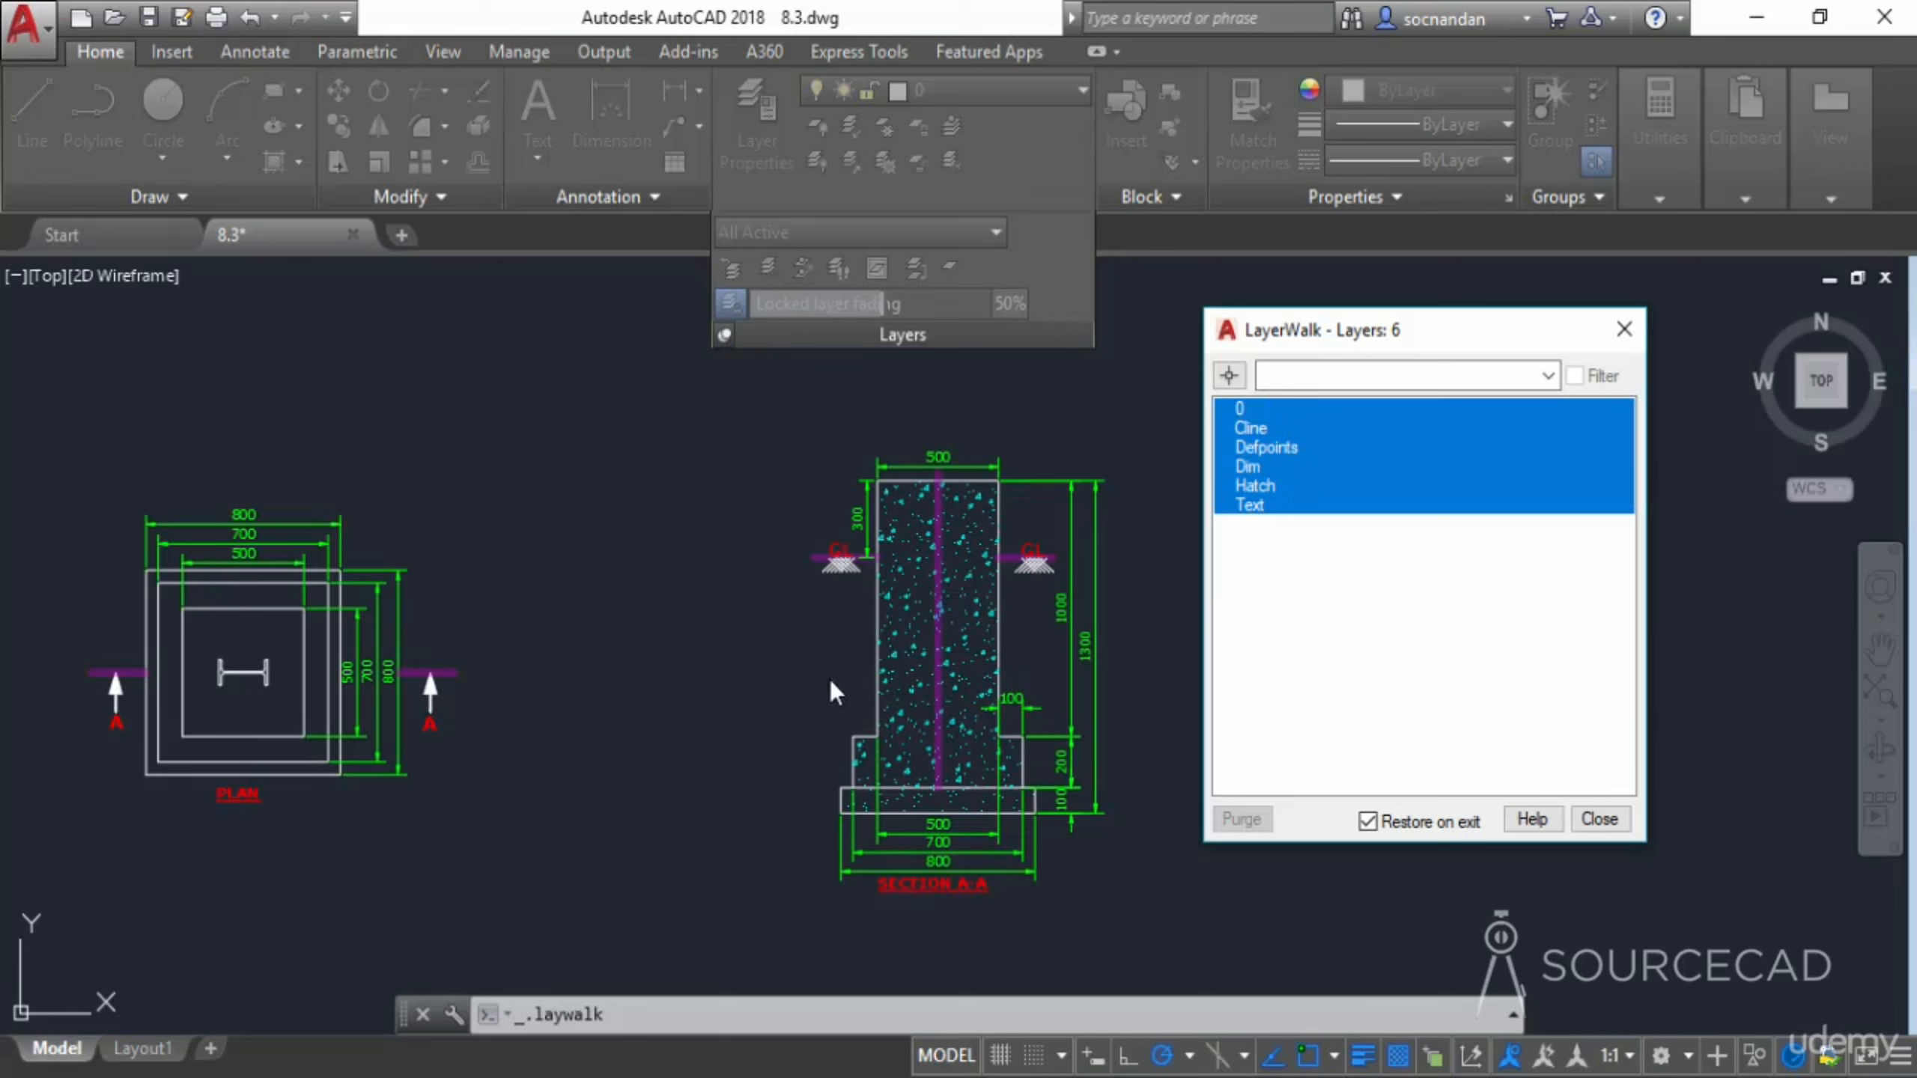
left_click(1253, 464)
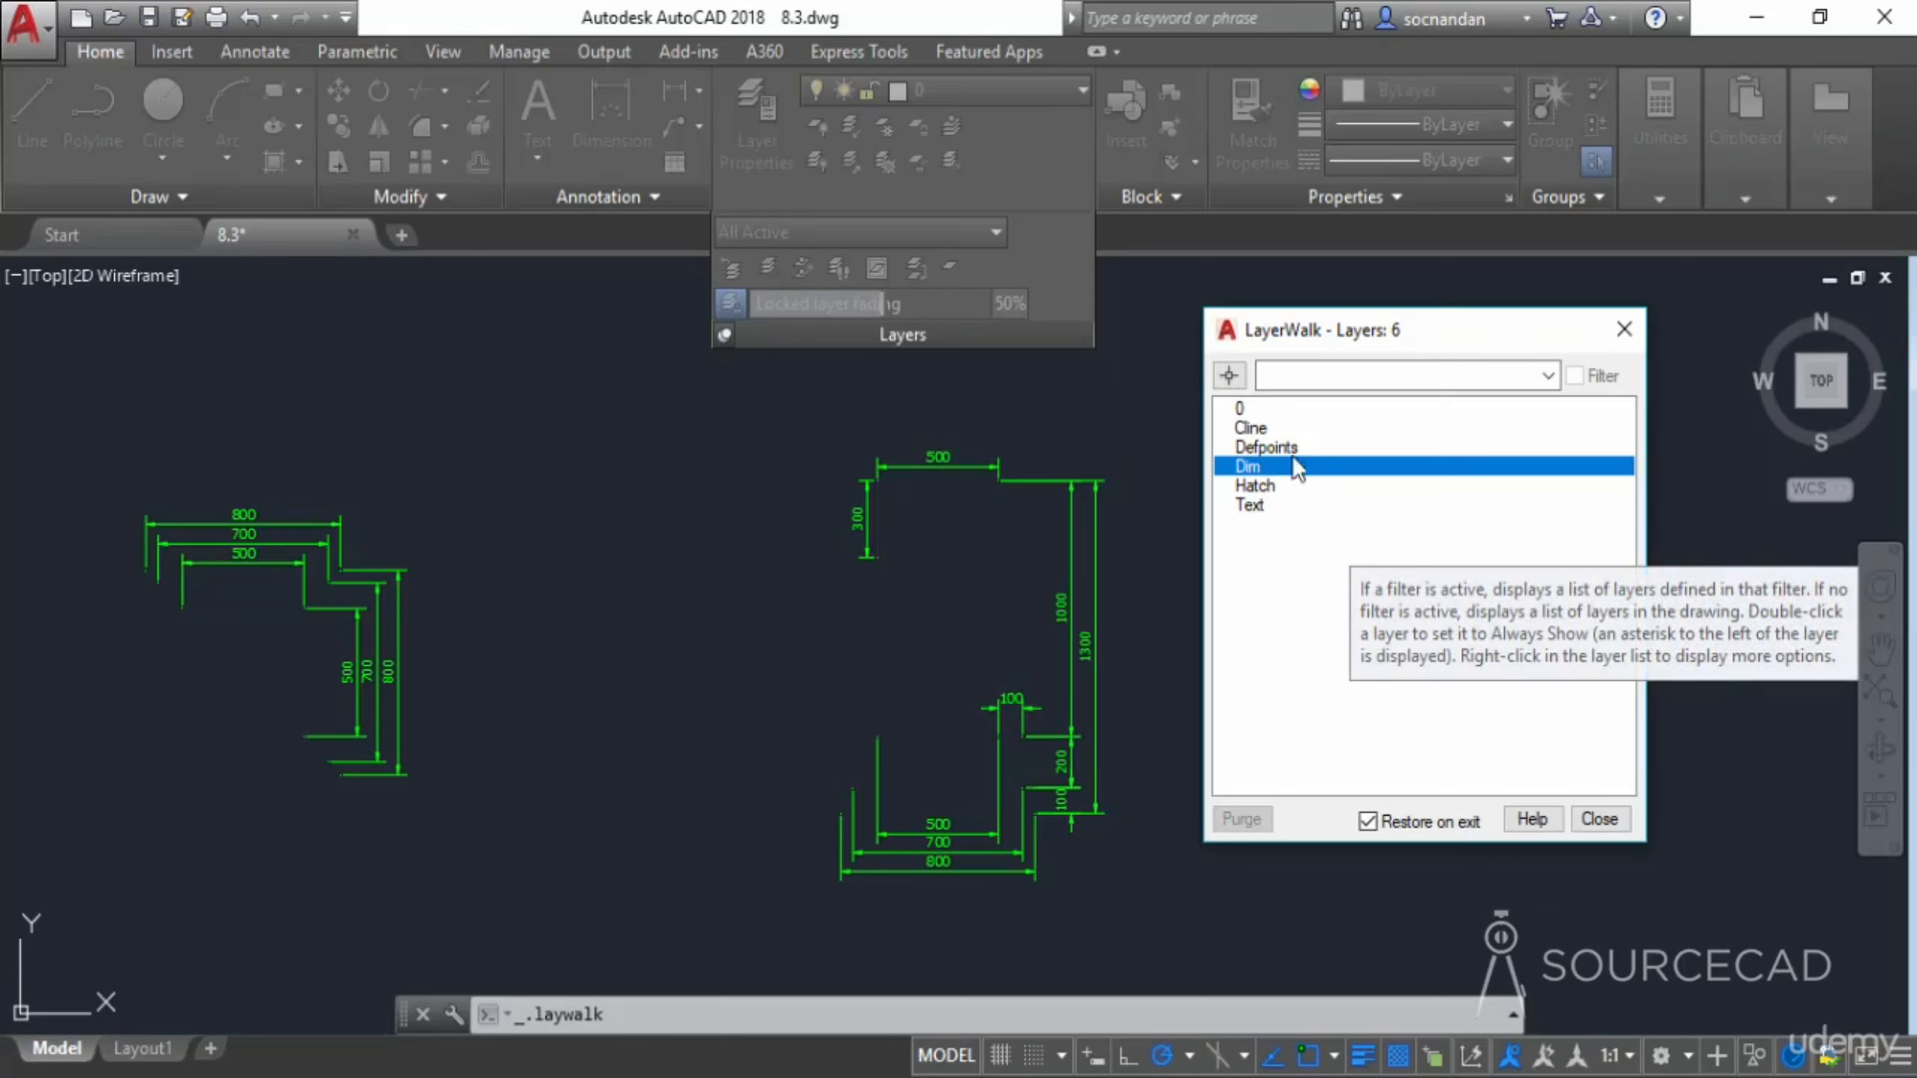
Show only layer 0's objects in Layer Walk, adding the Text, Hatch, Dim, Defpoints and Cline layers one by one
left_click(1253, 412)
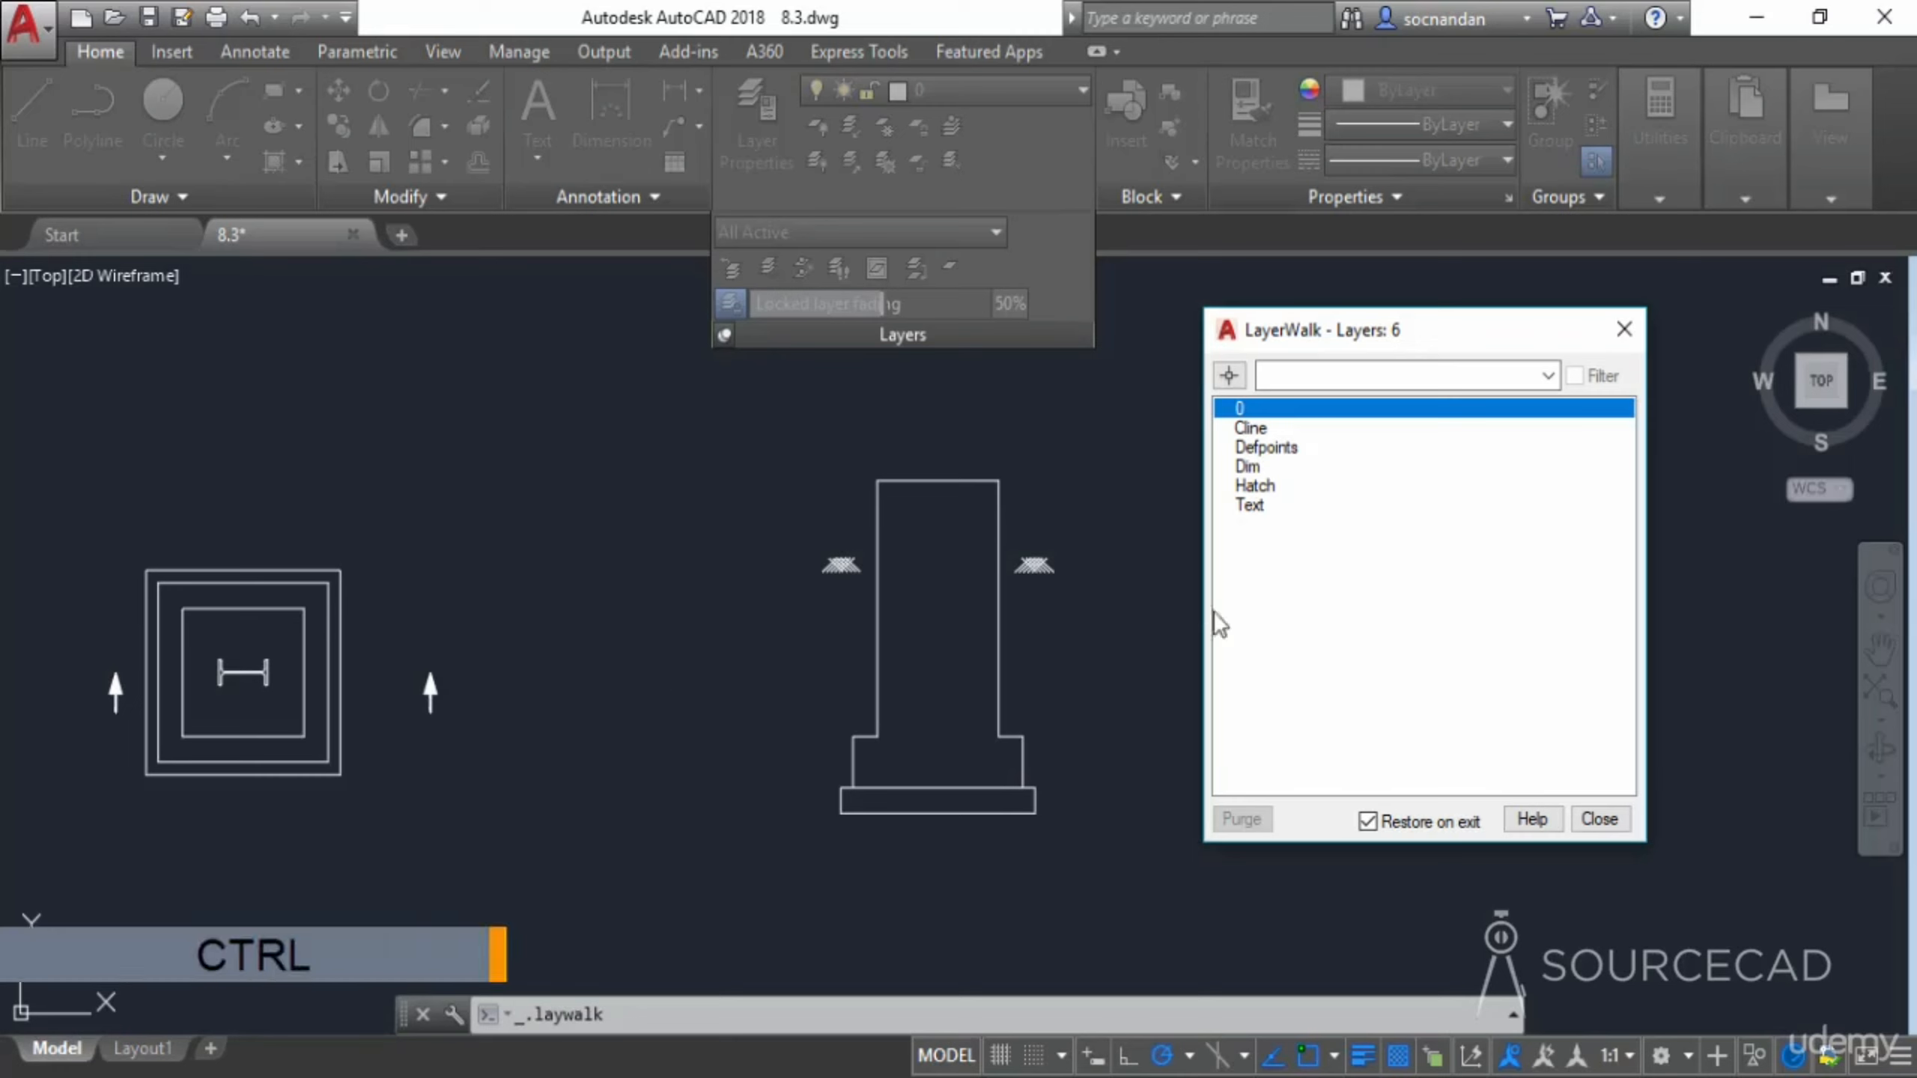
left_click(1267, 513, "ctrl")
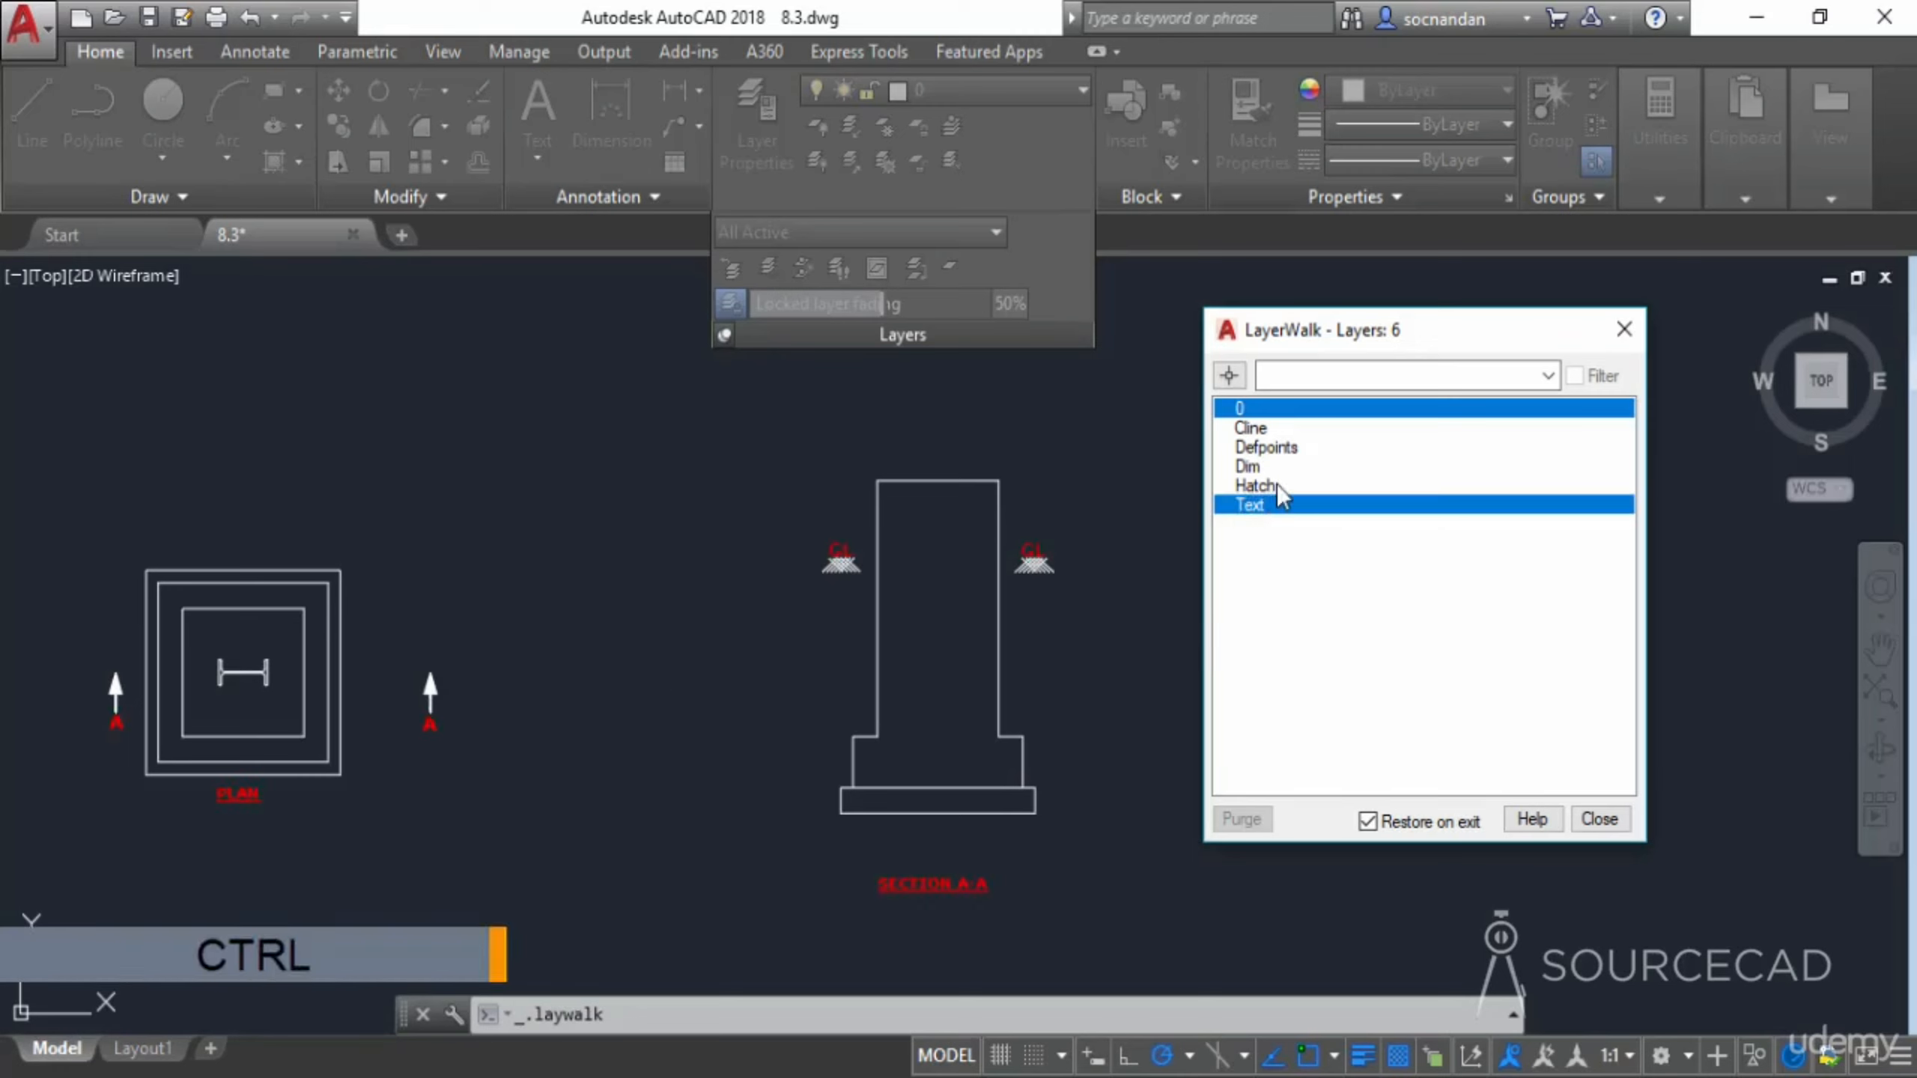
left_click(1276, 485, "ctrl")
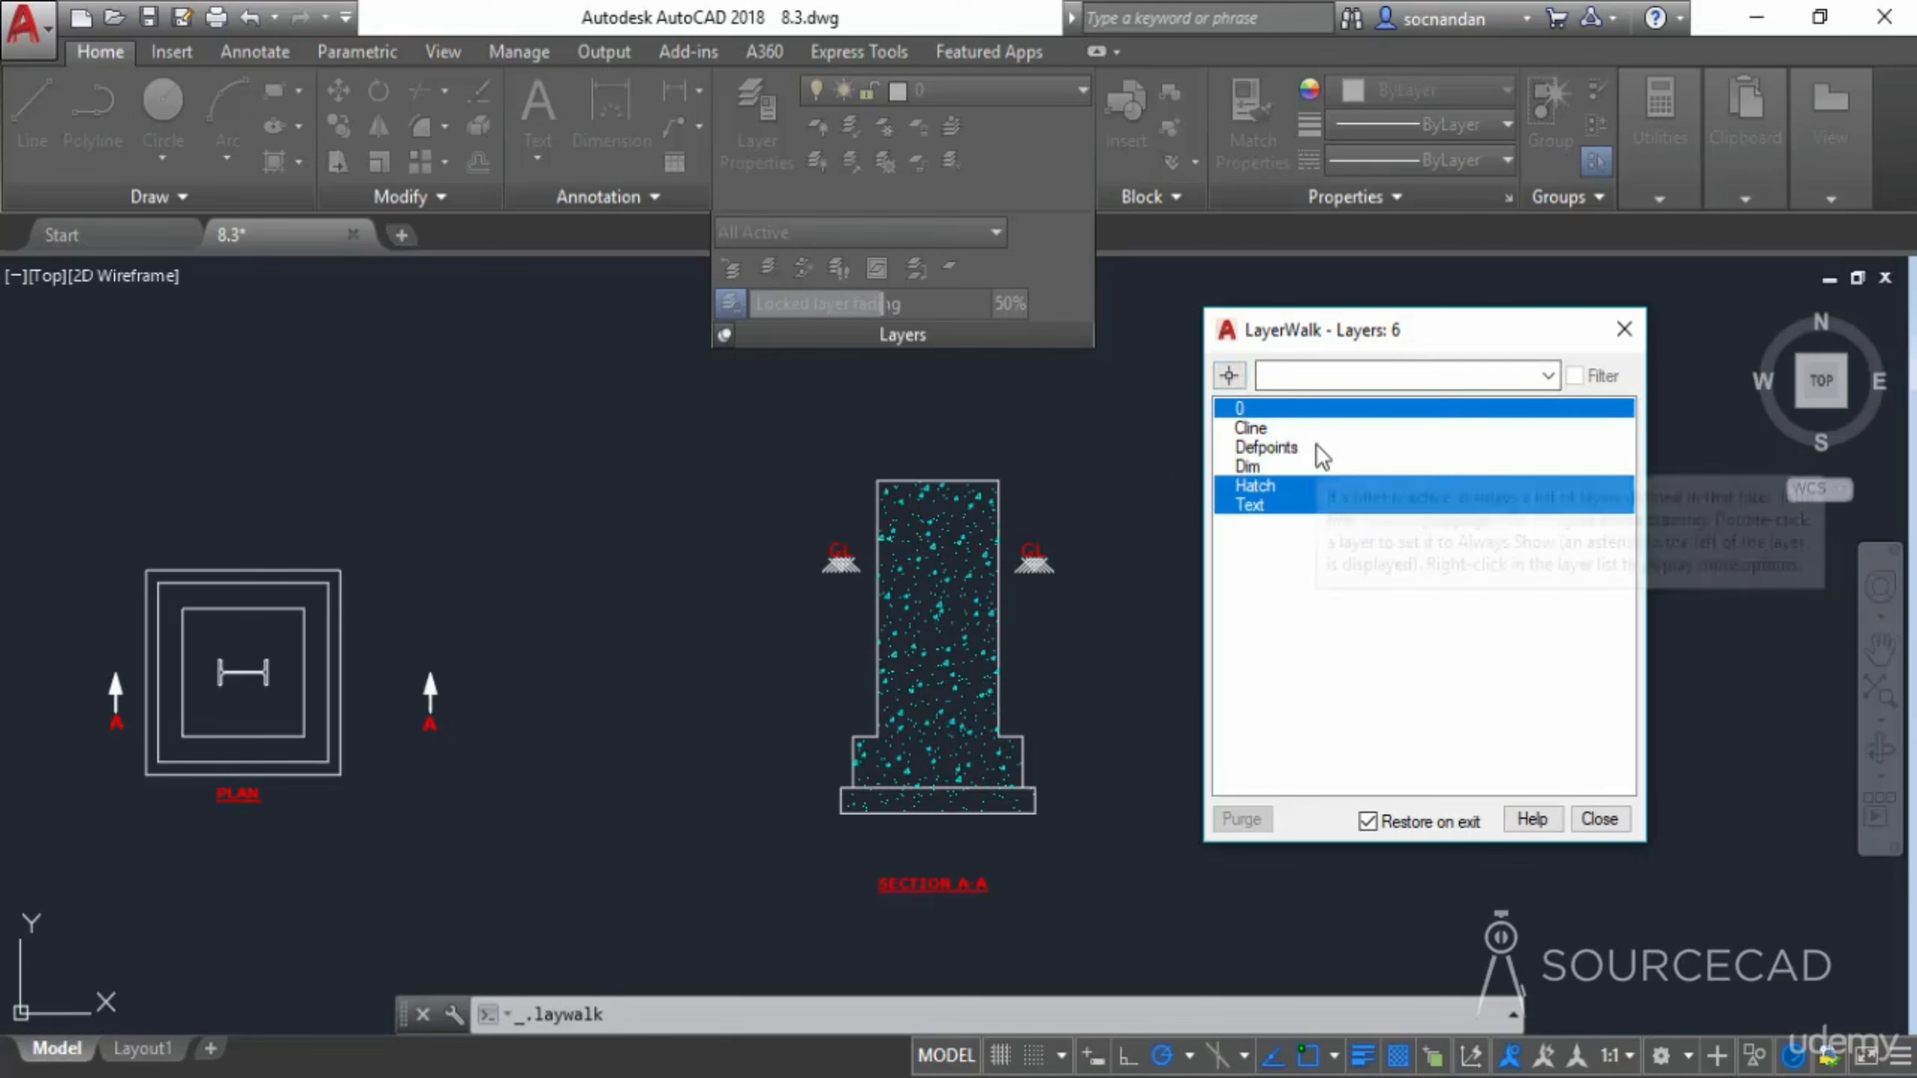
left_click(1267, 471, "ctrl")
left_click(1267, 453, "ctrl")
left_click(1262, 430, "ctrl")
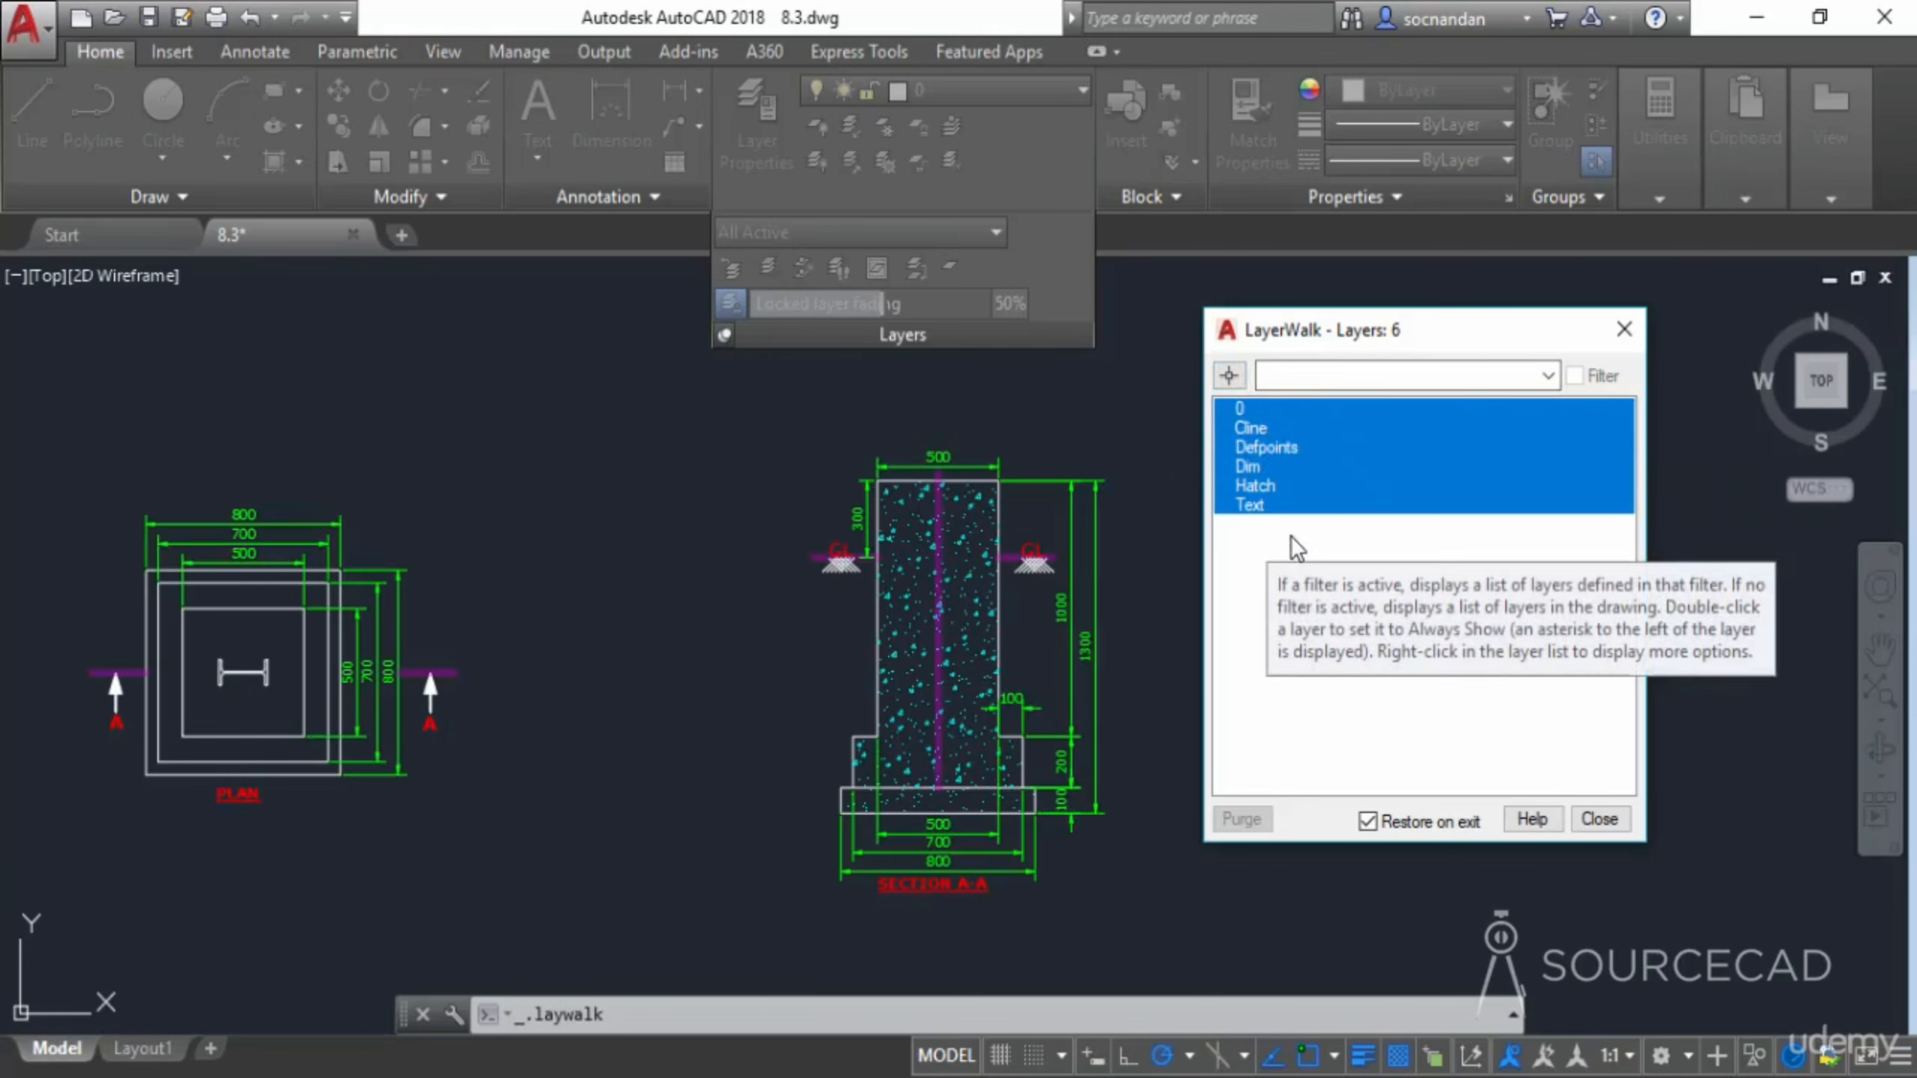
Isolate the layers of the plan's outer vertical 800 dimension and a section ground-level line by picking both objects, and close Layer Walk
left_click(1230, 377)
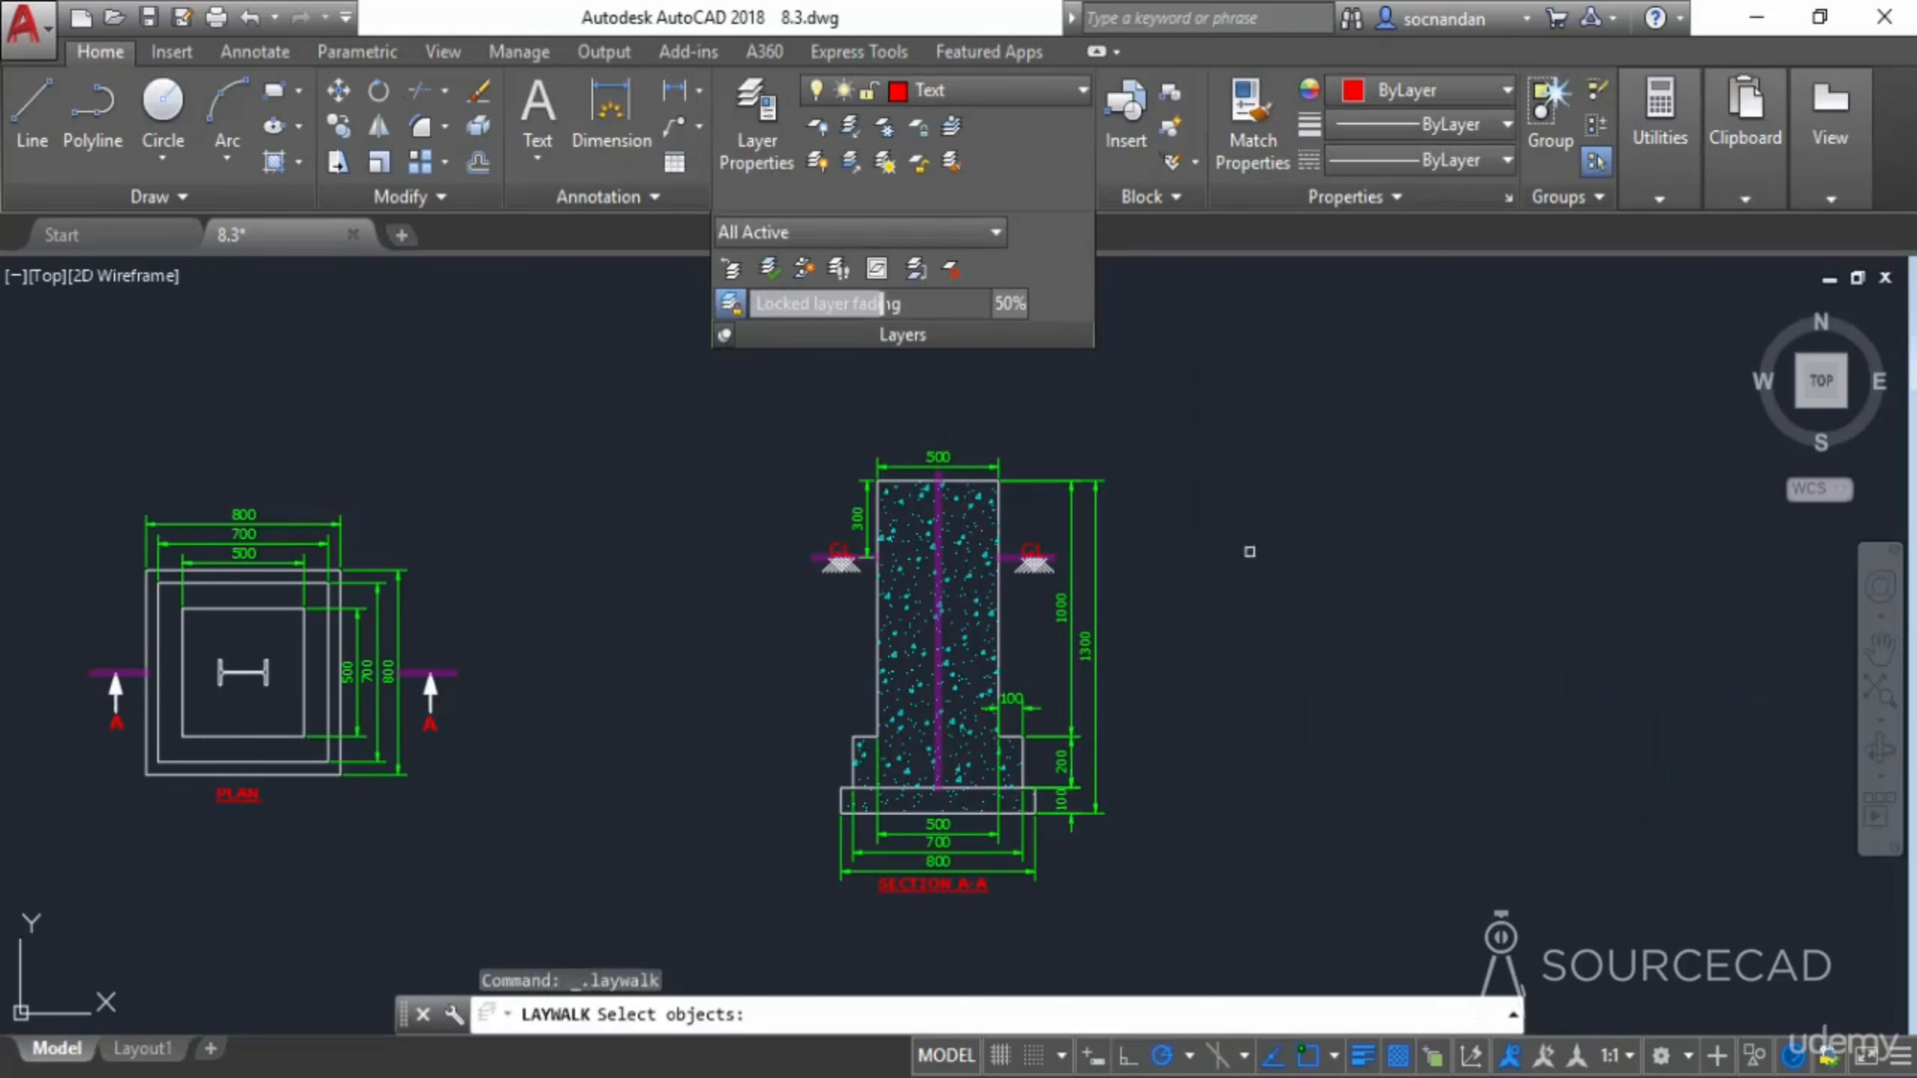
left_click(400, 592)
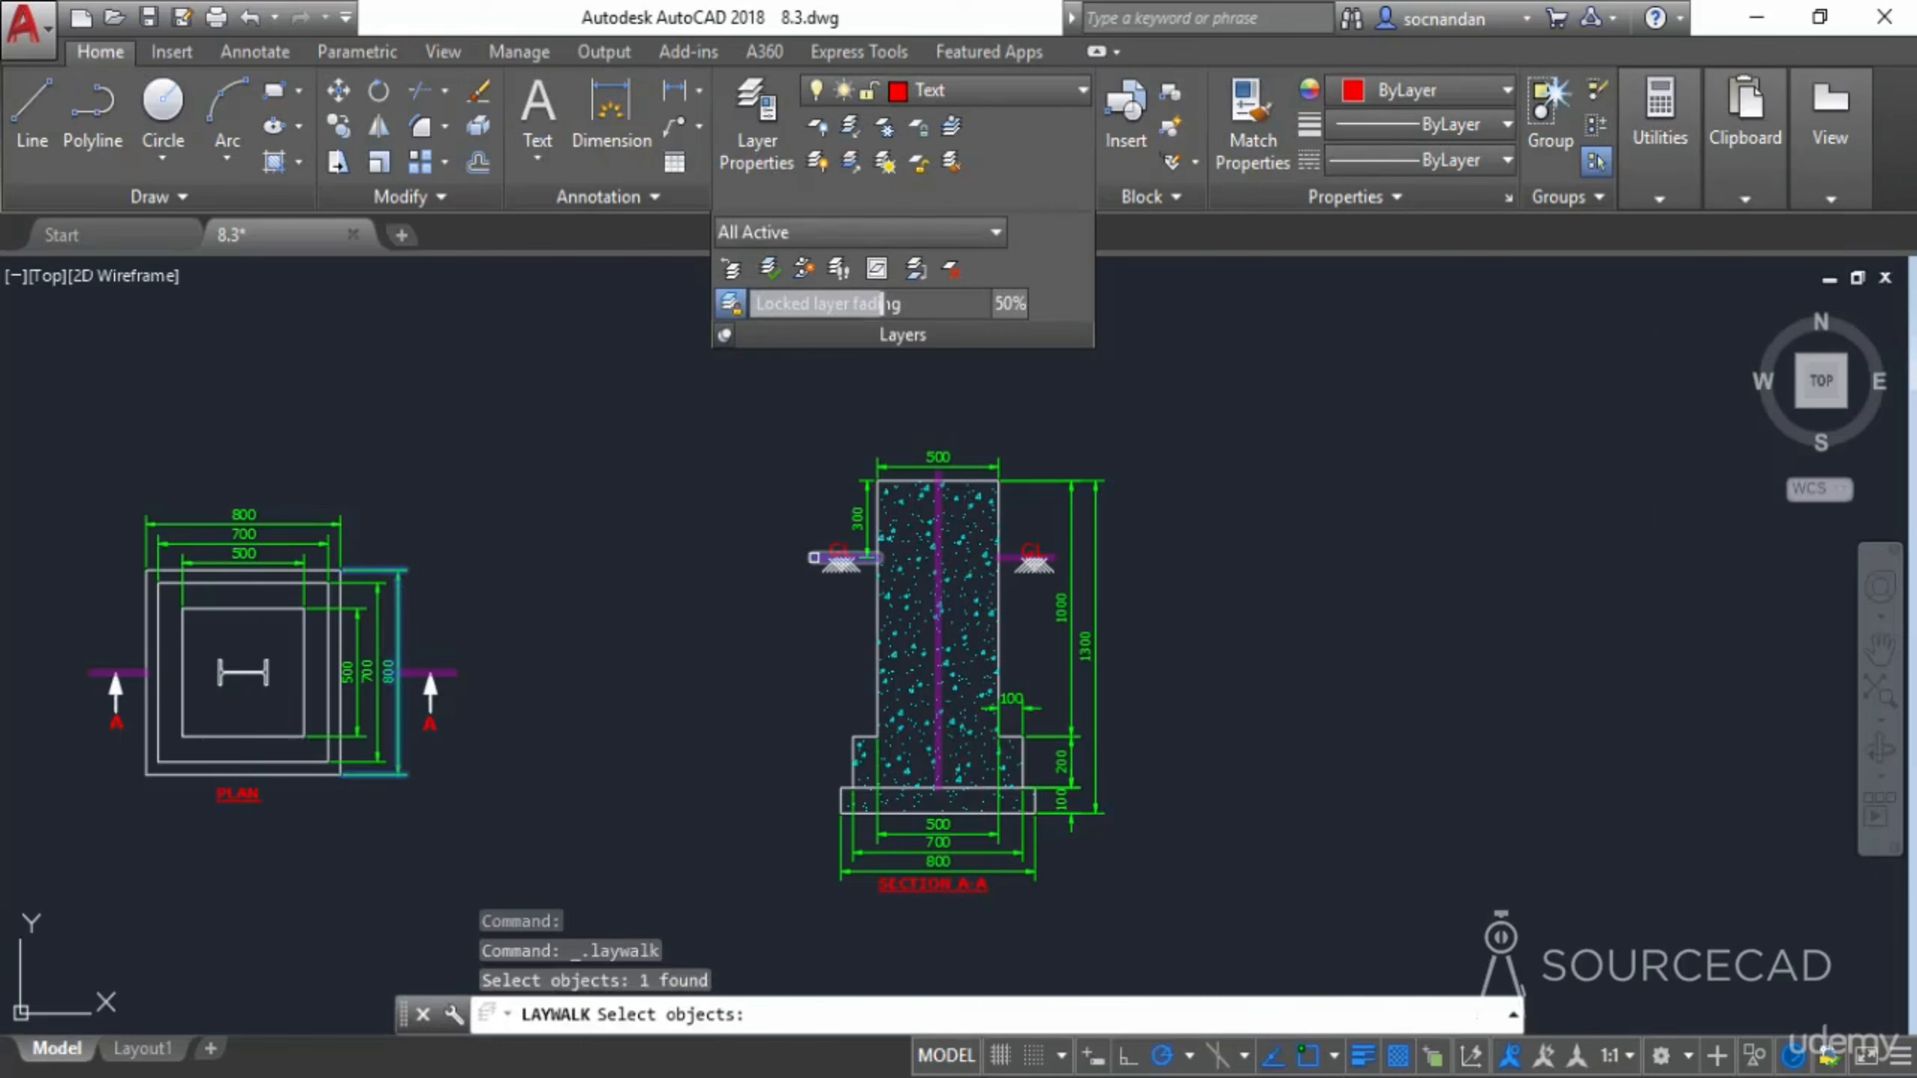
left_click(813, 557)
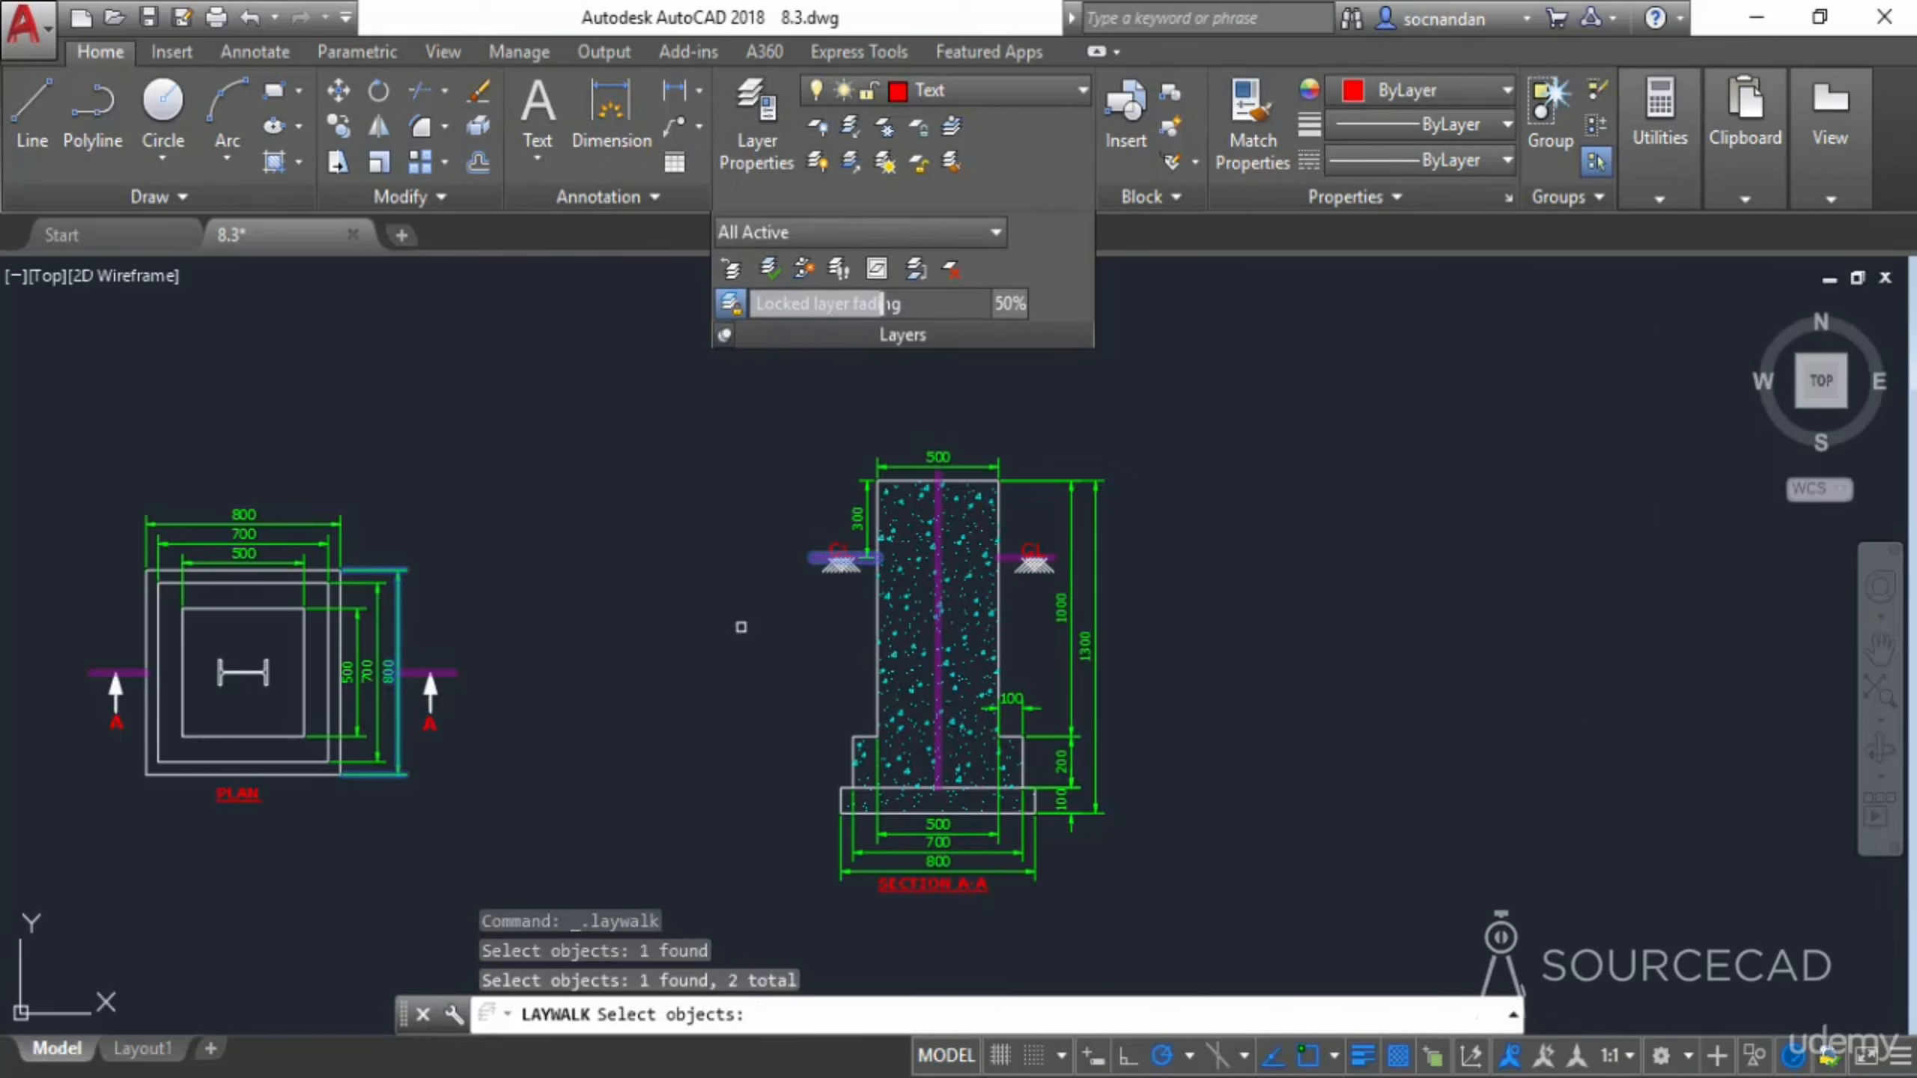
key("Return")
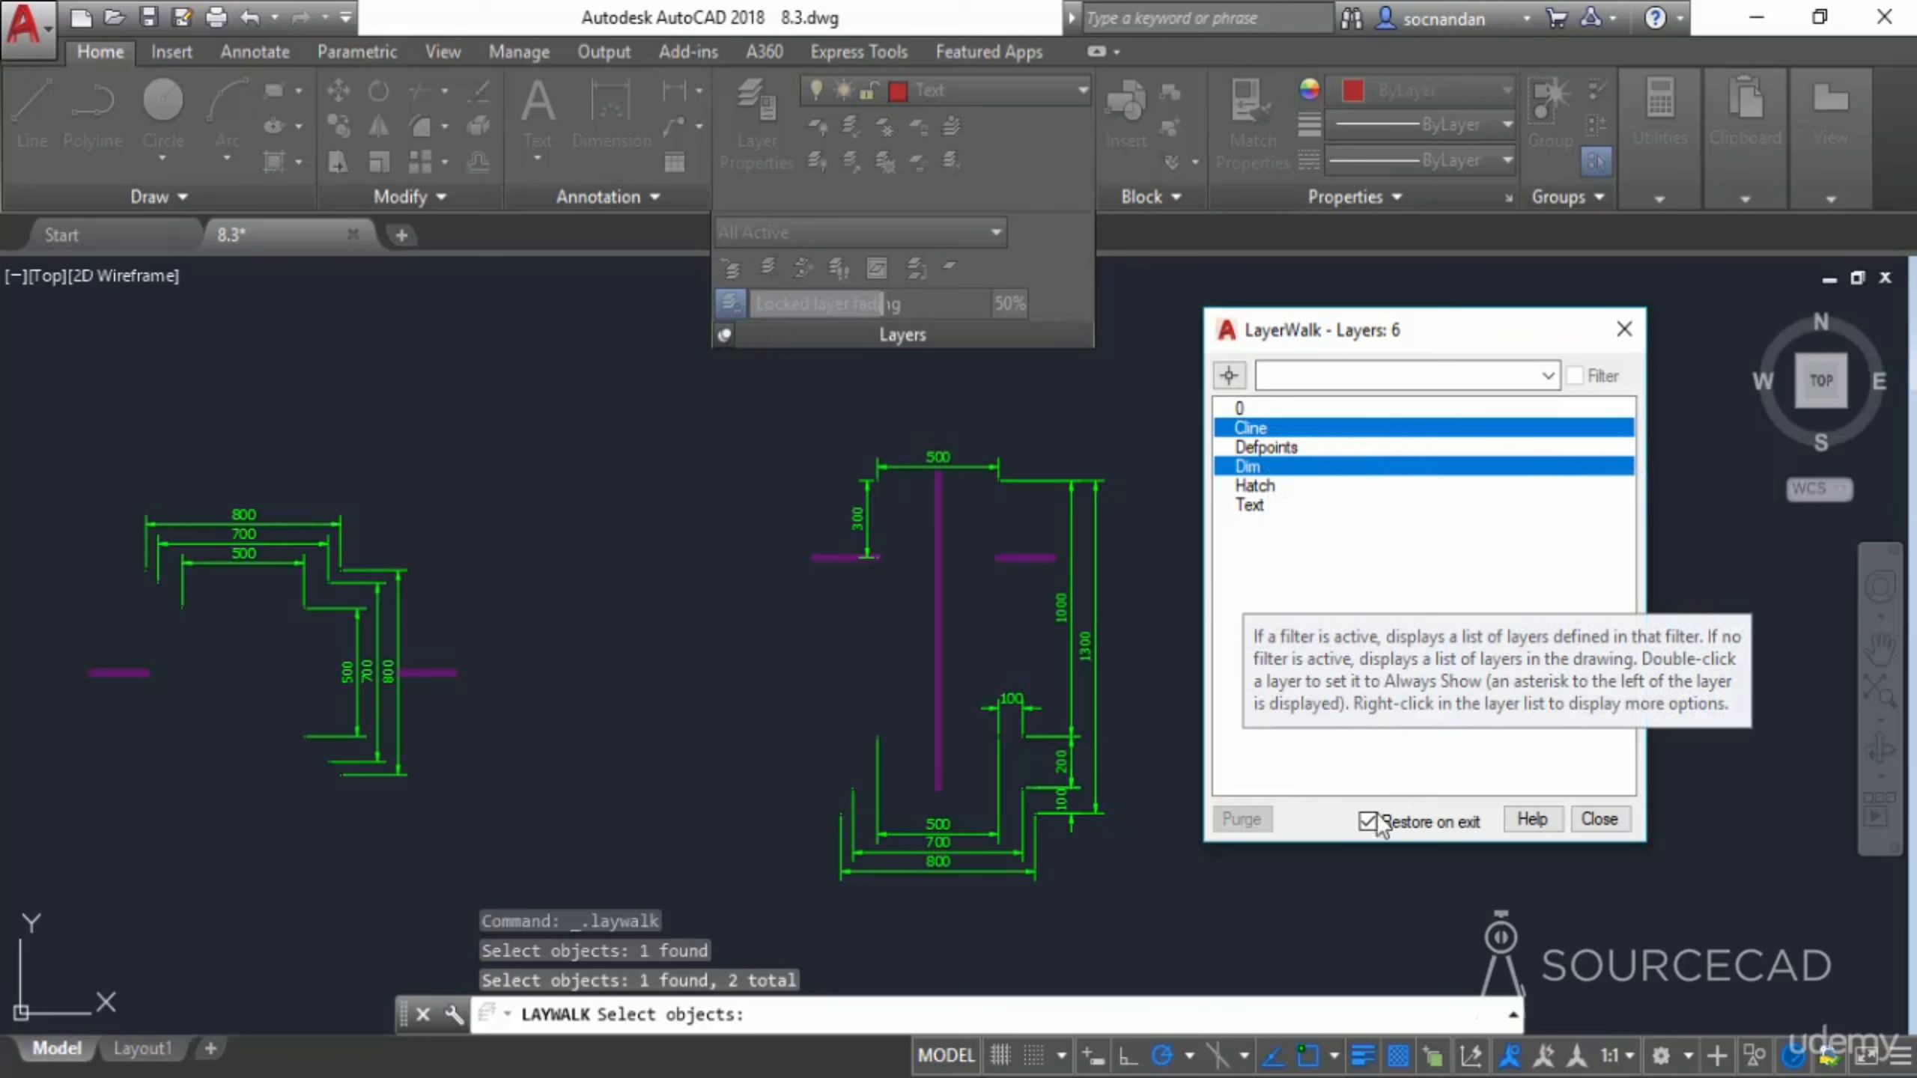
left_click(1599, 818)
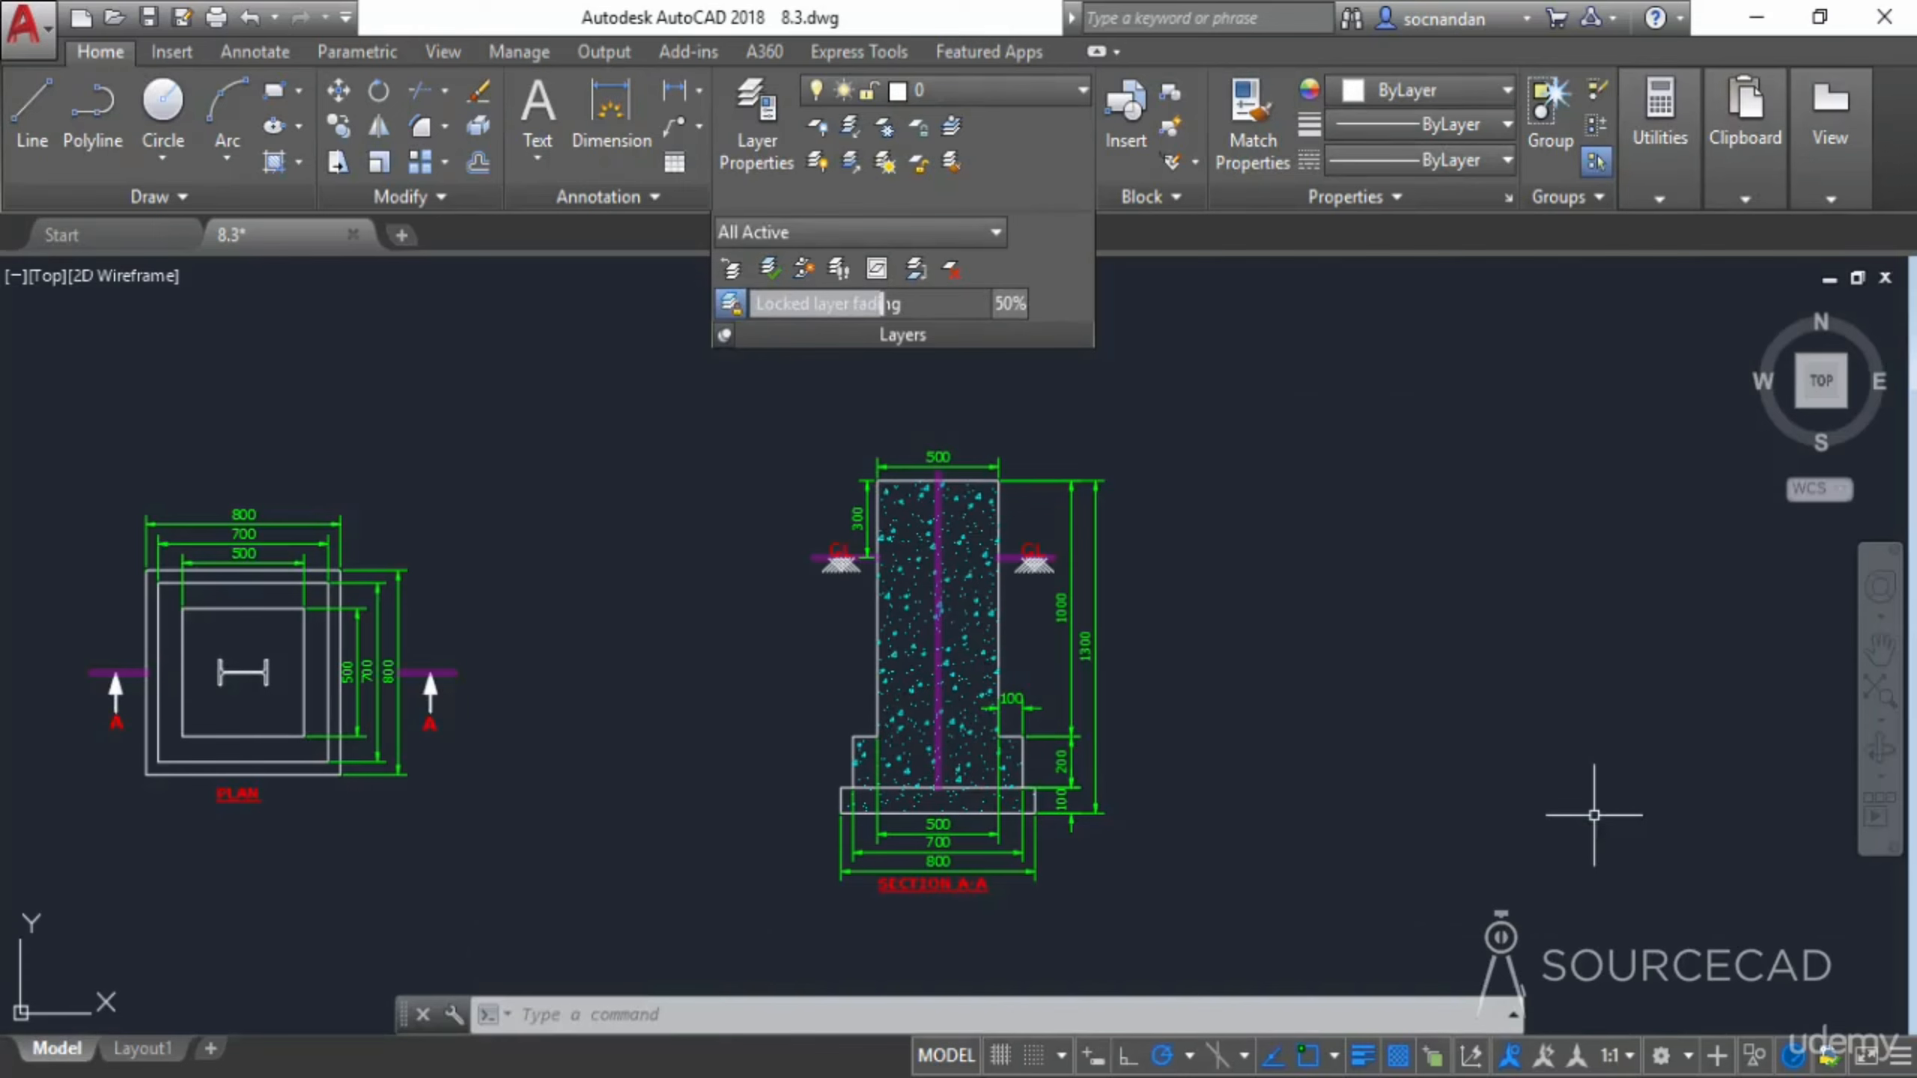
Walk only the Dim and Text layers with Restore on exit turned off, and exit Layer Walk keeping the changed layer states
left_click(836, 270)
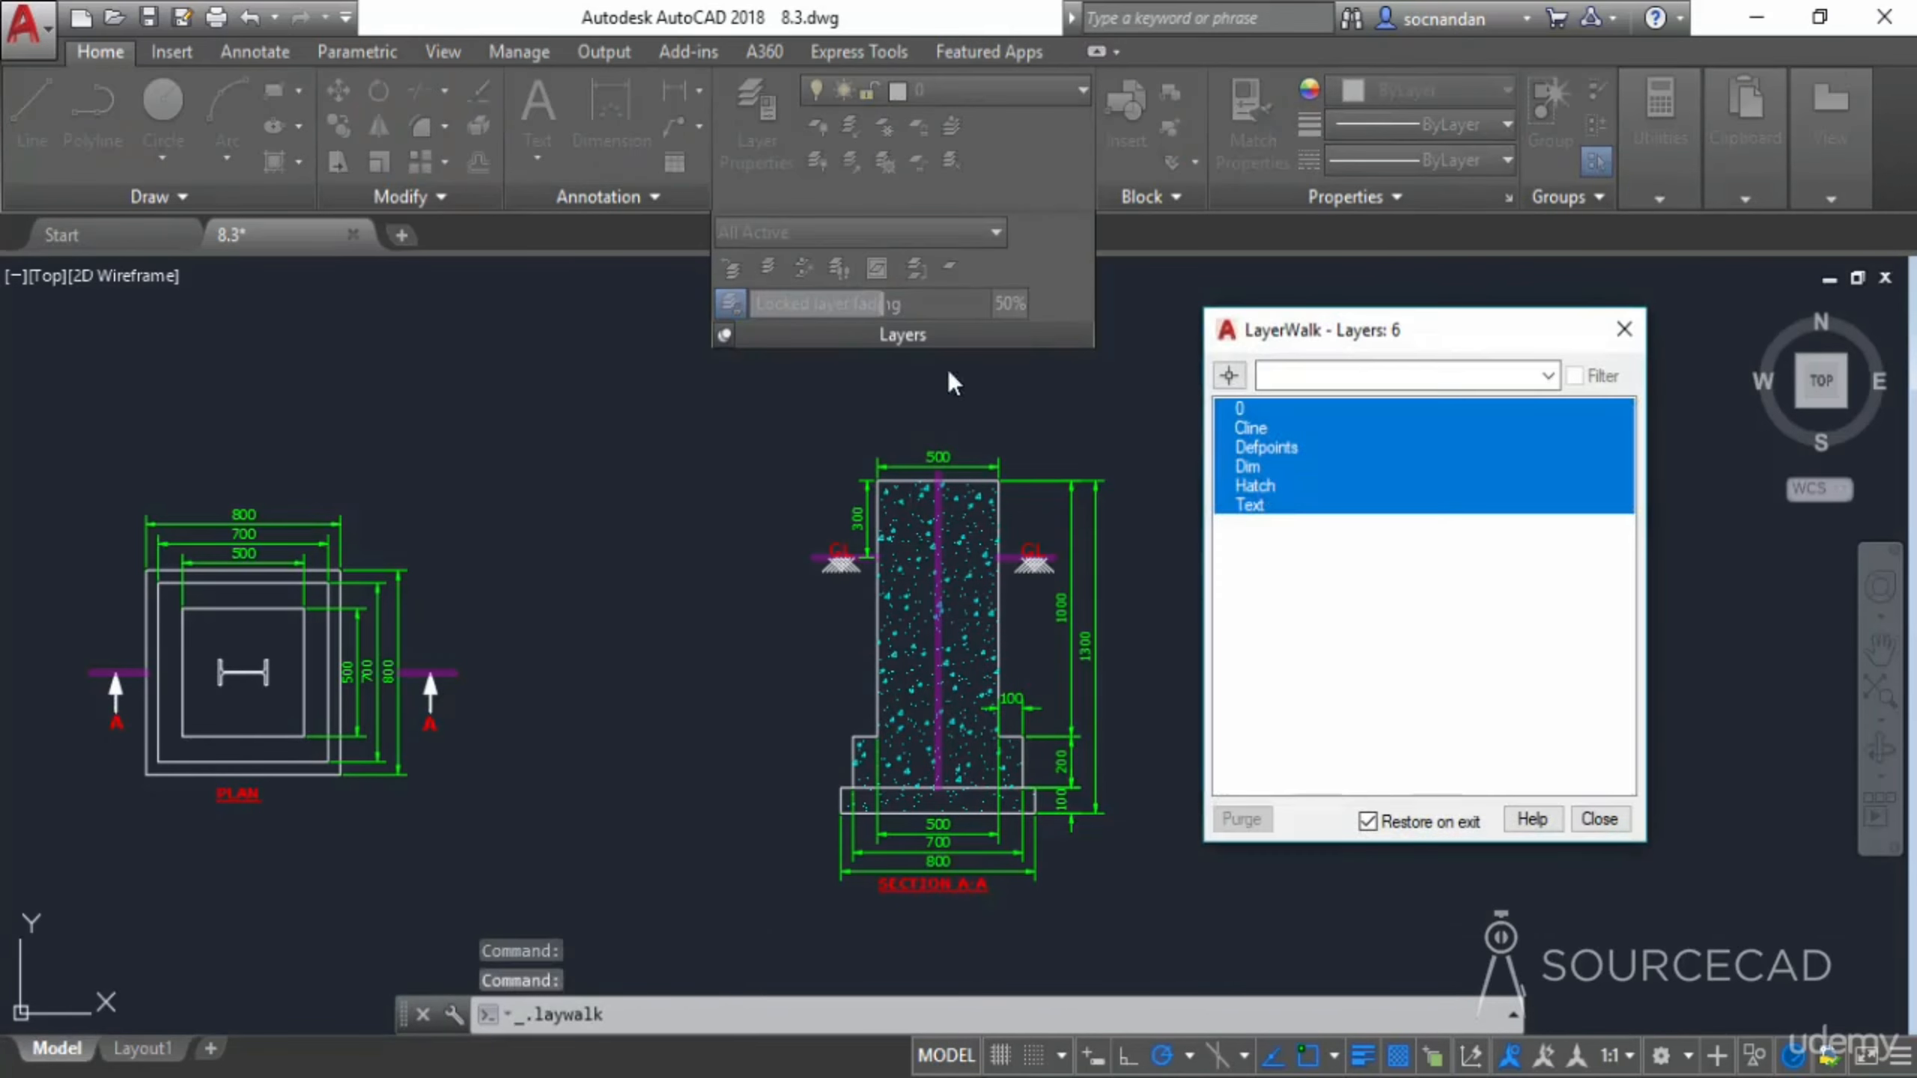
left_click(1306, 466)
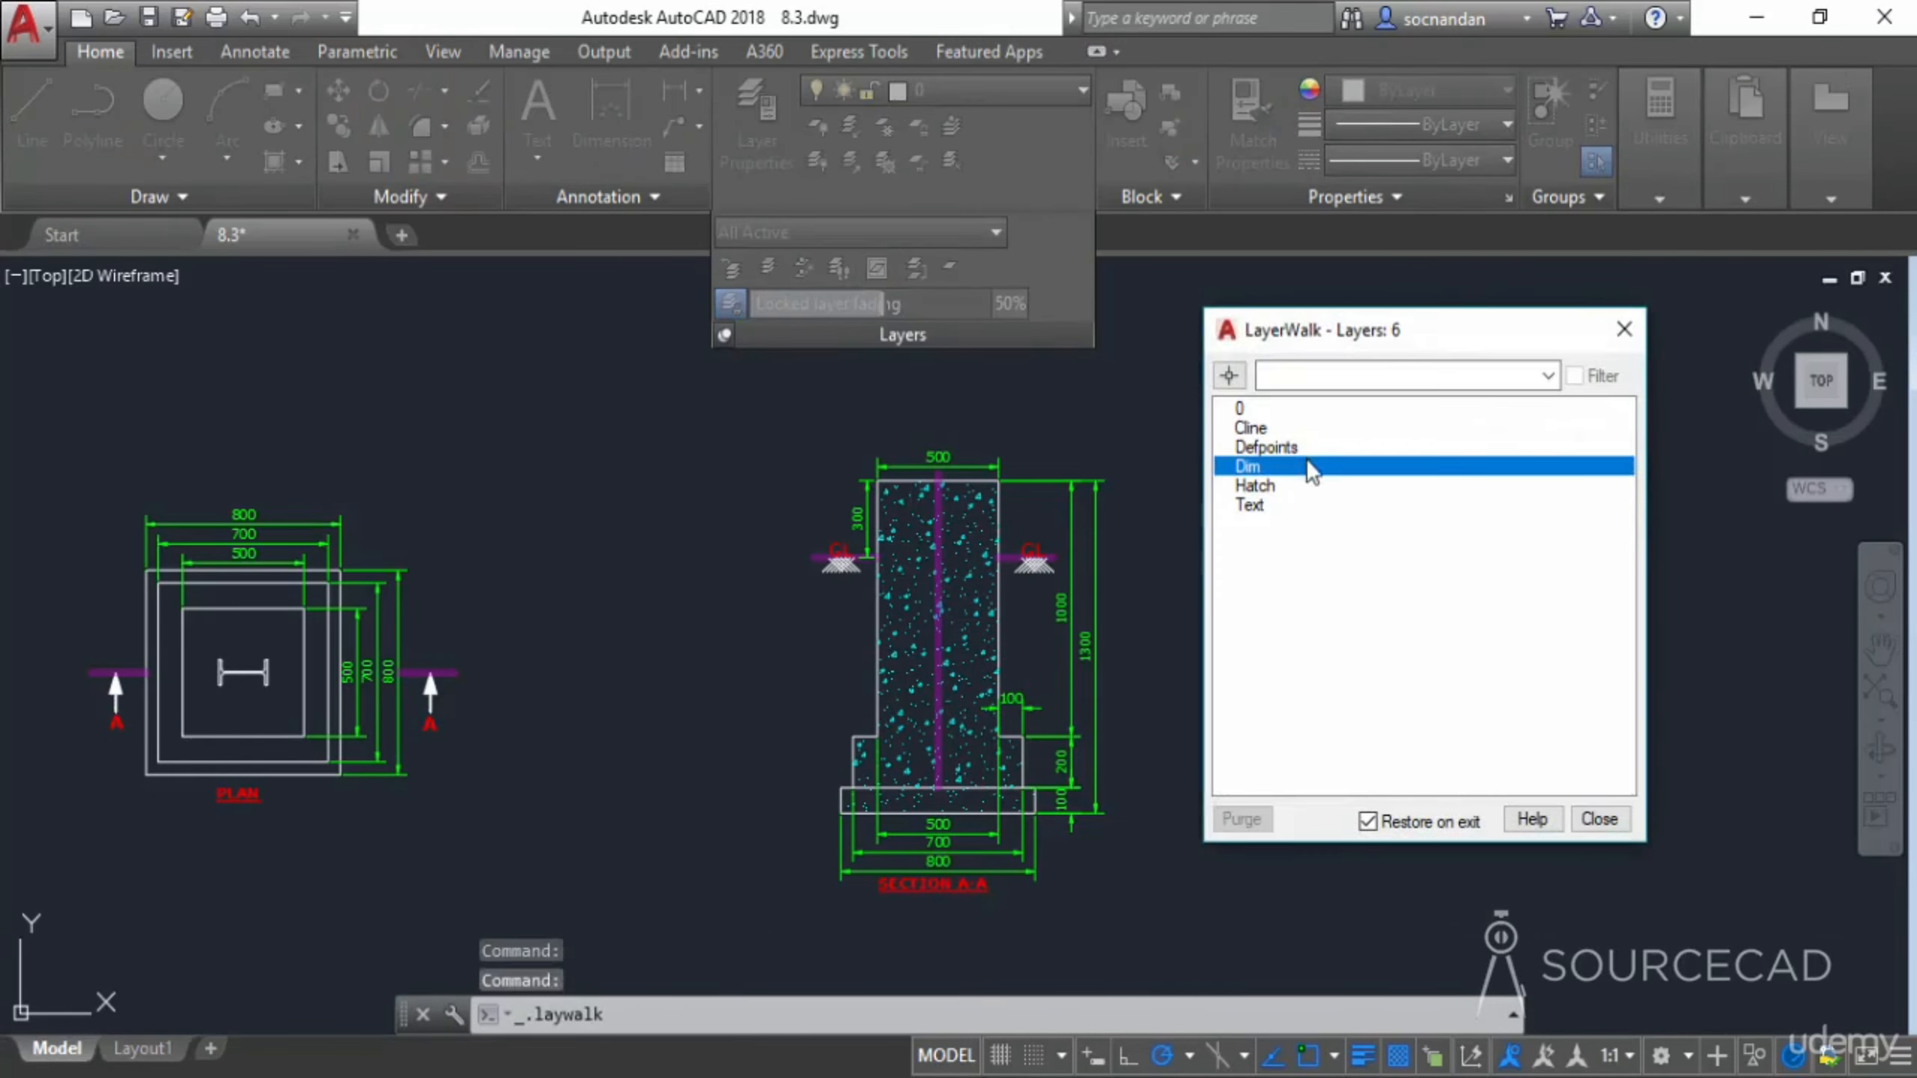
left_click(1300, 505, "ctrl")
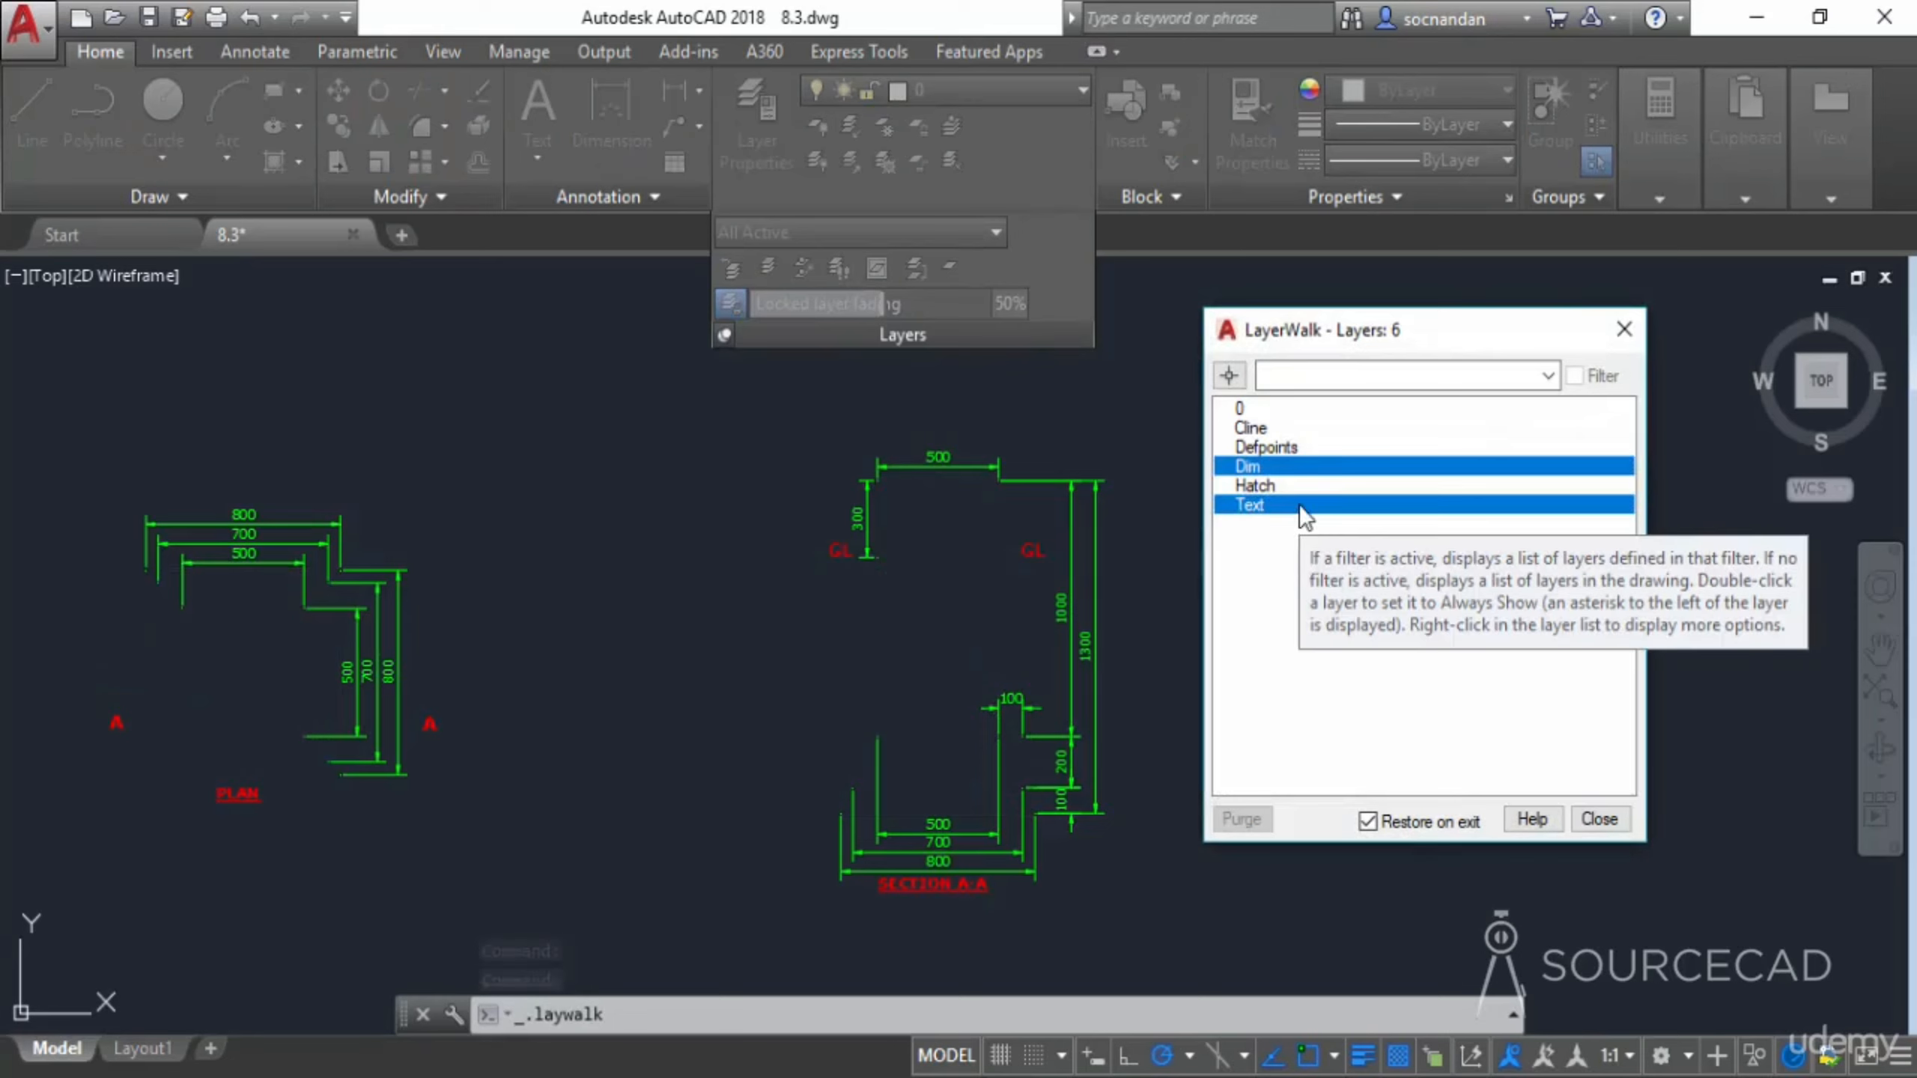
left_click(1367, 822)
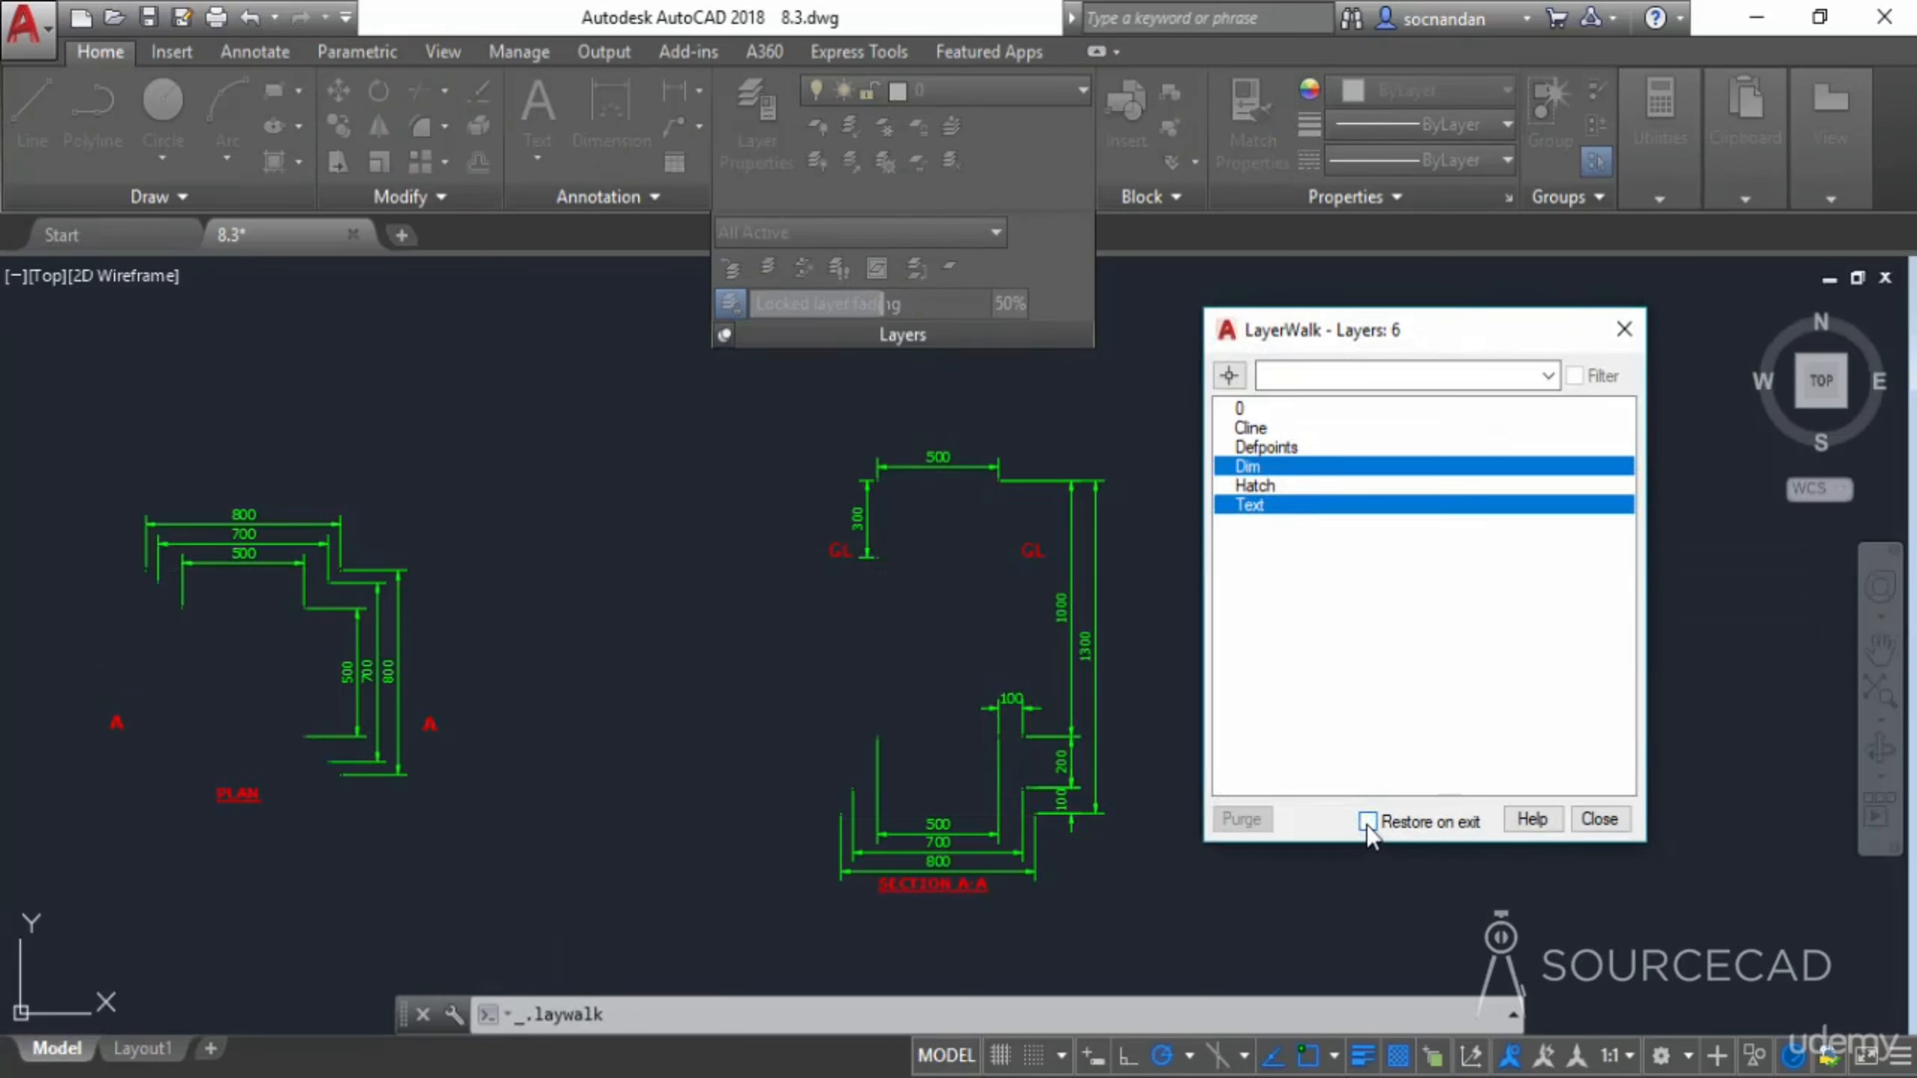
left_click(1600, 821)
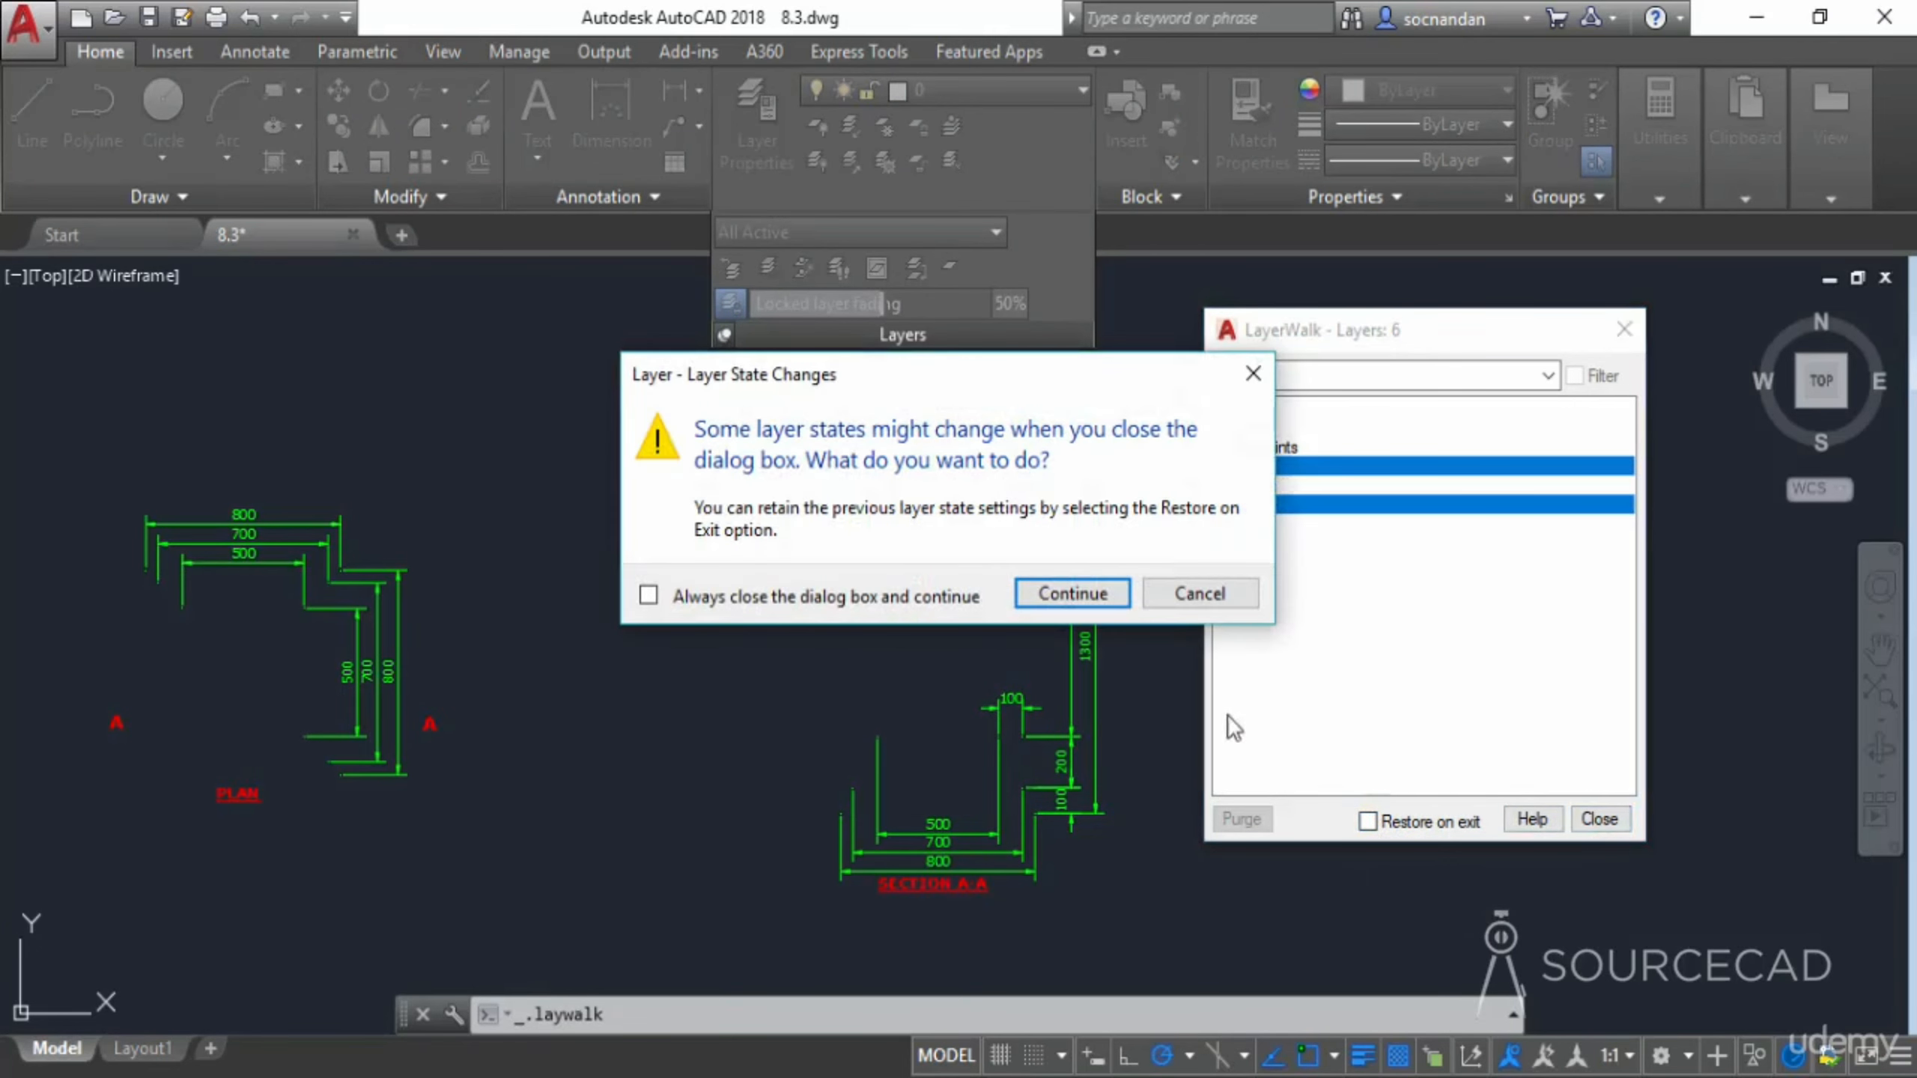
left_click(1051, 597)
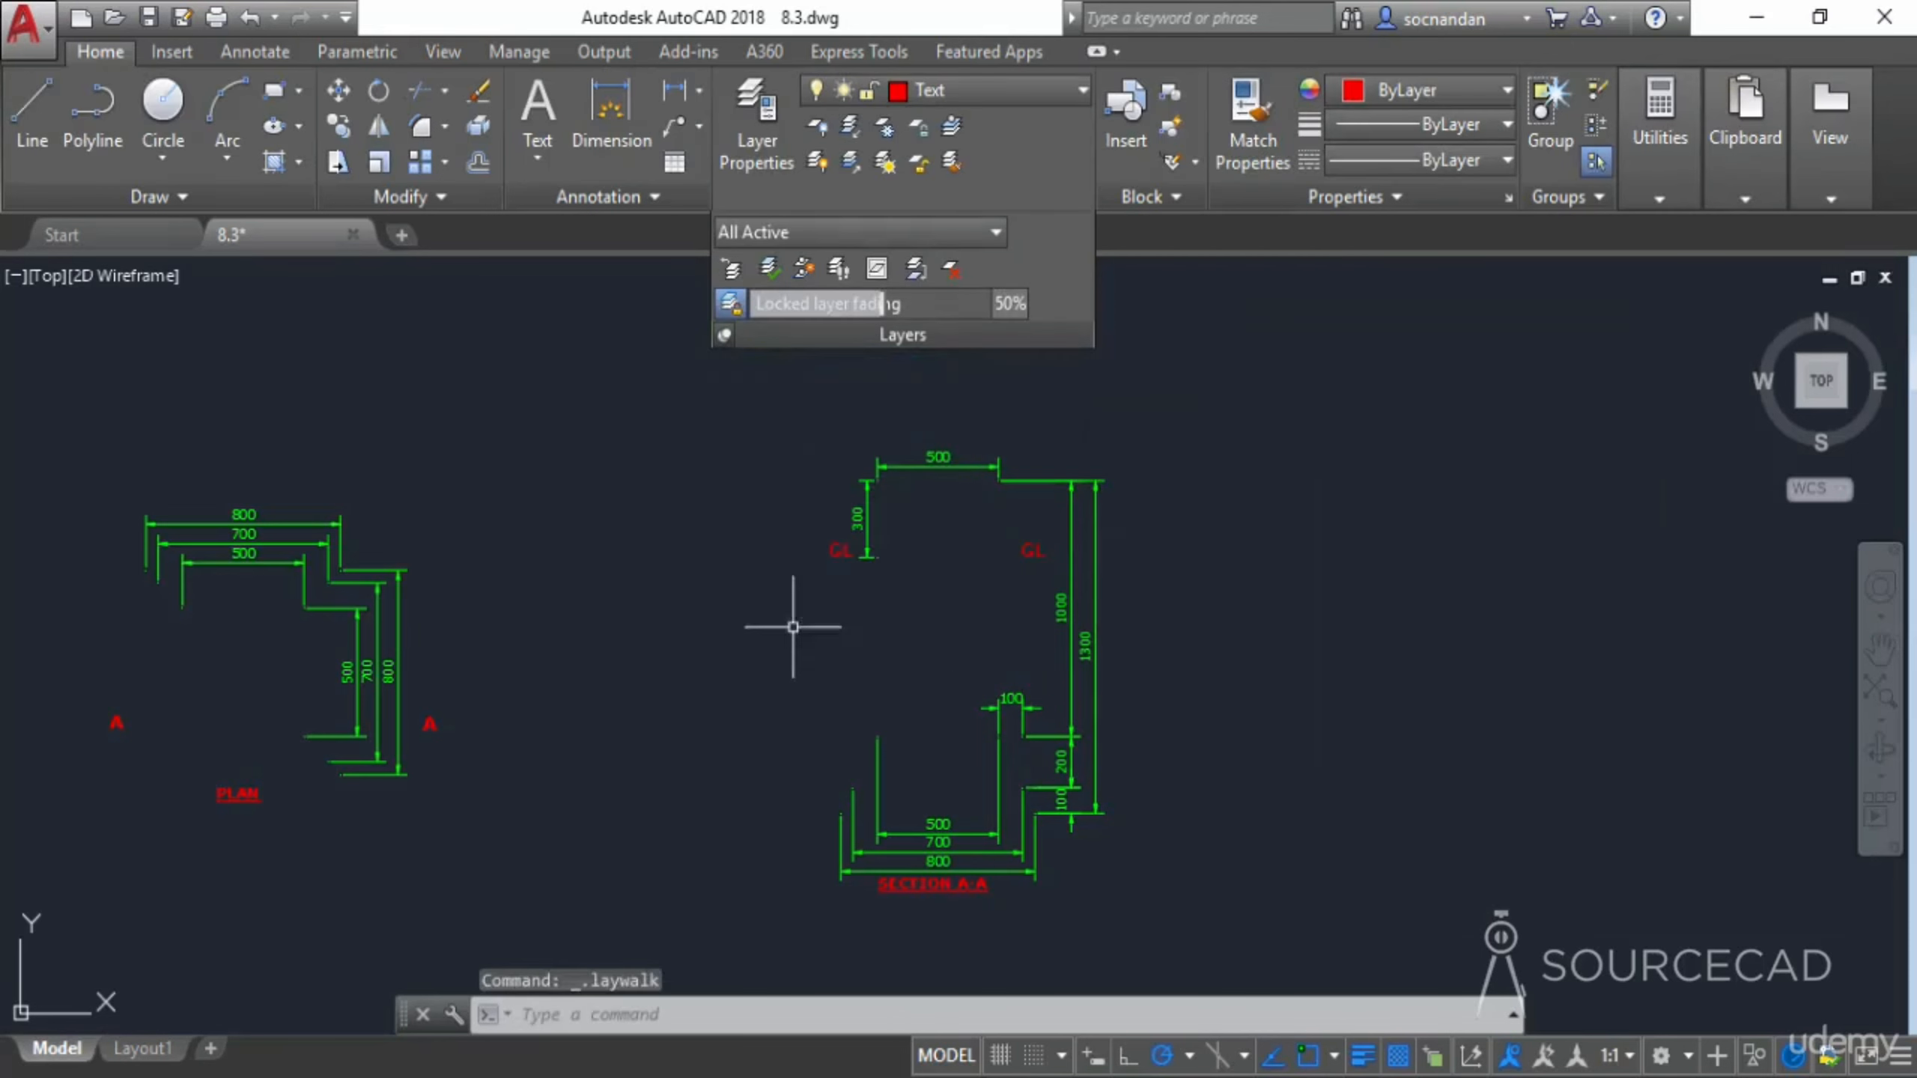
Turn the 0, Cline, Defpoints and Hatch layers back on
middle_click_drag(967, 648, 1223, 622)
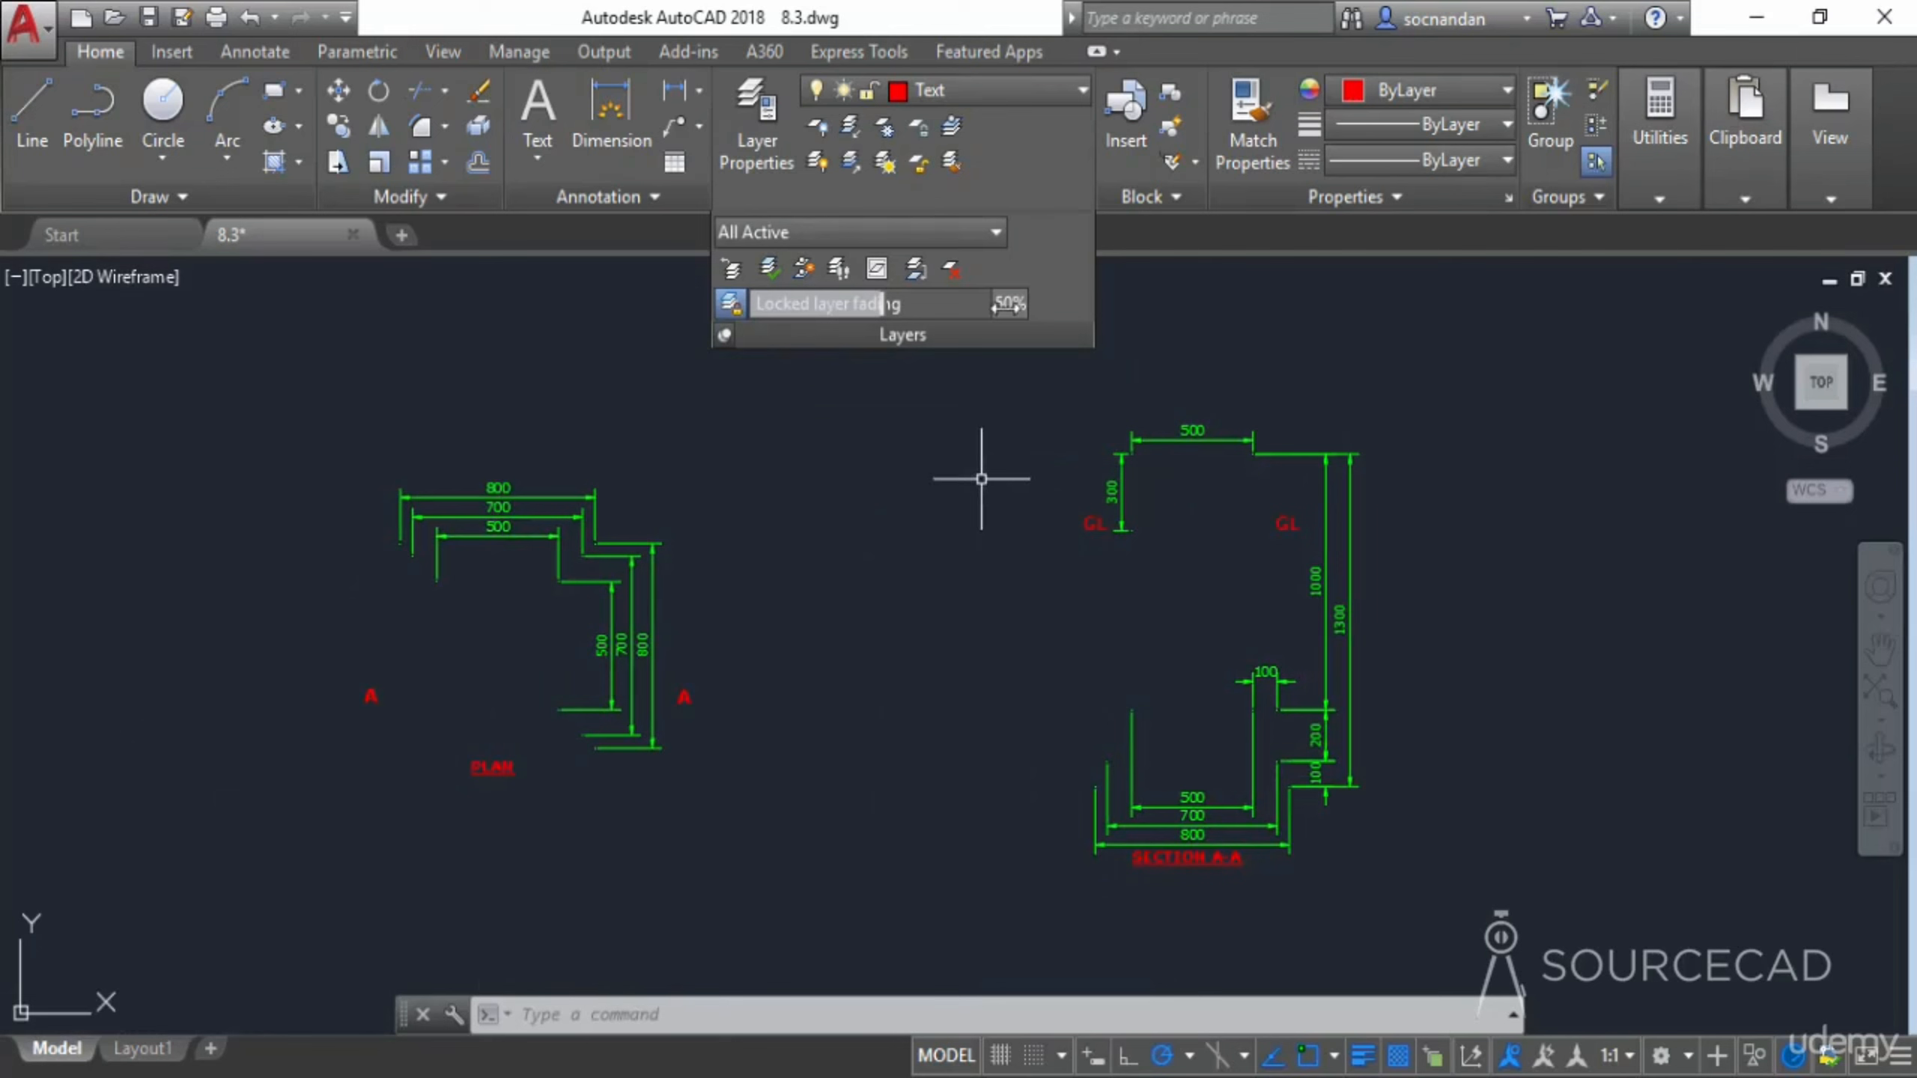
left_click(1030, 94)
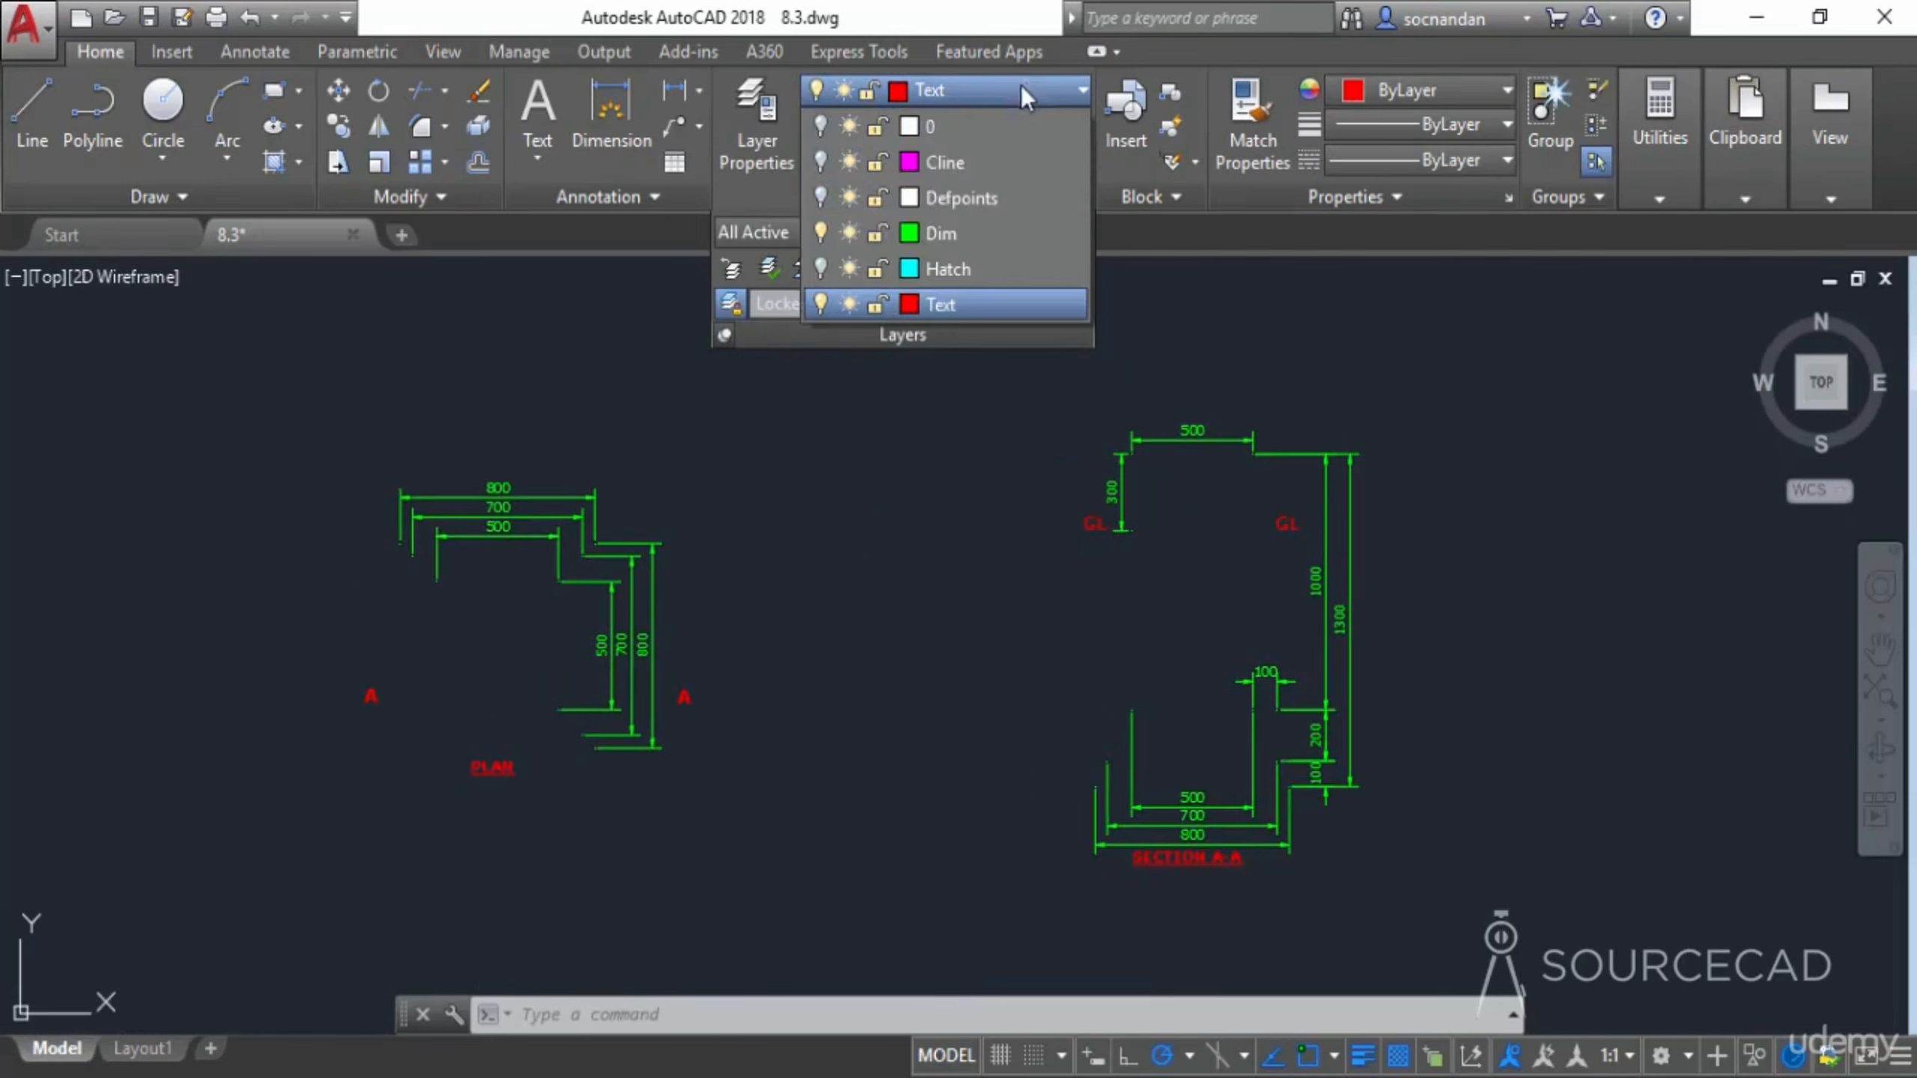
left_click(821, 125)
left_click(820, 162)
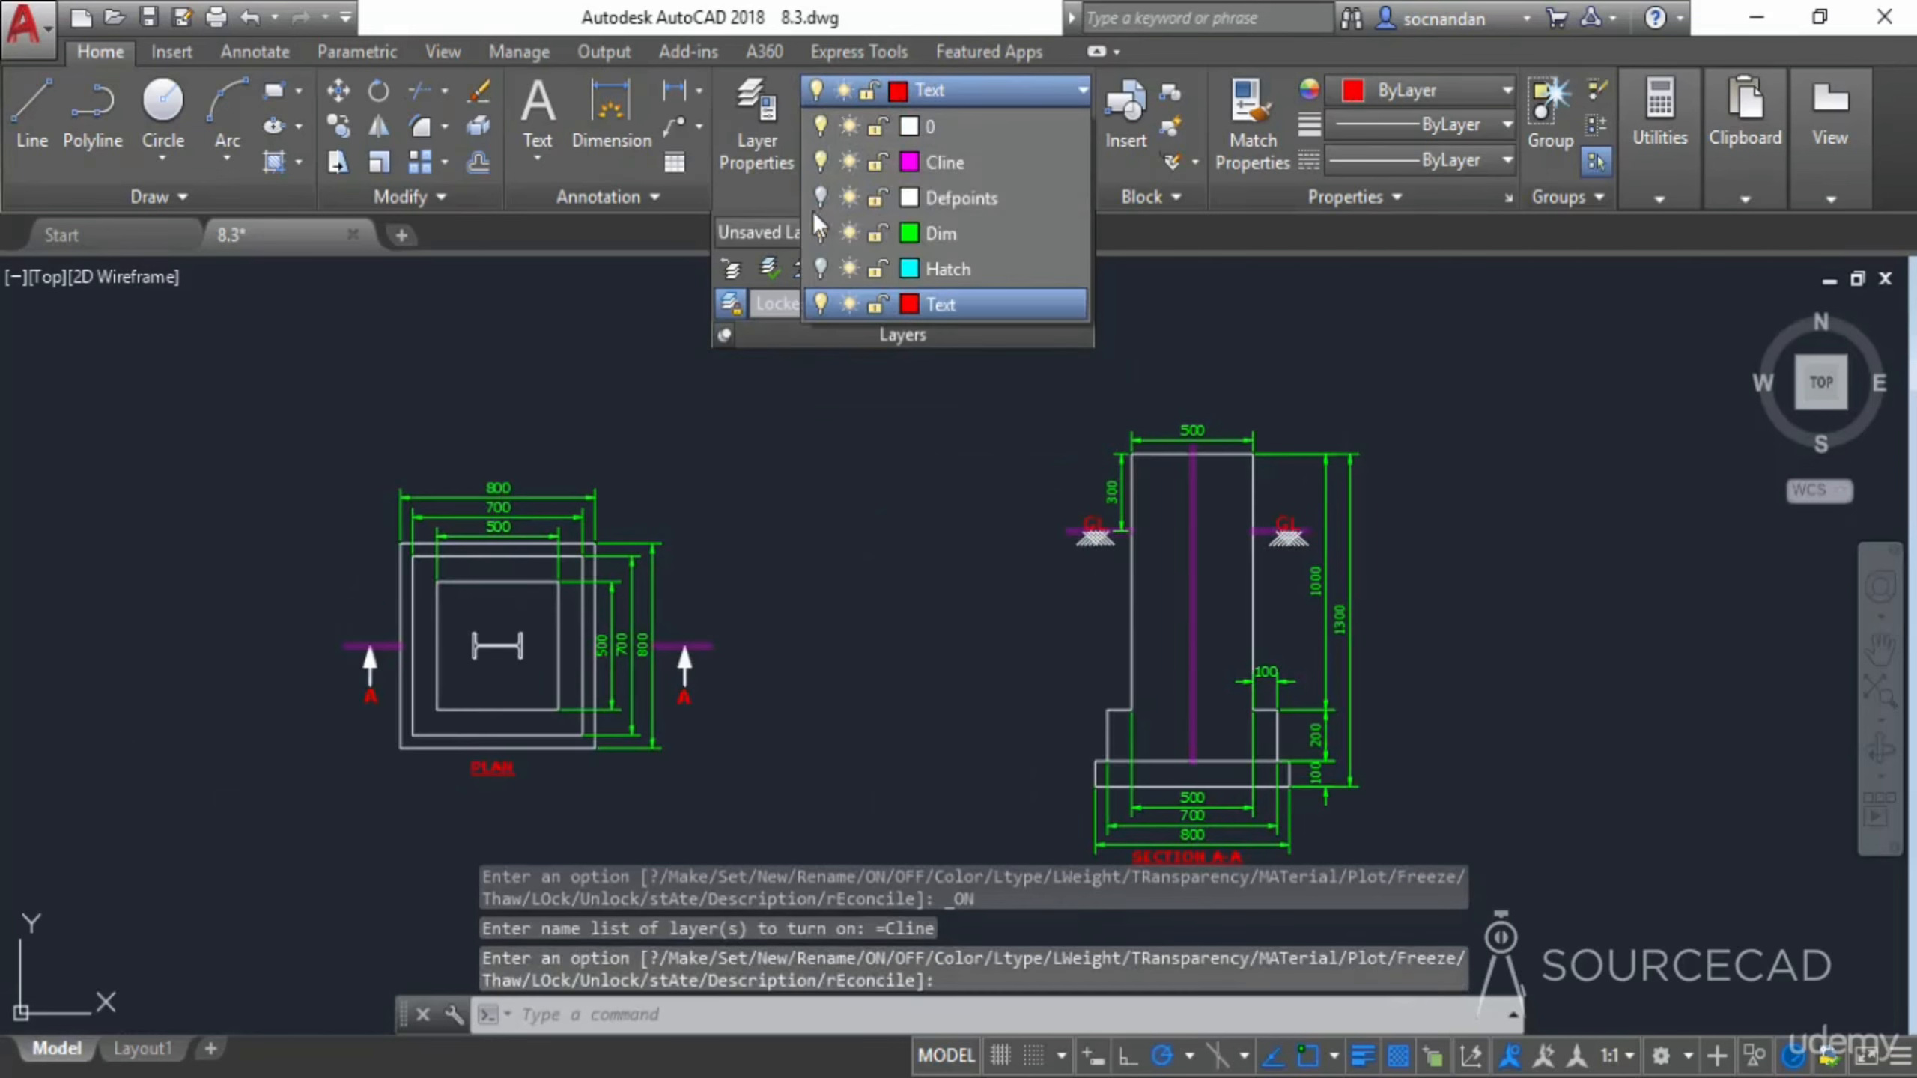
left_click(821, 198)
left_click(821, 269)
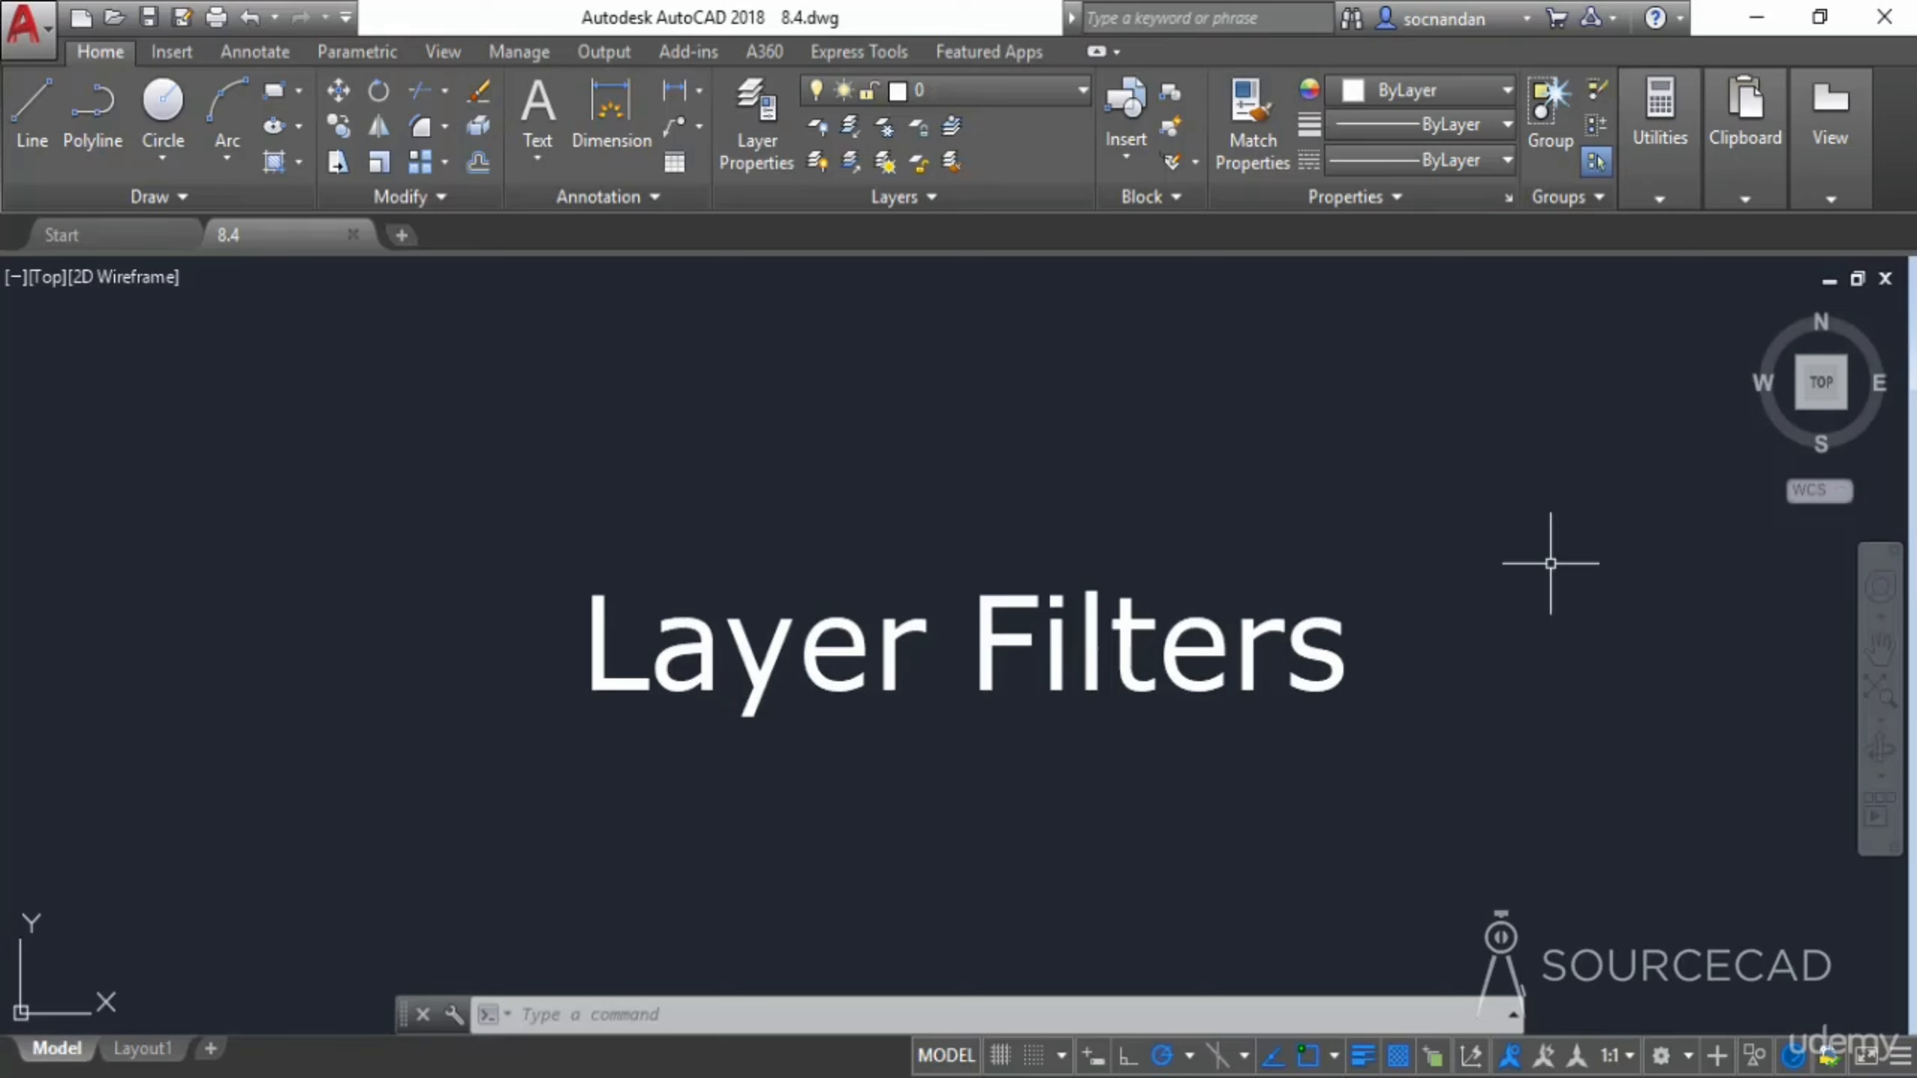
Open the Layer Properties Manager in drawing 8.4, move and widen it to show more columns, and browse its layer list
left_click(764, 152)
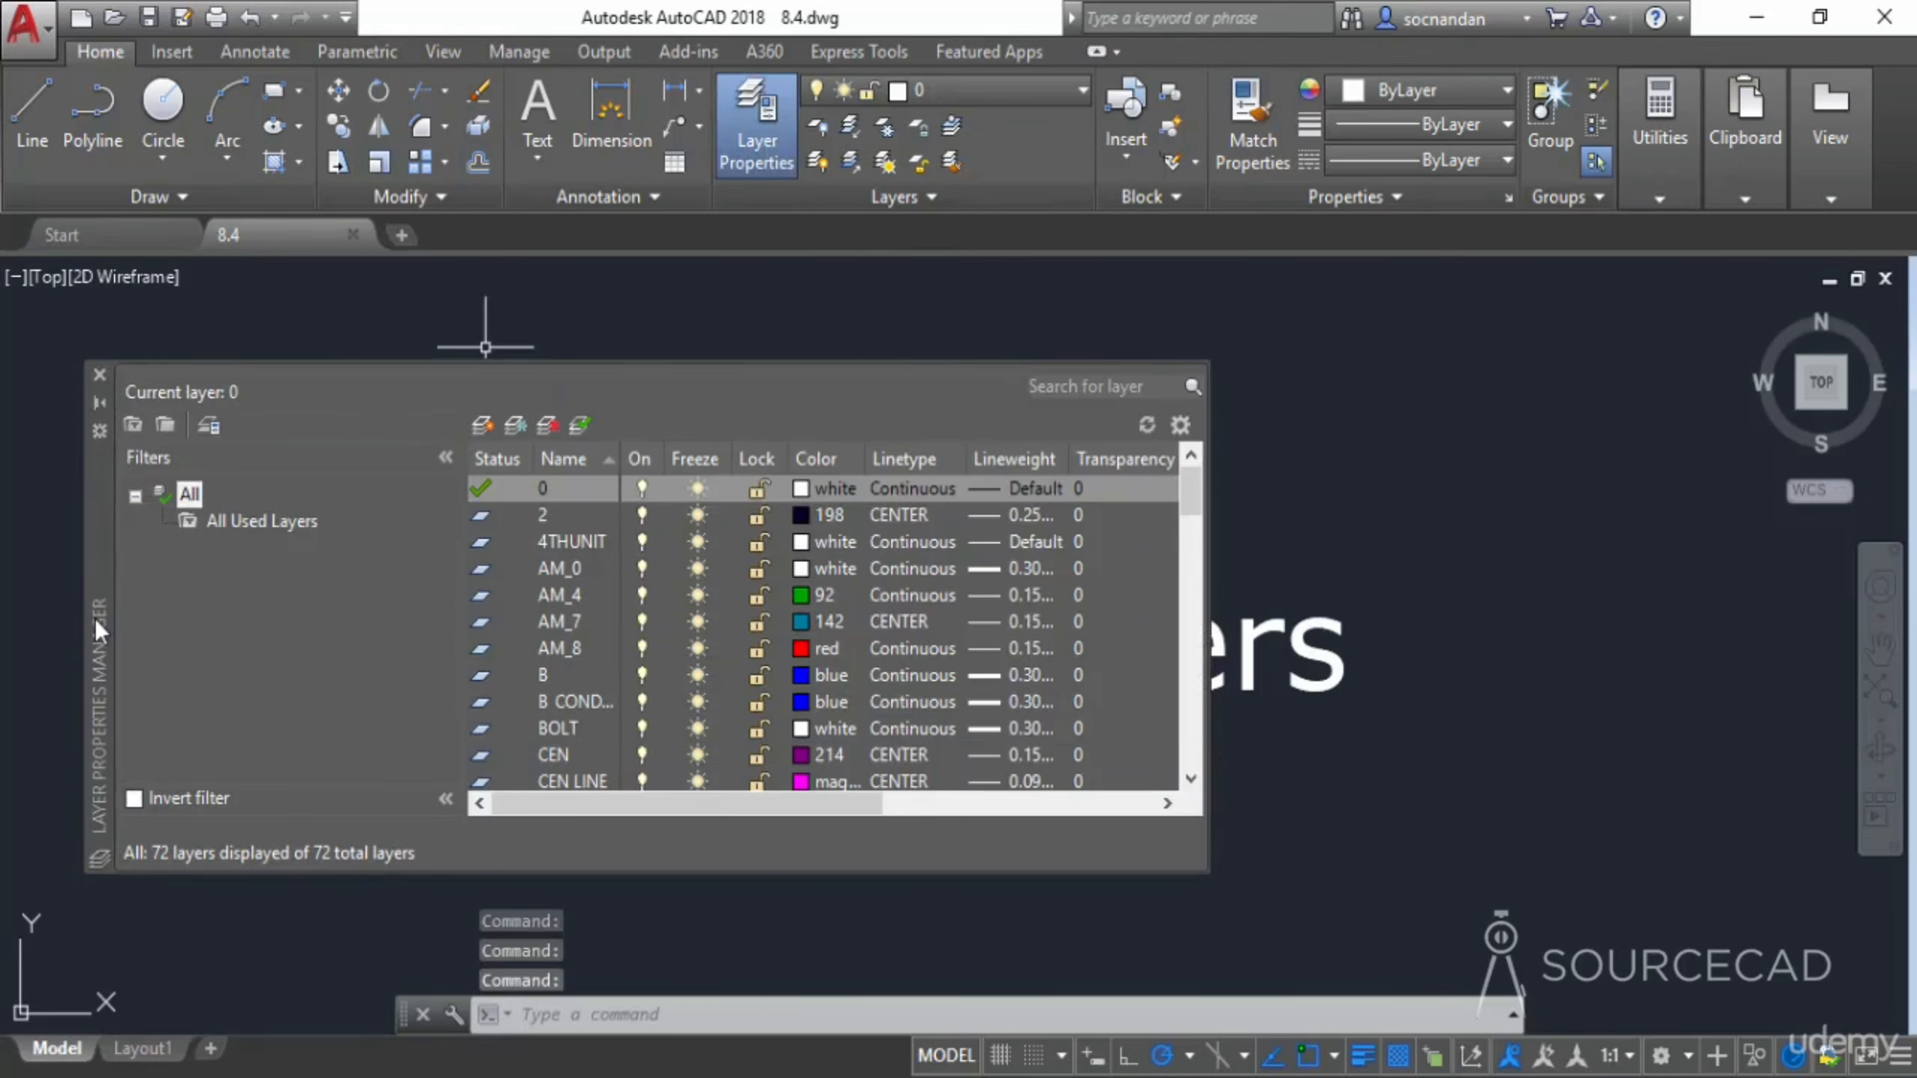
left_click_drag(94, 618, 400, 603)
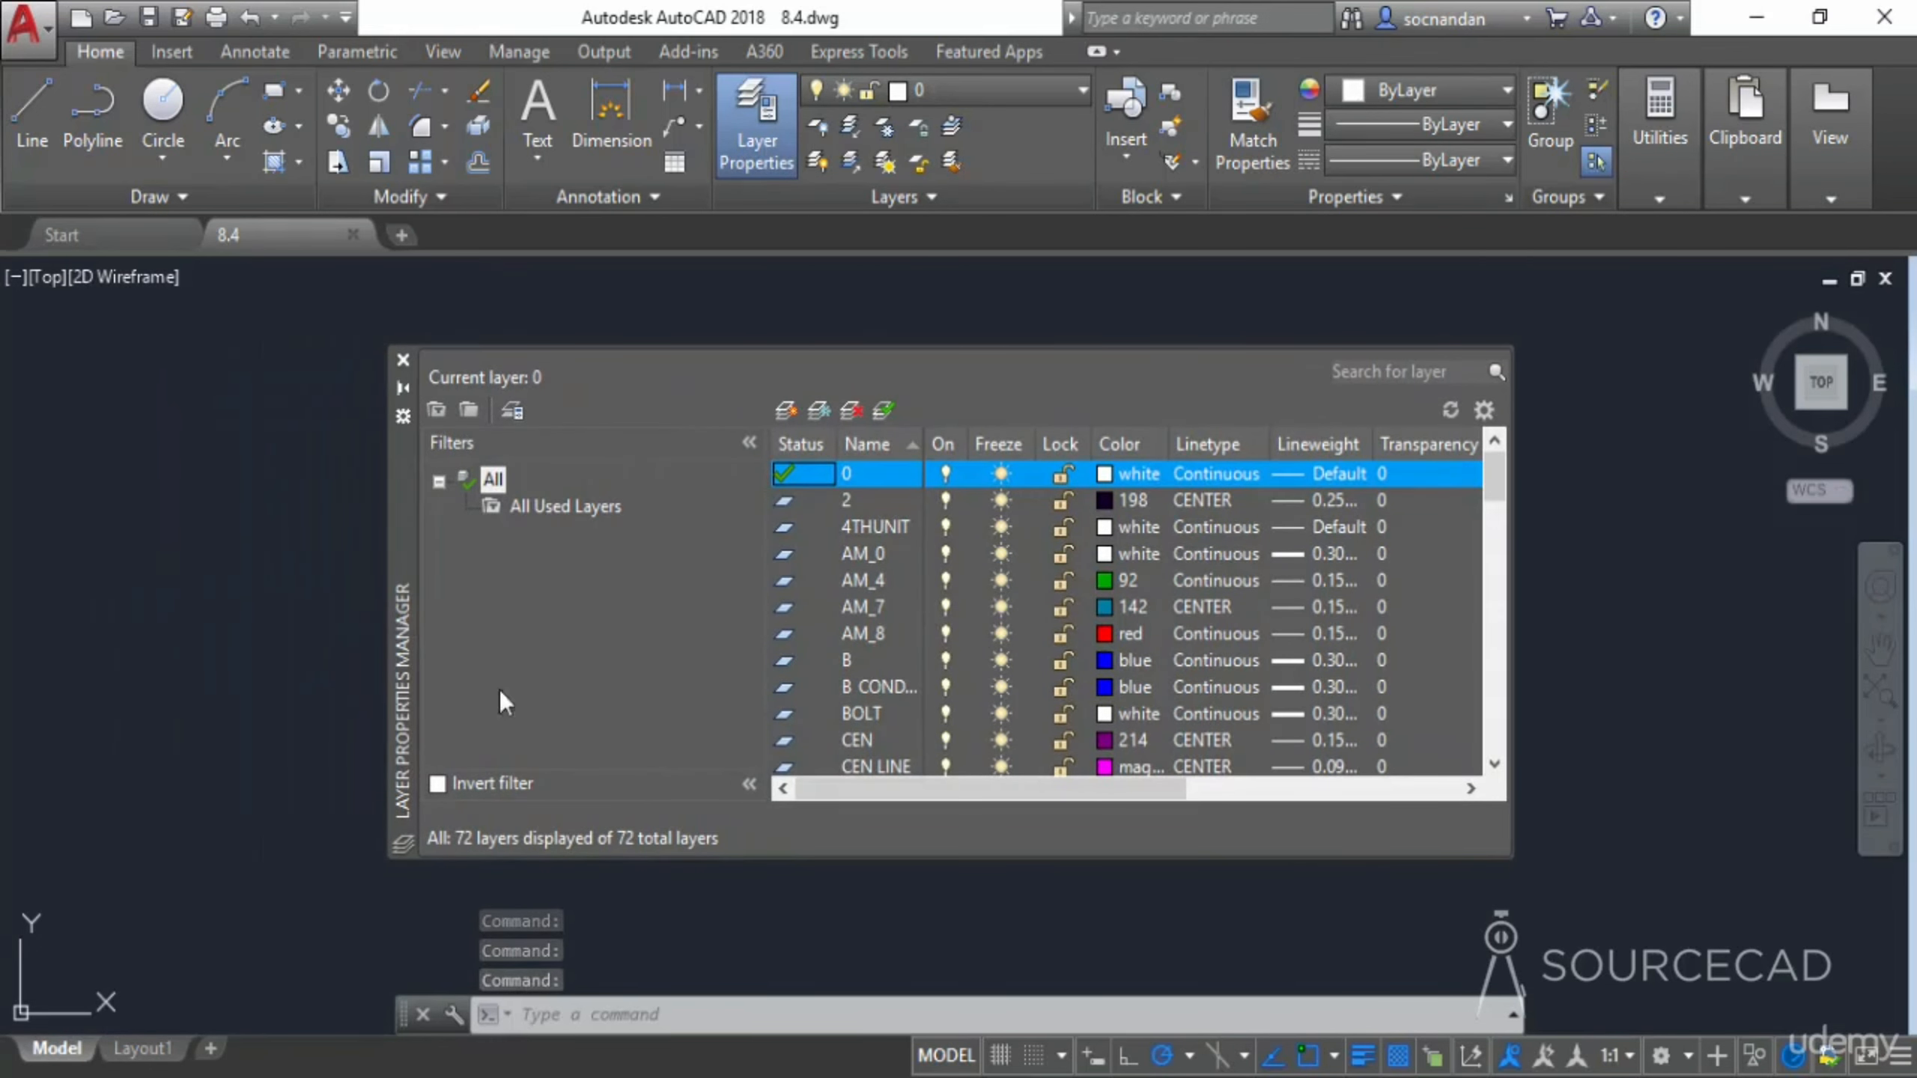
mouse_move(1501, 479)
left_mouse_down()
mouse_move(1498, 495)
mouse_move(1501, 475)
left_mouse_up()
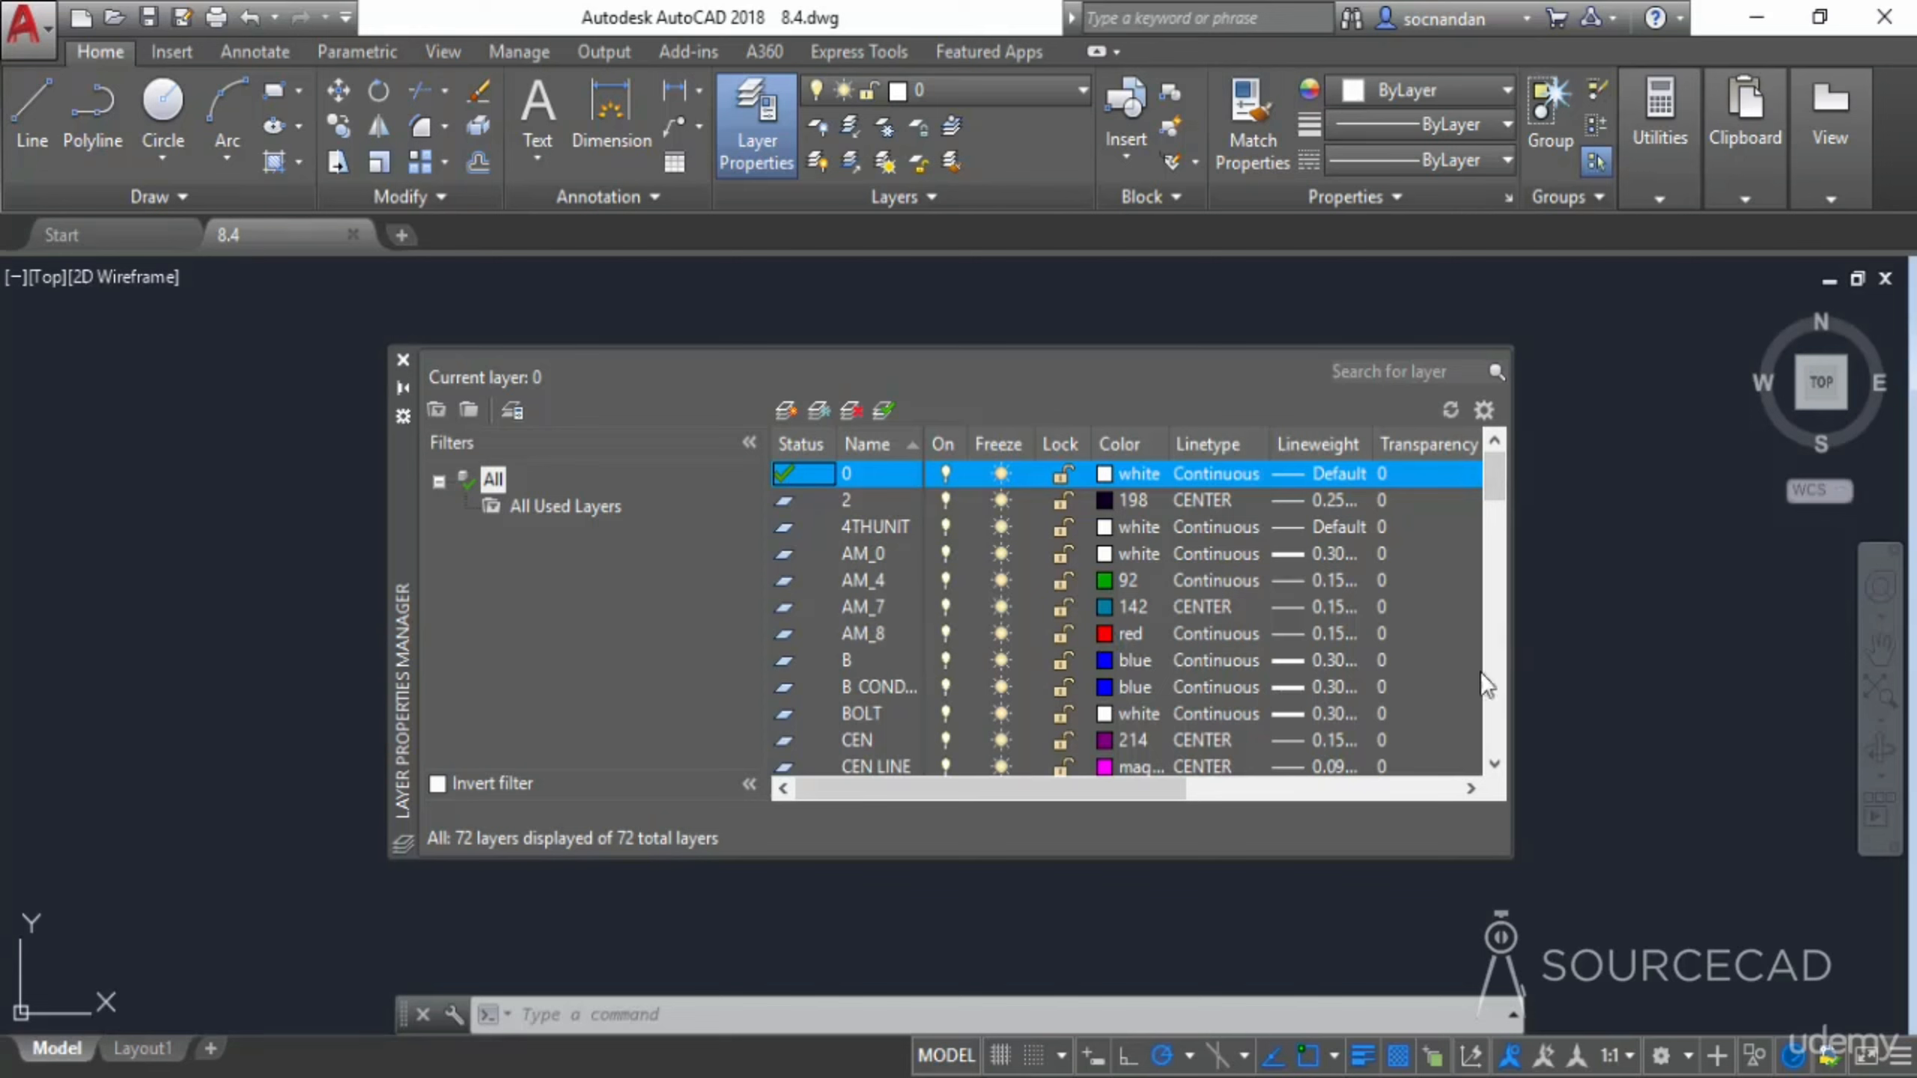
left_click_drag(1512, 633, 1779, 633)
left_click_drag(408, 568, 229, 579)
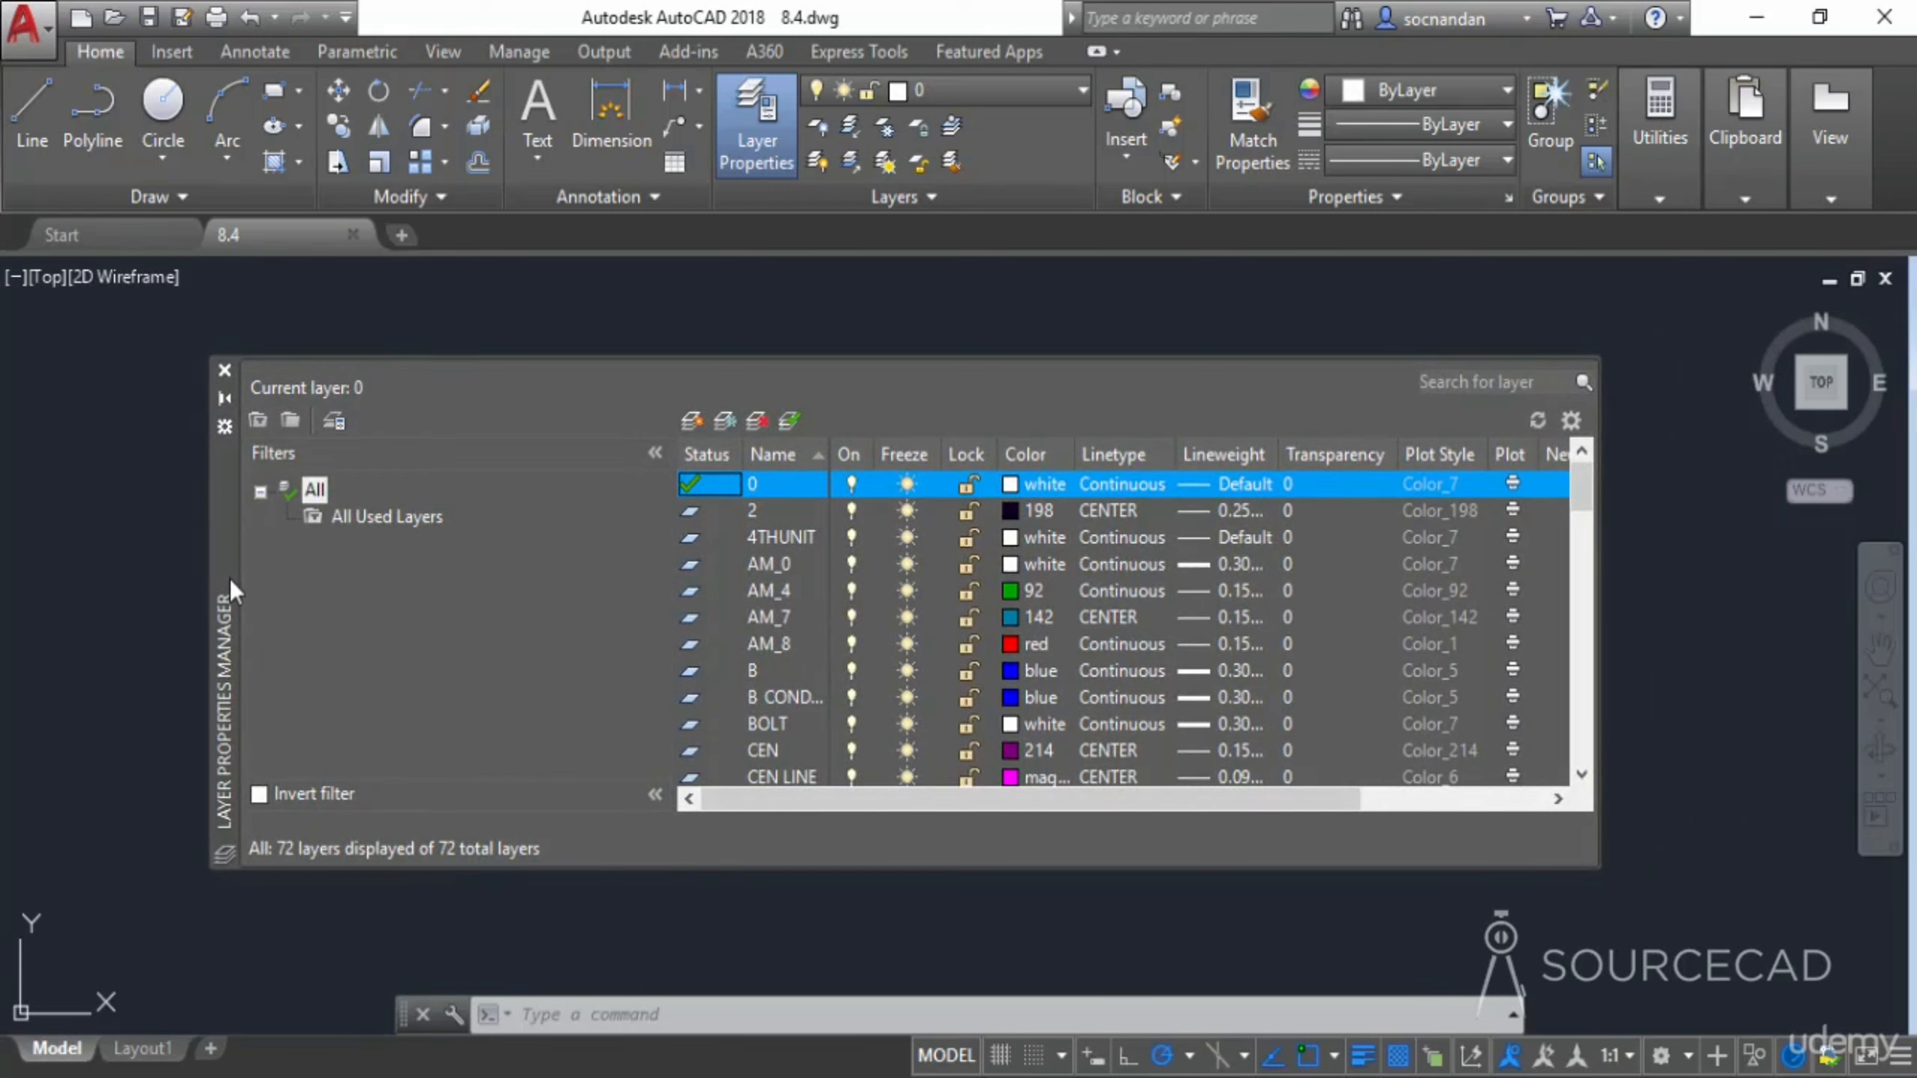
scroll(1060, 627, "down", 7)
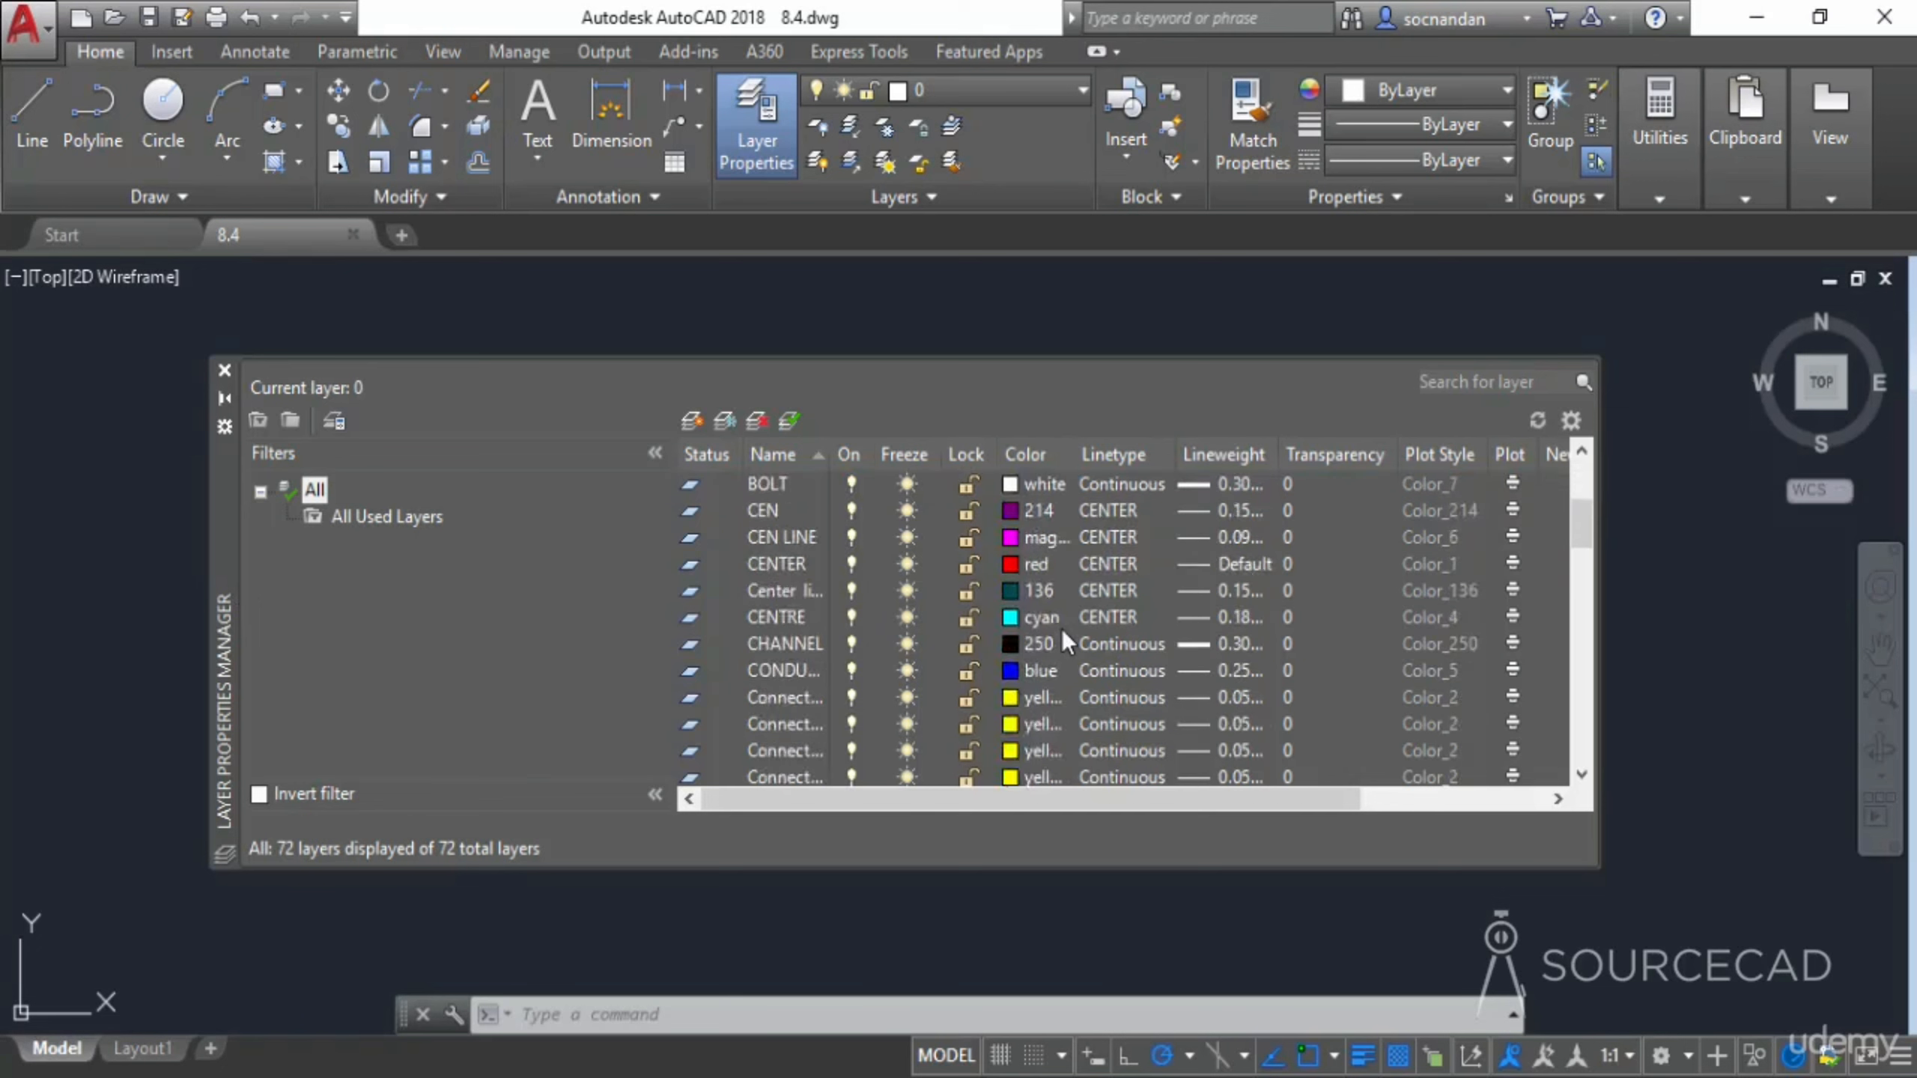
scroll(1065, 642, "down", 4)
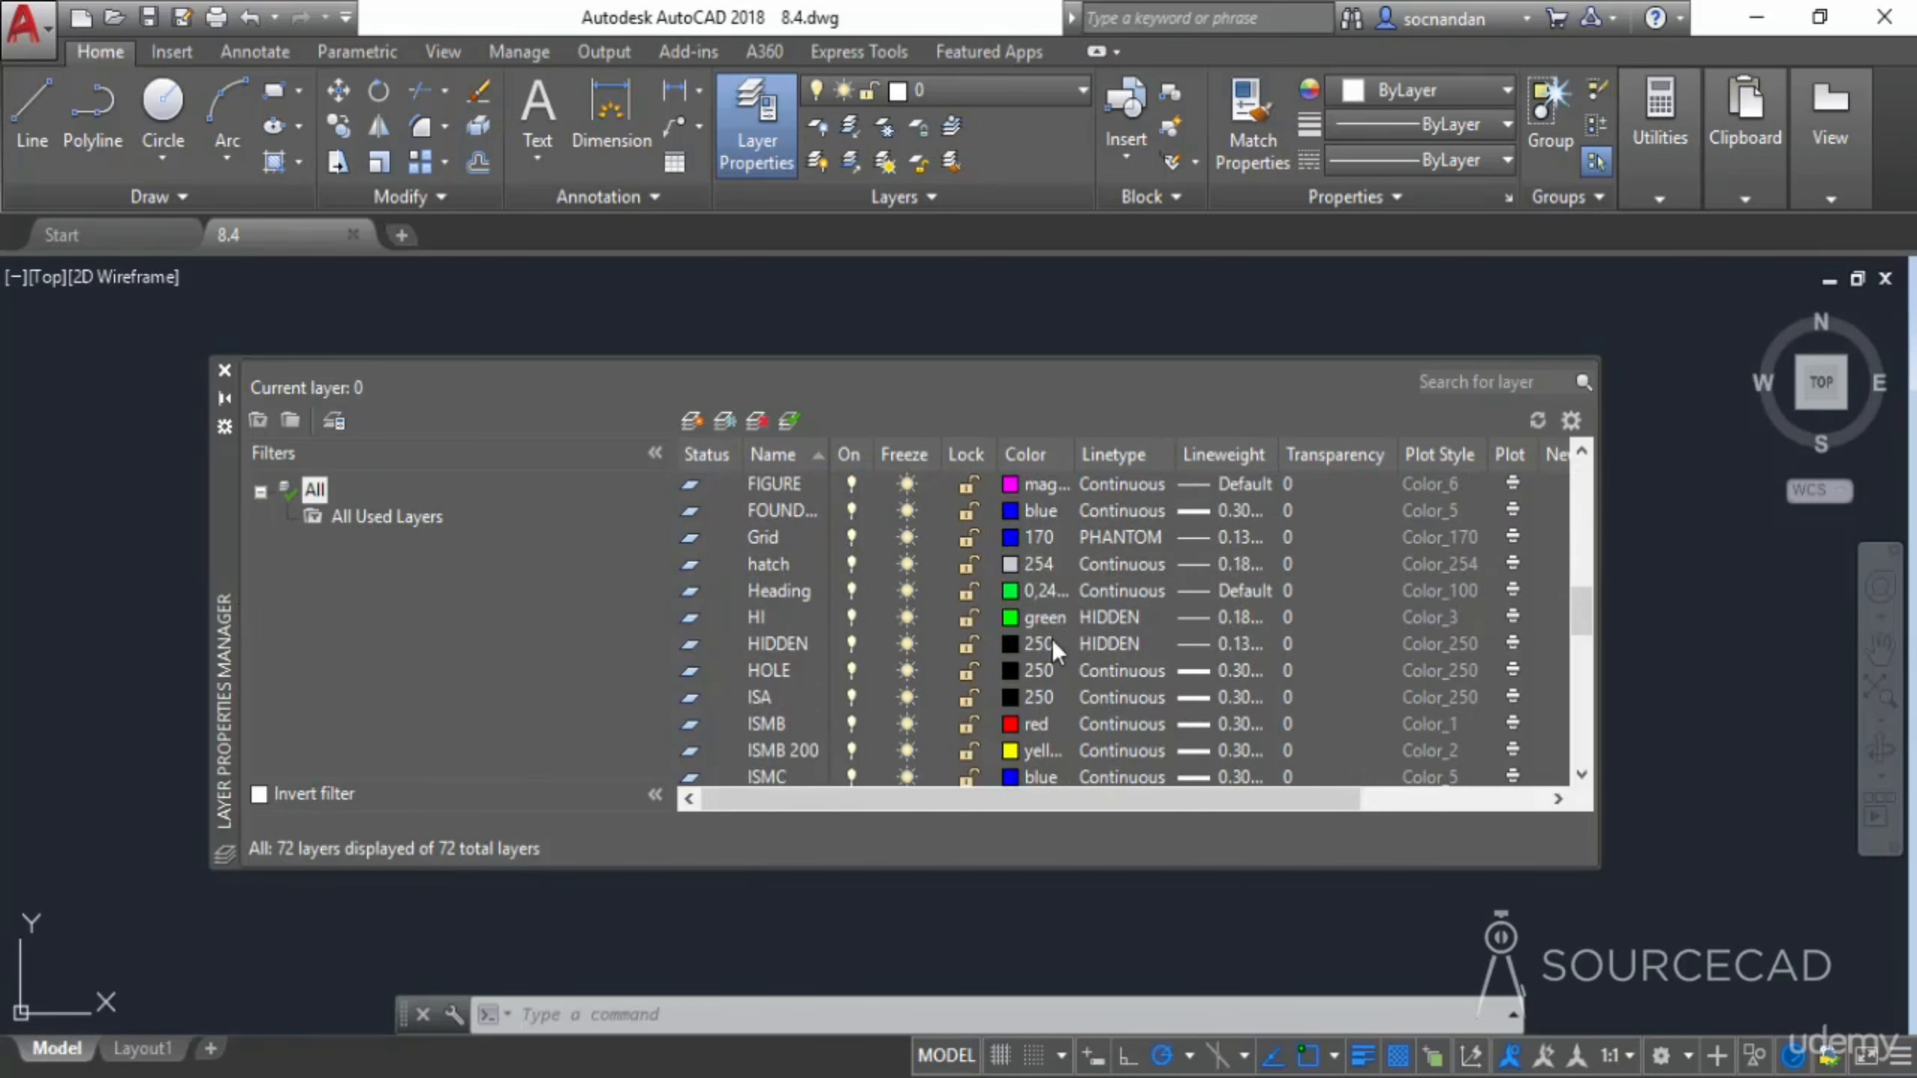
Create a layer property filter named Red filter that lists only layers whose color is red
left_click(257, 420)
type("Red filter")
left_click(951, 453)
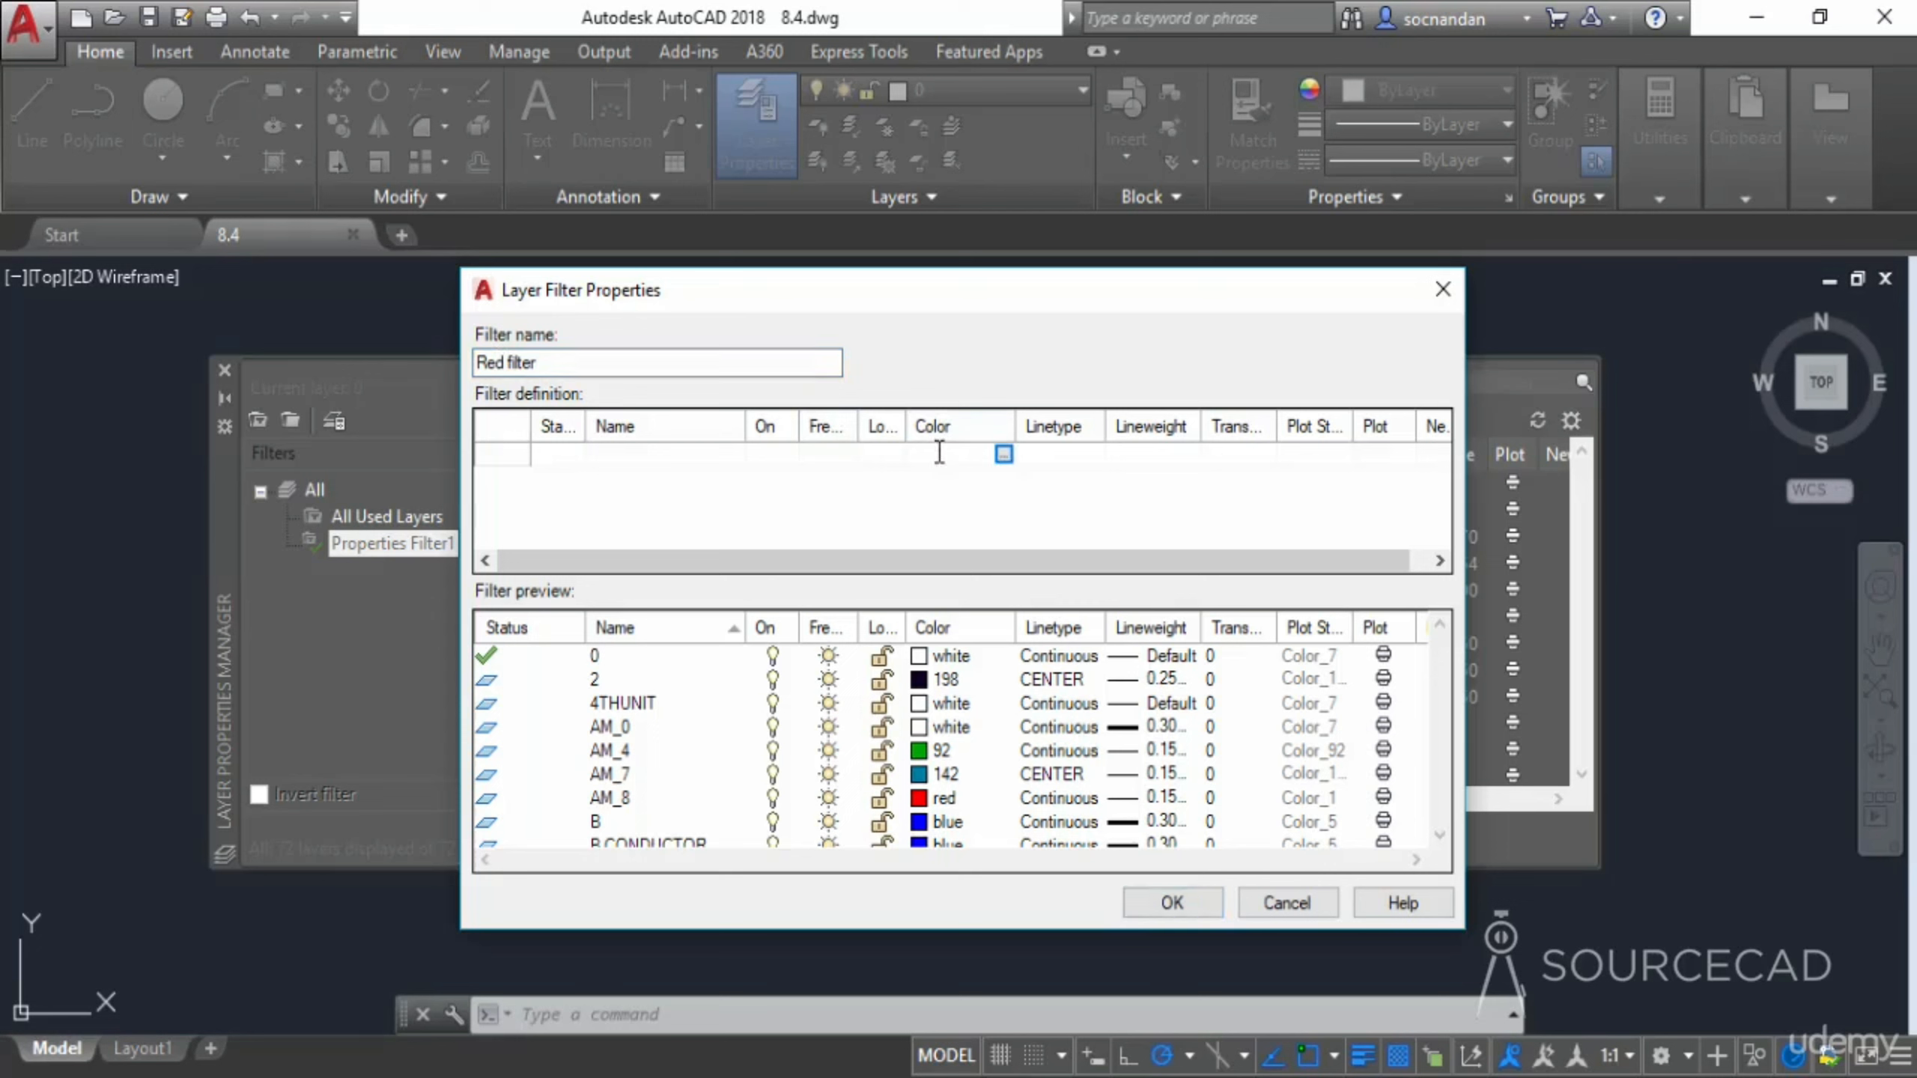
left_click(1004, 455)
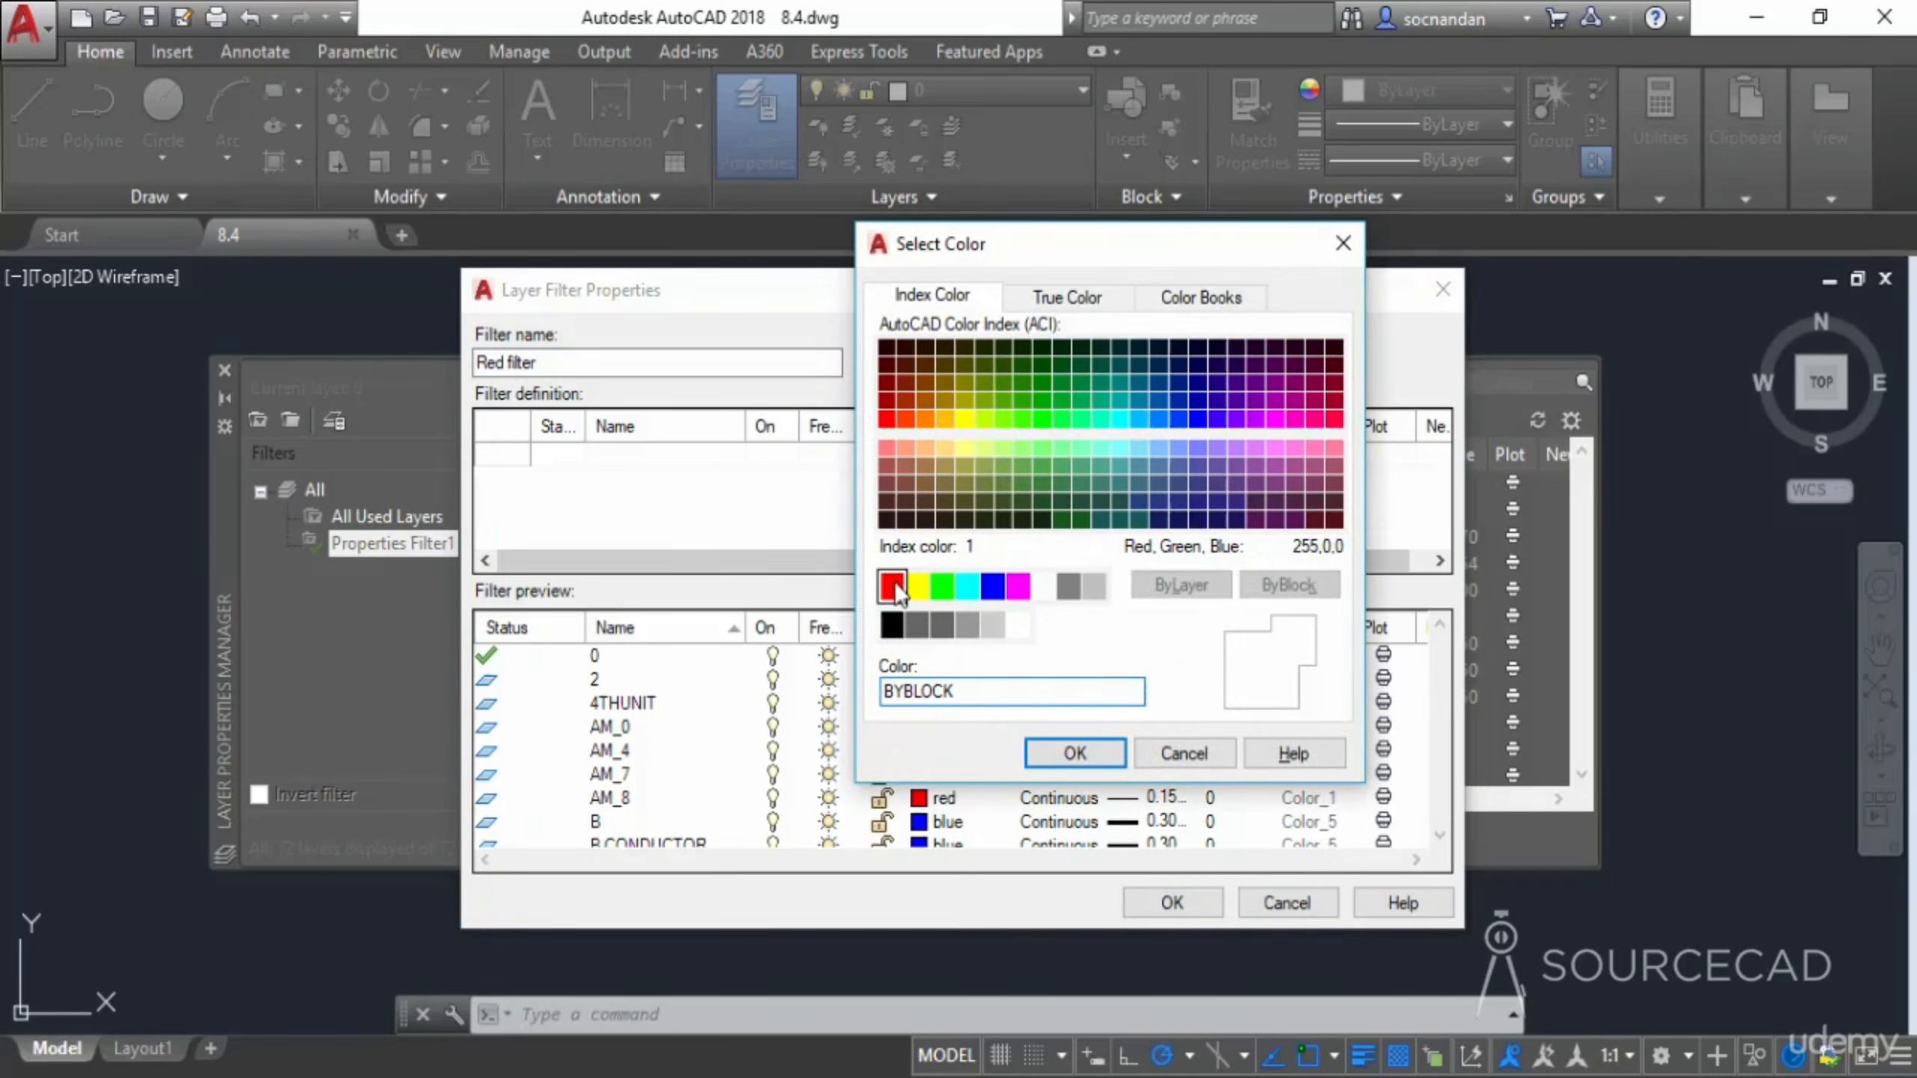
left_click(893, 583)
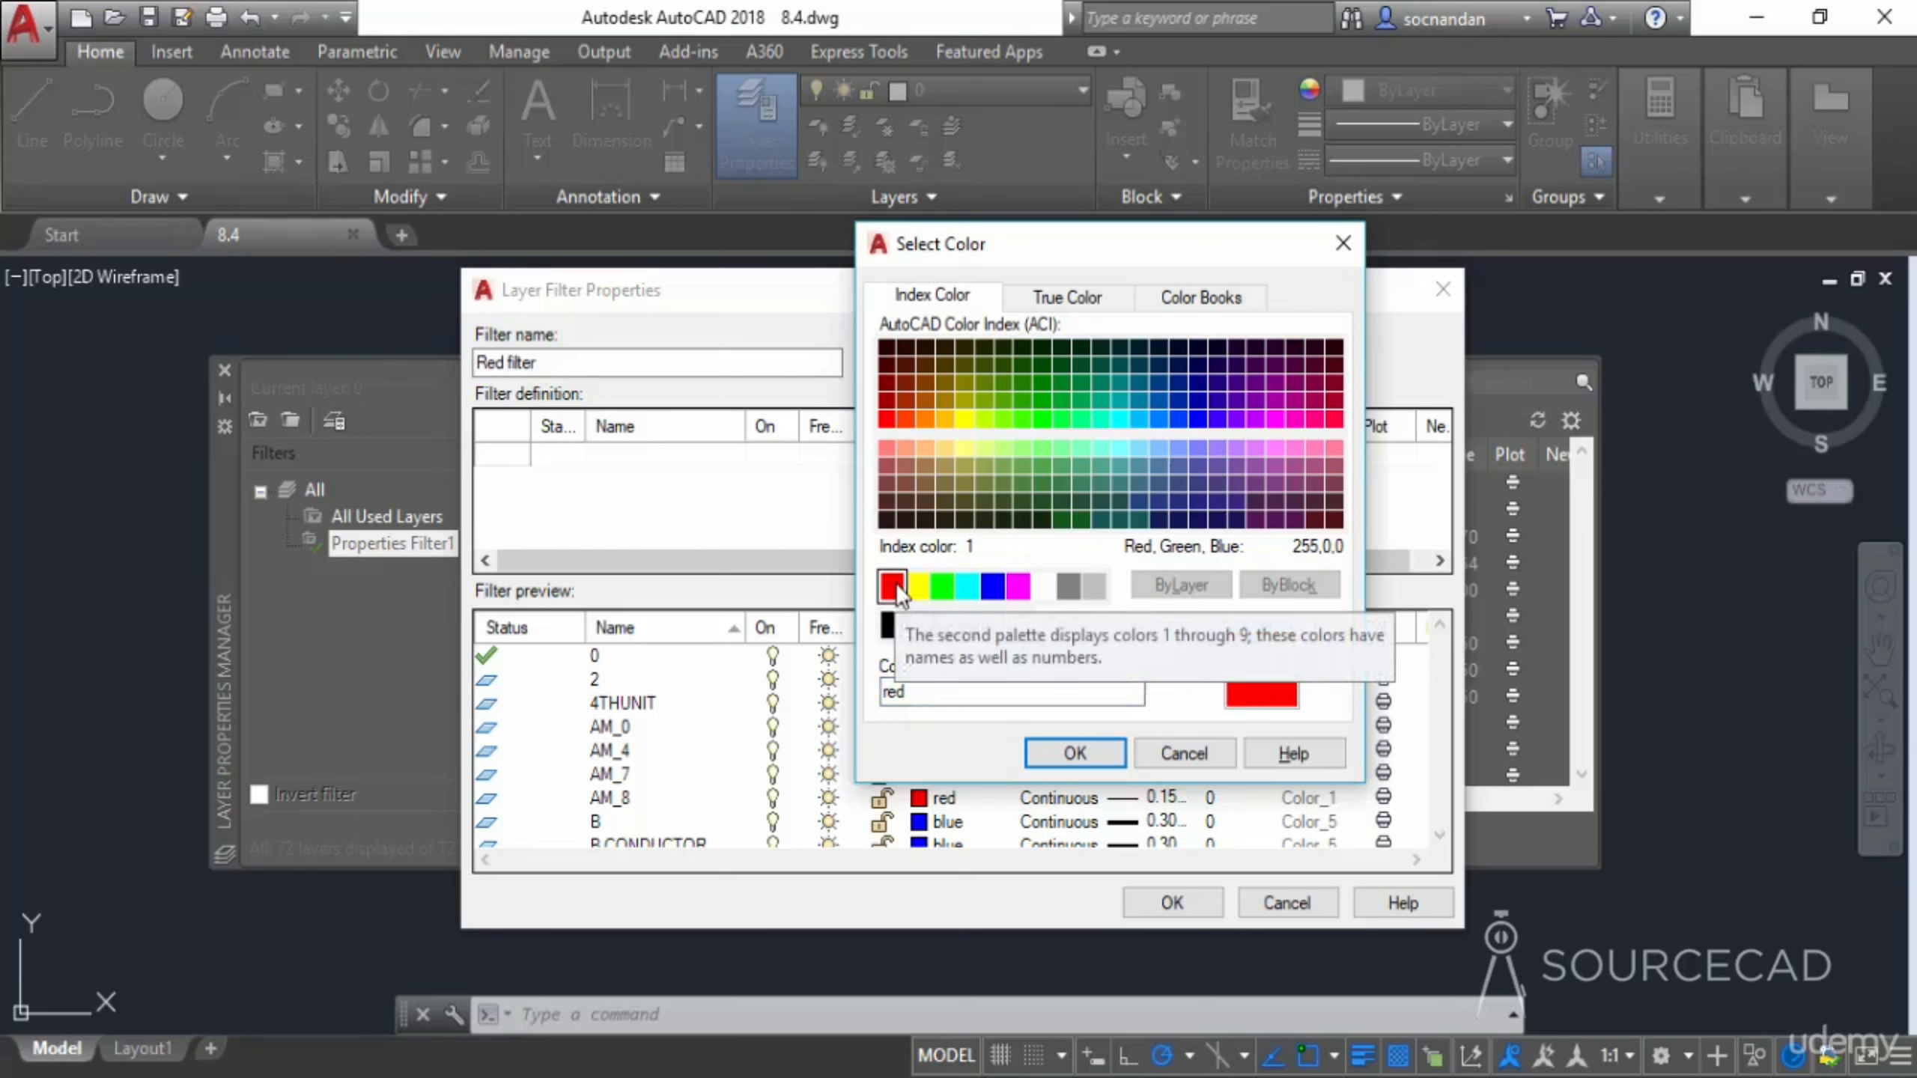
left_click(1073, 754)
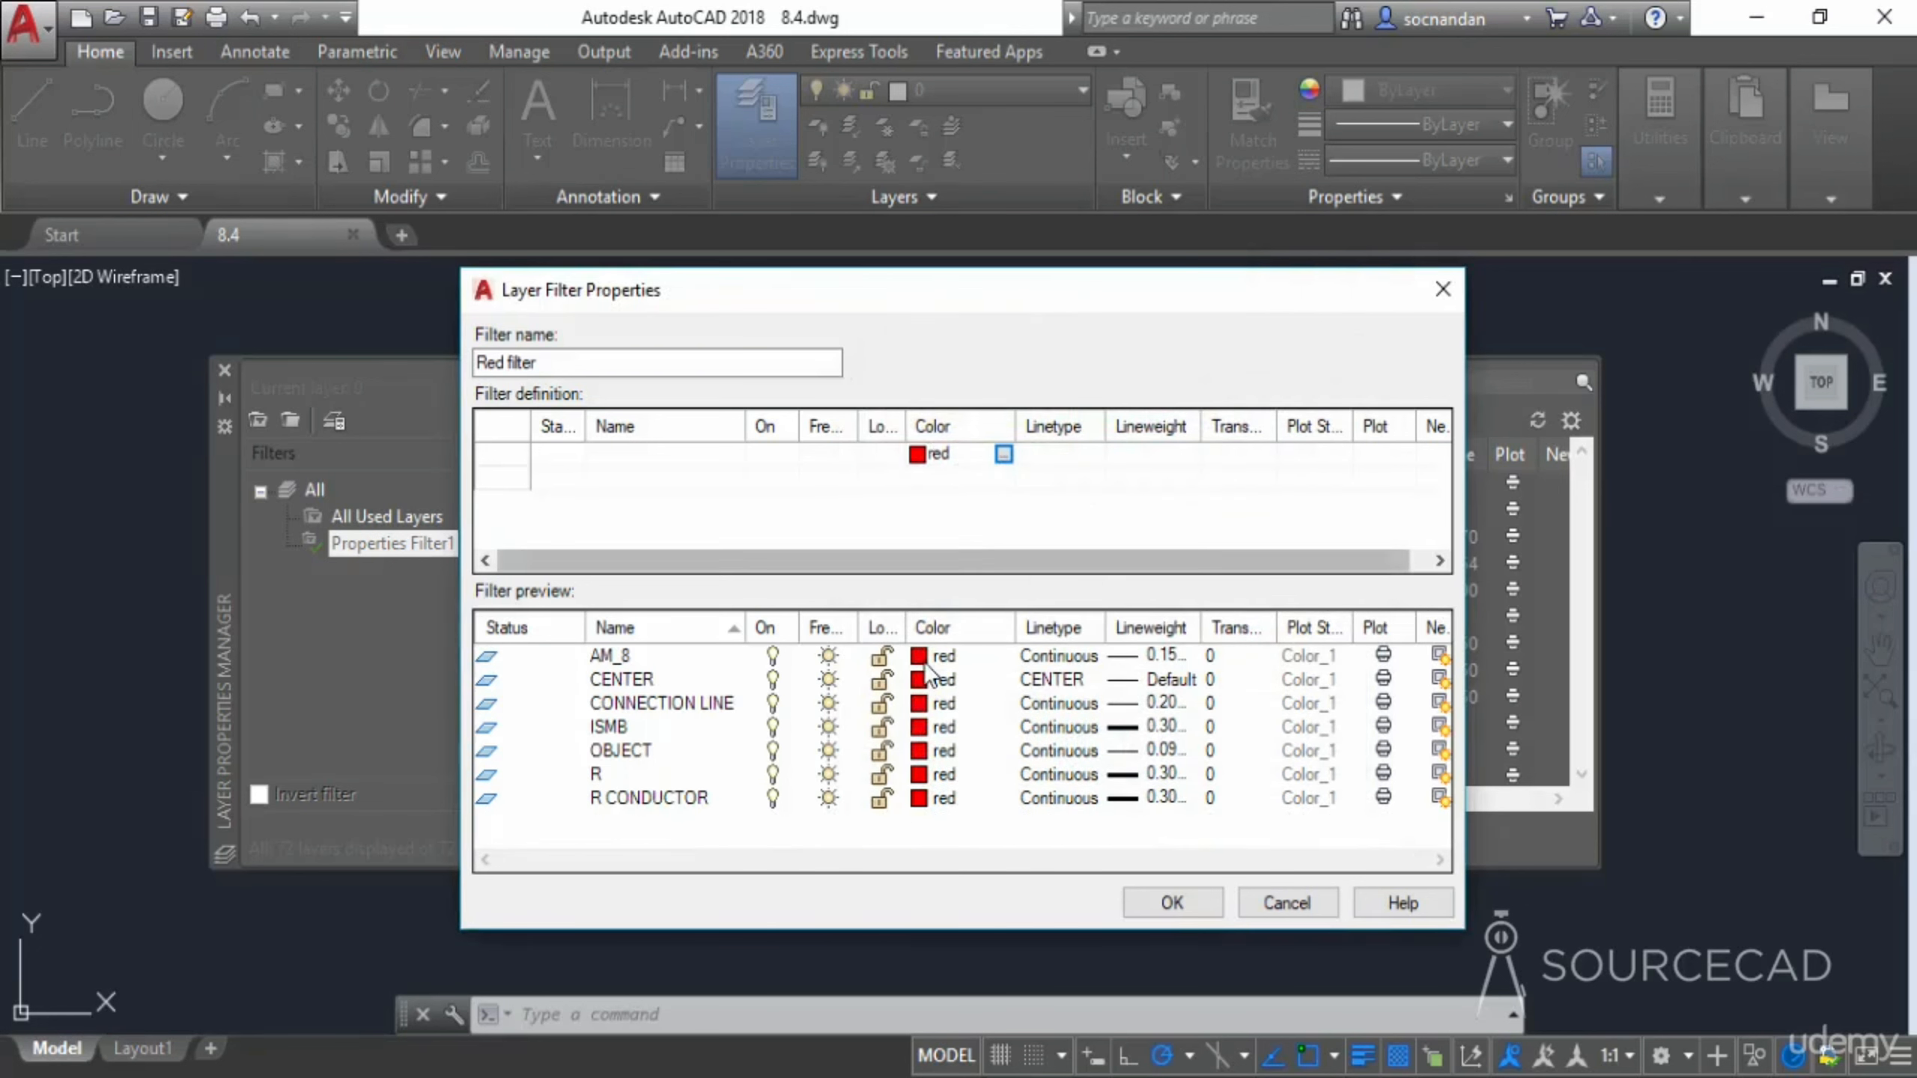
left_click(1173, 904)
List all used layers and turn off the AM_0, BOLT, CT, dim and FANCING layers
left_click(355, 515)
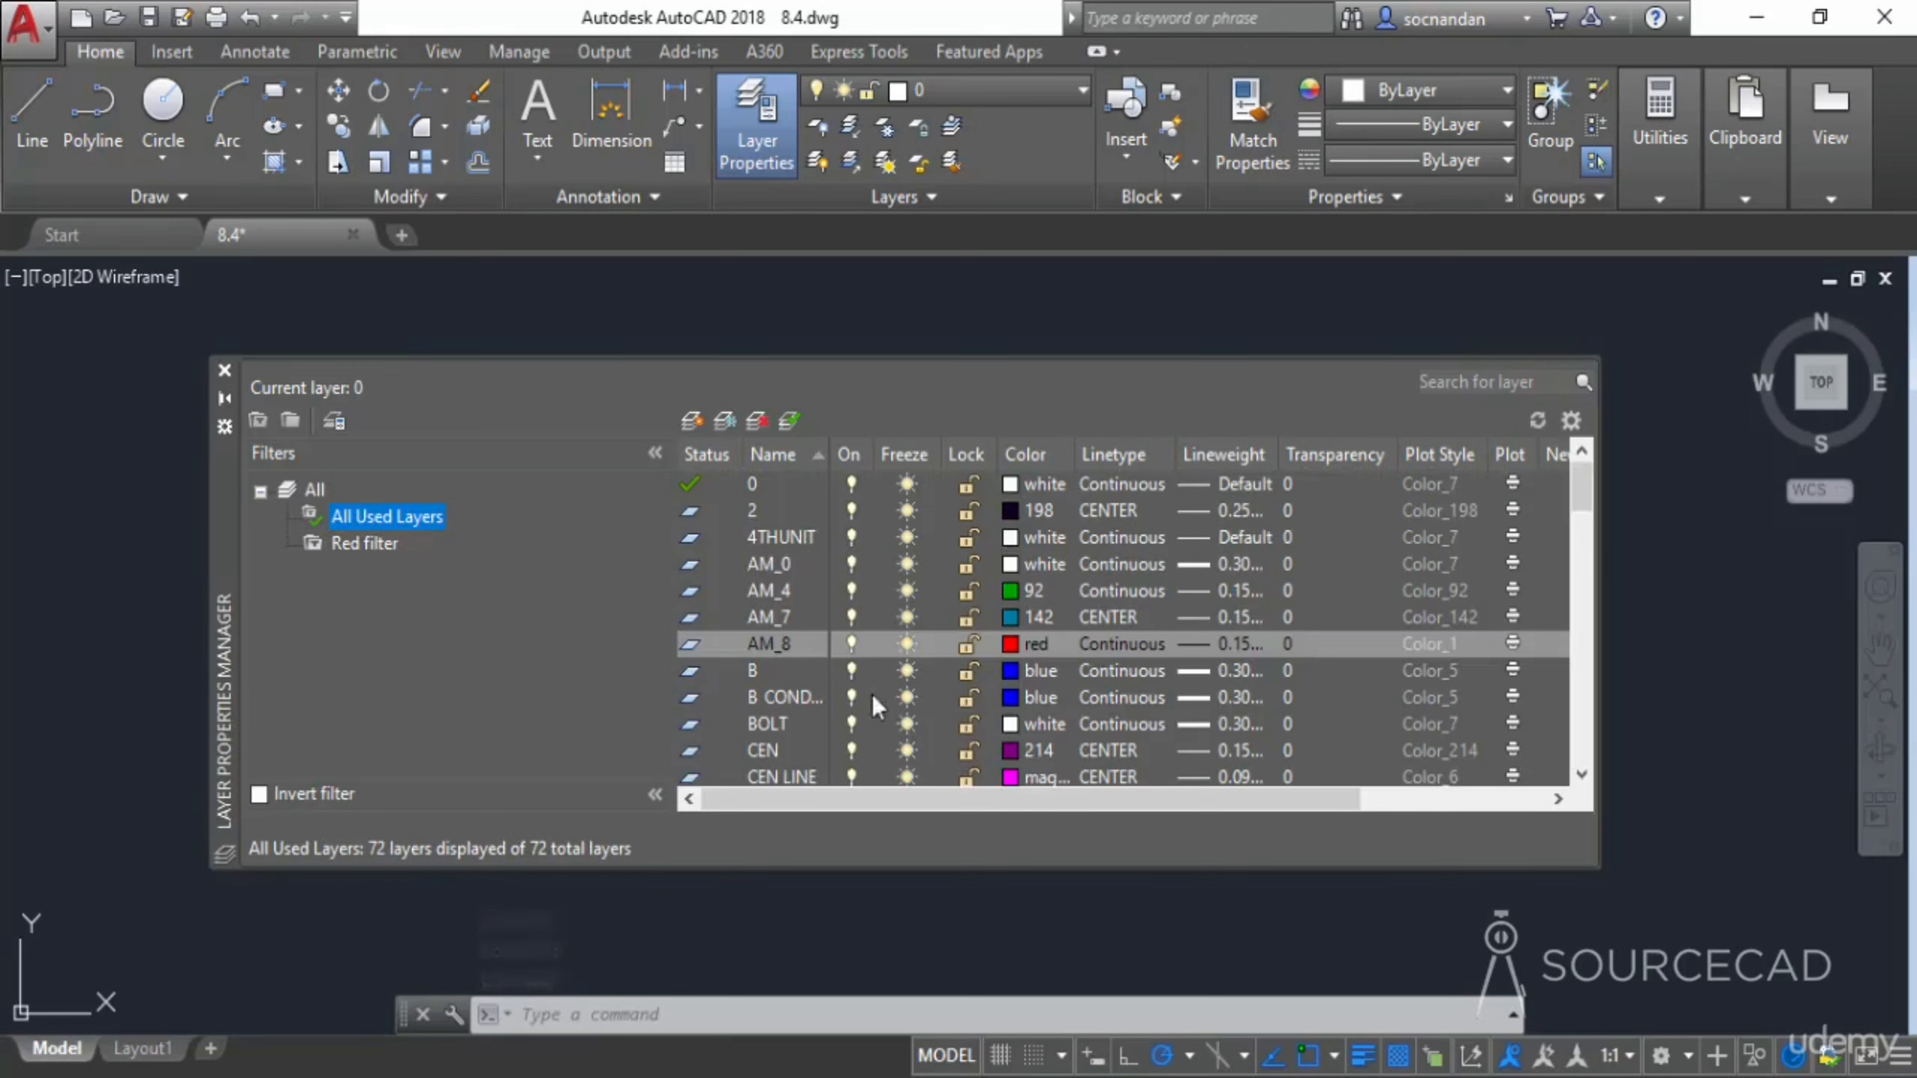
left_click(852, 564)
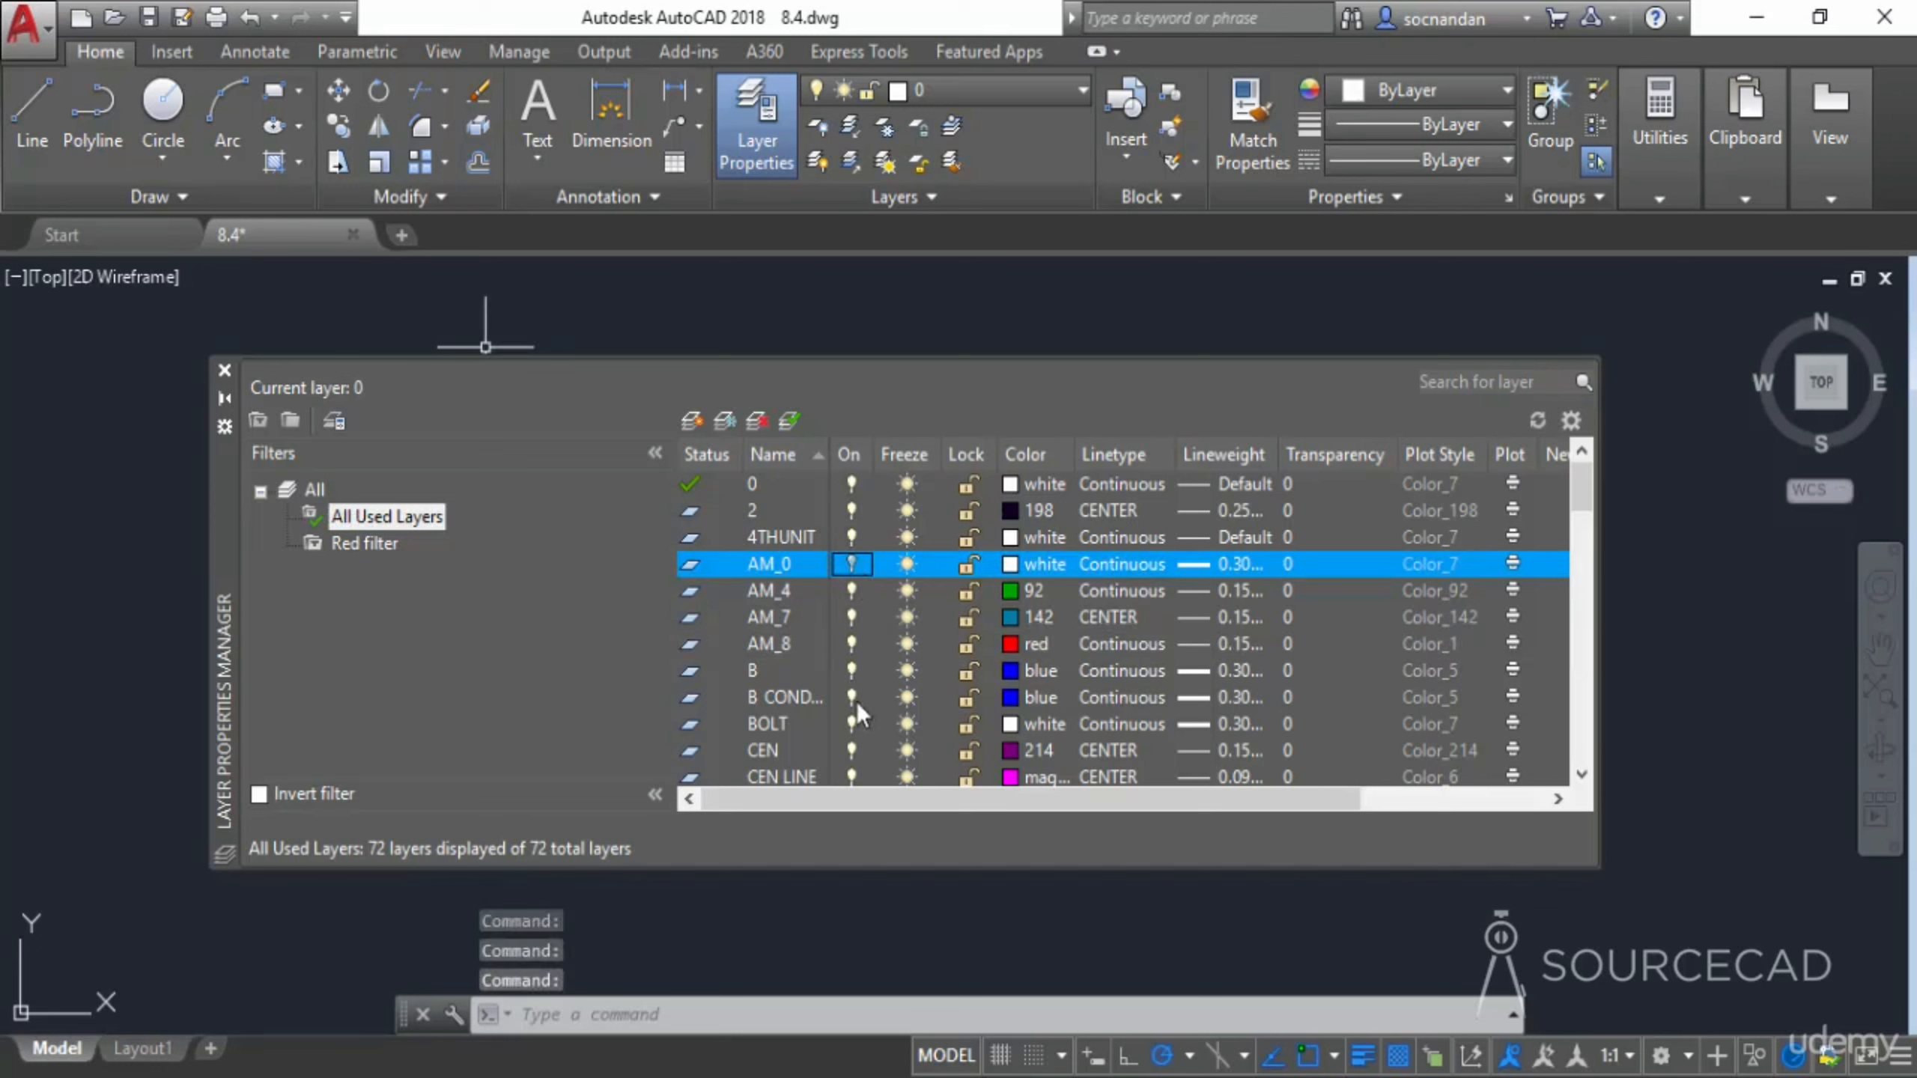
left_click(850, 723)
scroll(861, 718, "down", 4)
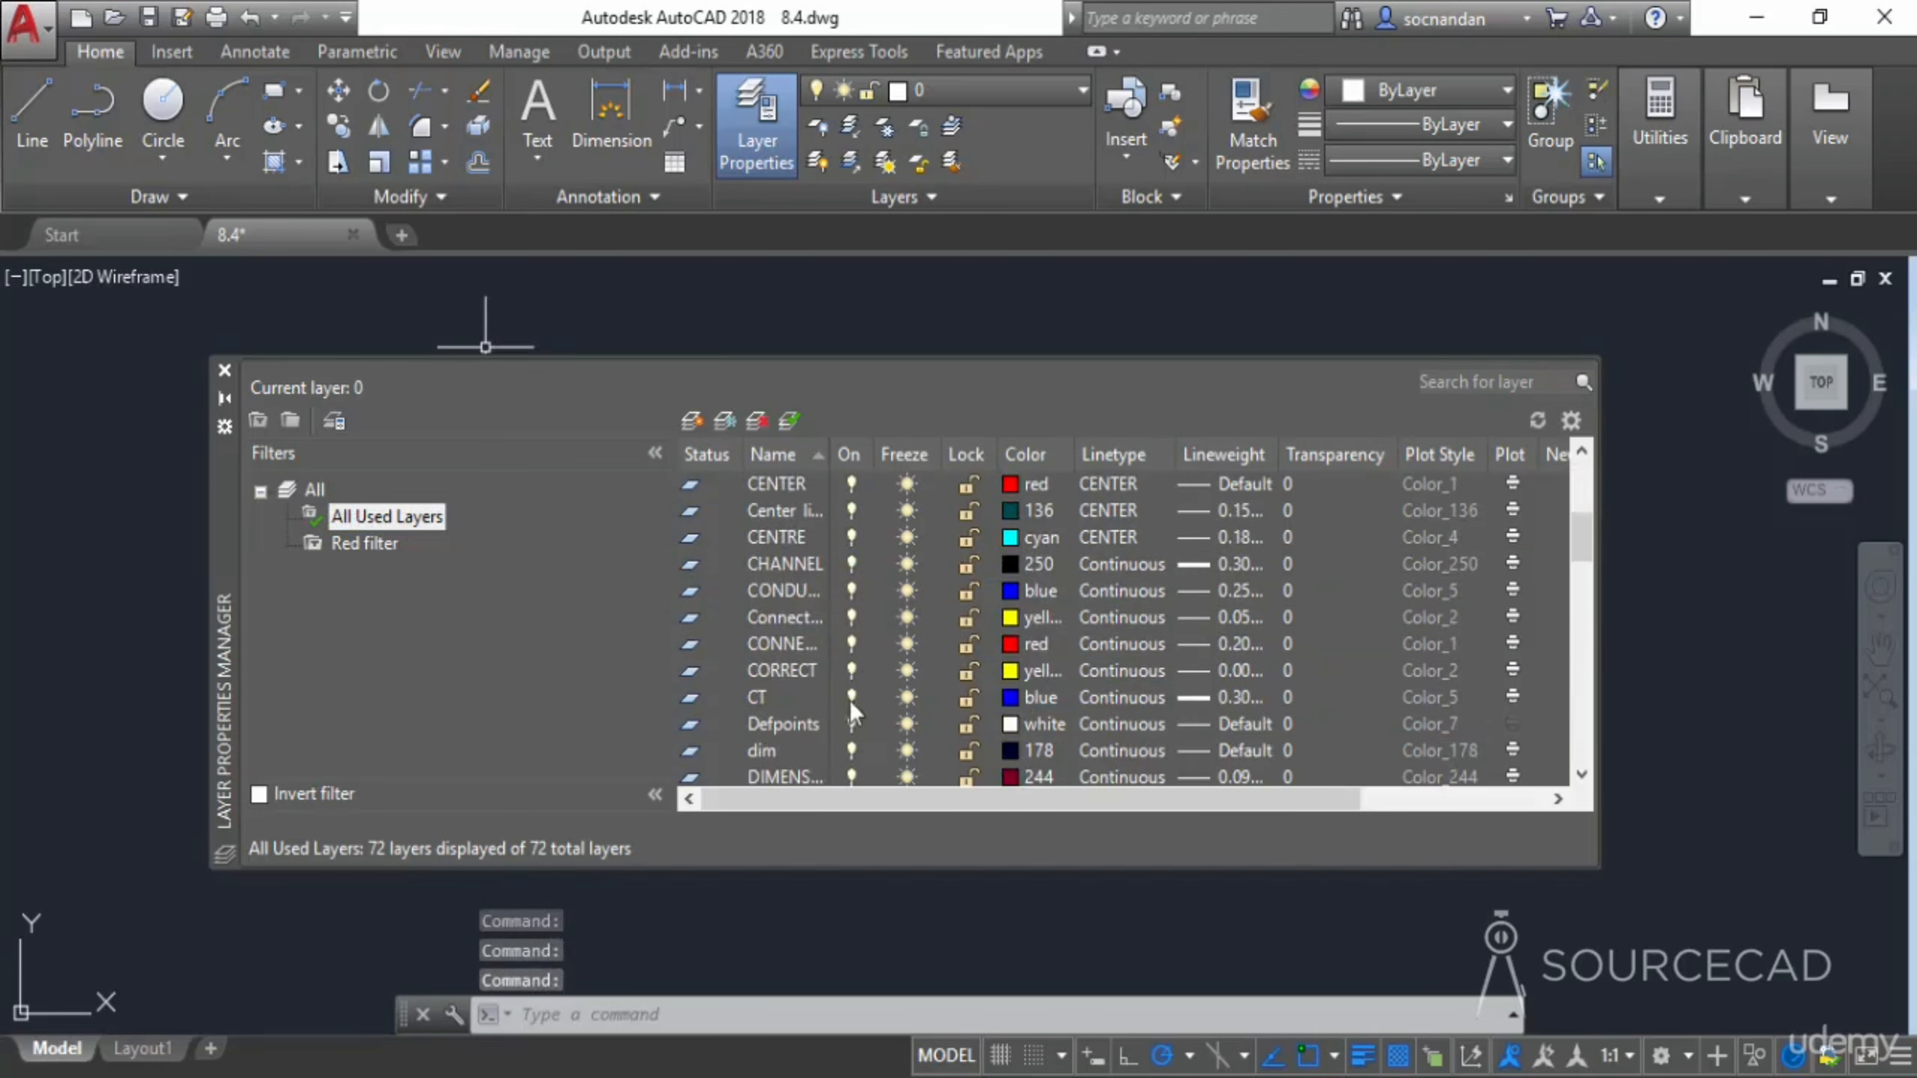
left_click(849, 699)
left_click(851, 751)
scroll(891, 740, "down", 2)
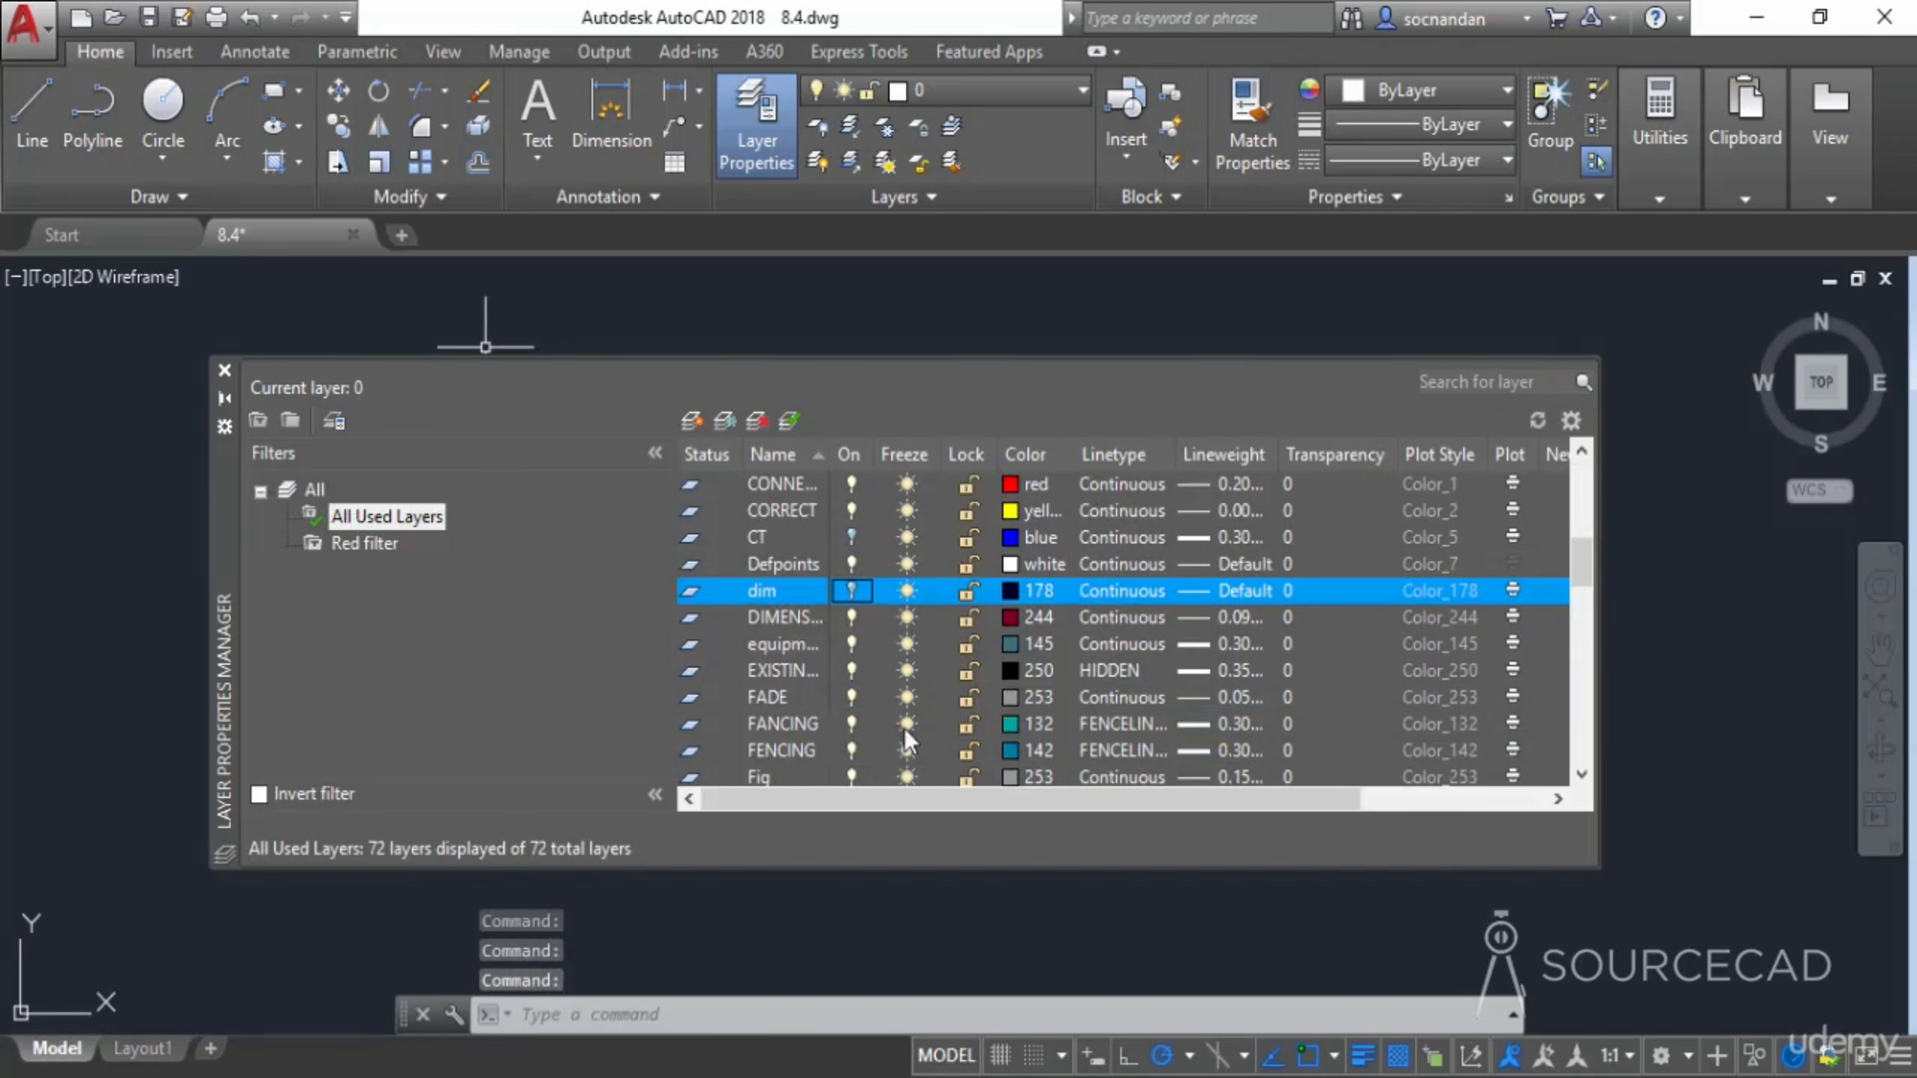
left_click(852, 725)
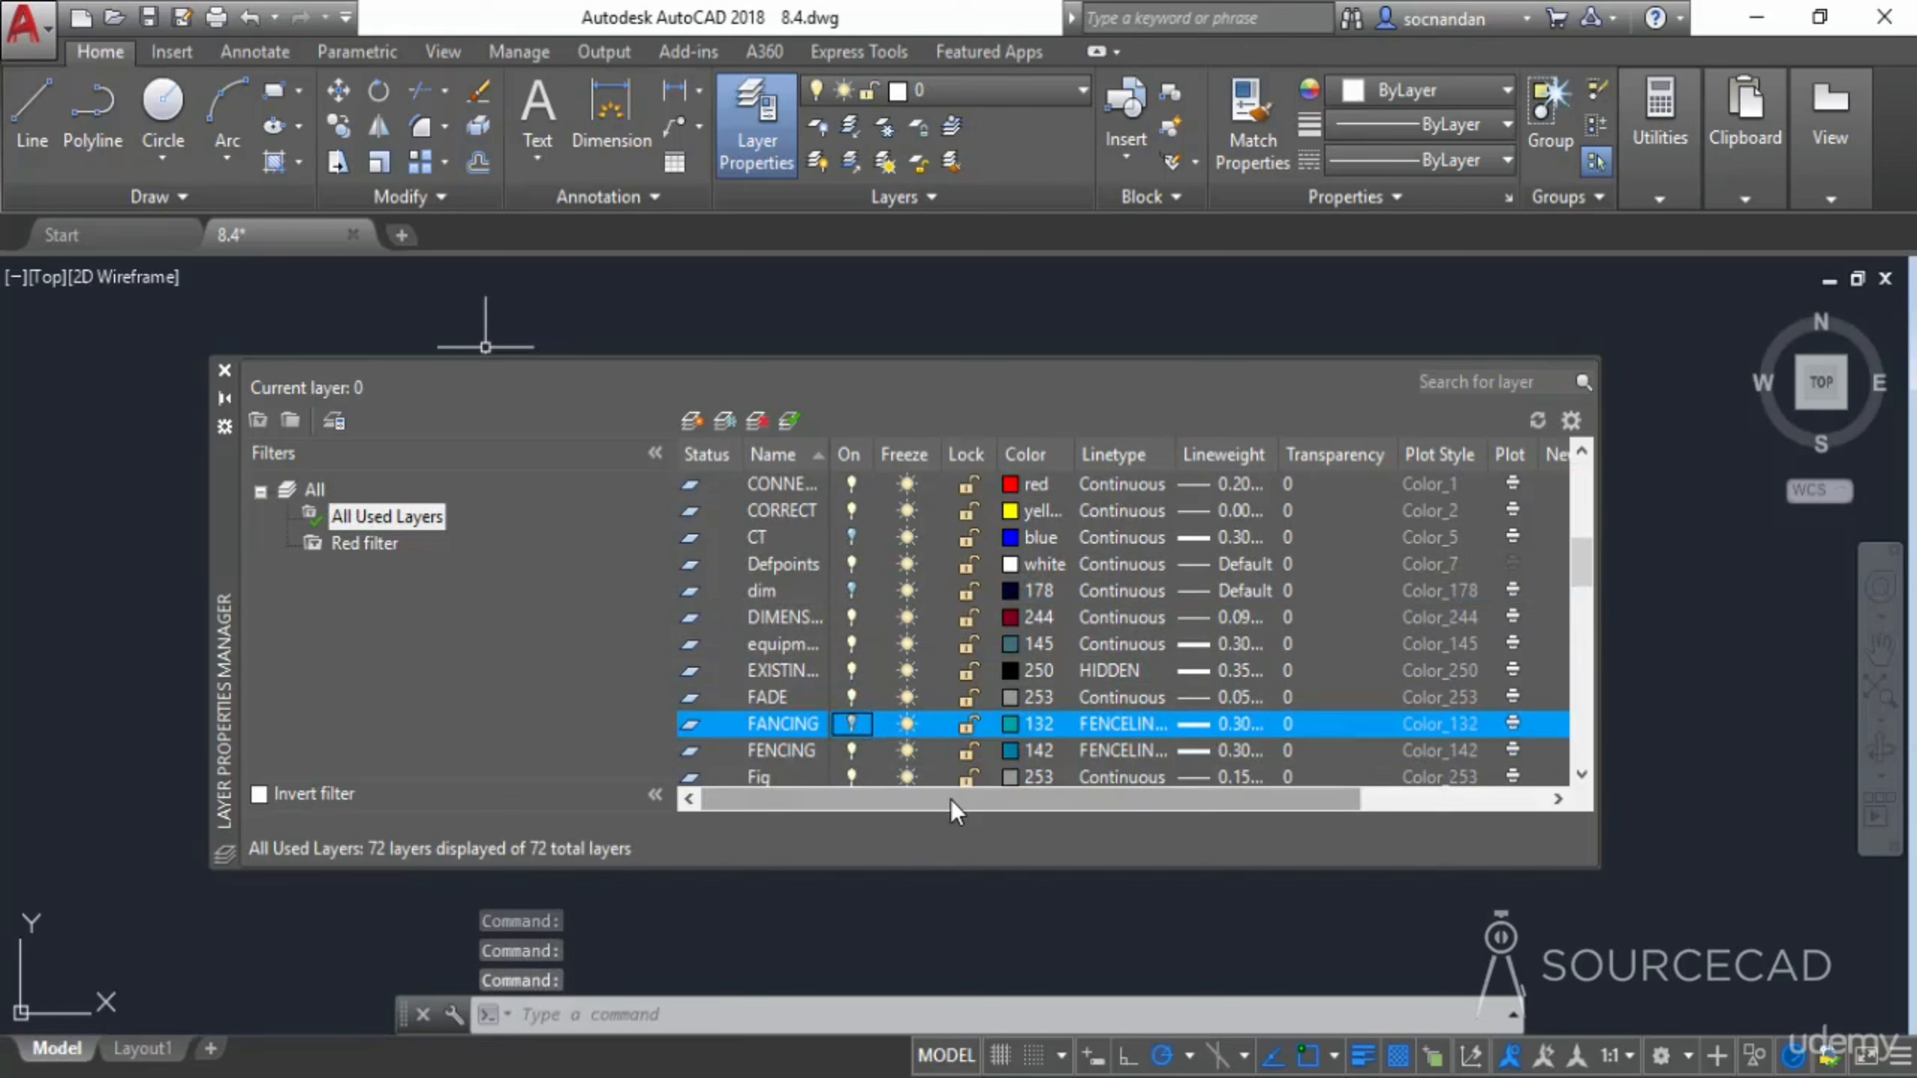
Turn off the equipment, ISA, OBJECT, Object Line and Part no. layers as well
left_click(850, 649)
scroll(869, 712, "down", 4)
left_click(847, 697)
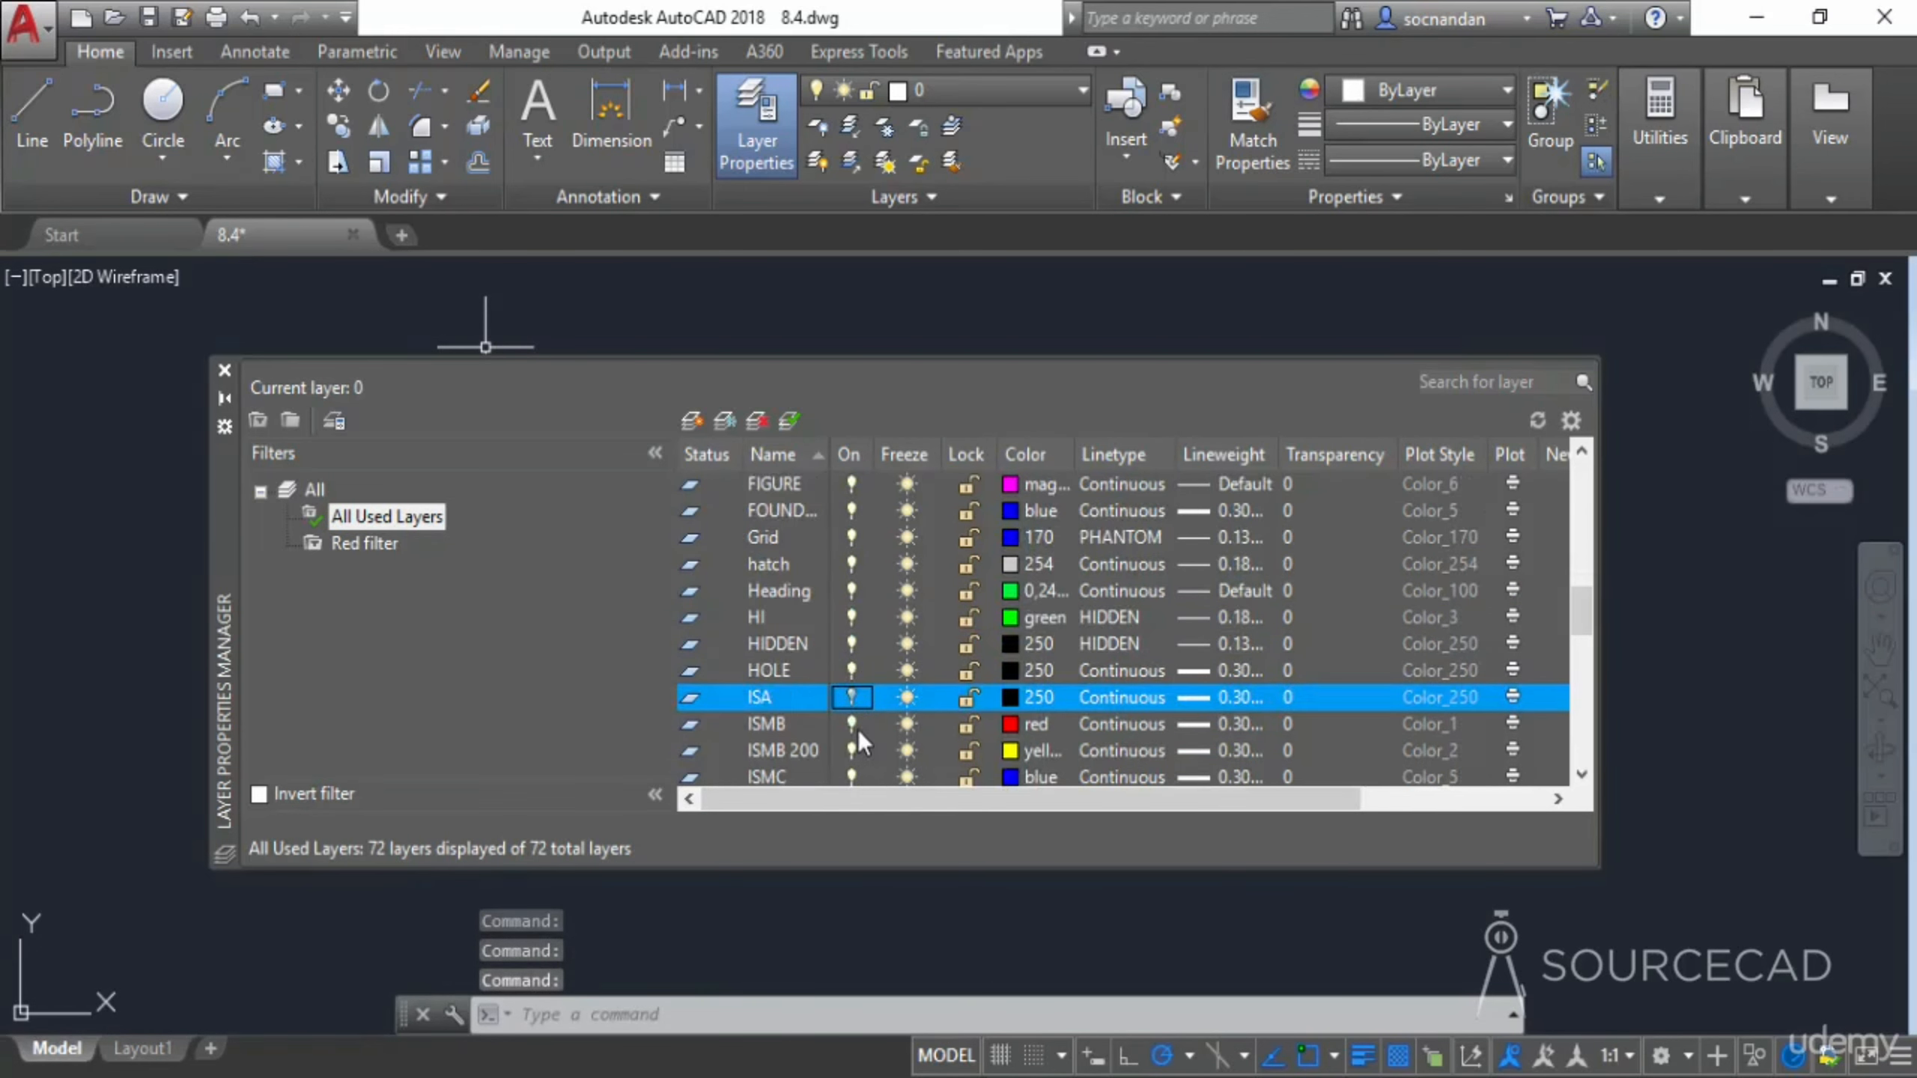
scroll(857, 730, "down", 3)
left_click(854, 725)
left_click(848, 696)
left_click(850, 670)
Disable plotting for the OBJECT, PIPE, hatch, equipment and dim layers
scroll(1519, 603, "up", 3)
left_click(1516, 563)
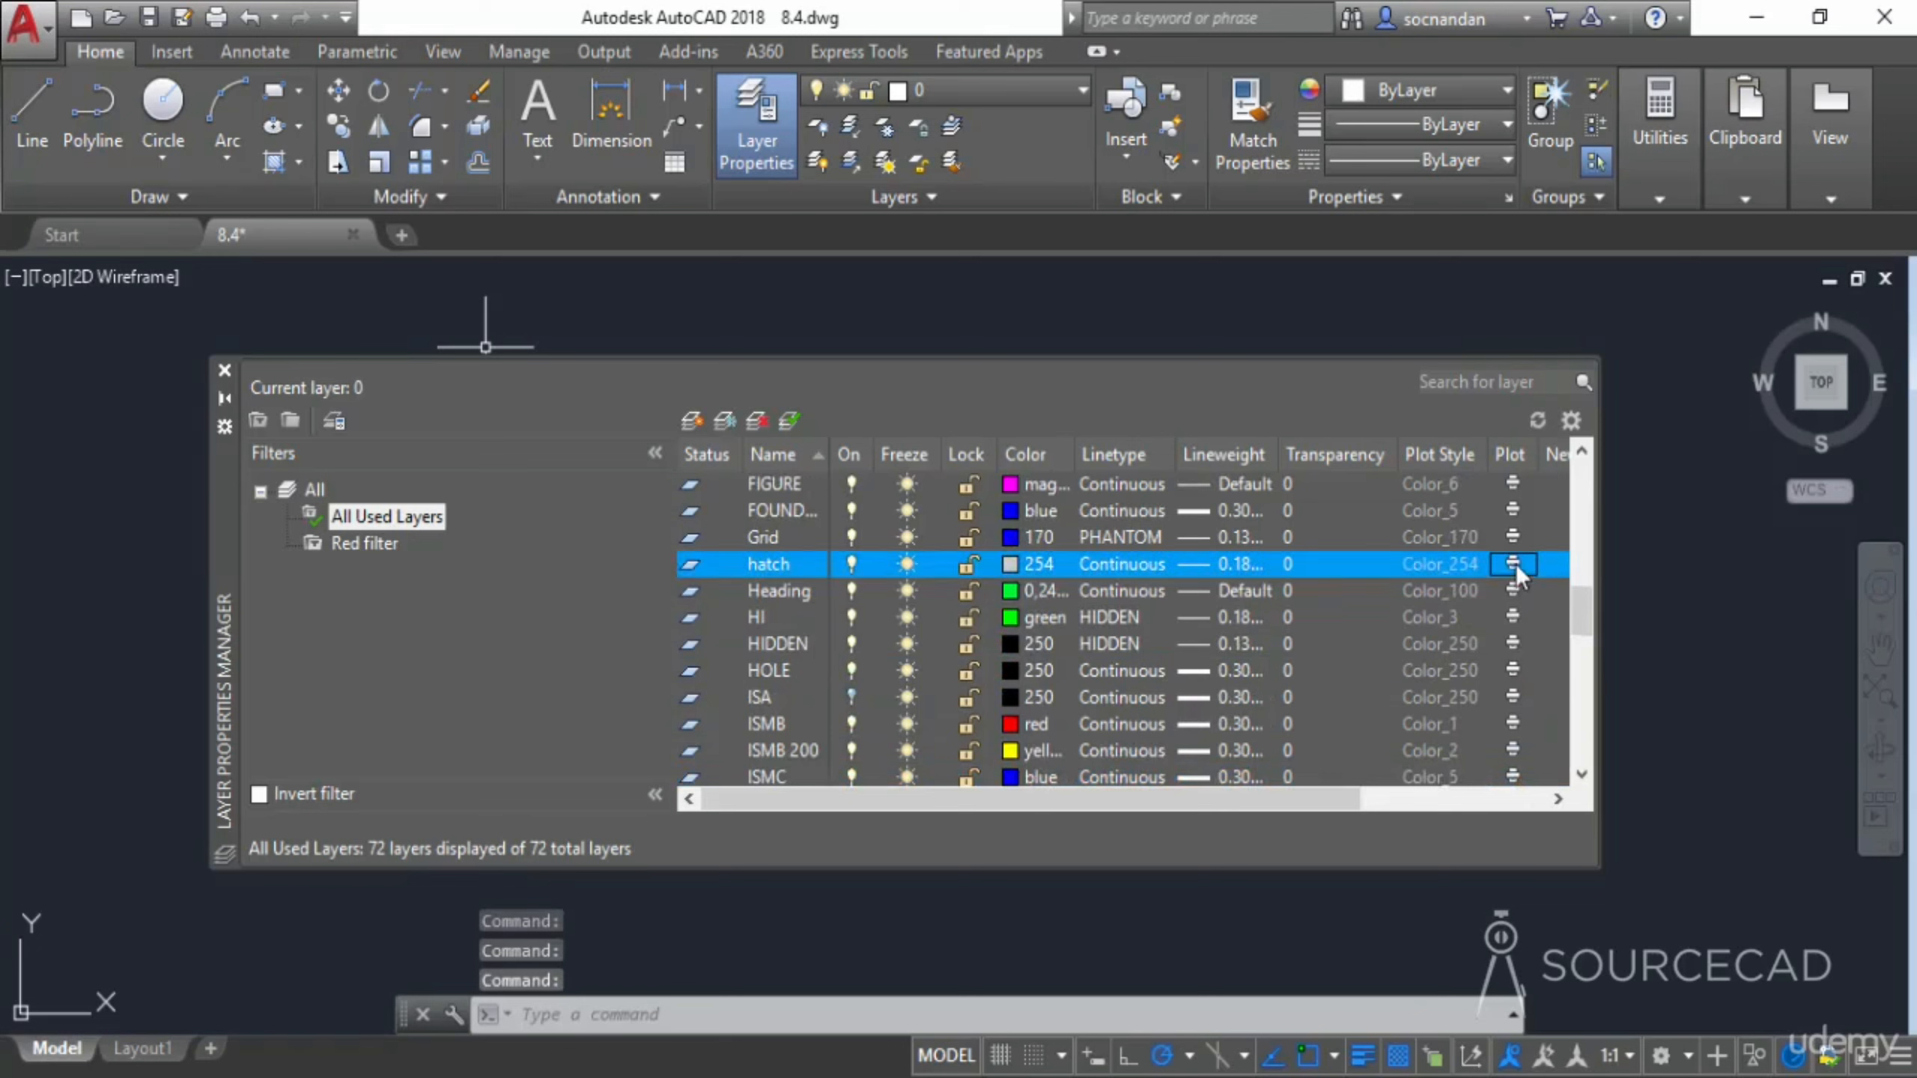
scroll(1483, 605, "up", 3)
left_click(1514, 566)
left_click(1516, 511)
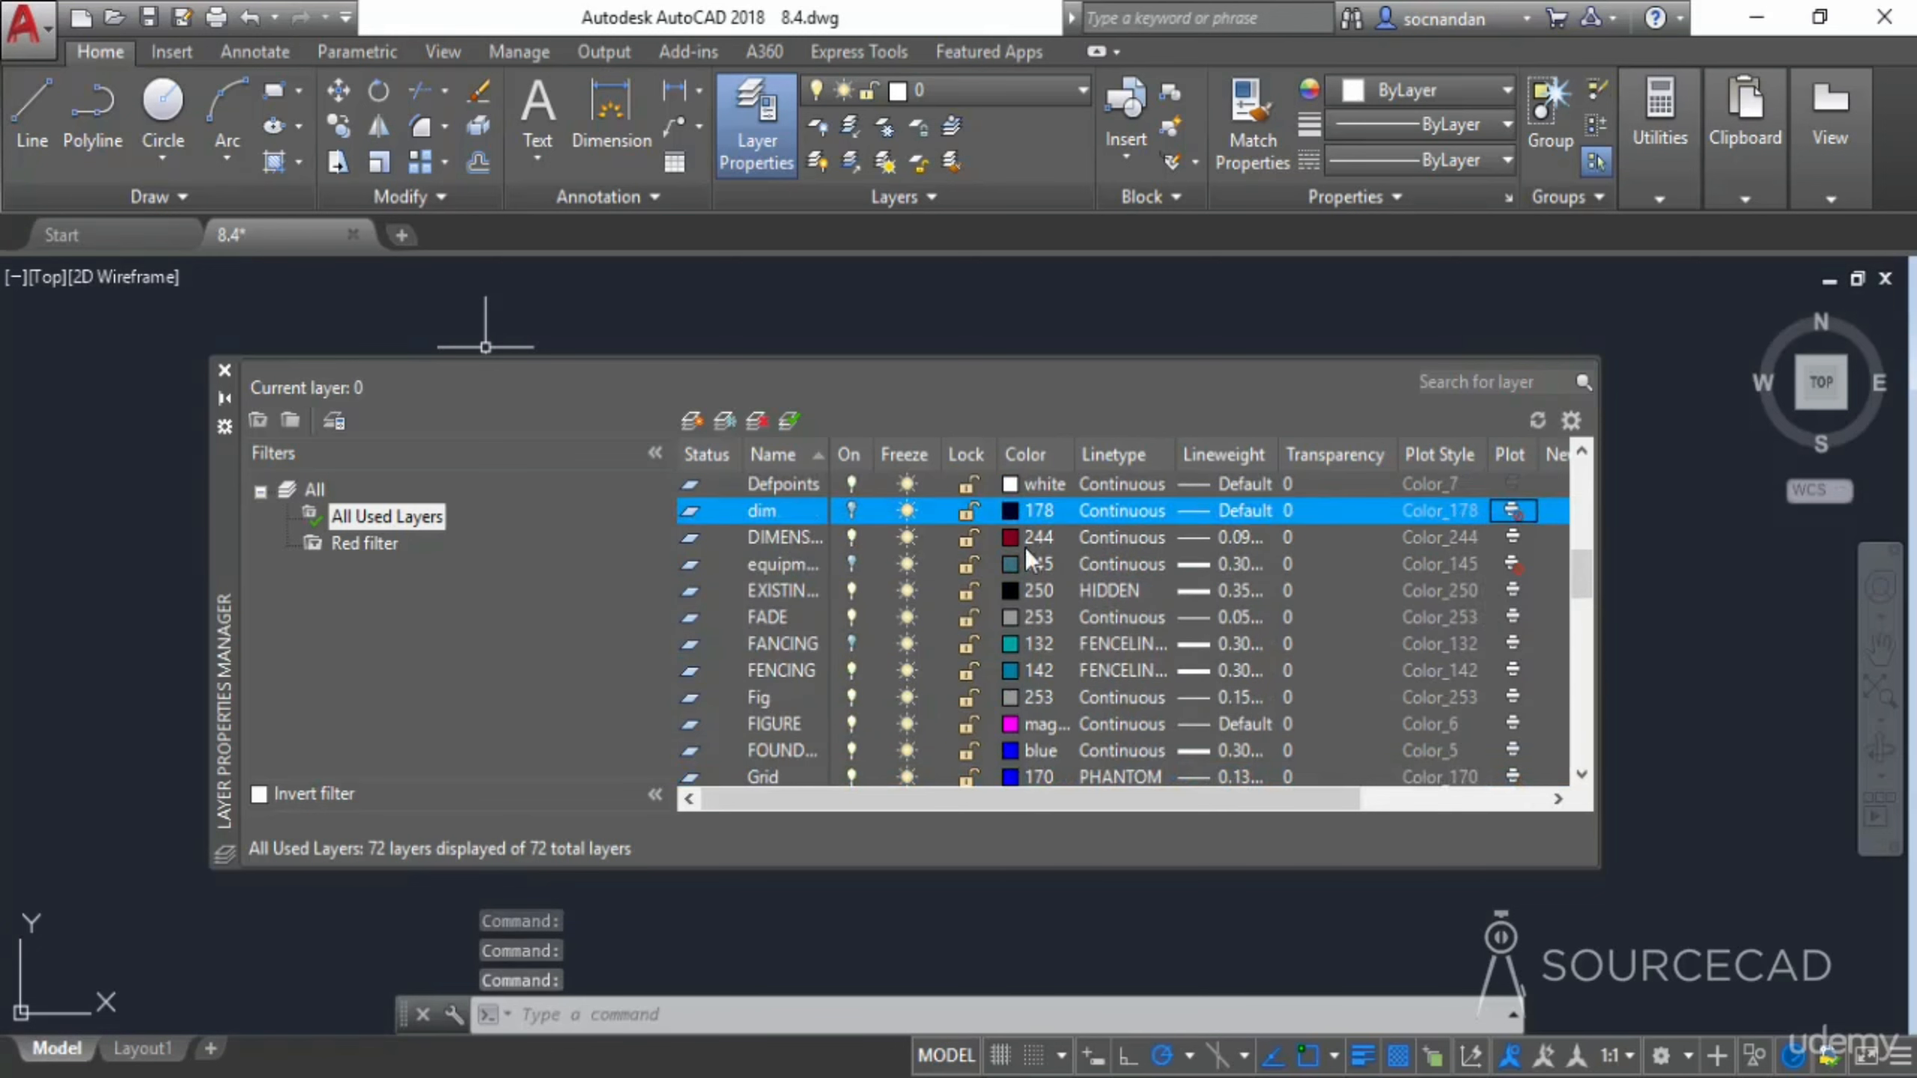
Create a layer property filter named Off no plot that lists only layers that are turned off and set to not plot
left_click(257, 422)
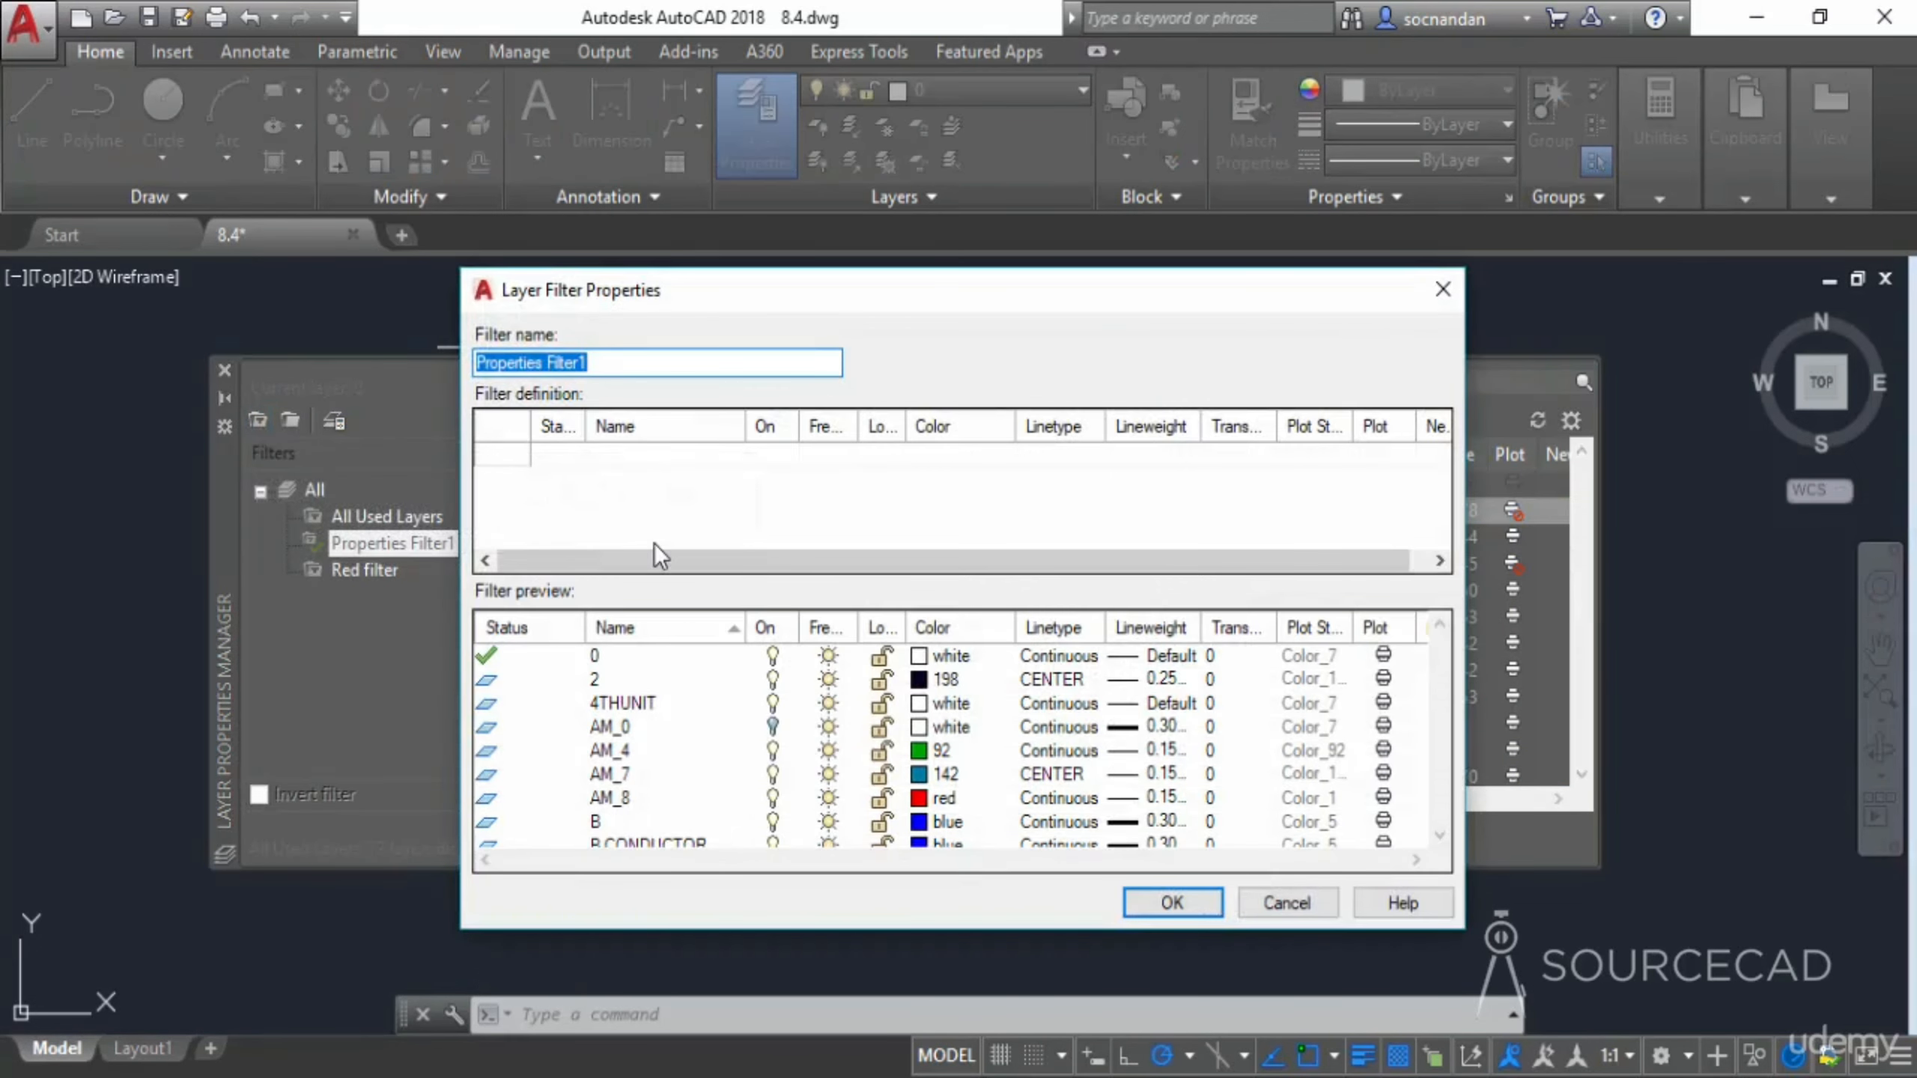
type("Off no plot")
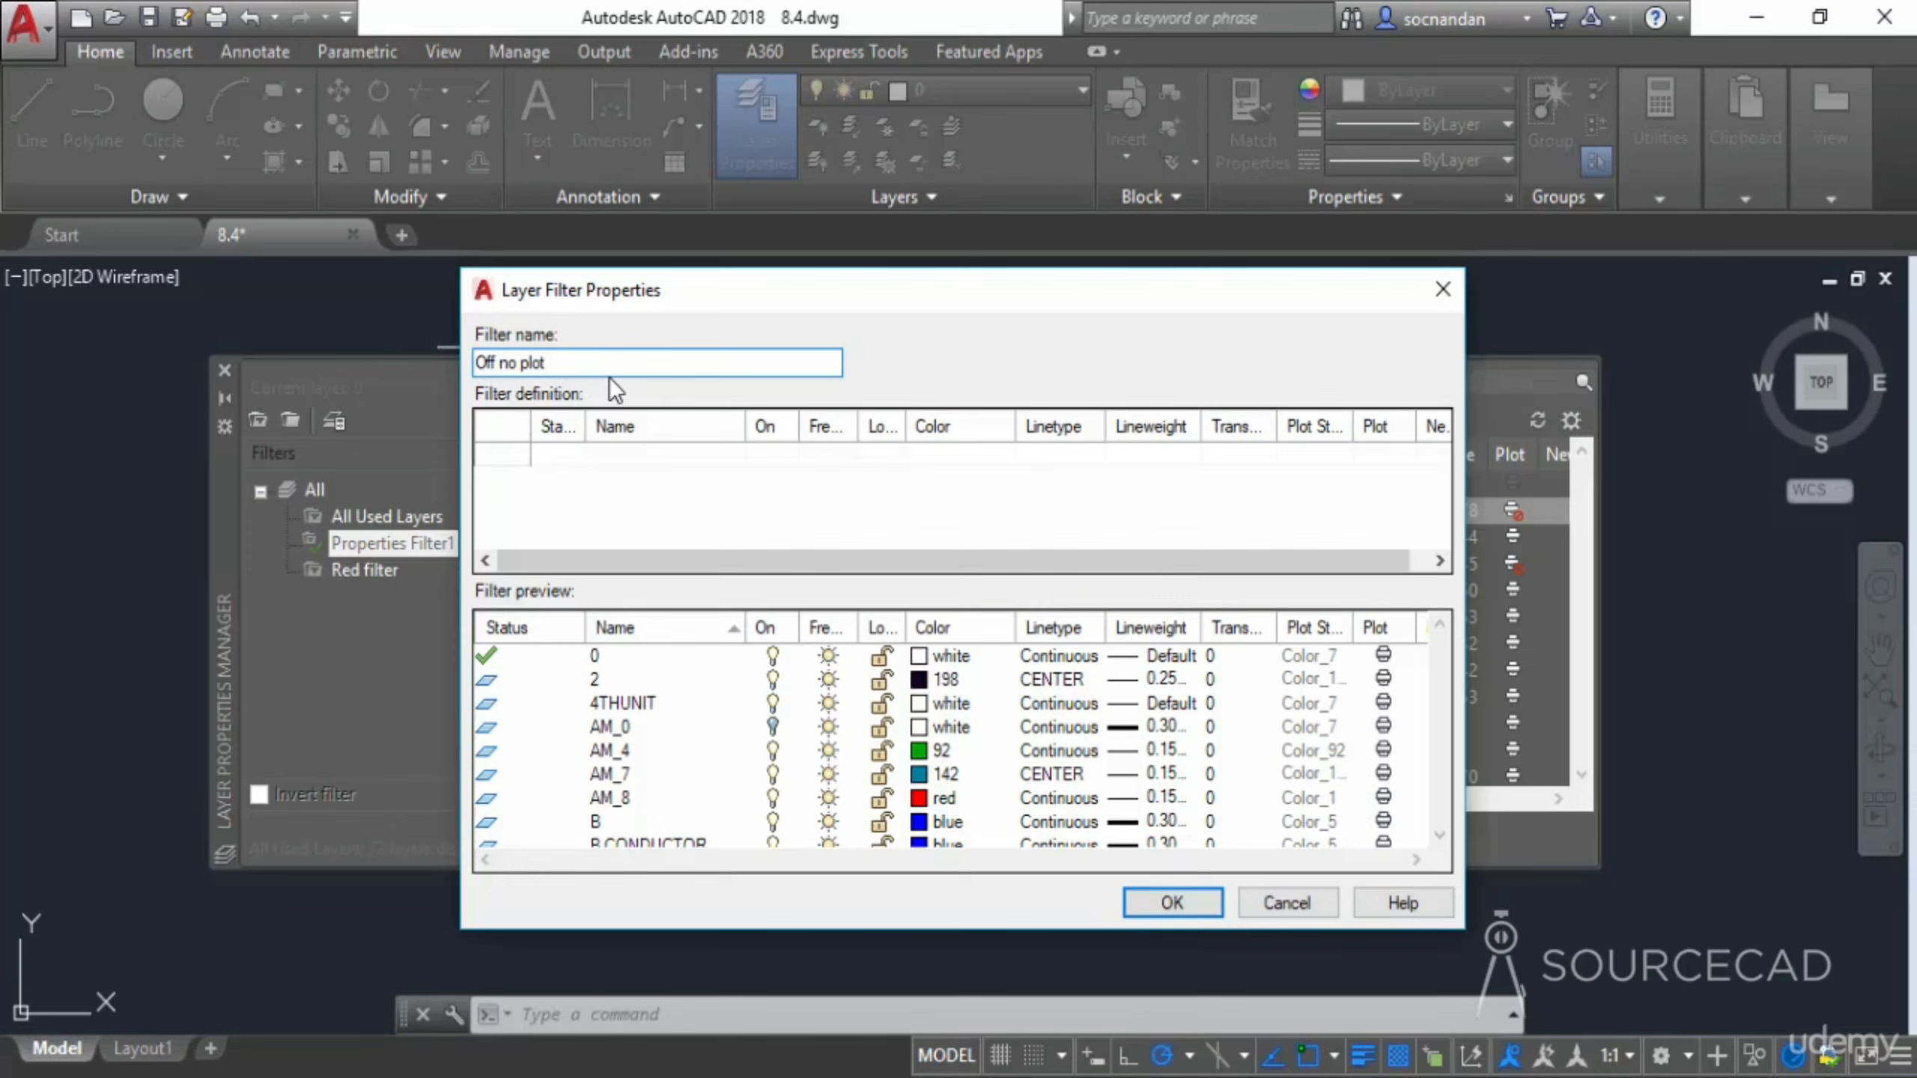
left_click(770, 453)
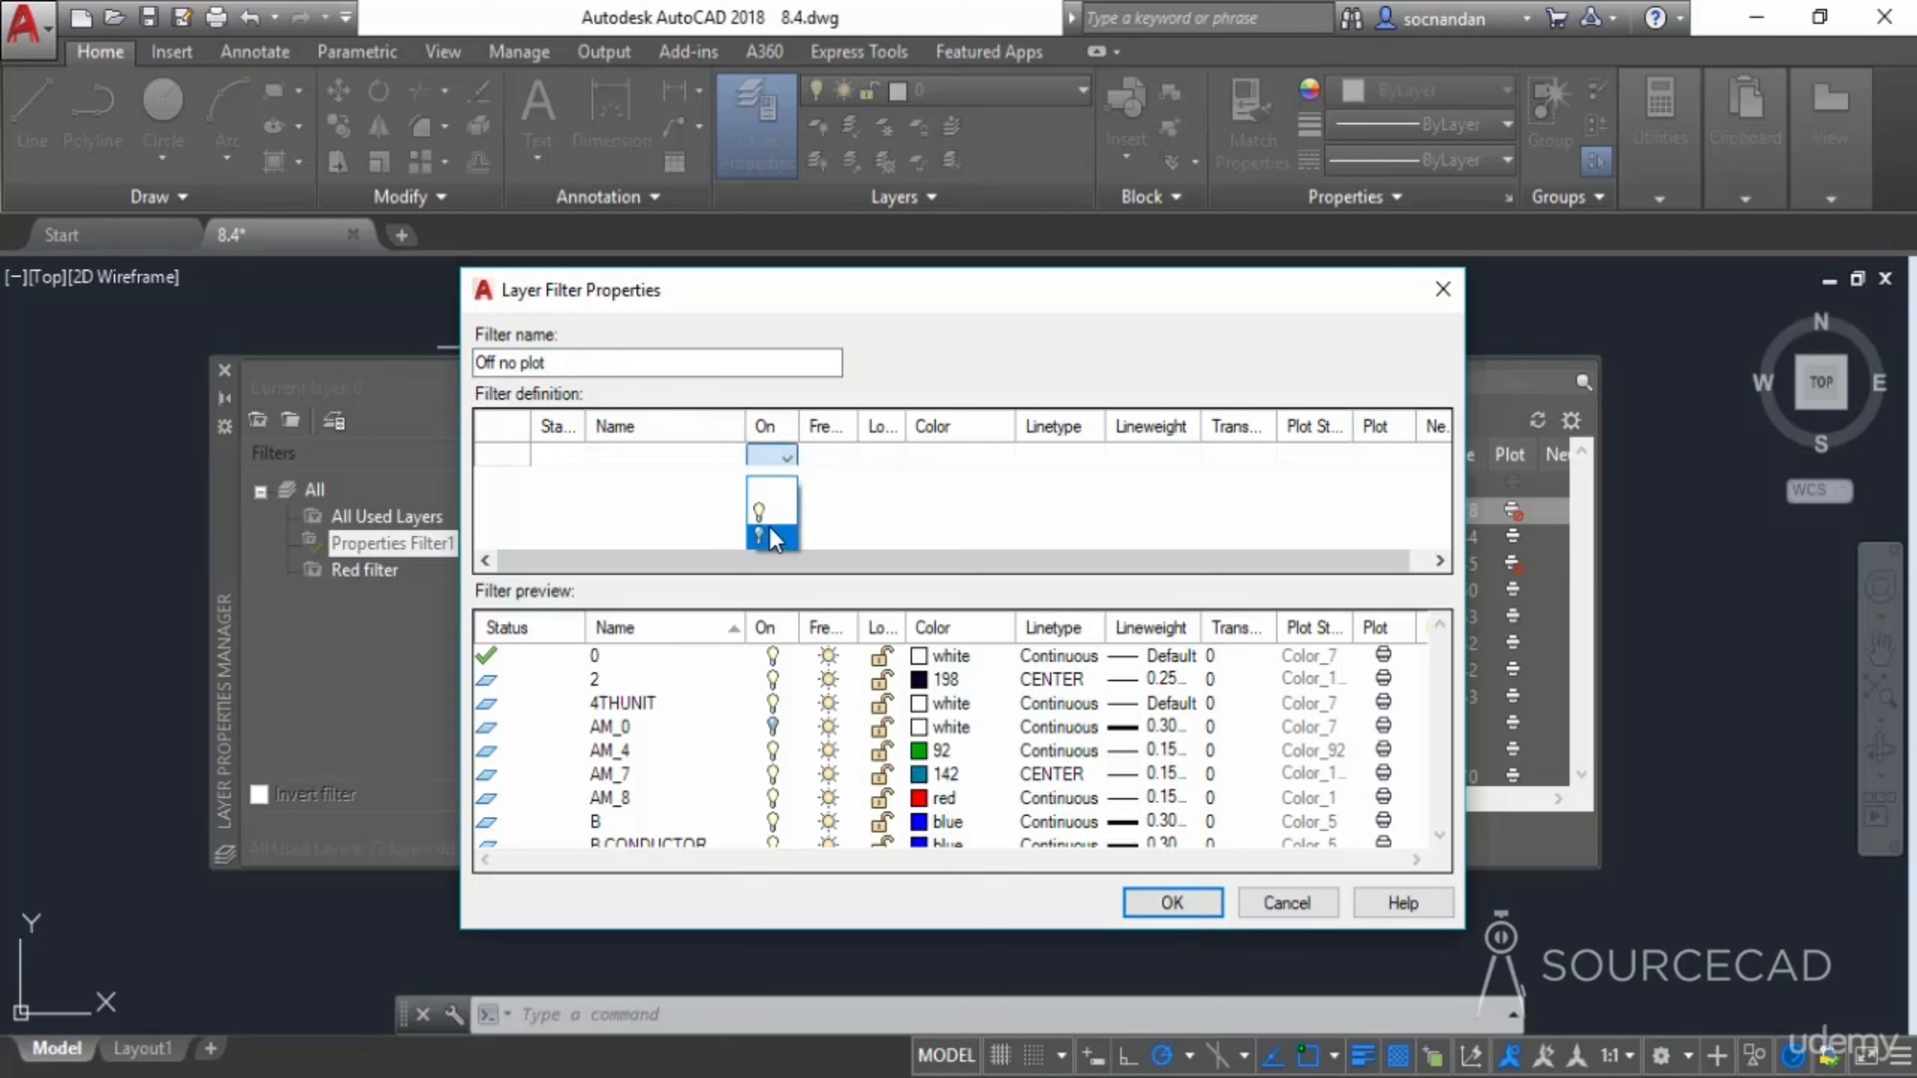
left_click(770, 531)
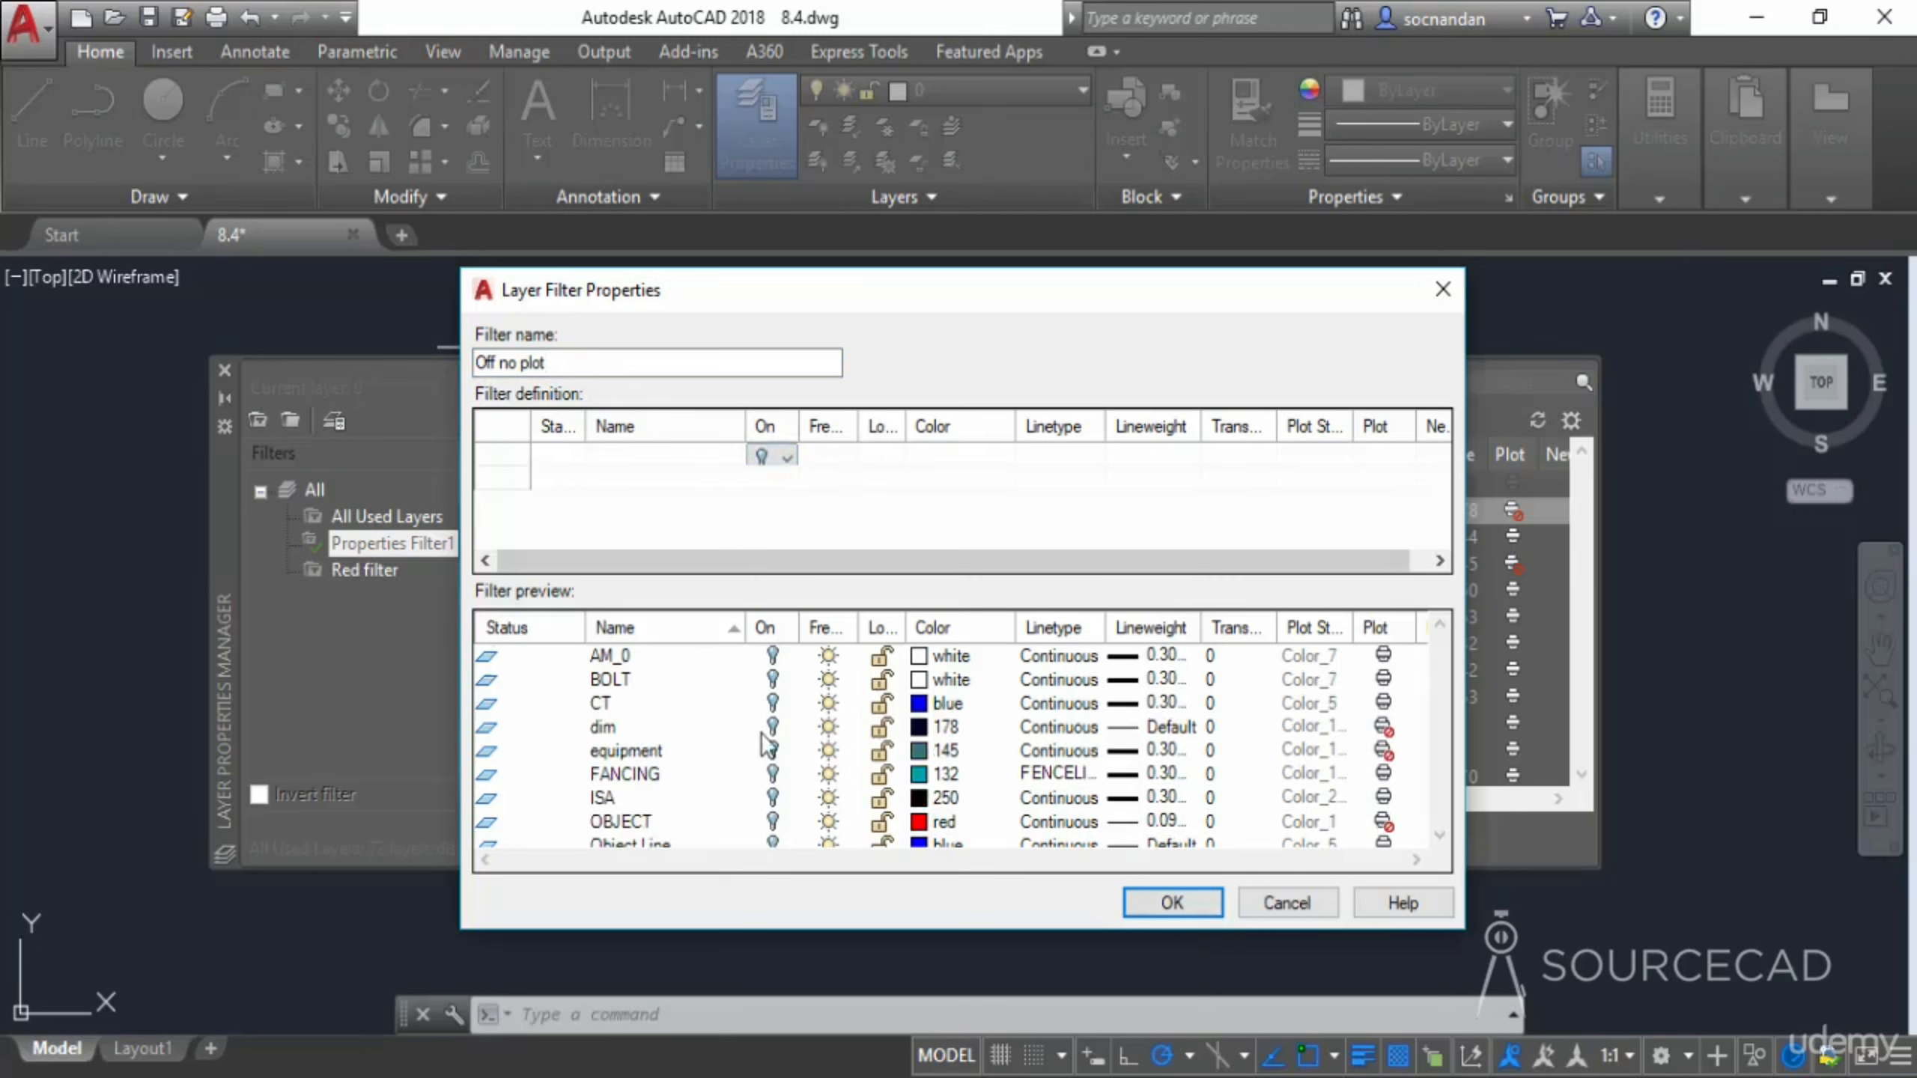
left_click(1382, 457)
left_click(1382, 457)
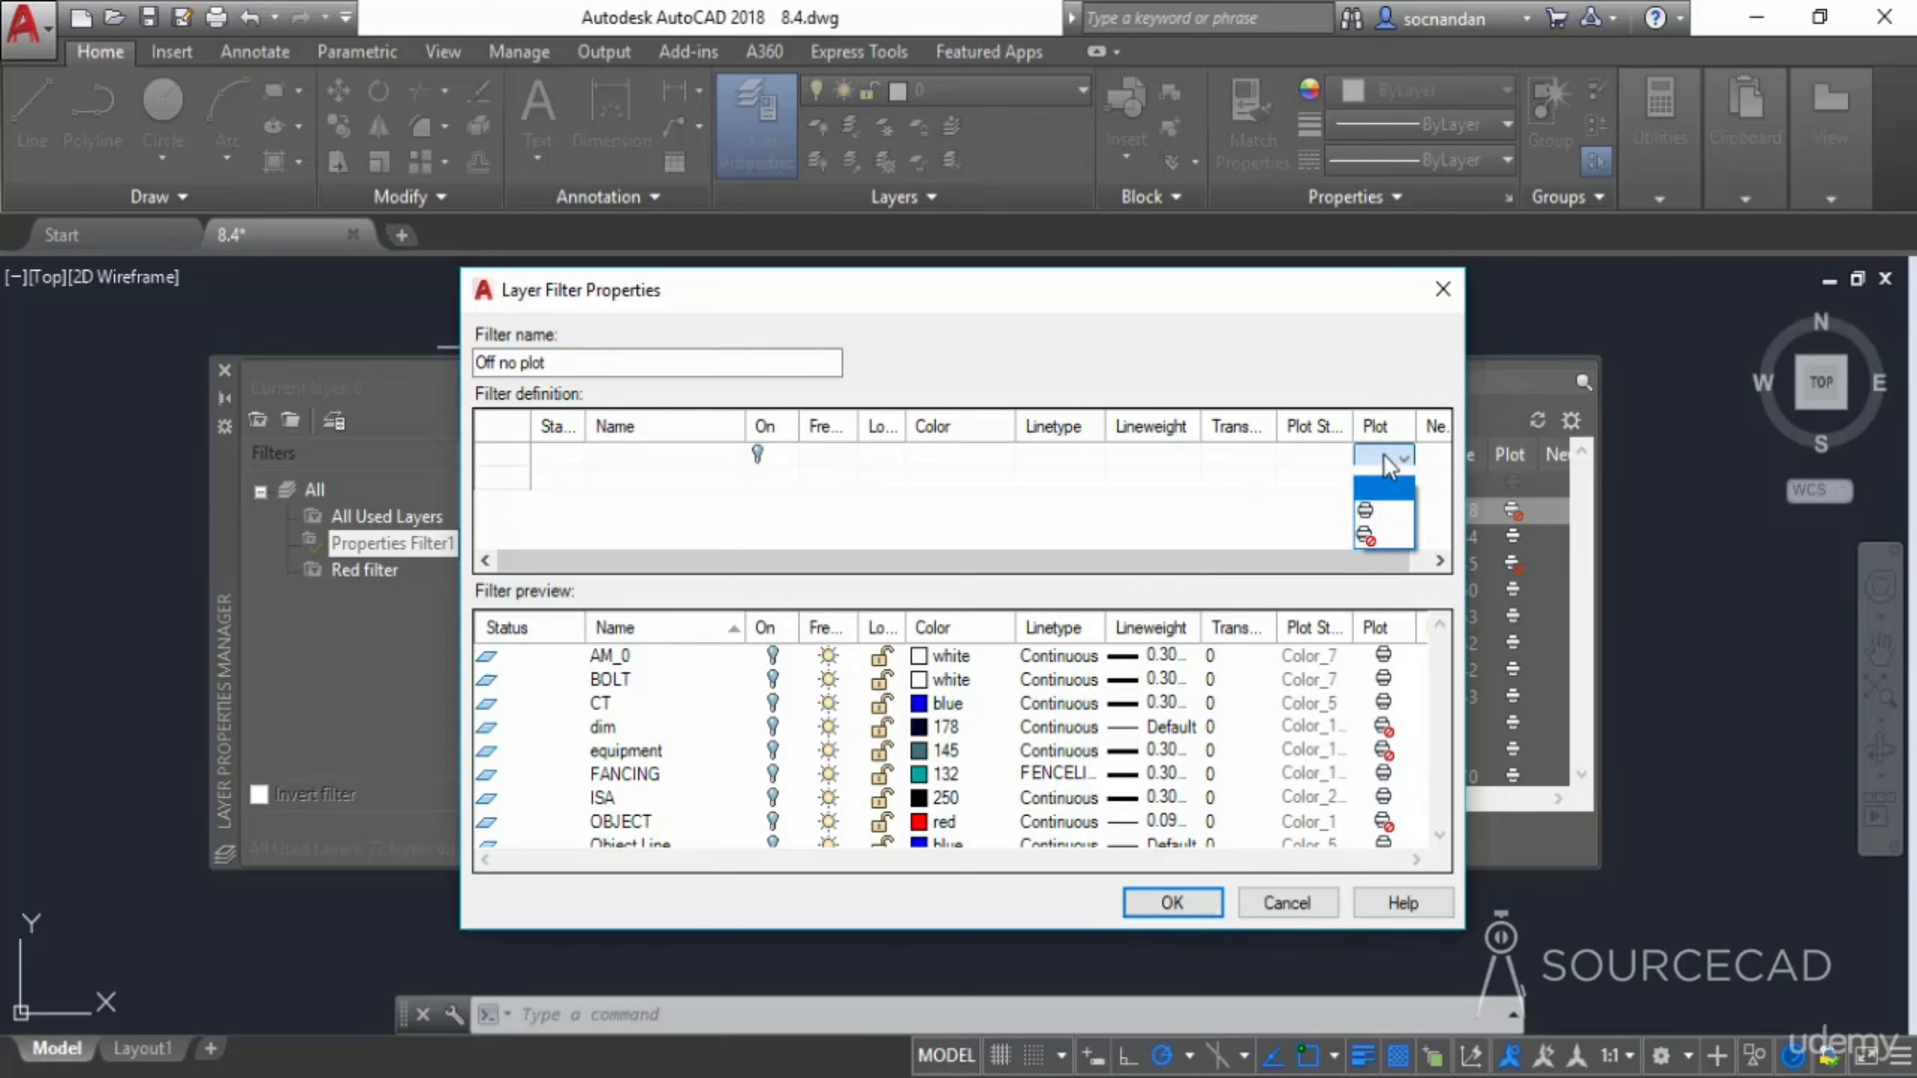
left_click(1379, 541)
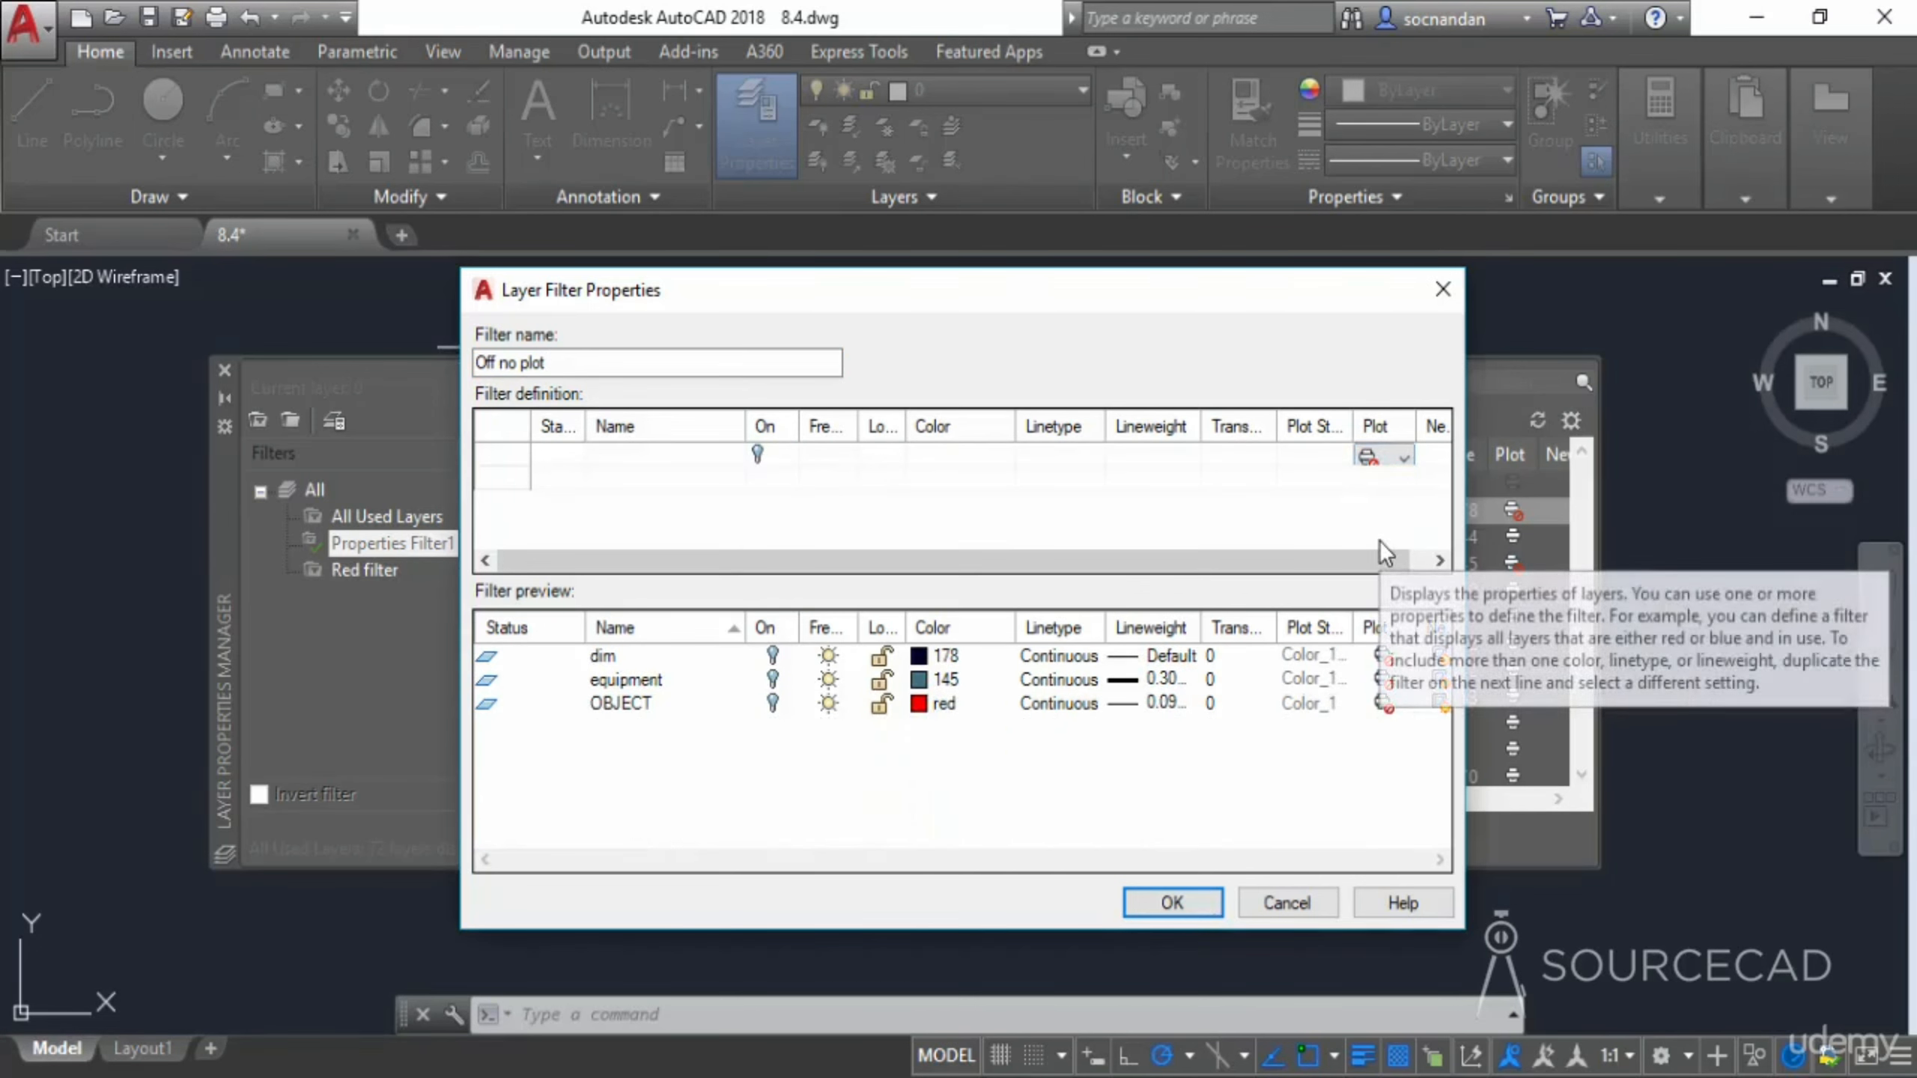
left_click(1172, 903)
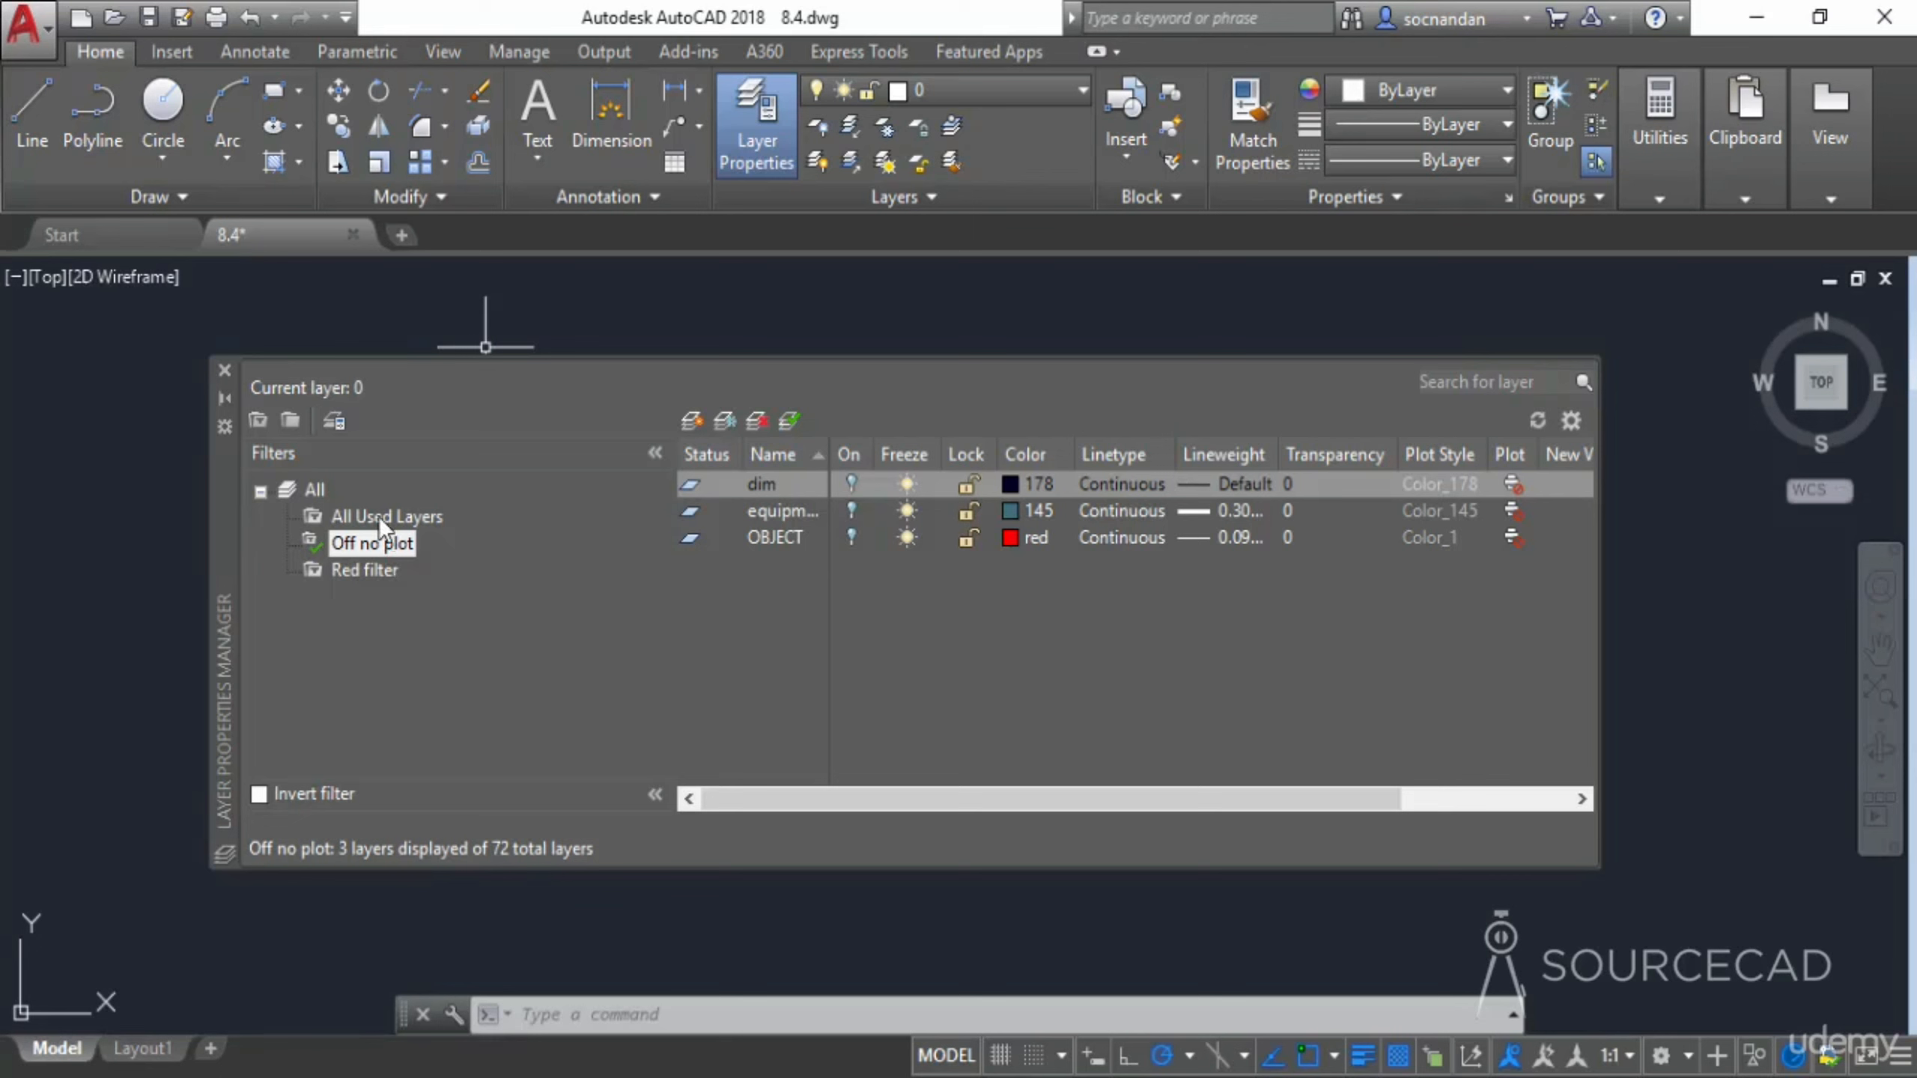
Return to all used layers and create a property filter named C for layer names matching C*
left_click(376, 516)
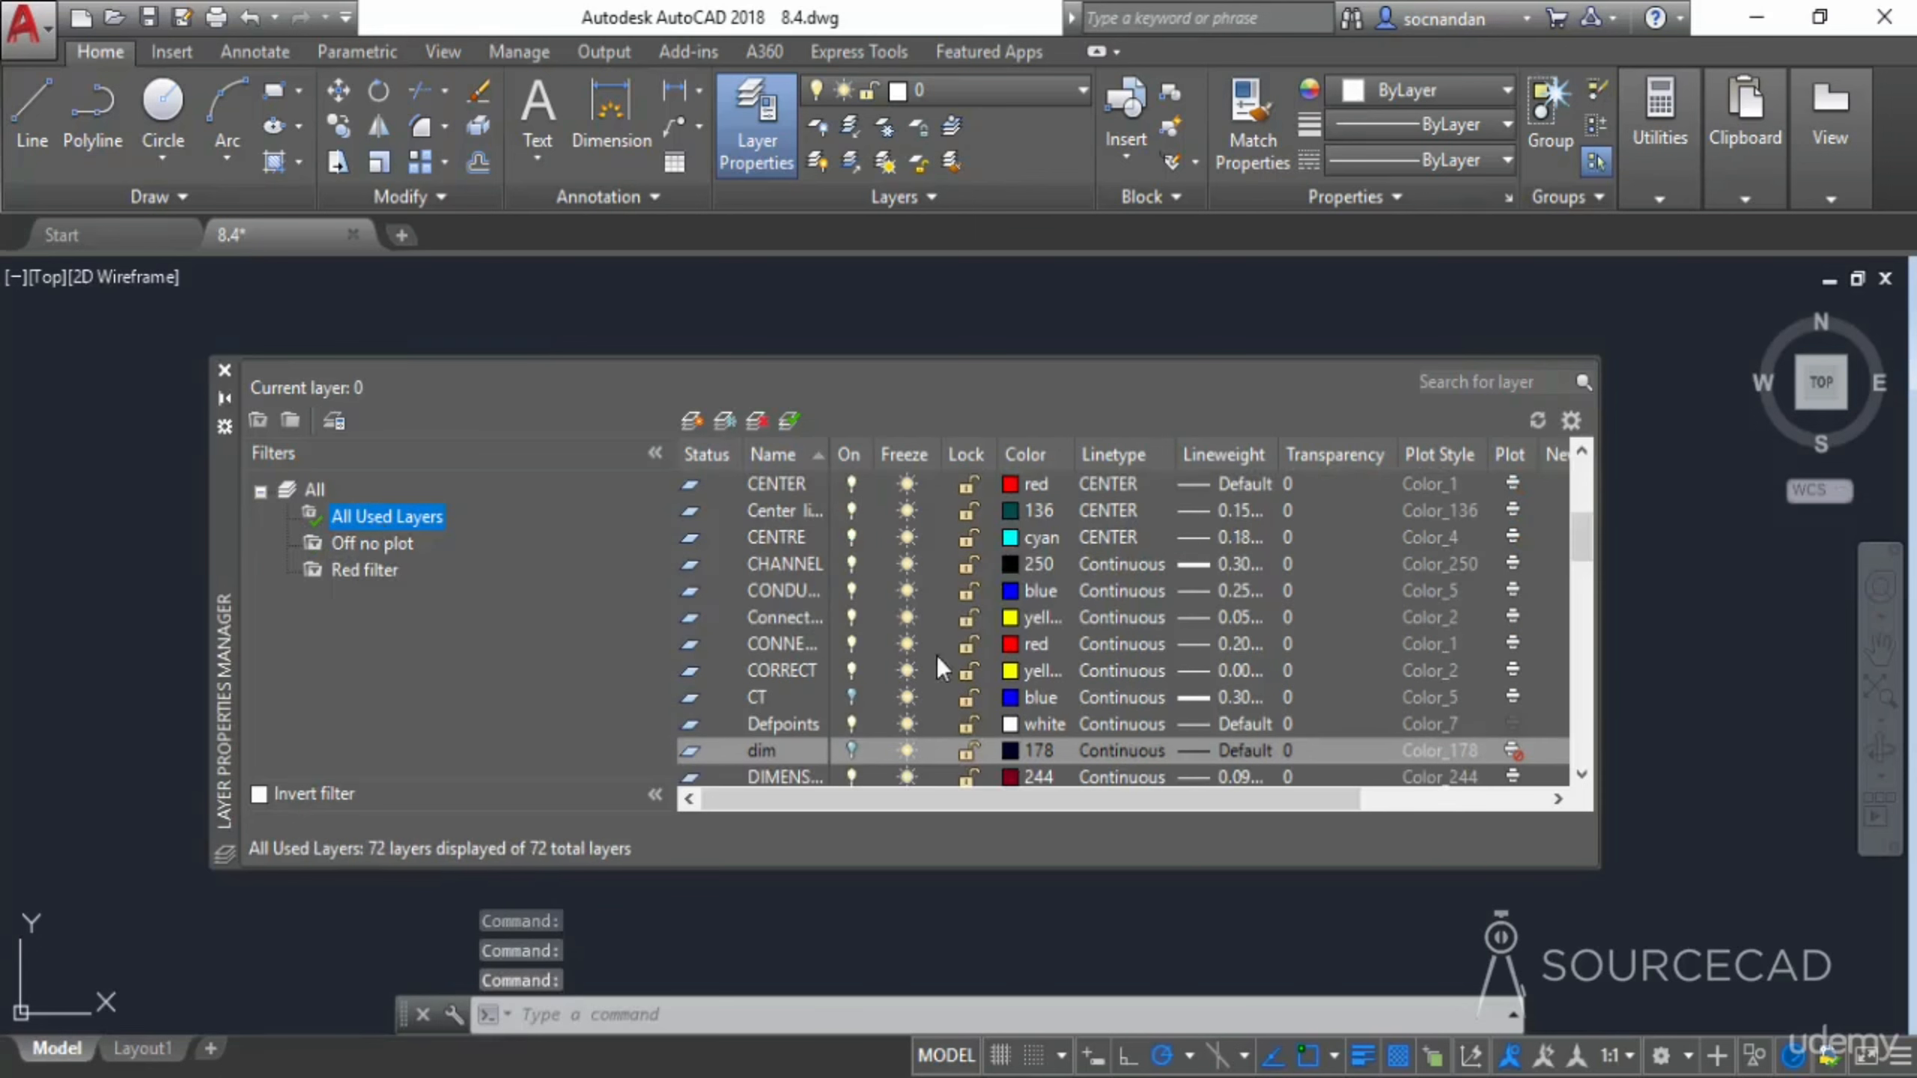
scroll(776, 665, "up", 5)
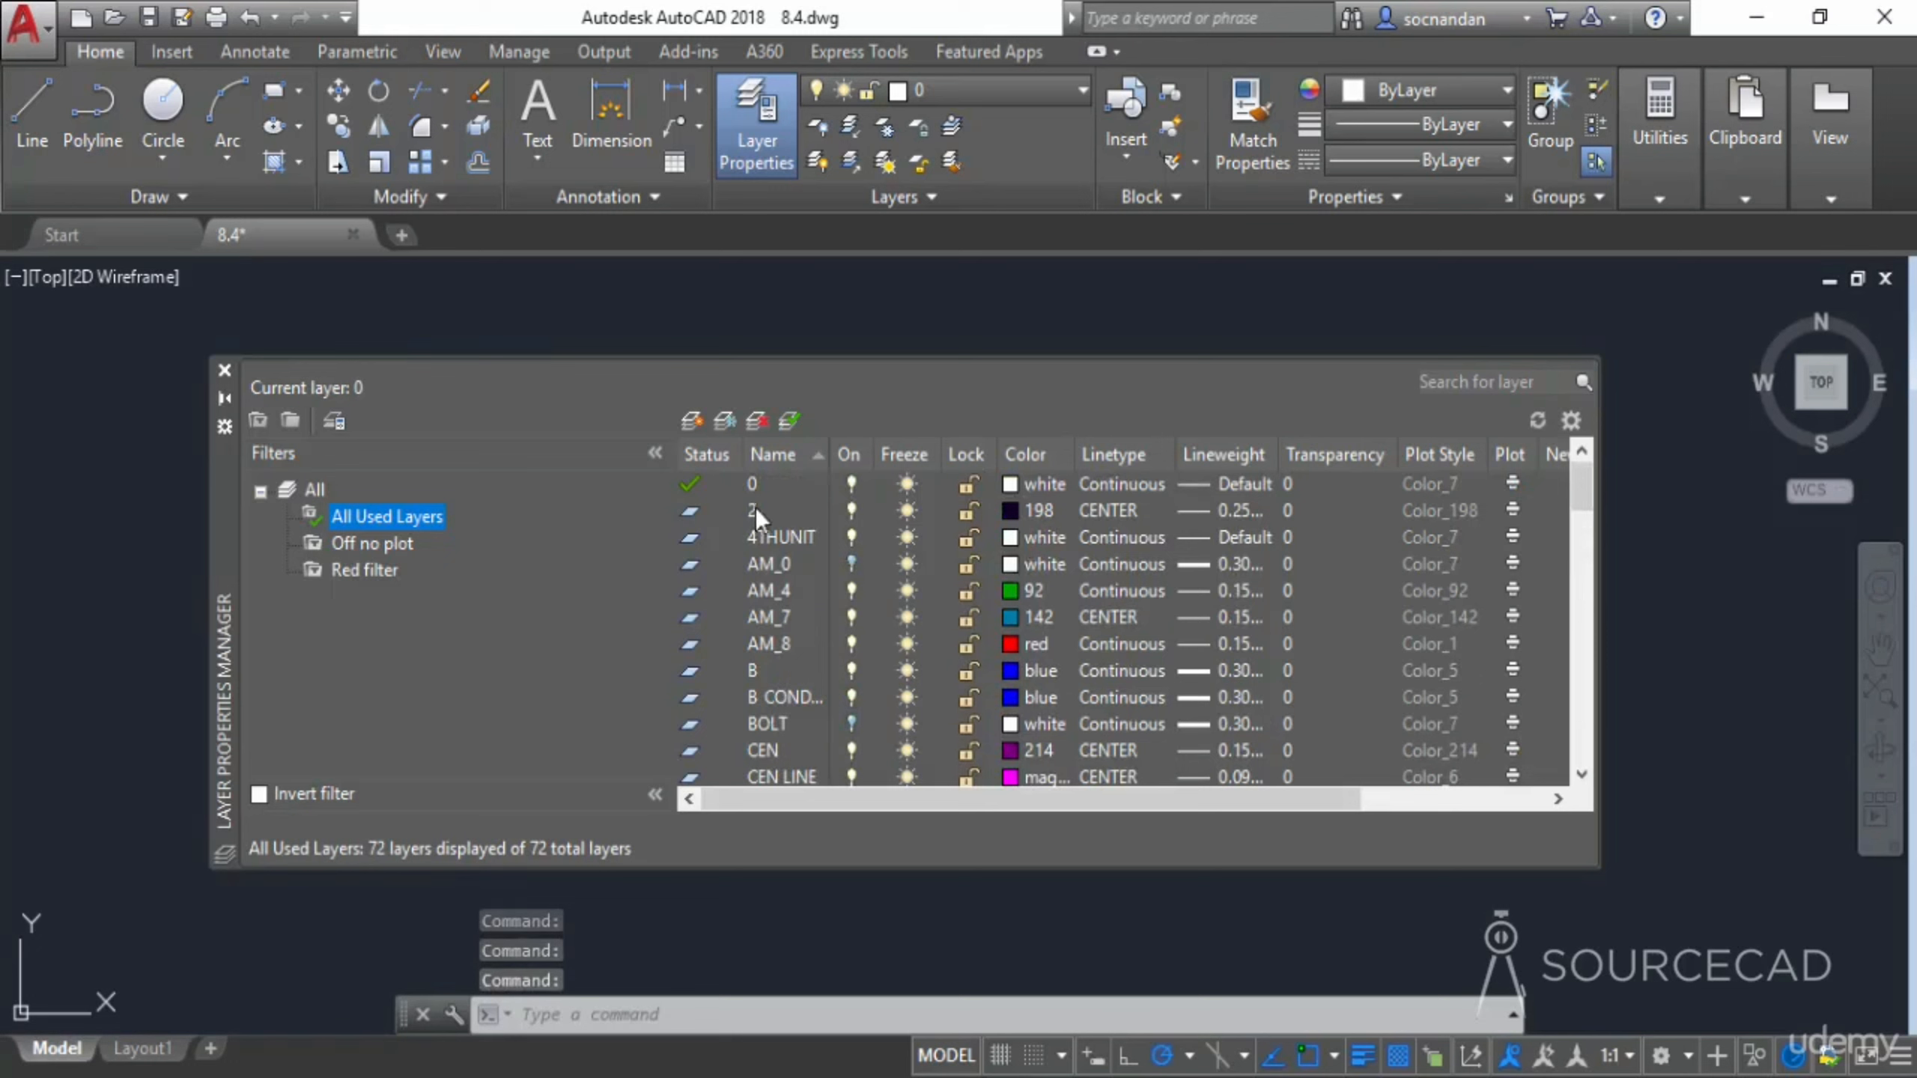
scroll(770, 582, "down", 4)
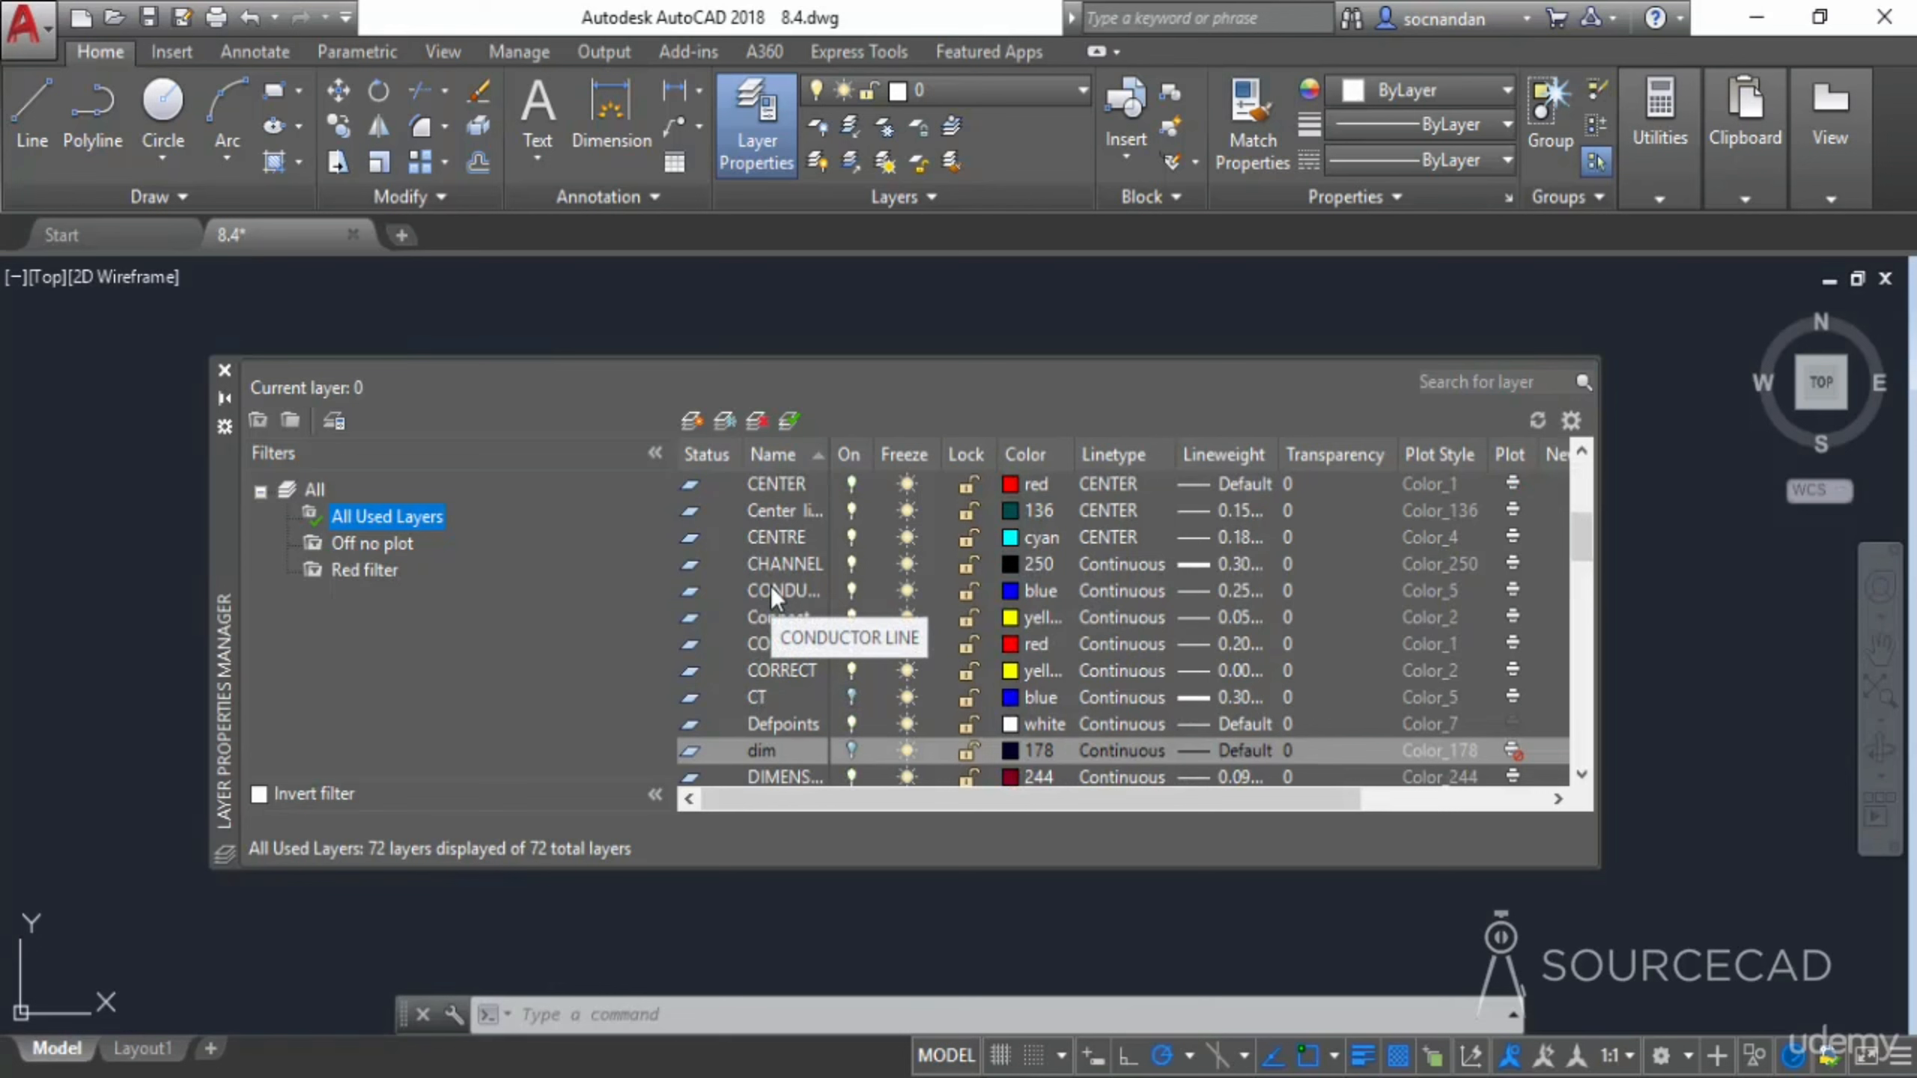
left_click(258, 420)
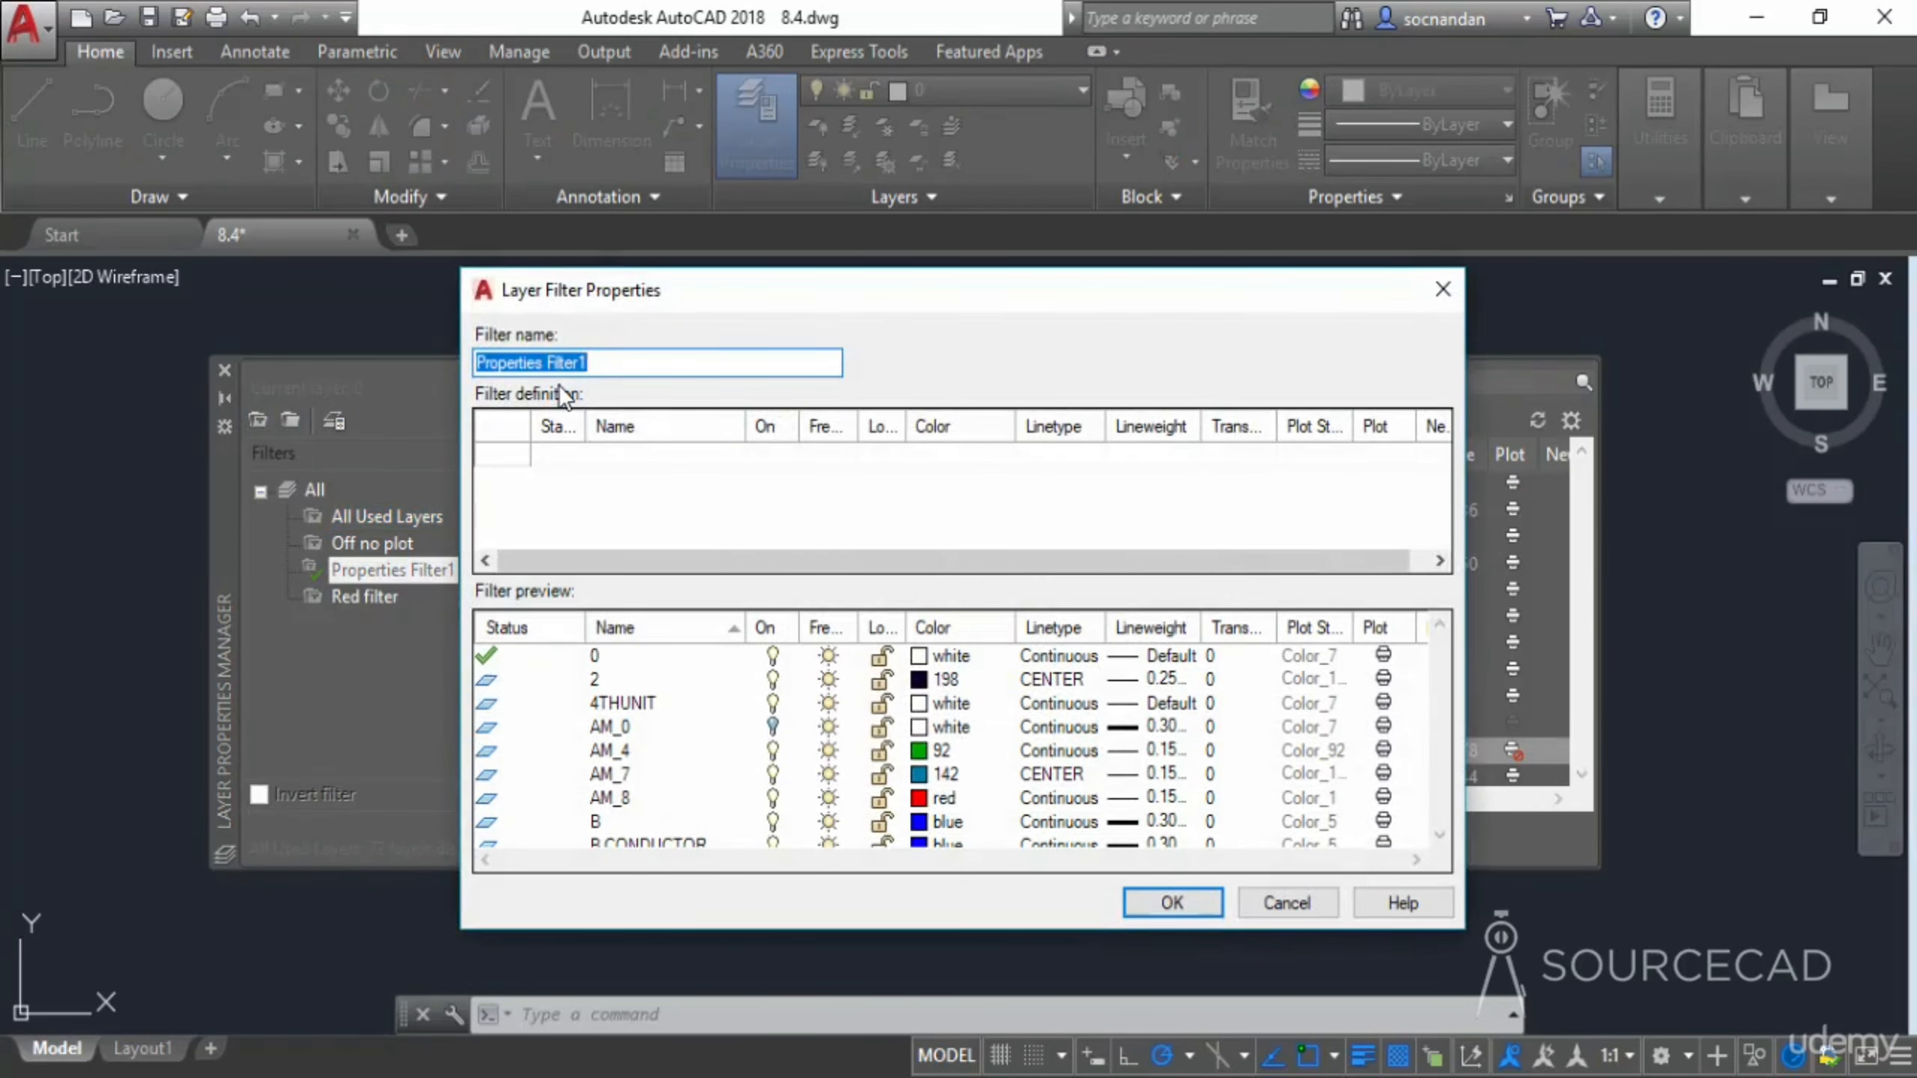
type("C")
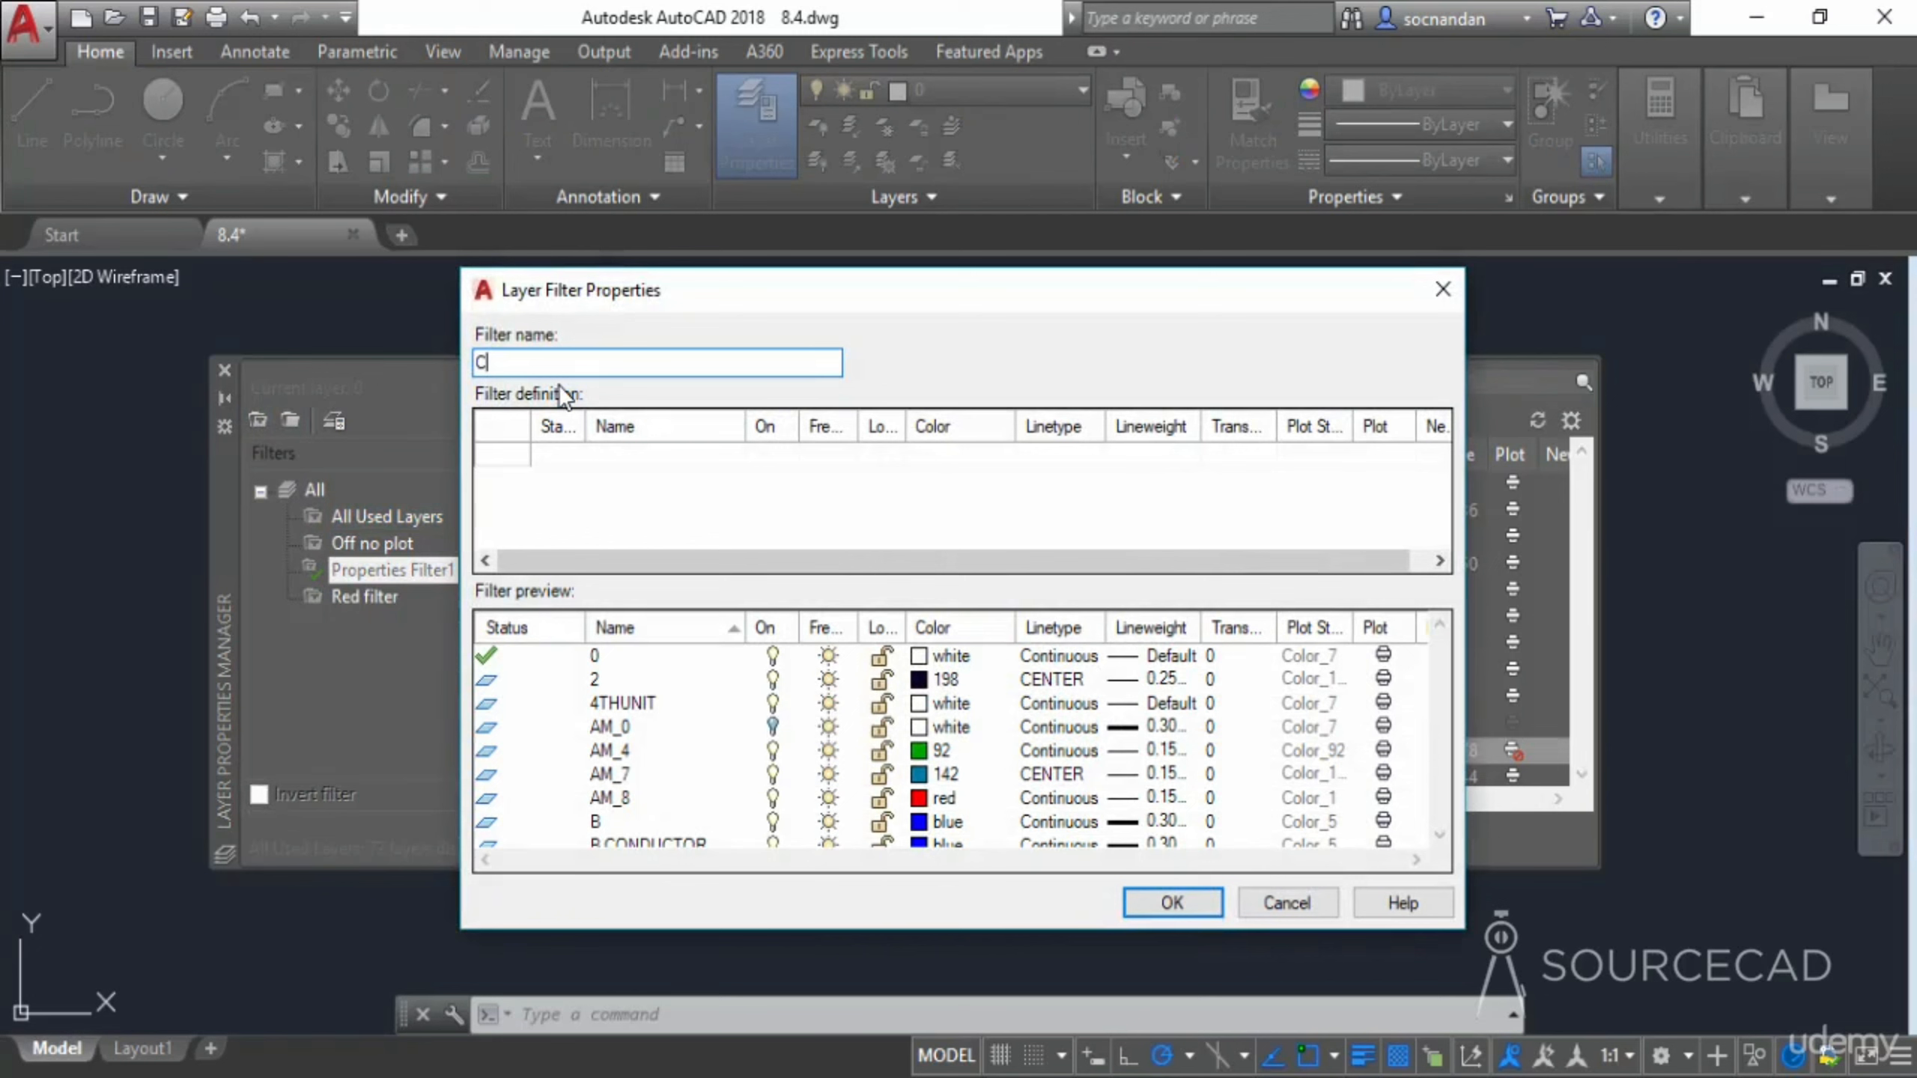
left_click(603, 451)
type("C*")
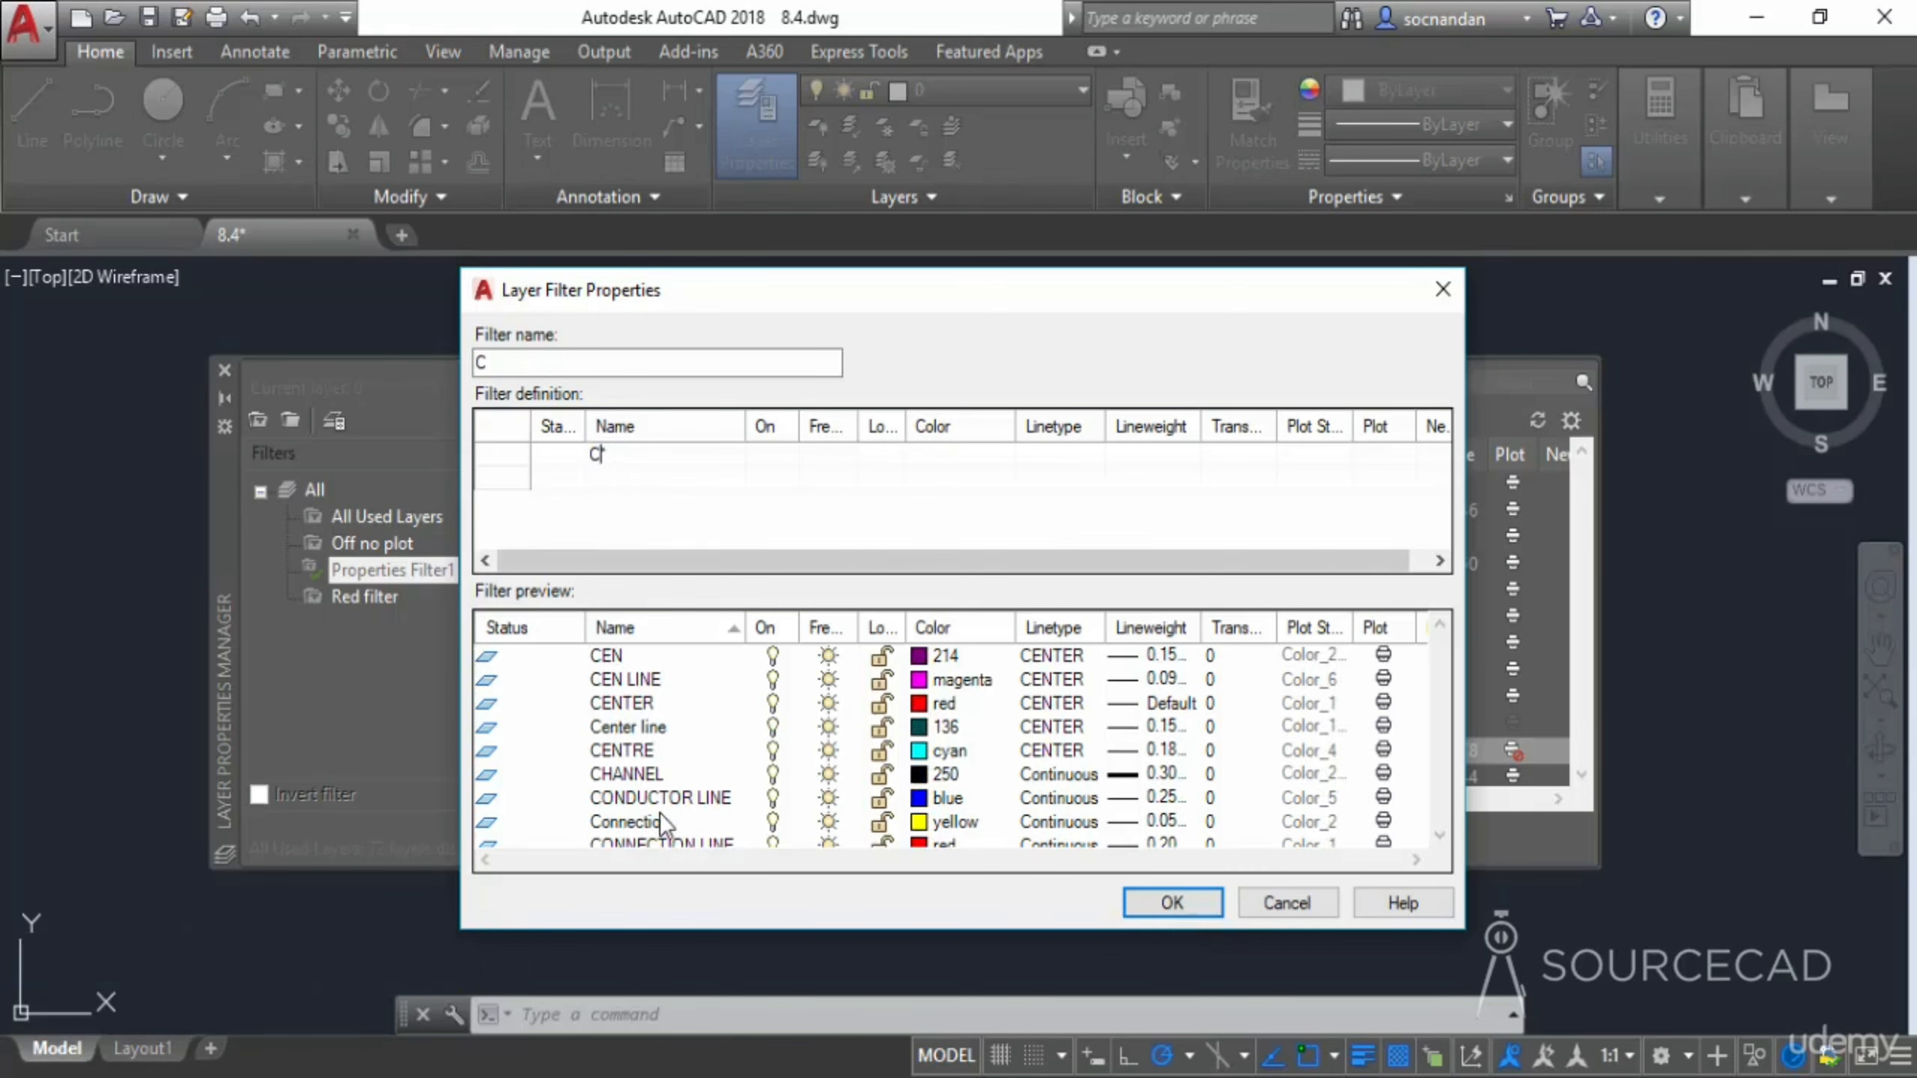
left_click(1160, 899)
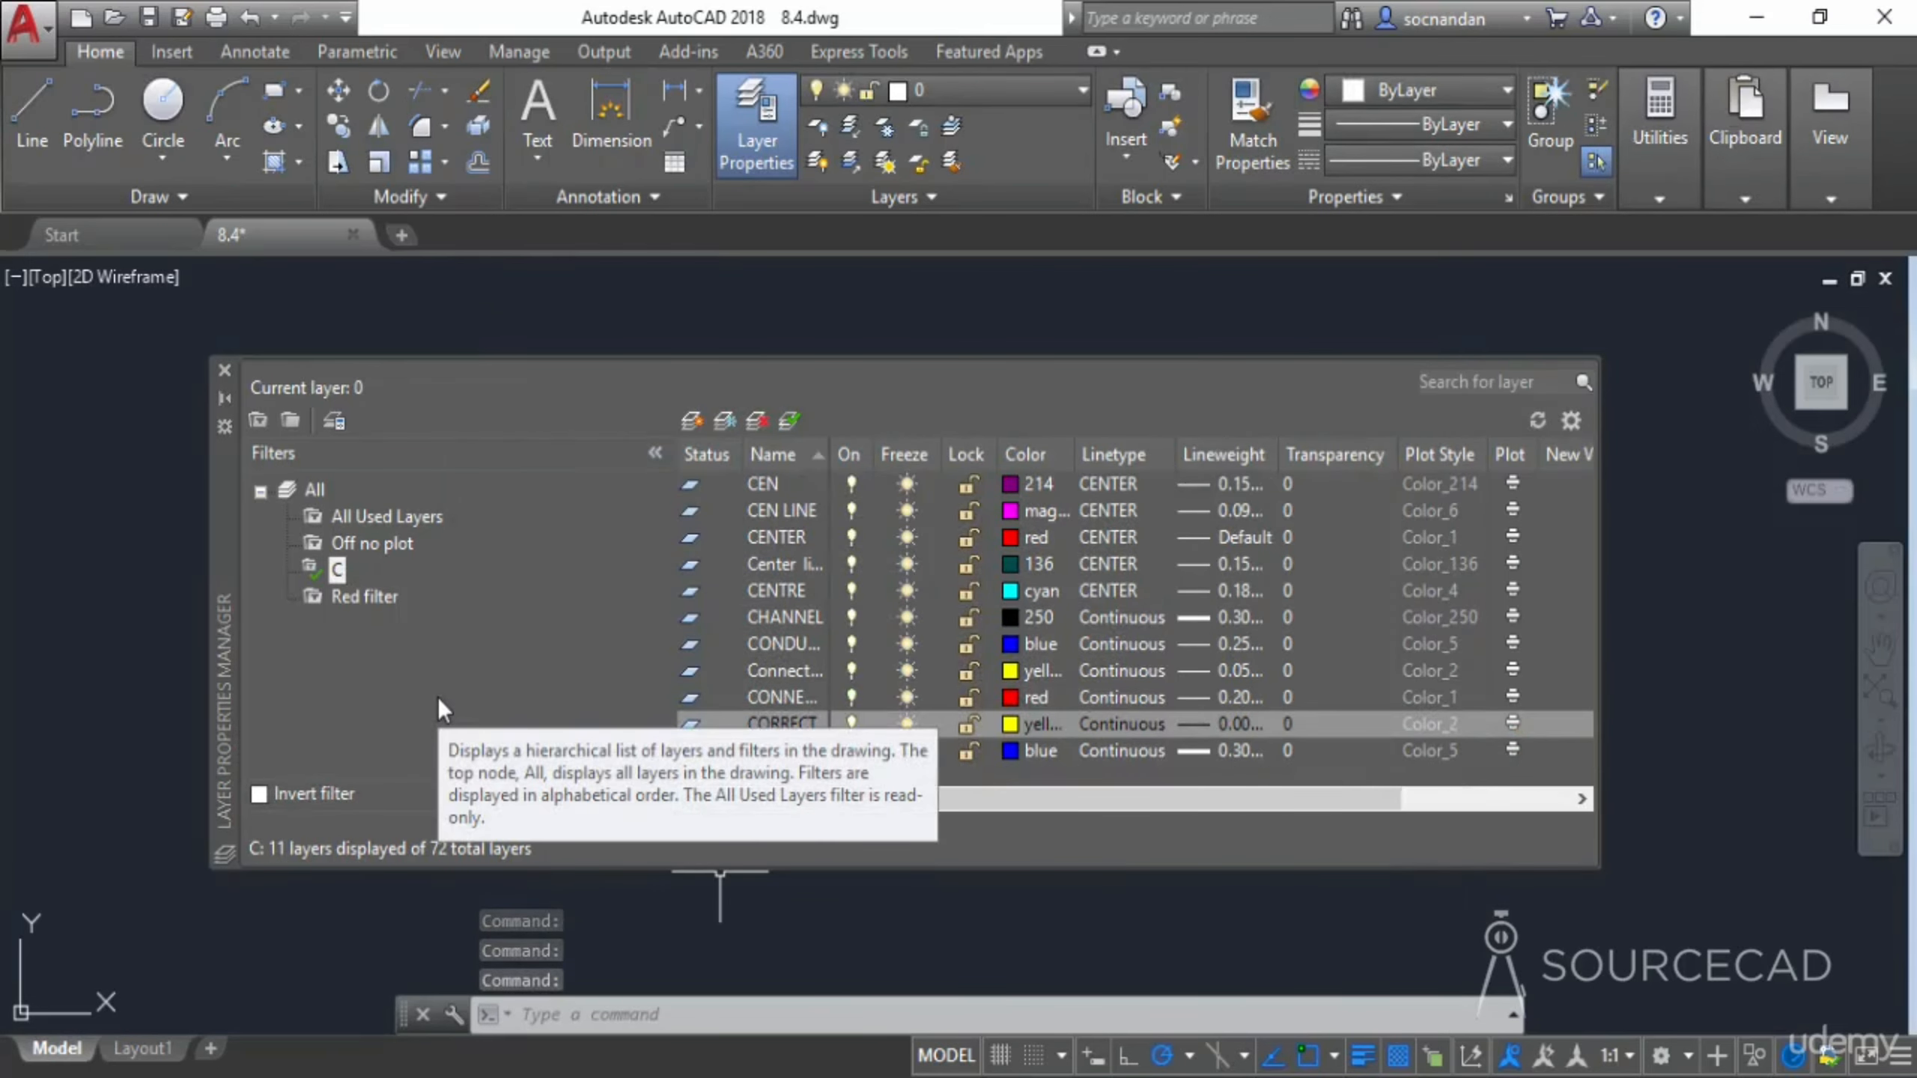
From all used layers, create a property filter named N for layer names matching ??n*
left_click(373, 521)
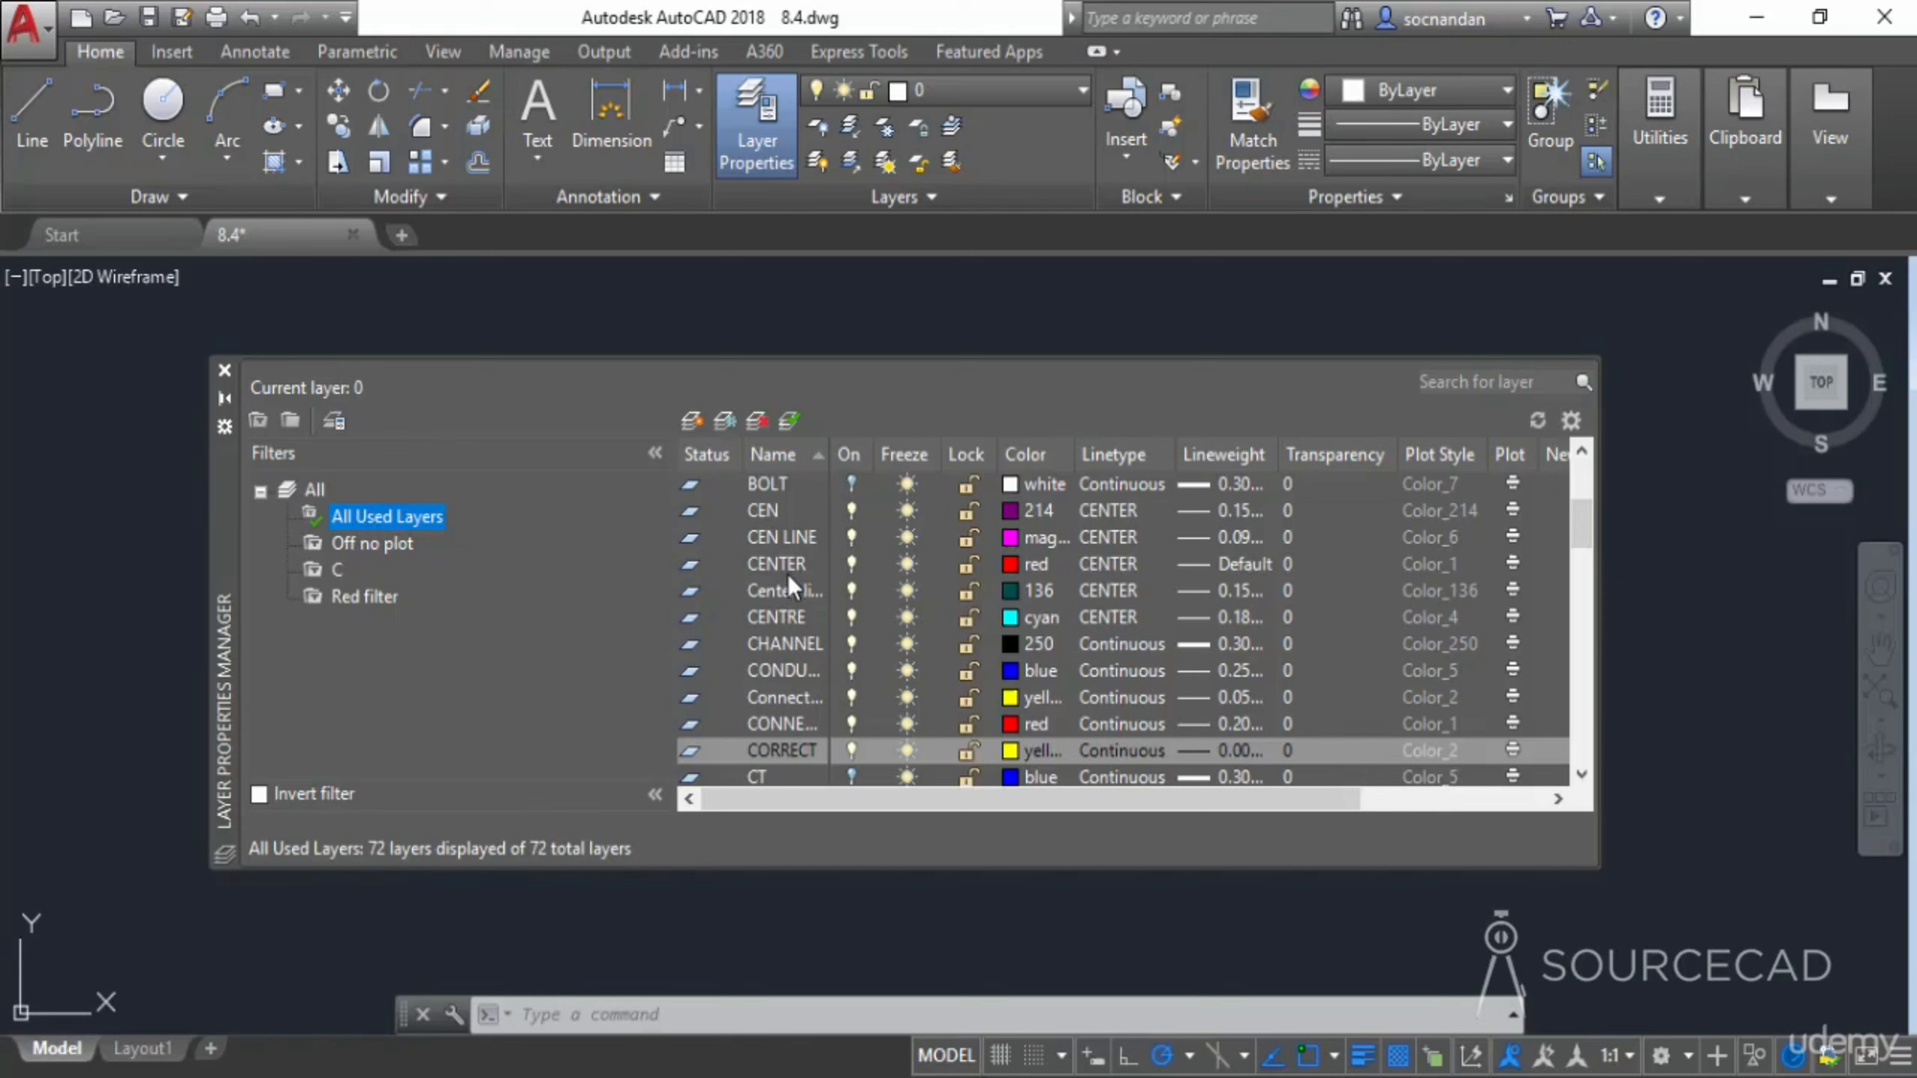
left_click(260, 421)
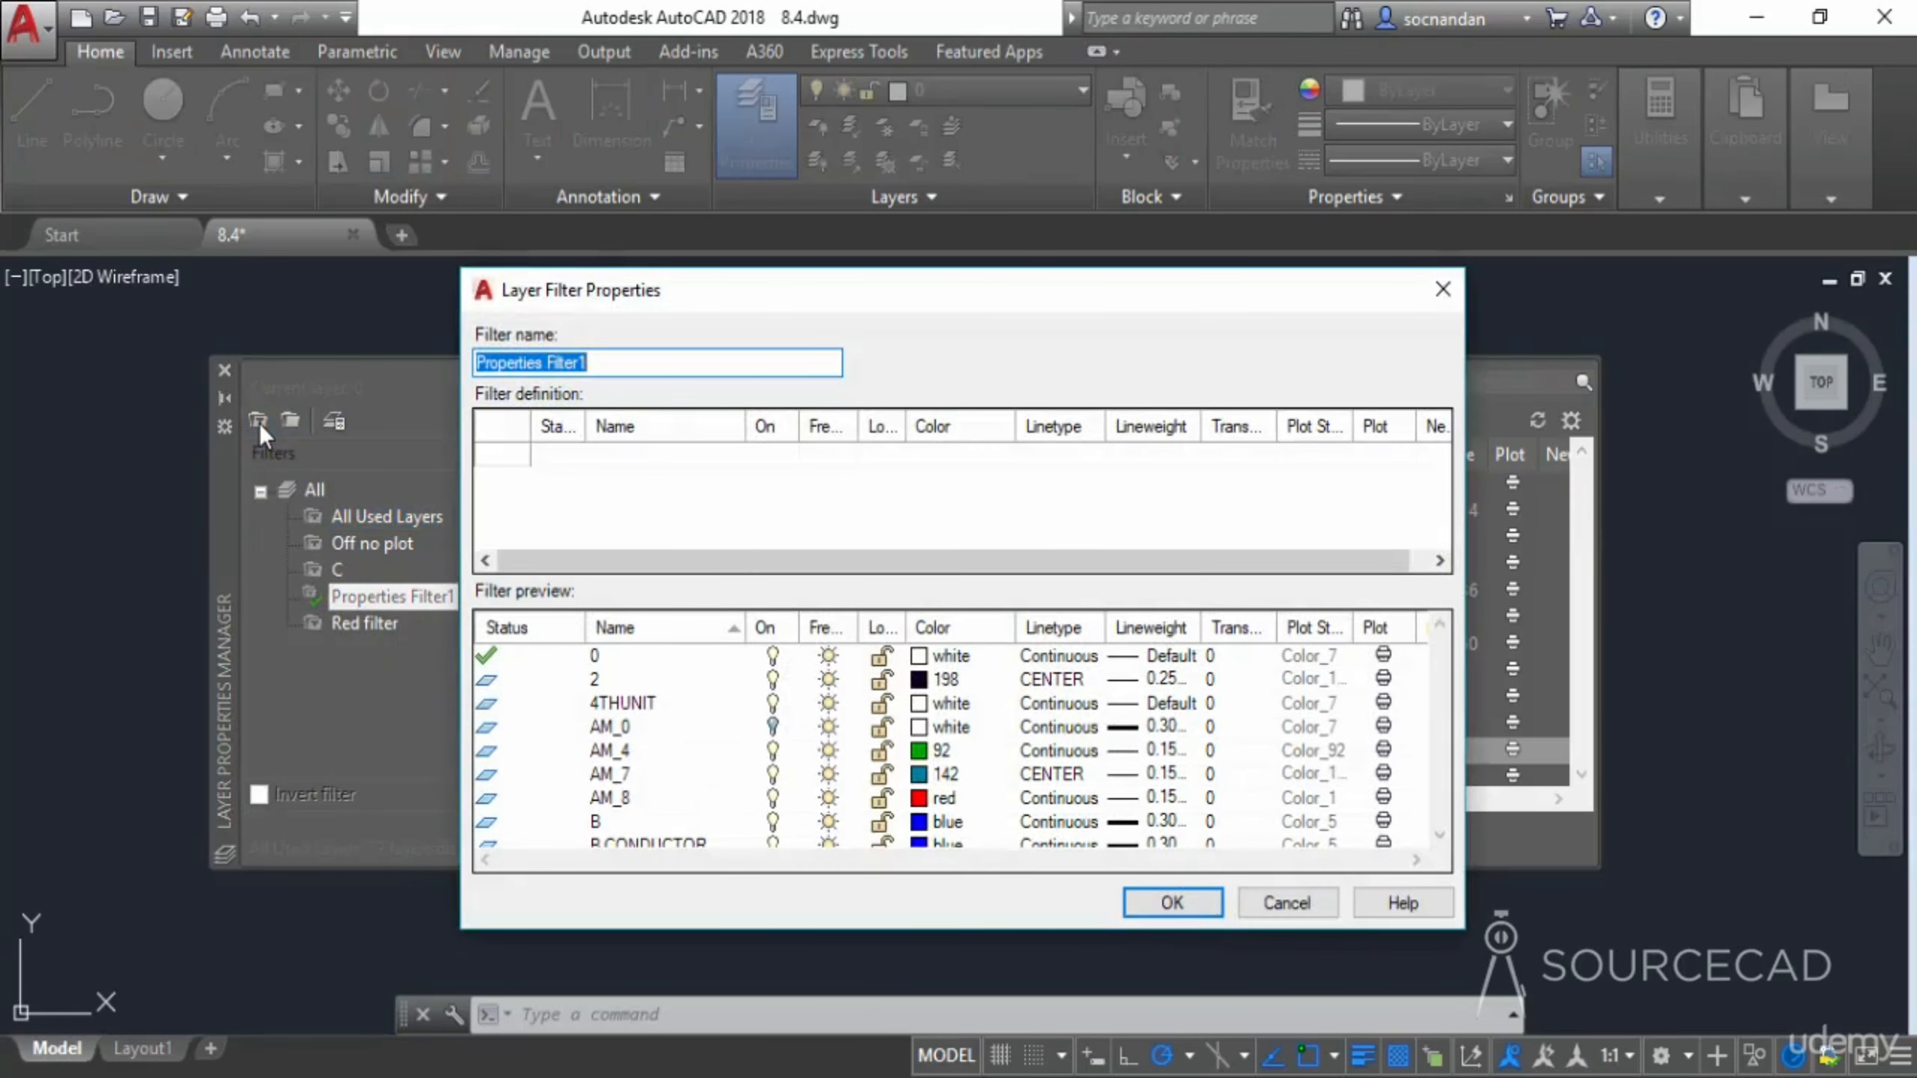
type("N")
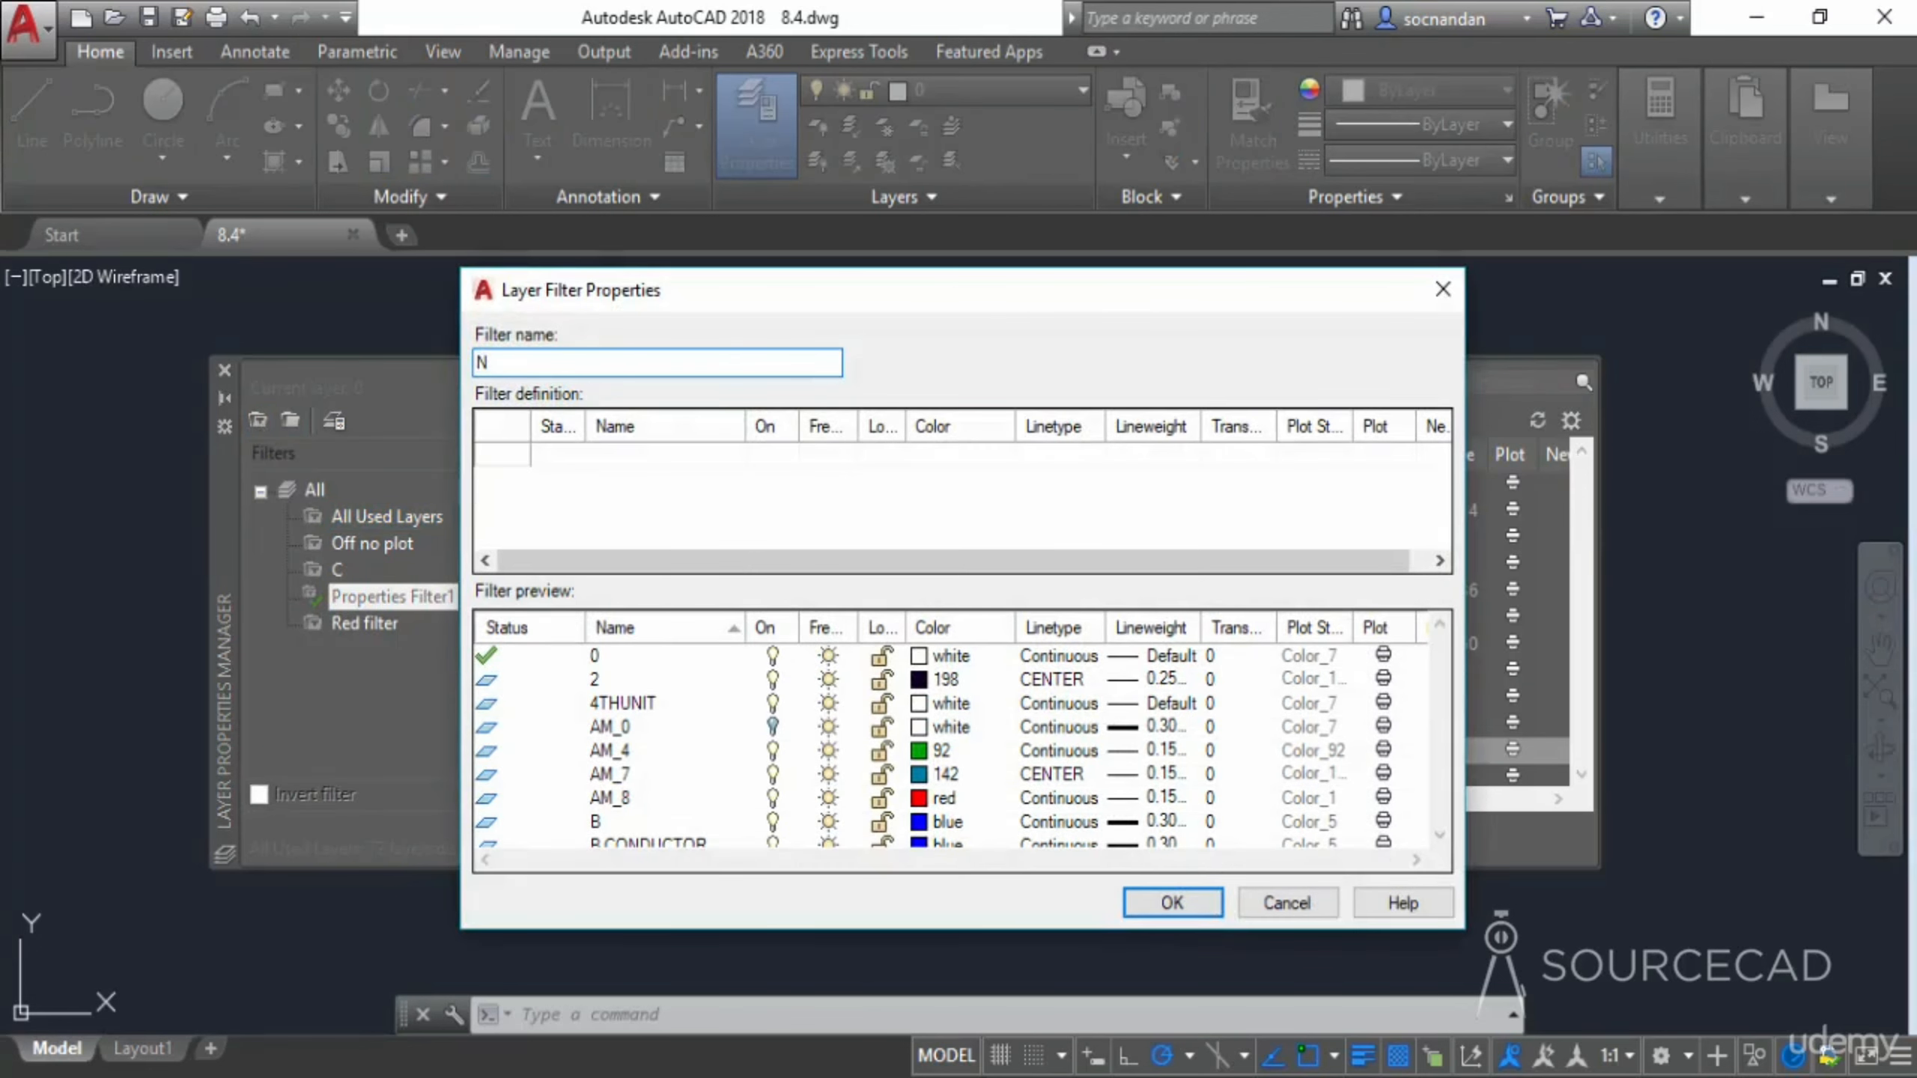
left_click(611, 453)
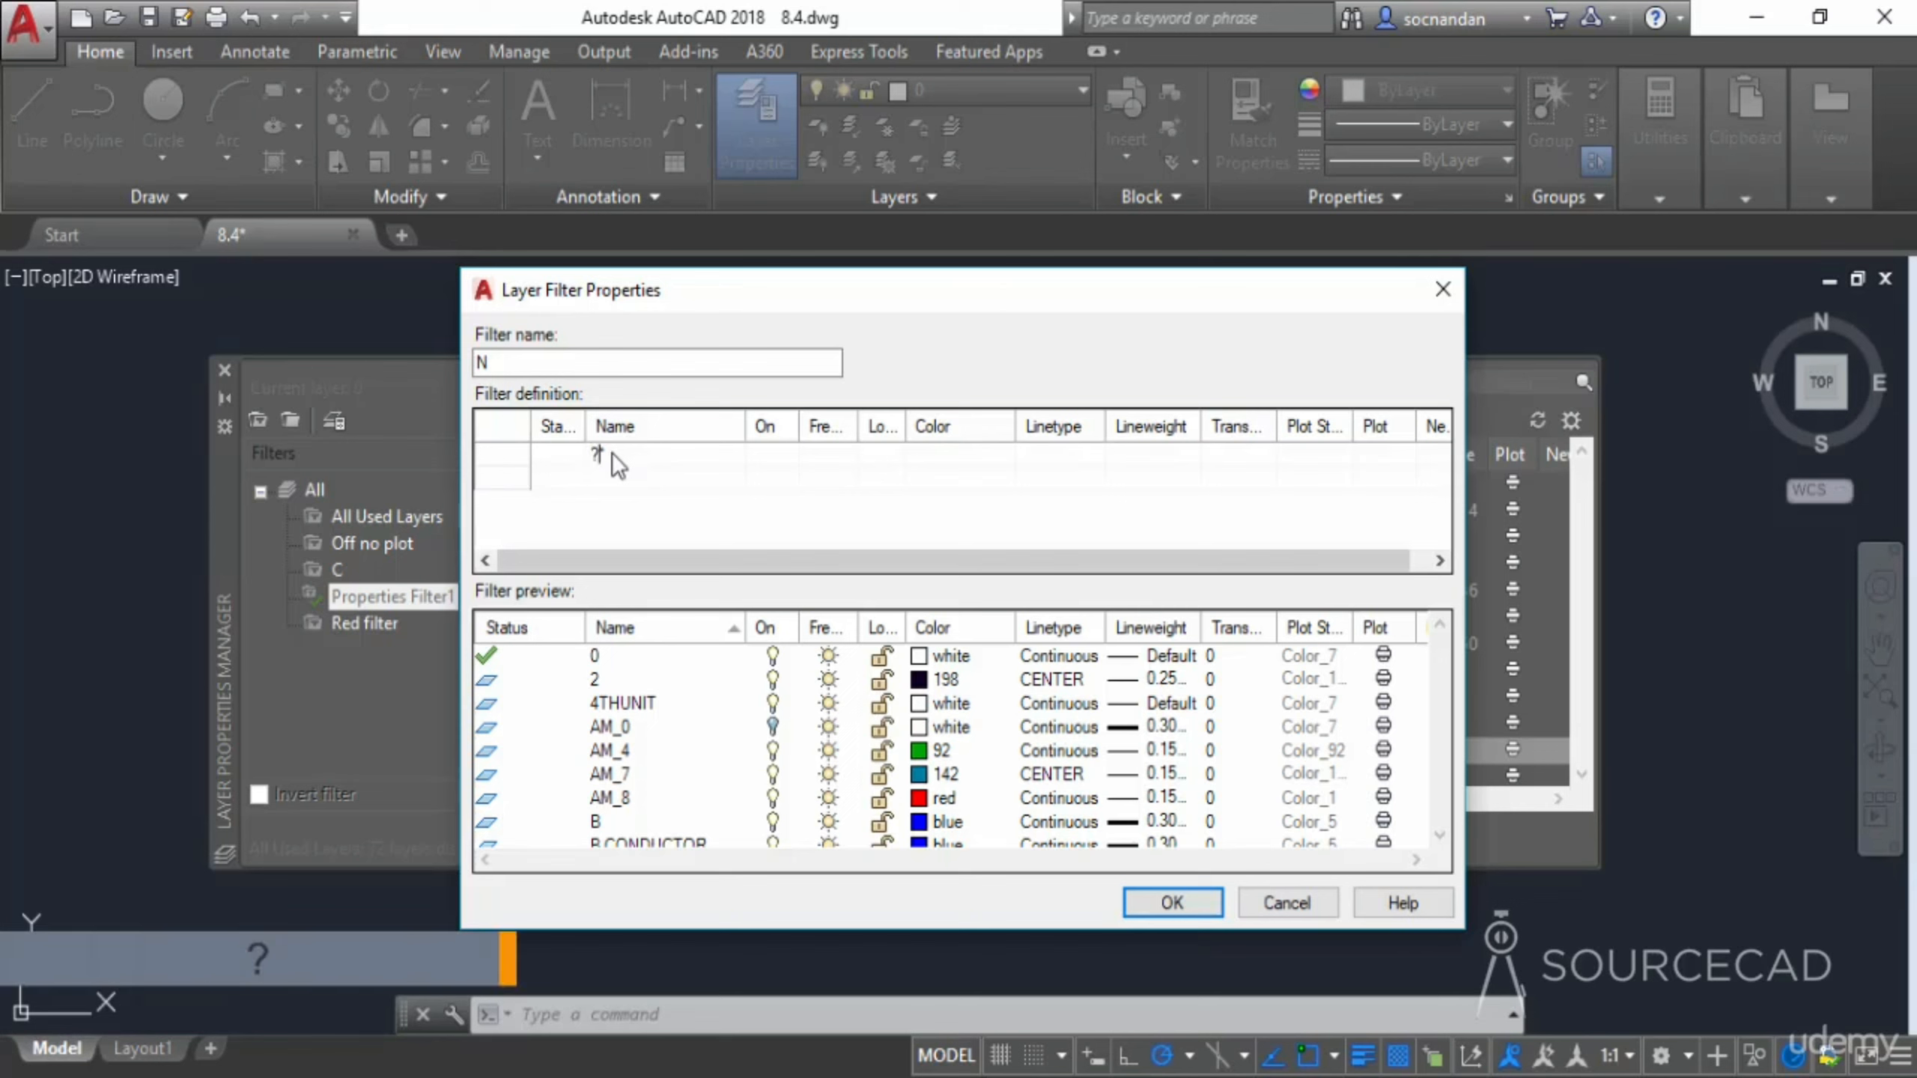
type("?")
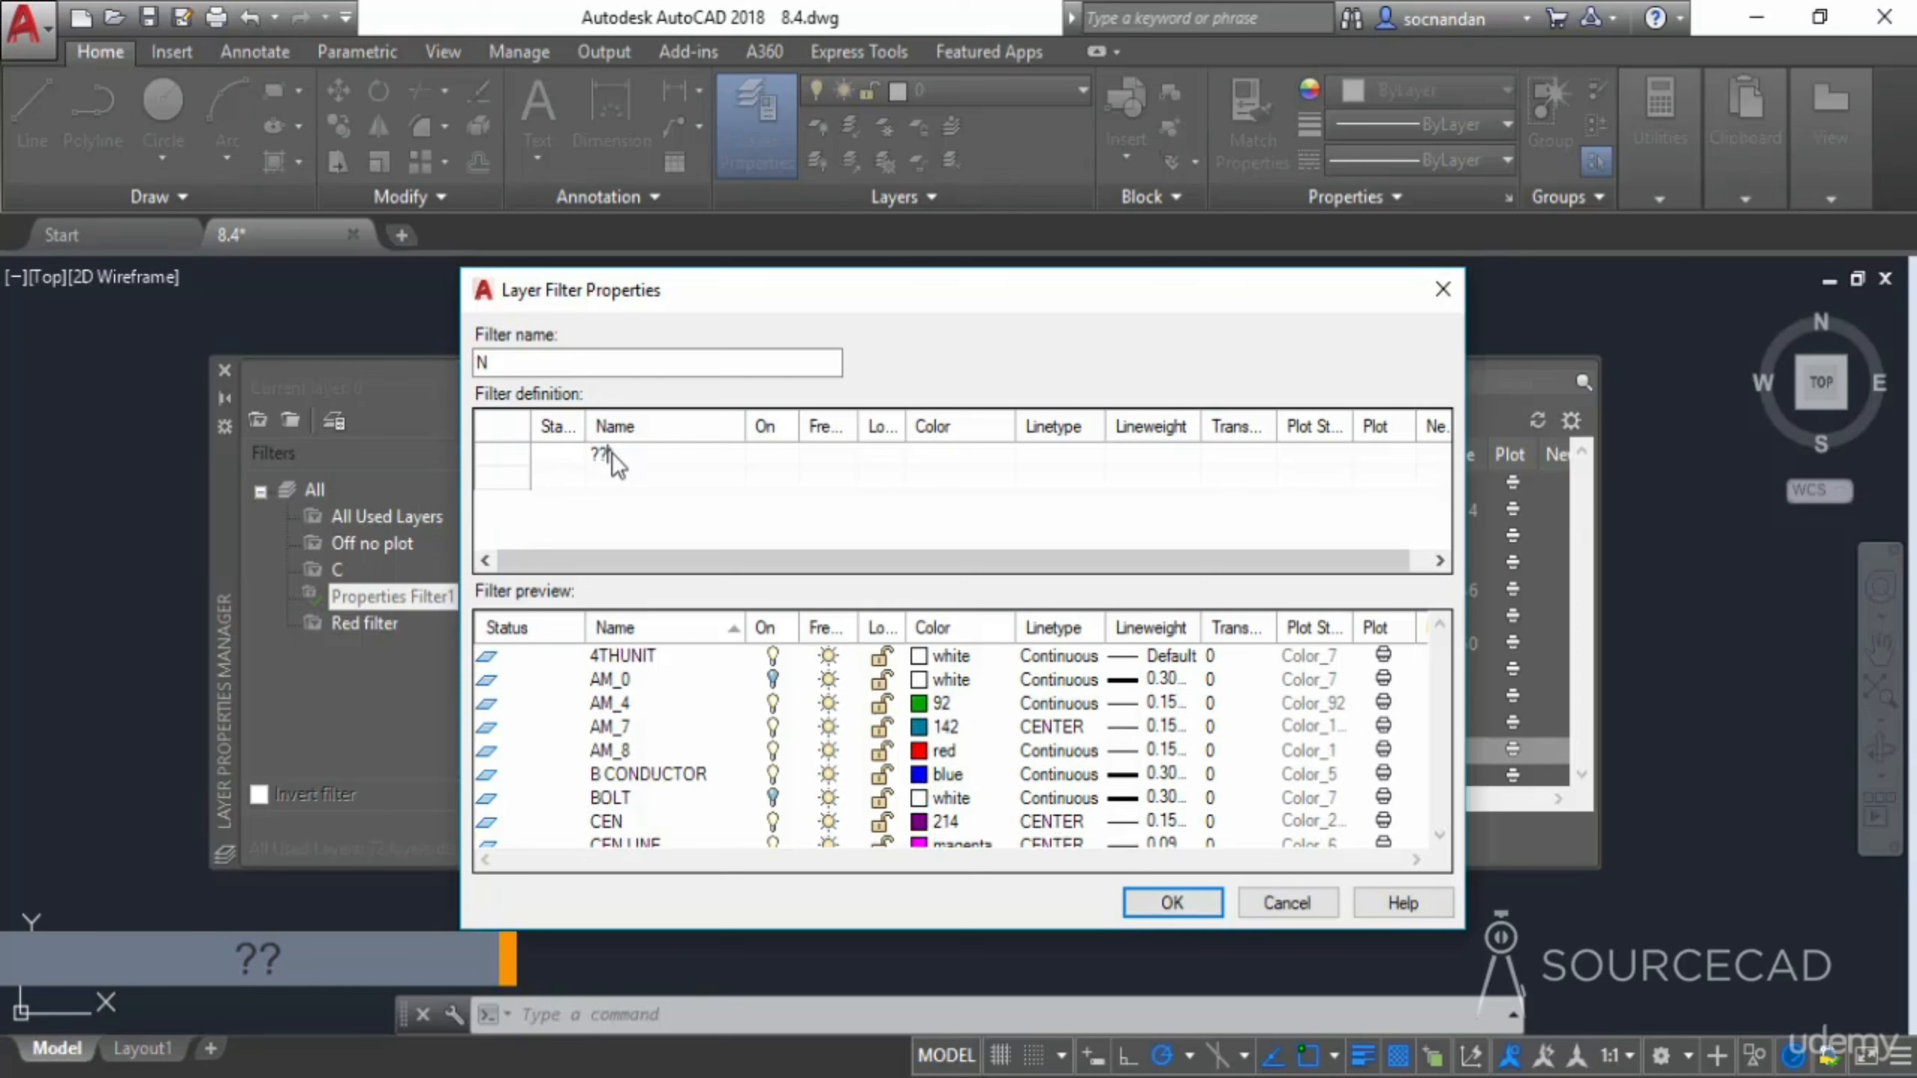
type("n")
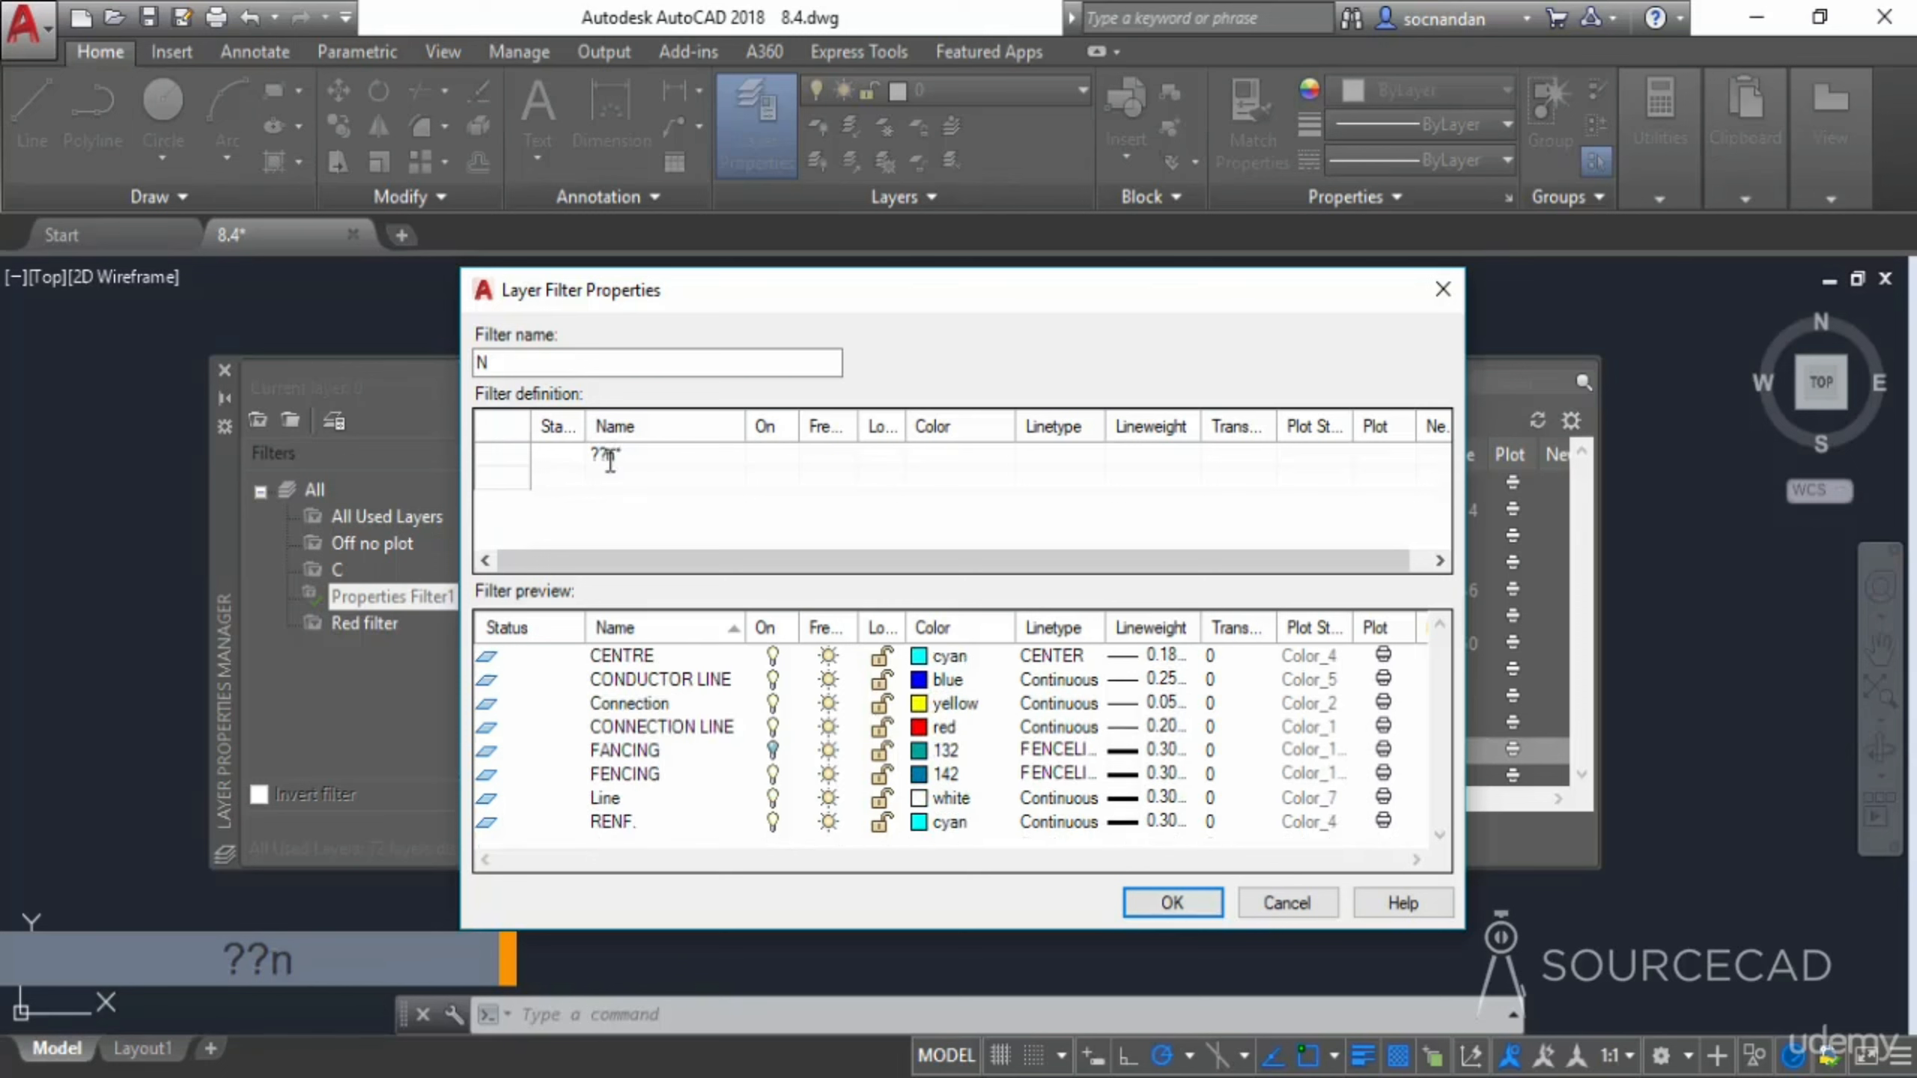
type("*")
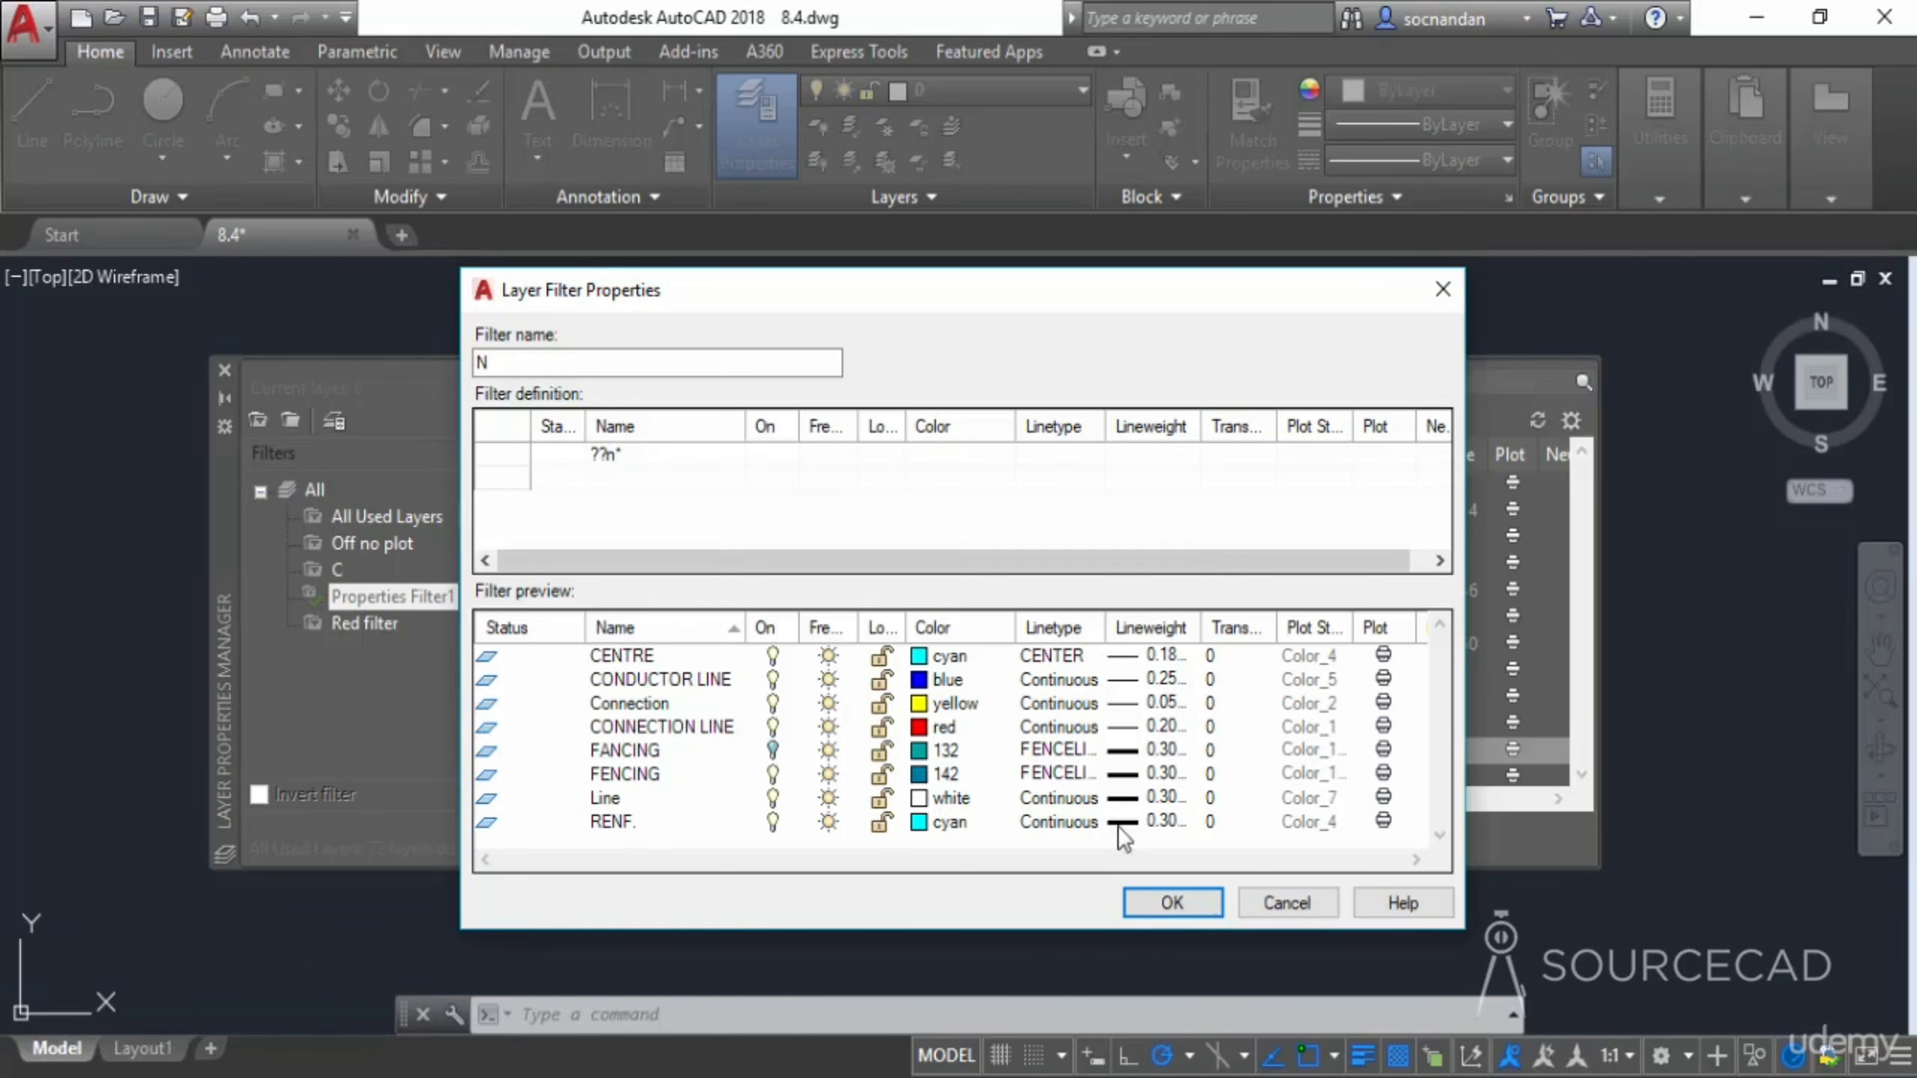
left_click(1170, 903)
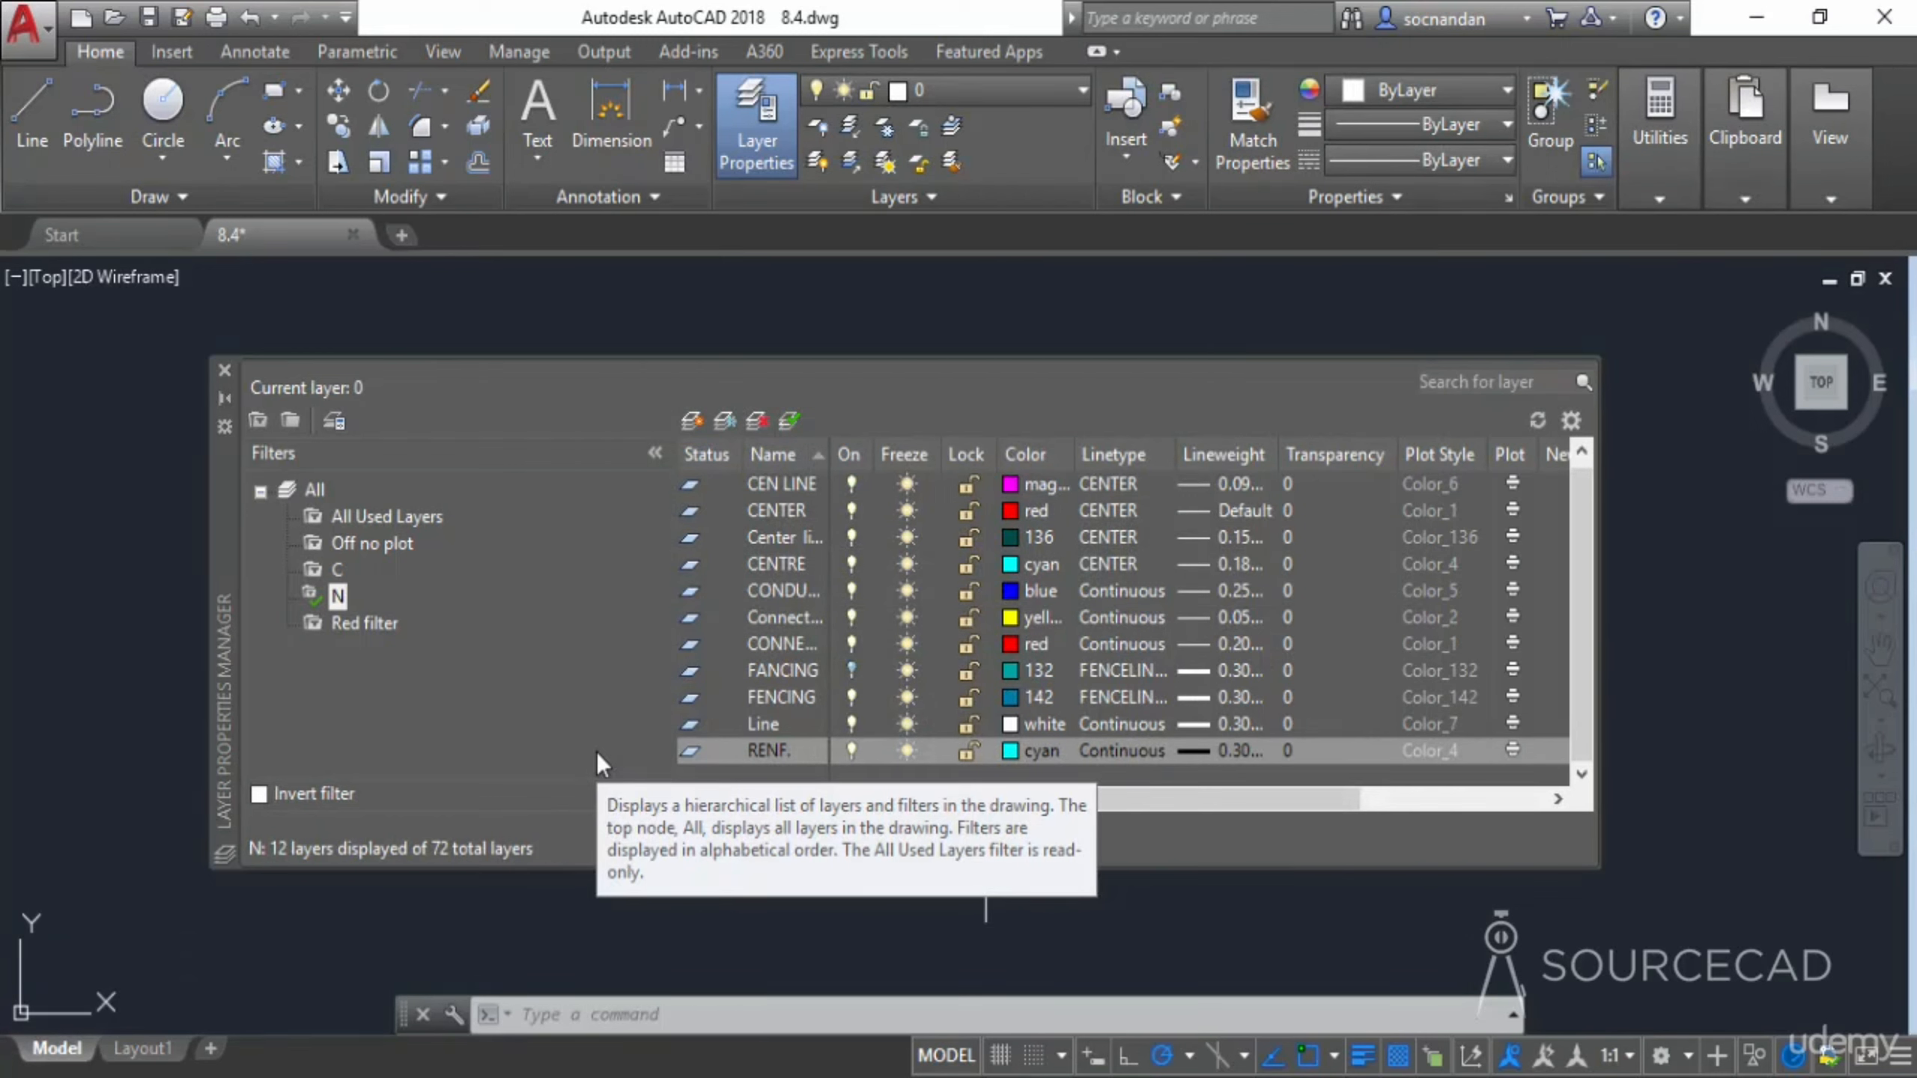
Search all used layers for names matching ??b*, and clear the search
left_click(384, 516)
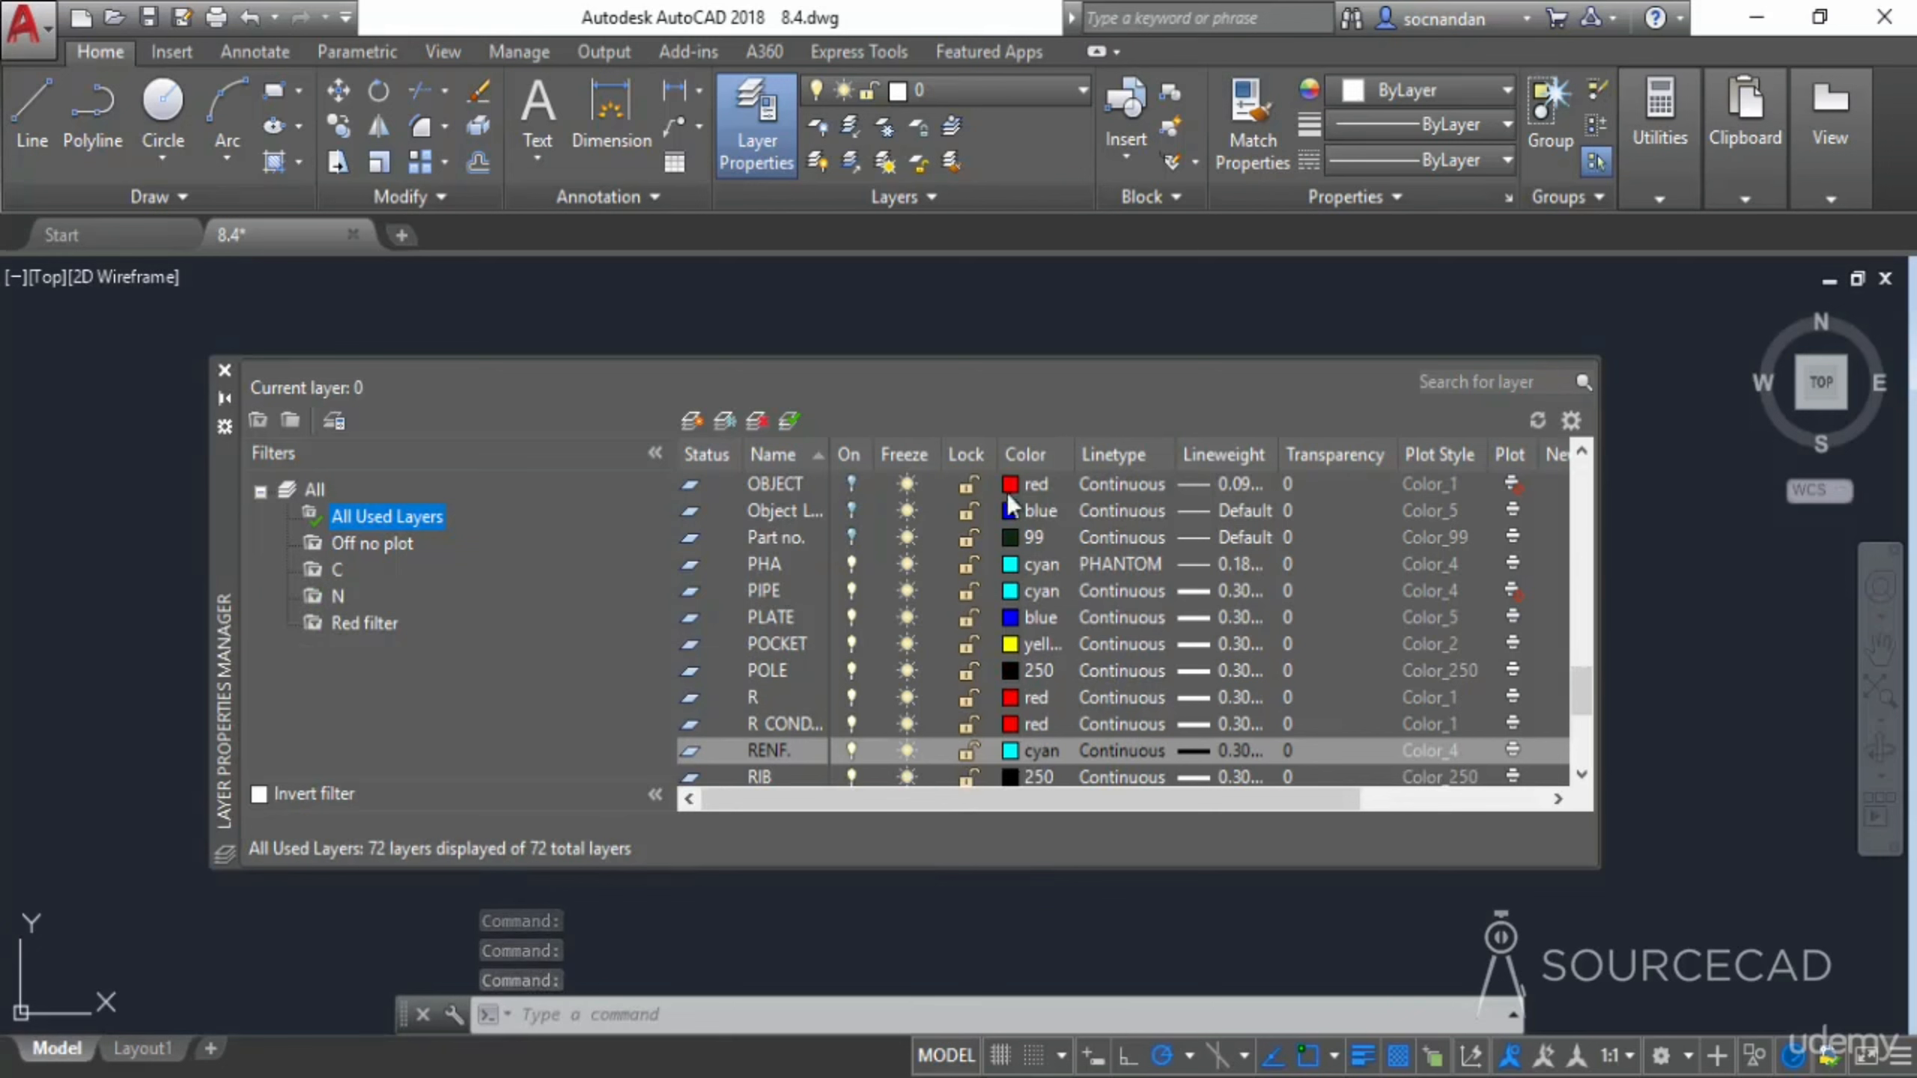
left_click(1476, 389)
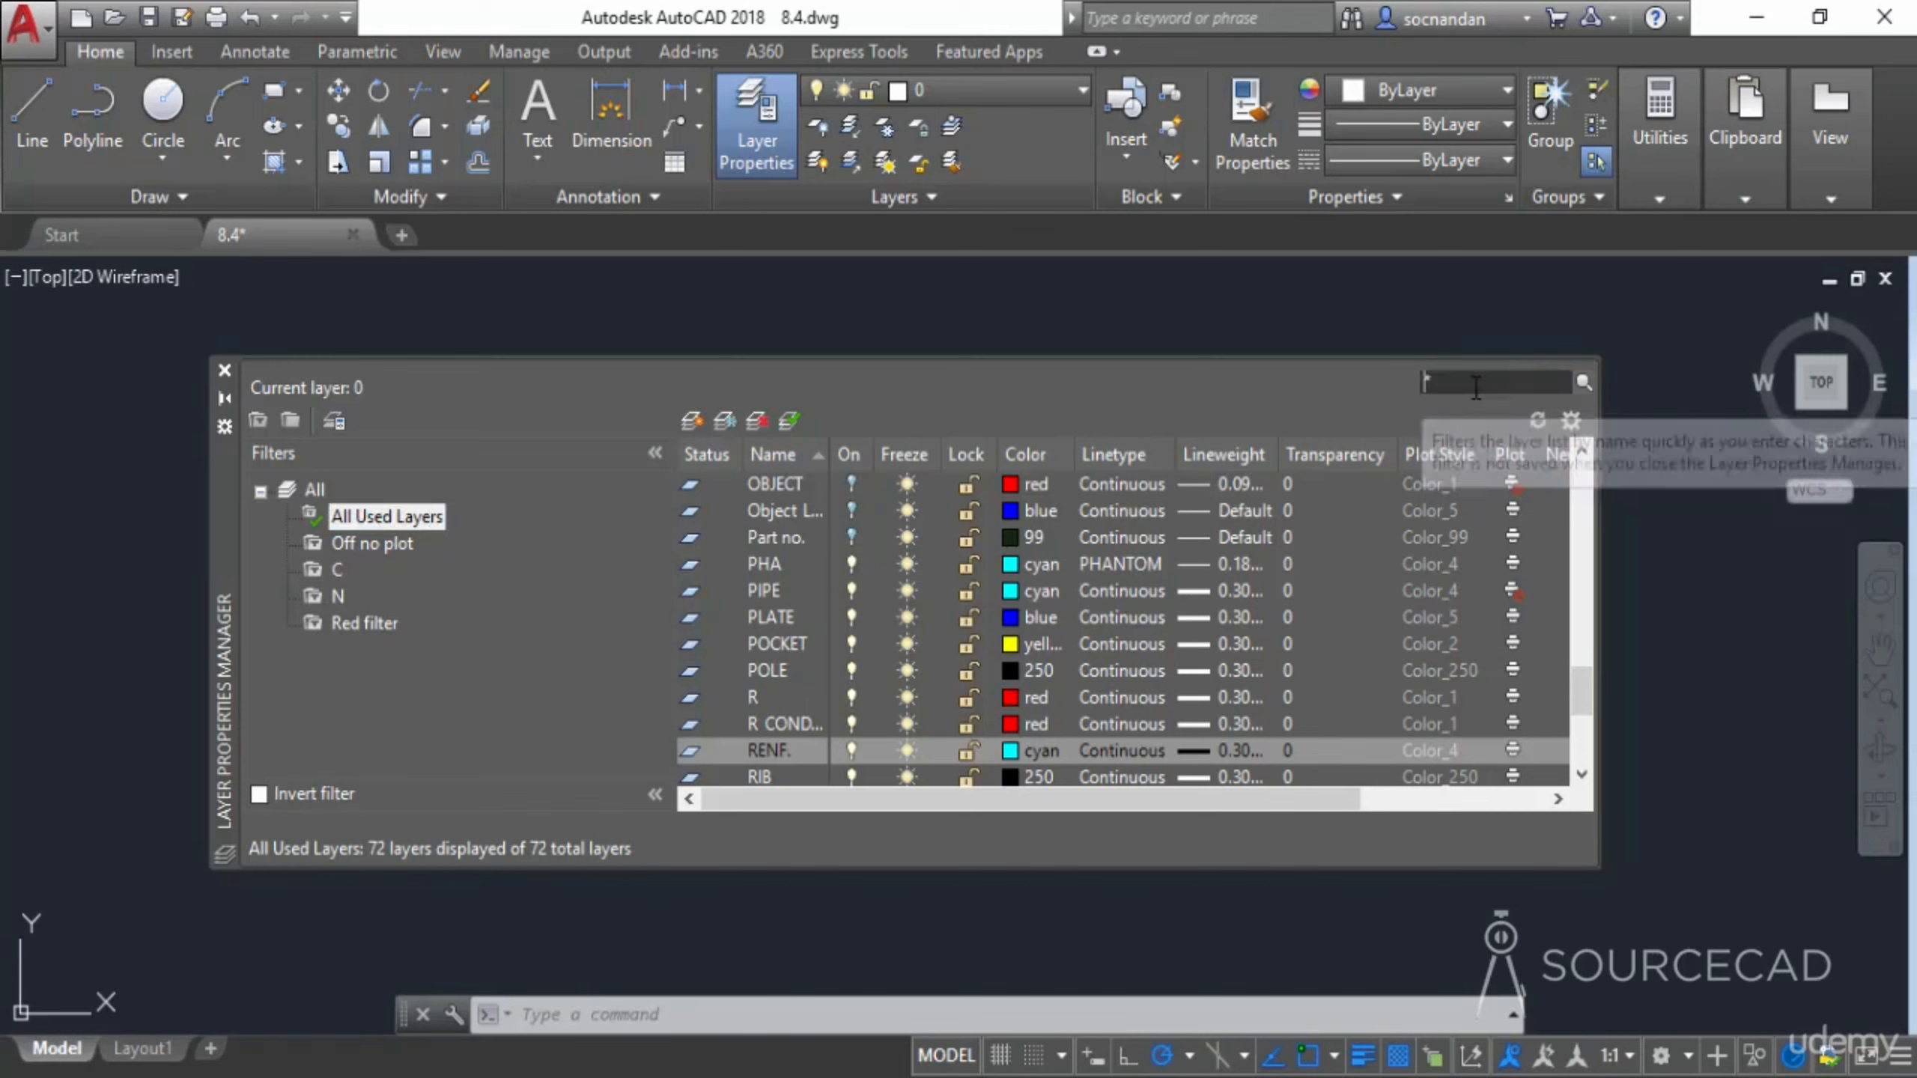
type("??*")
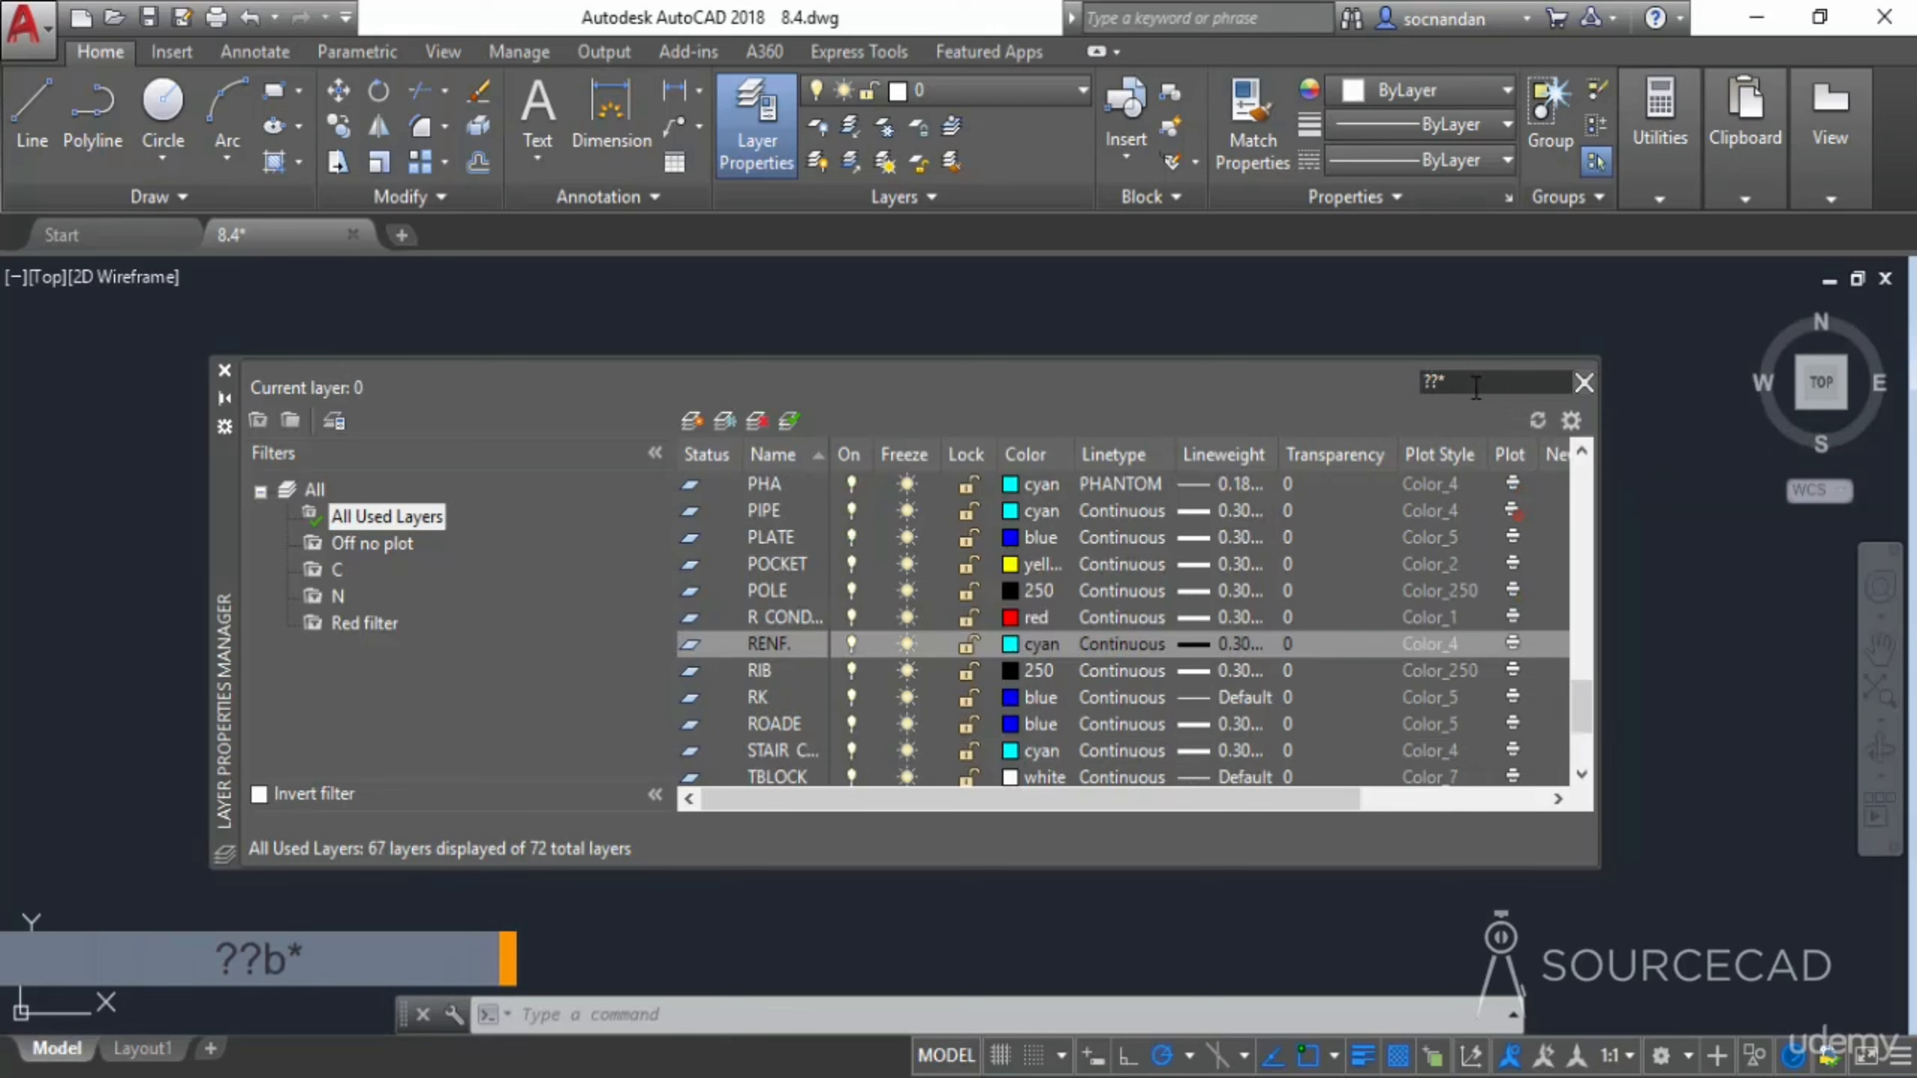
type("b")
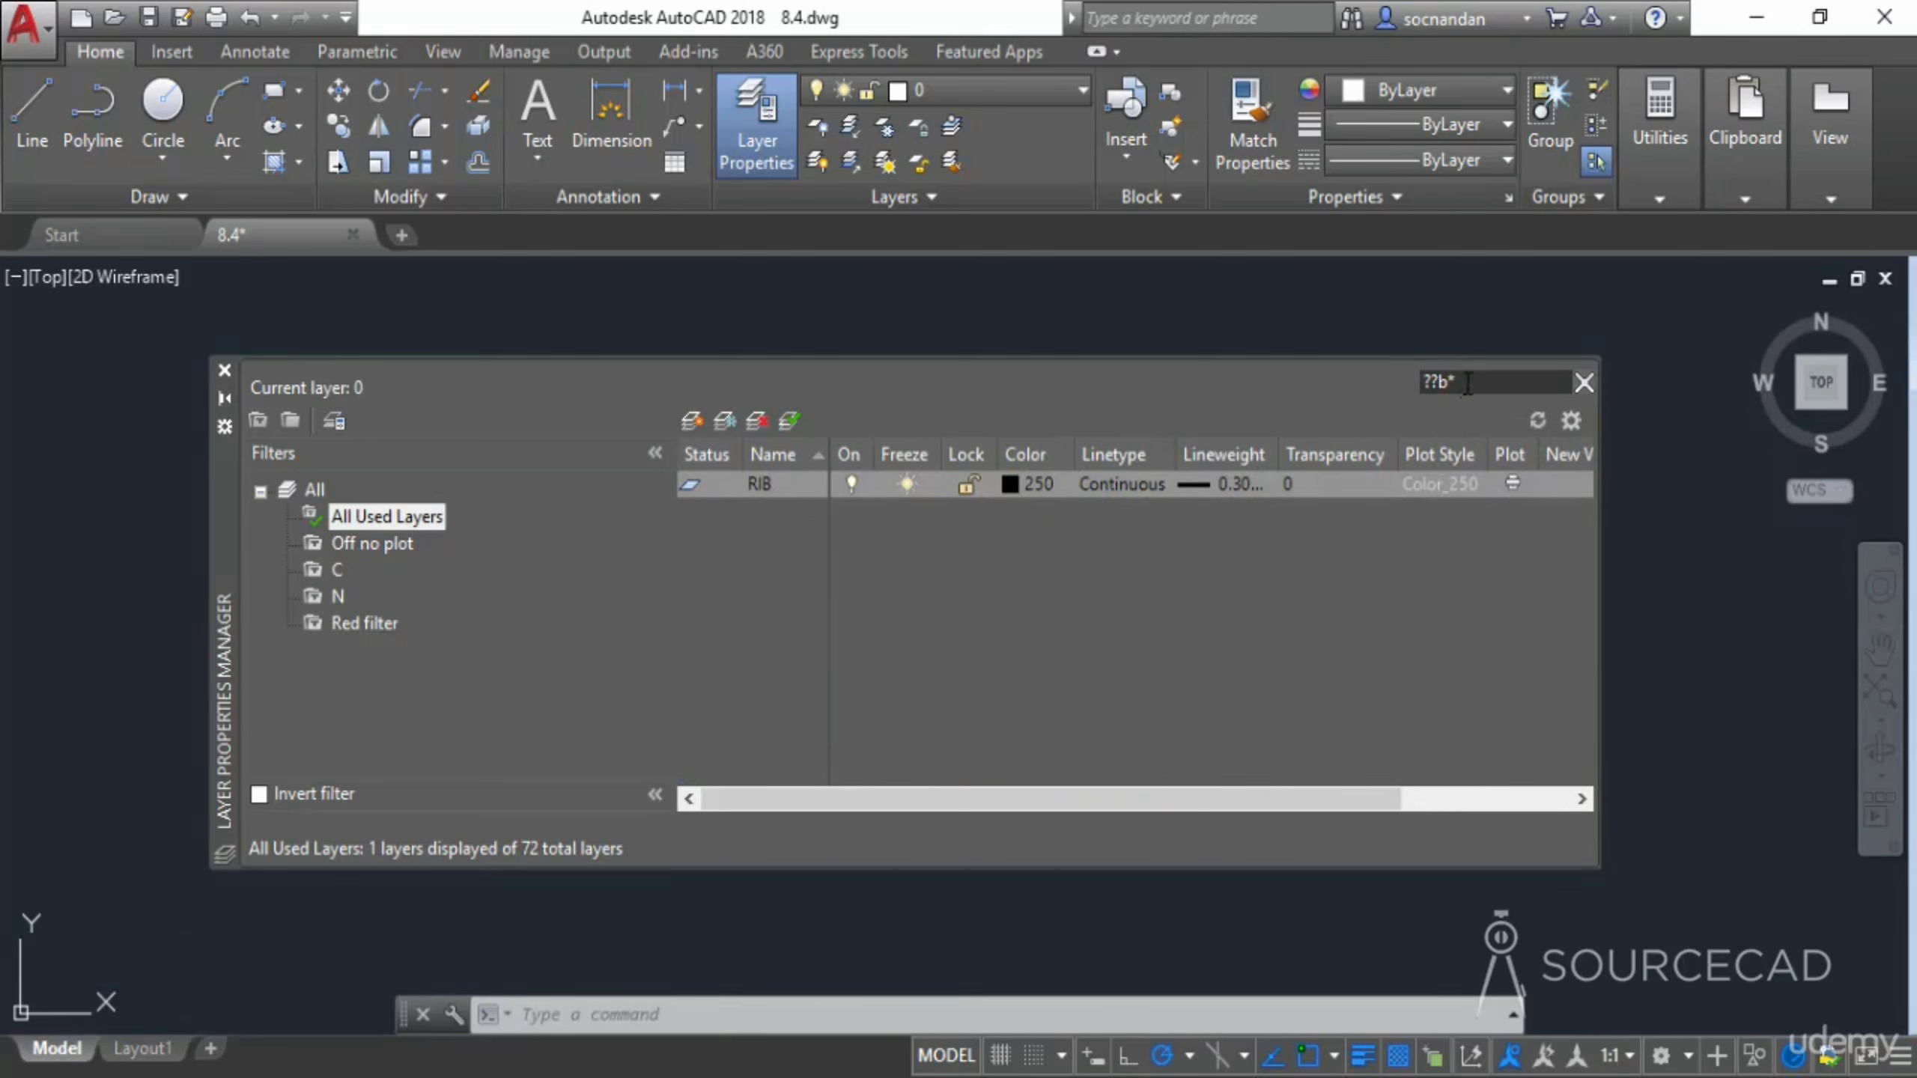
left_click(1584, 383)
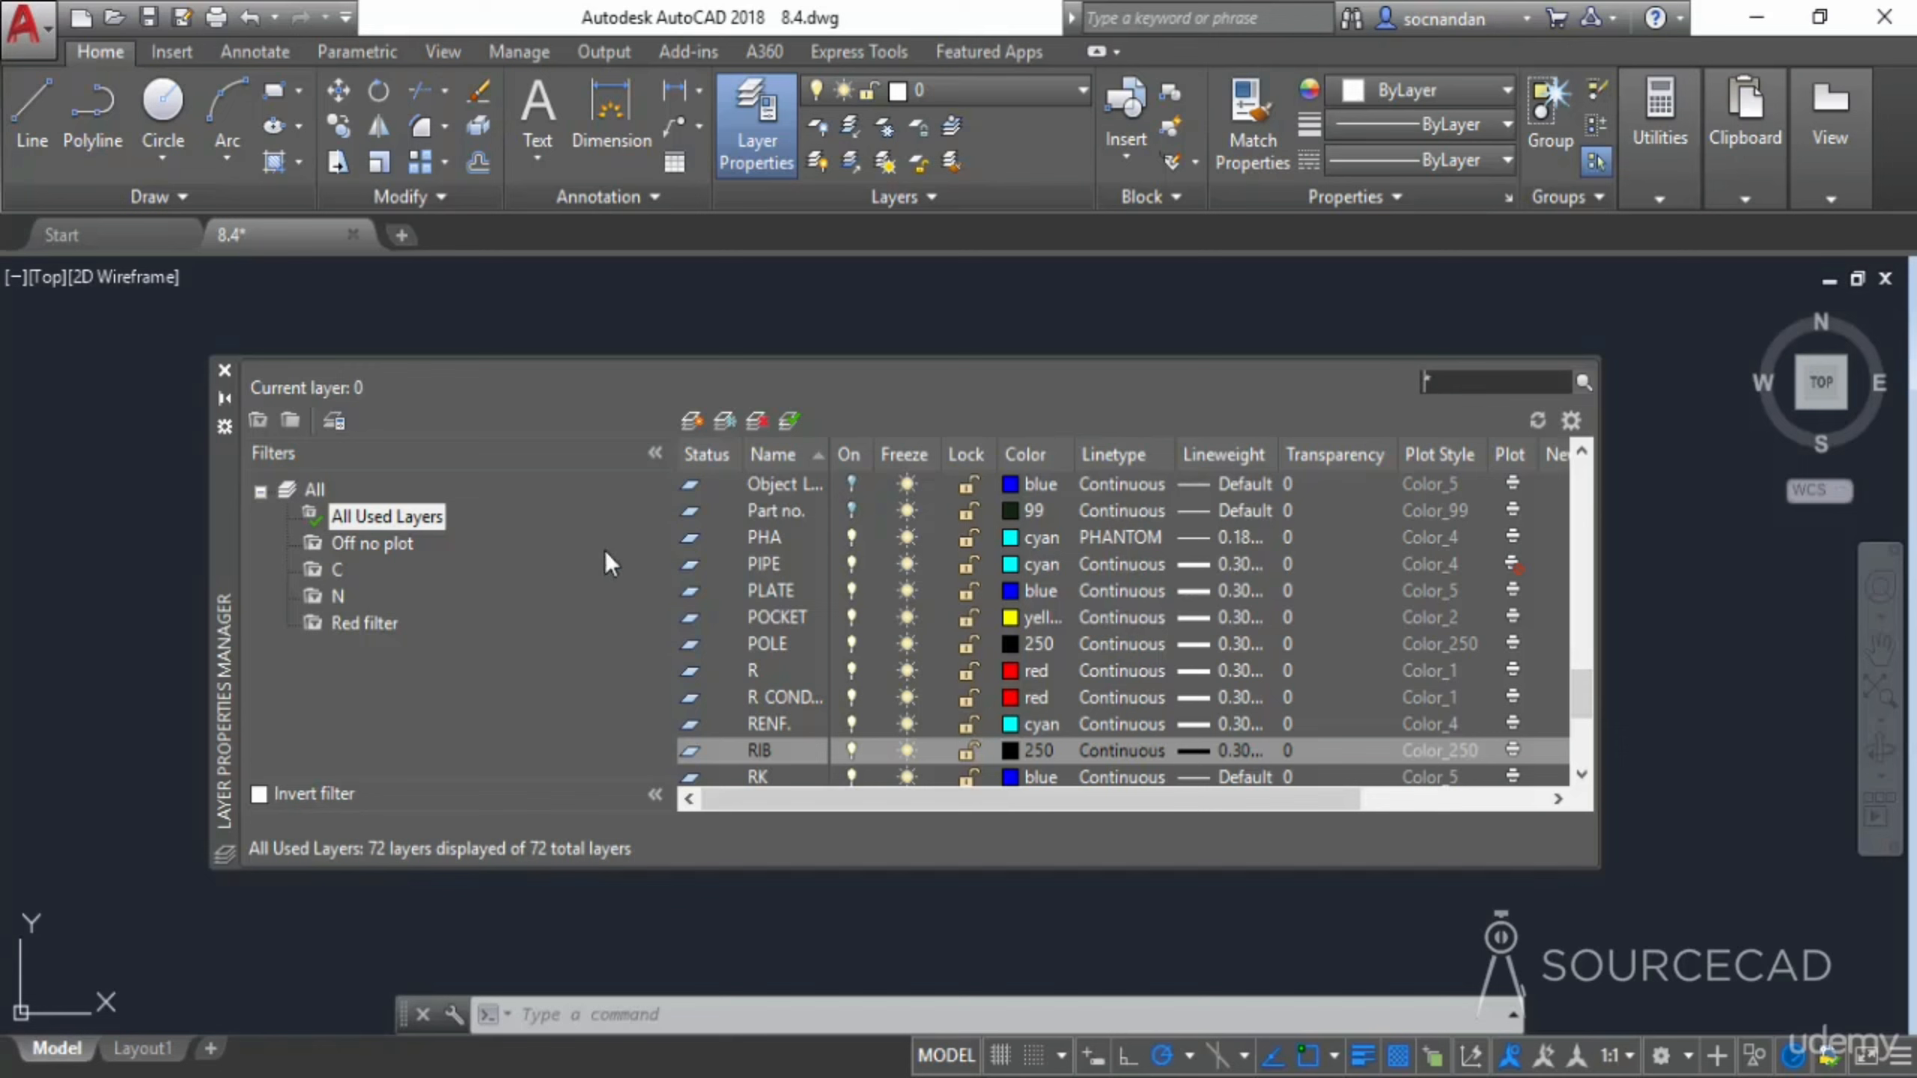
Create a layer group filter named New group
left_click(291, 420)
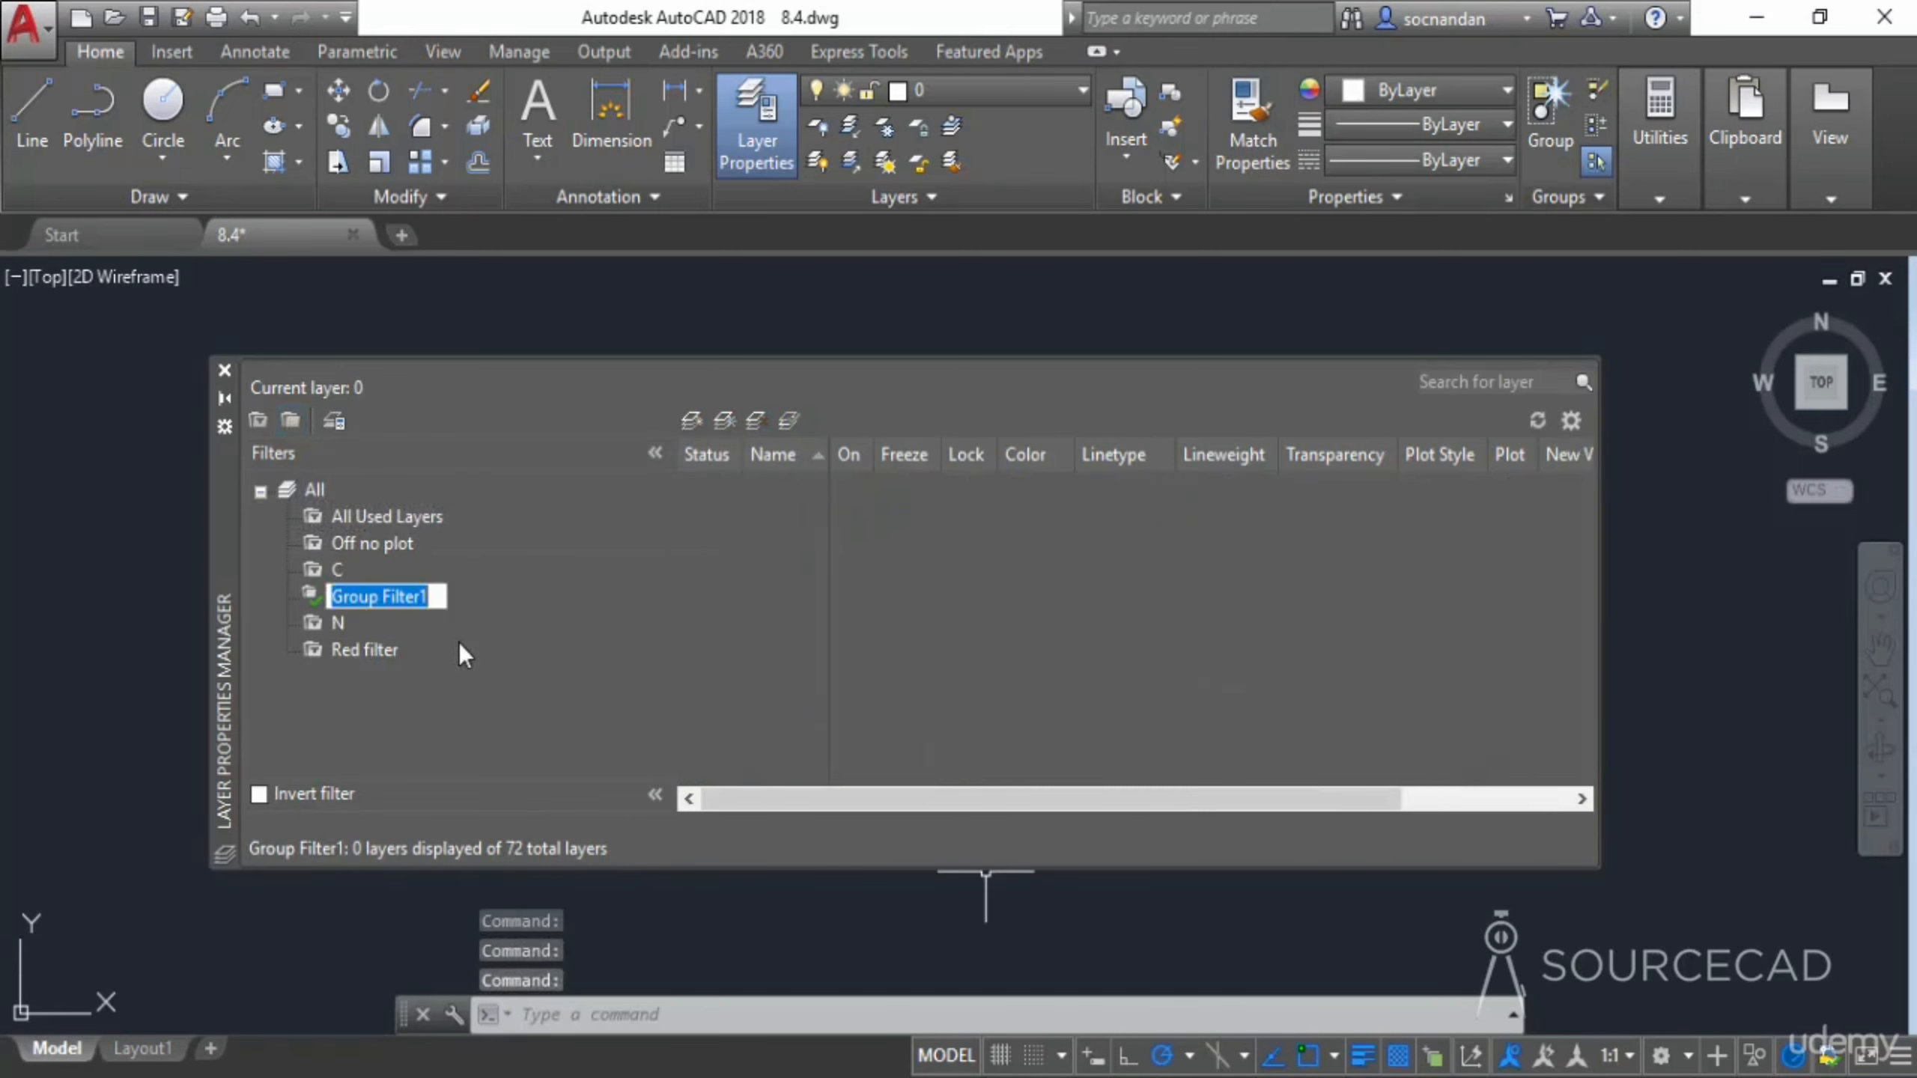
type("New group")
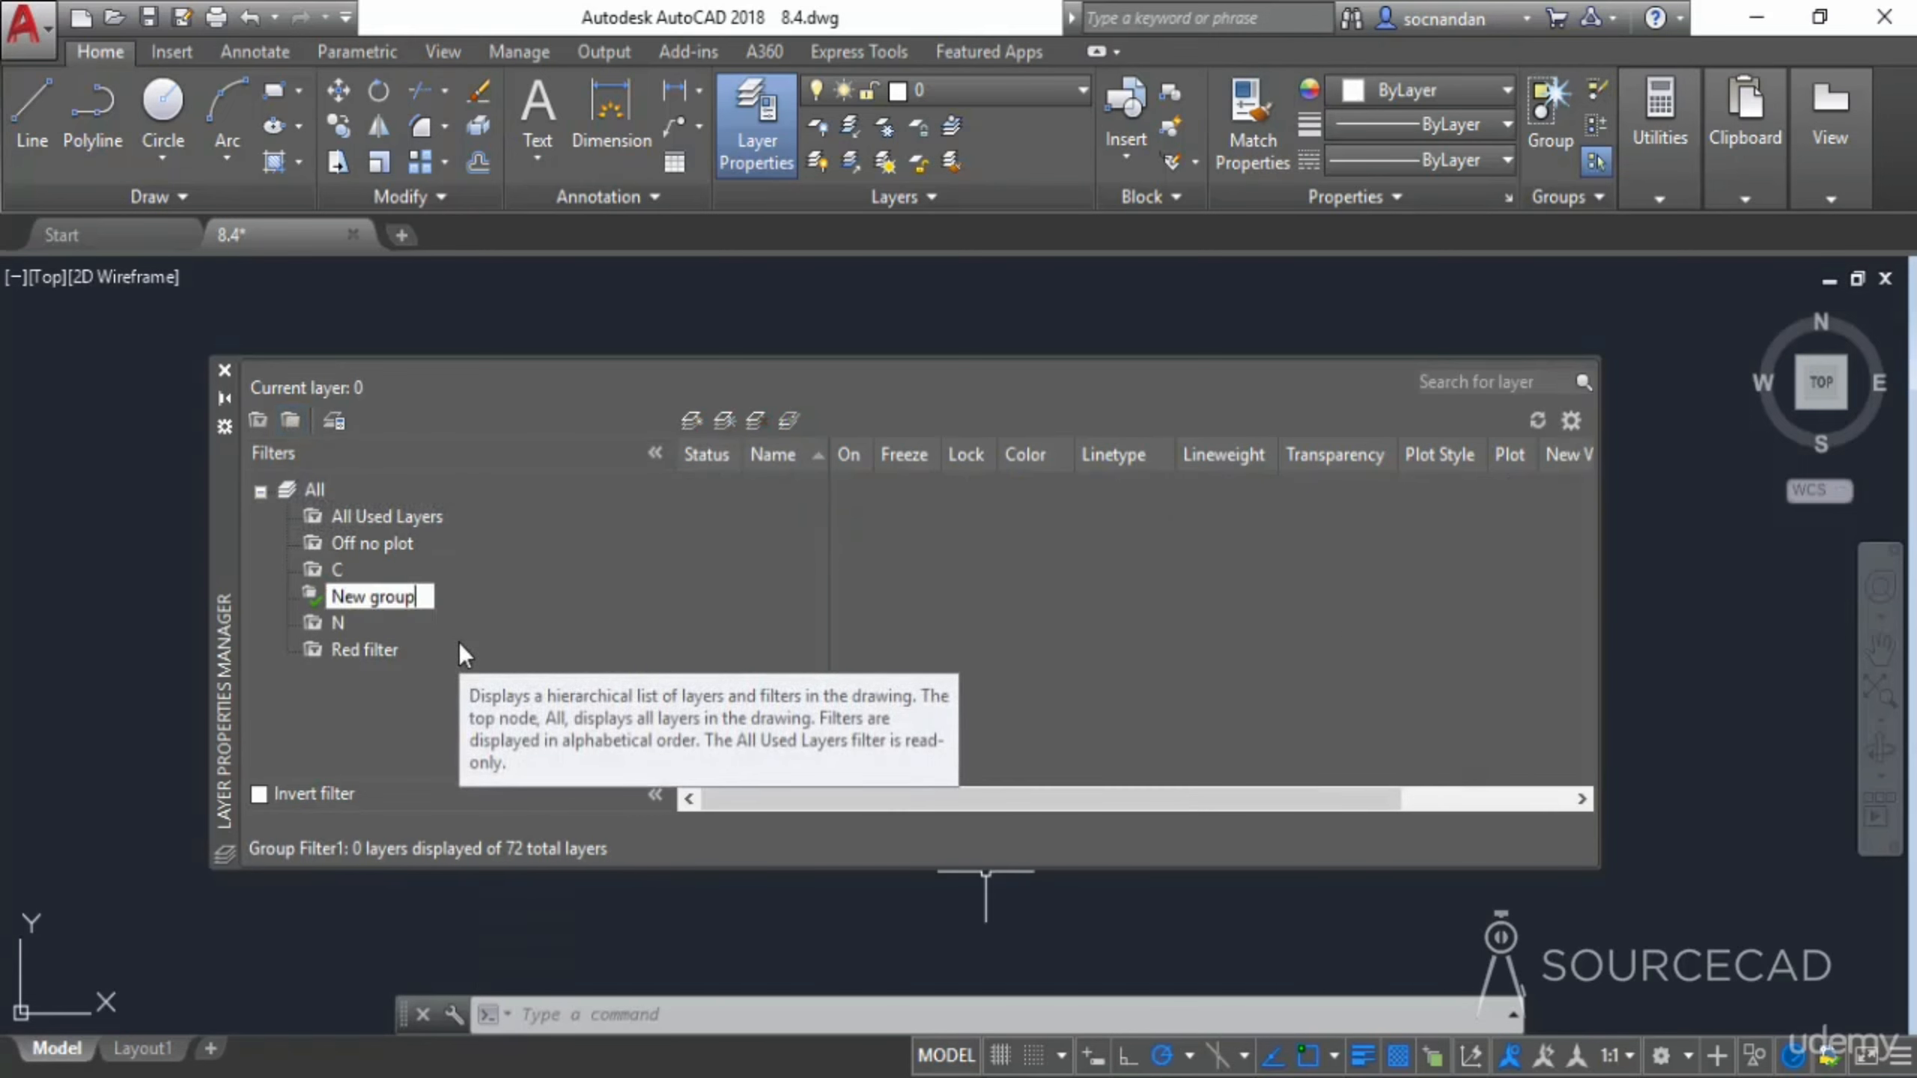
key("Return")
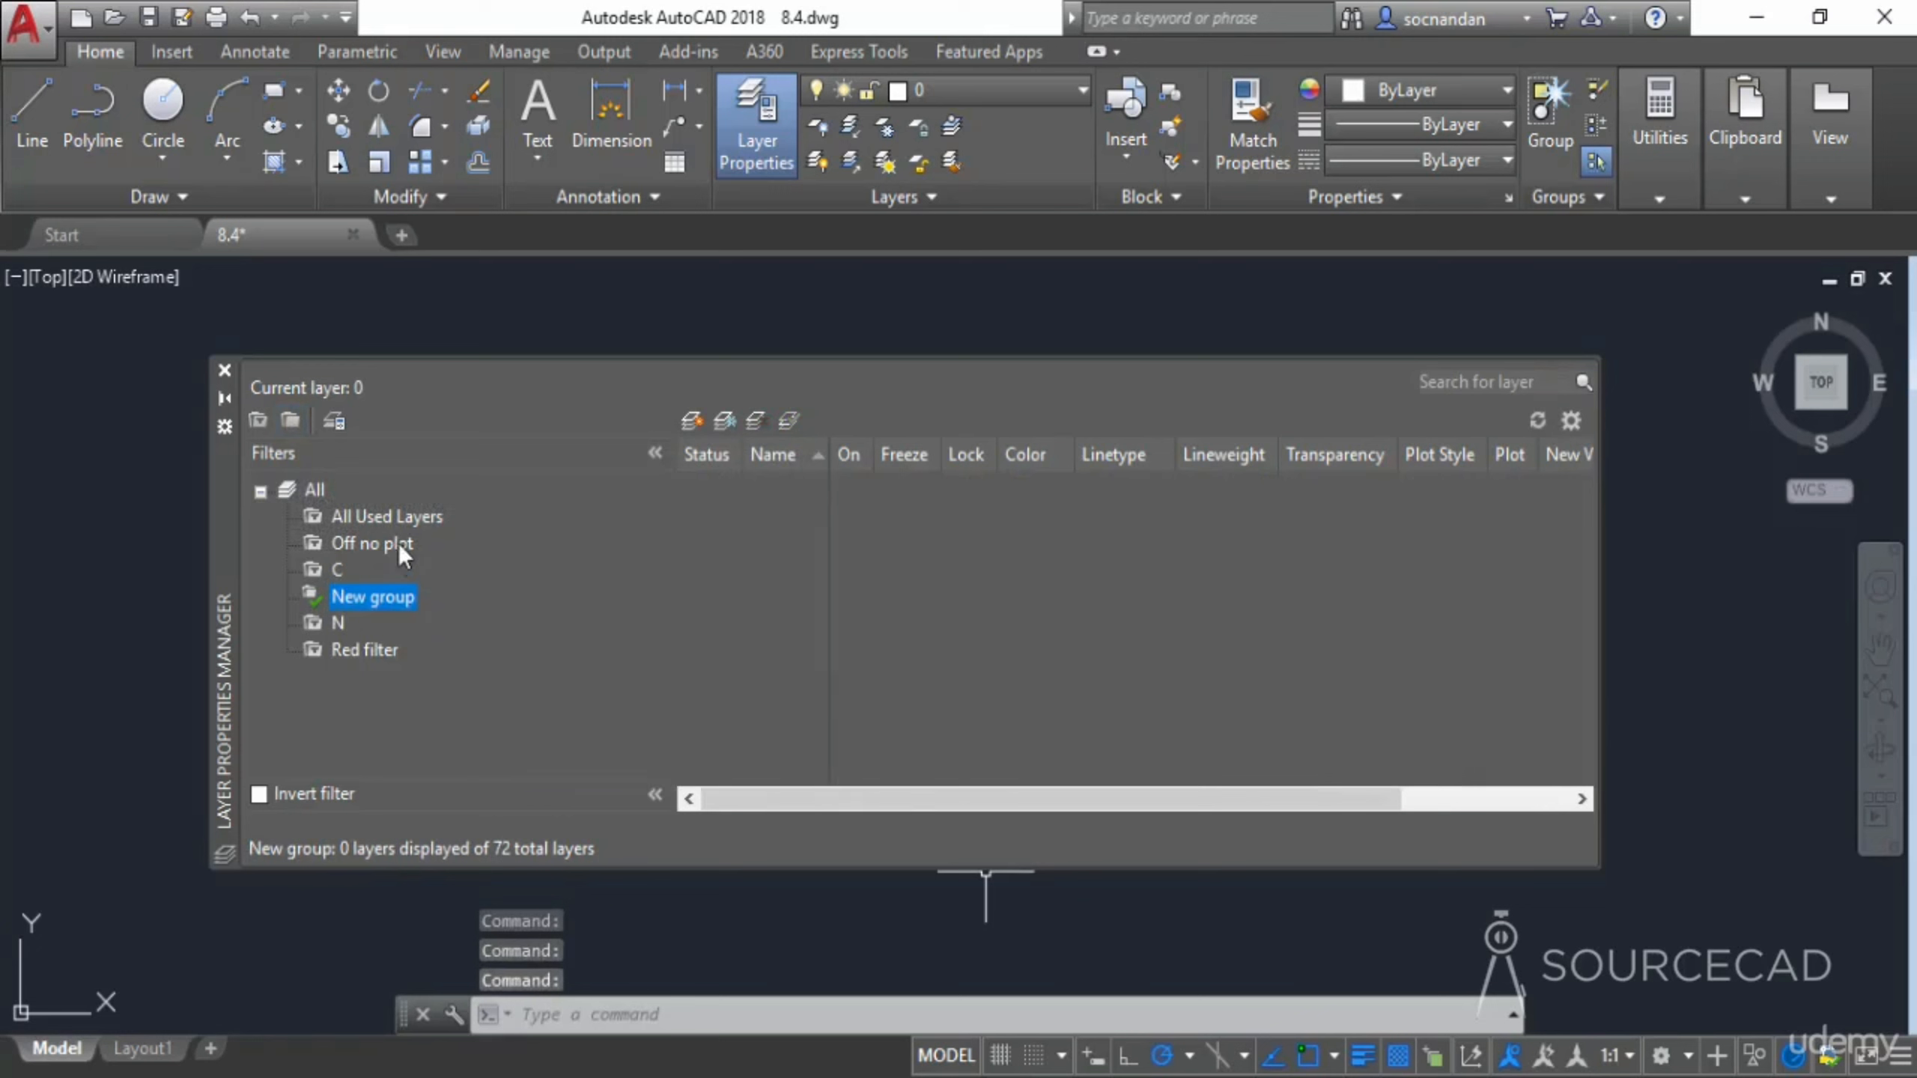
From all used layers, add AM_0, the blue B COND... layer, ISMB and ISOLATOR to New group, and display the group
left_click(380, 516)
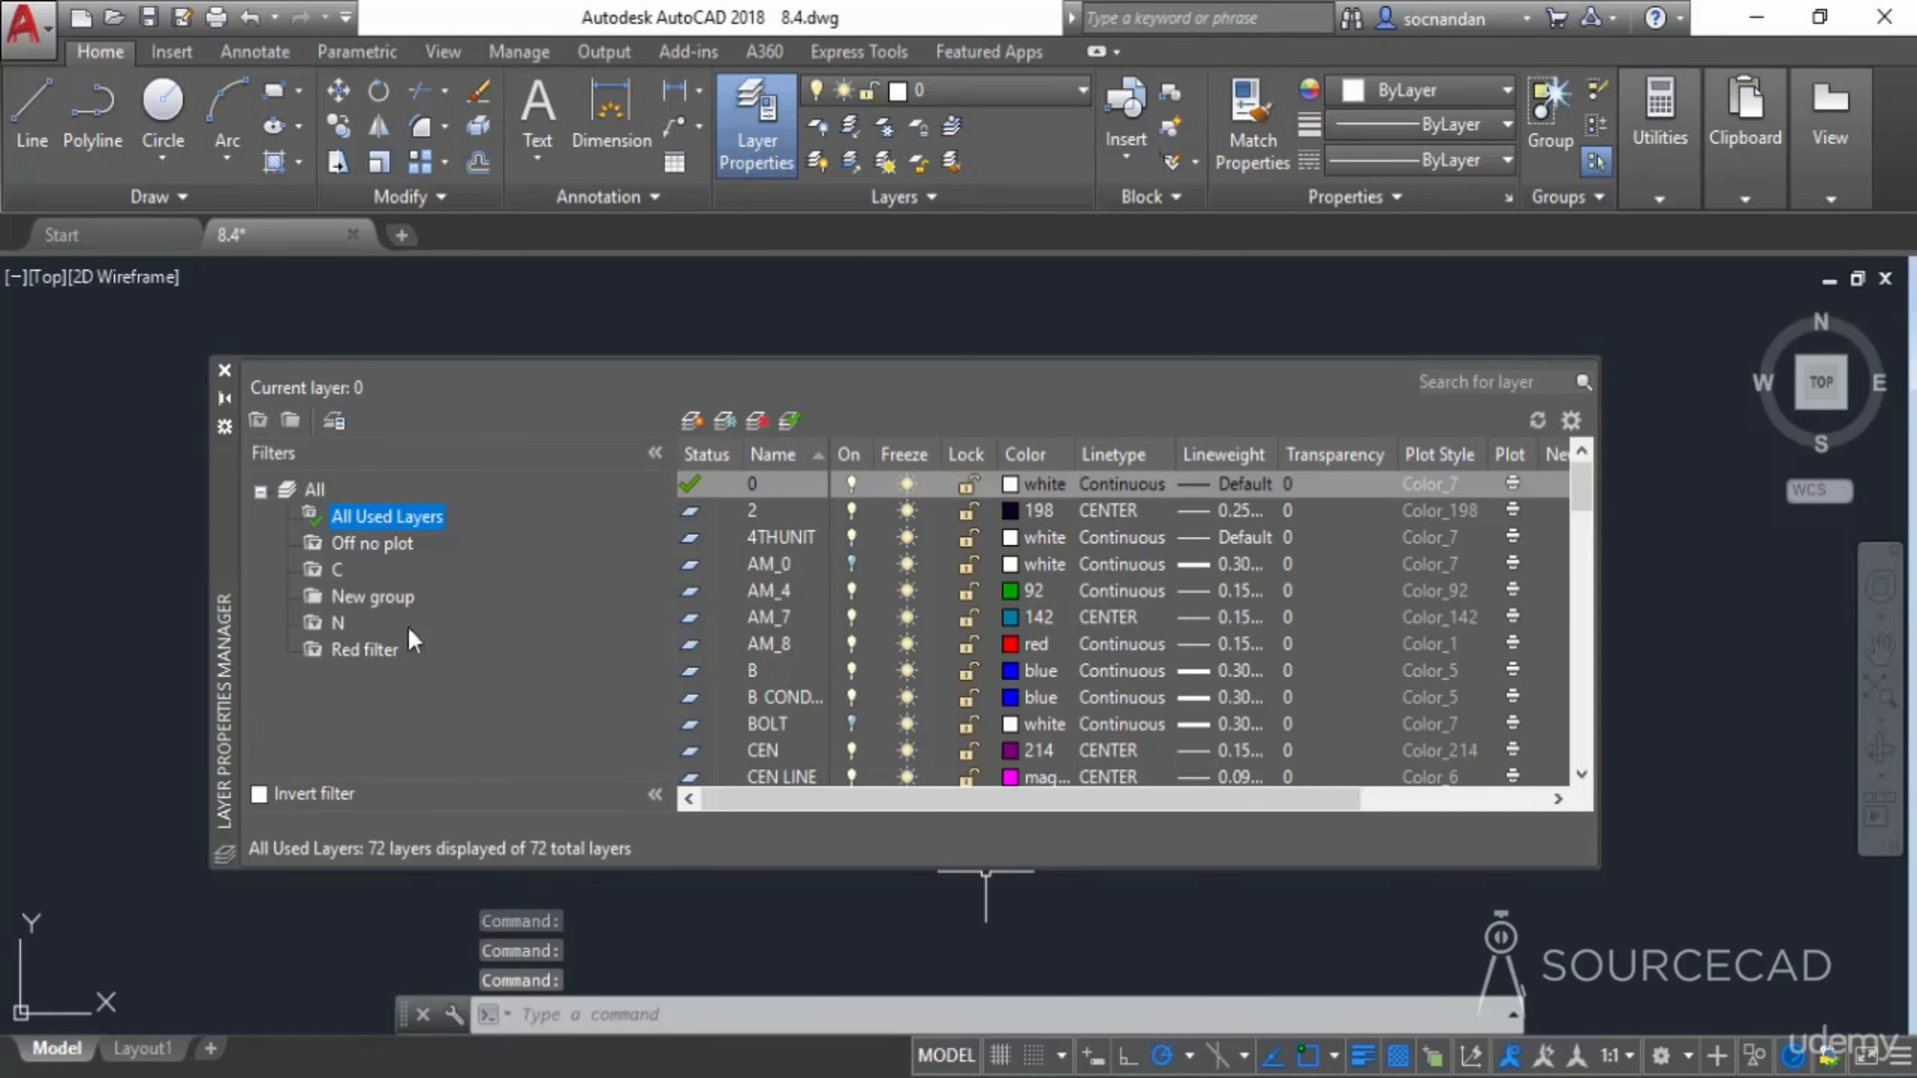
left_click(776, 566)
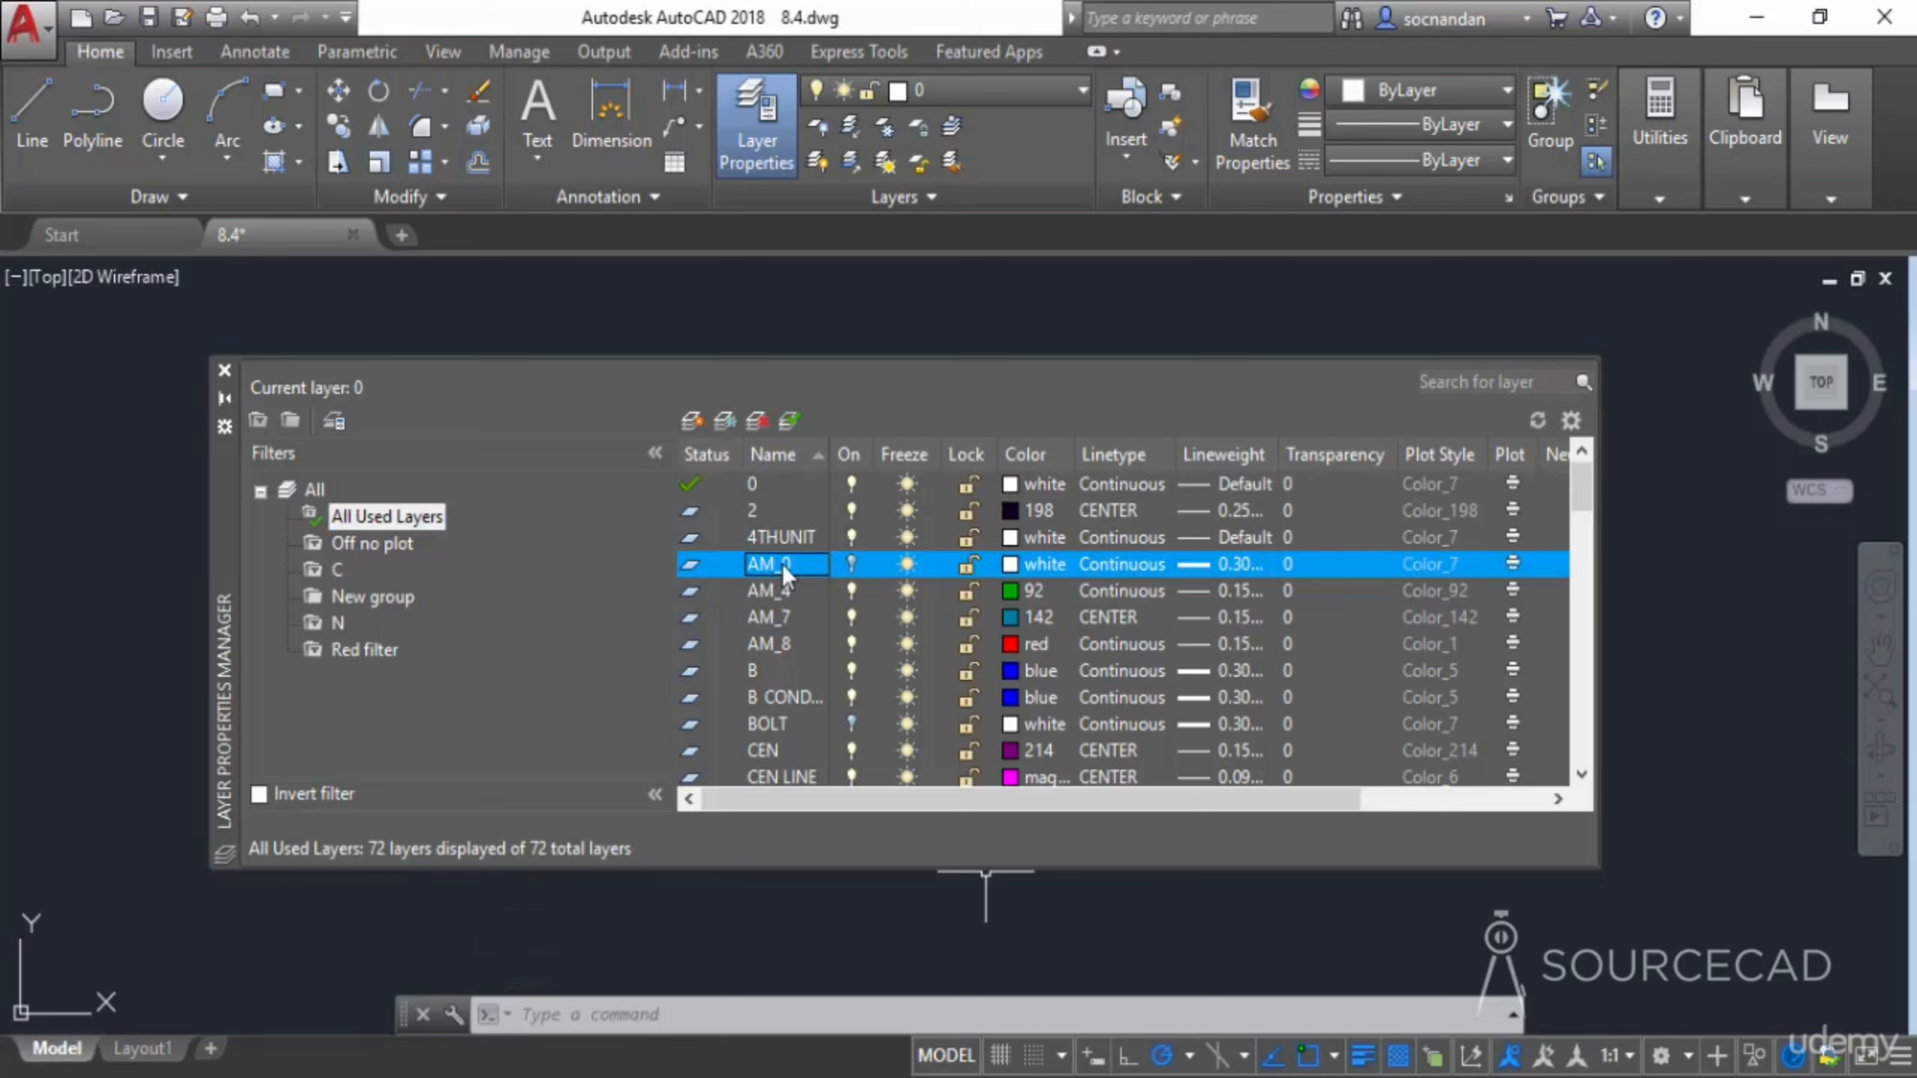
left_click_drag(602, 605, 381, 602)
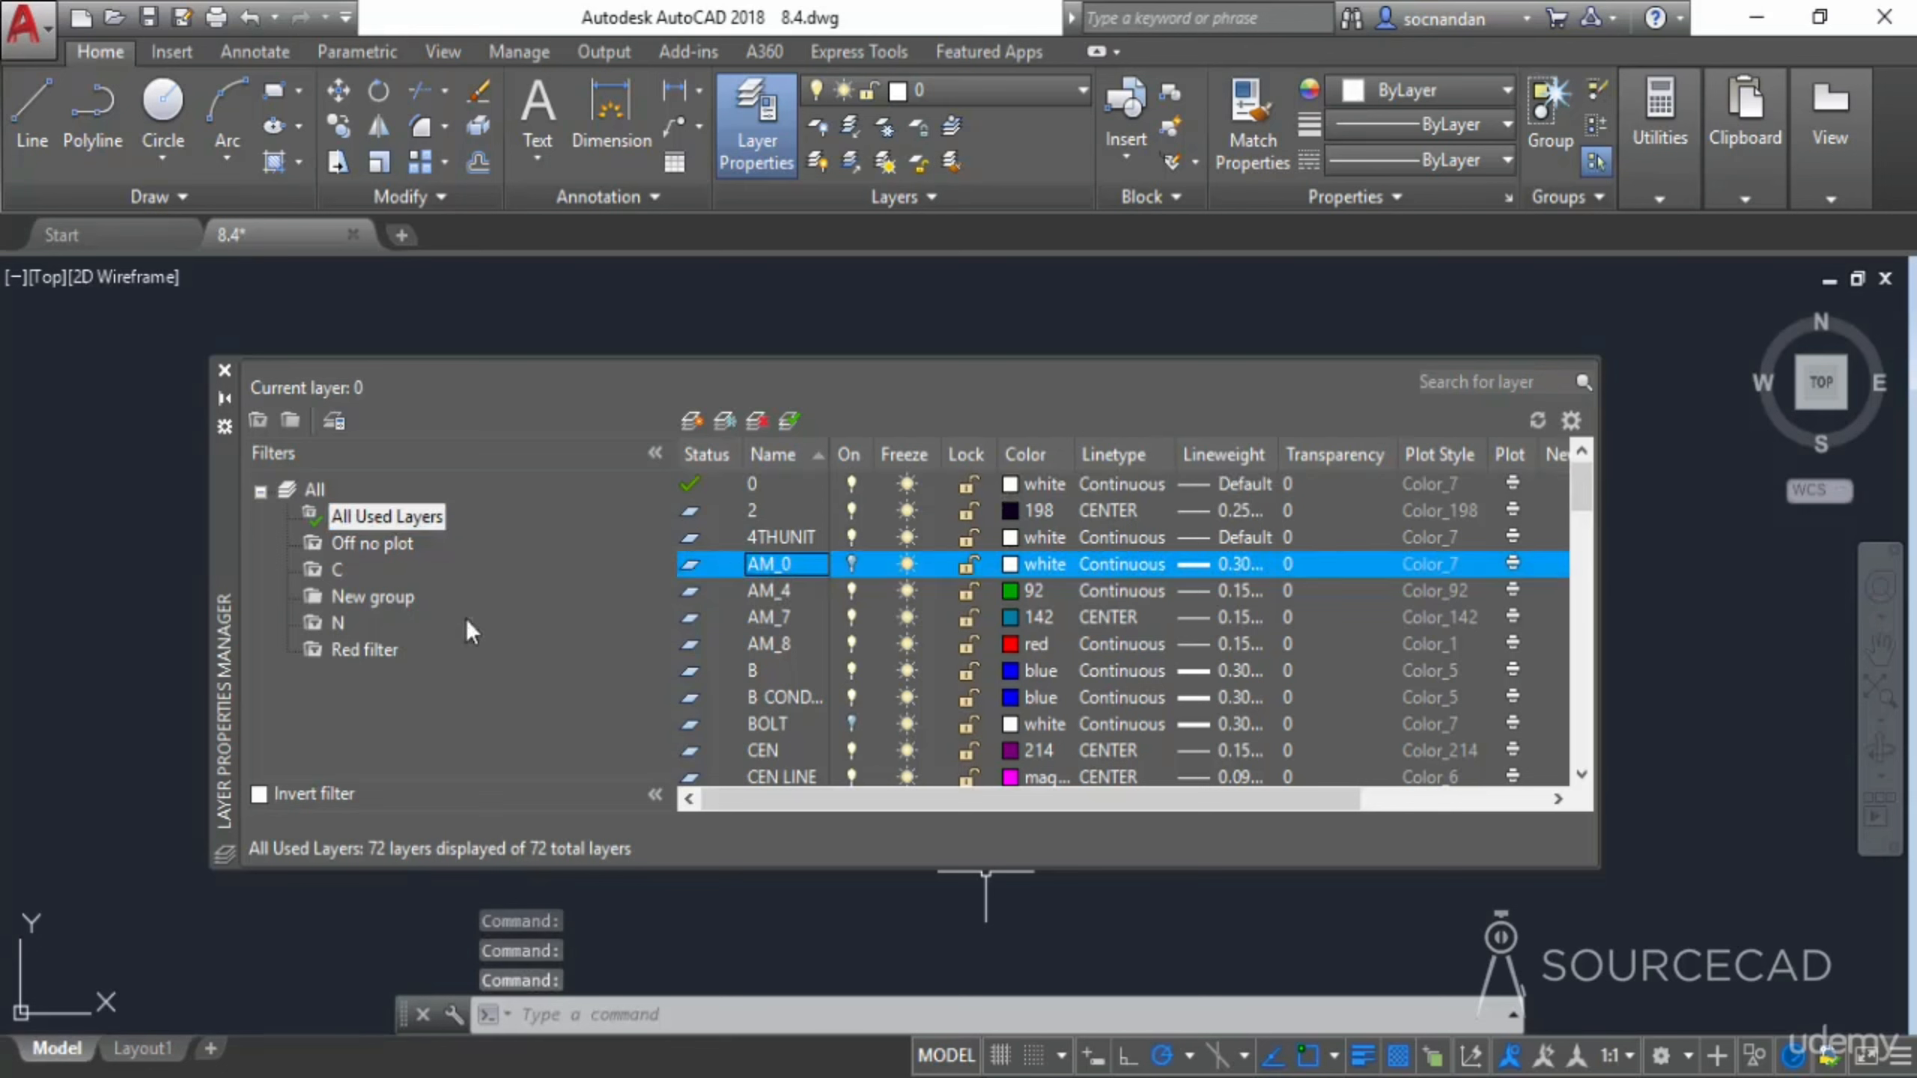
left_click_drag(787, 699, 373, 593)
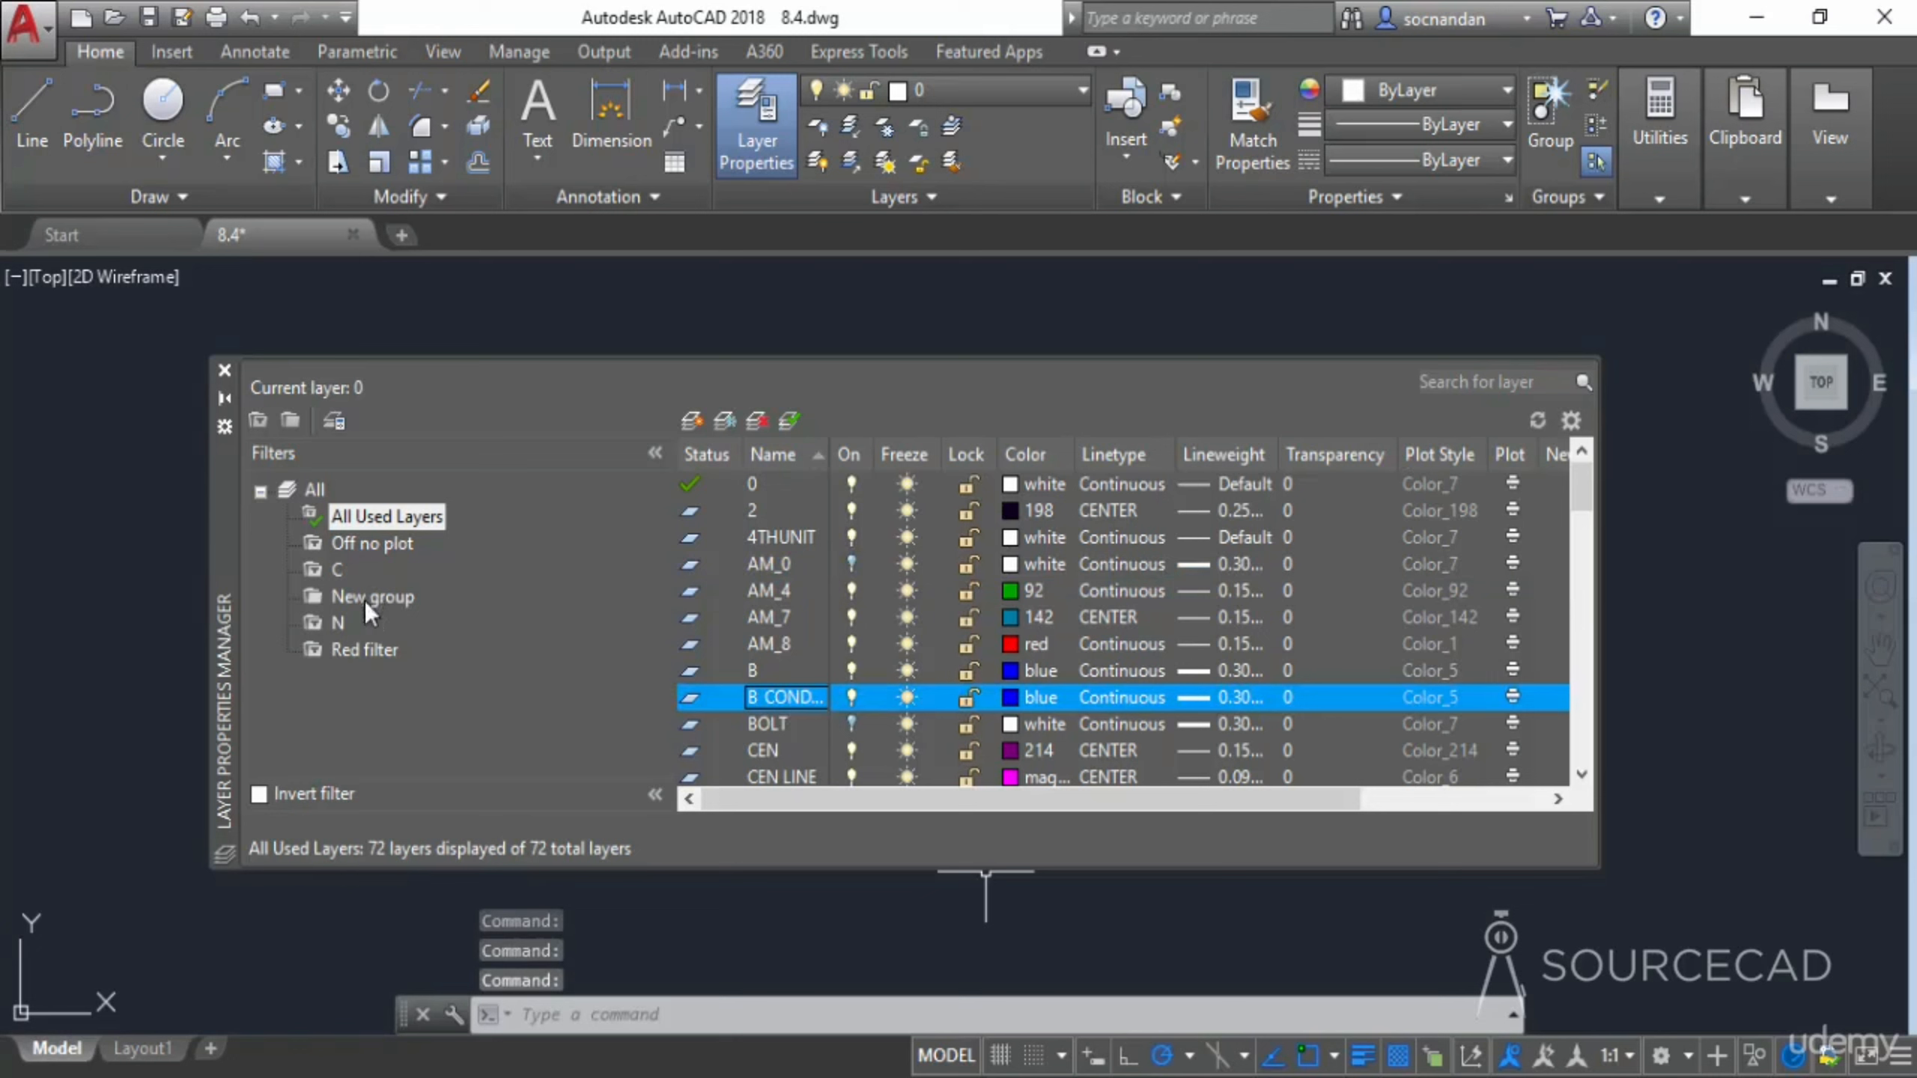
scroll(942, 638, "down", 10)
left_click_drag(763, 644, 430, 599)
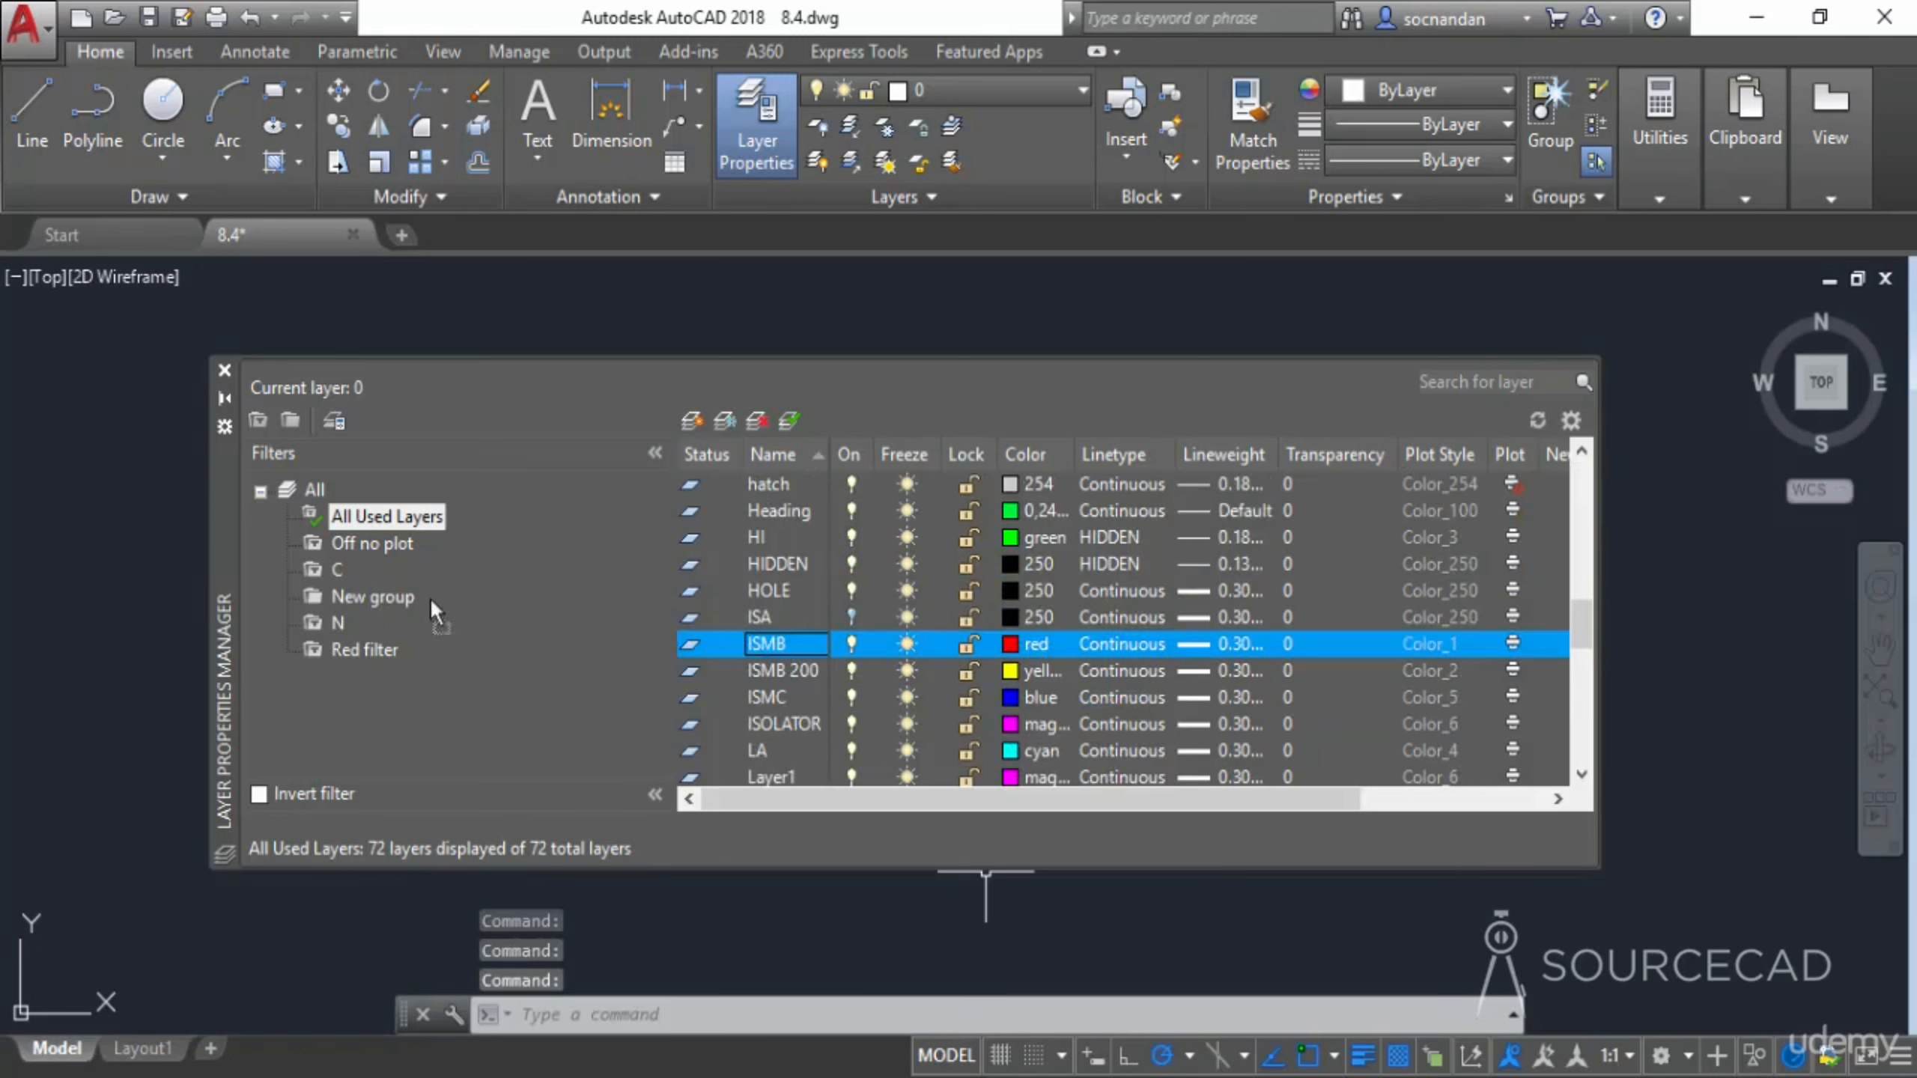
left_click_drag(784, 723, 375, 595)
left_click(375, 595)
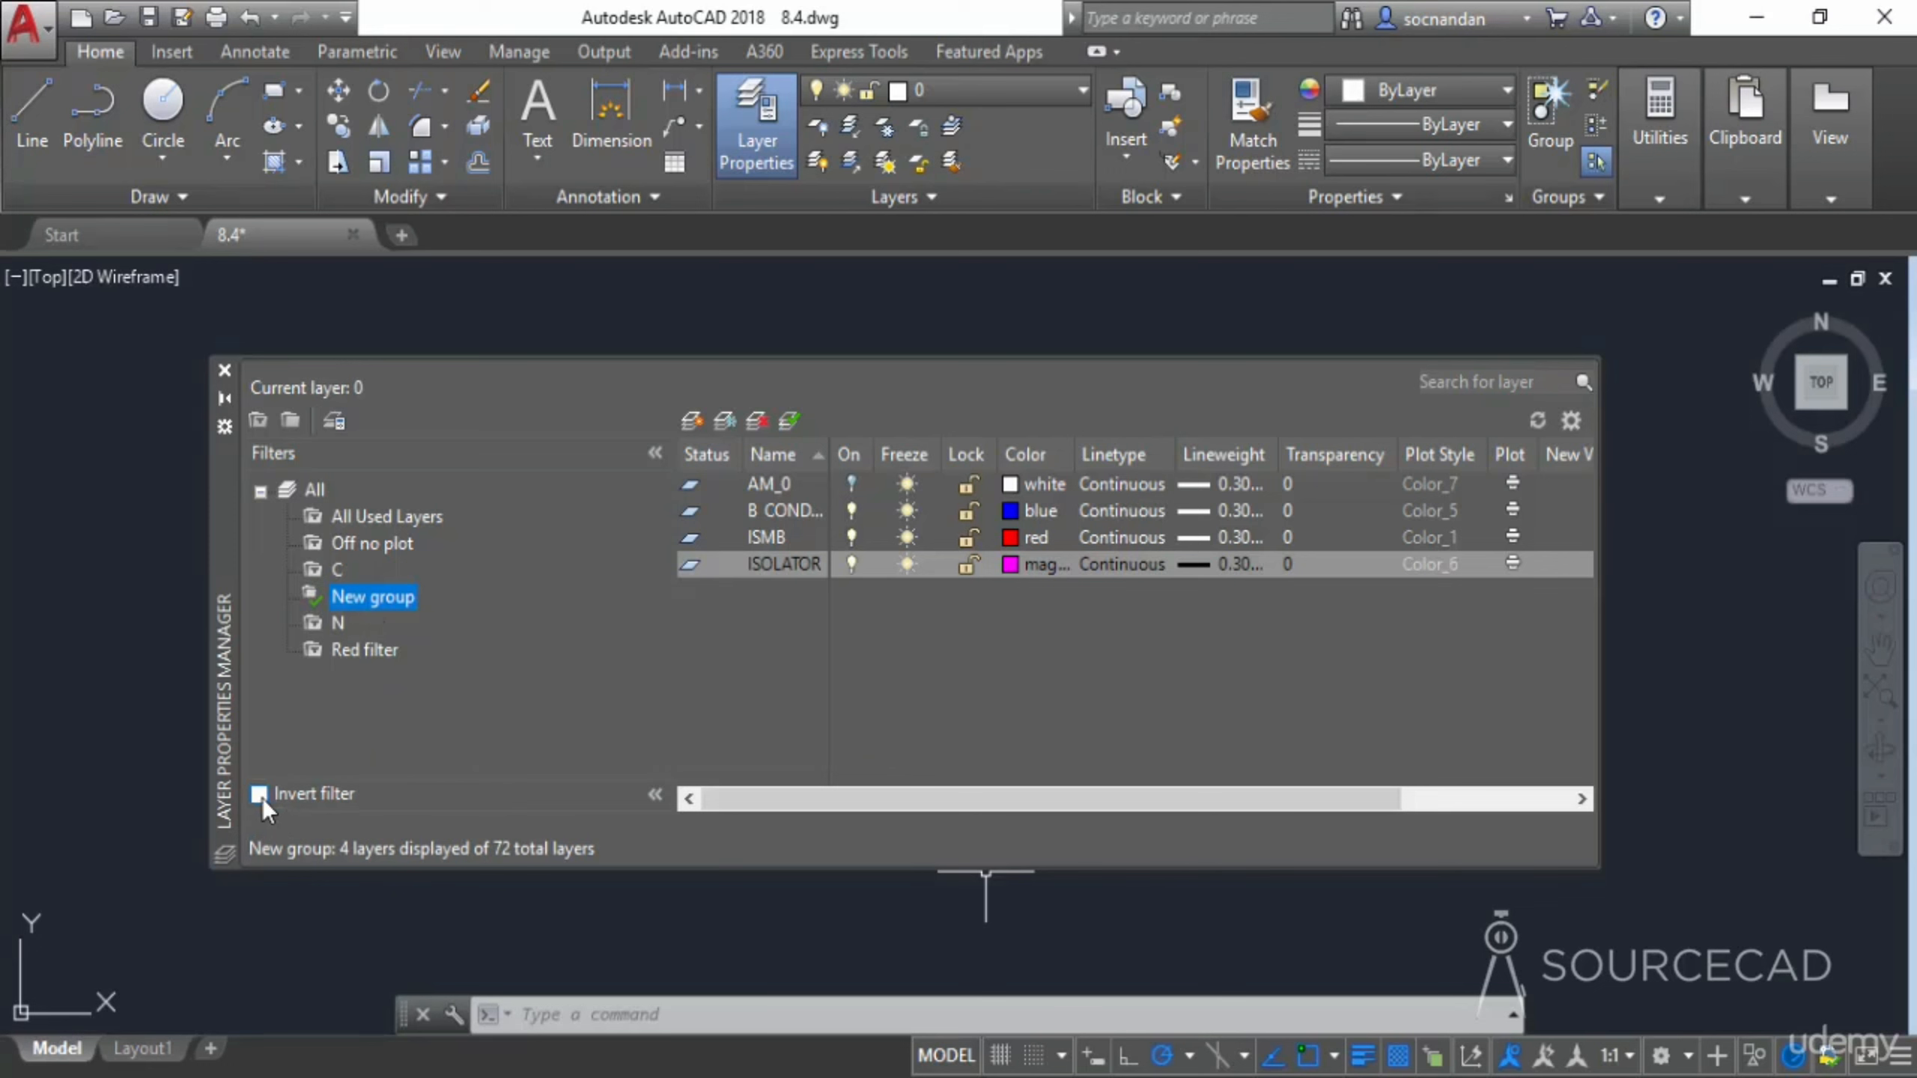
Review the definition of Red filter, and temporarily invert the filter to list the layers that are not red
double_click(352, 650)
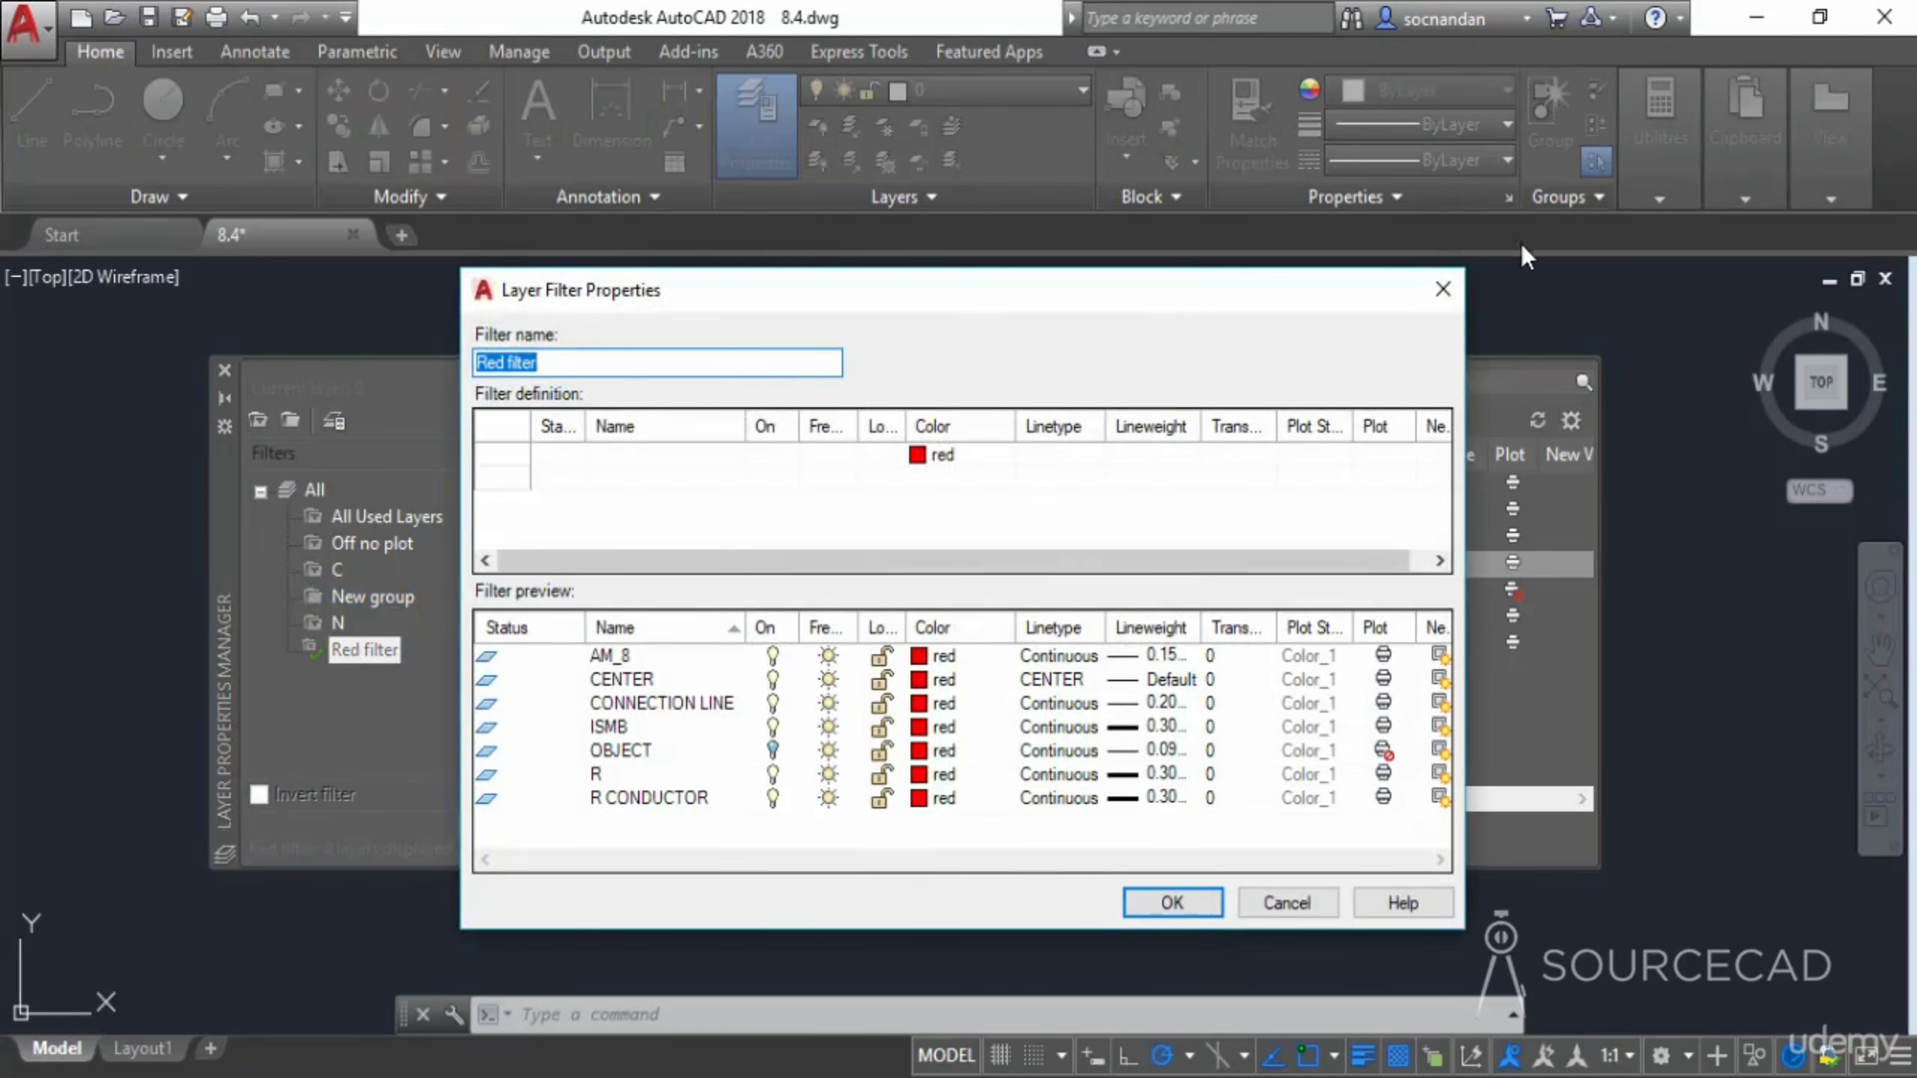
left_click(1445, 289)
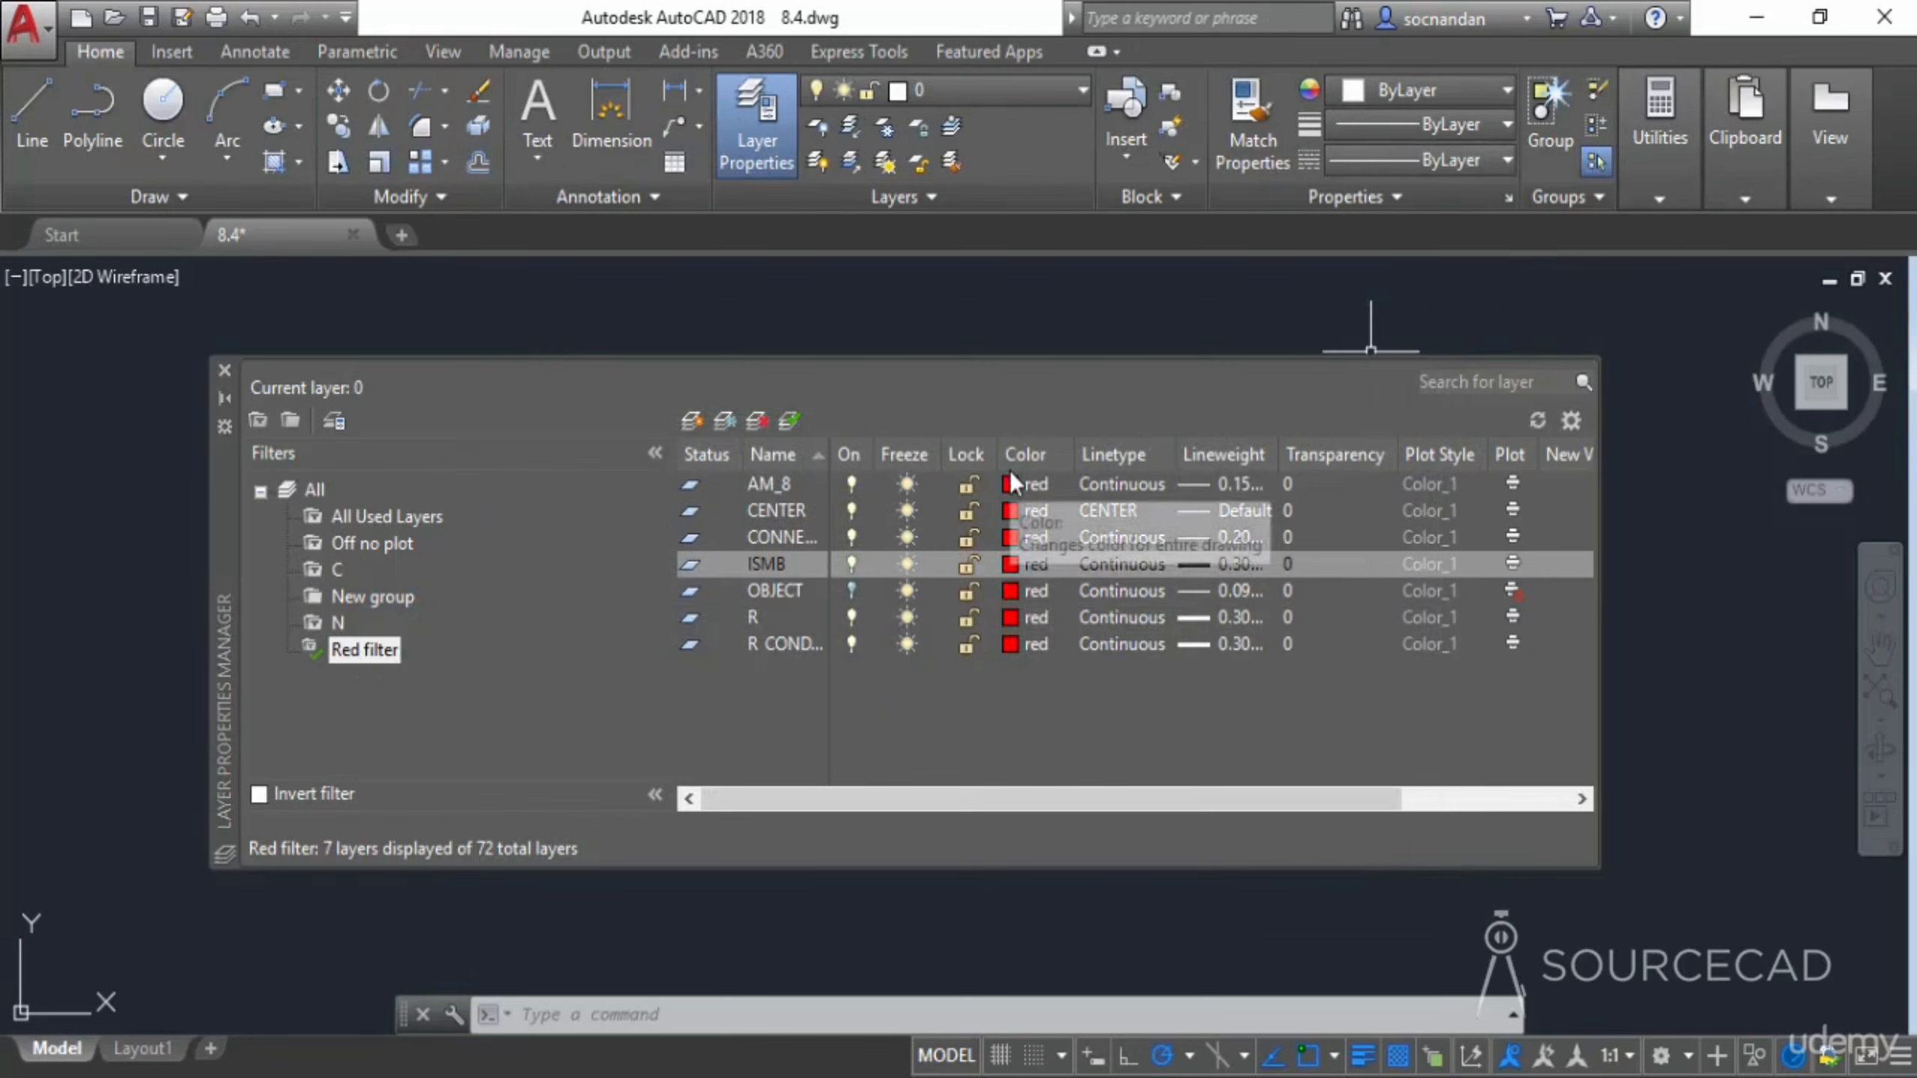
left_click(257, 794)
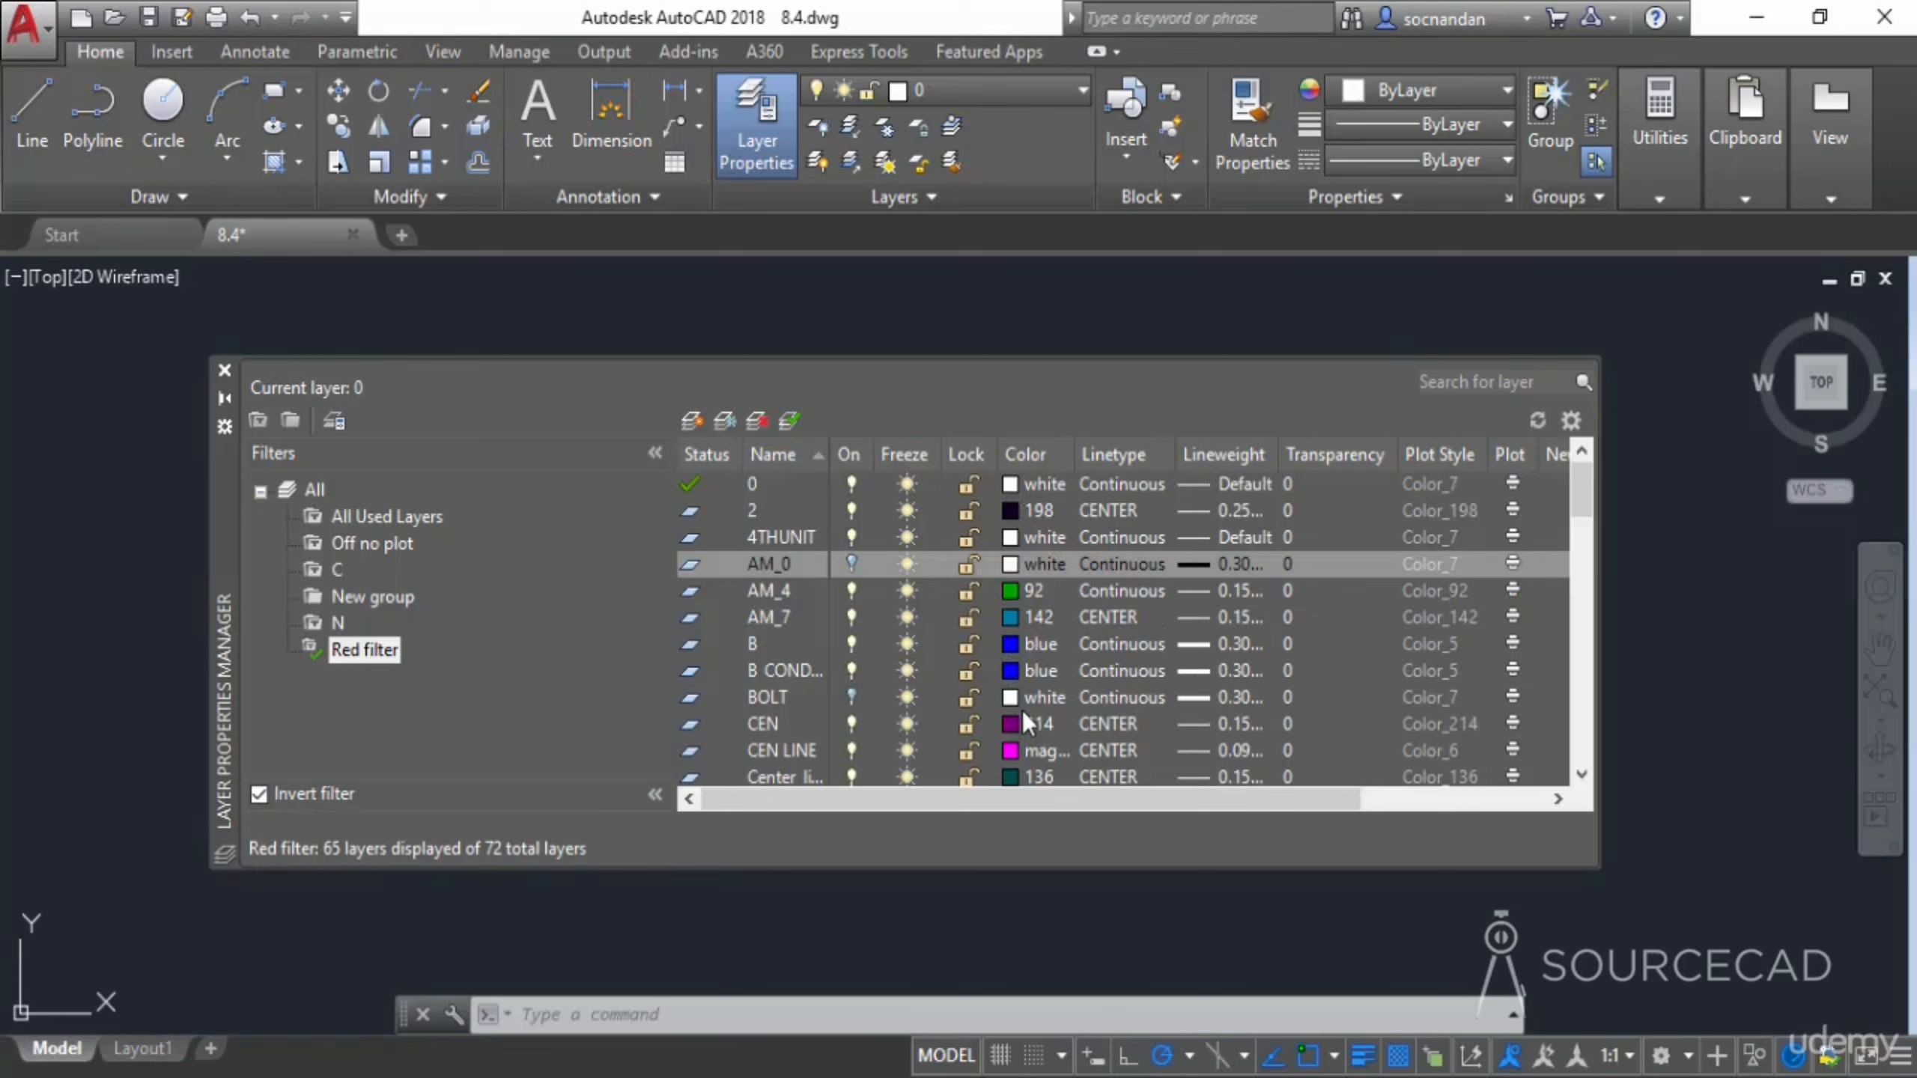
left_click(258, 794)
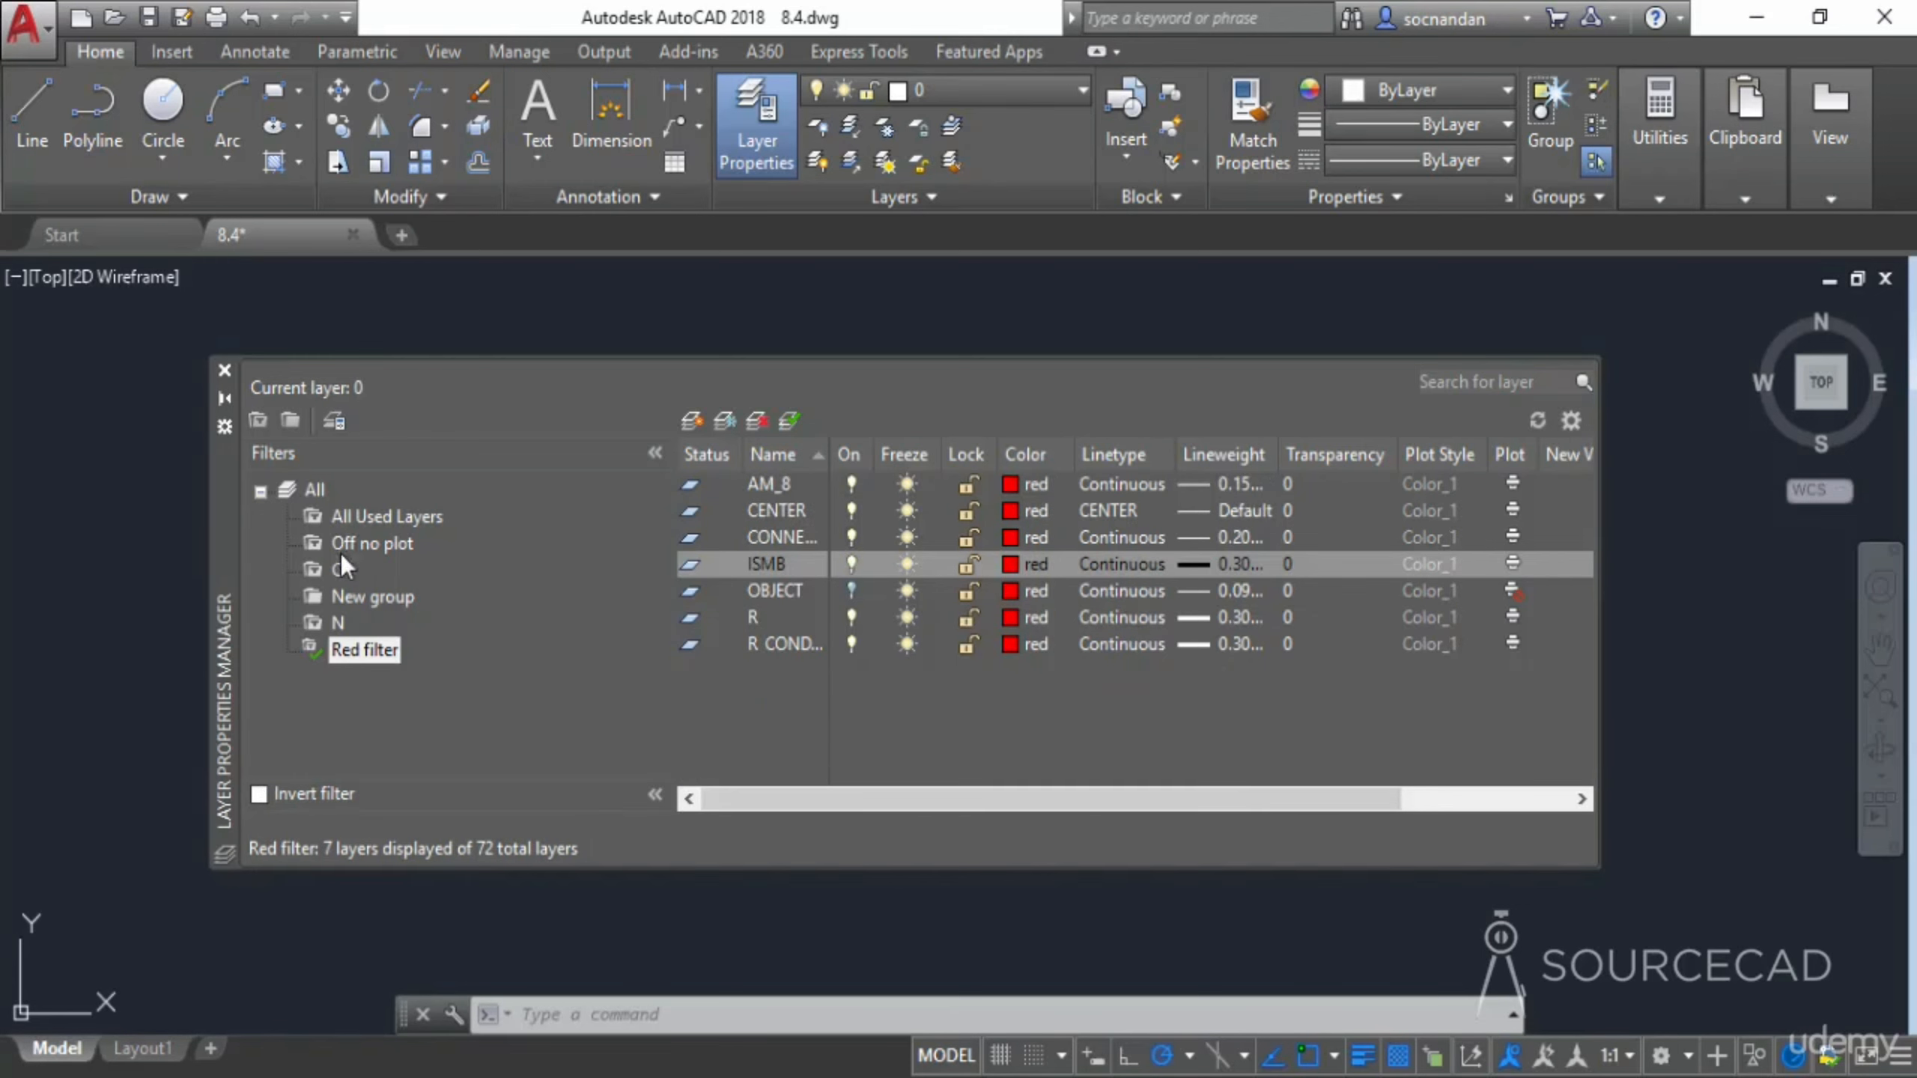
left_click(338, 624)
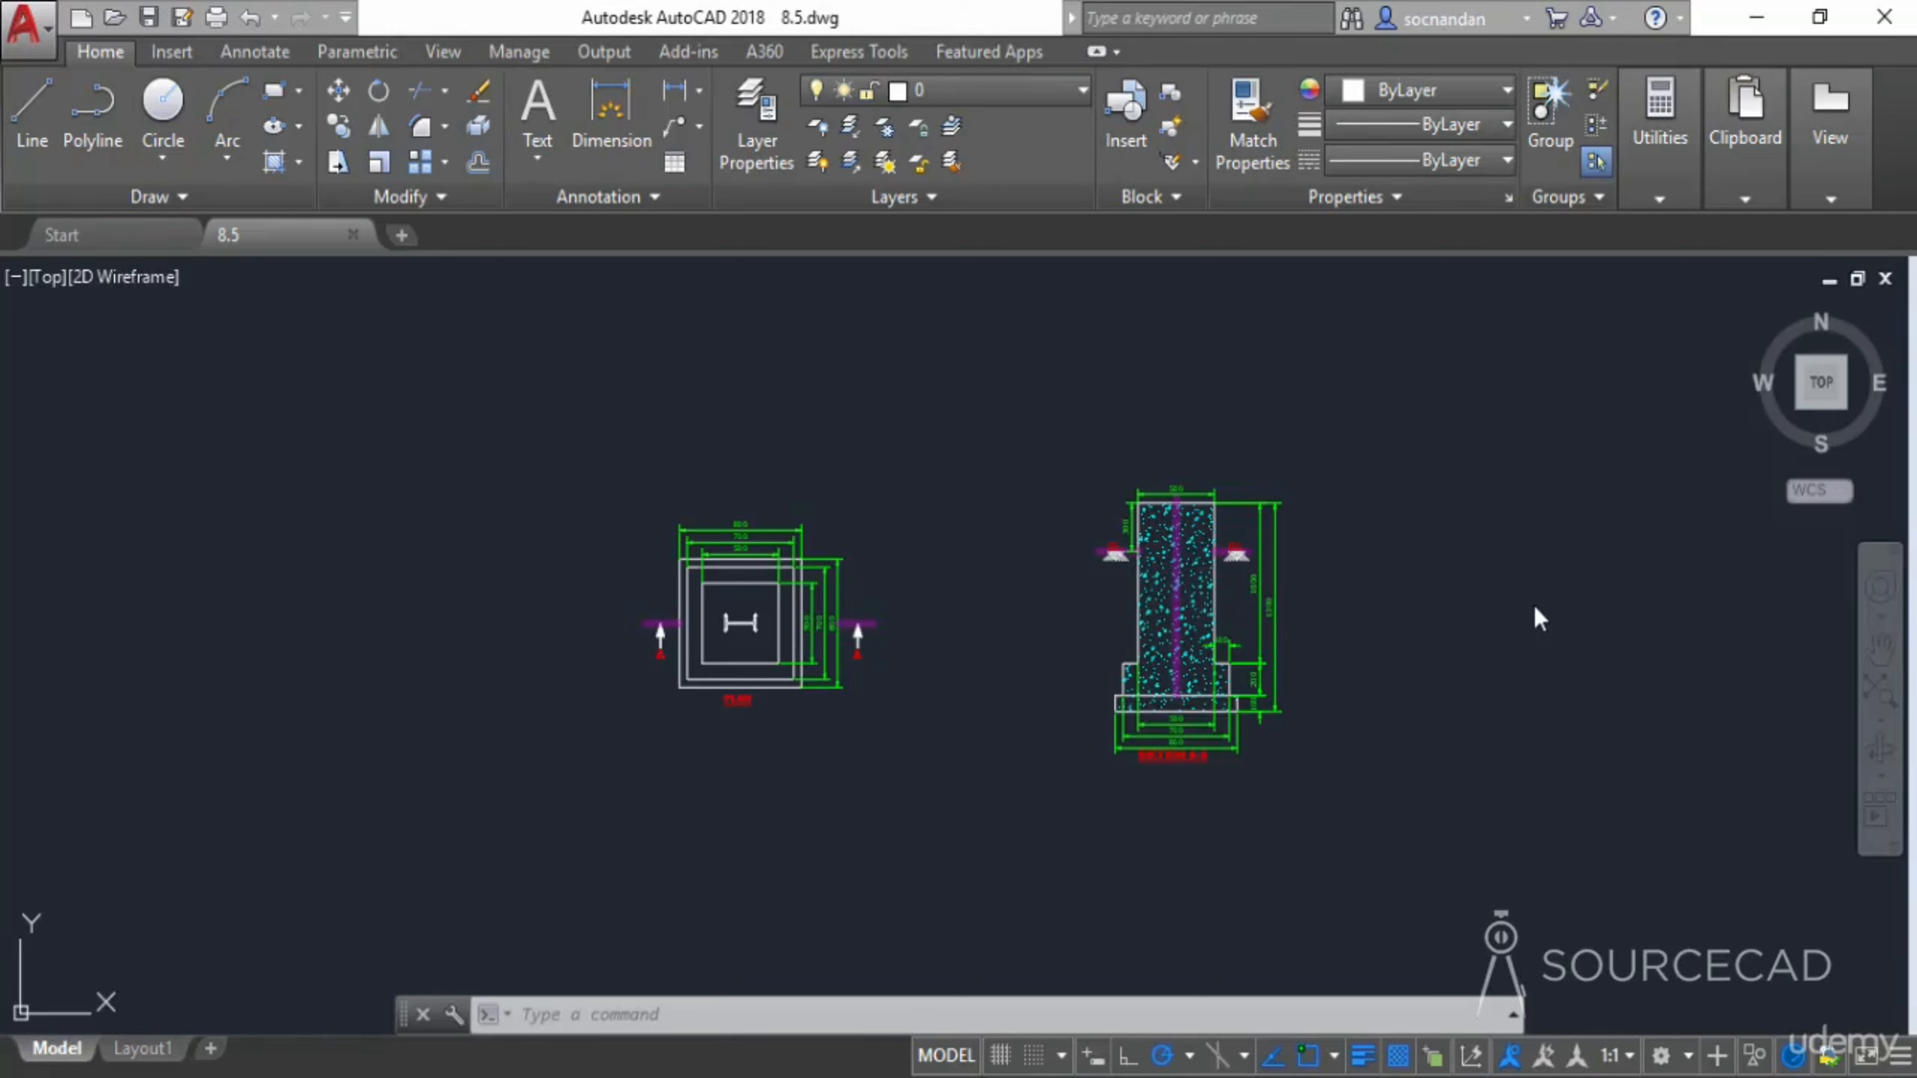
In drawing 8.5, merge the Text layer into the Cline layer by picking a section letter A and the adjacent section line
scroll(974, 597, "up", 2)
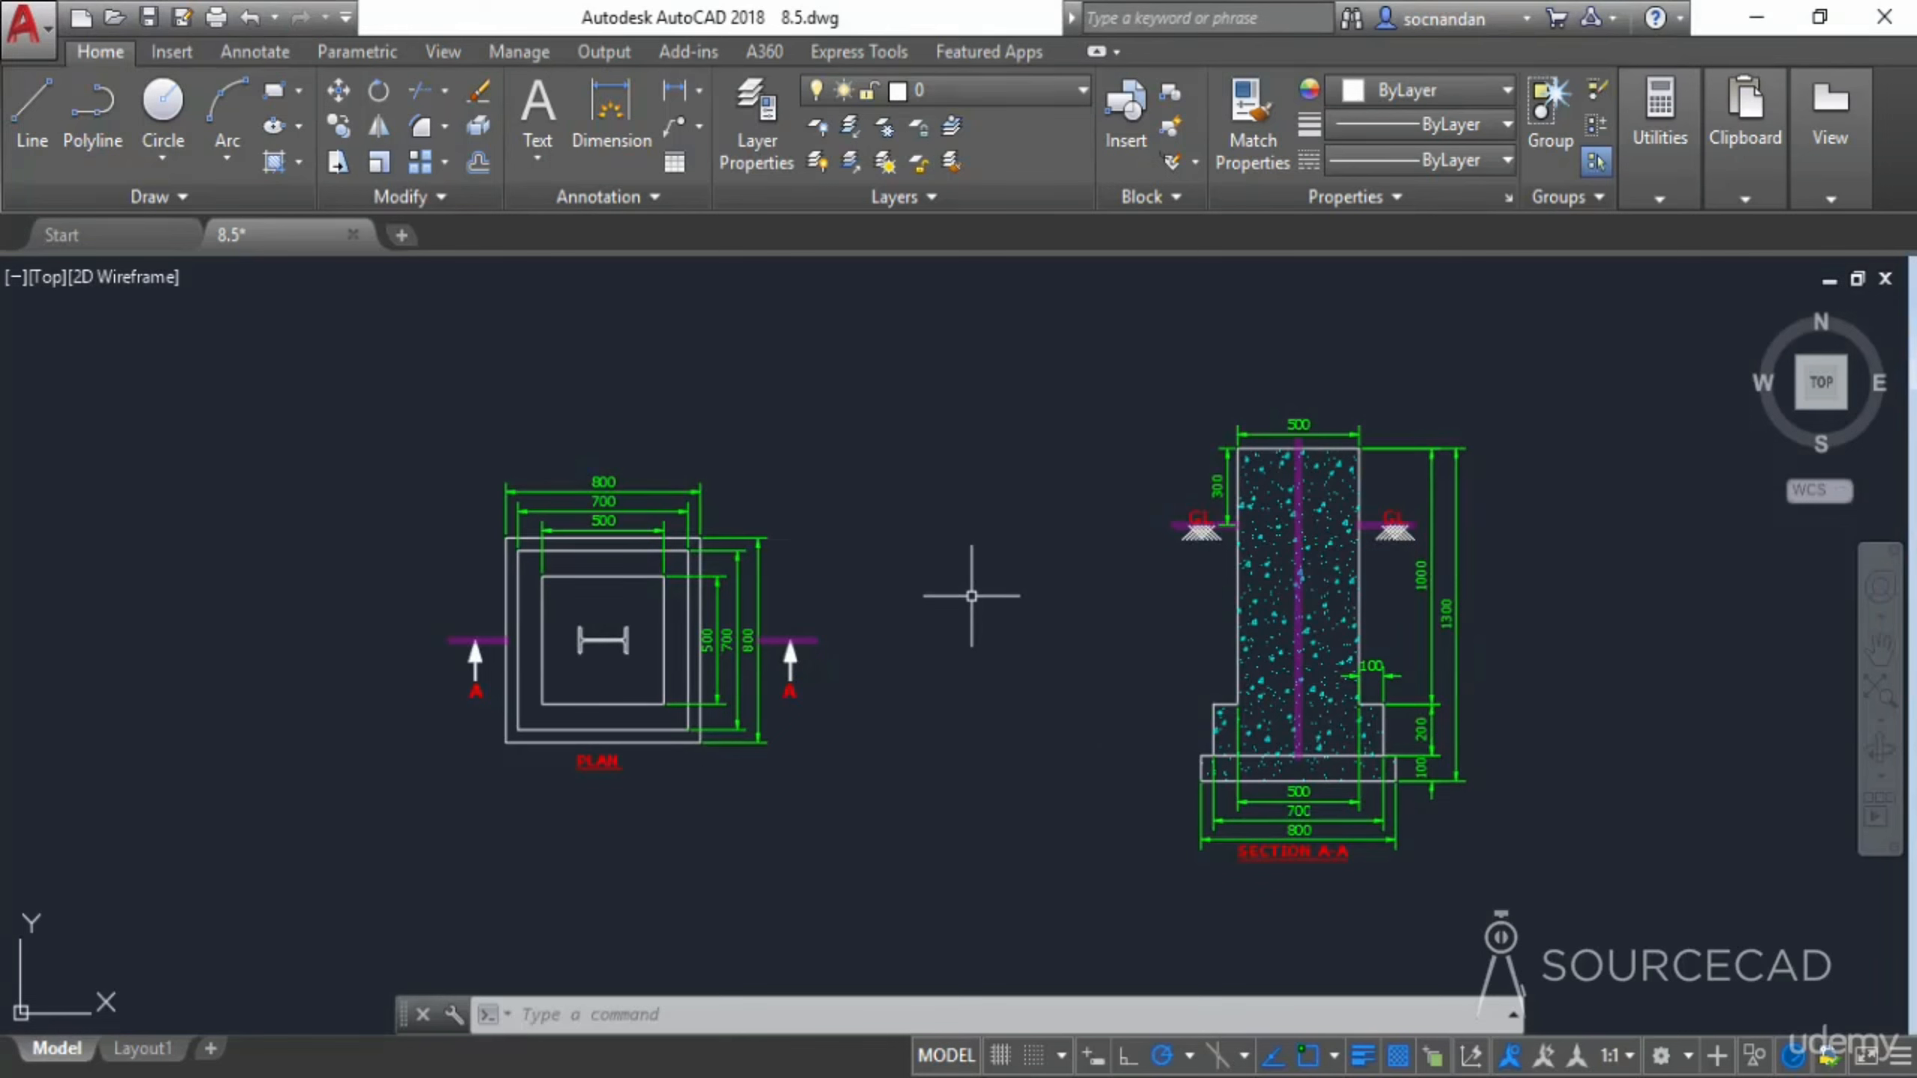
left_click(908, 208)
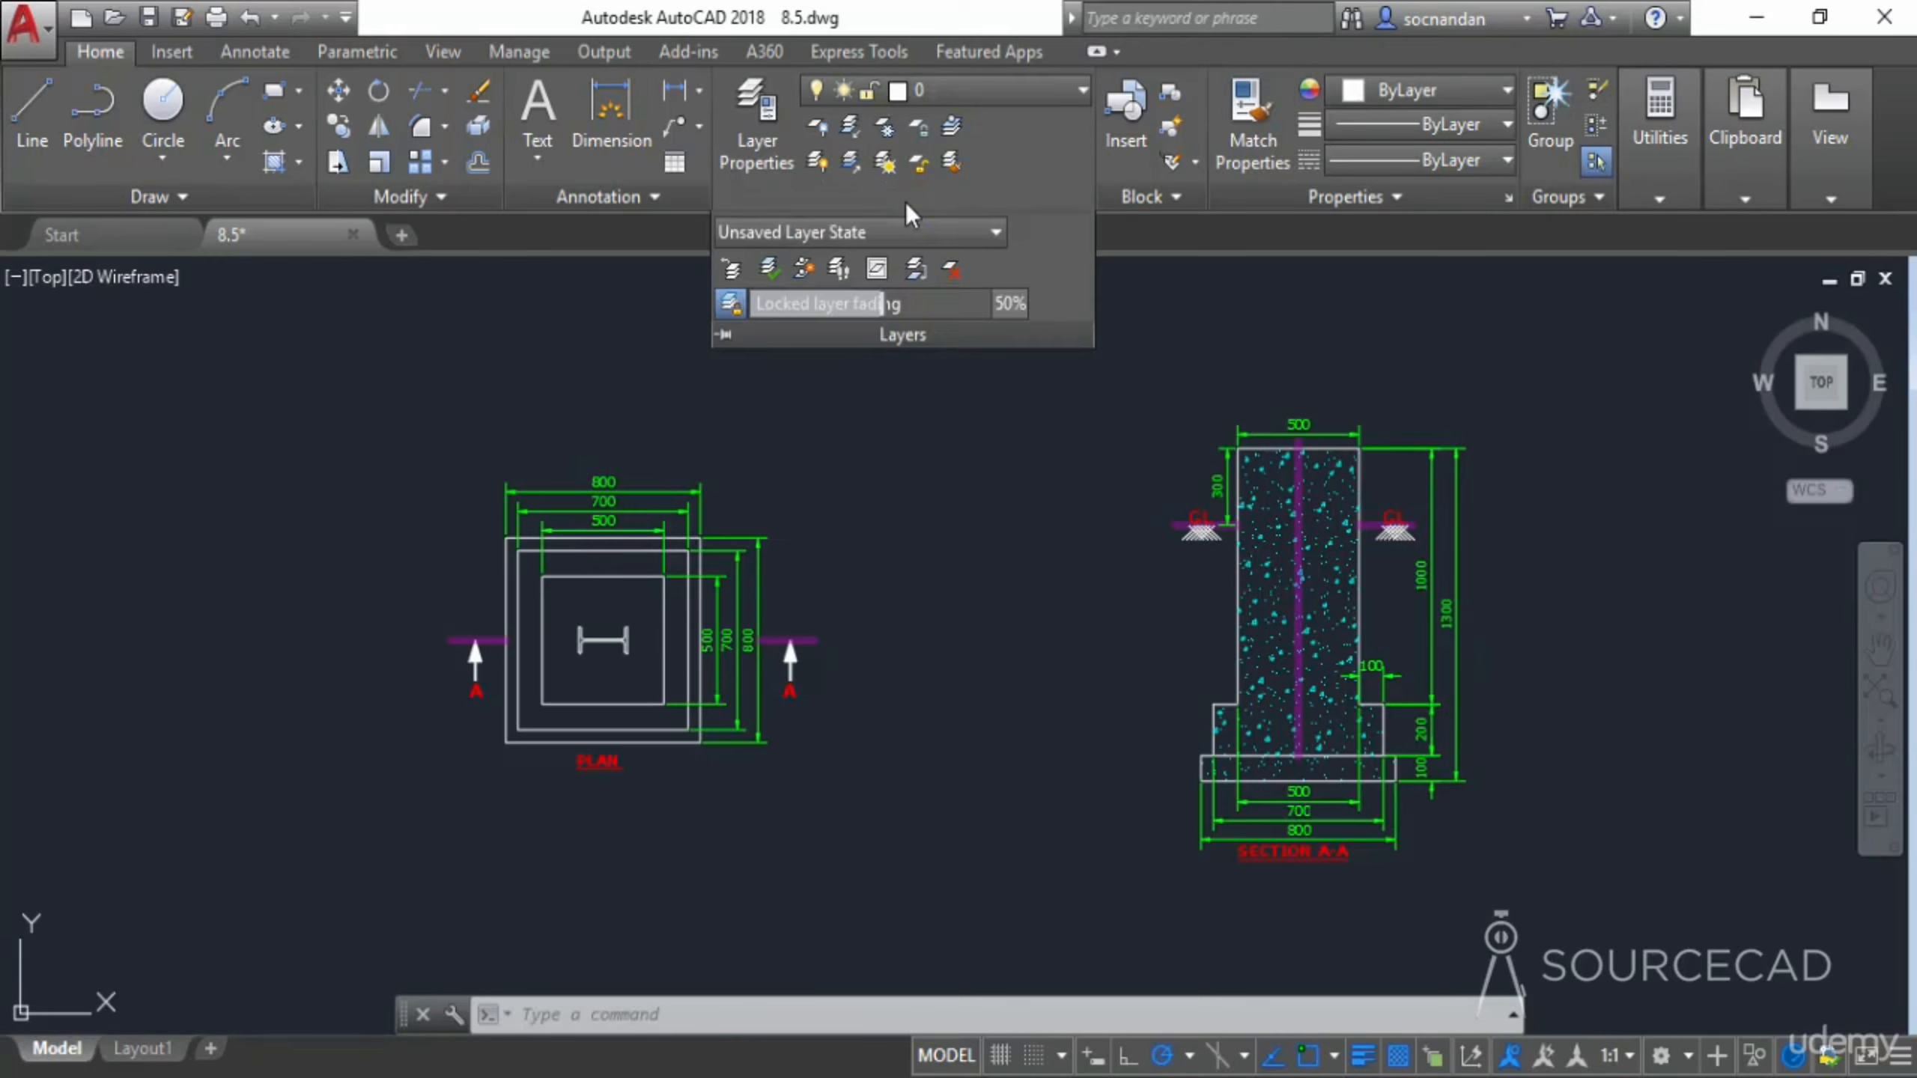
left_click(917, 268)
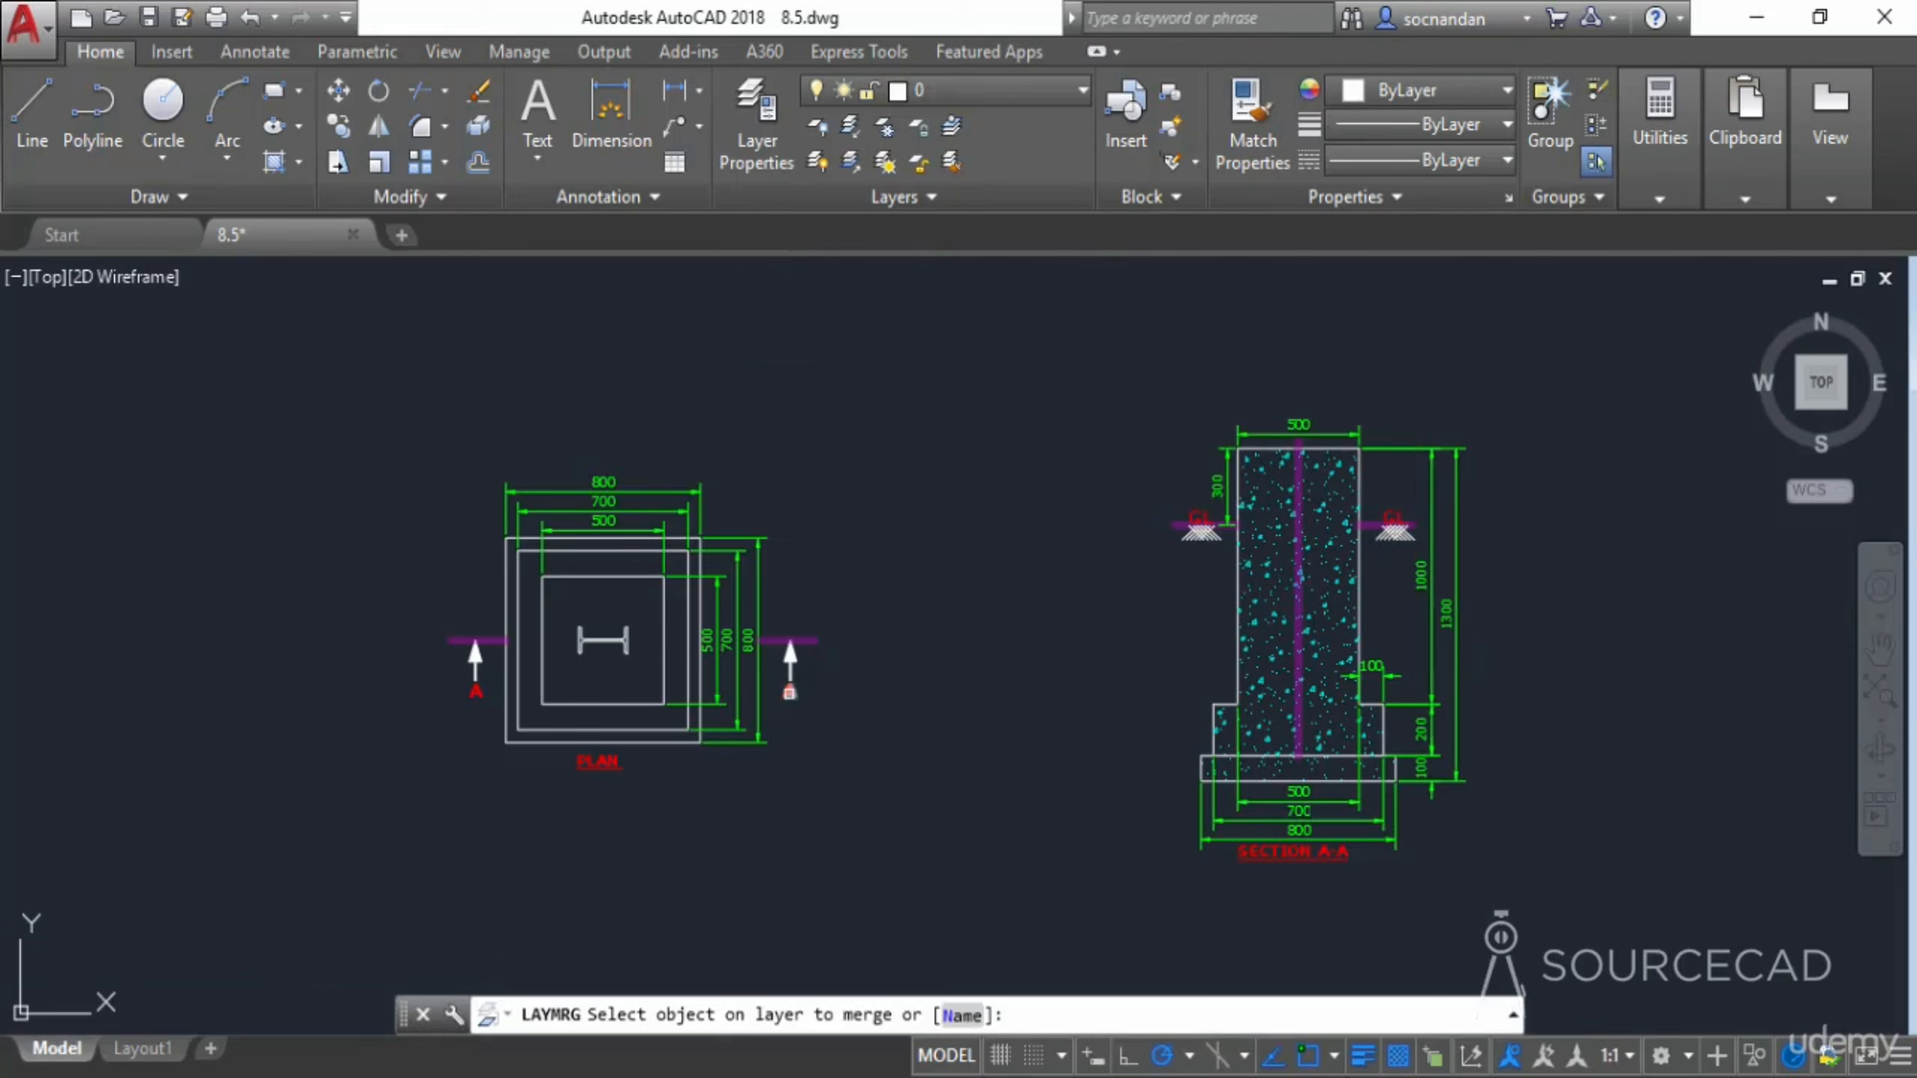
left_click(789, 693)
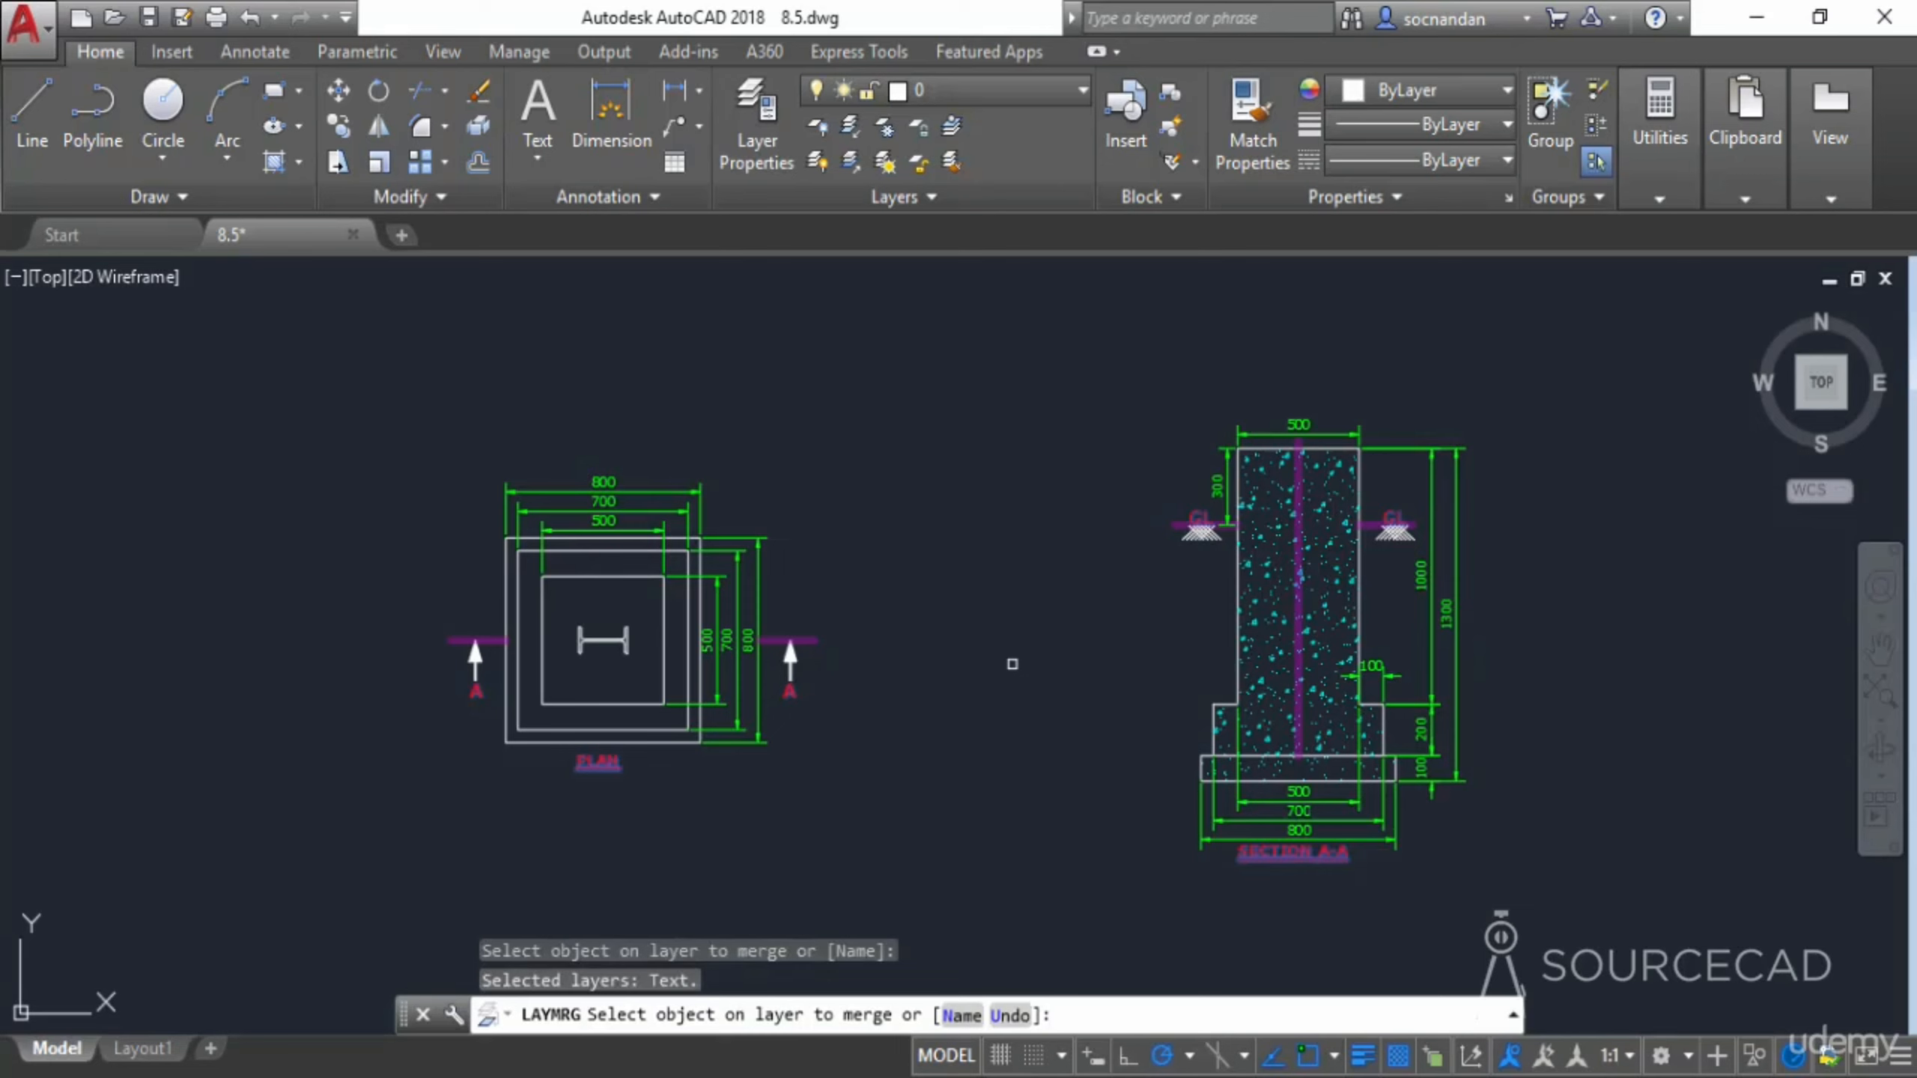
key("Return")
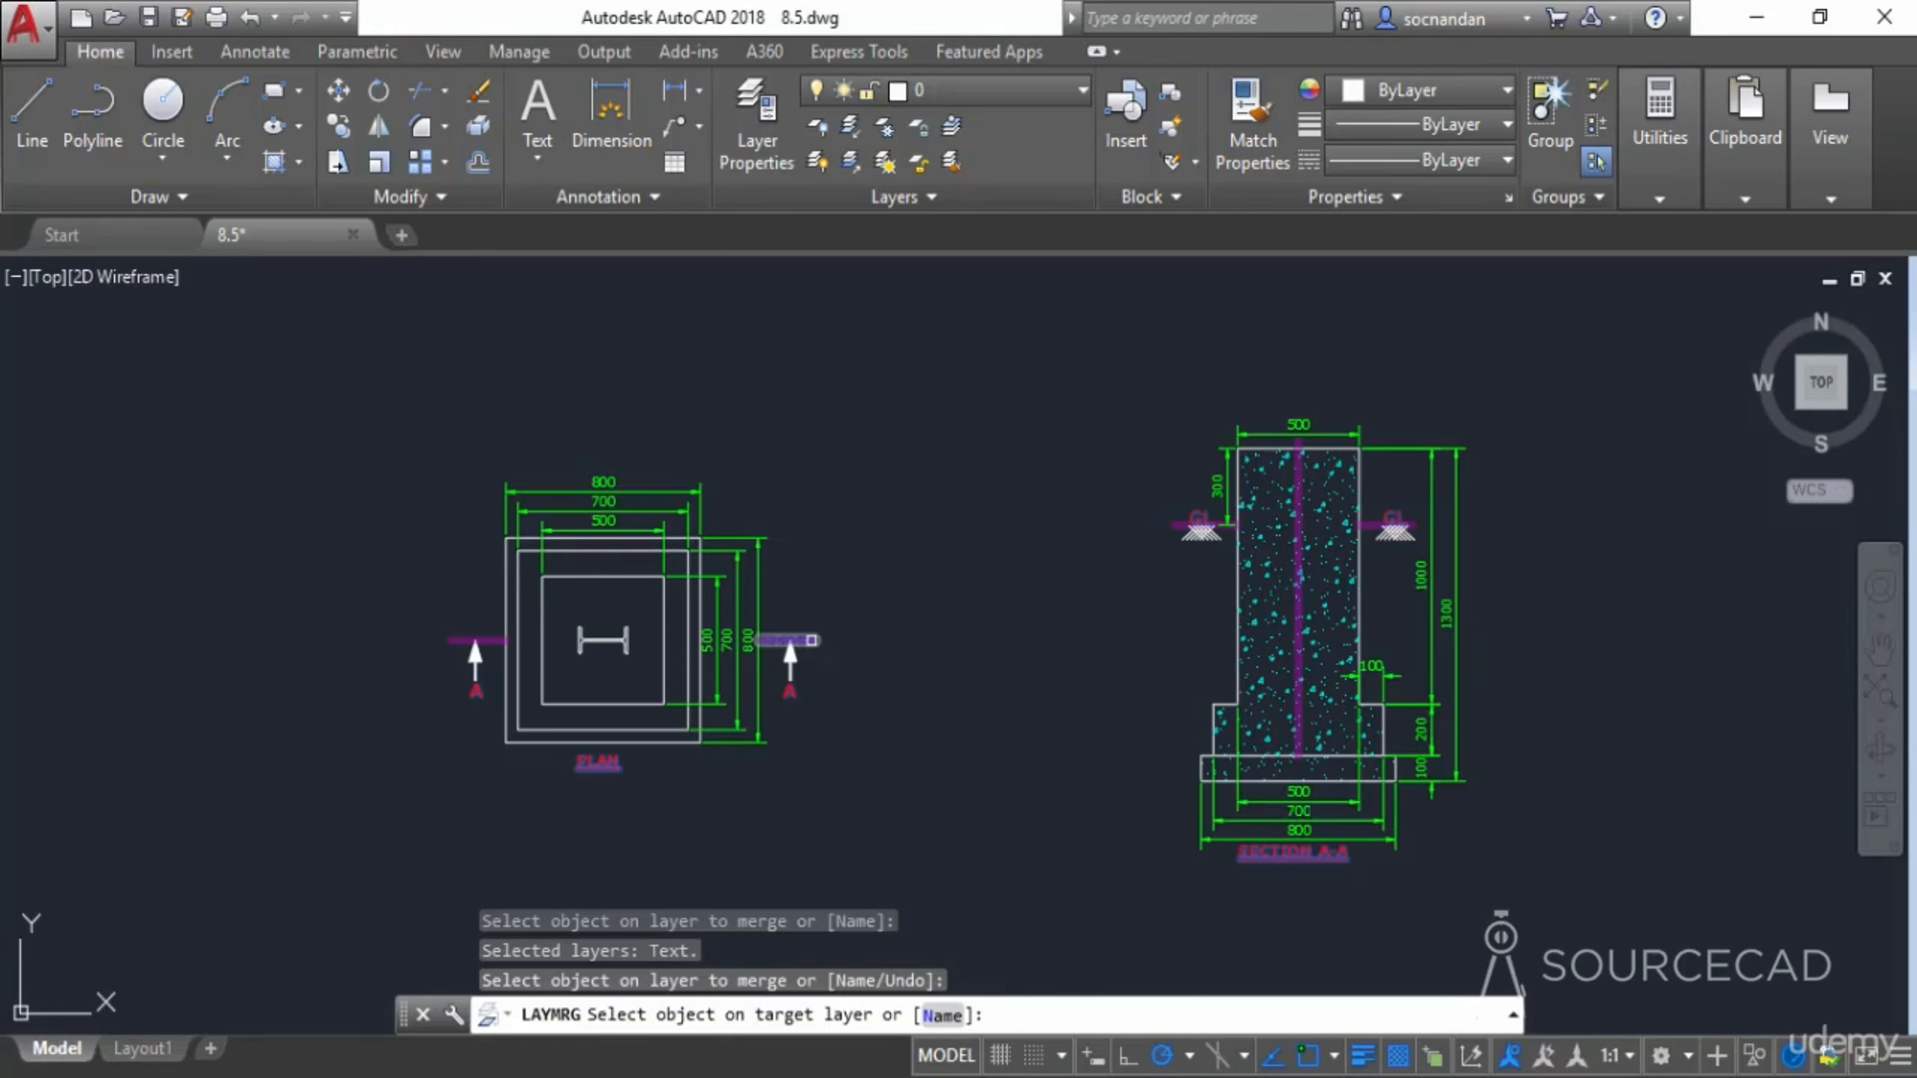
left_click(811, 641)
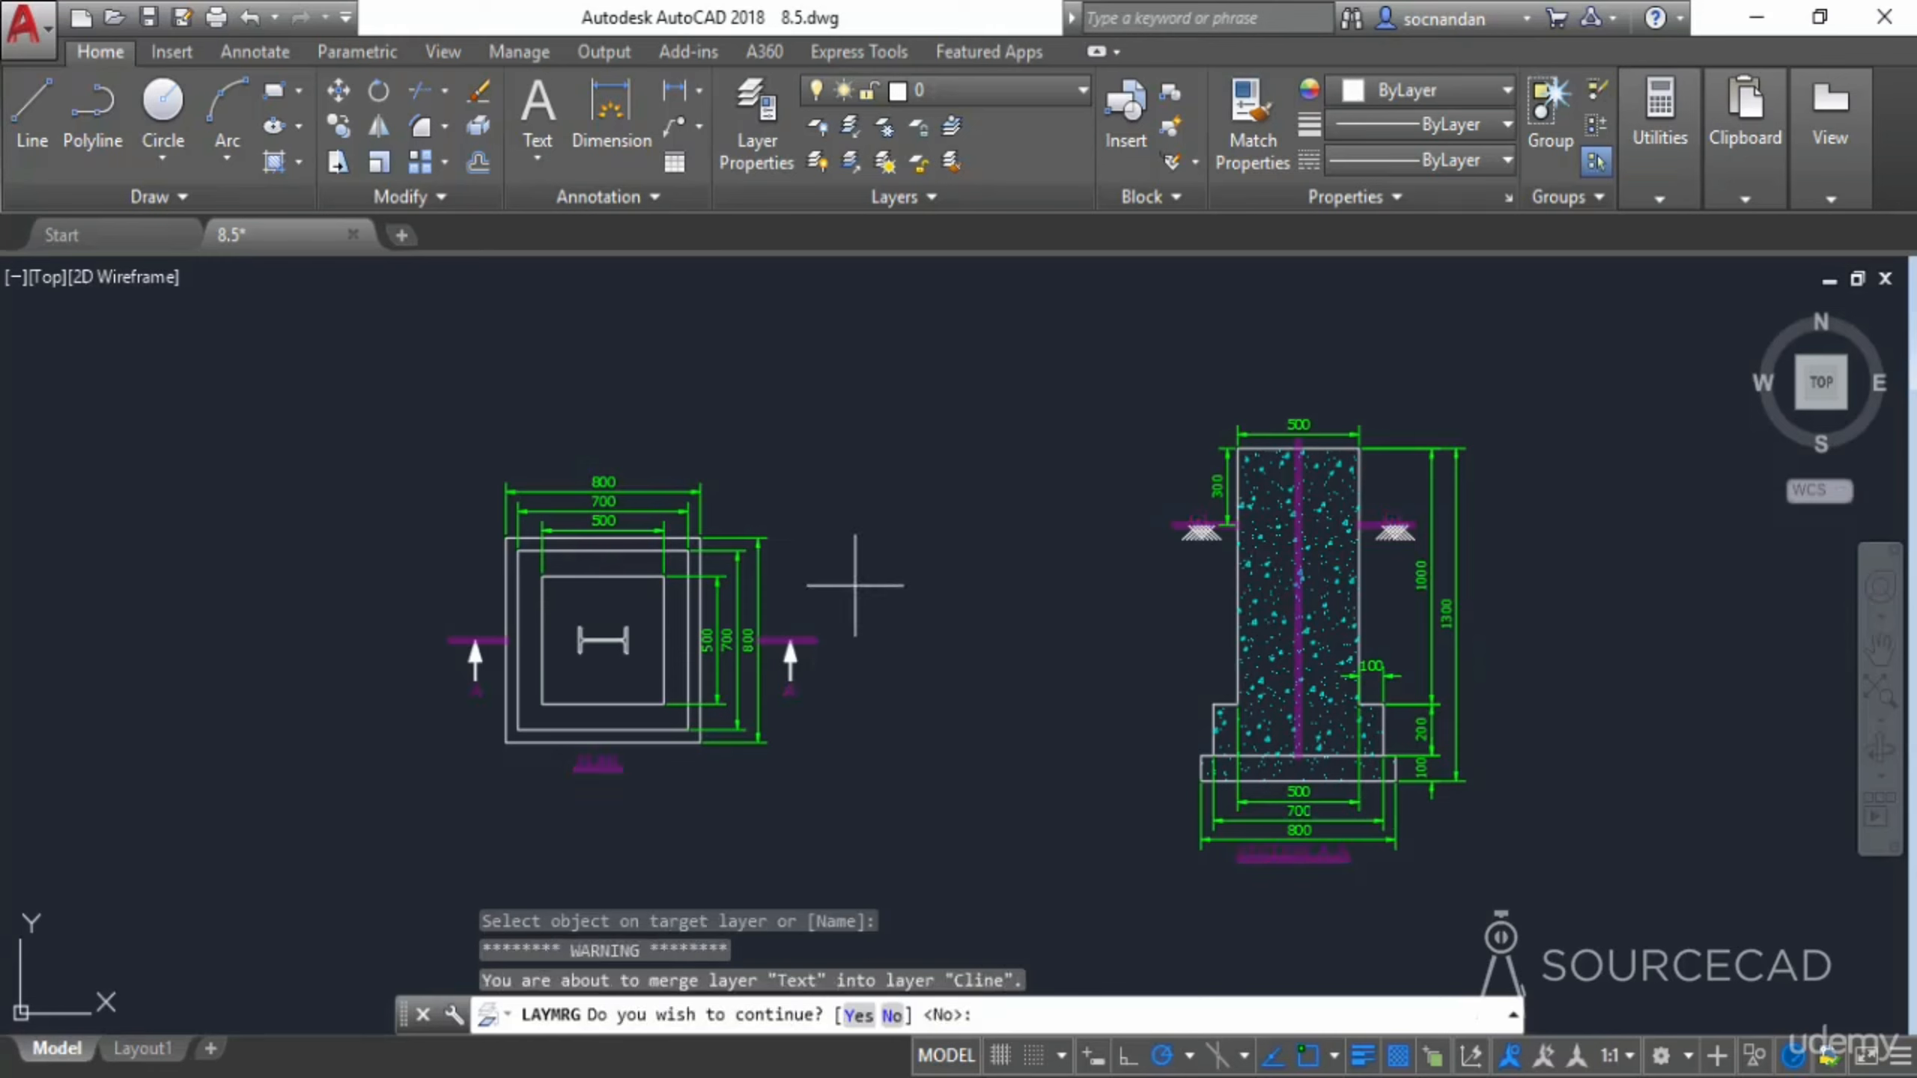
scroll(595, 769, "up", 4)
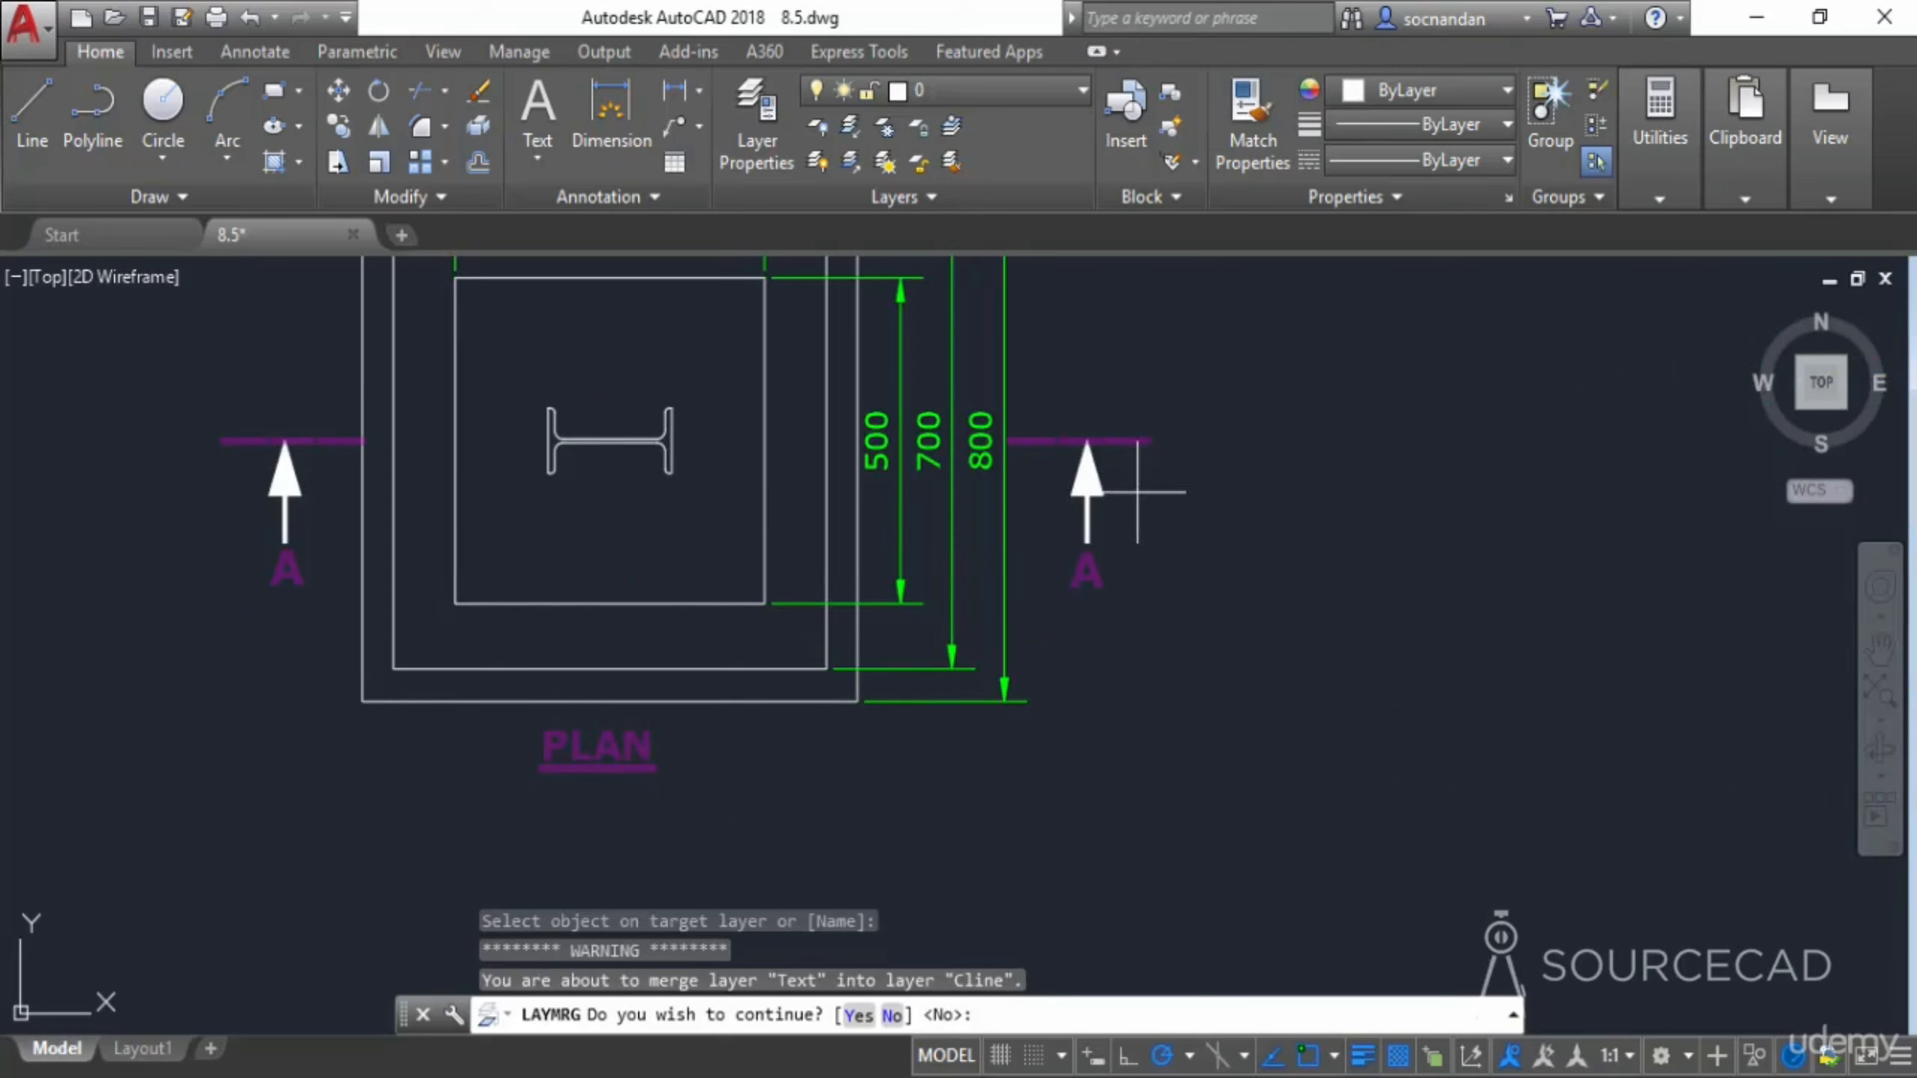
left_click(860, 1010)
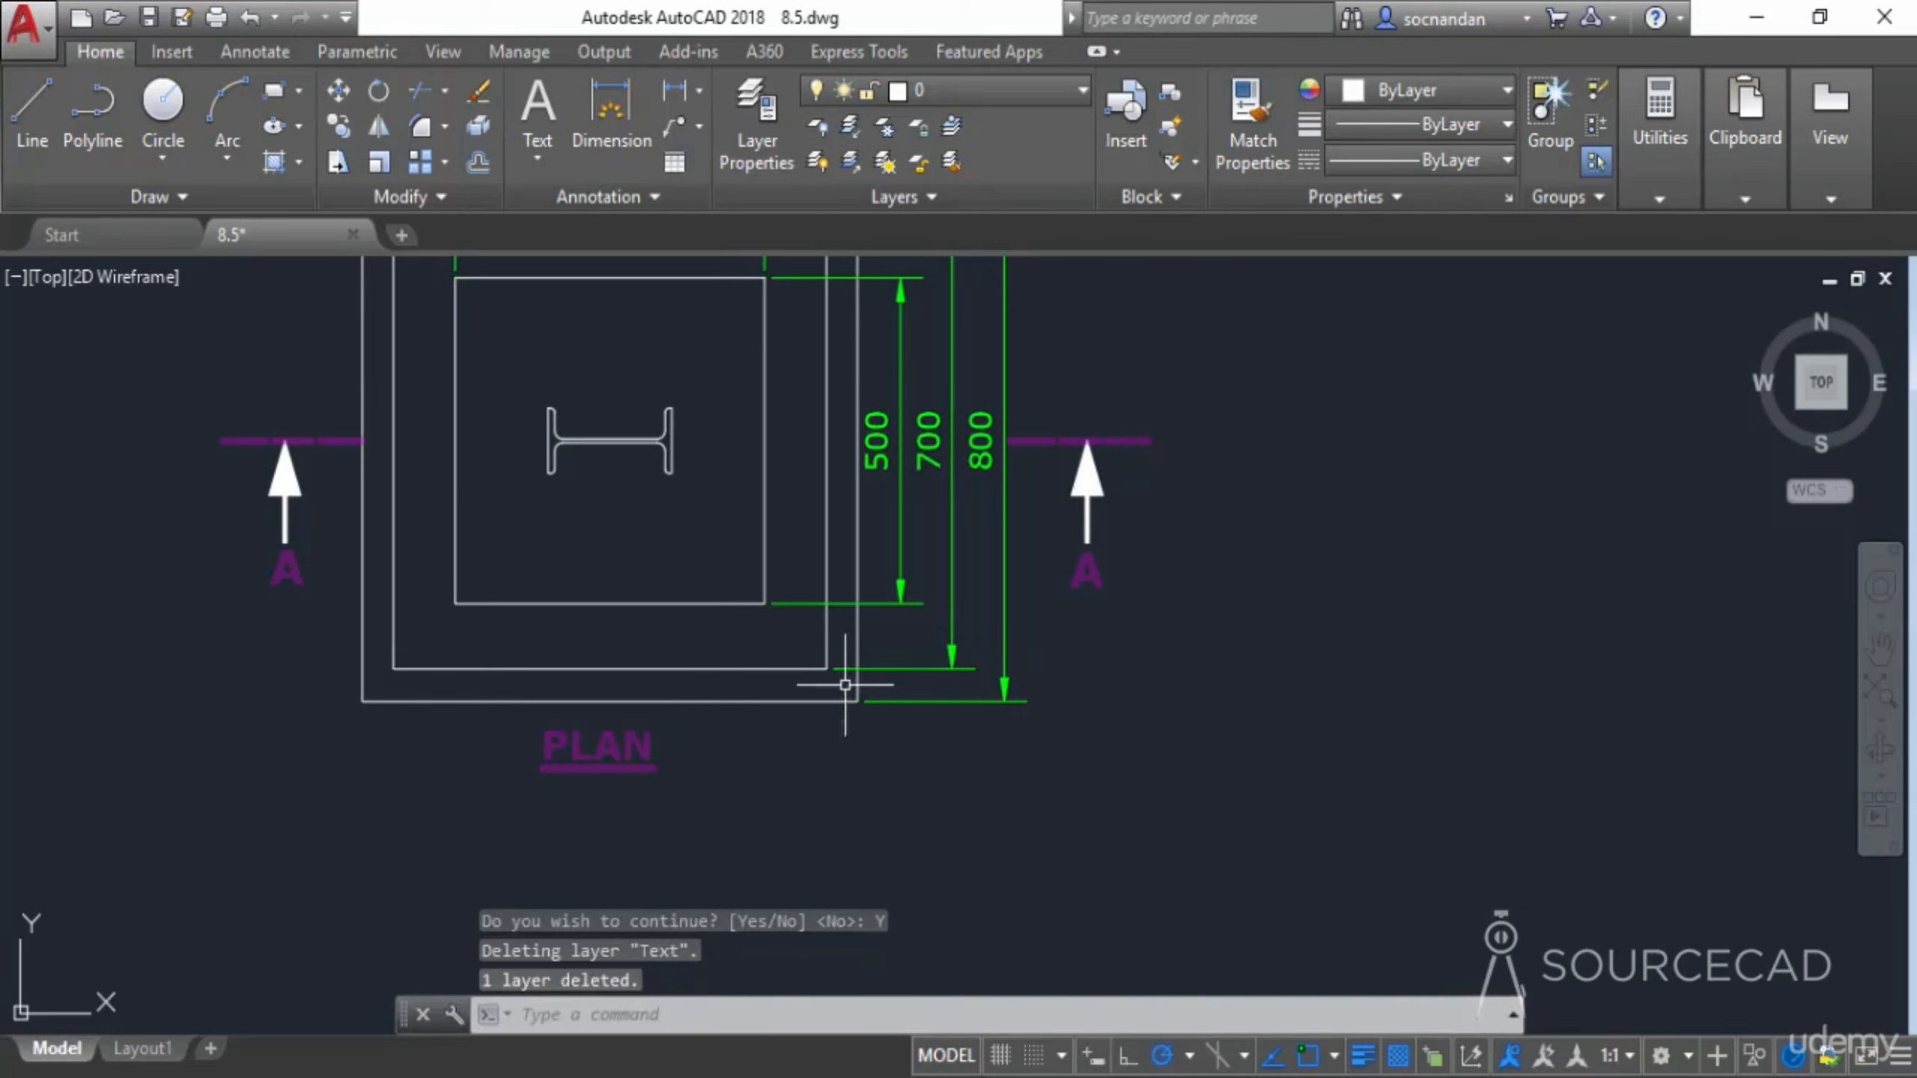
Undo the merge of the Text layer into Cline, checking the drawing's layer list before and after
left_click(1070, 93)
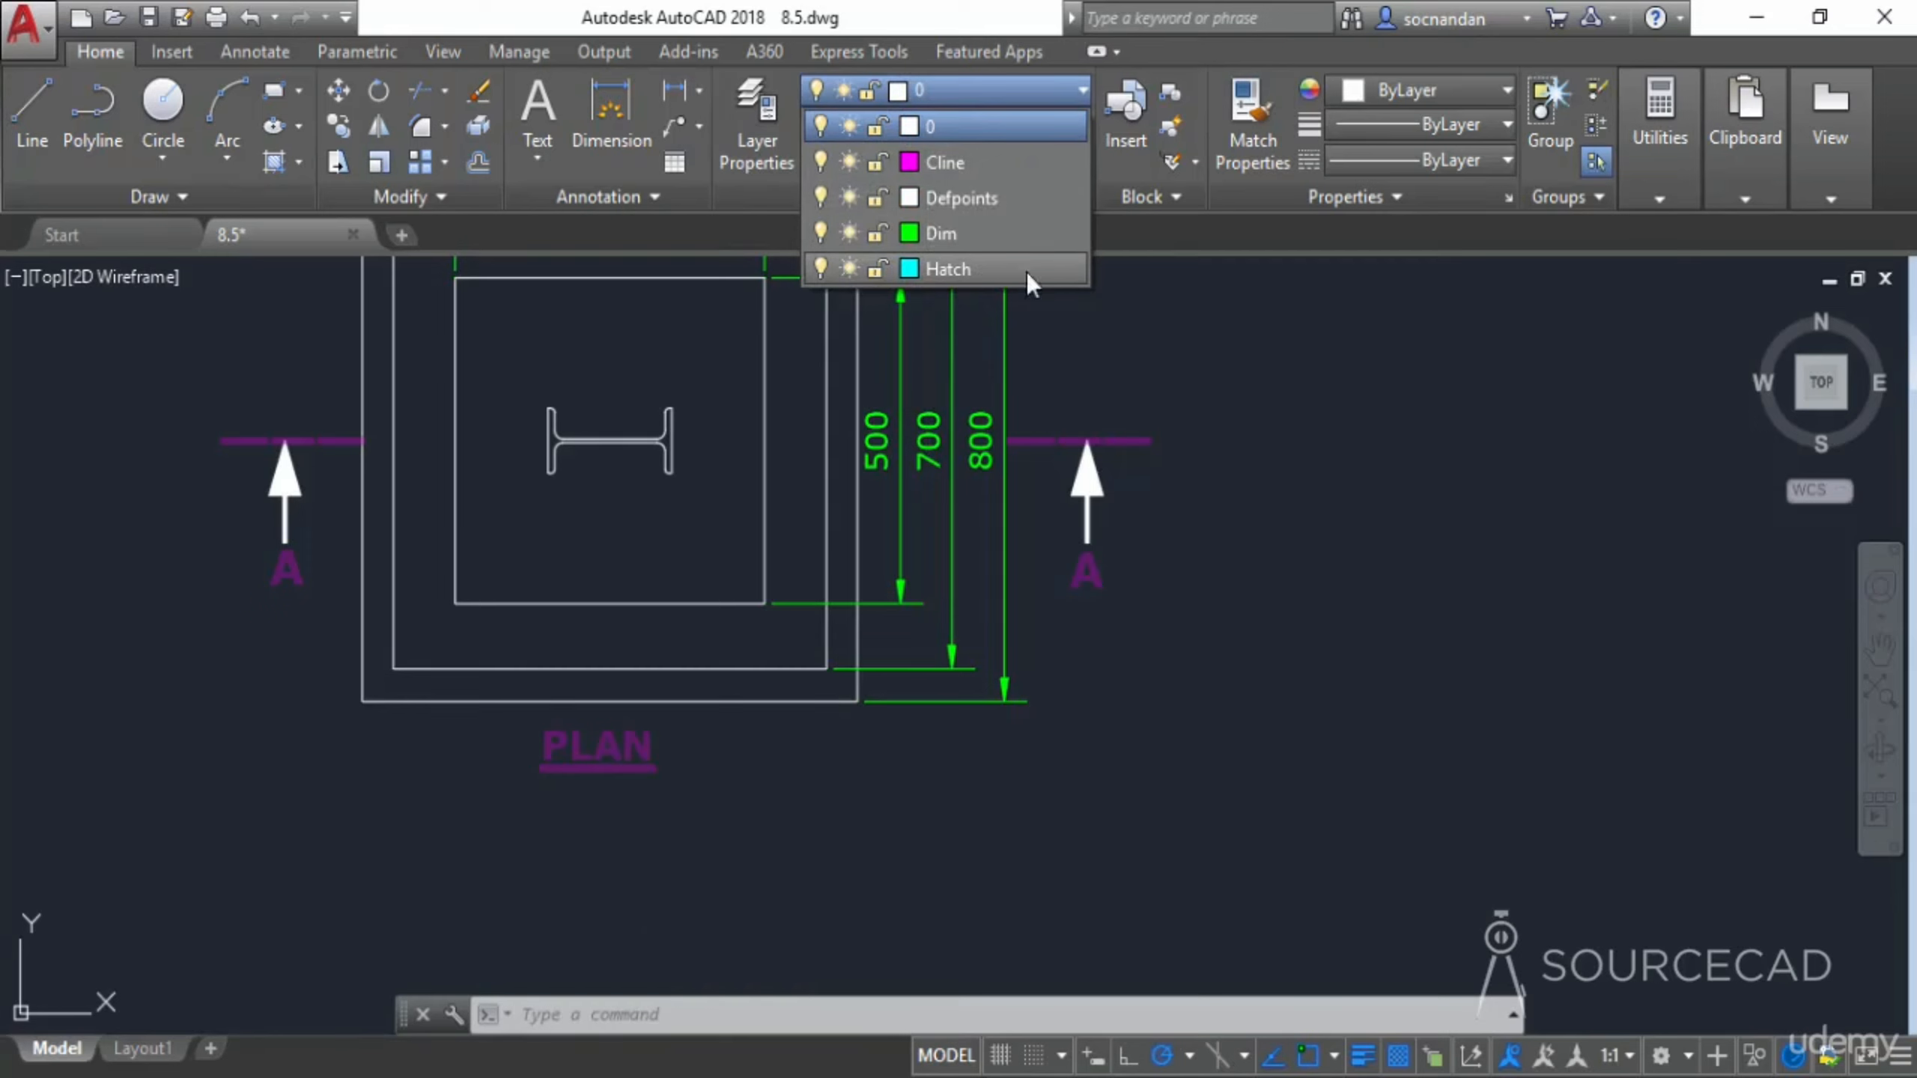
left_click(1025, 96)
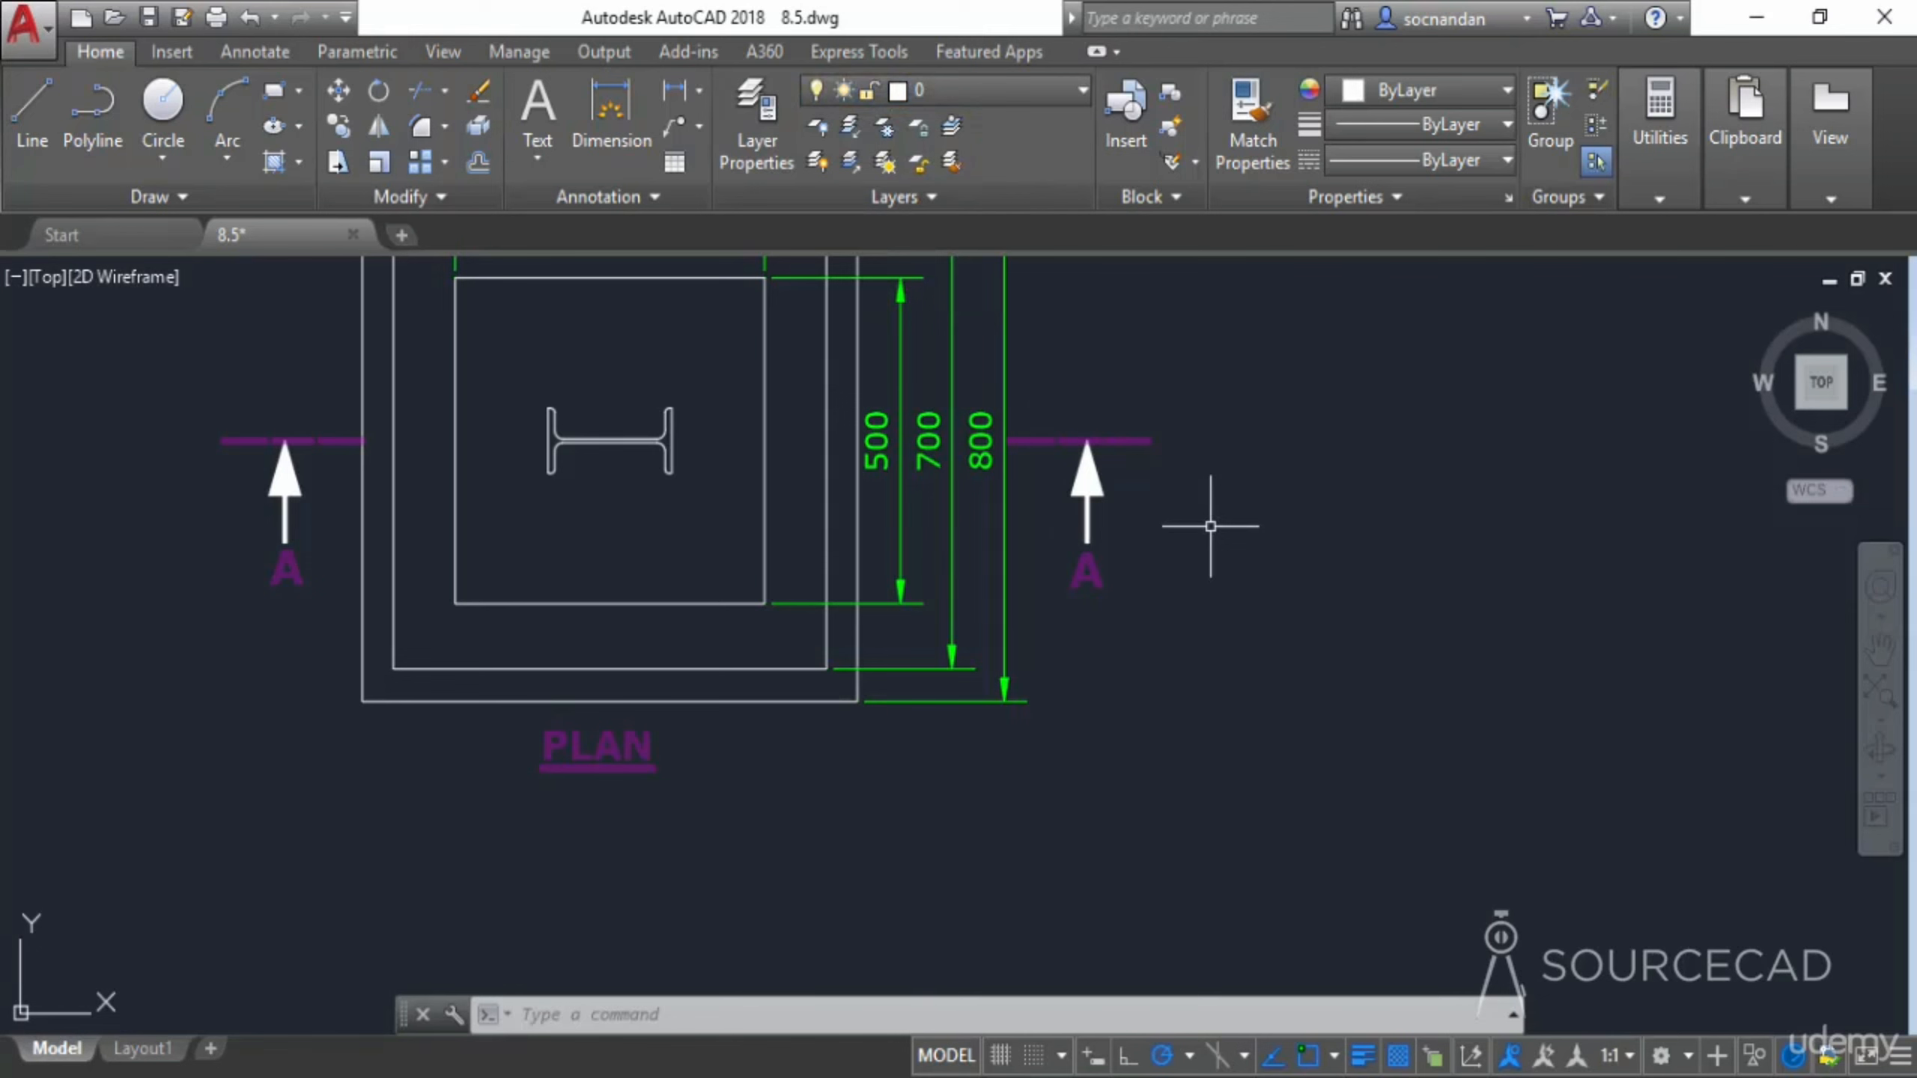
key("ctrl+z")
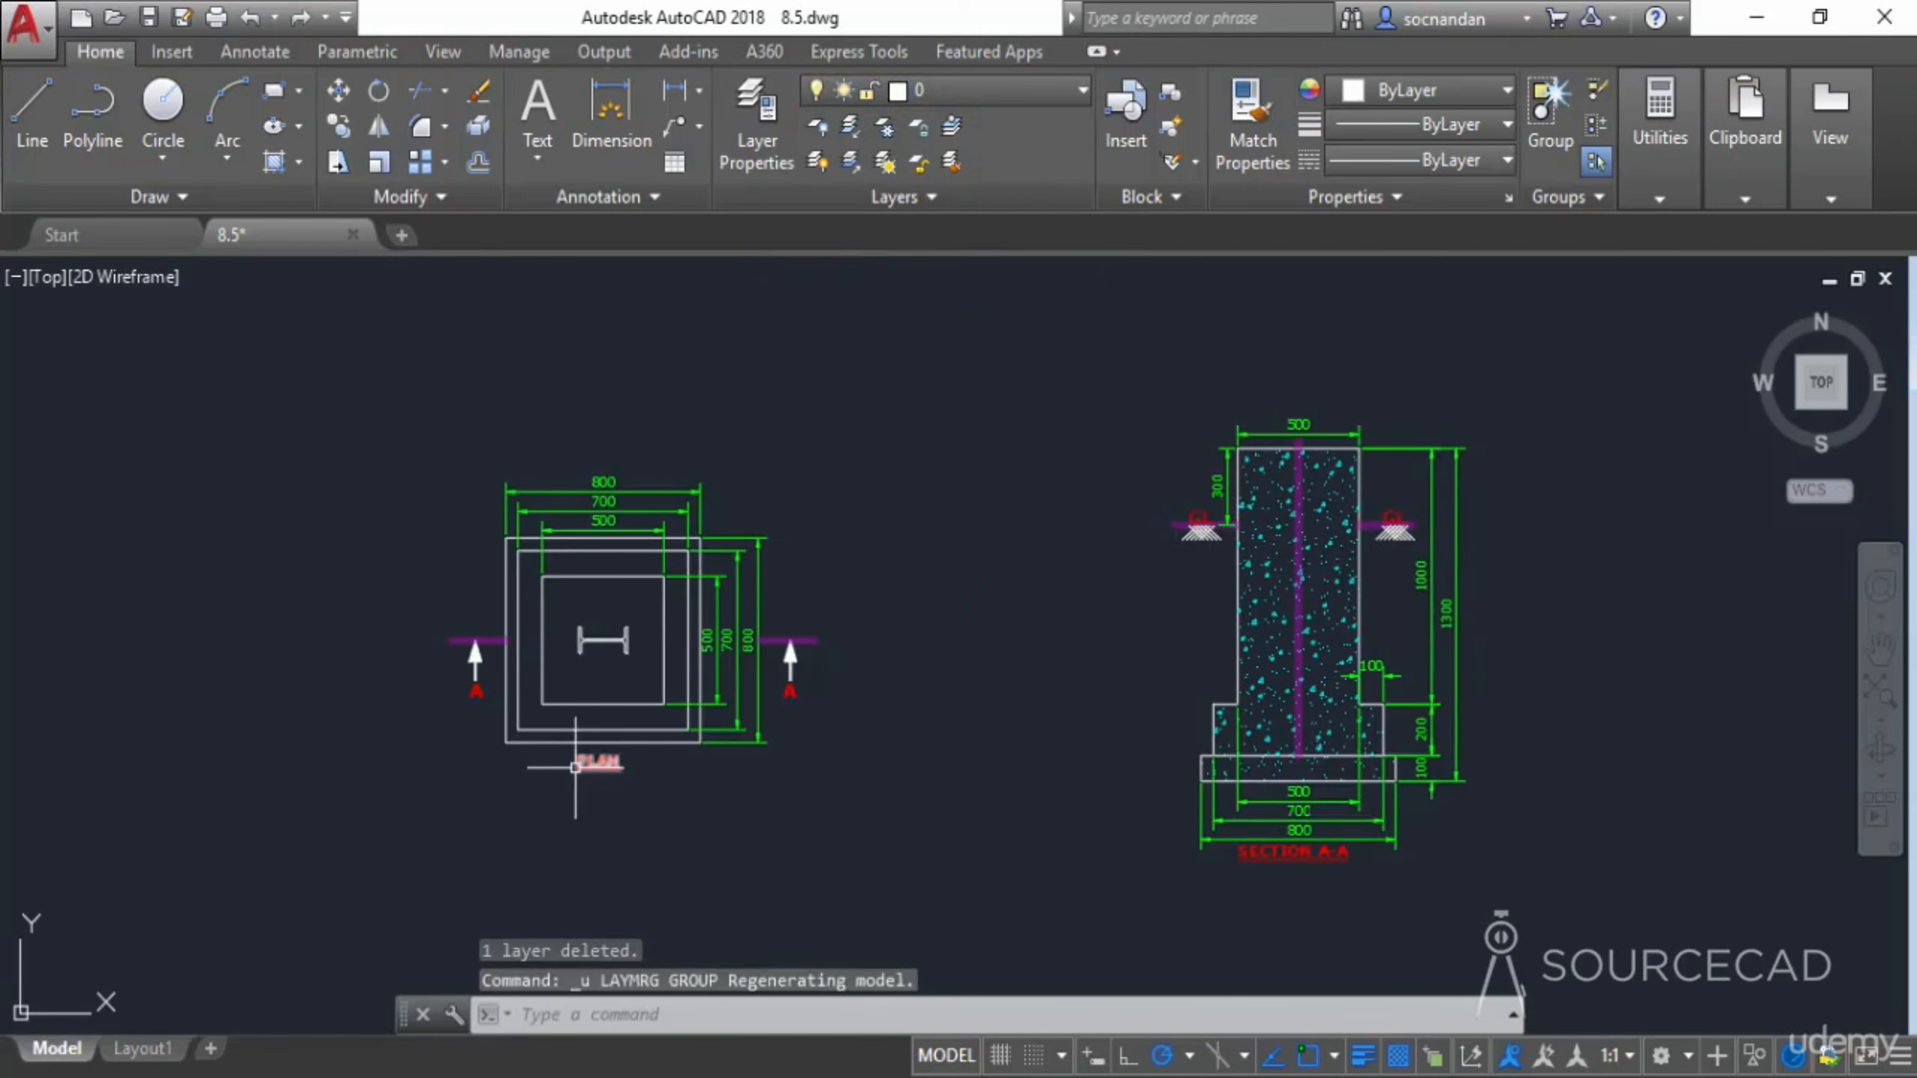
left_click(968, 89)
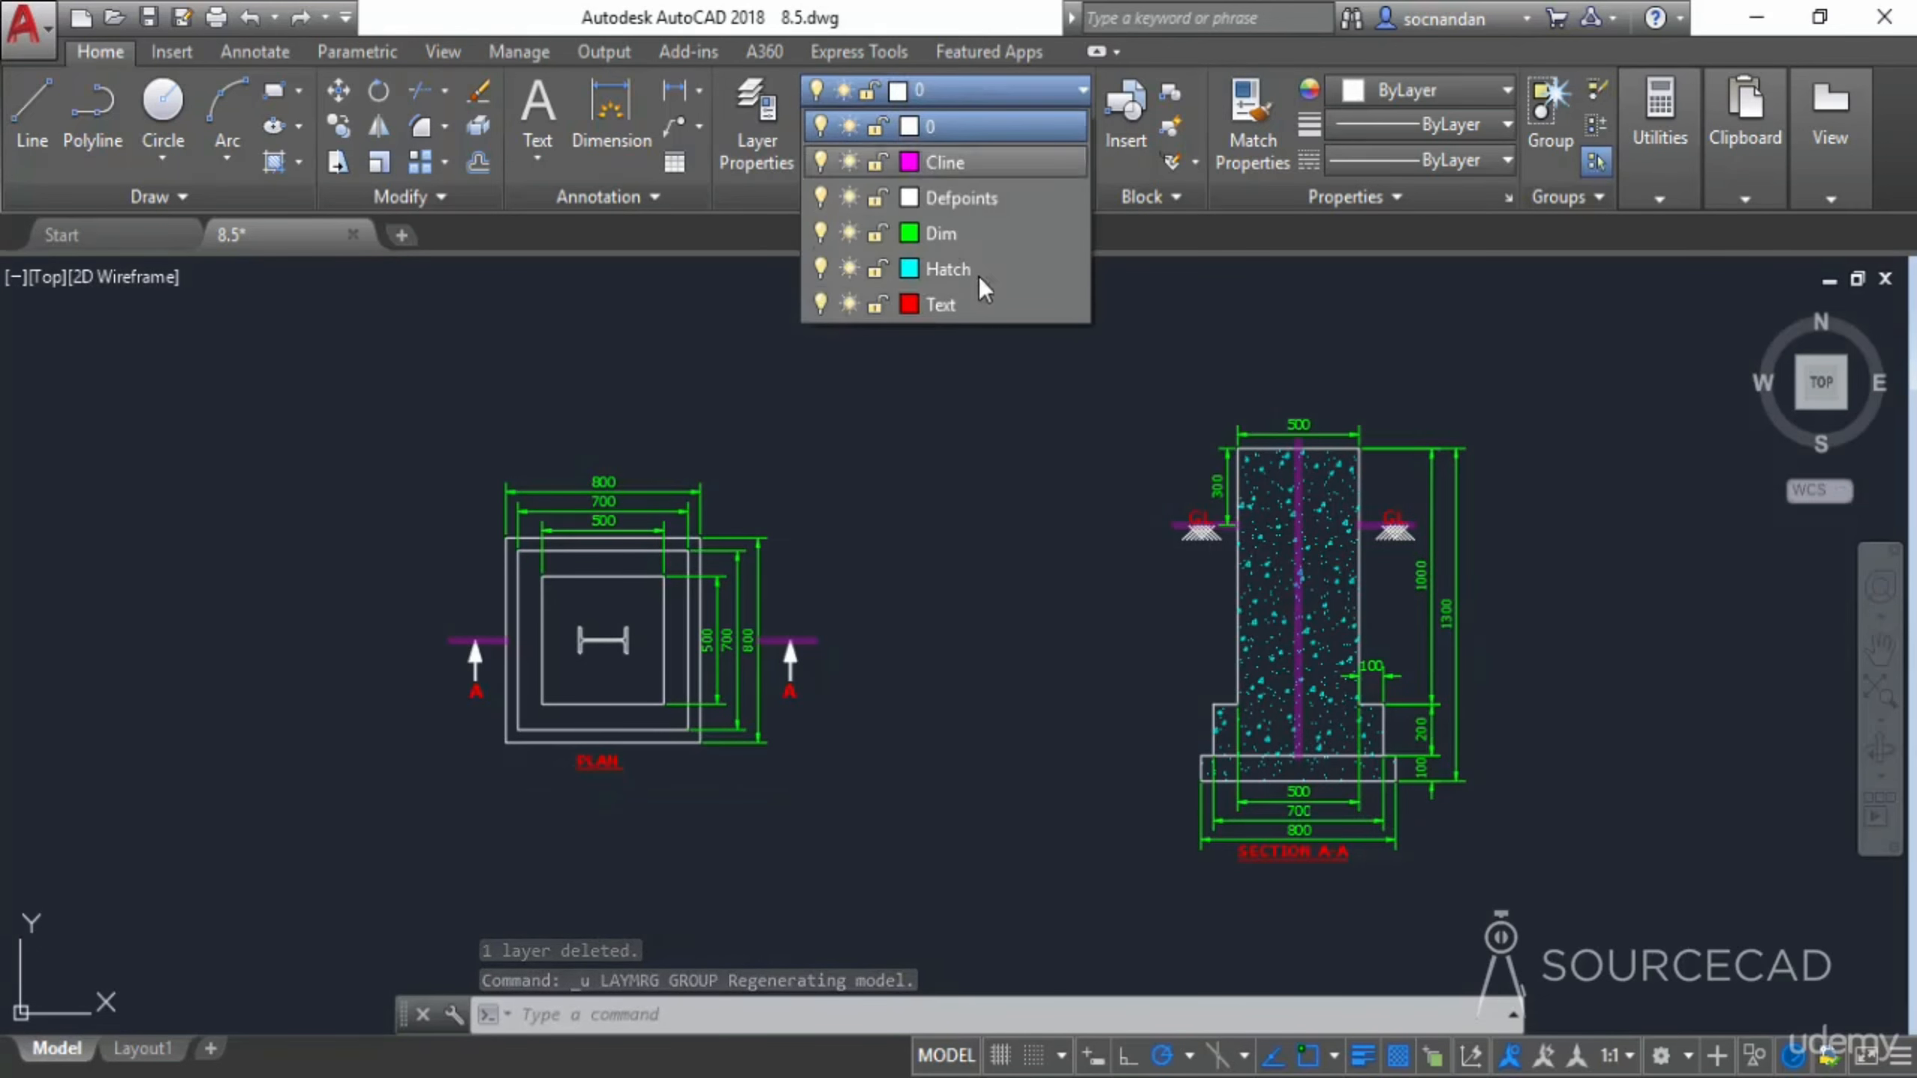
left_click(998, 89)
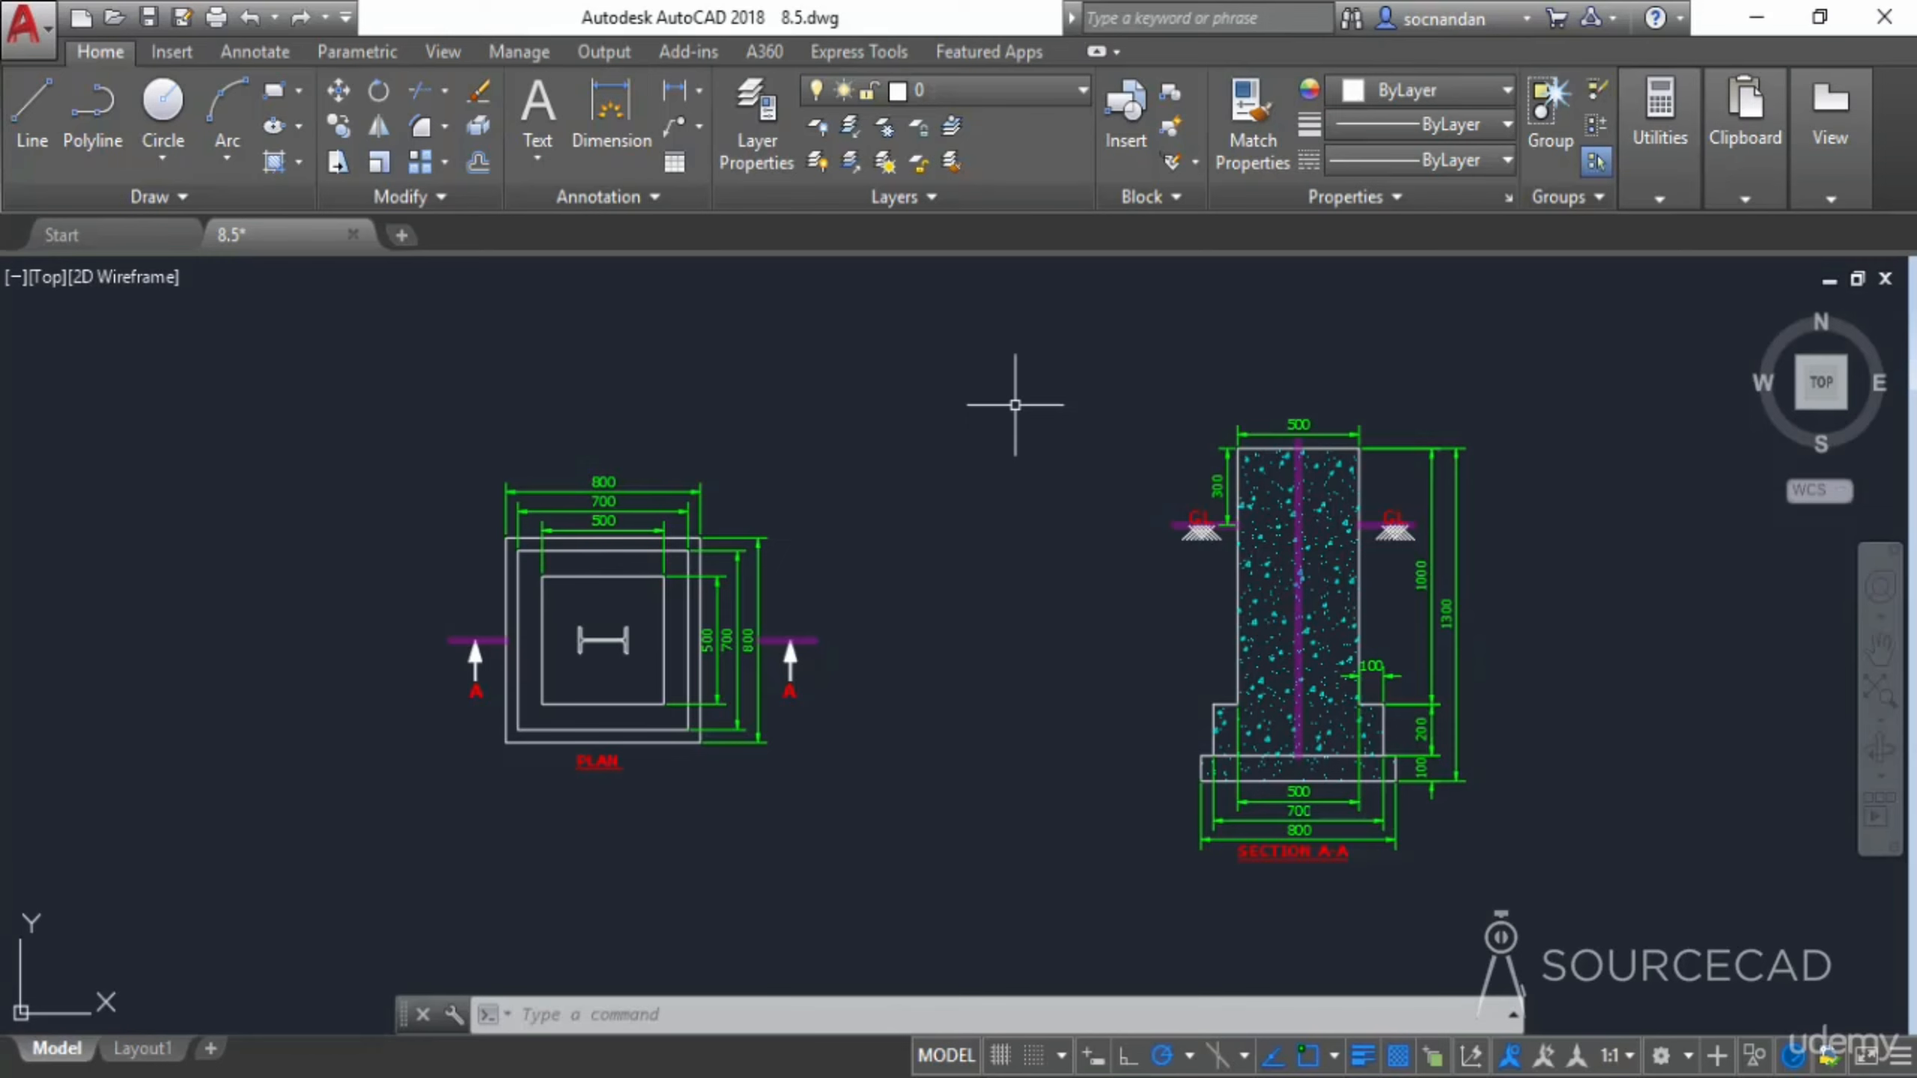
Narrow the Layer Properties Manager and place it over the section view, try to delete the Text layer, and close the manager
left_click(773, 136)
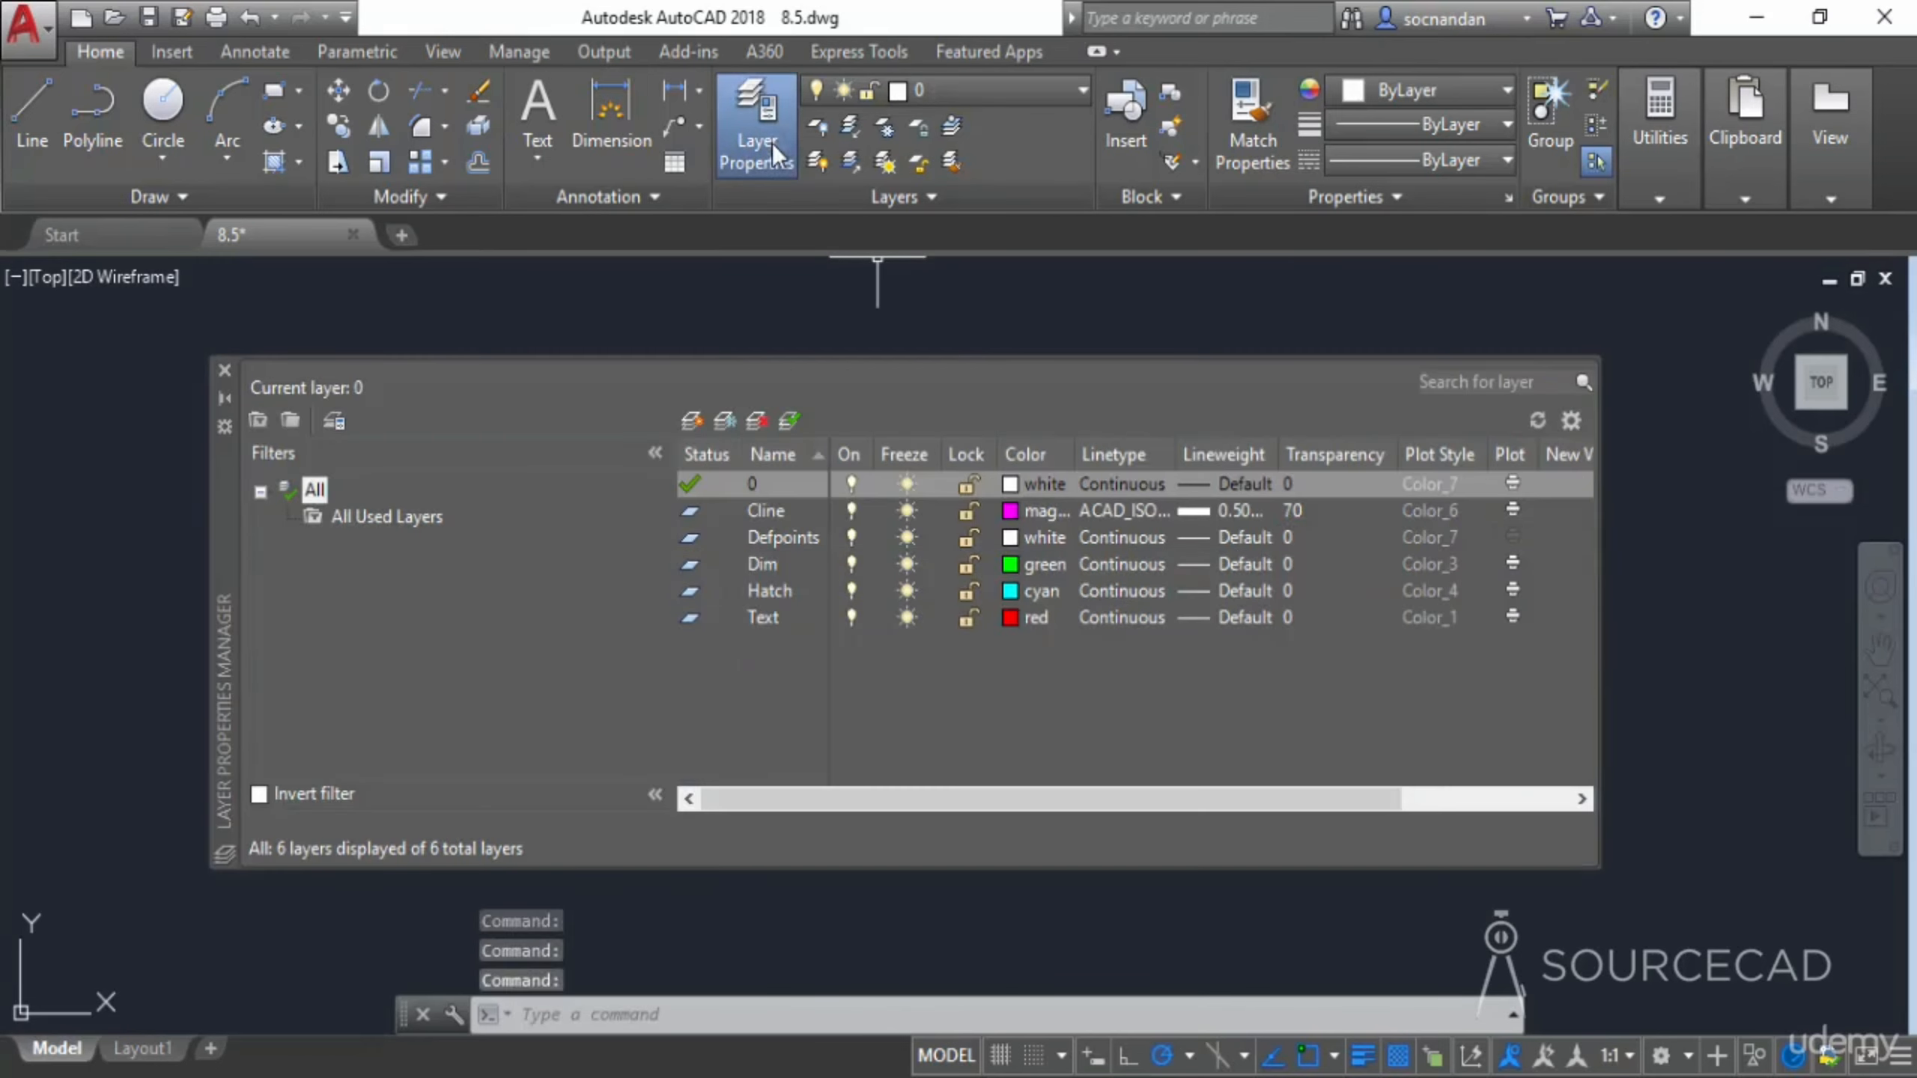
left_click(749, 624)
left_click_drag(219, 565, 368, 553)
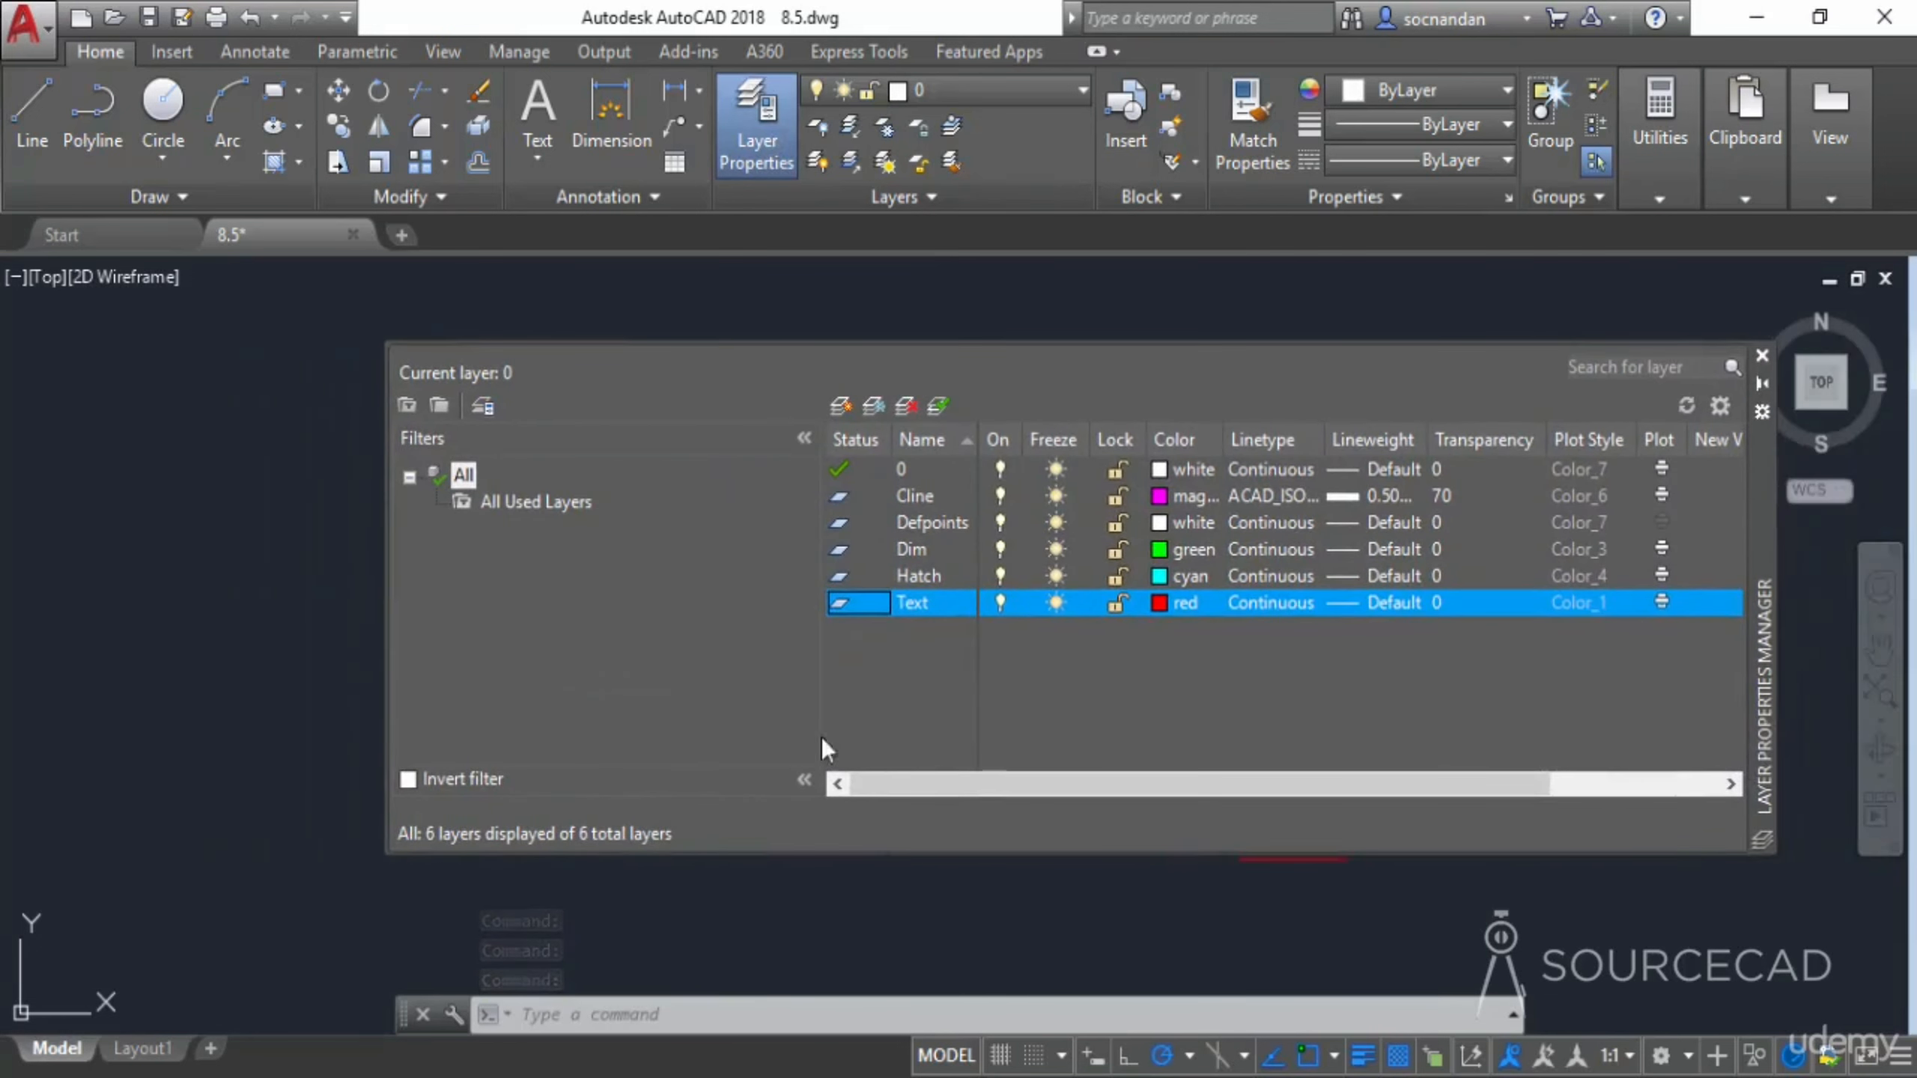
left_click_drag(1763, 611, 1343, 644)
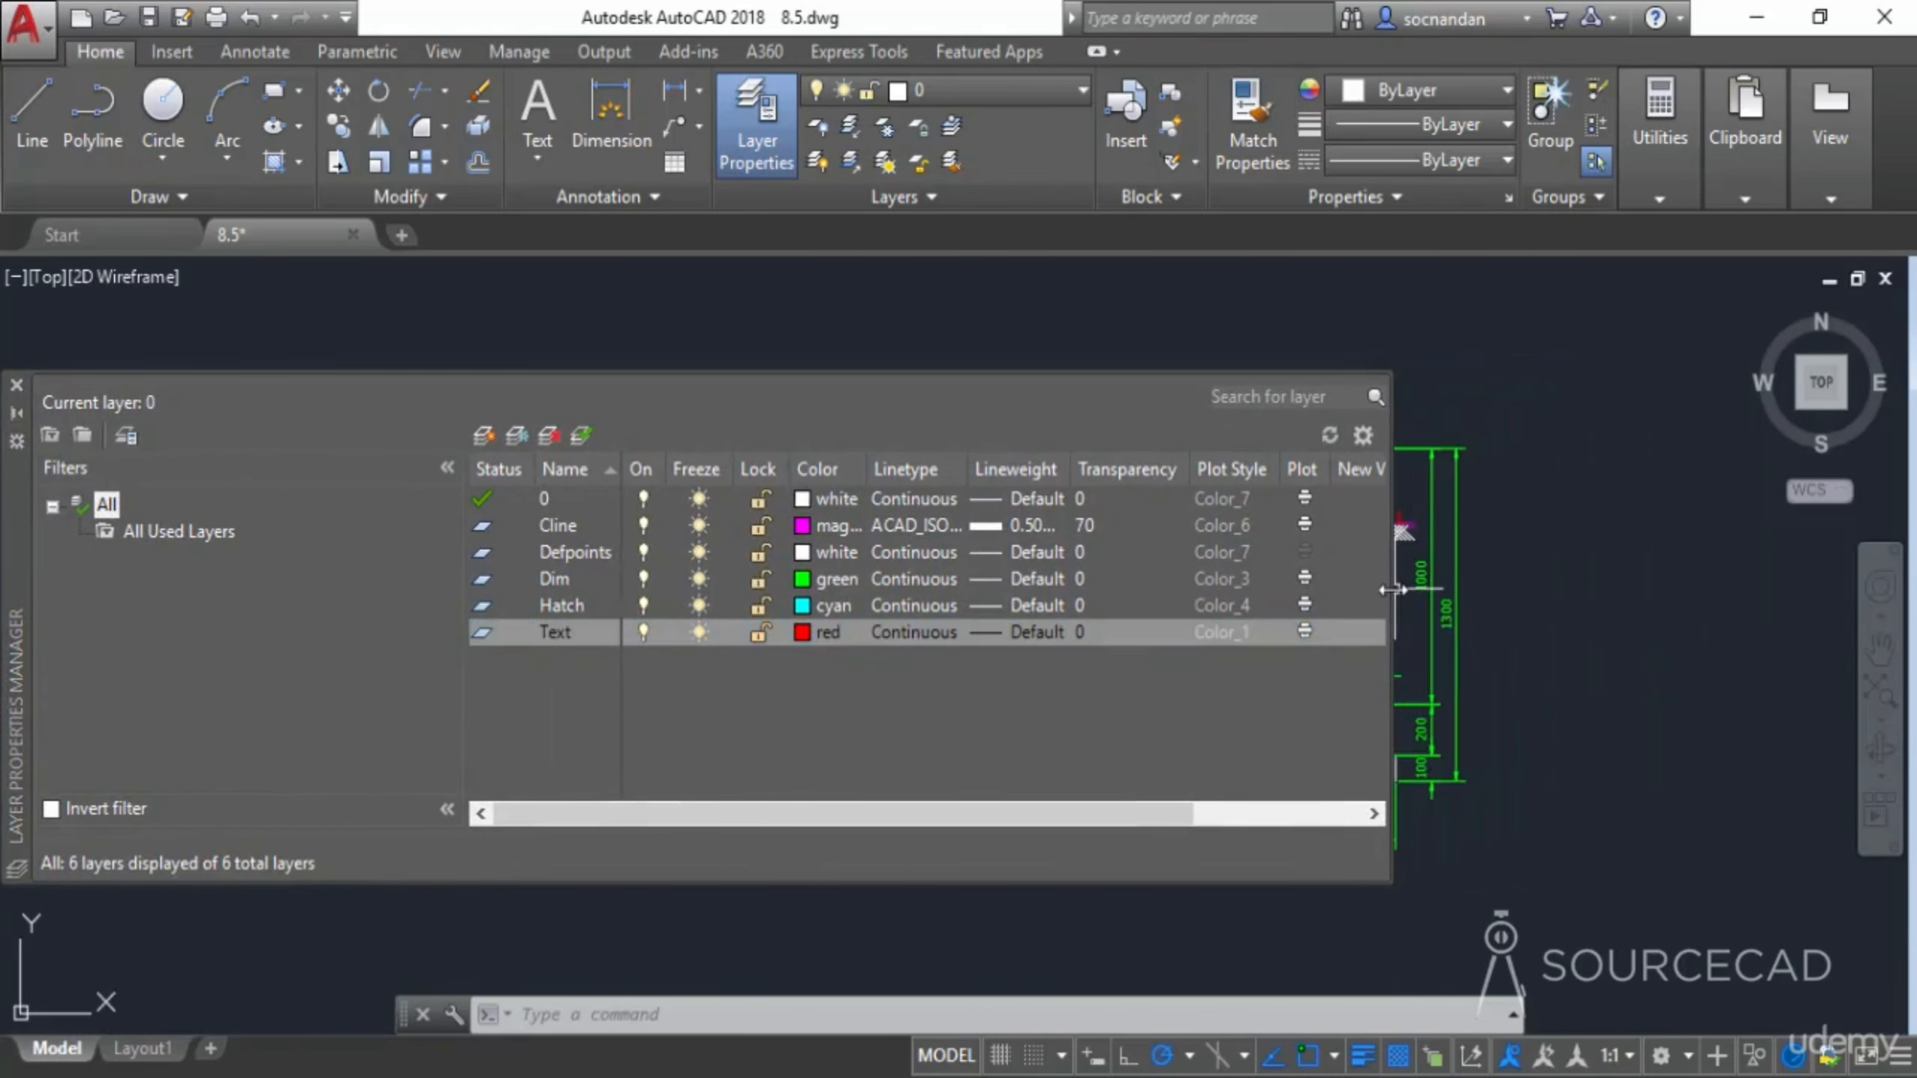
left_click_drag(1391, 599, 624, 593)
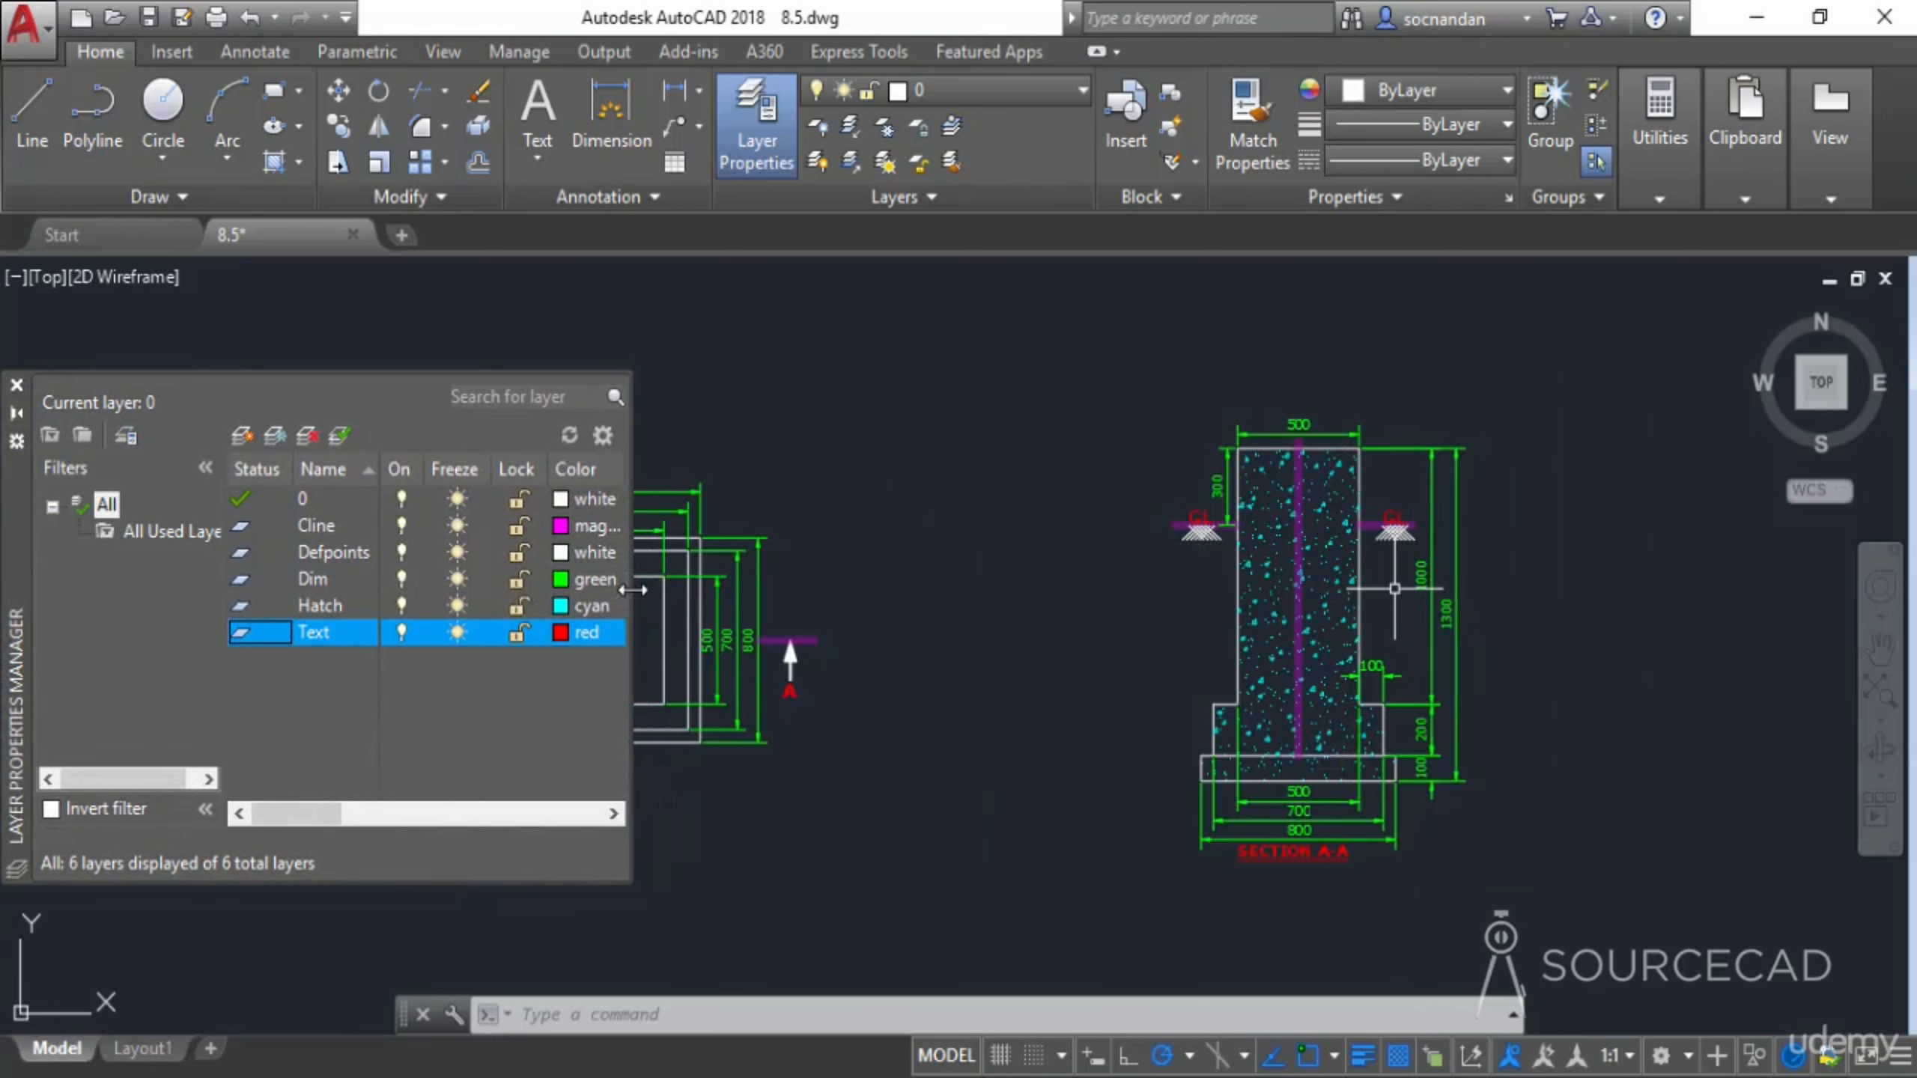
left_click_drag(10, 581, 980, 558)
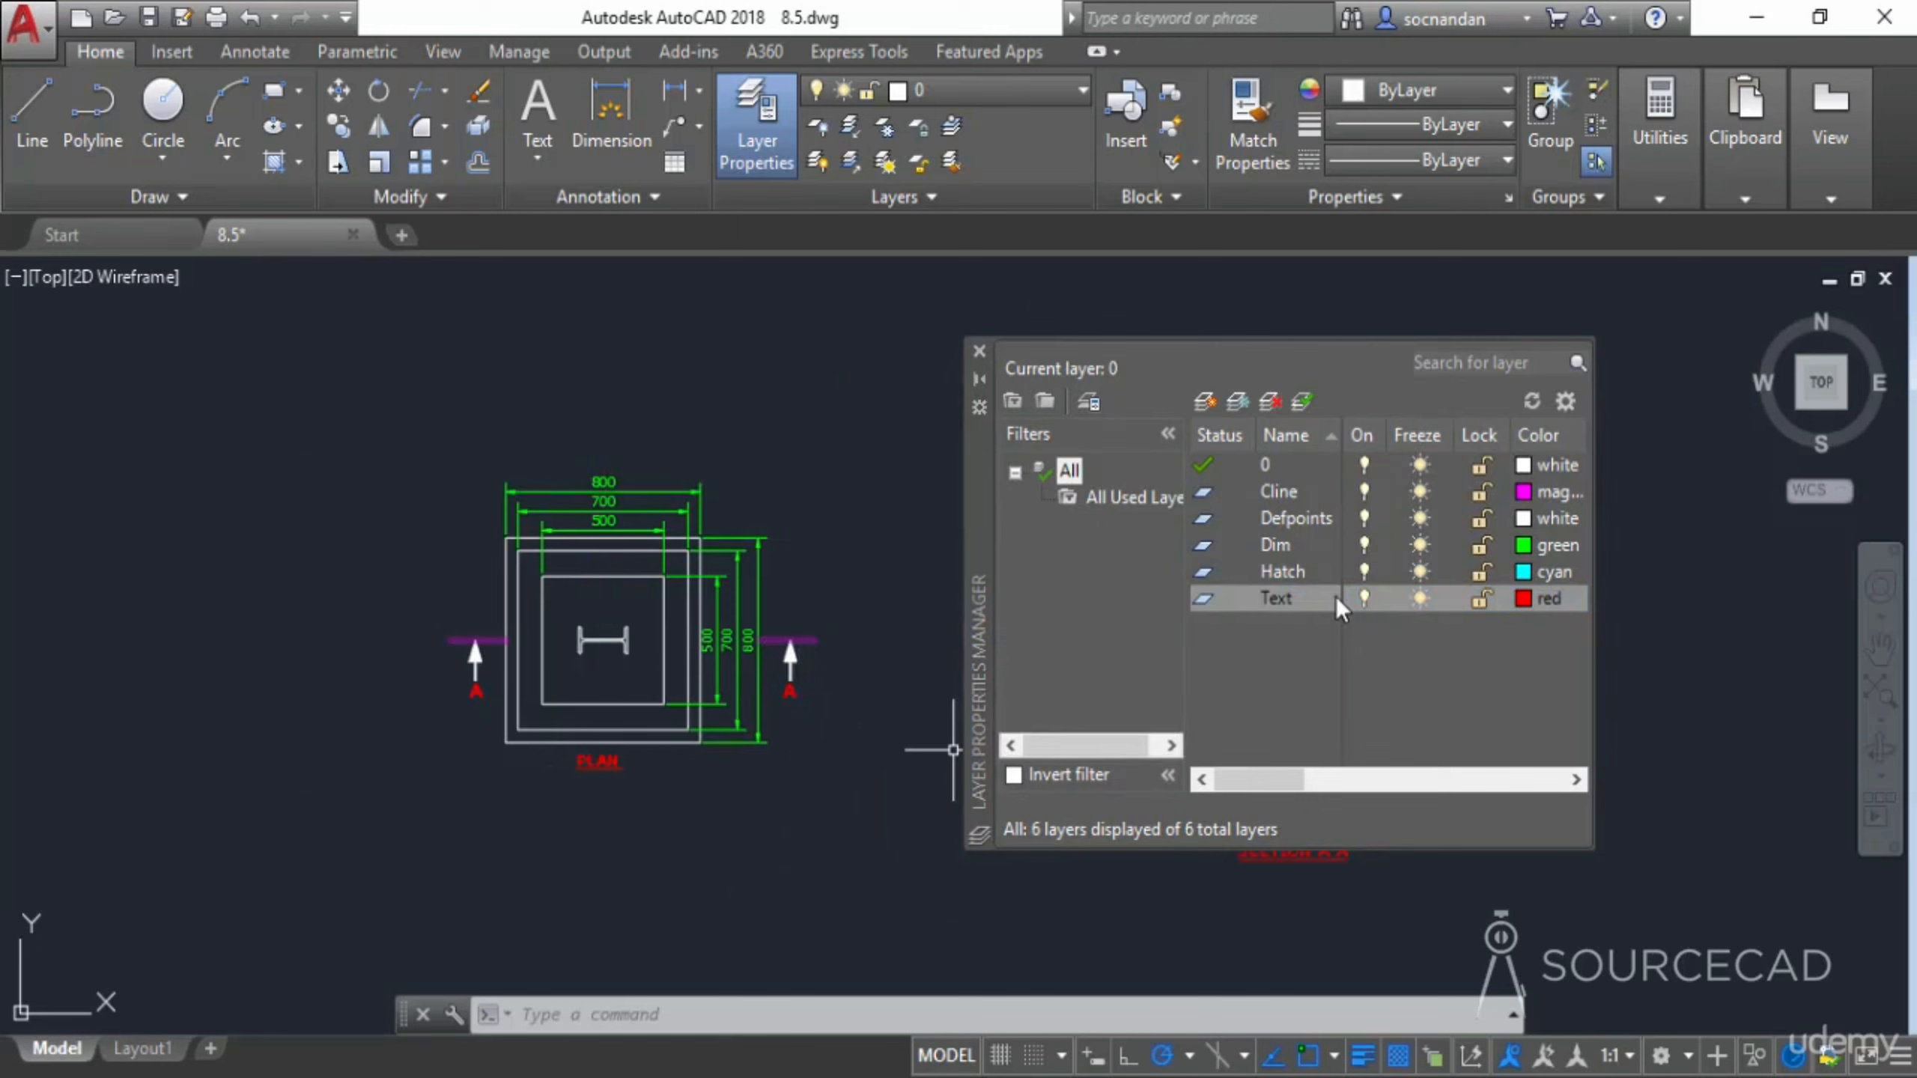
left_click(1269, 402)
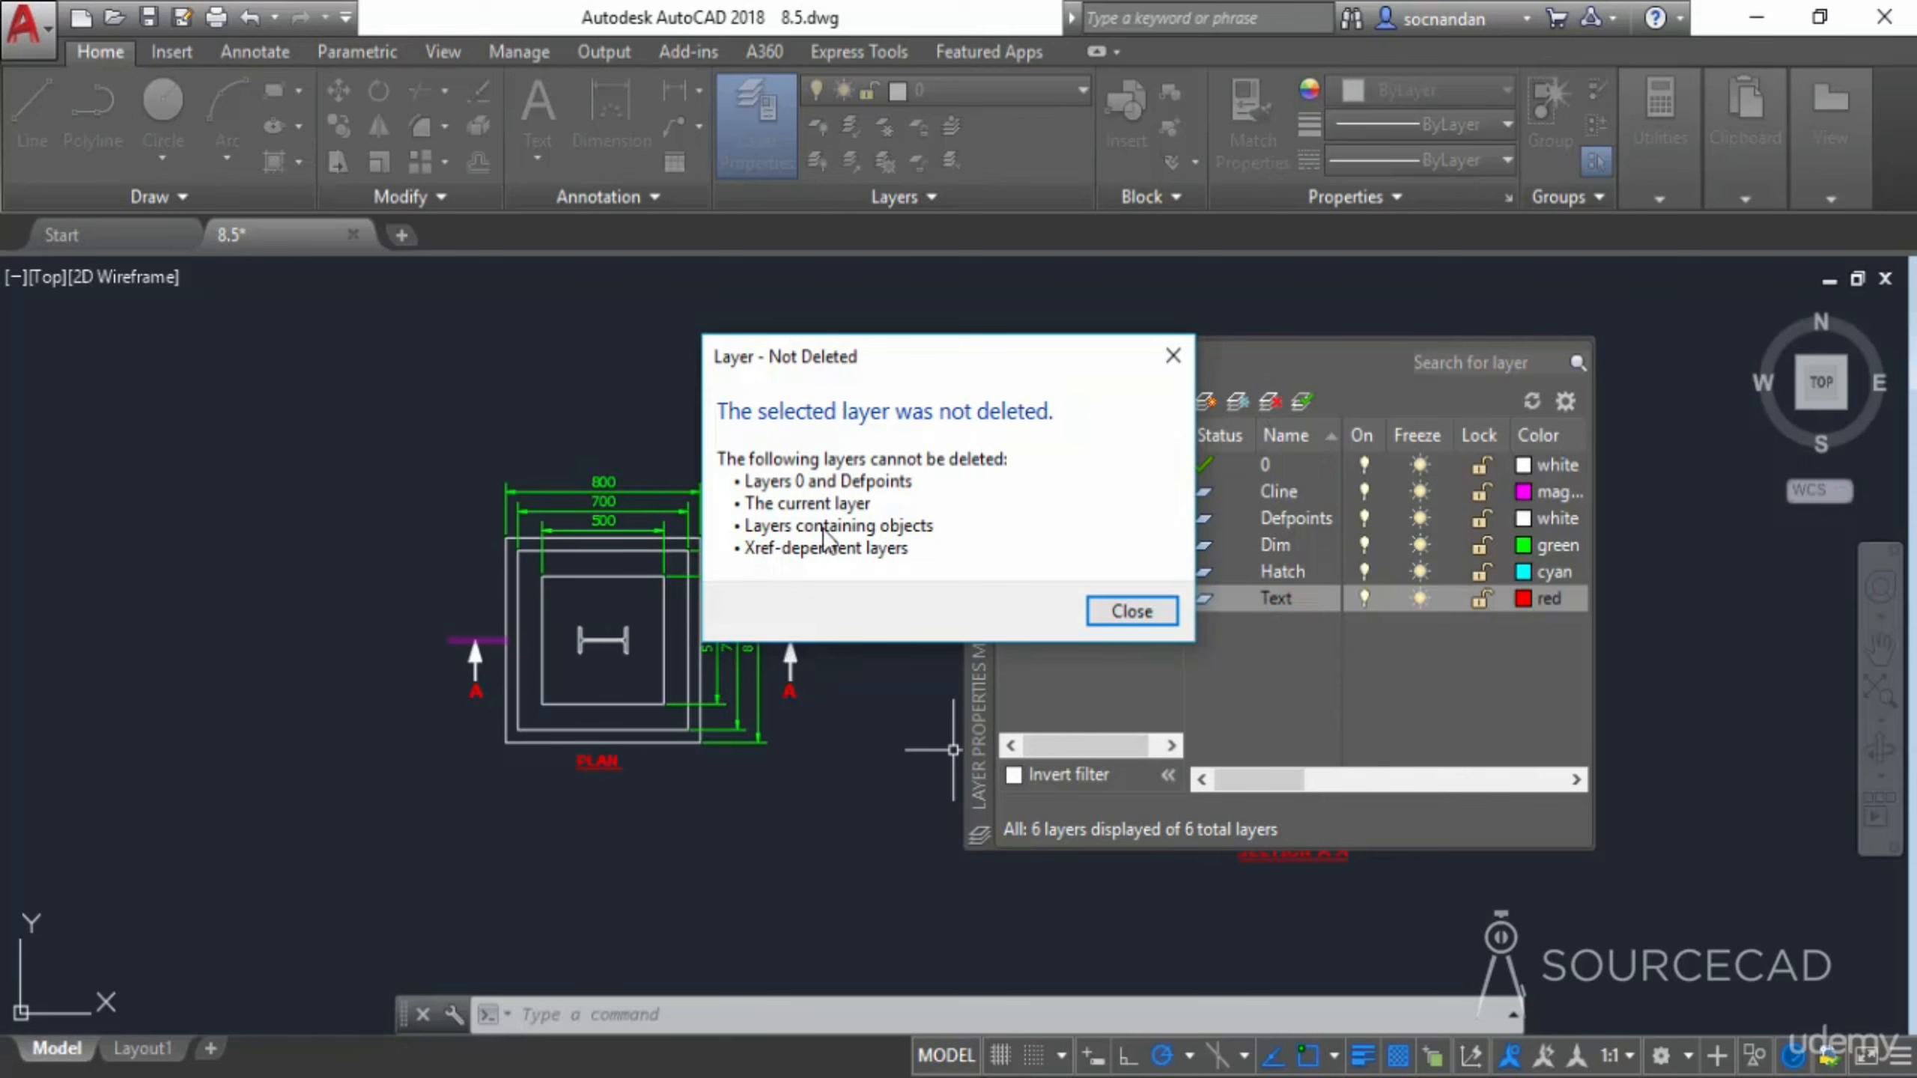
left_click(1148, 610)
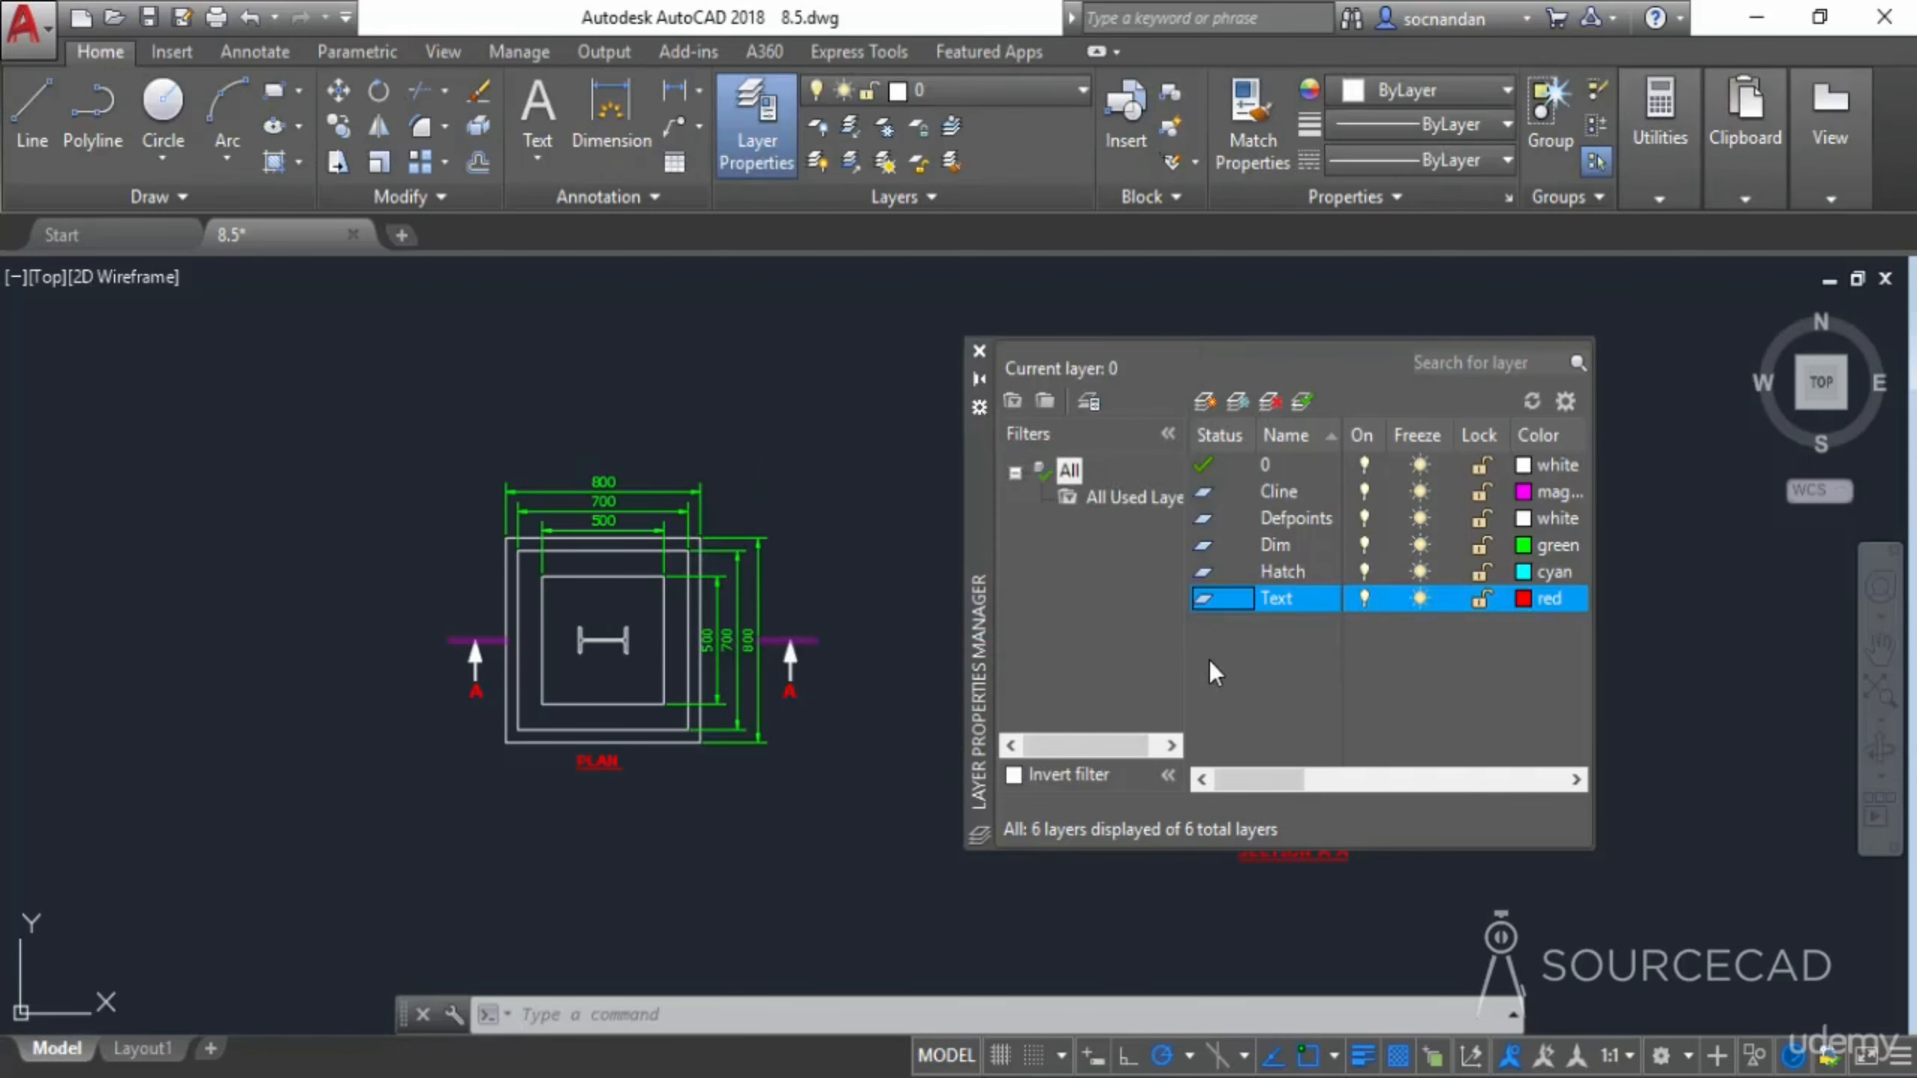
left_click(981, 352)
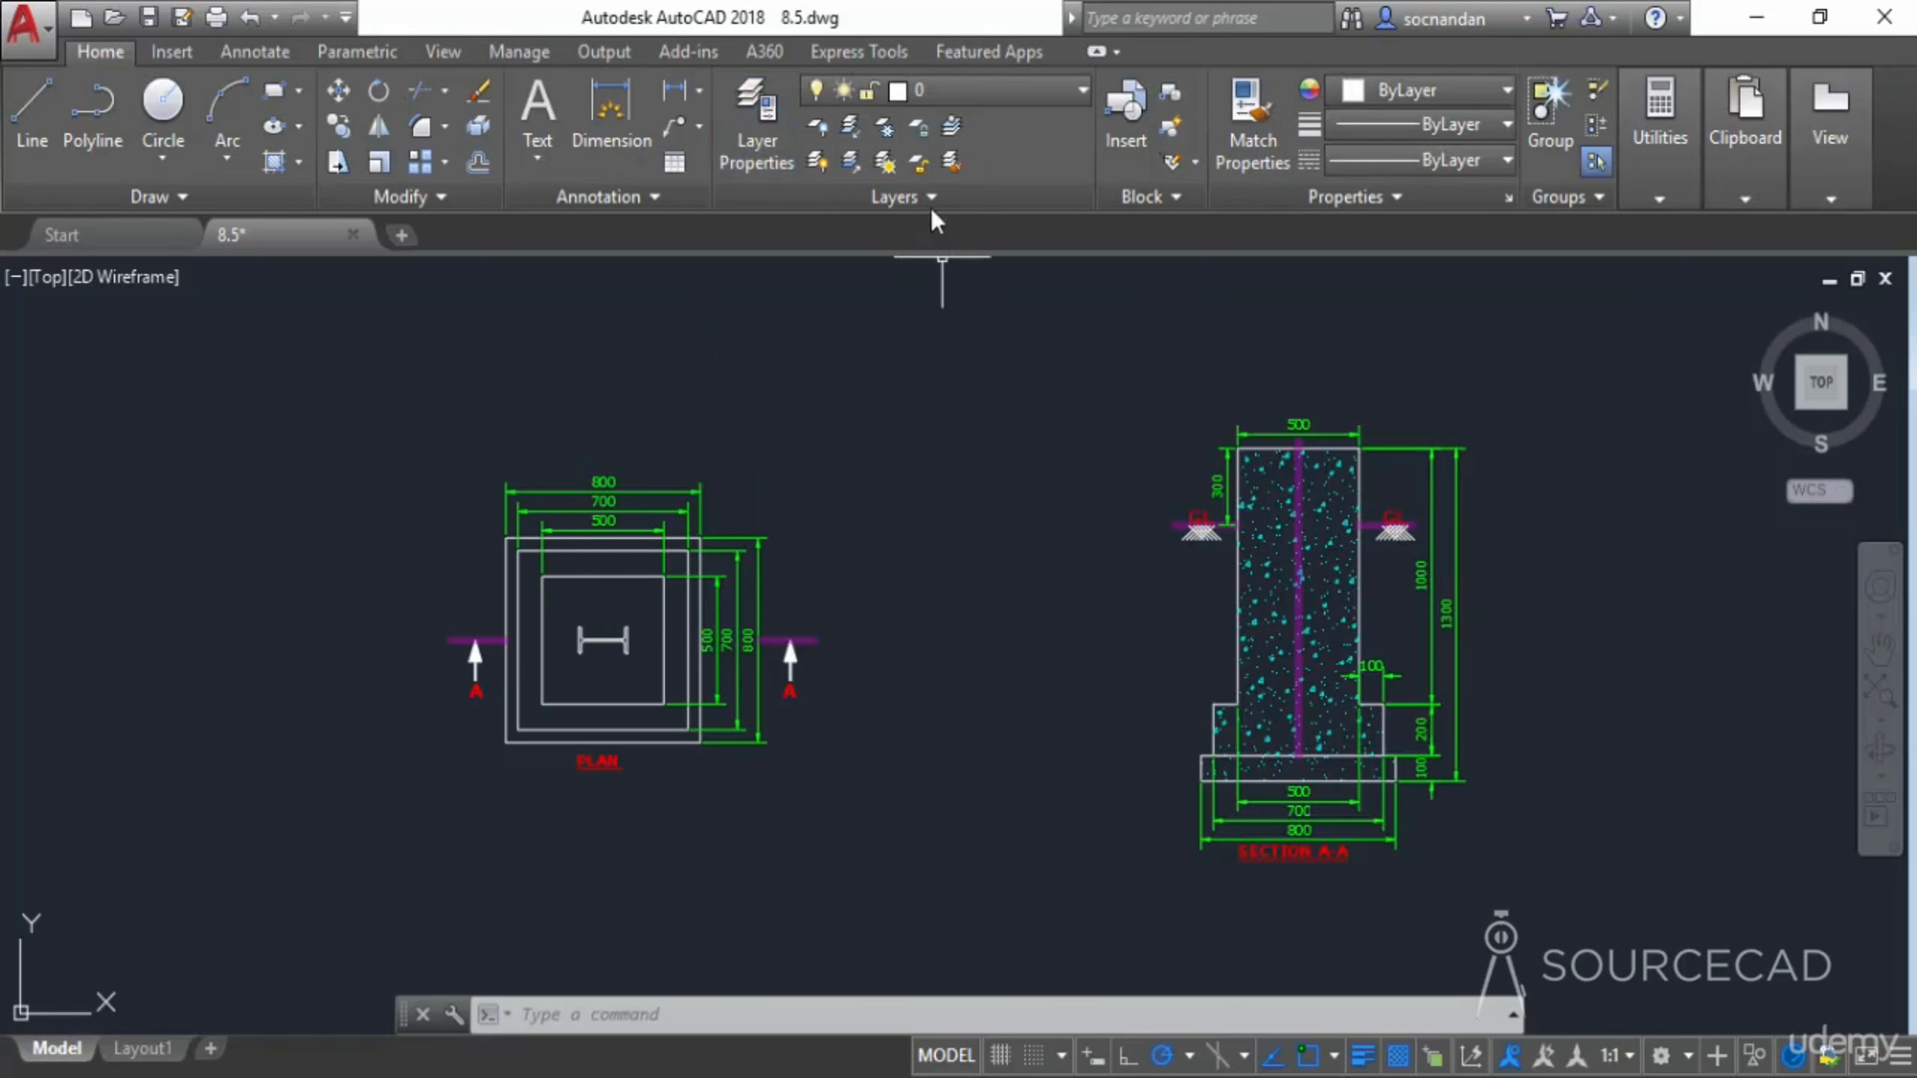
Delete the Text layer together with its objects using Layer Delete, picking a section letter A beside the plan and confirming the deletion
left_click(930, 198)
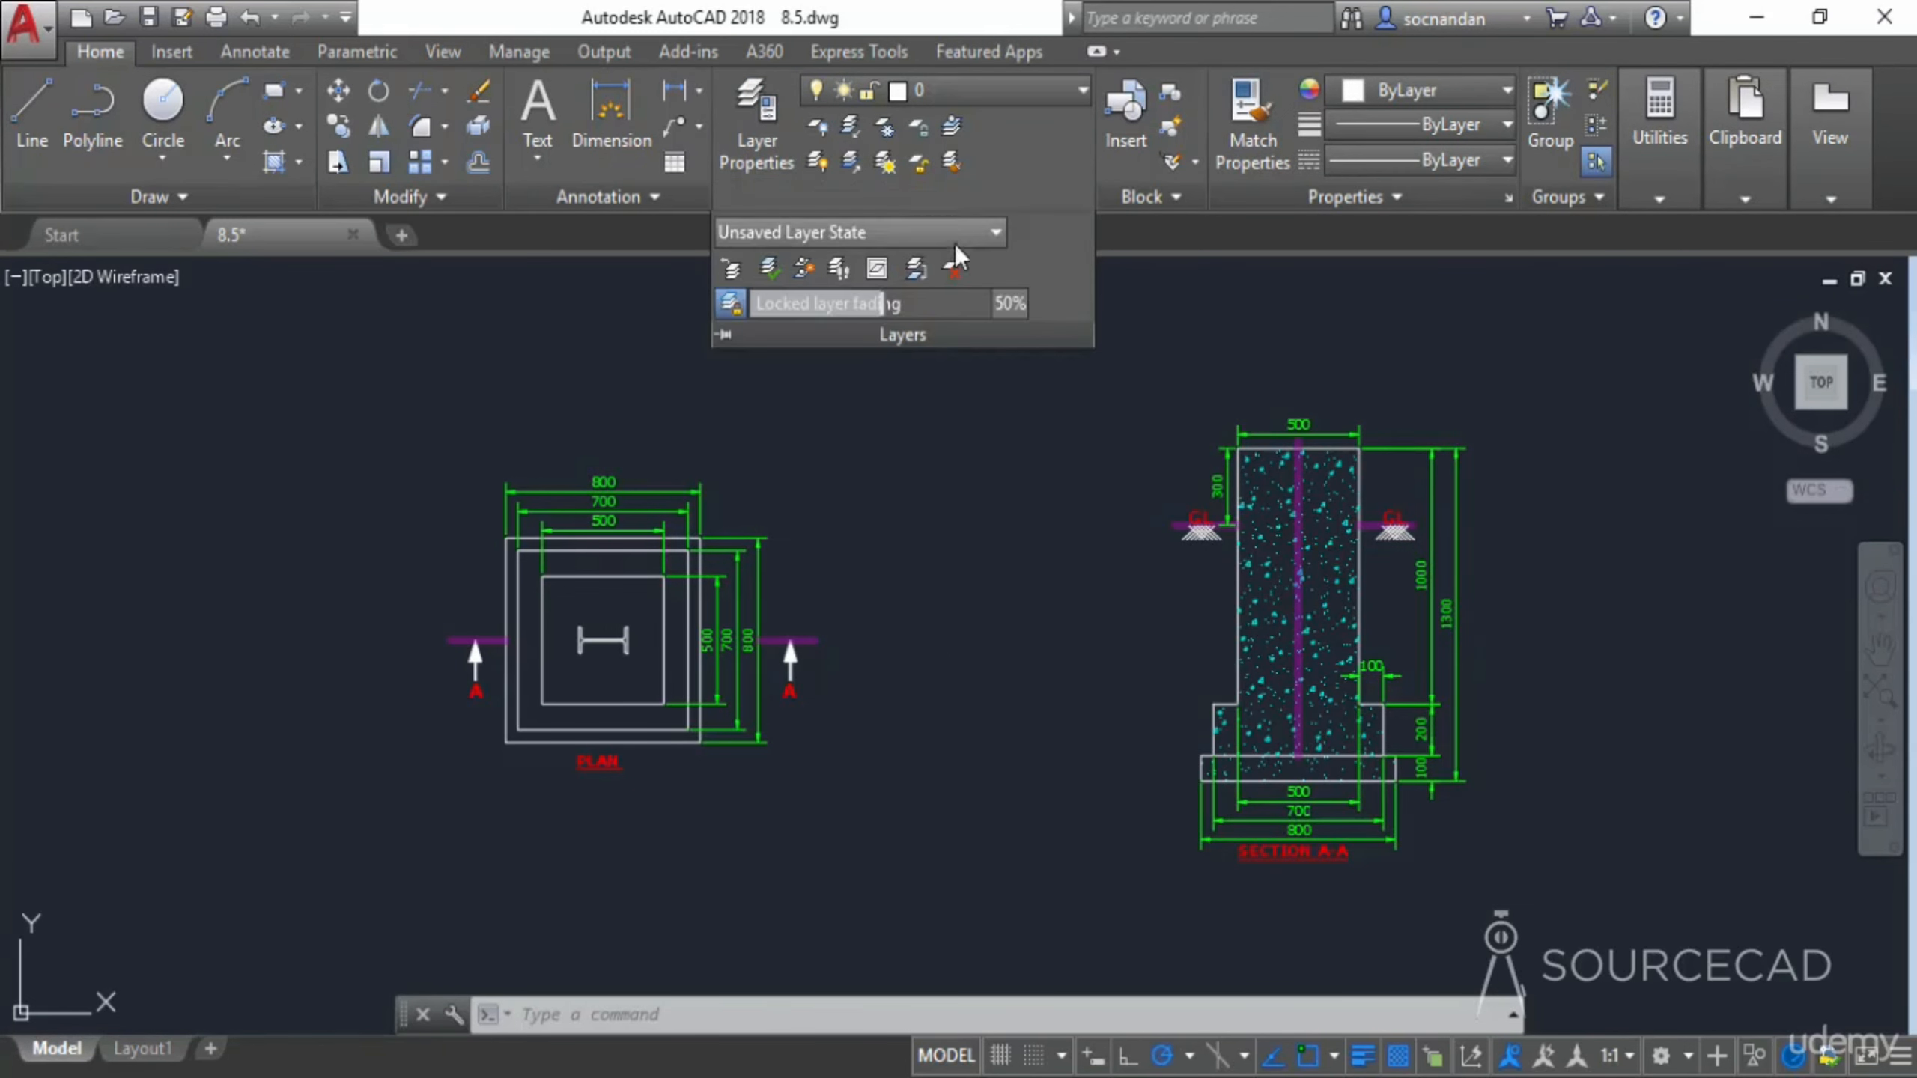
left_click(957, 270)
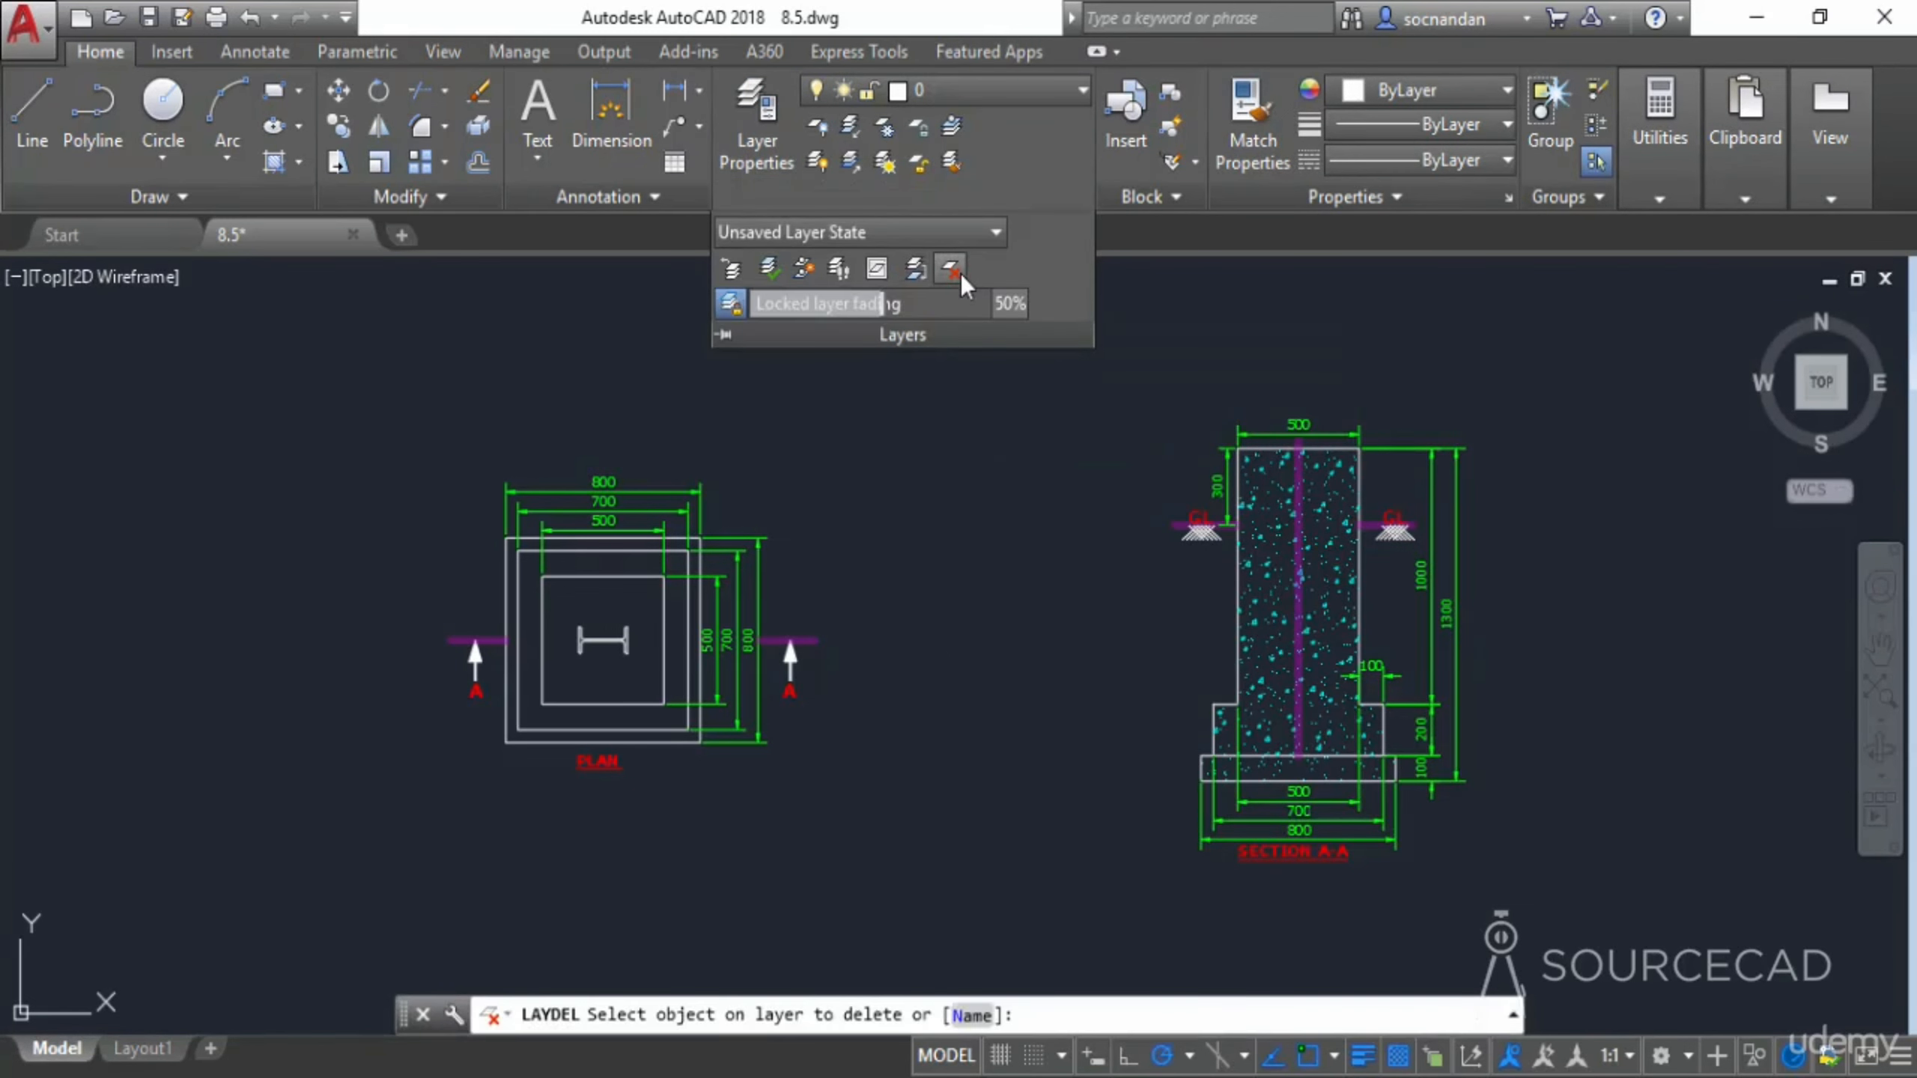
left_click(794, 694)
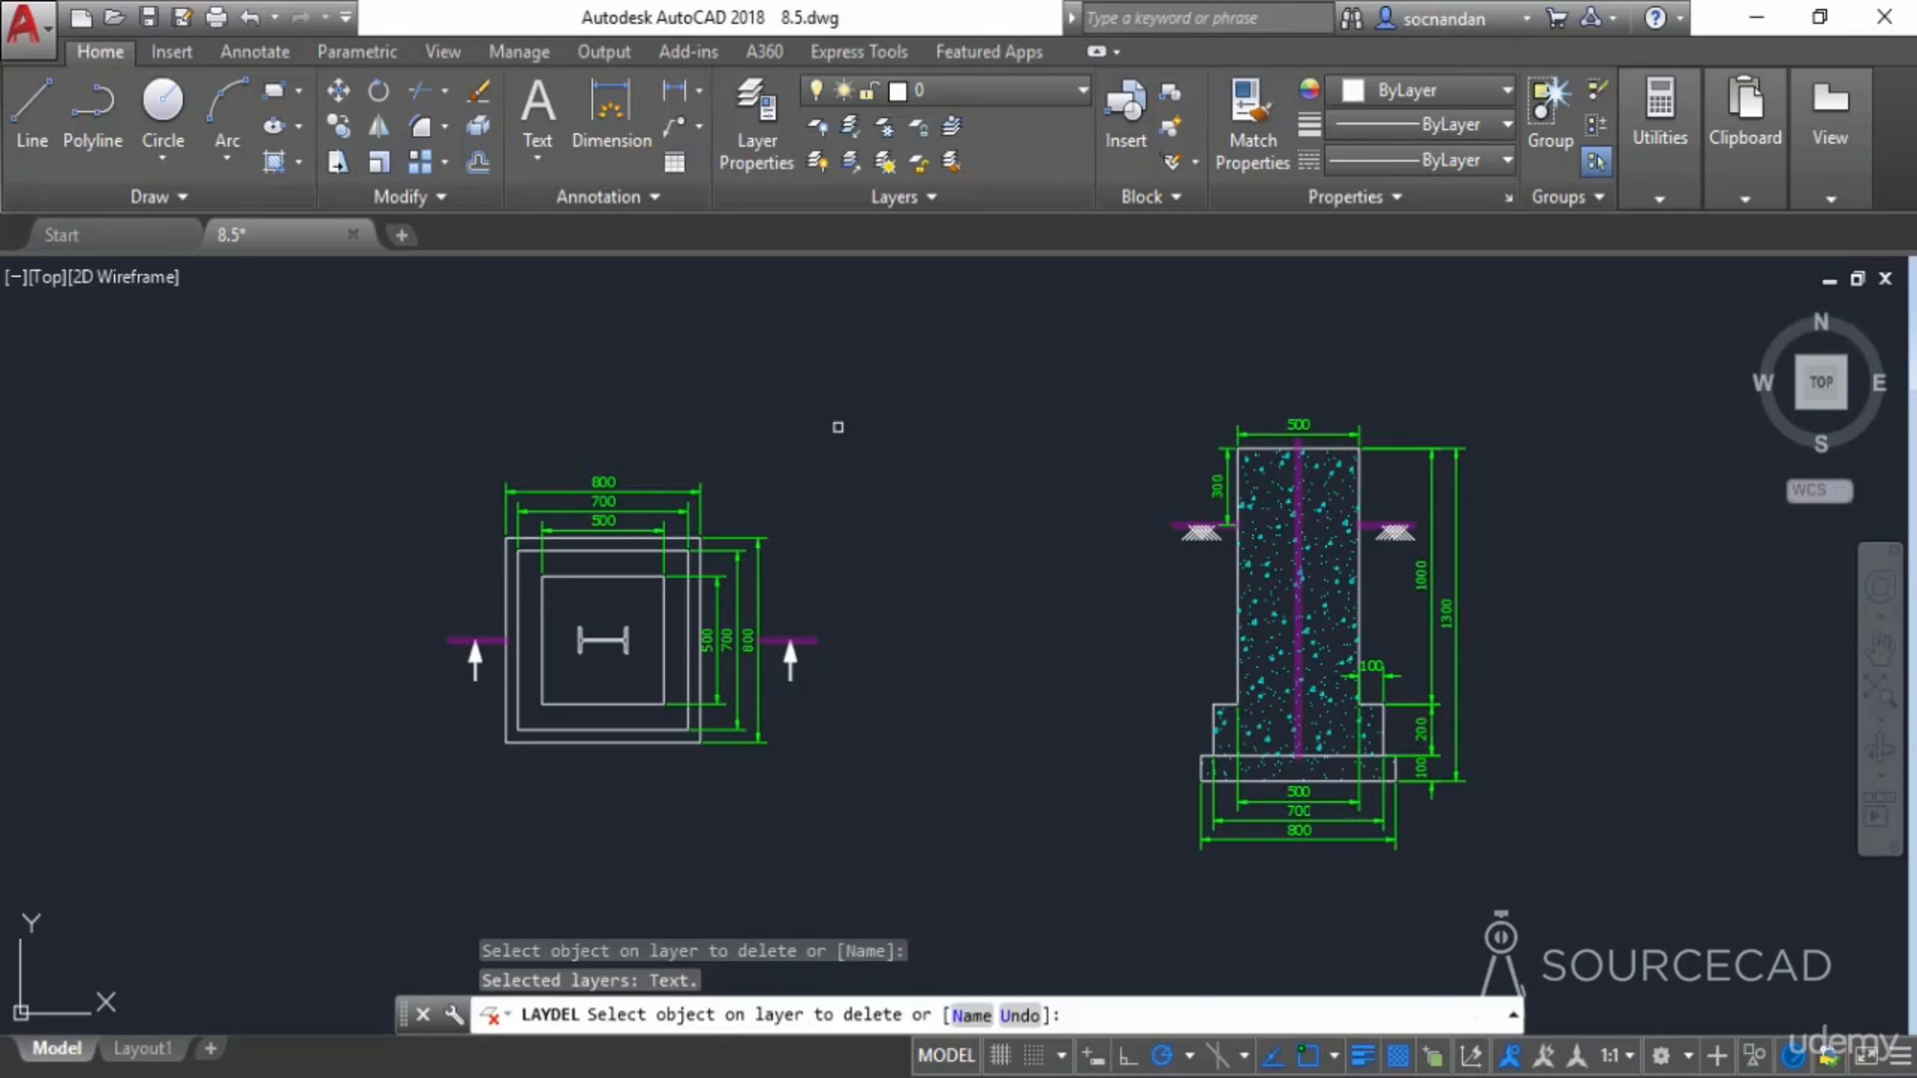
key("Return")
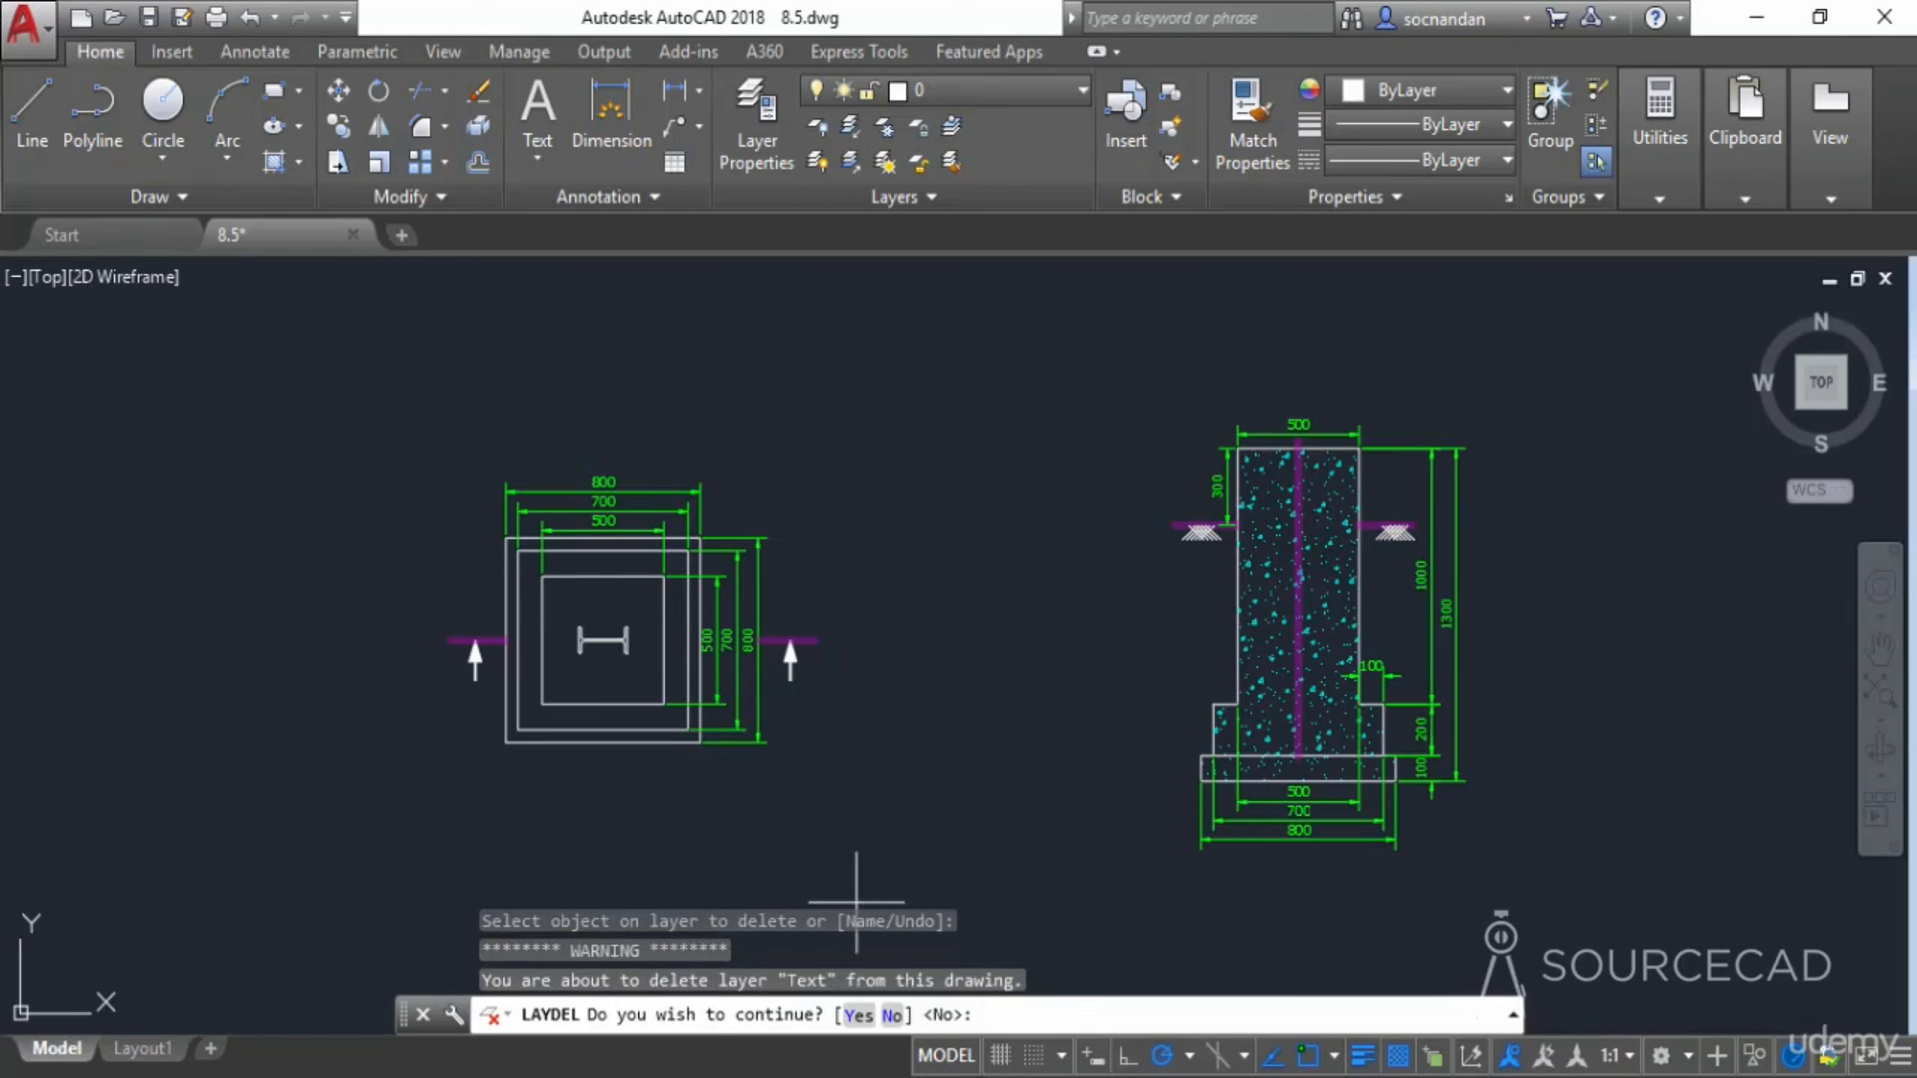
left_click(859, 1014)
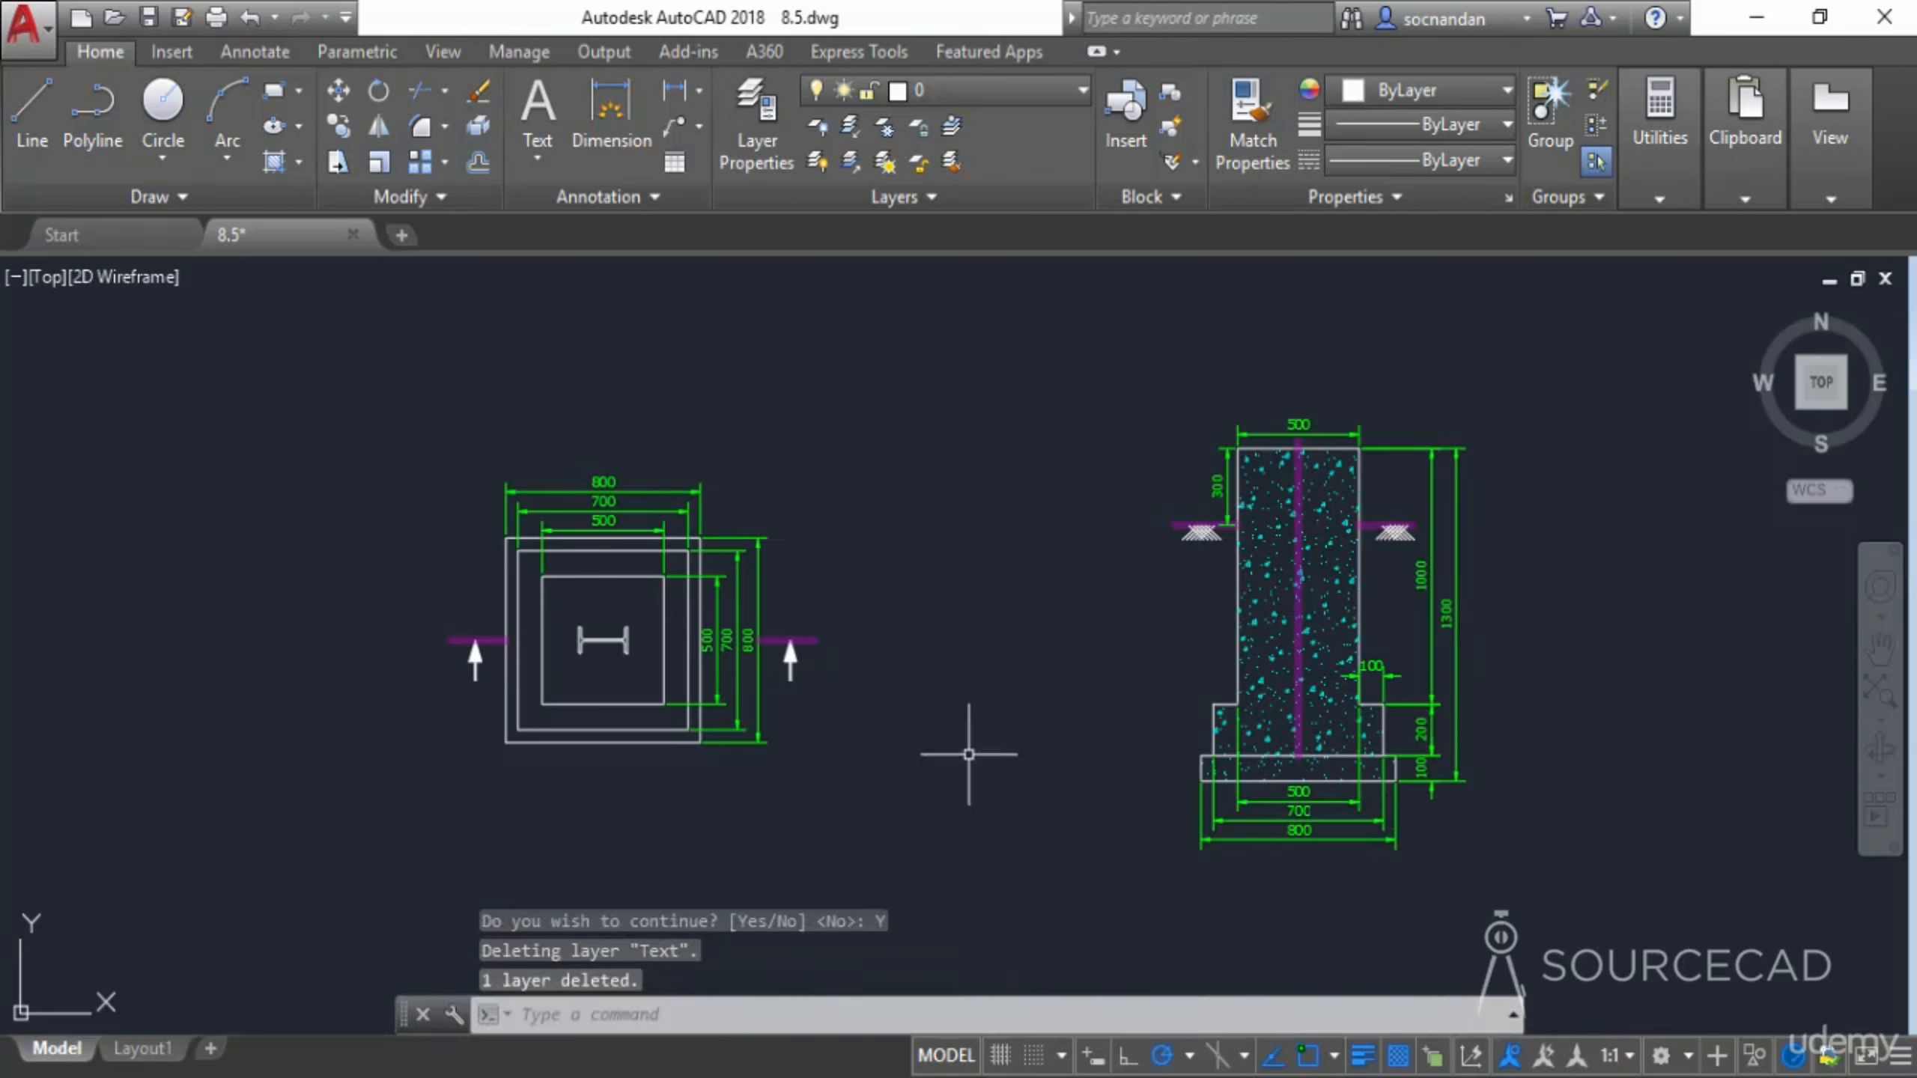
Check the drawing's layer list, and undo the deletion of the Text layer
left_click(1015, 97)
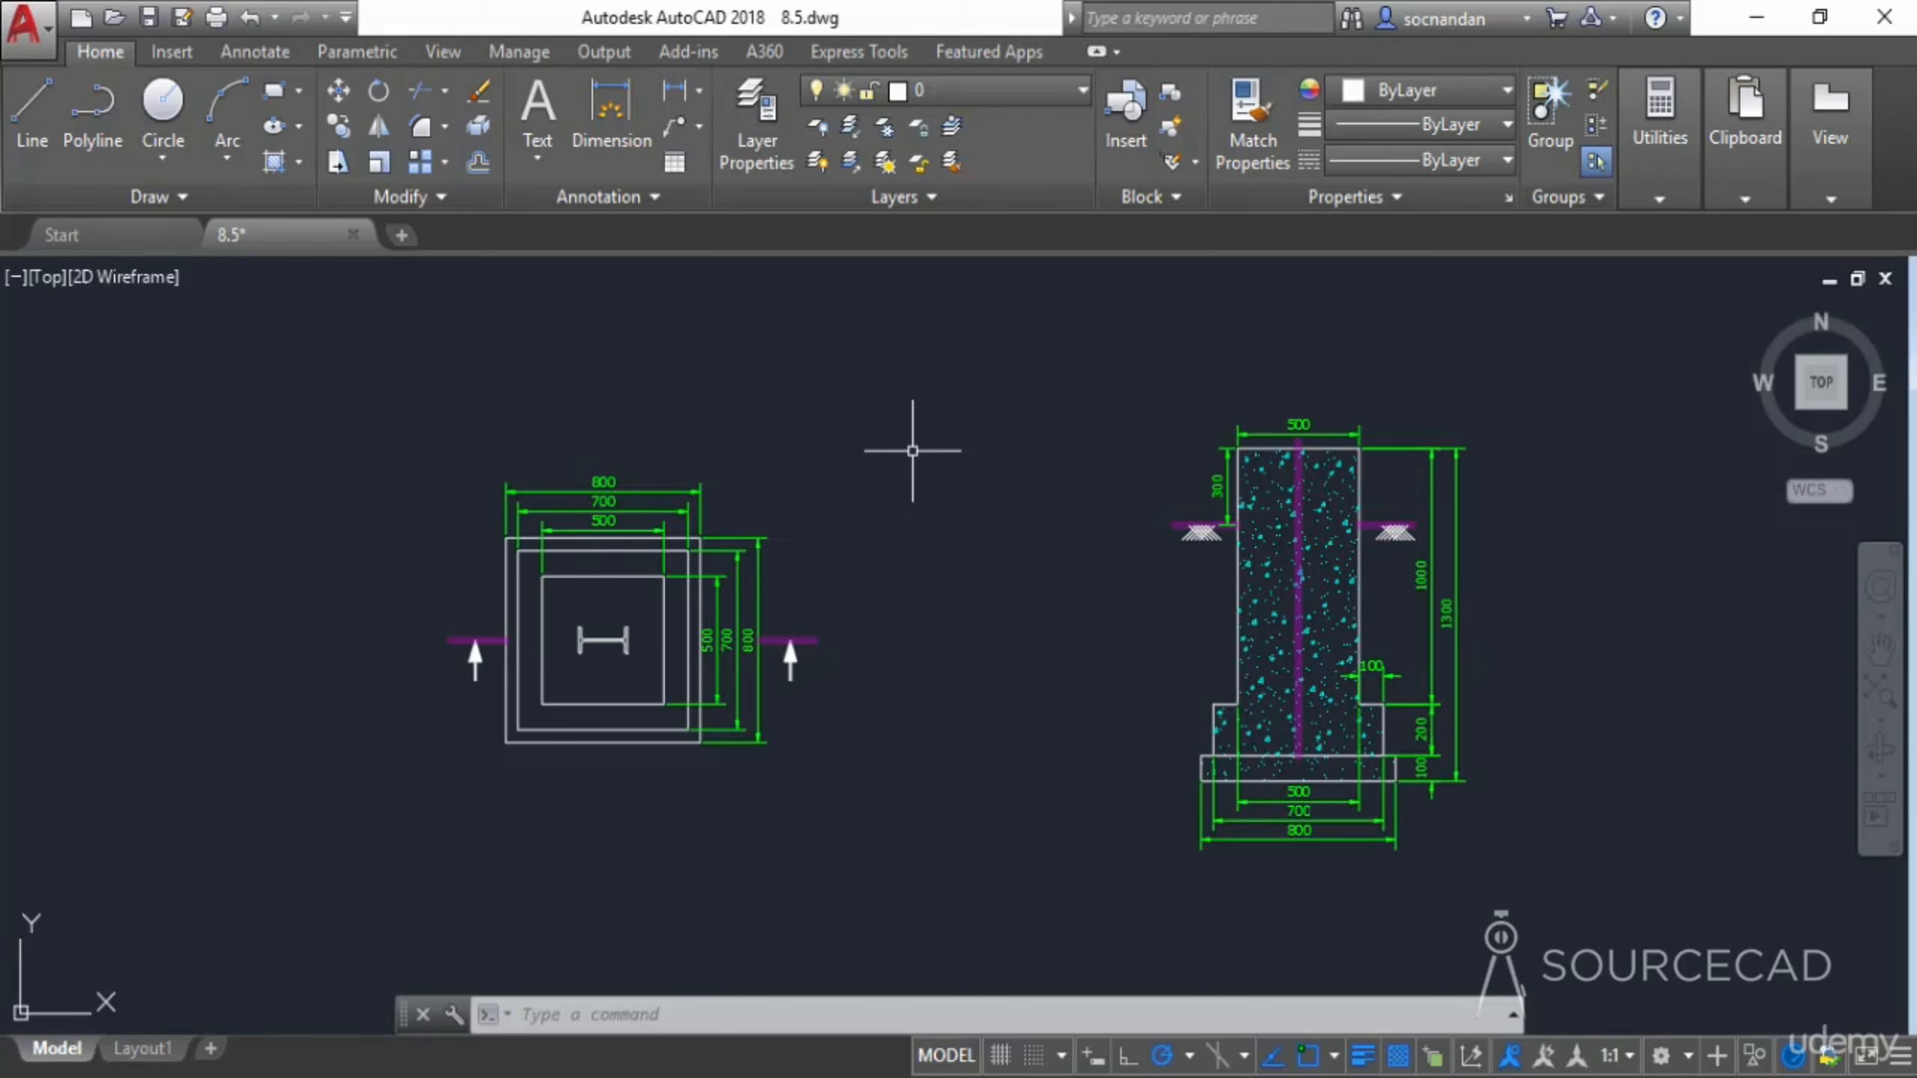
key("ctrl+z")
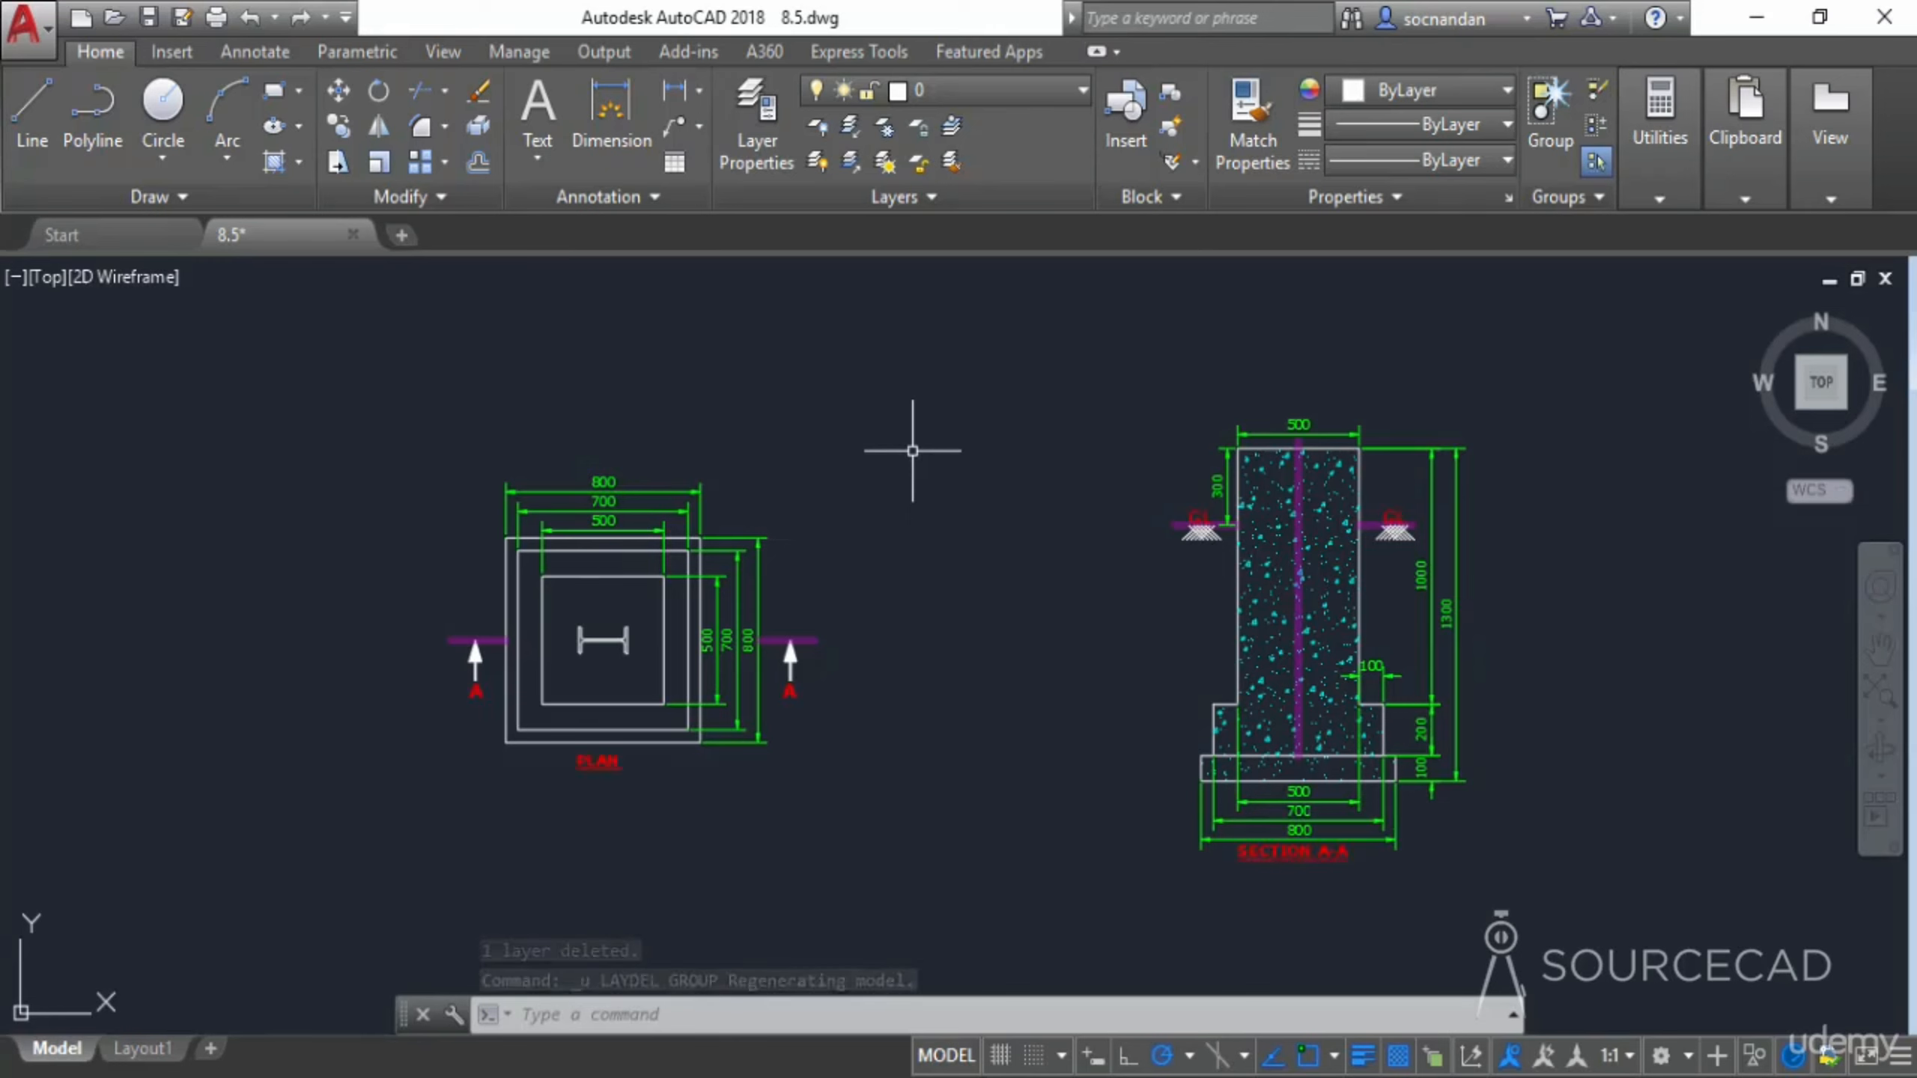
Copy both section arrows of the plan to the Cline layer, picking a section line as destination and leaving the copies in place
middle_click_drag(1101, 656, 1133, 625)
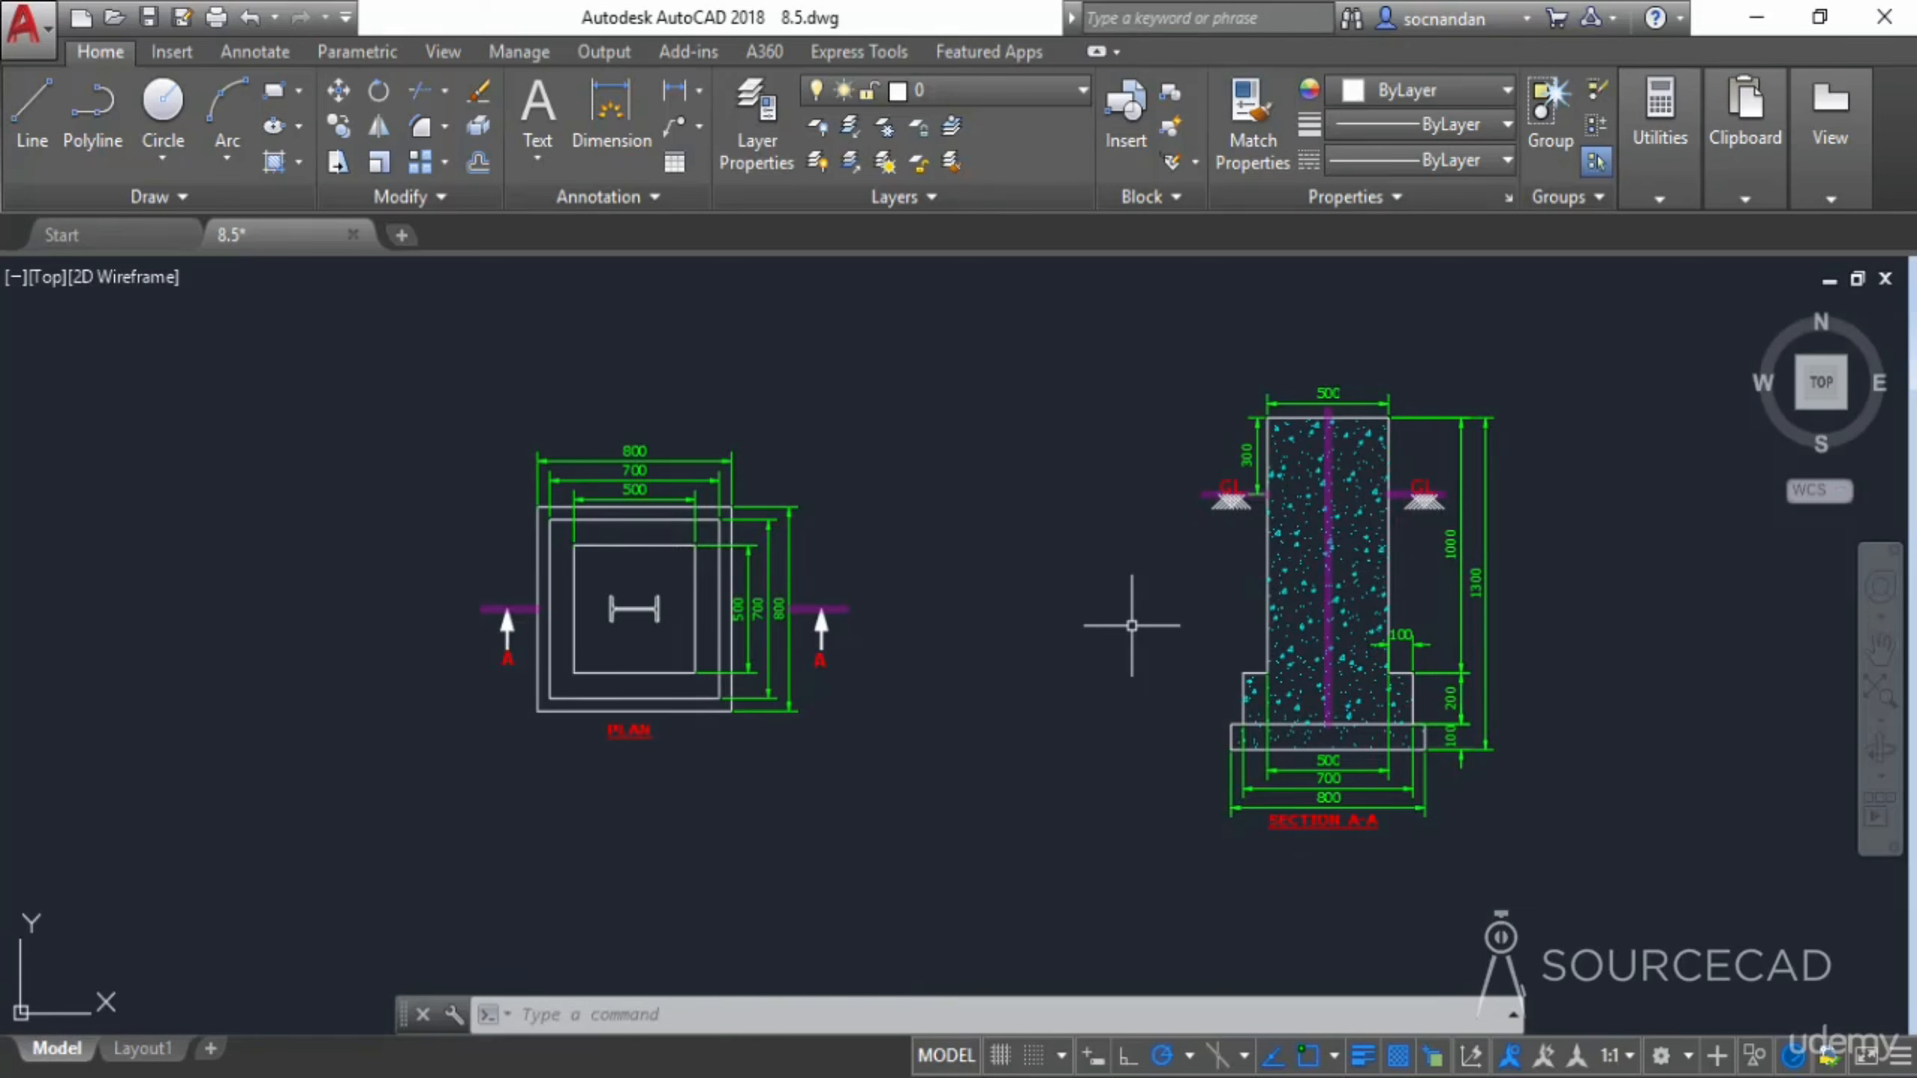
left_click(919, 193)
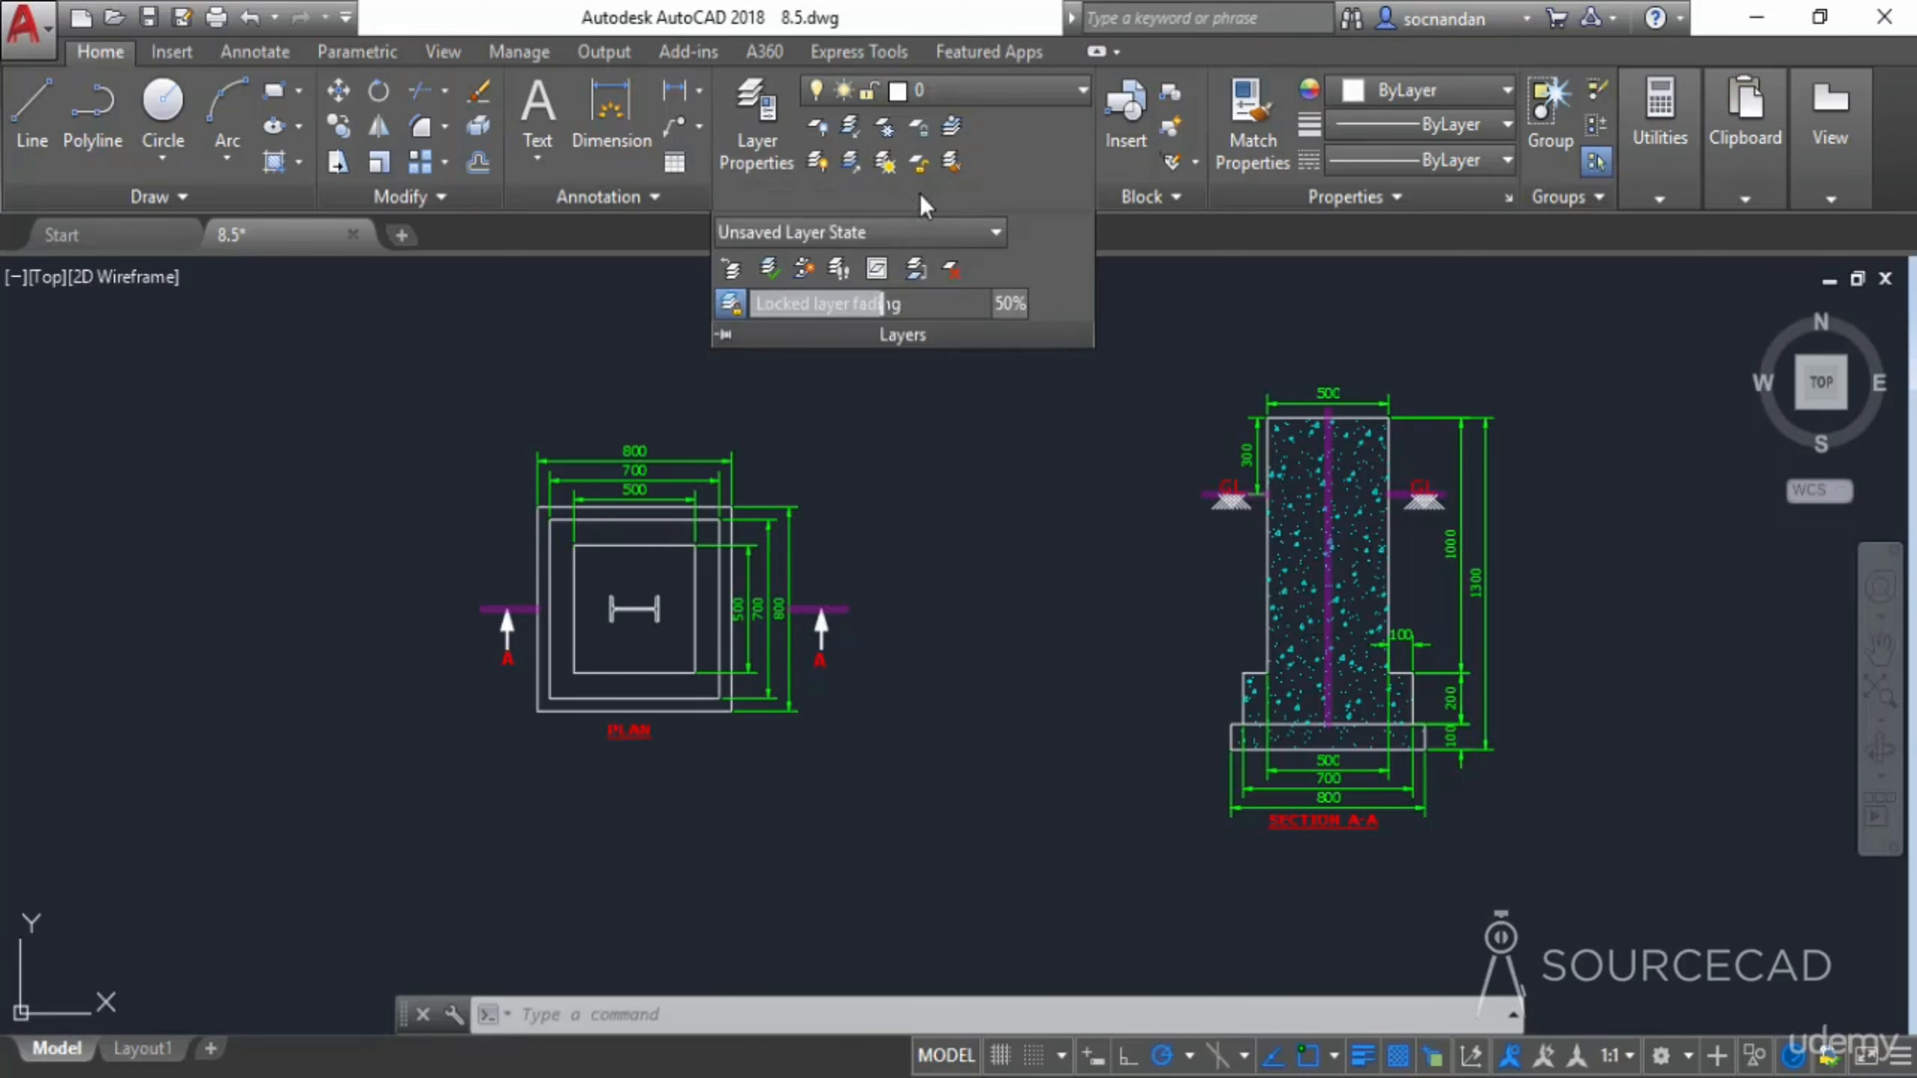
left_click(804, 270)
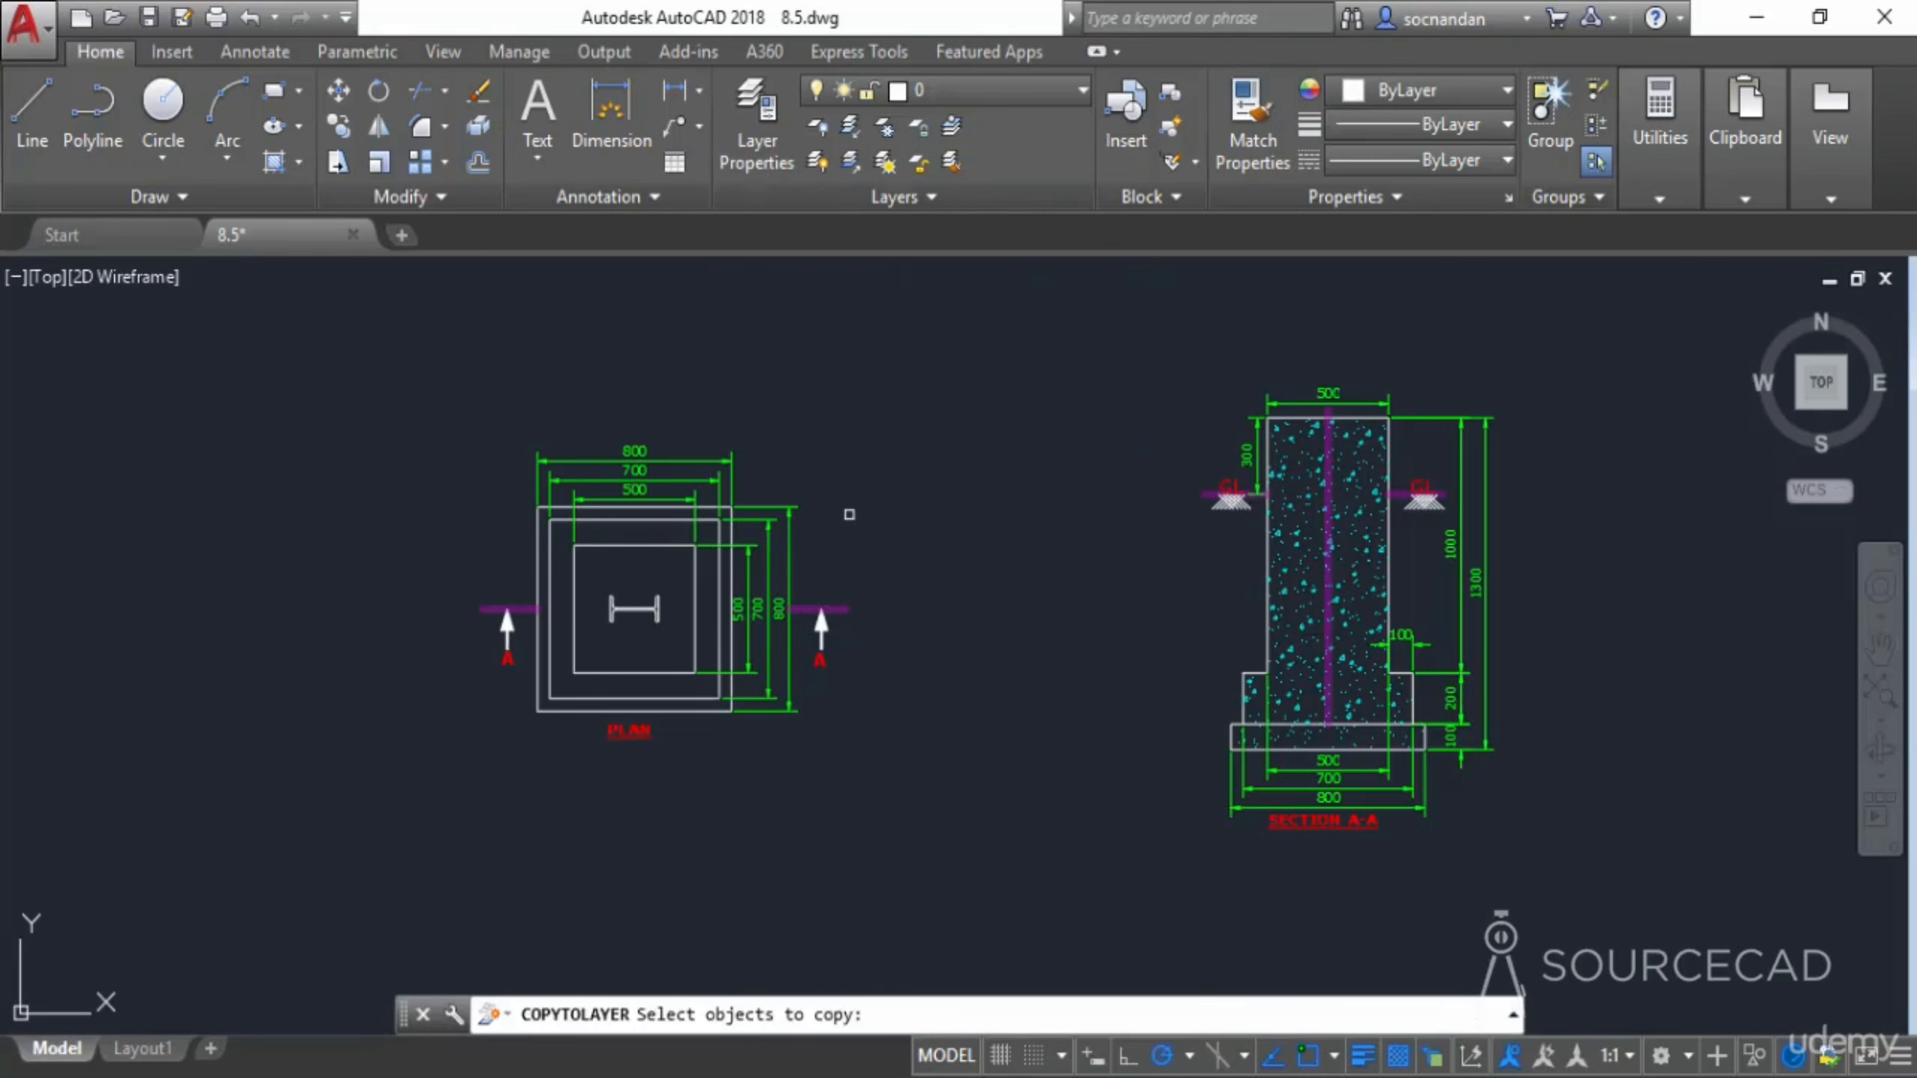
scroll(851, 531, "up", 2)
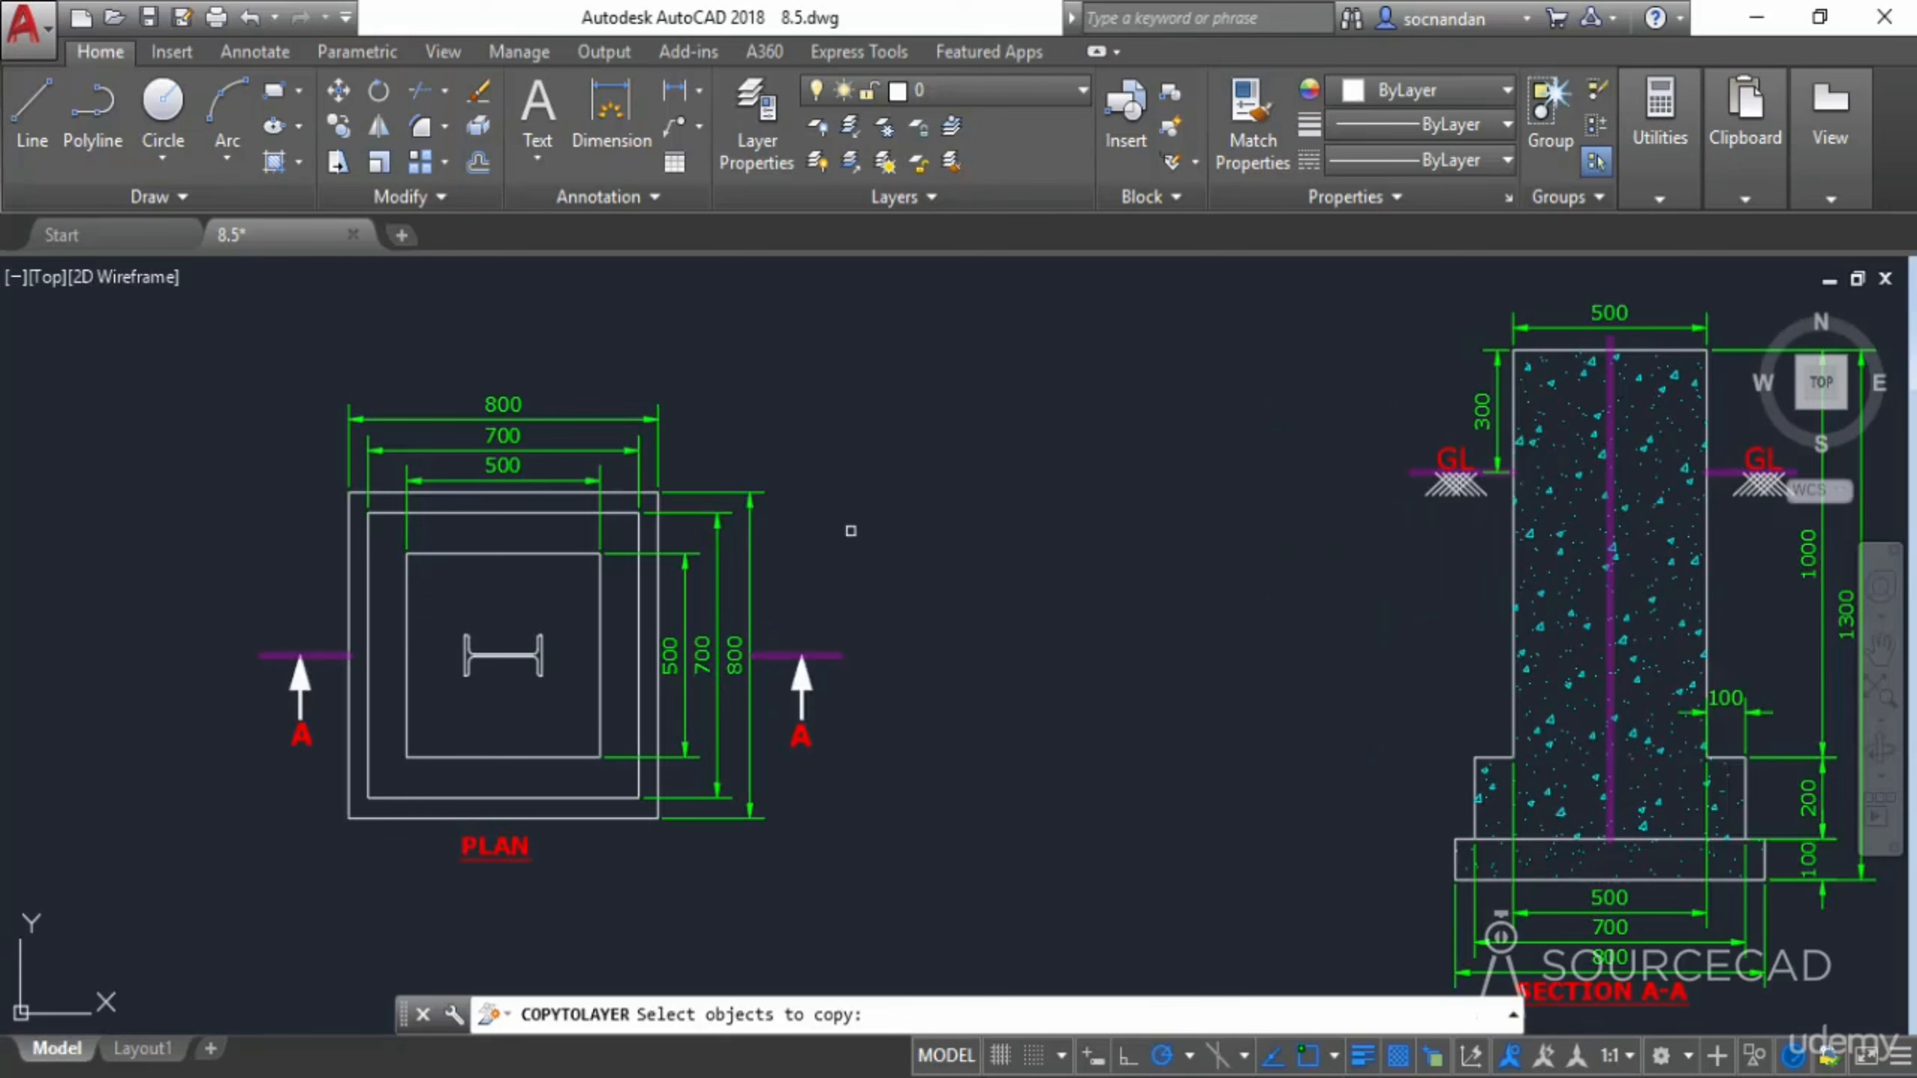
left_click(831, 721)
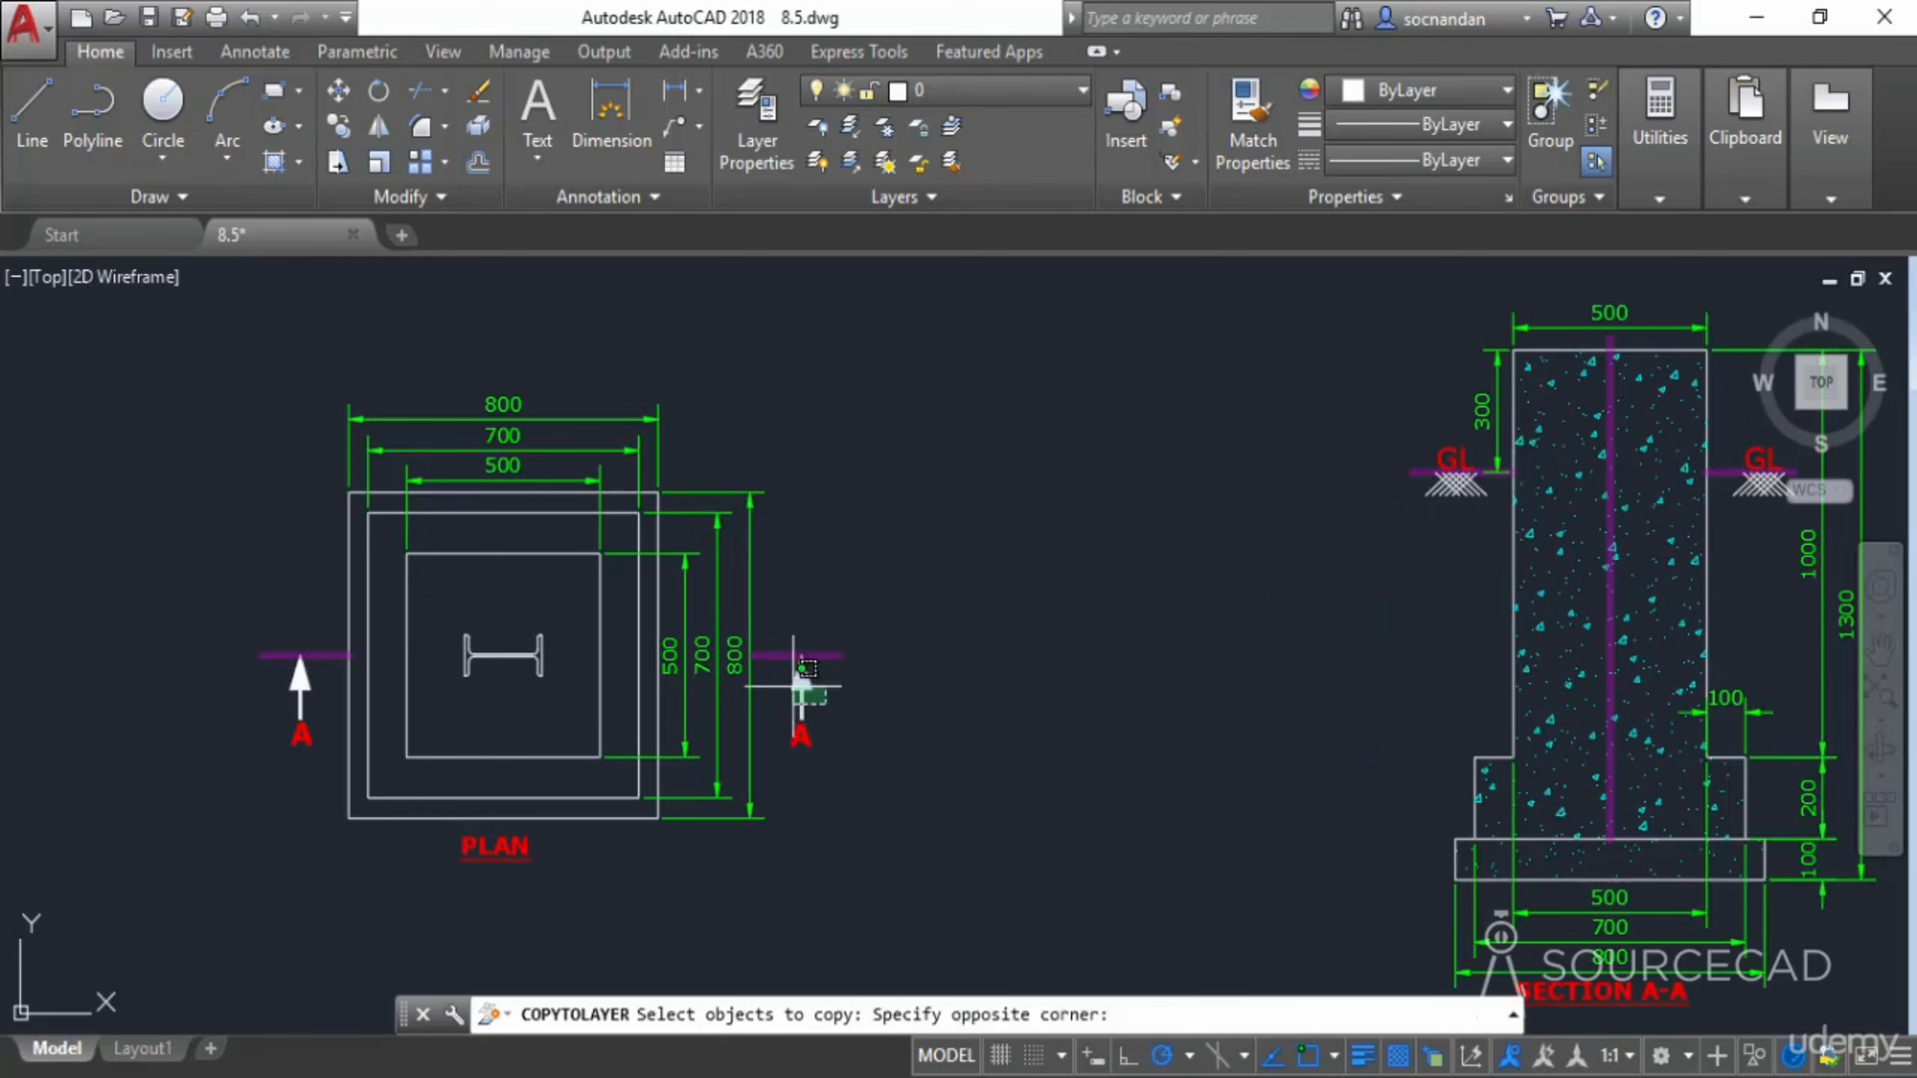
left_click(770, 671)
left_click(324, 709)
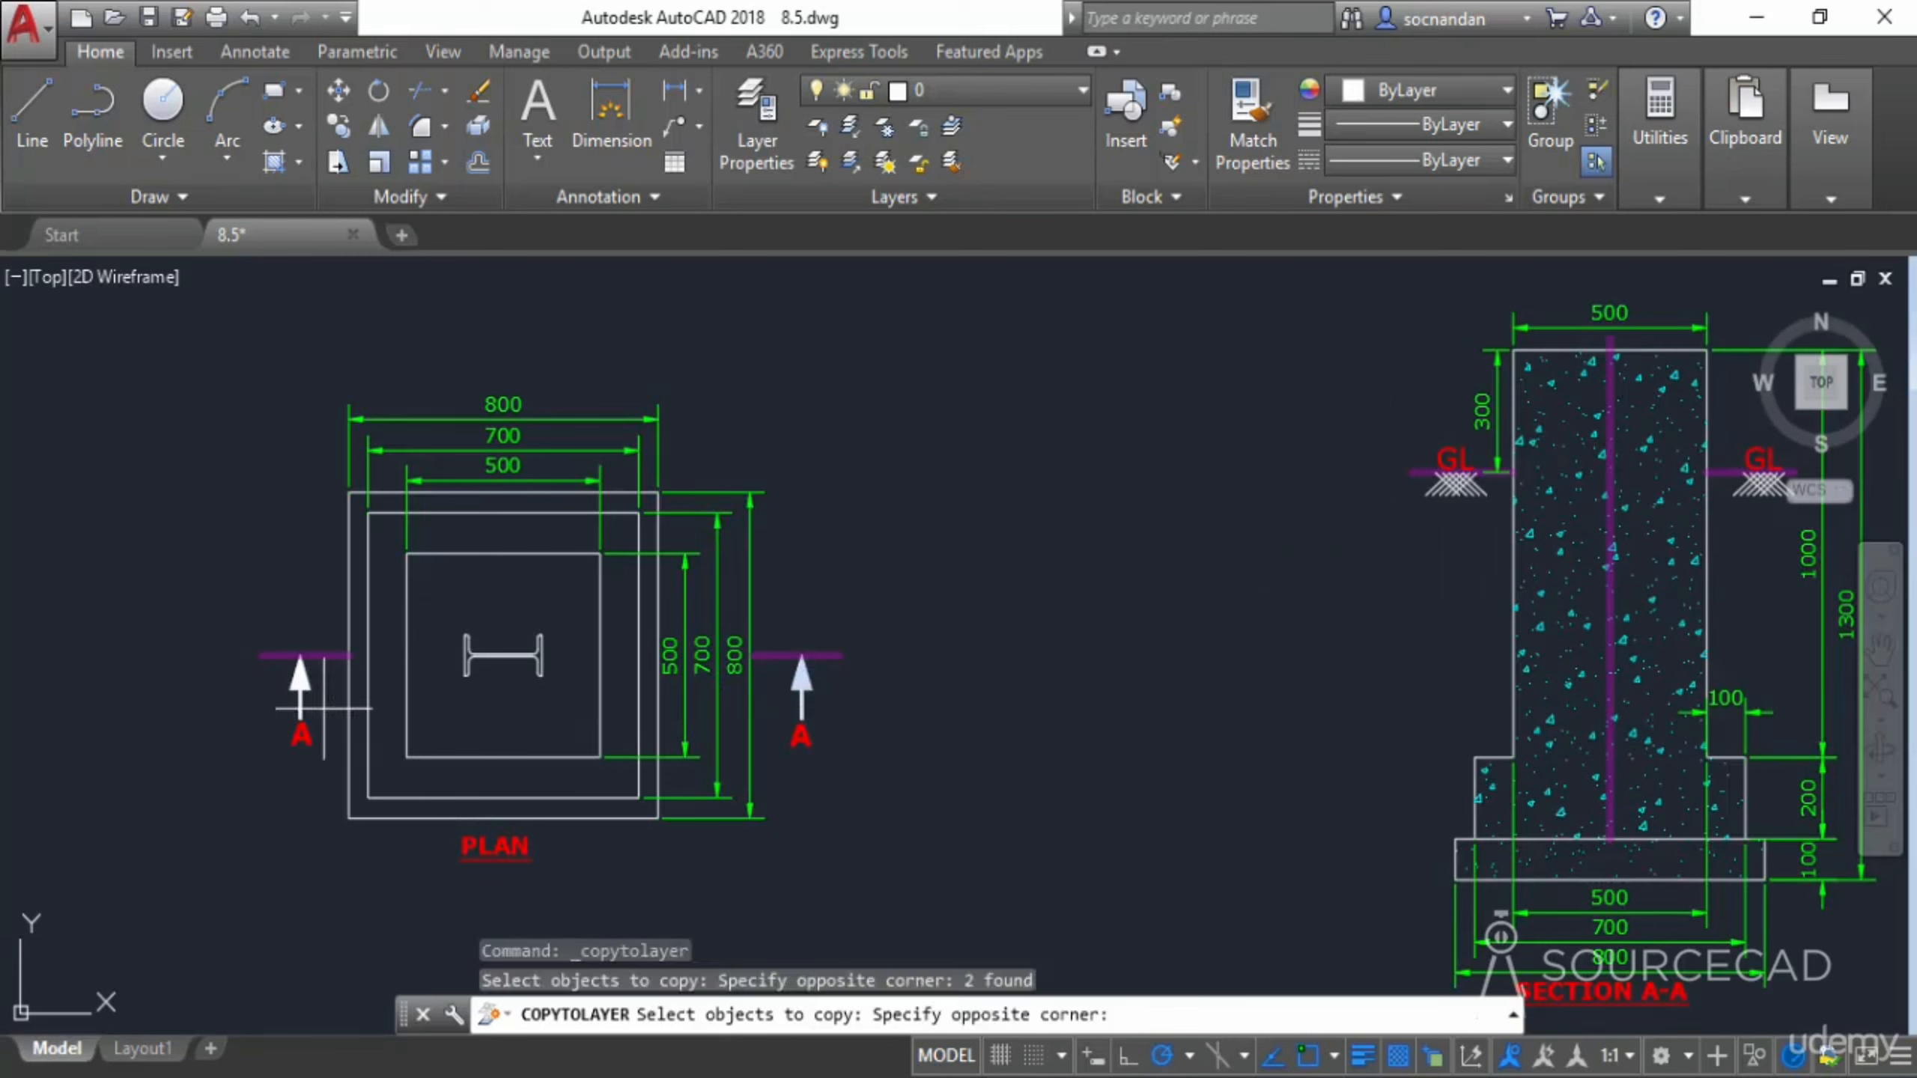
left_click(274, 678)
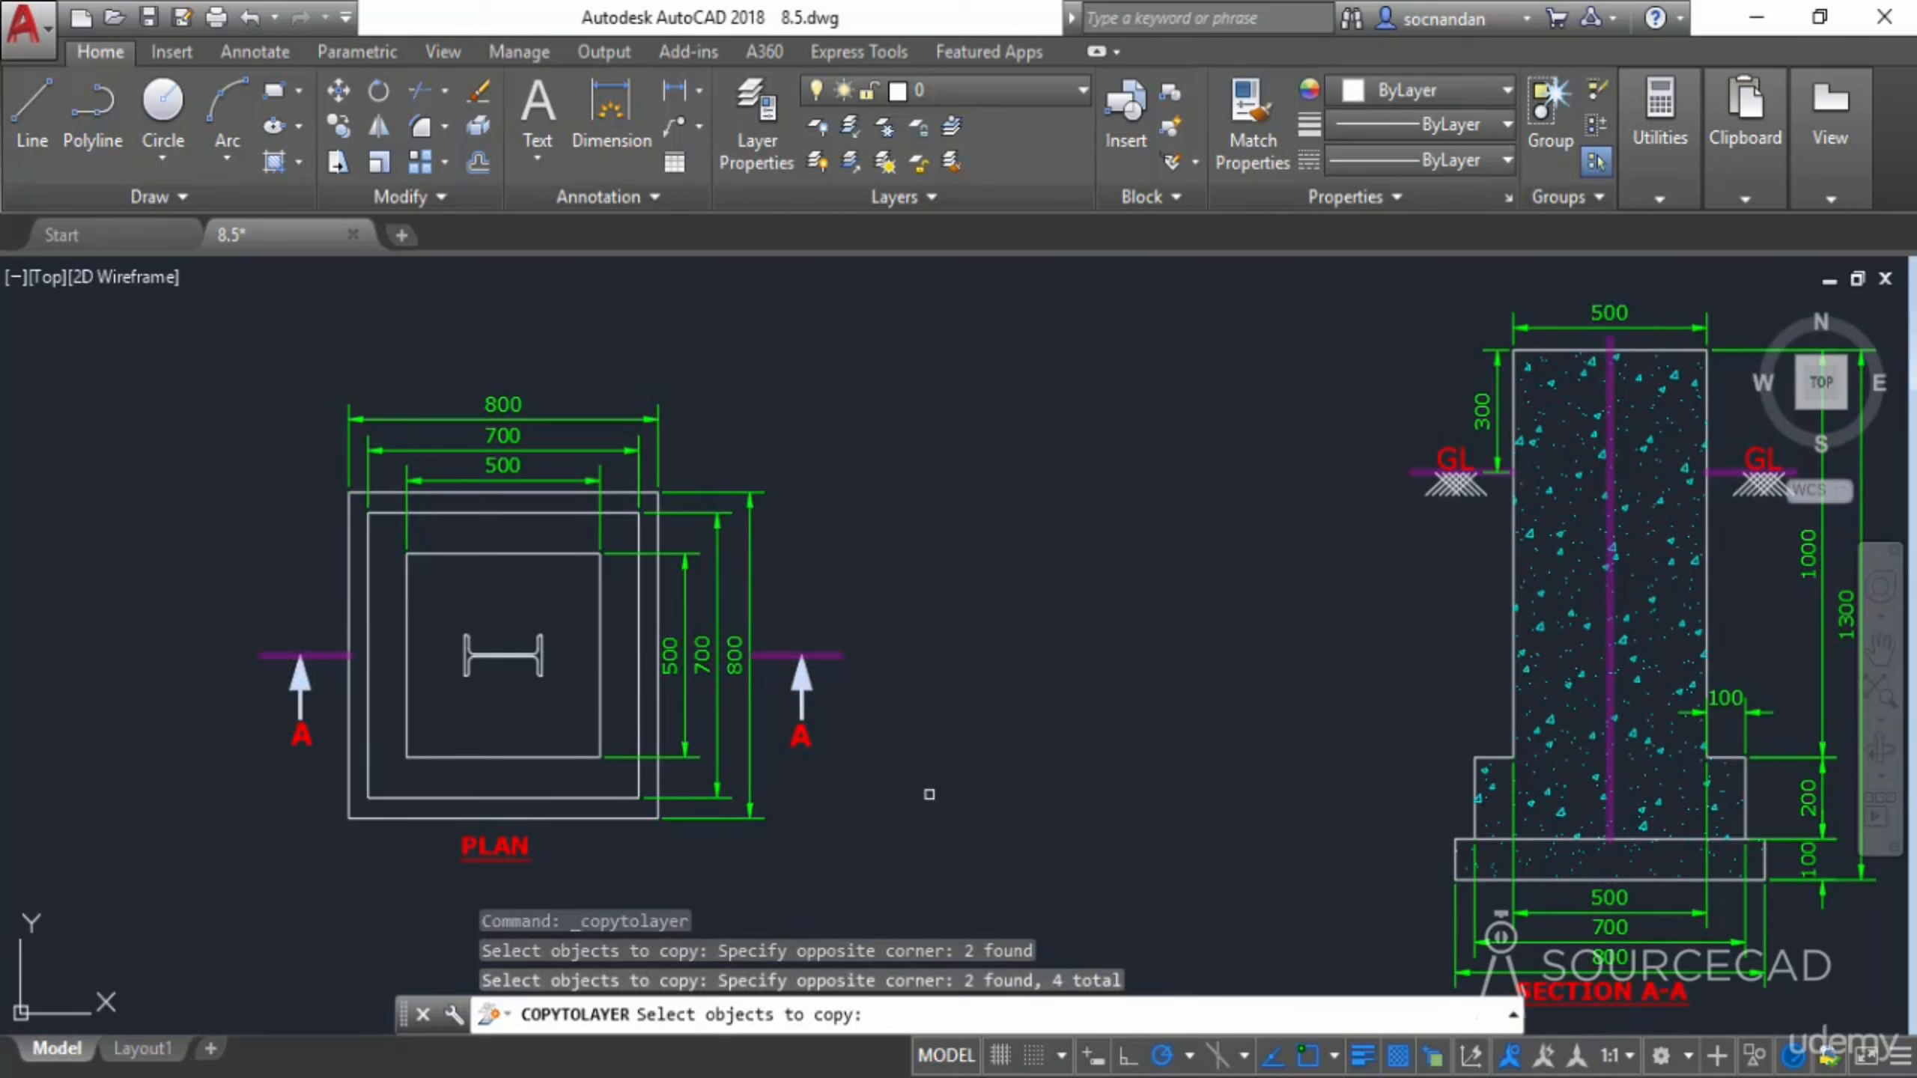
key("Return")
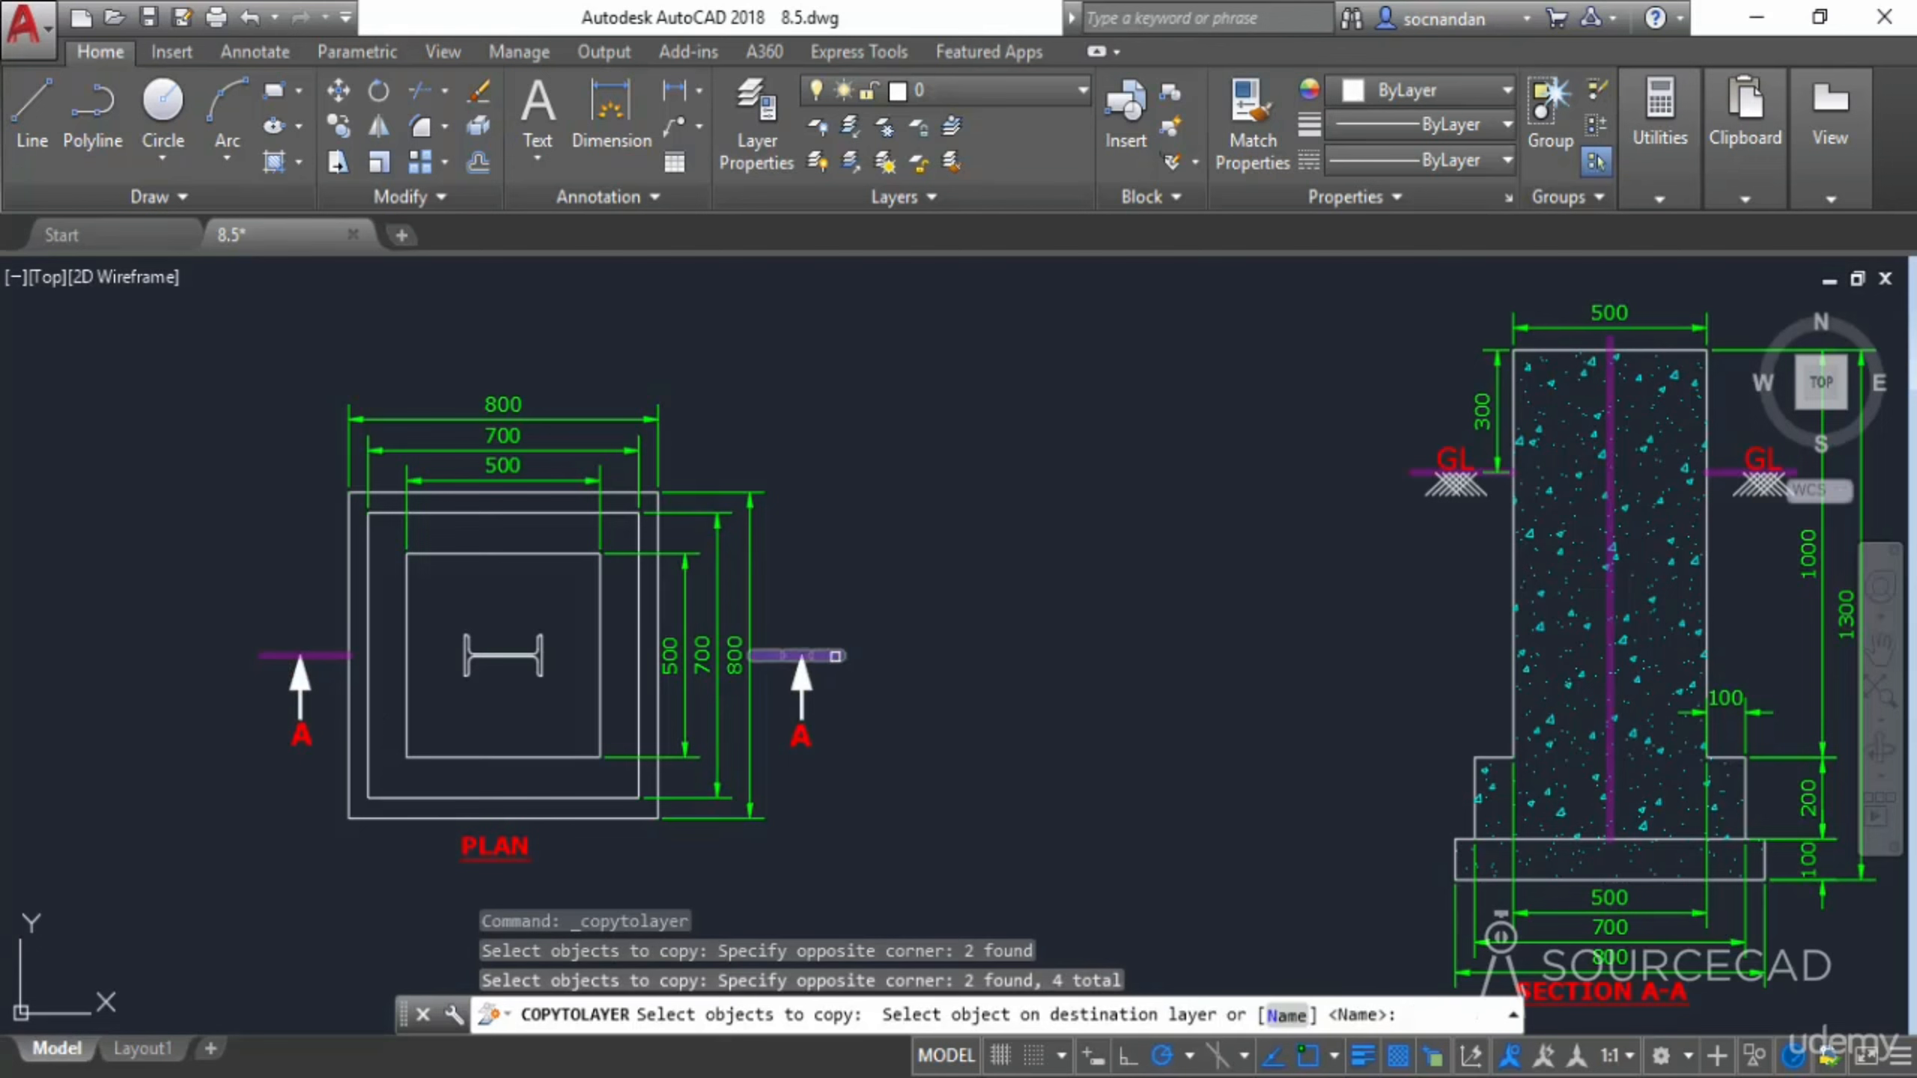
left_click(836, 657)
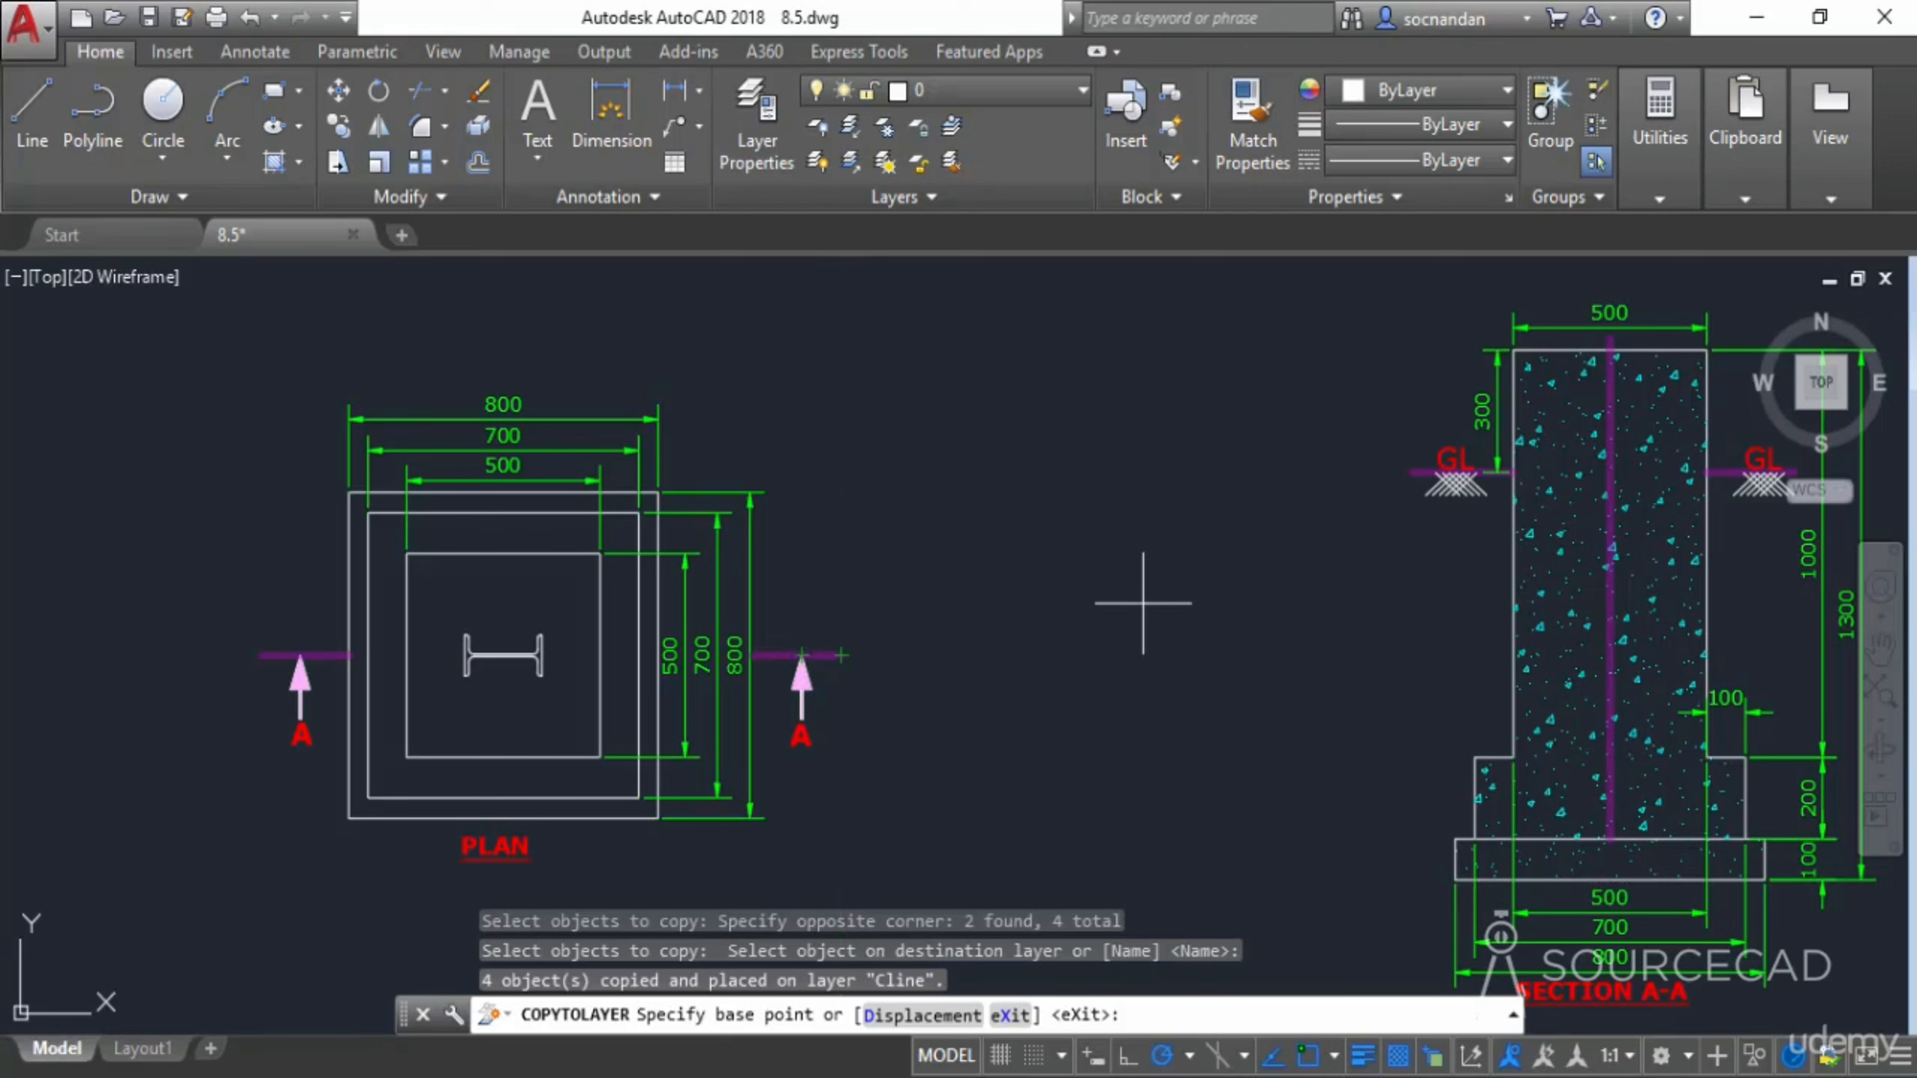
key("Return")
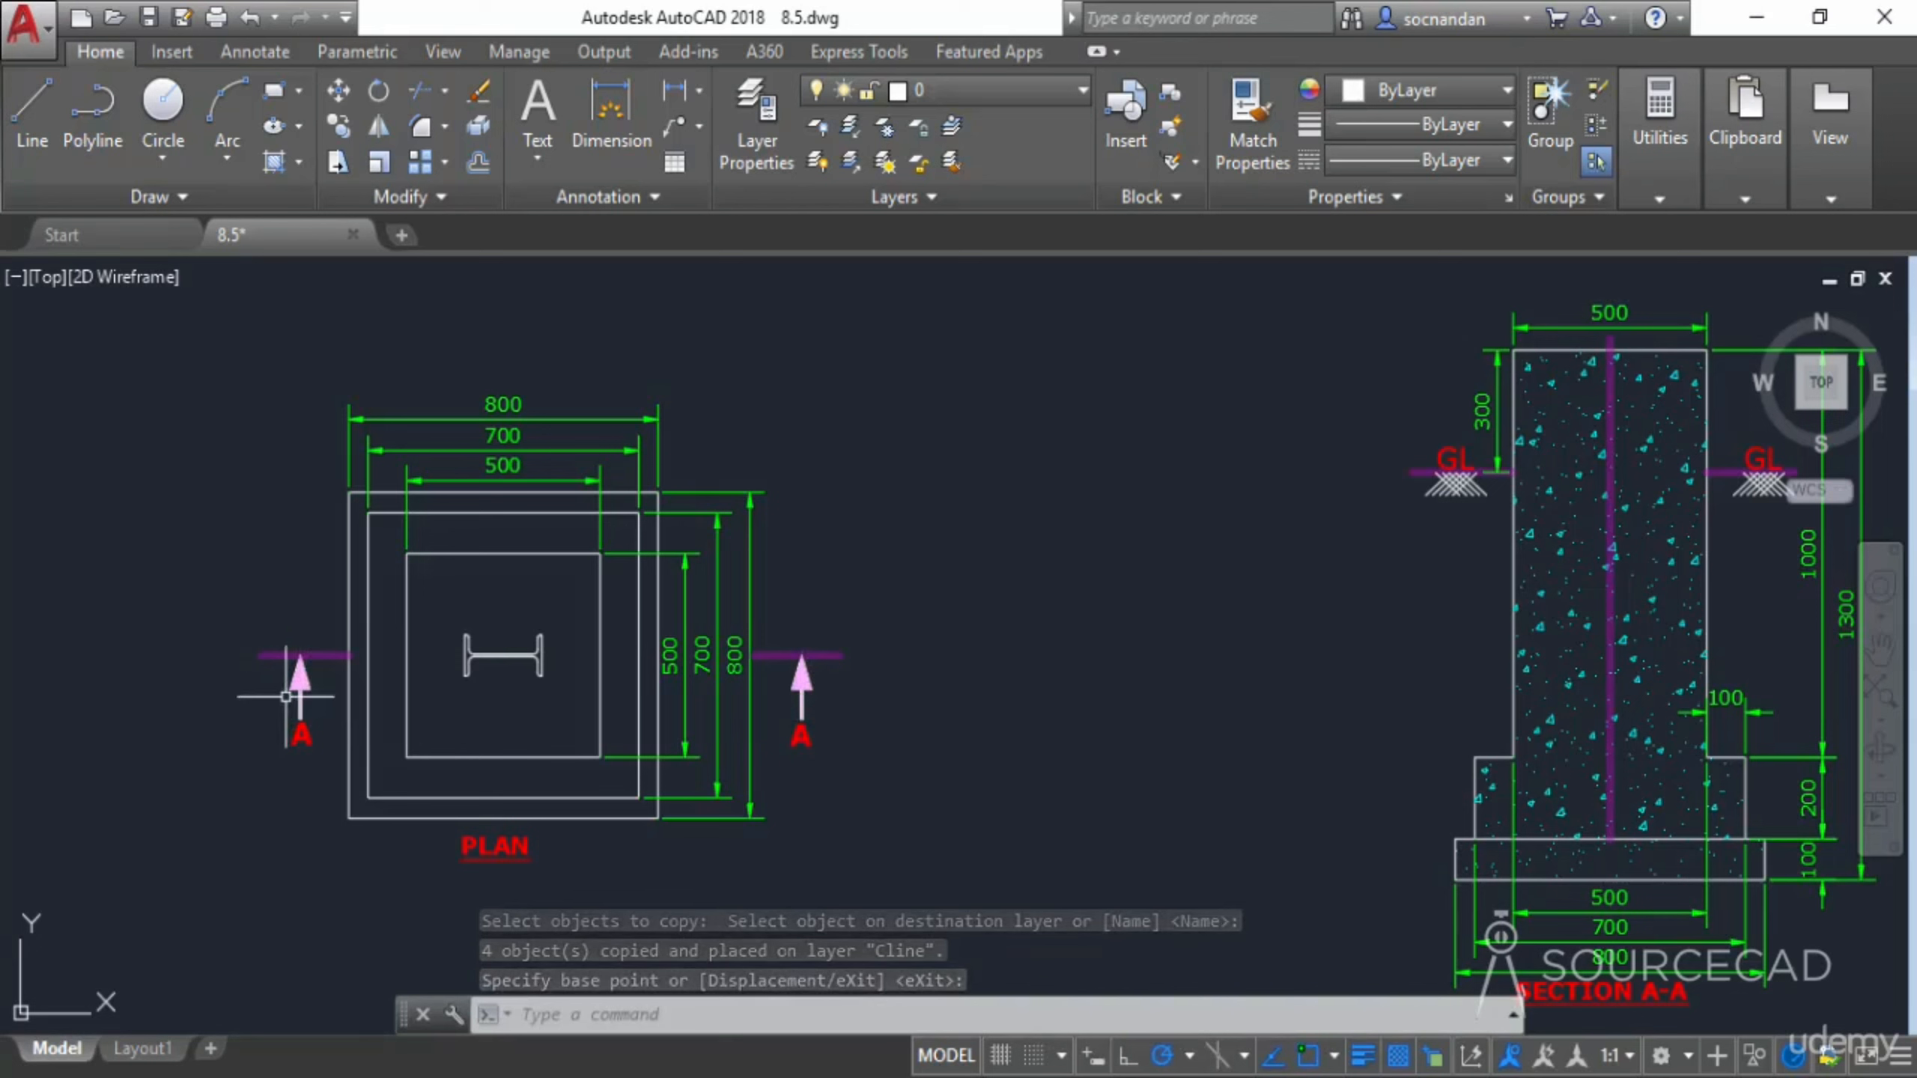
Erase the original white arrowhead and white polyline shaft of the section arrow at the plan's right side, keeping the magenta copies
left_click(806, 680)
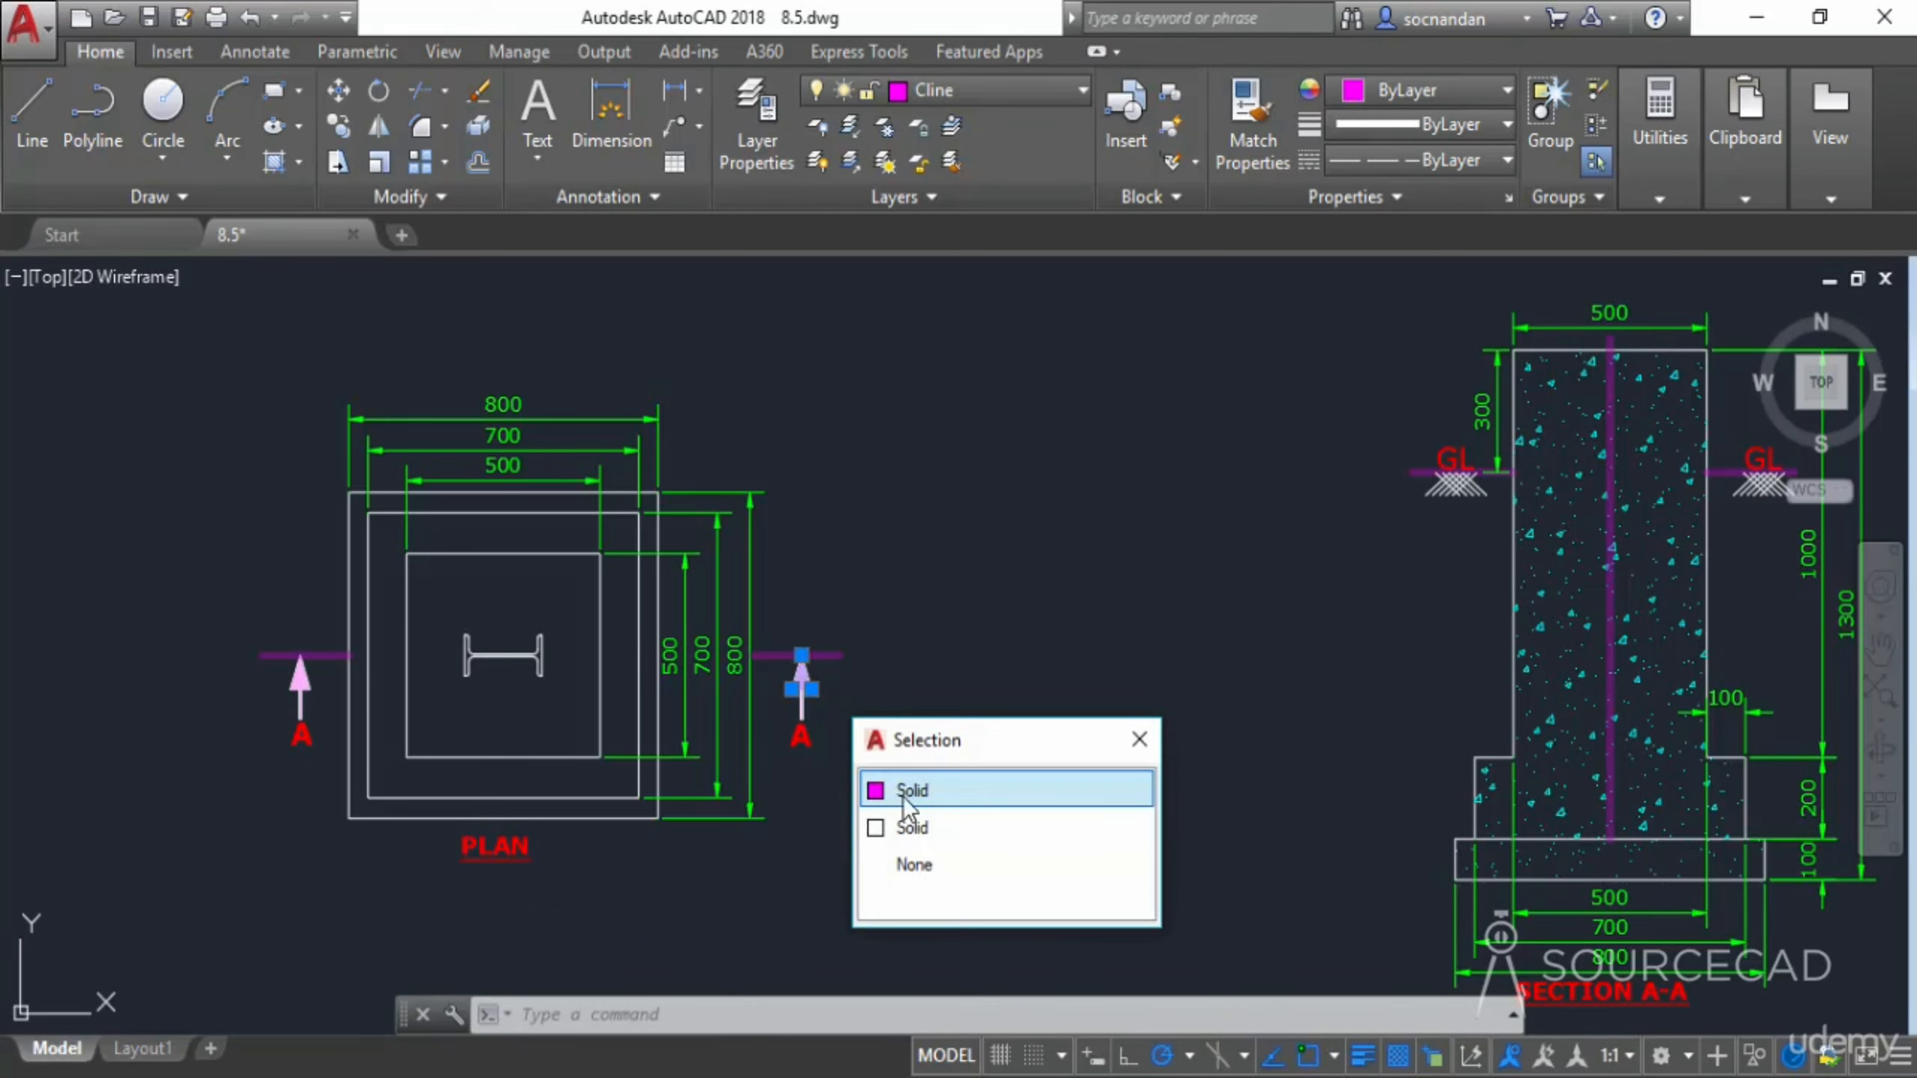
left_click(933, 829)
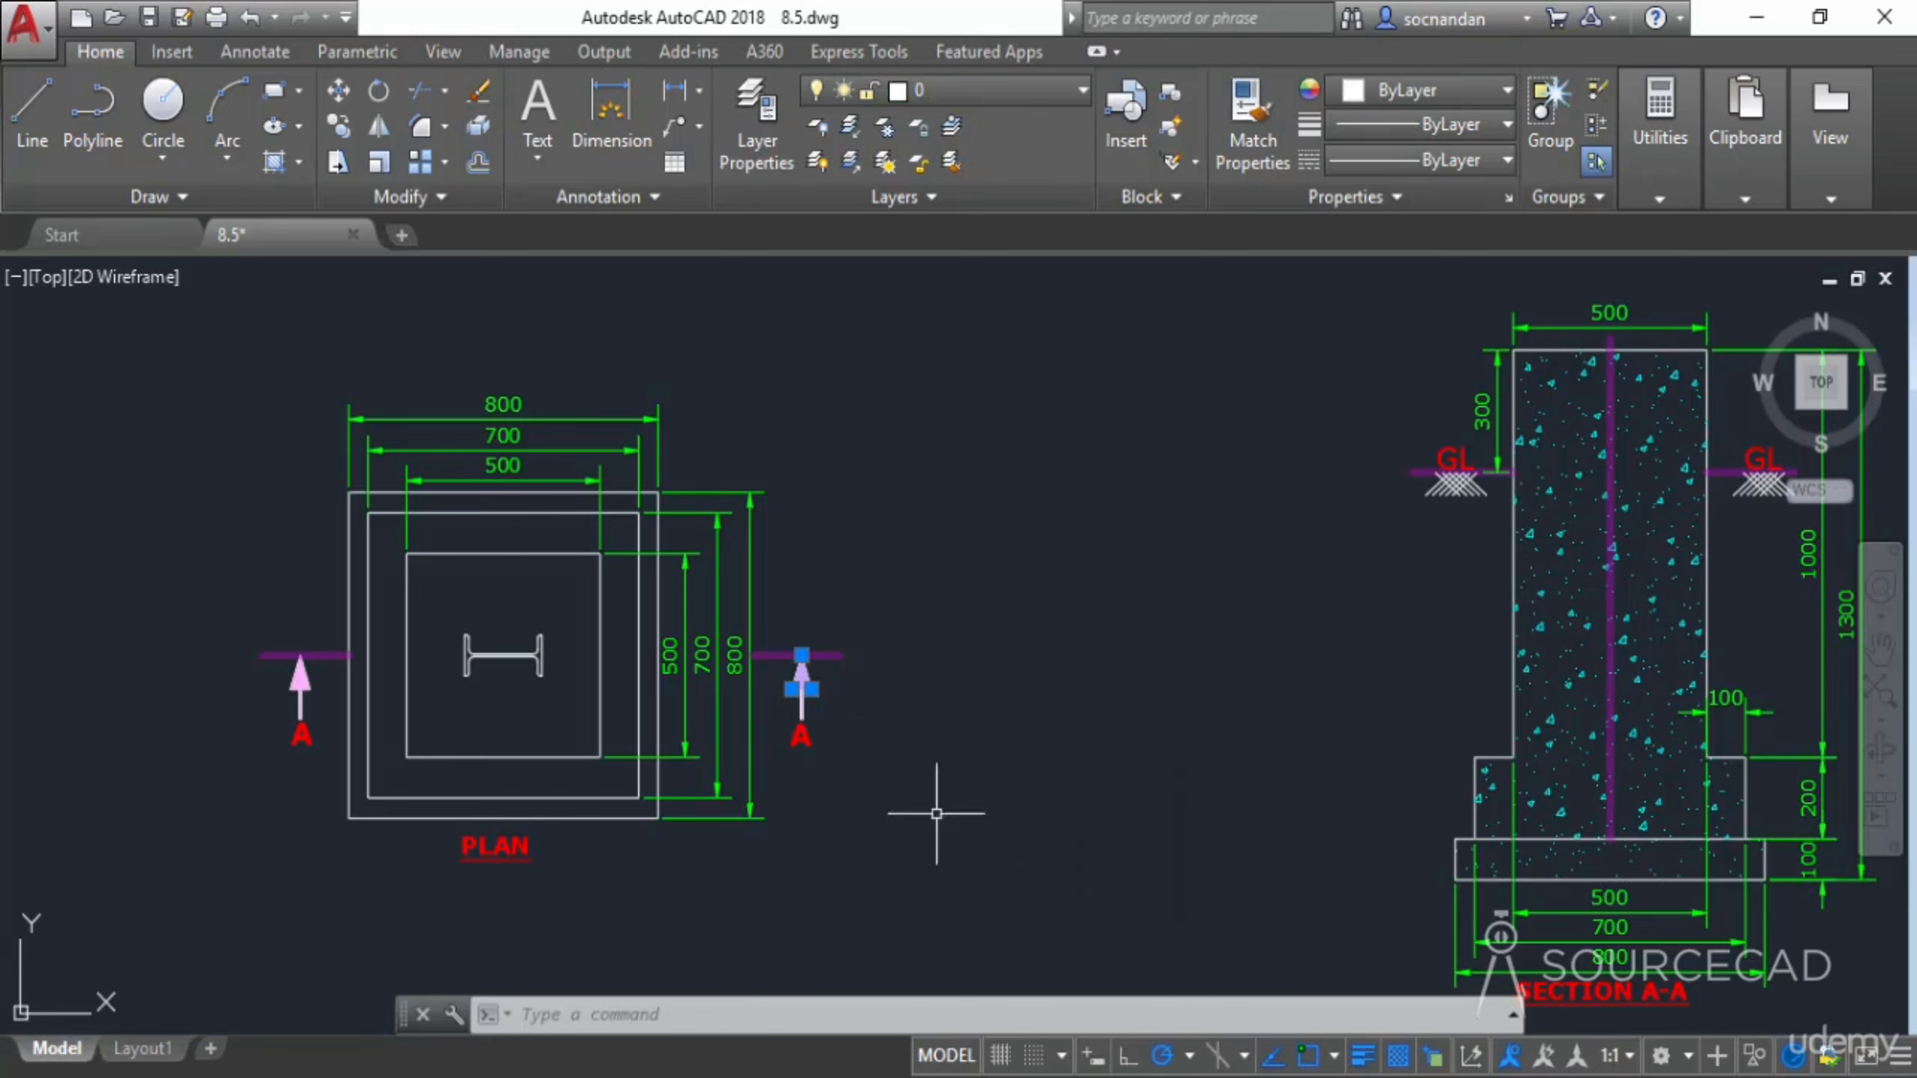
right_click(1014, 651)
left_click(1049, 537)
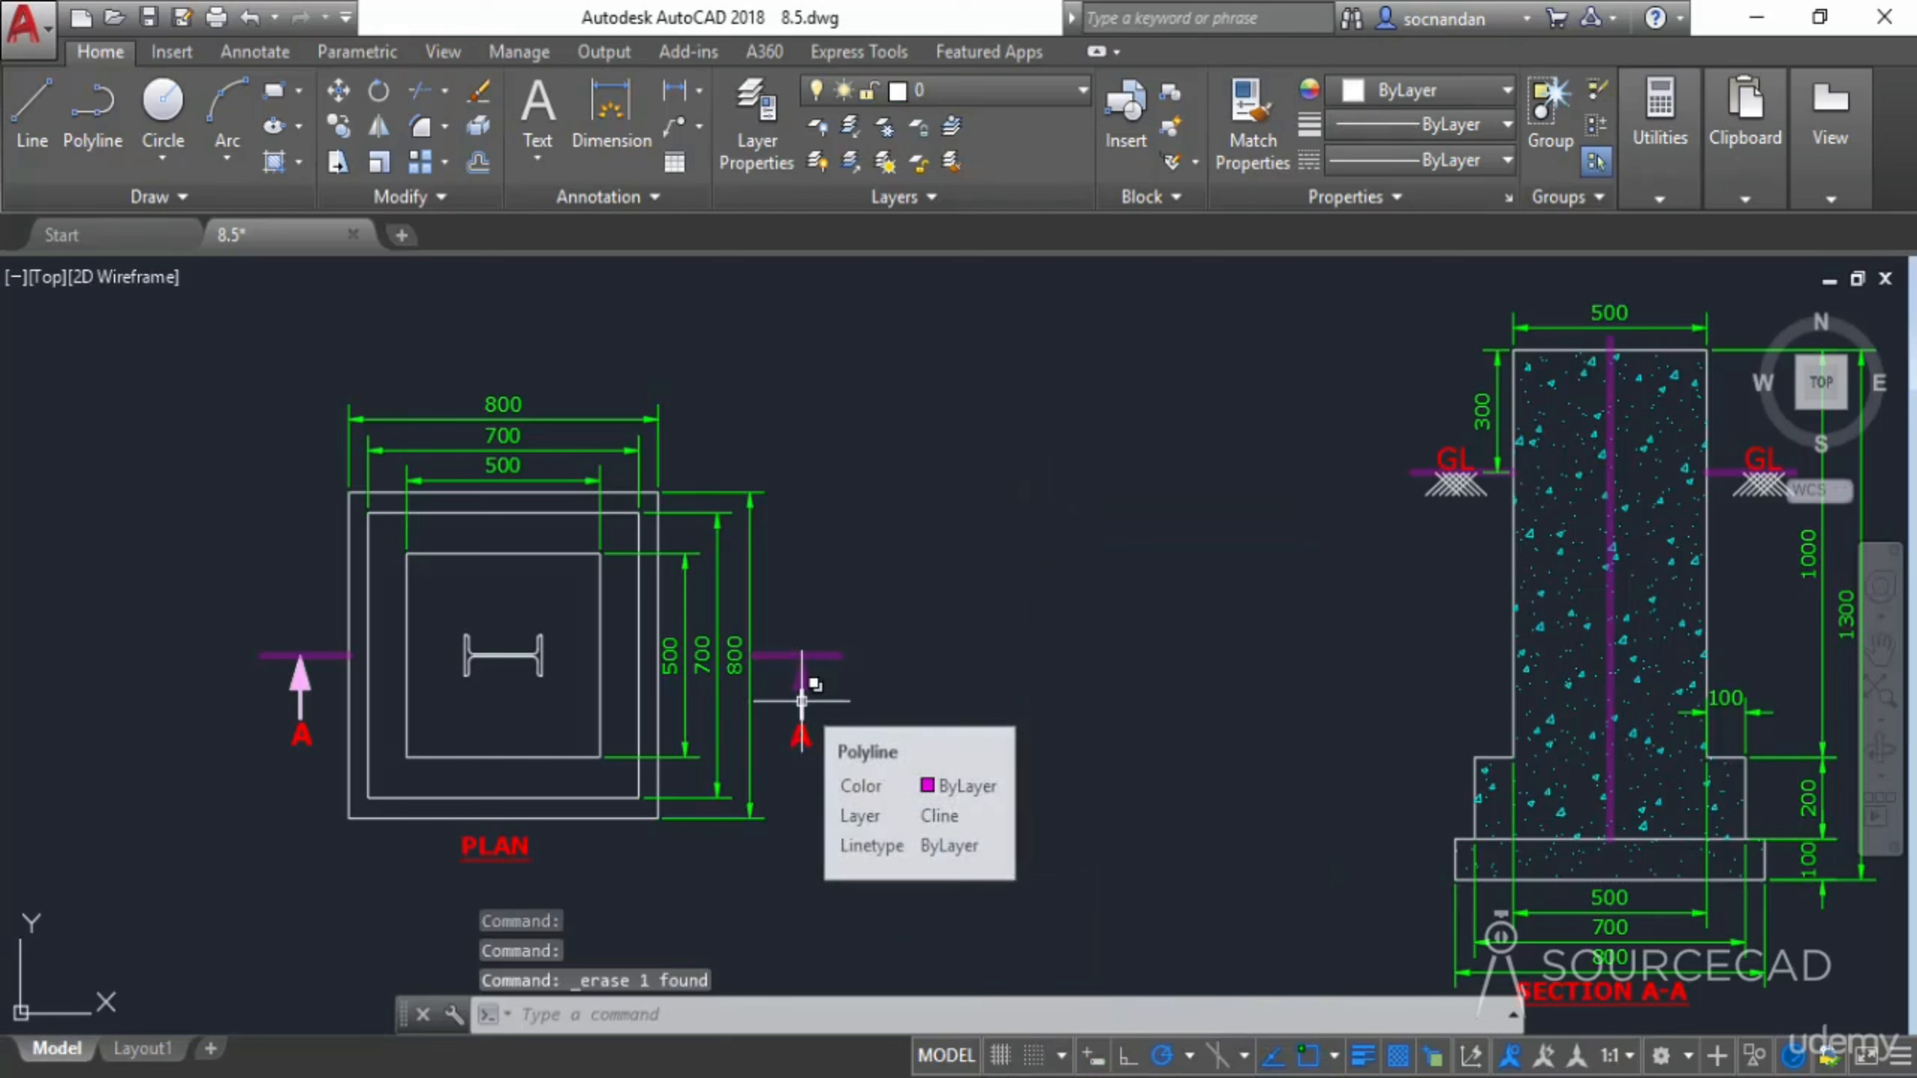
left_click(802, 701)
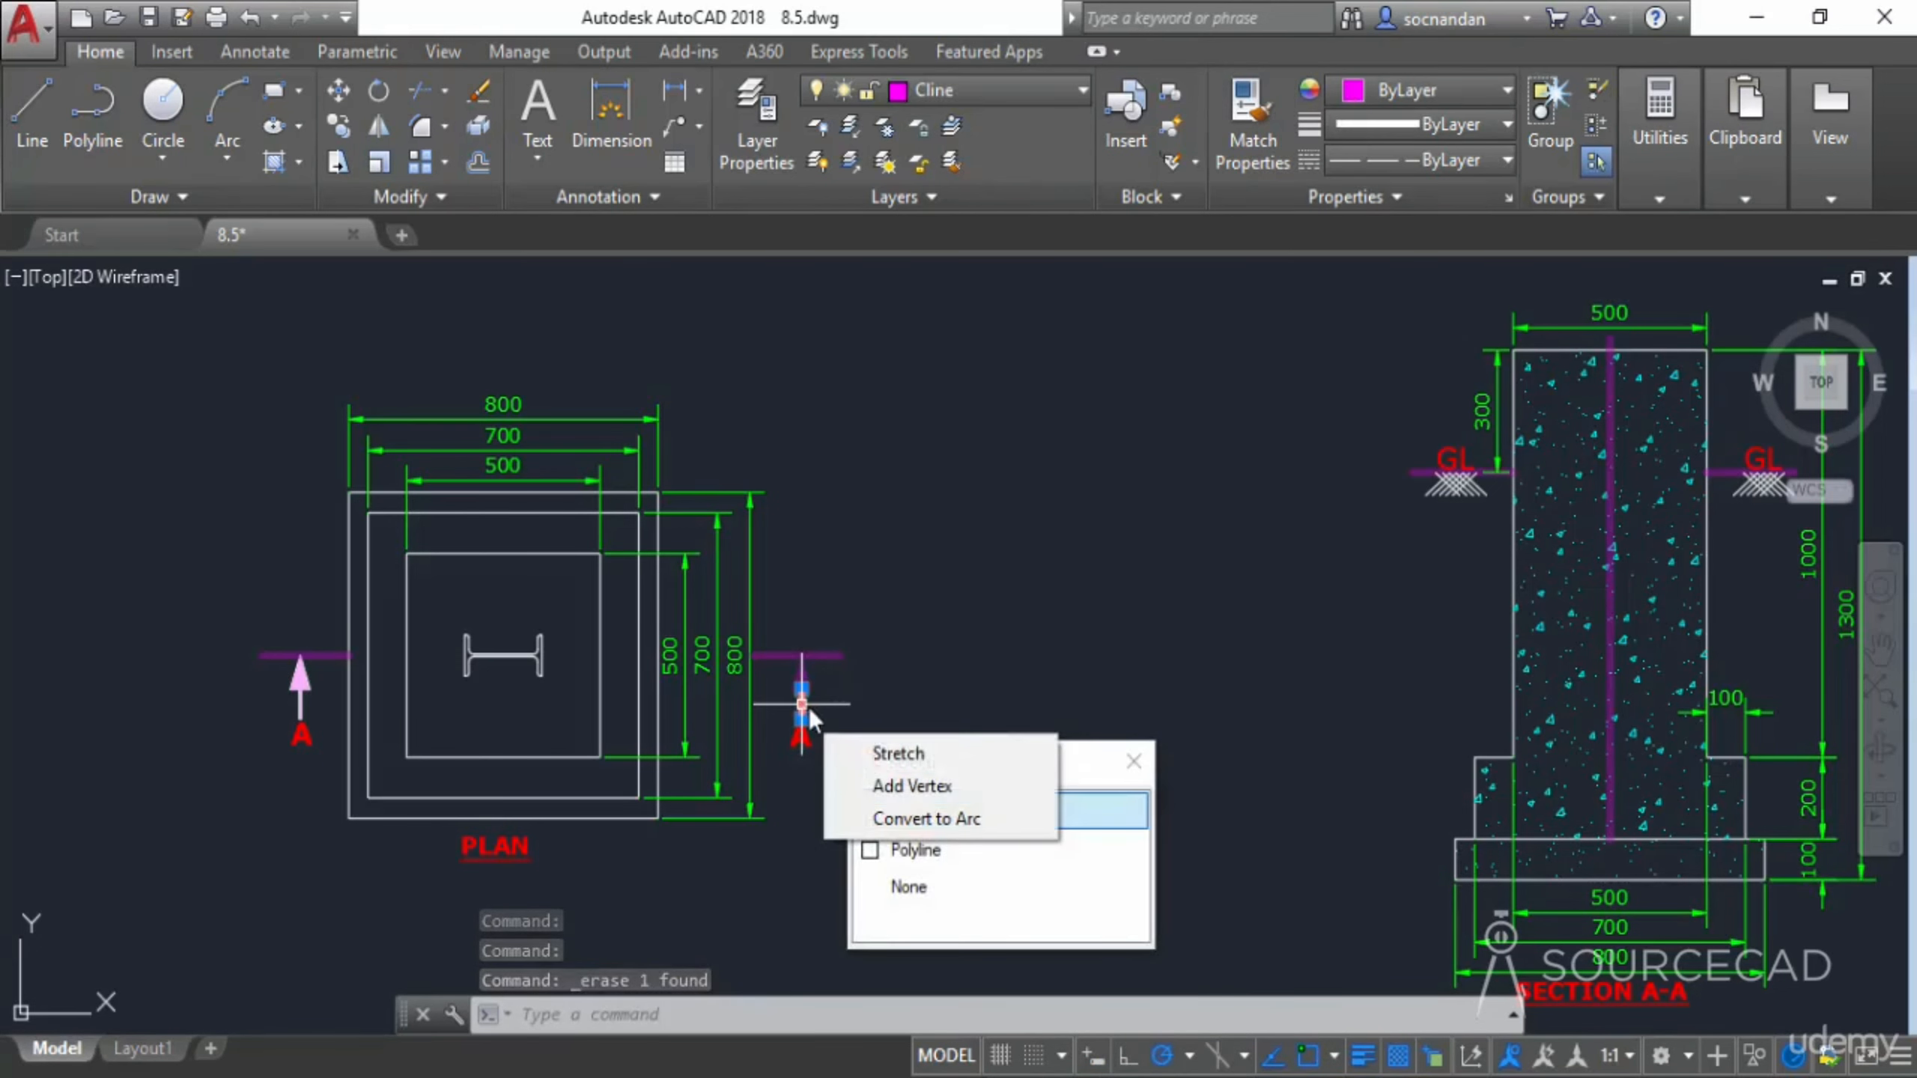
left_click(973, 853)
right_click(984, 748)
left_click(1054, 537)
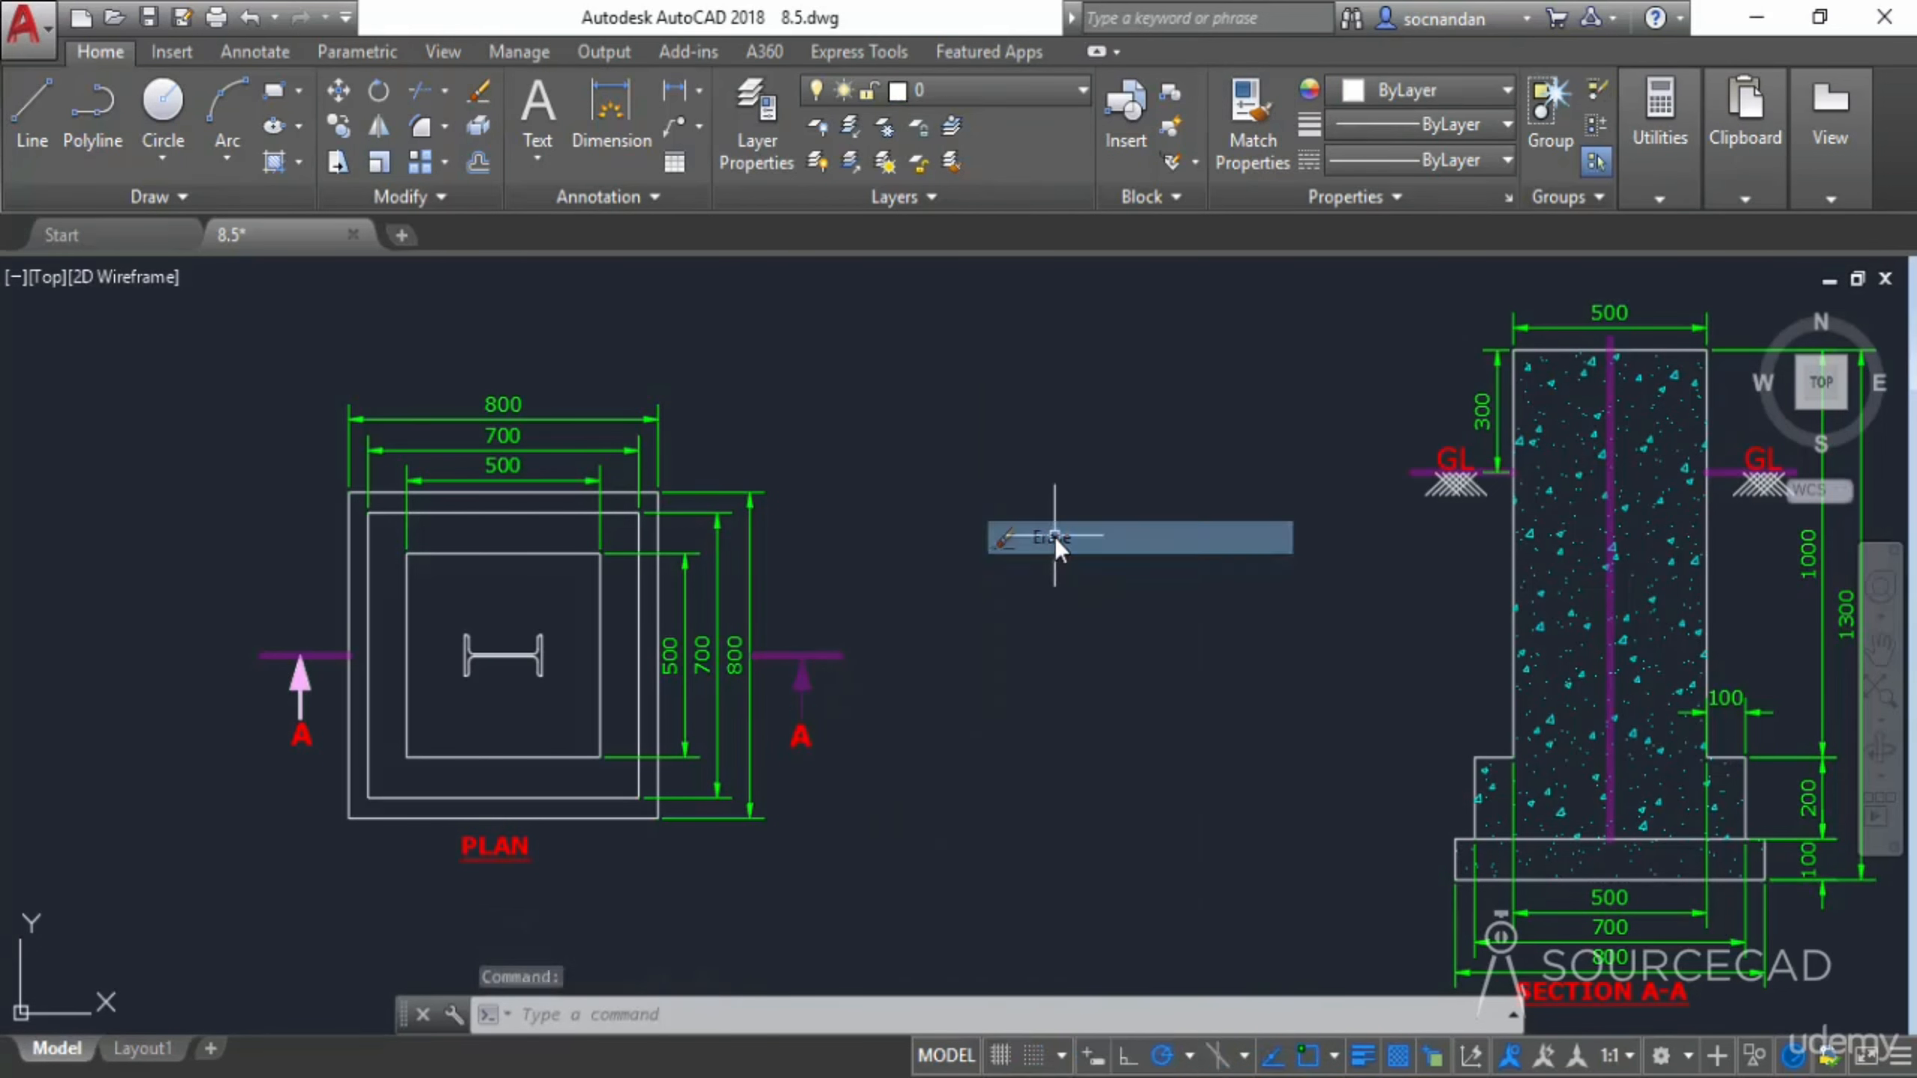
Erase the original white polyline shaft and white arrowhead of the section arrow at the plan's left side, keeping the magenta copies
left_click(300, 681)
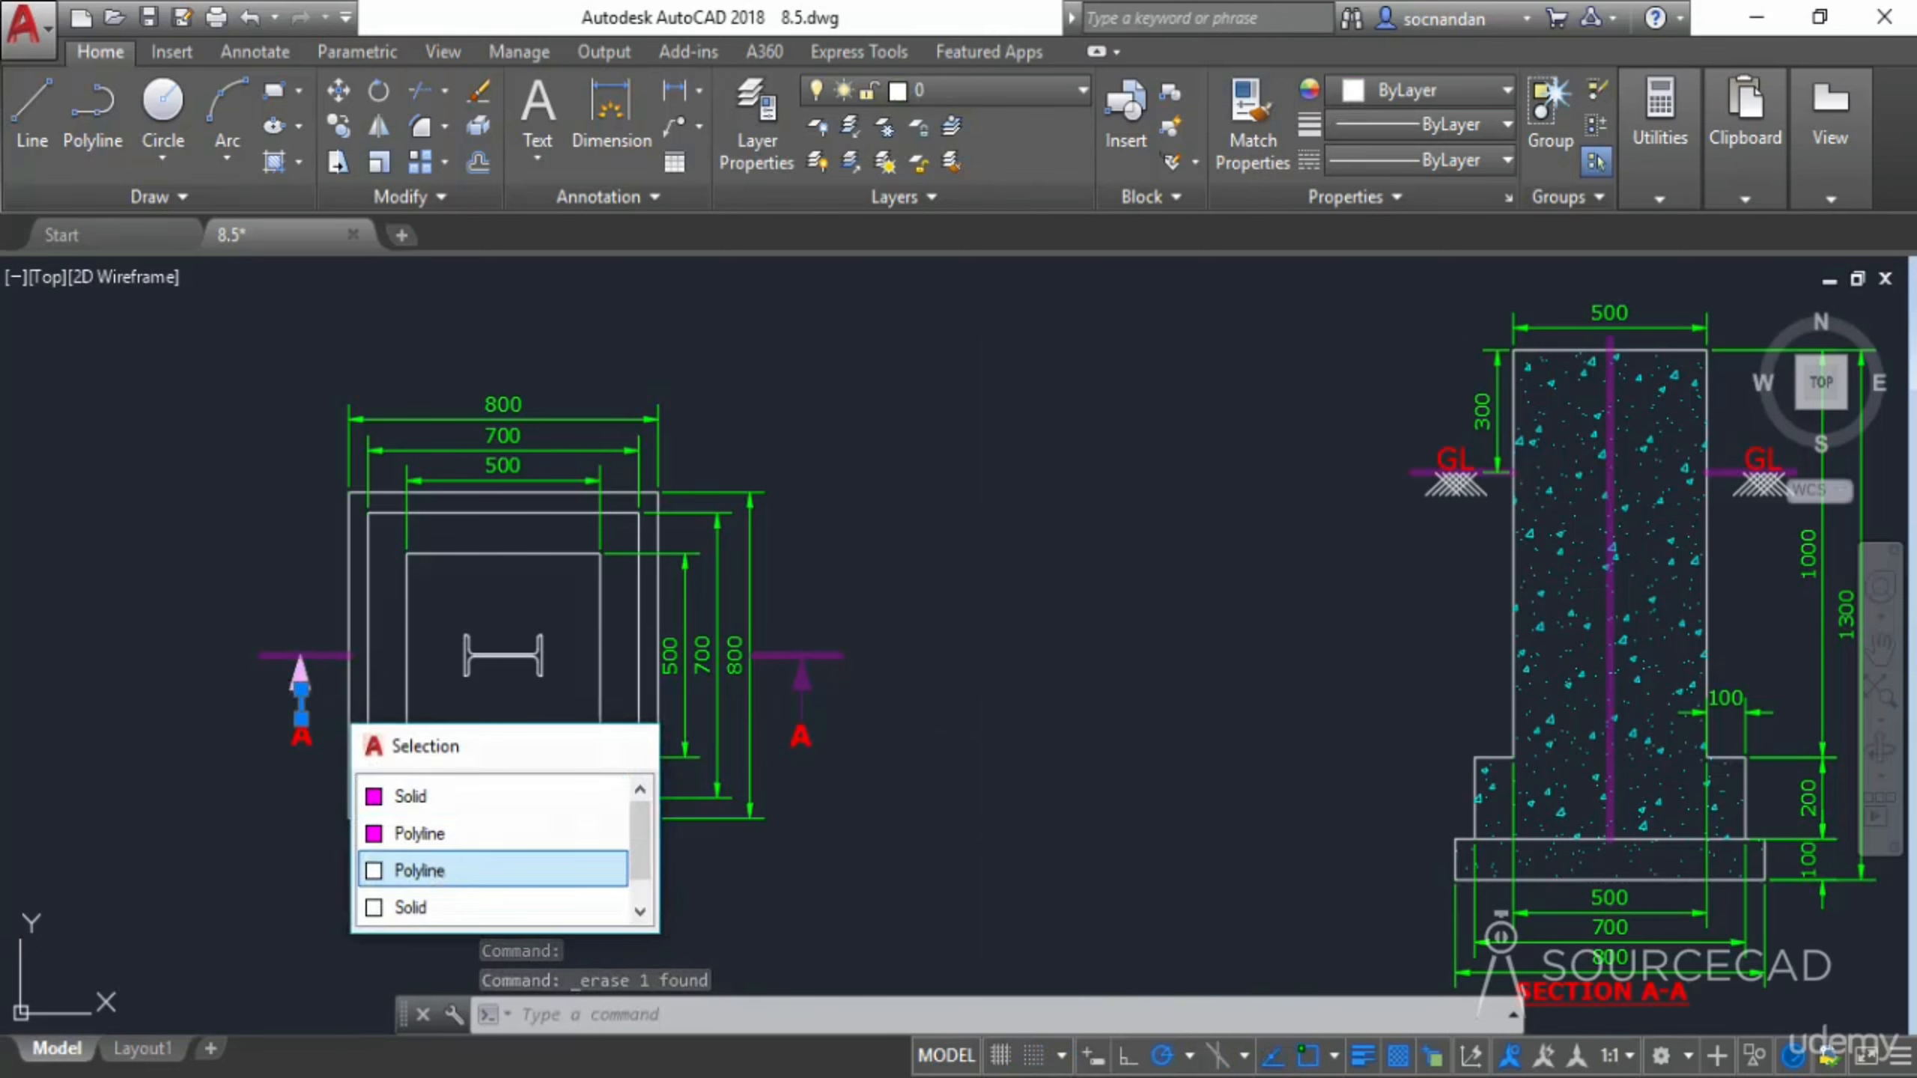
left_click(438, 870)
right_click(905, 604)
left_click(973, 551)
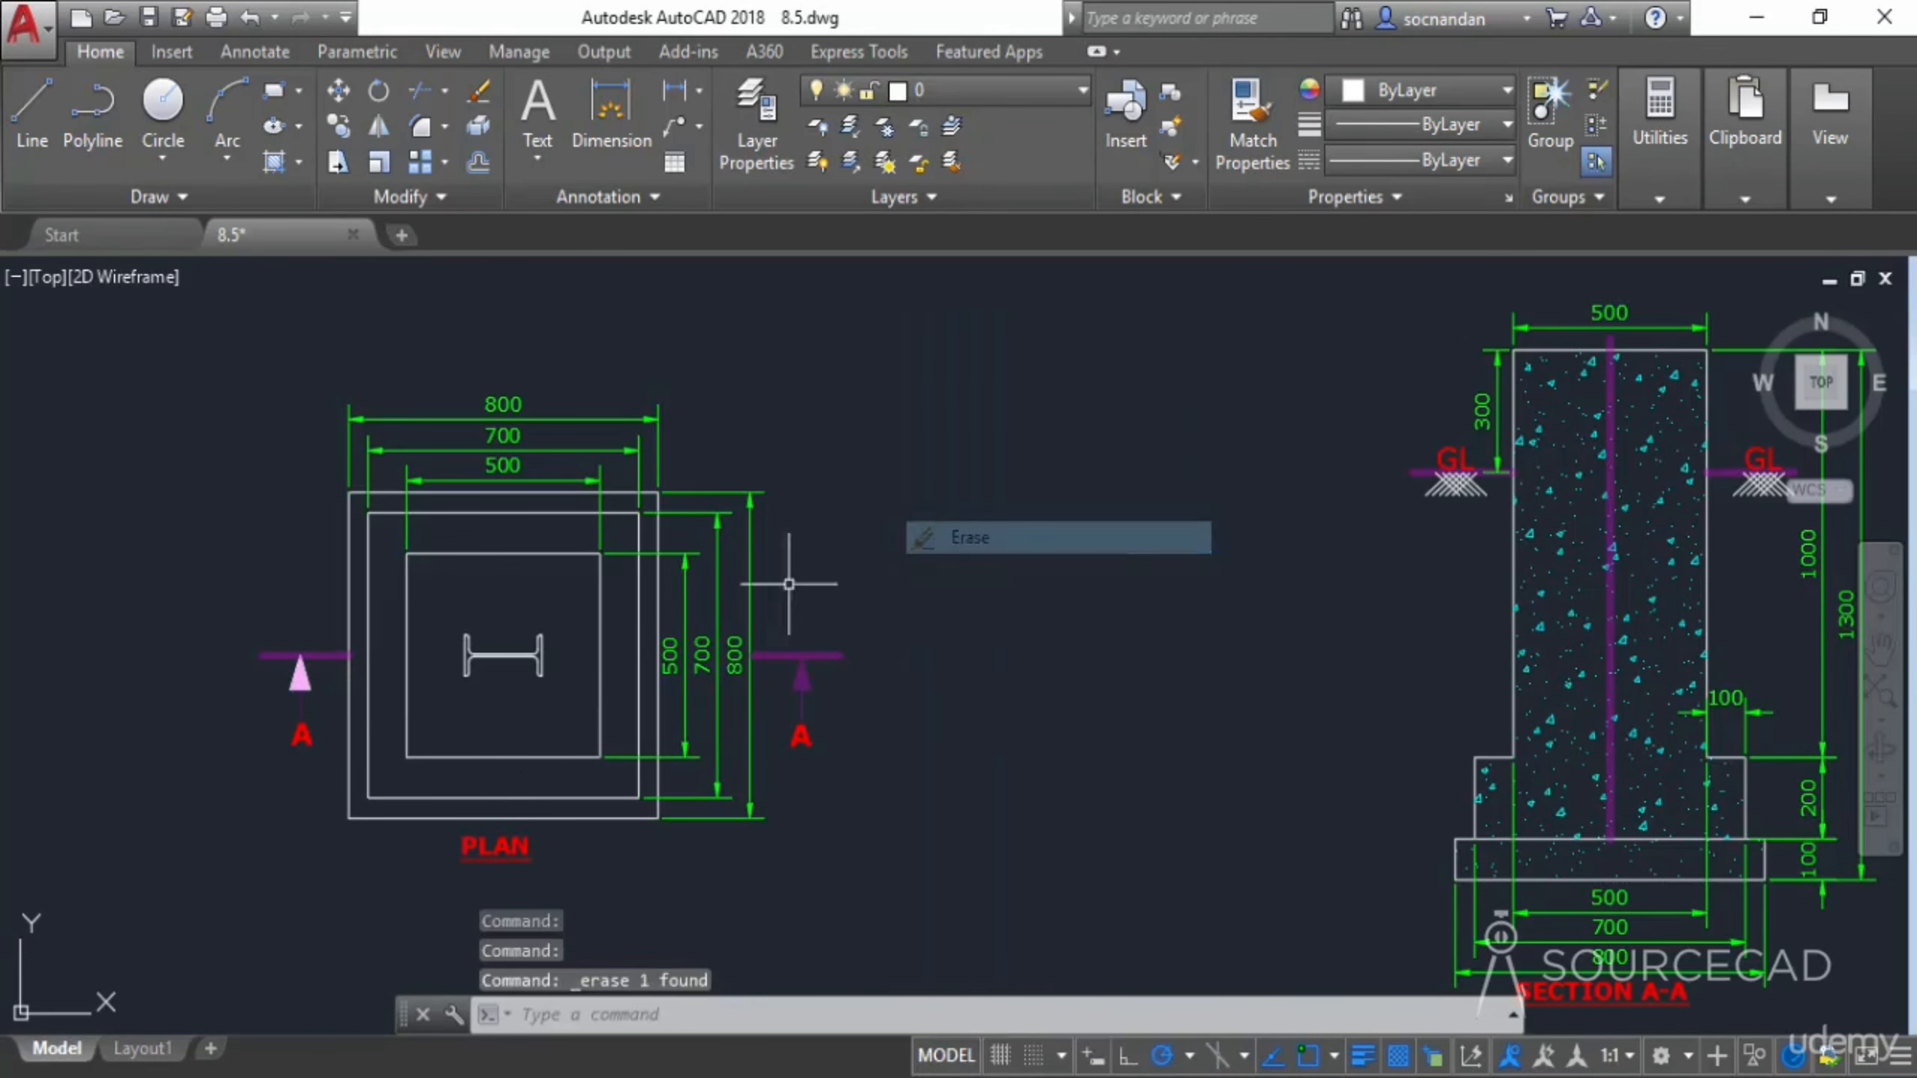
left_click(300, 672)
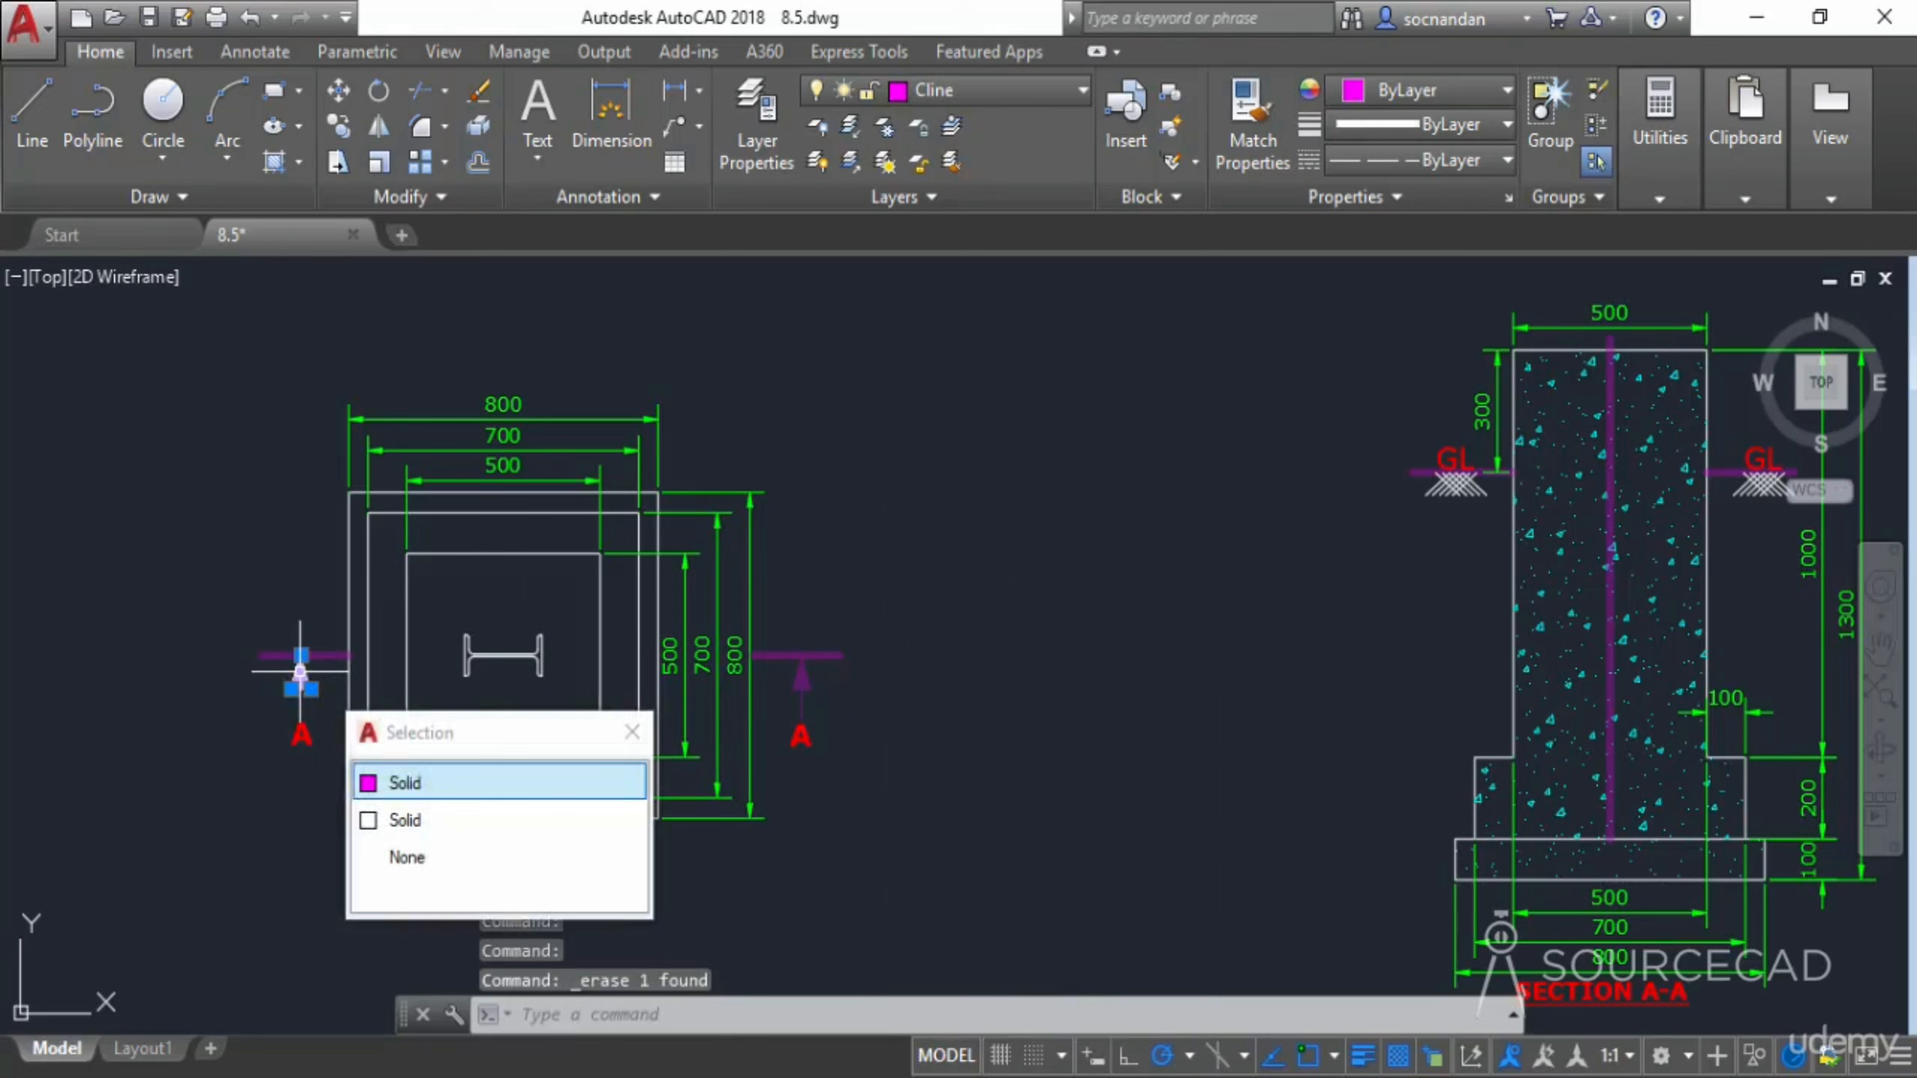
left_click(433, 823)
right_click(905, 559)
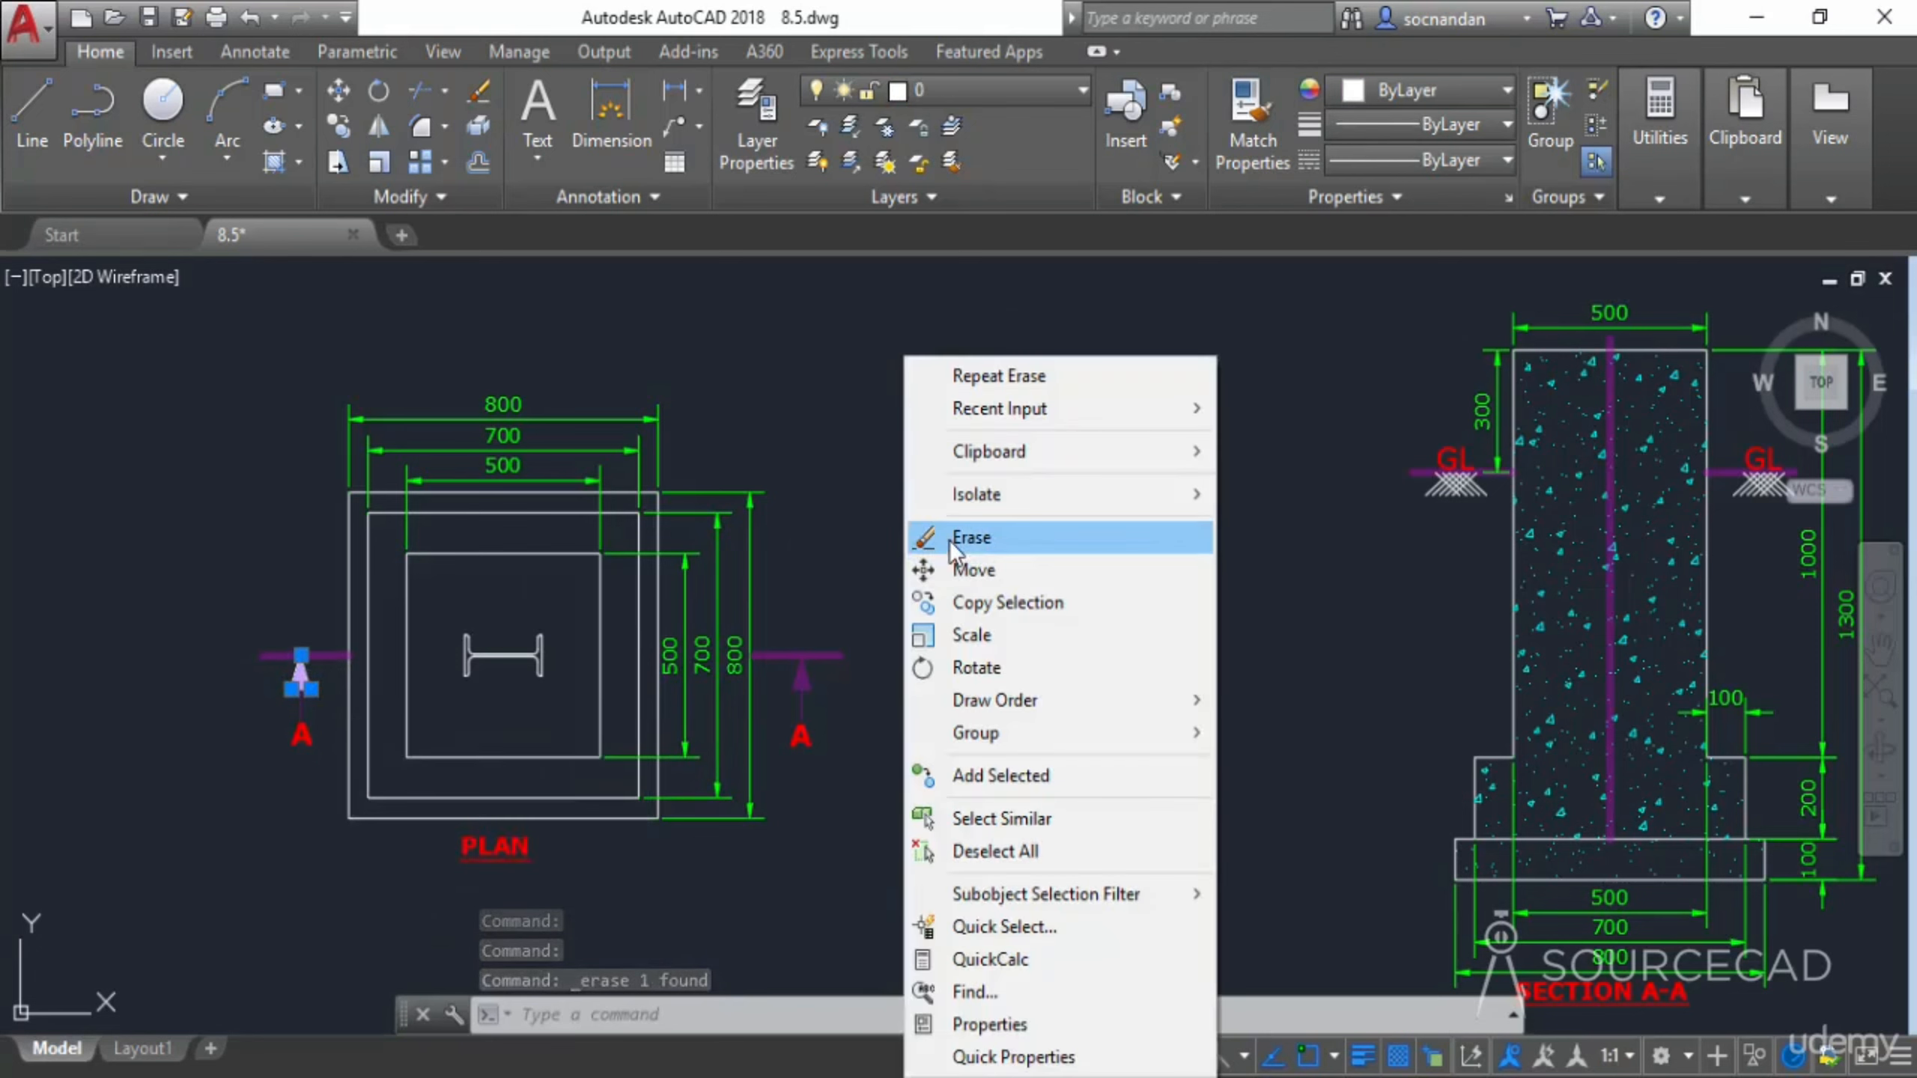
left_click(953, 537)
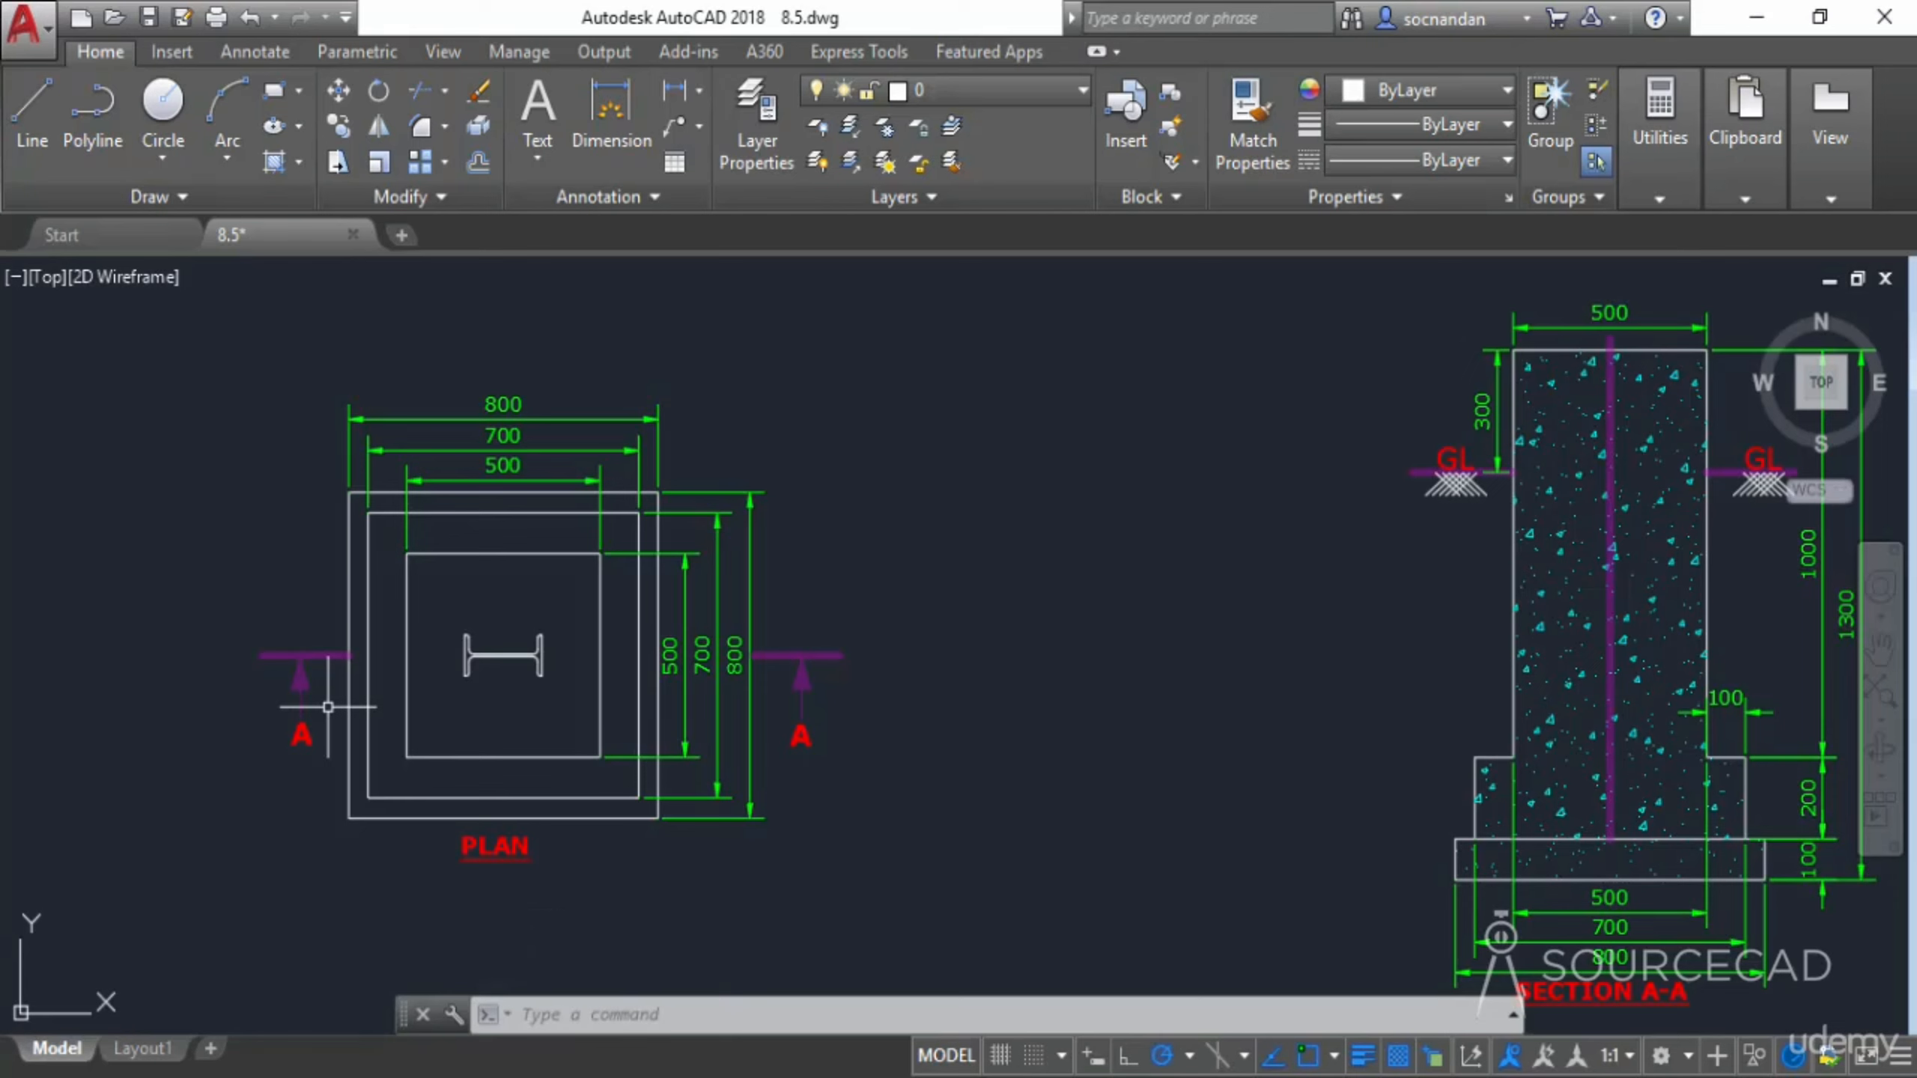
Undo the erasing of the original section arrows and the copying of the arrows to the Cline layer
key("ctrl+z")
key("ctrl+z")
key("ctrl+z")
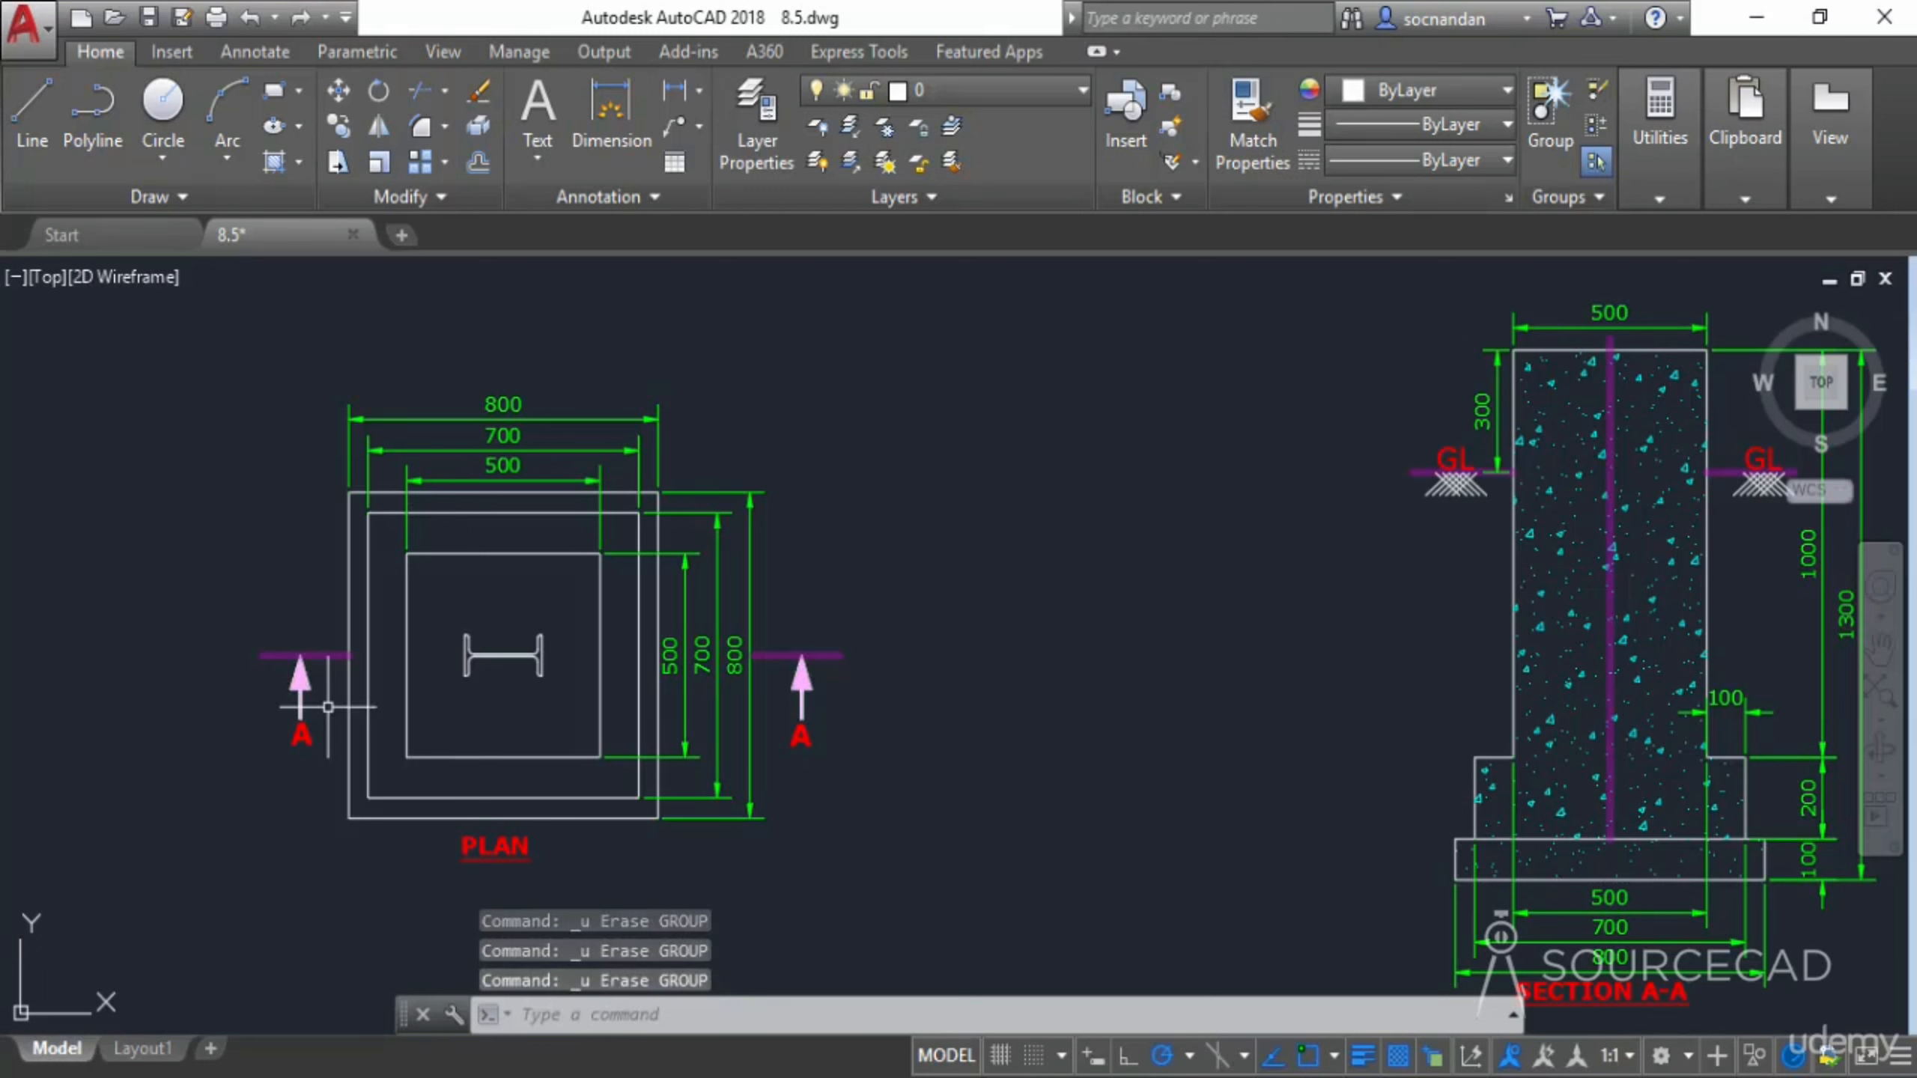
key("ctrl+z")
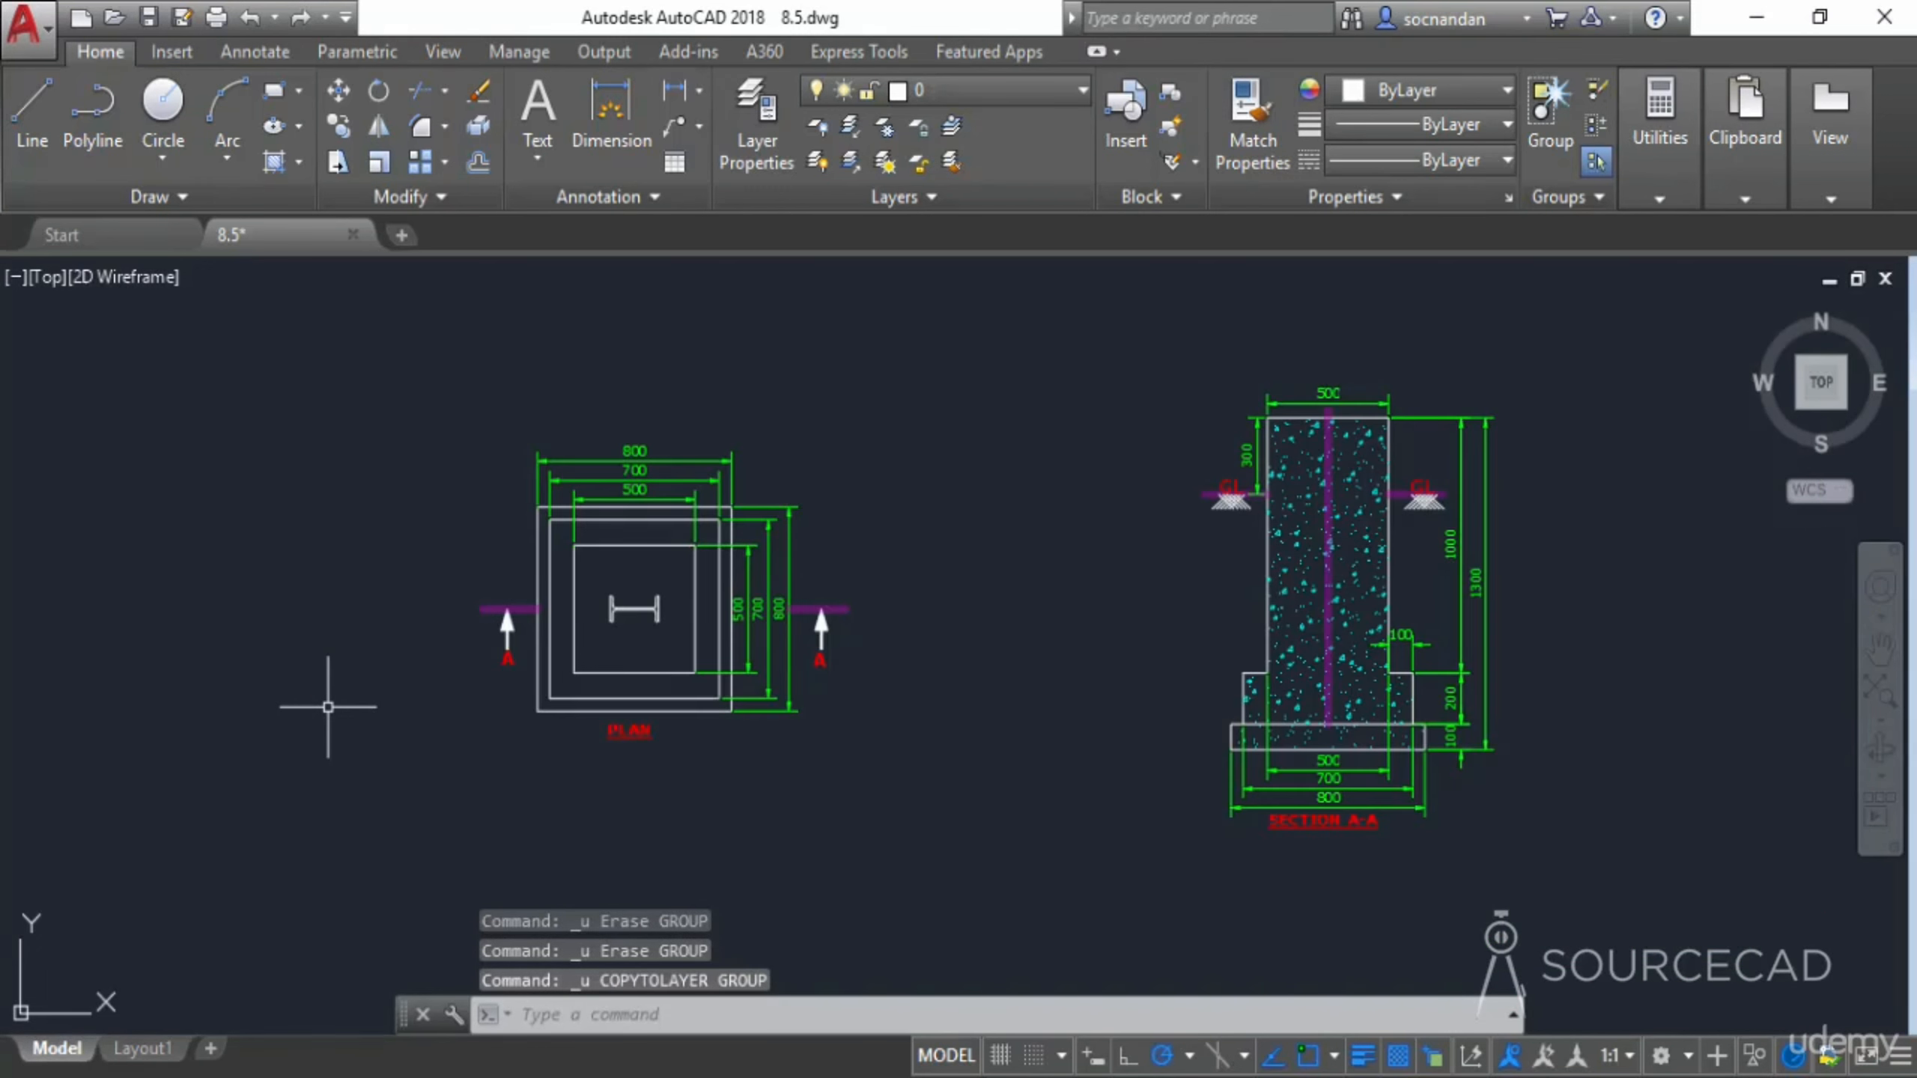
Copy both section arrows of the plan to the Cline layer, picking a section line as destination, and place the copies between plan and section
scroll(796, 627, "up", 2)
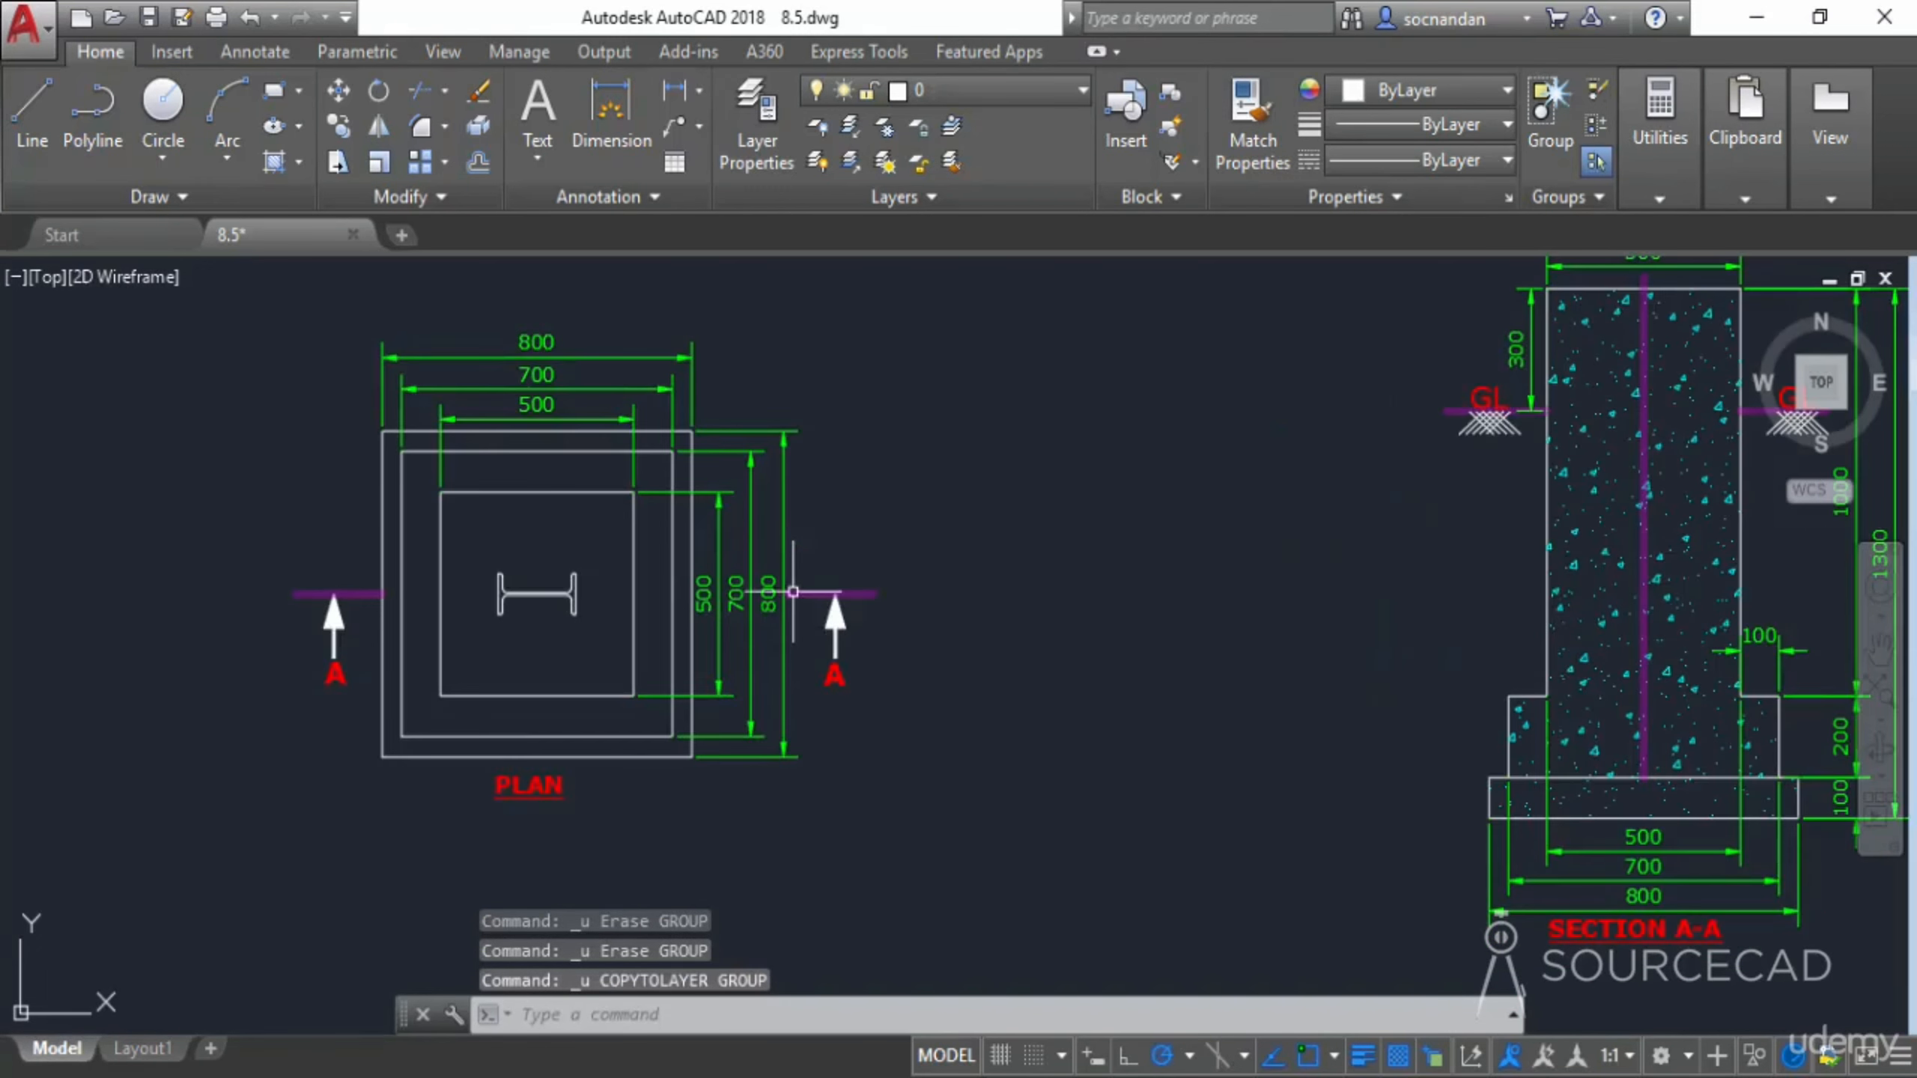
left_click(815, 193)
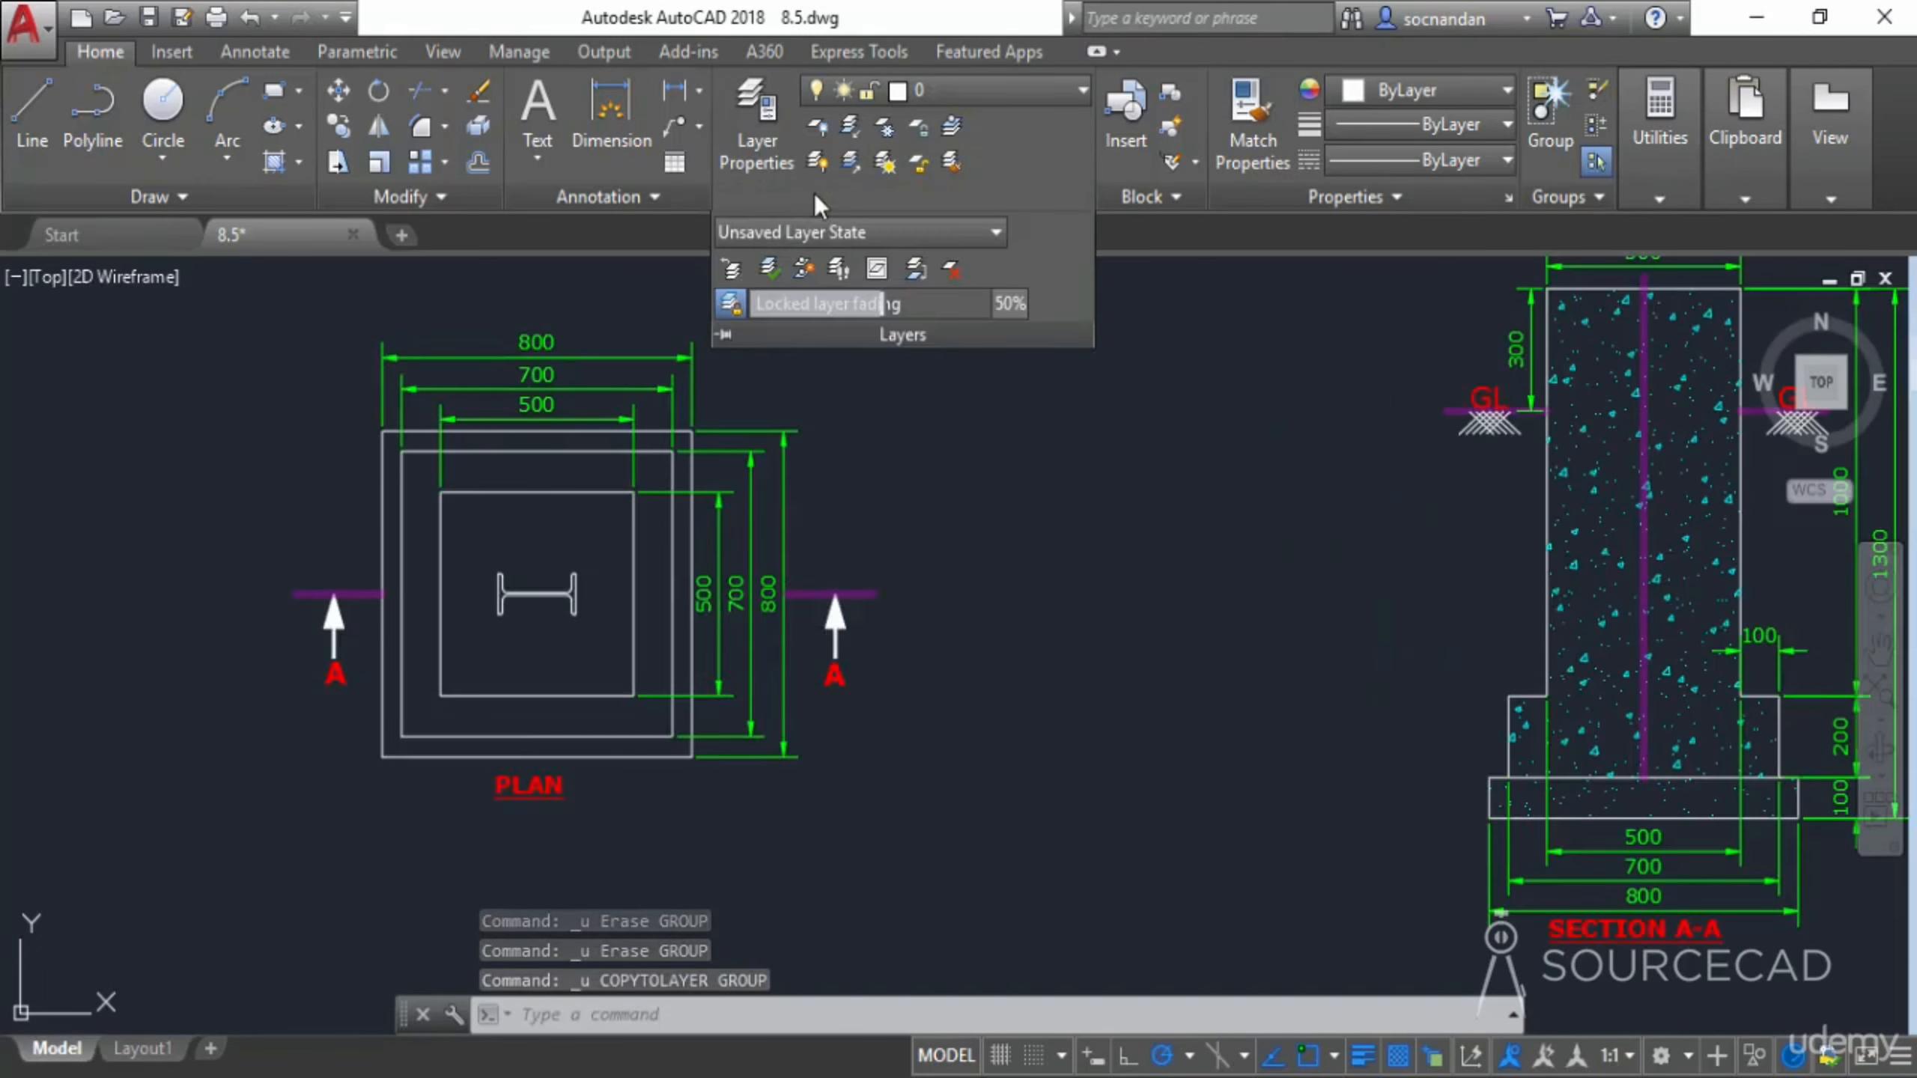
left_click(800, 267)
left_click(864, 645)
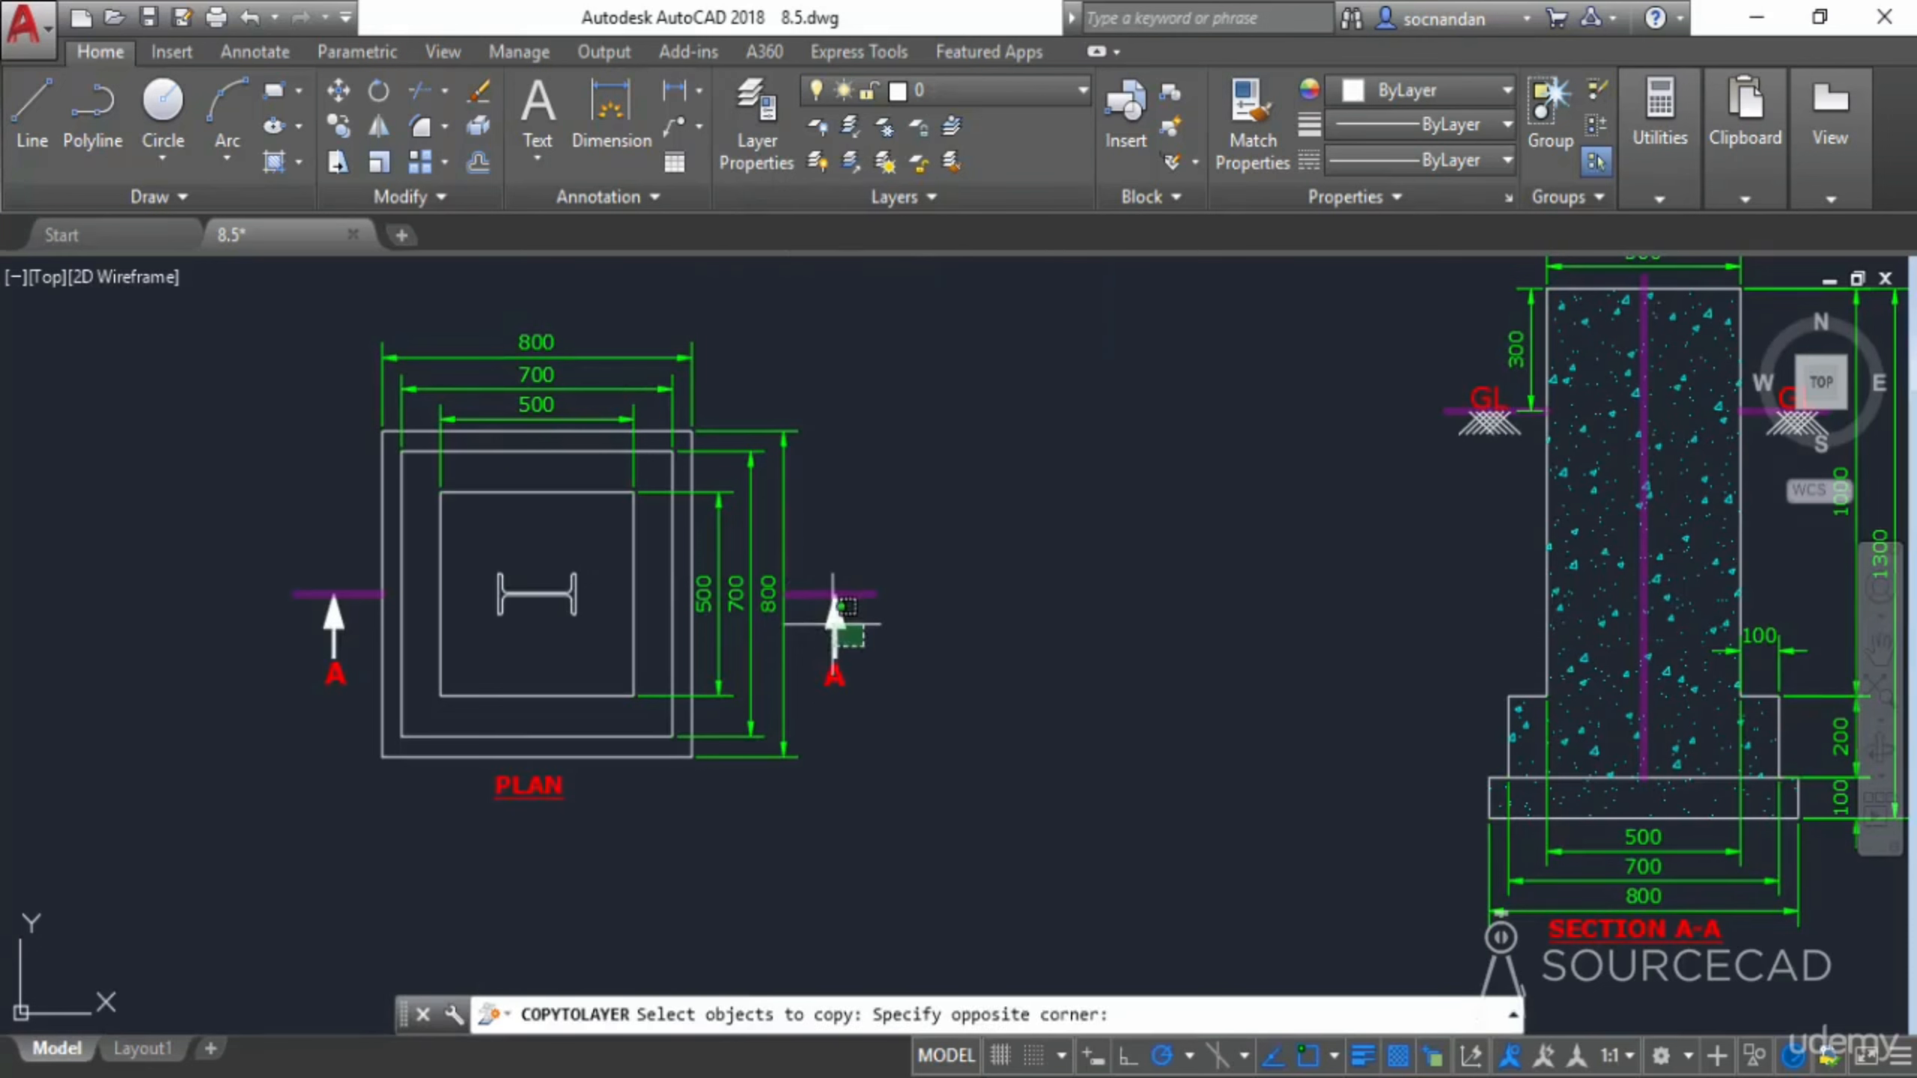
left_click(831, 597)
left_click(355, 680)
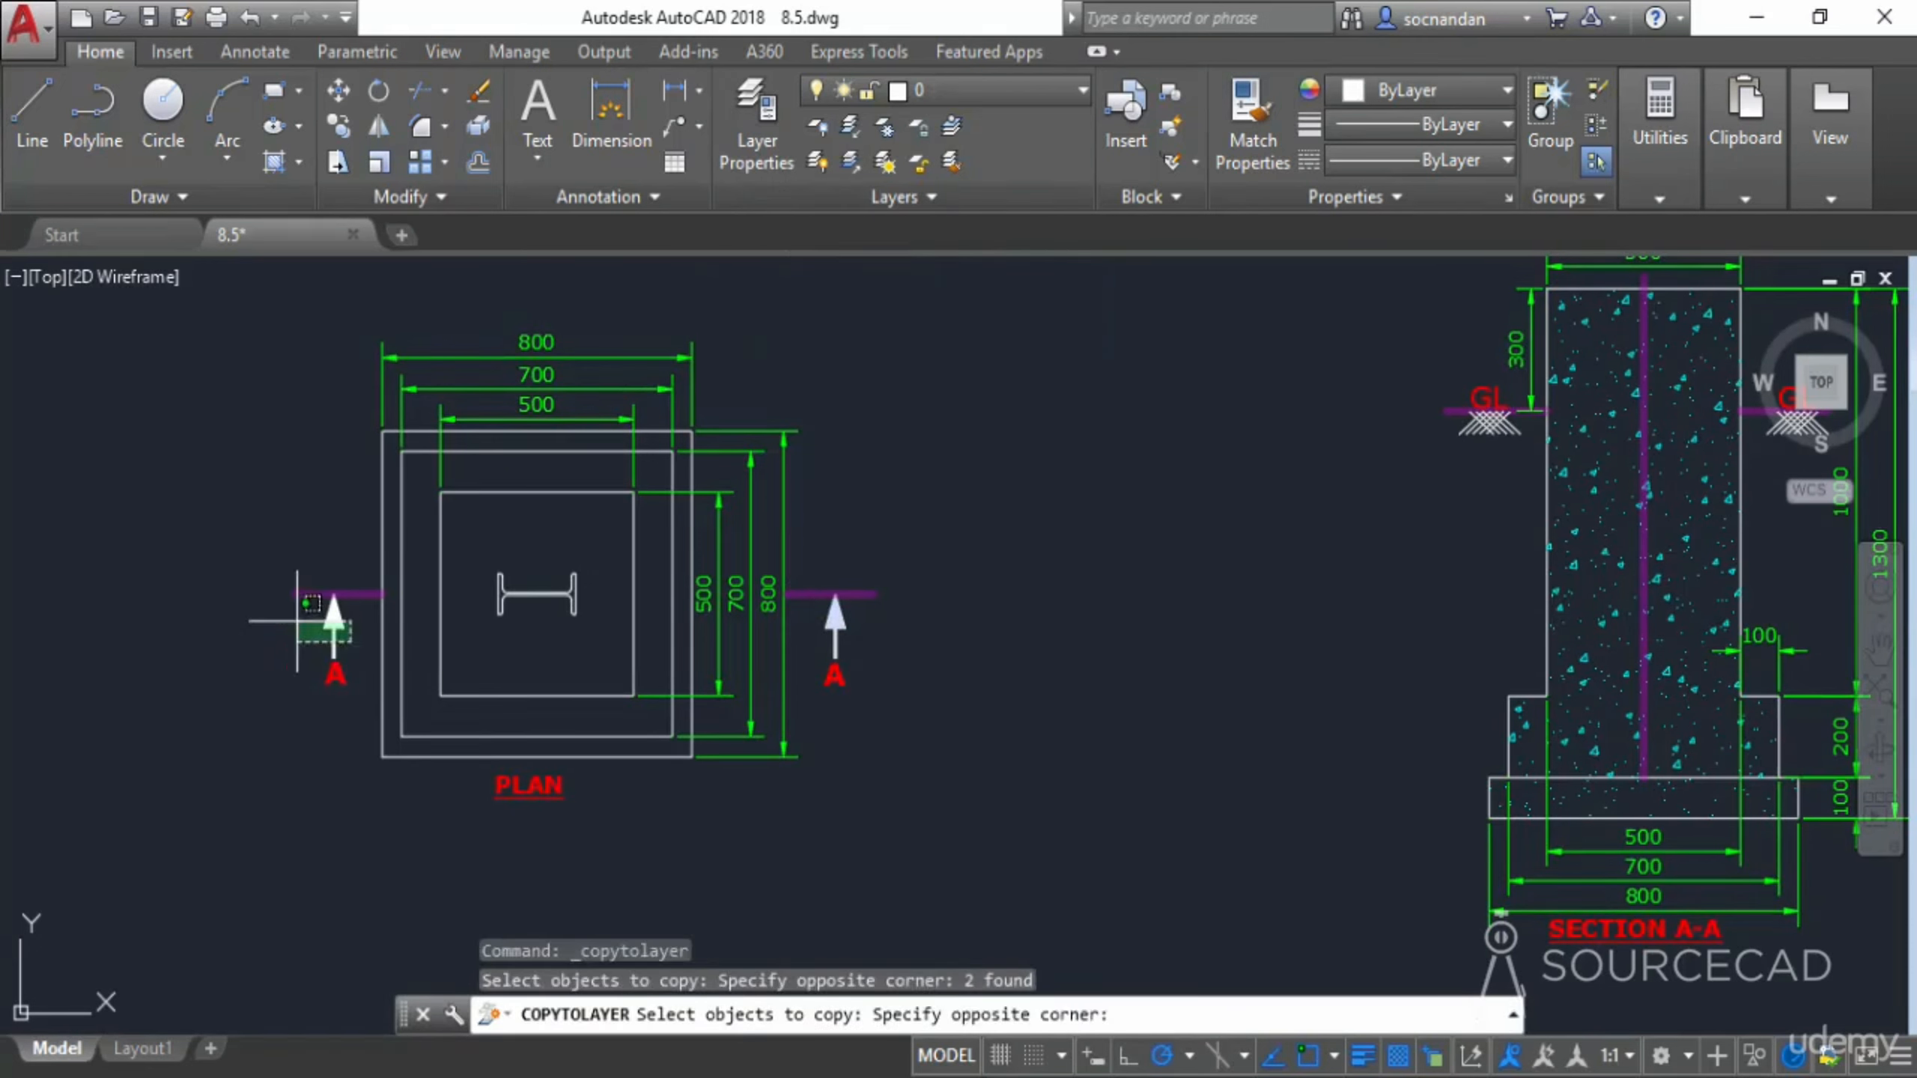
left_click(302, 593)
key("Return")
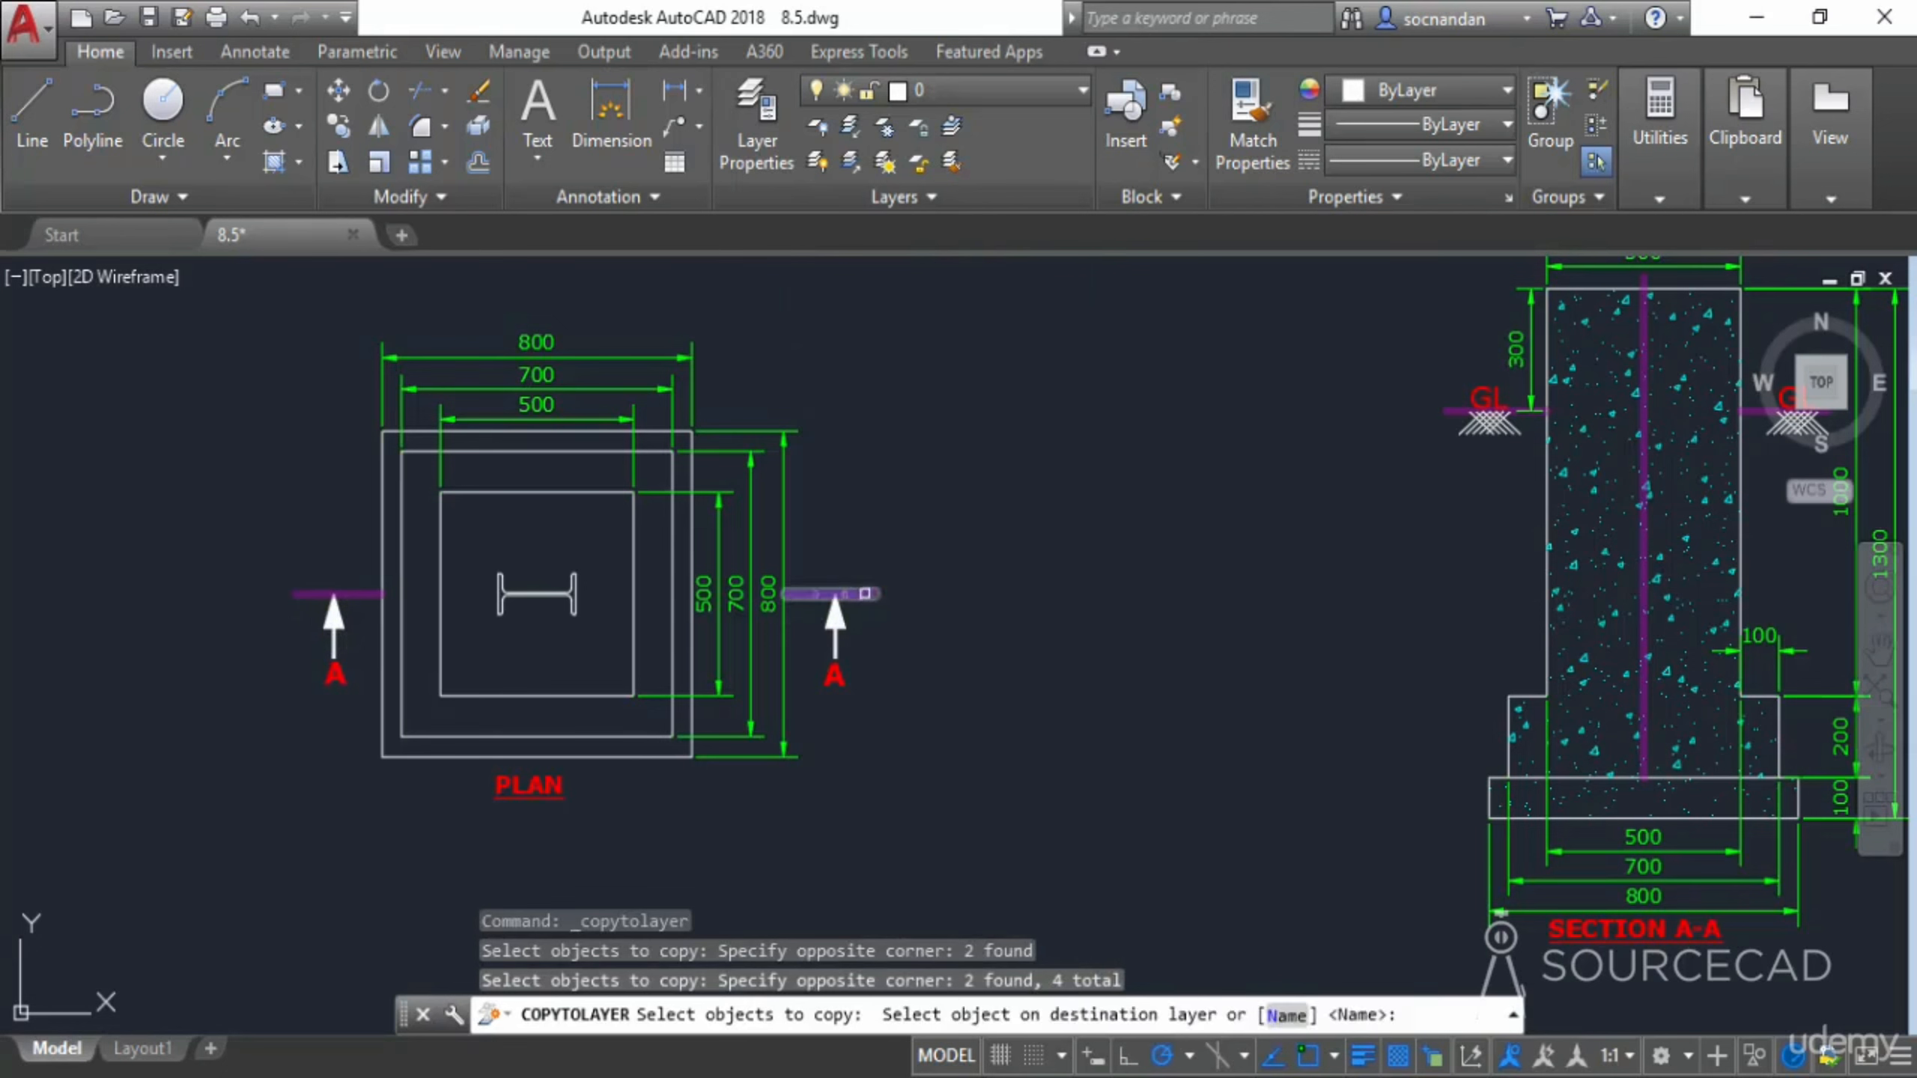
left_click(865, 595)
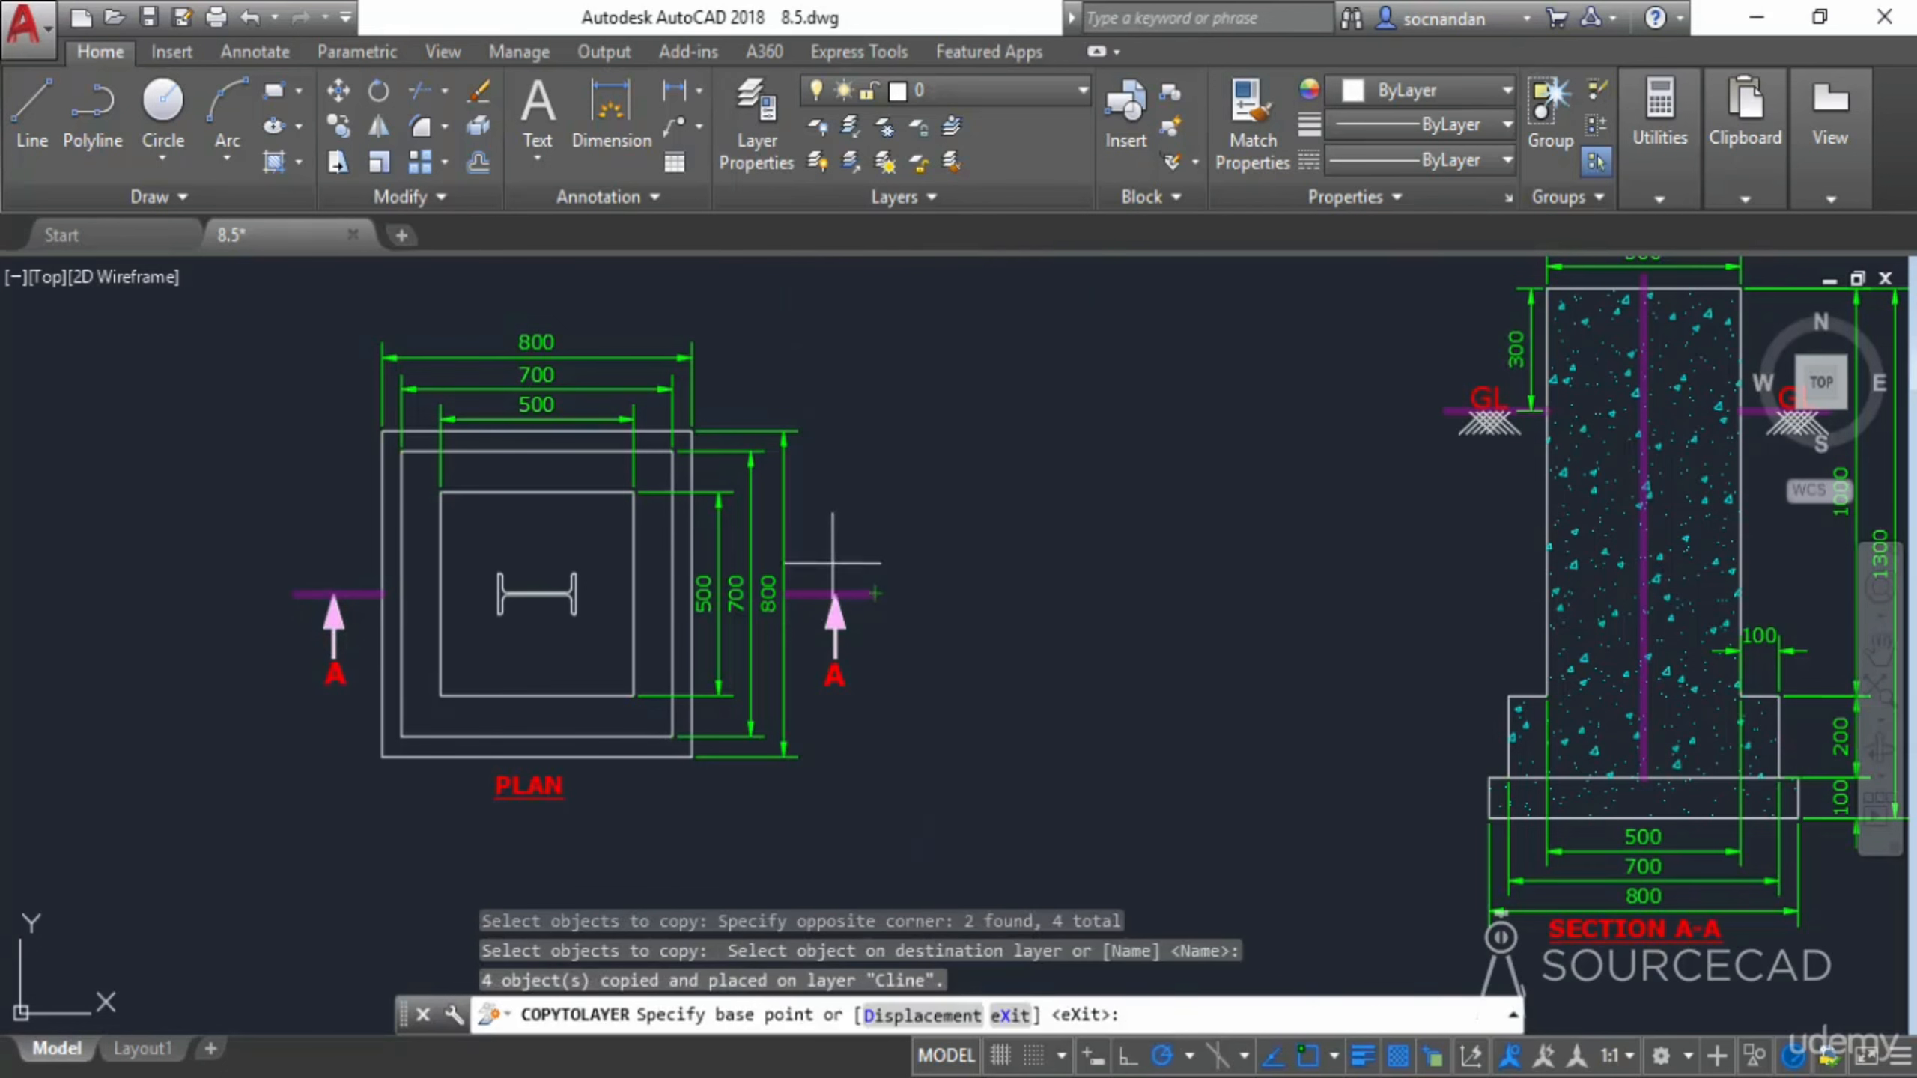
left_click(832, 593)
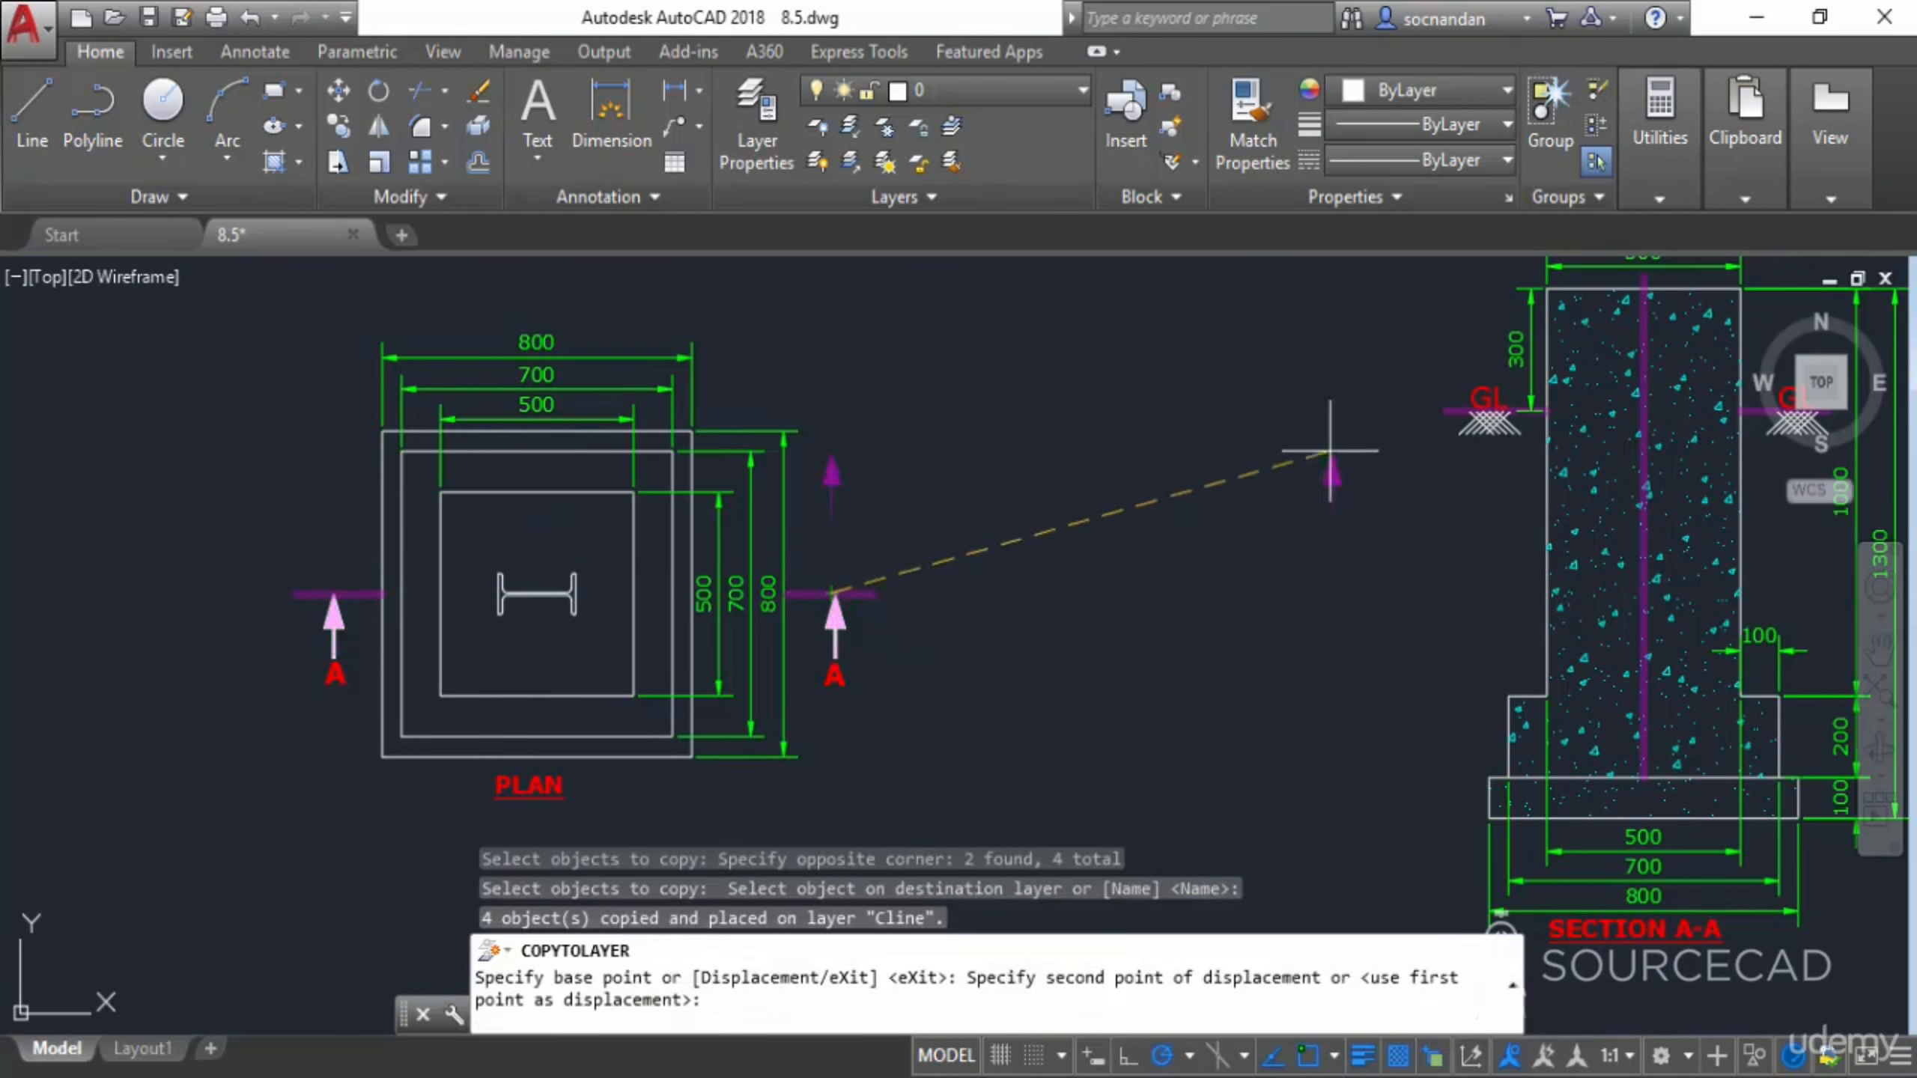
left_click(1350, 373)
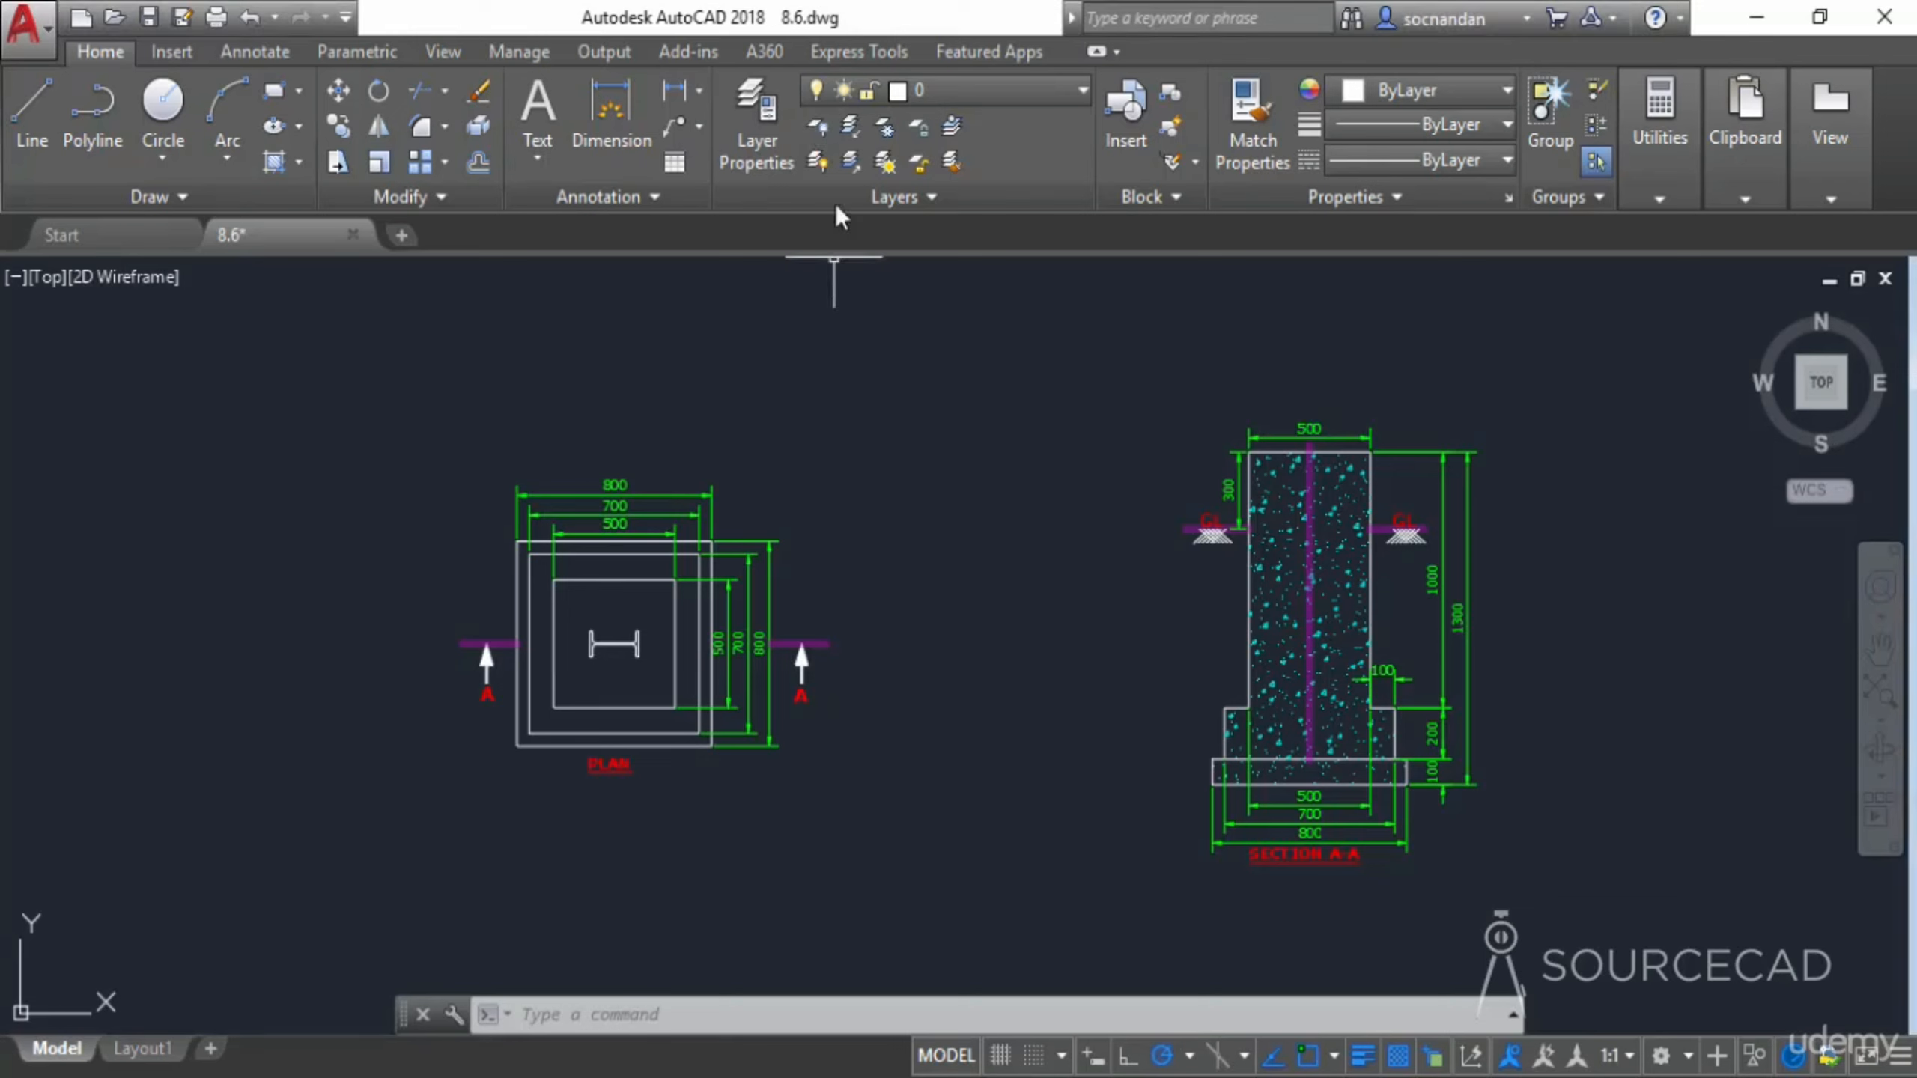
Turn off the Dim and Text layers by picking an 800 dimension and the PLAN title, and turn all layers back on
left_click(819, 122)
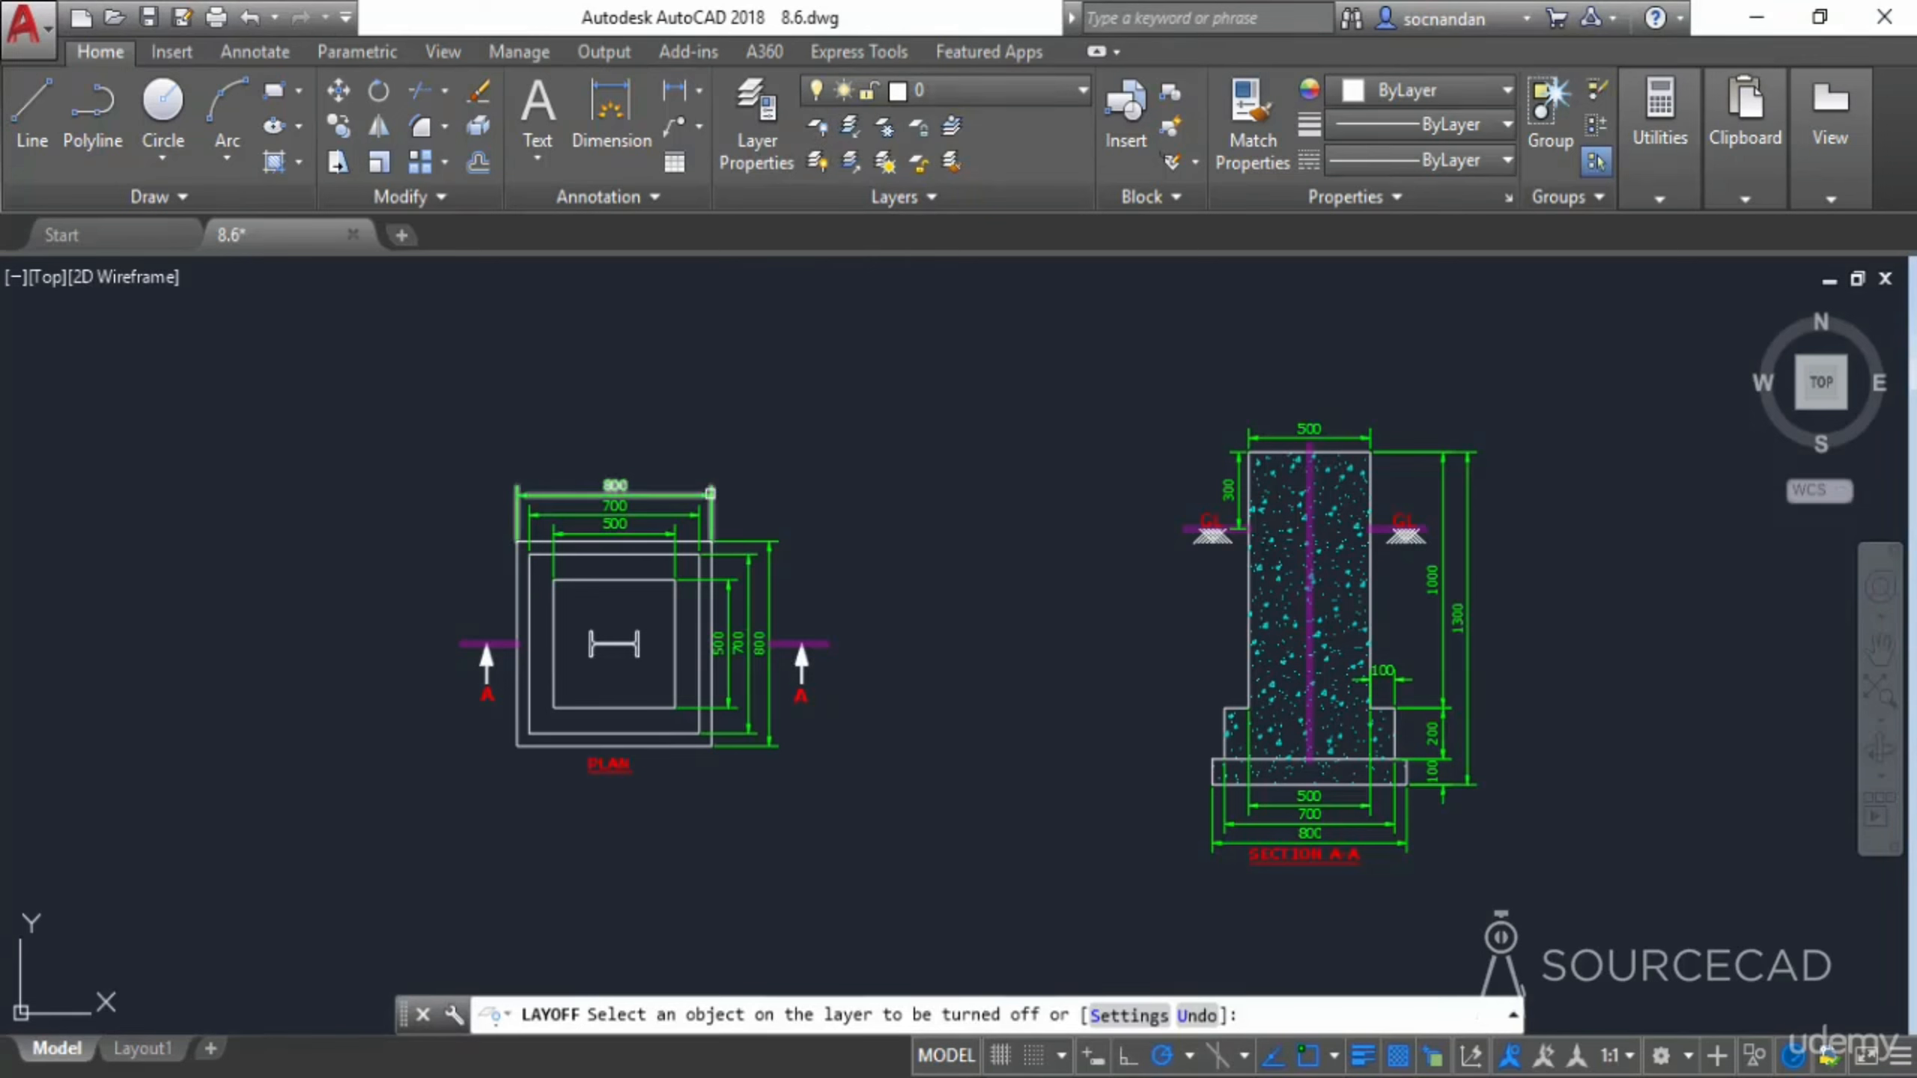
left_click(710, 493)
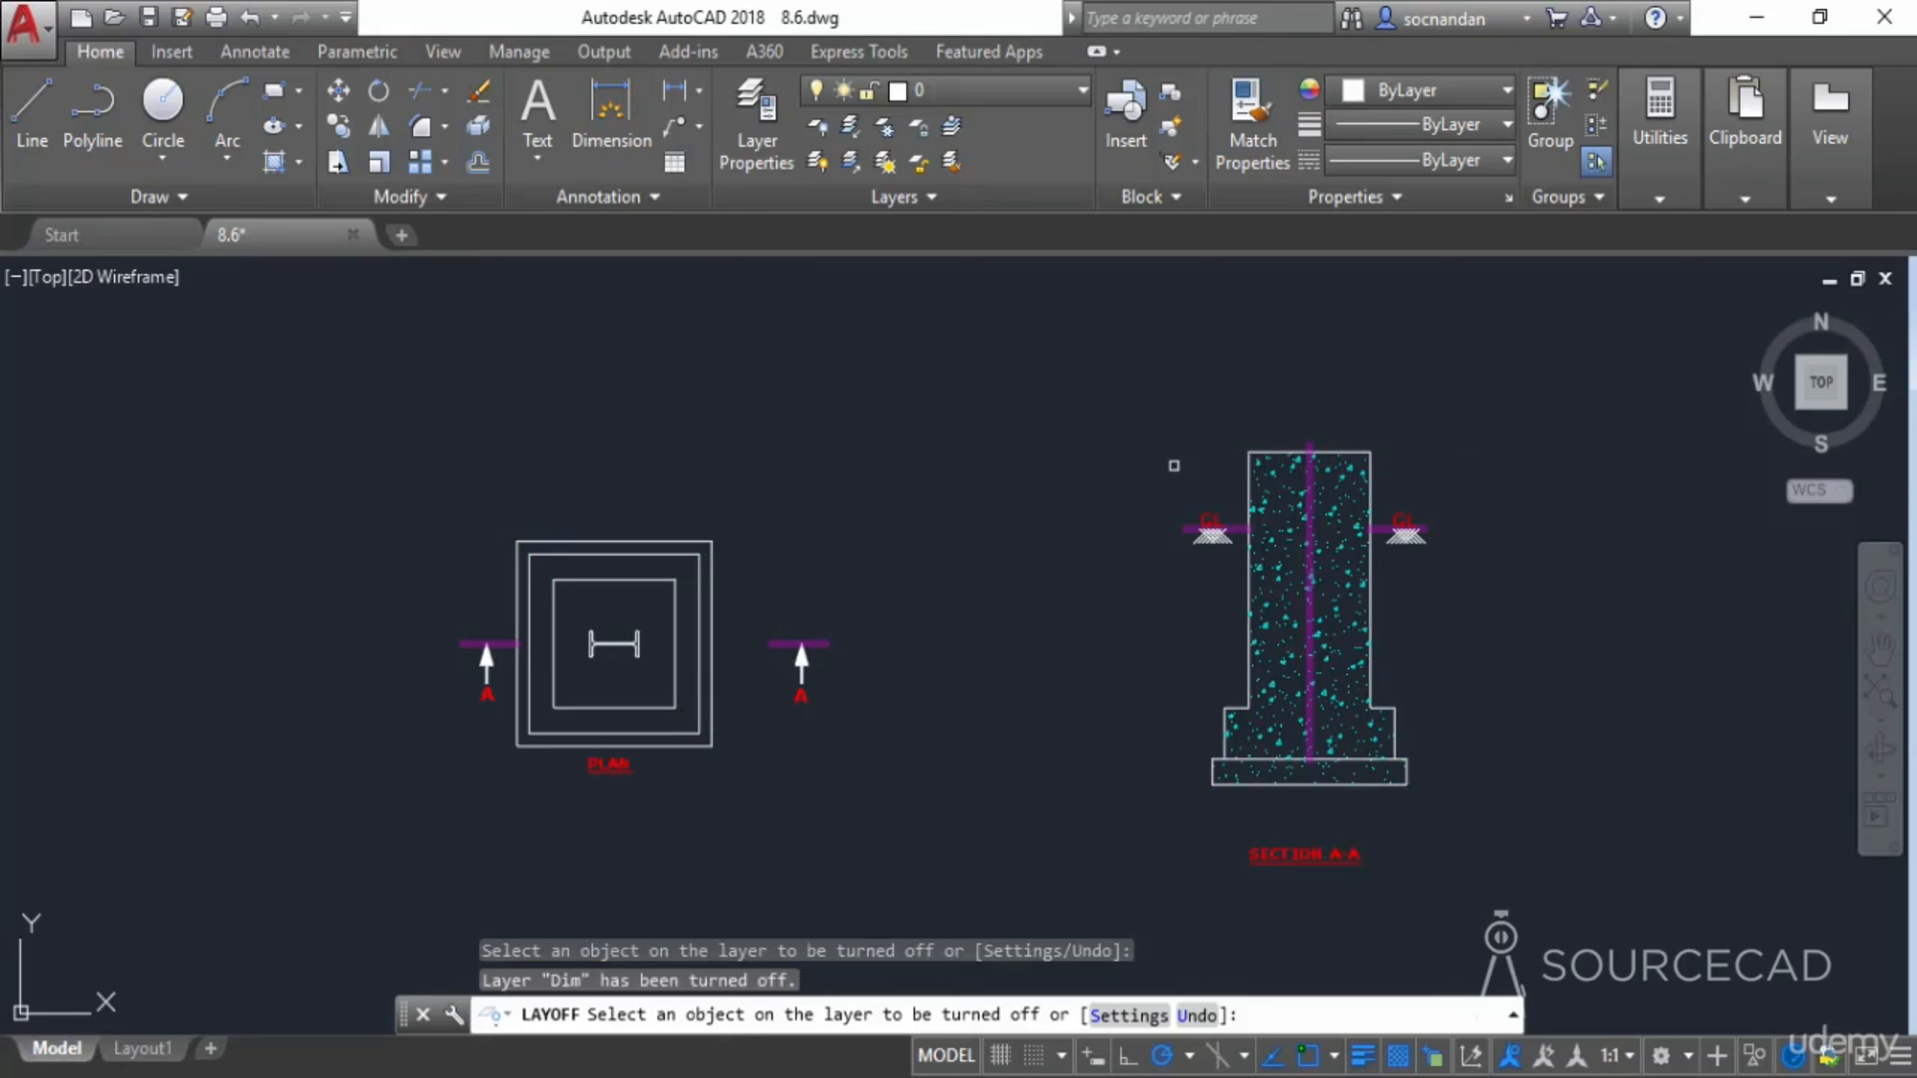
left_click(613, 768)
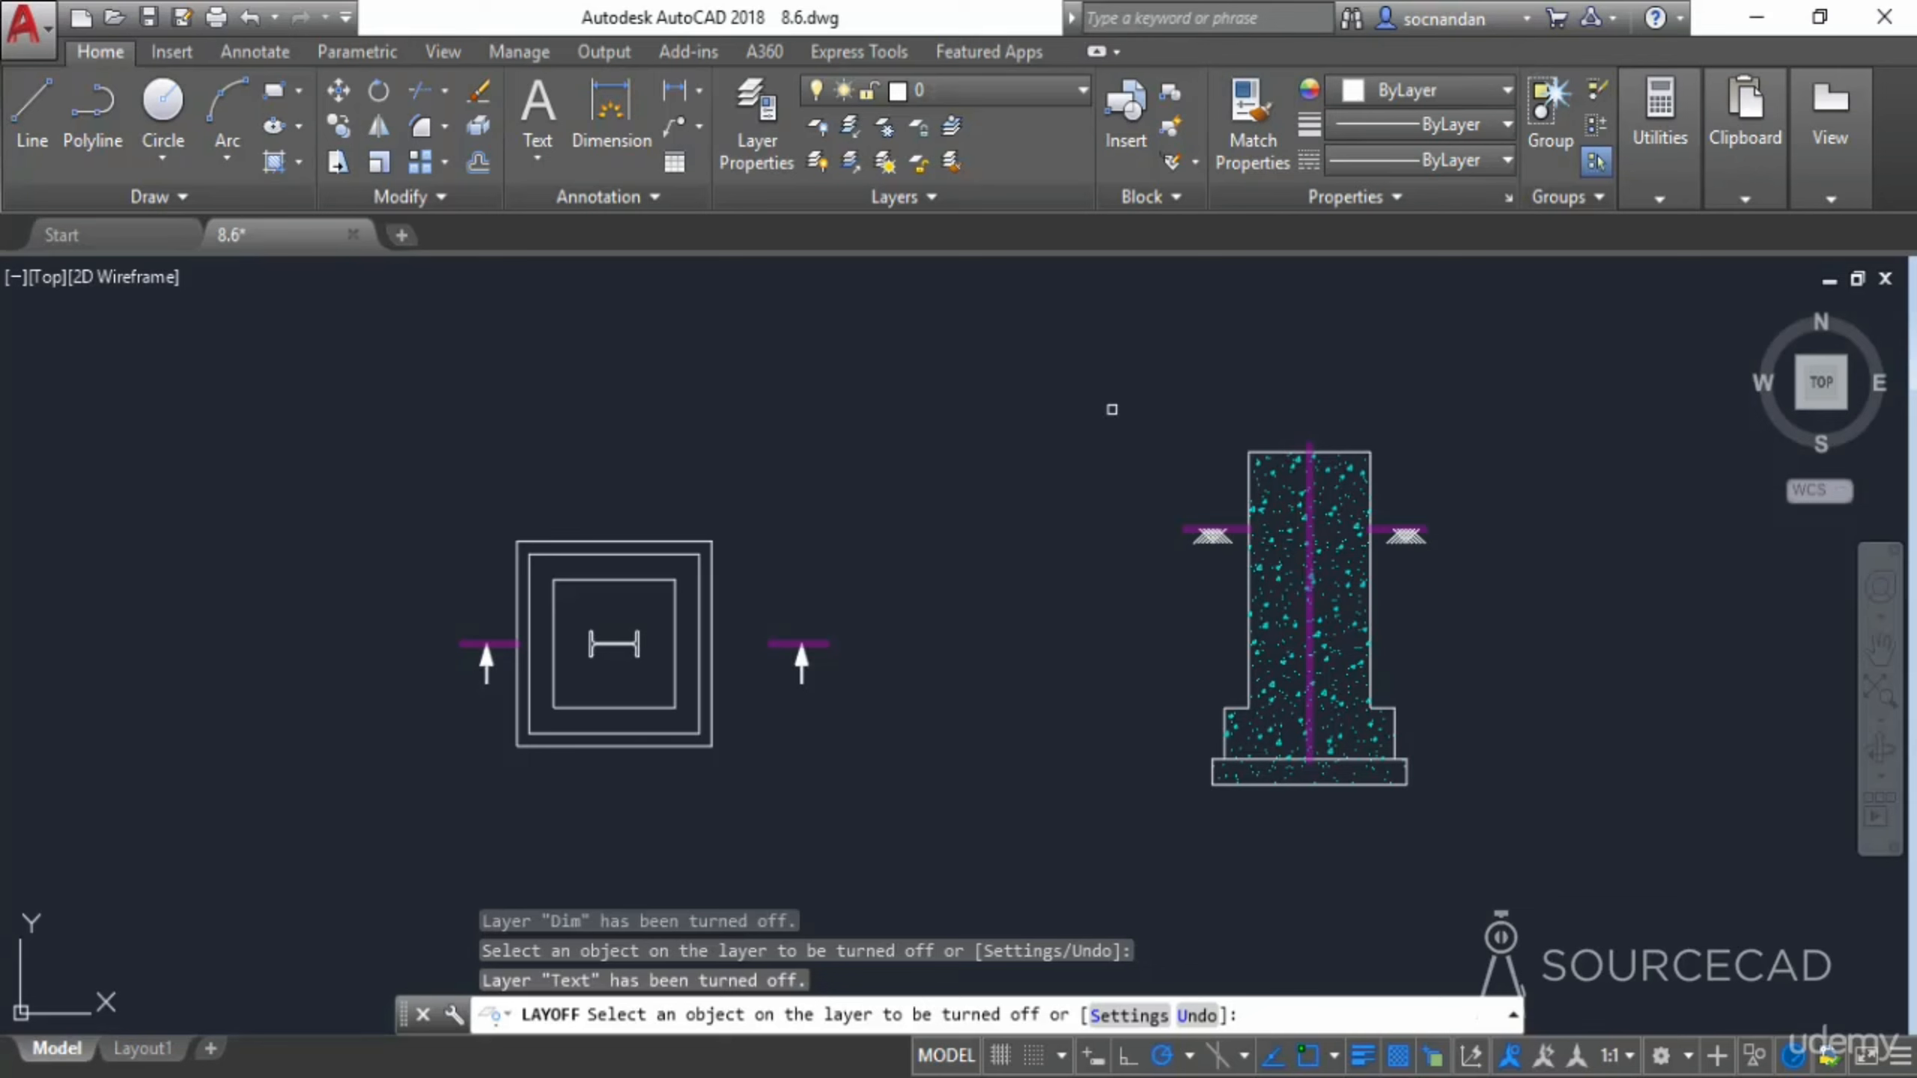
key("Return")
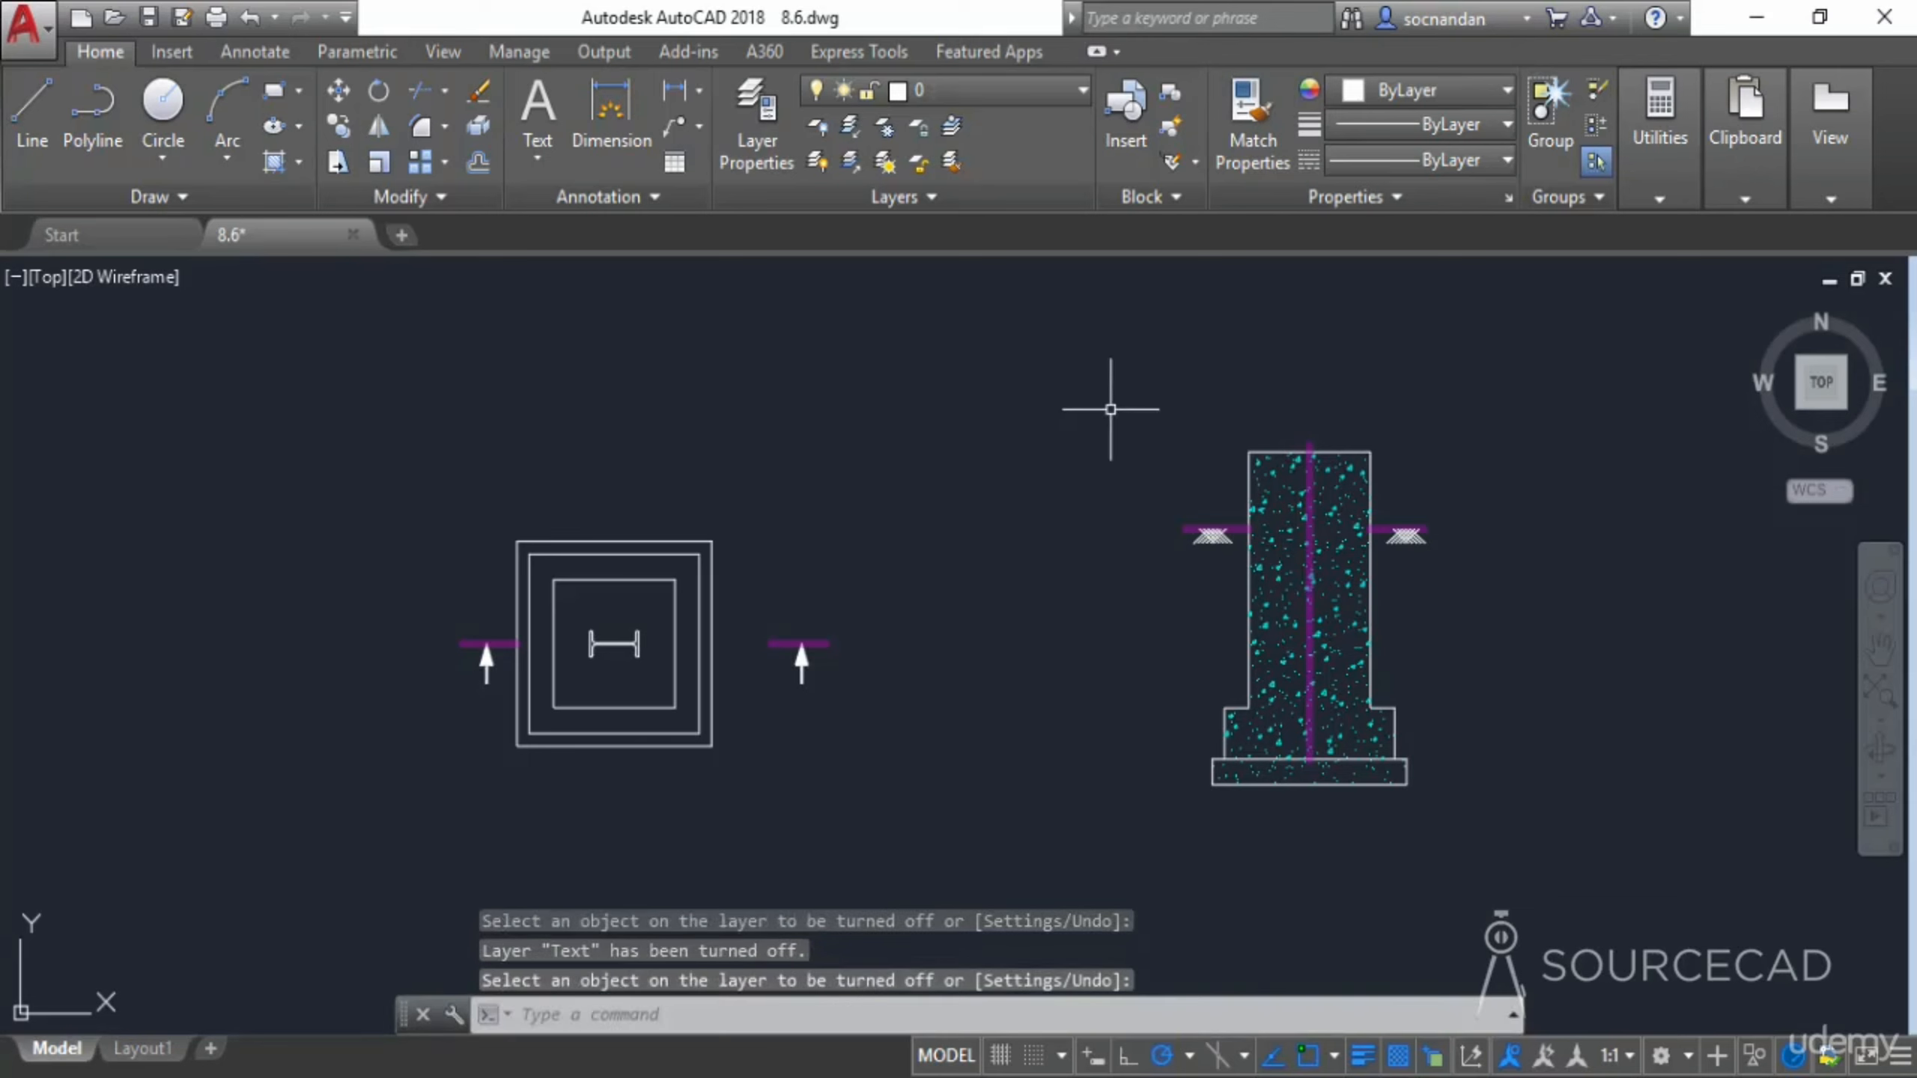
left_click(819, 160)
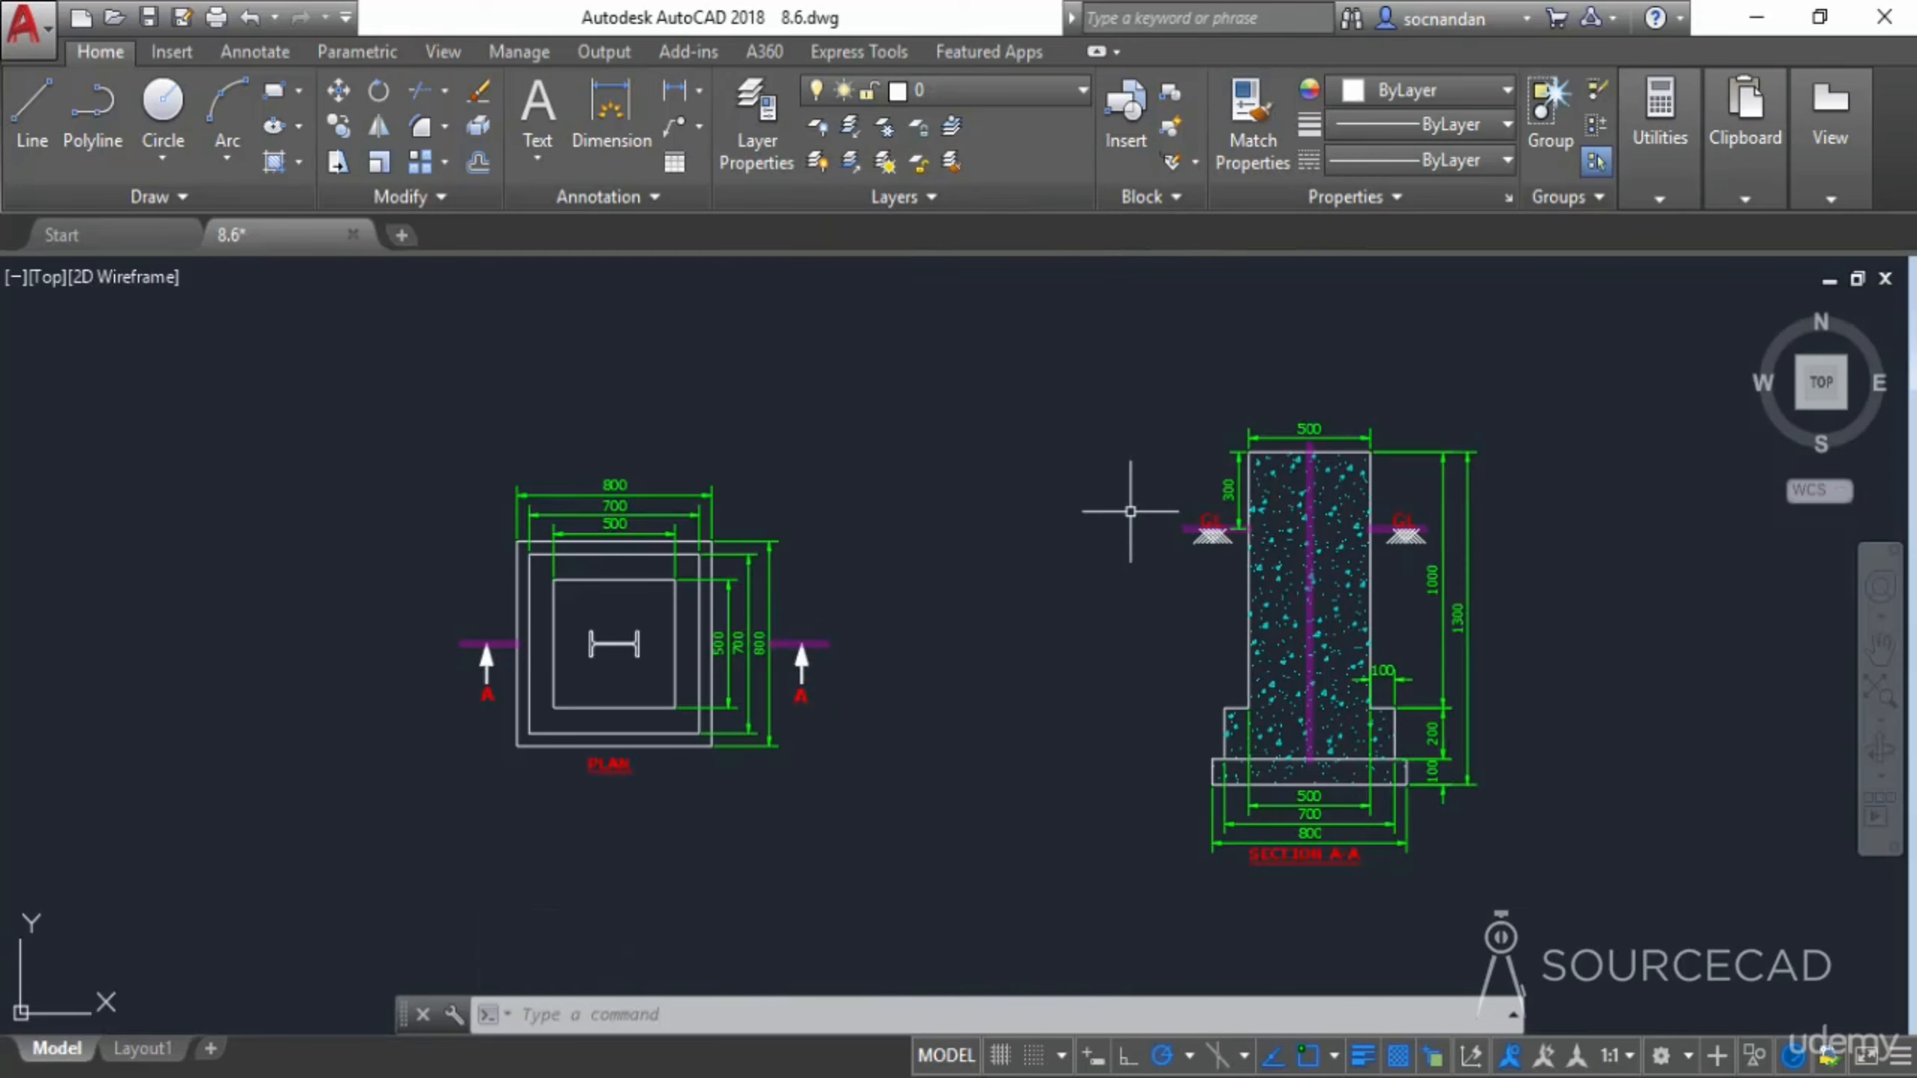
Isolate the layers of the plan's inner square and its upper 800 dimension, and restore the hidden layers with Unisolate
left_click(850, 126)
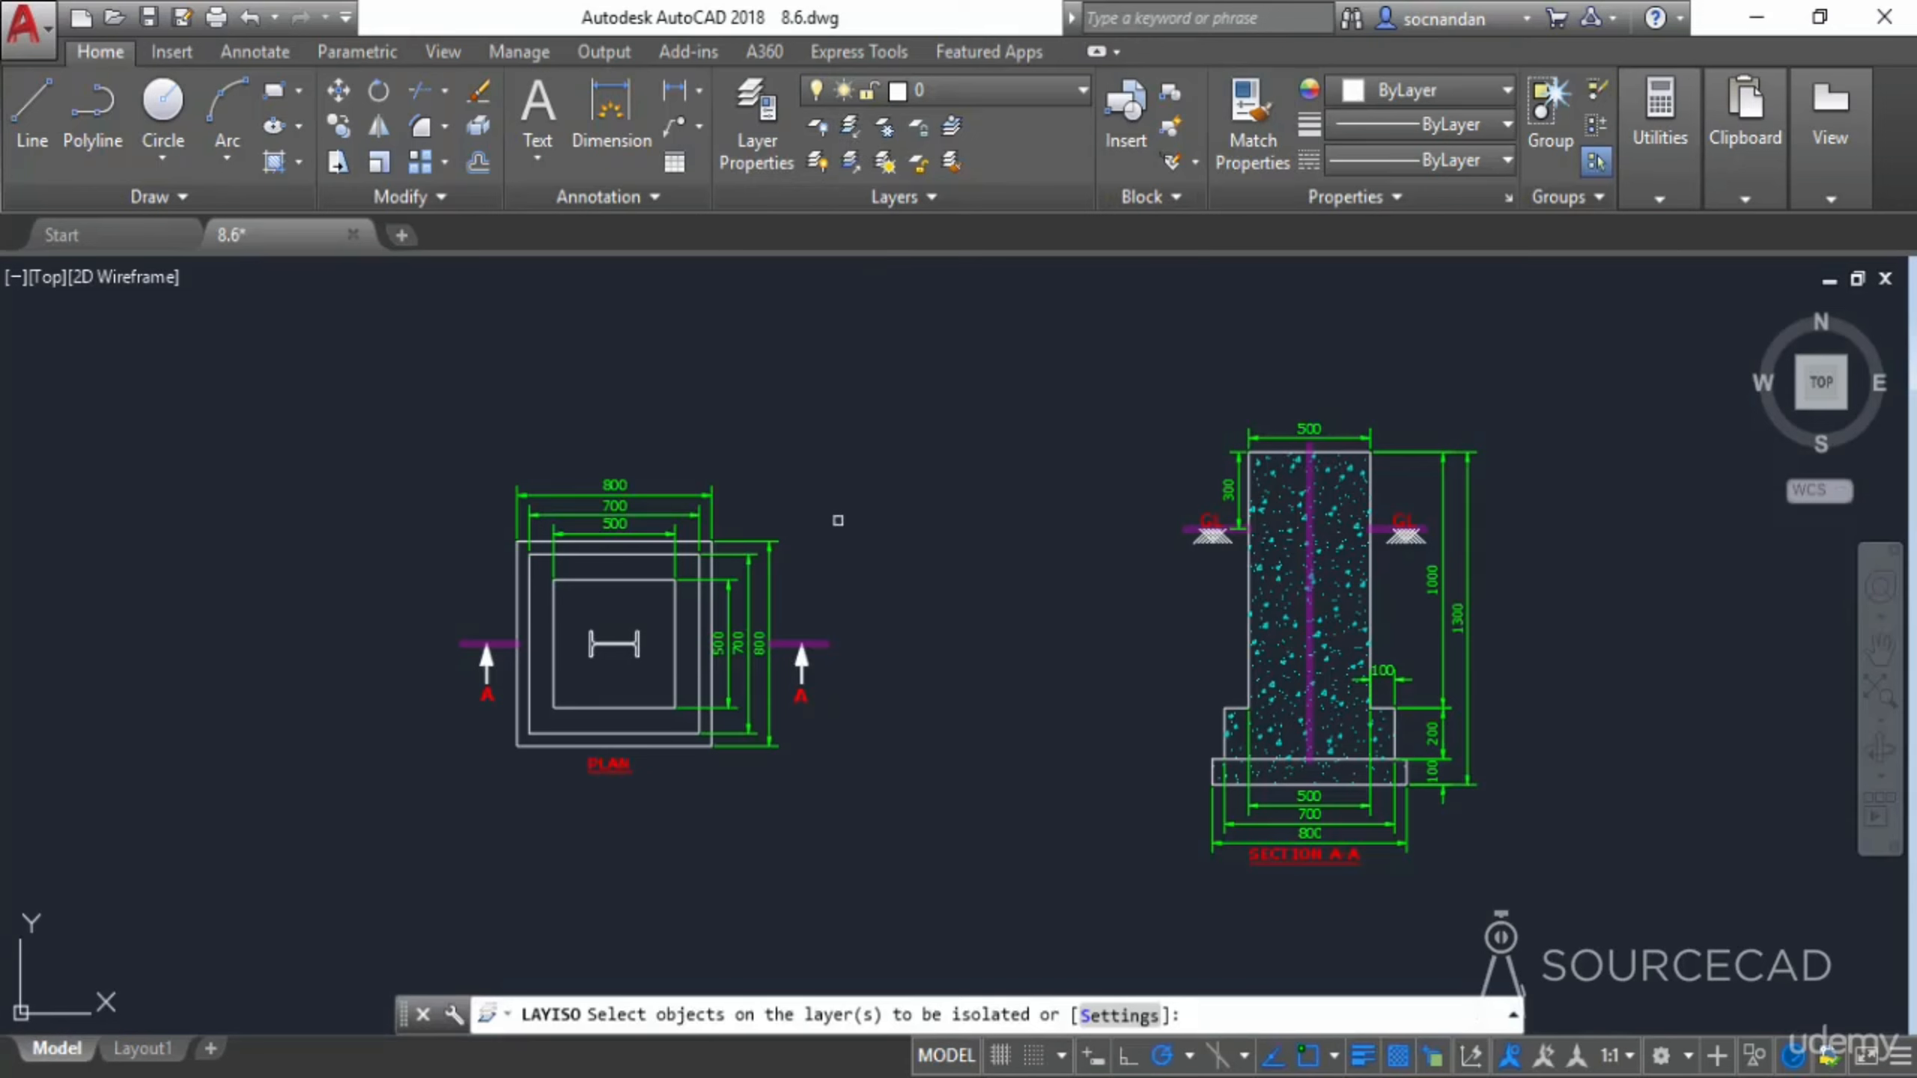
left_click(676, 607)
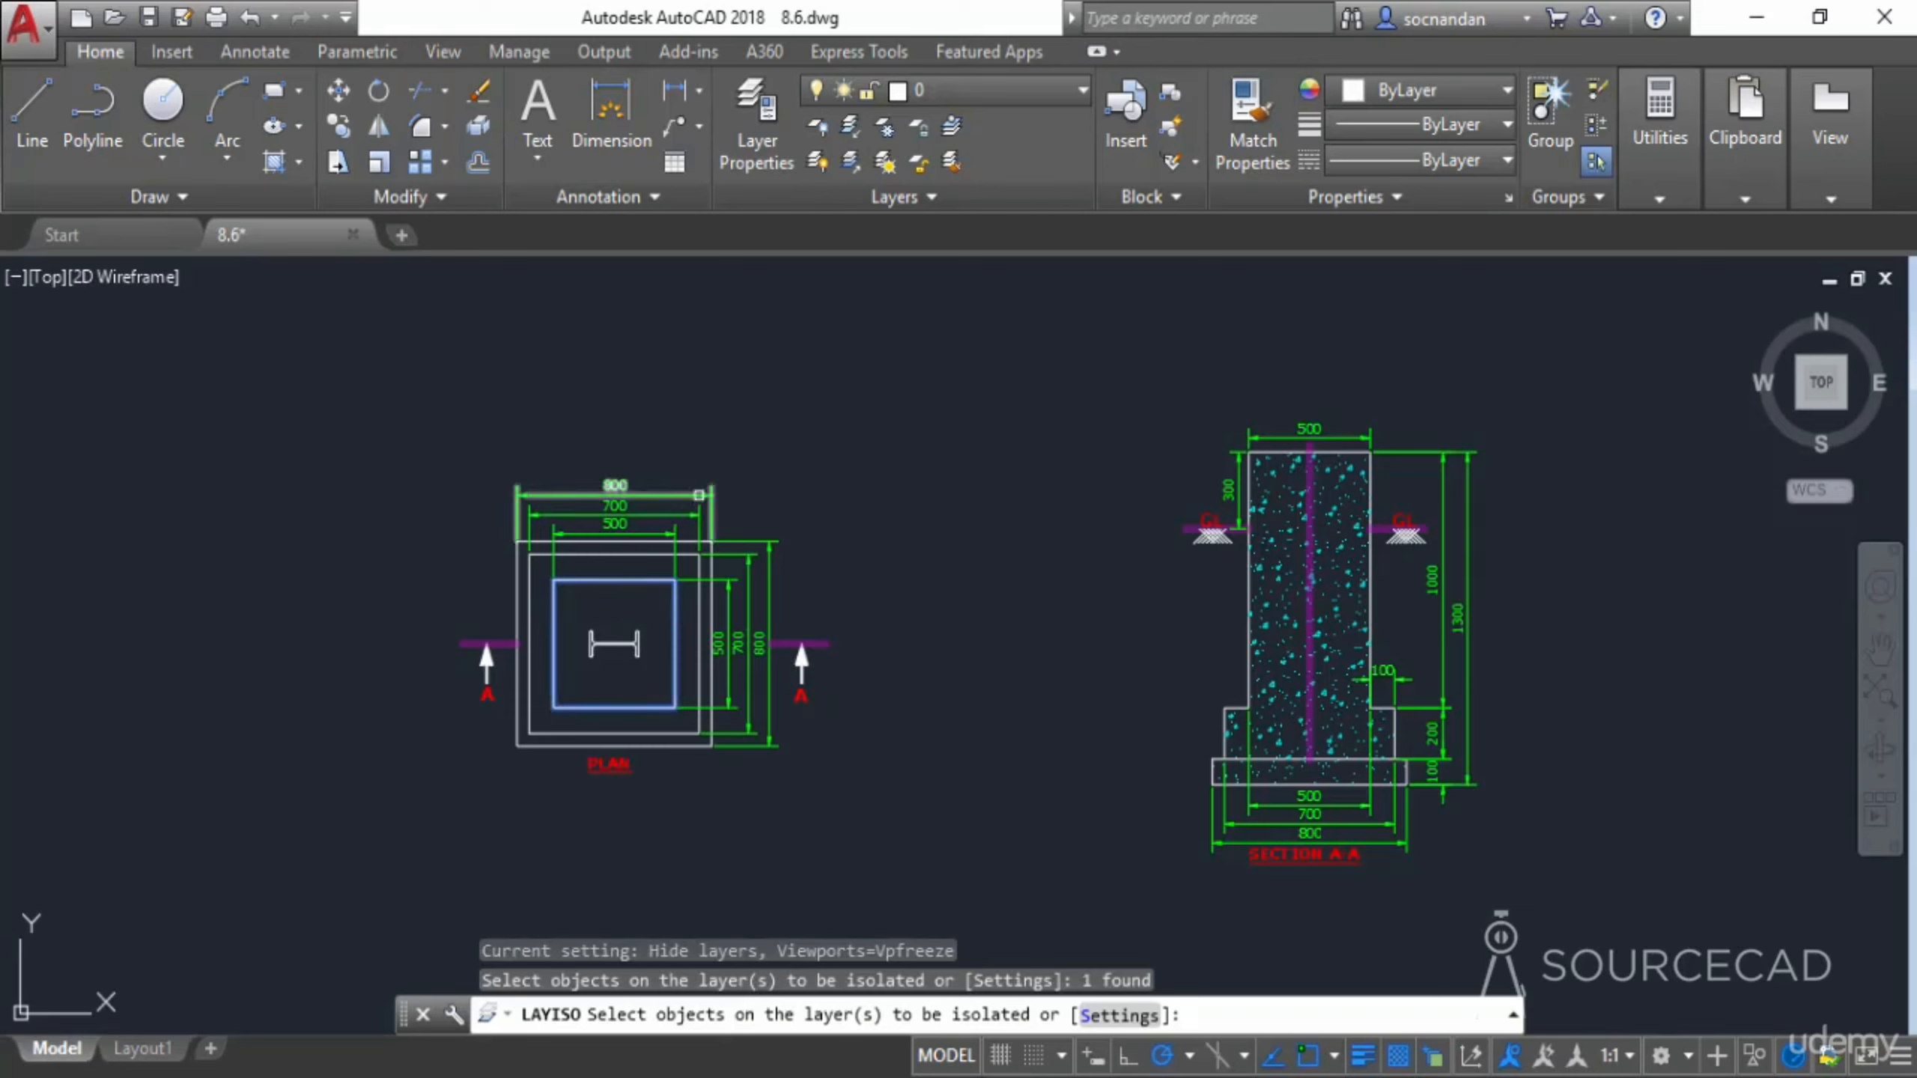
left_click(701, 496)
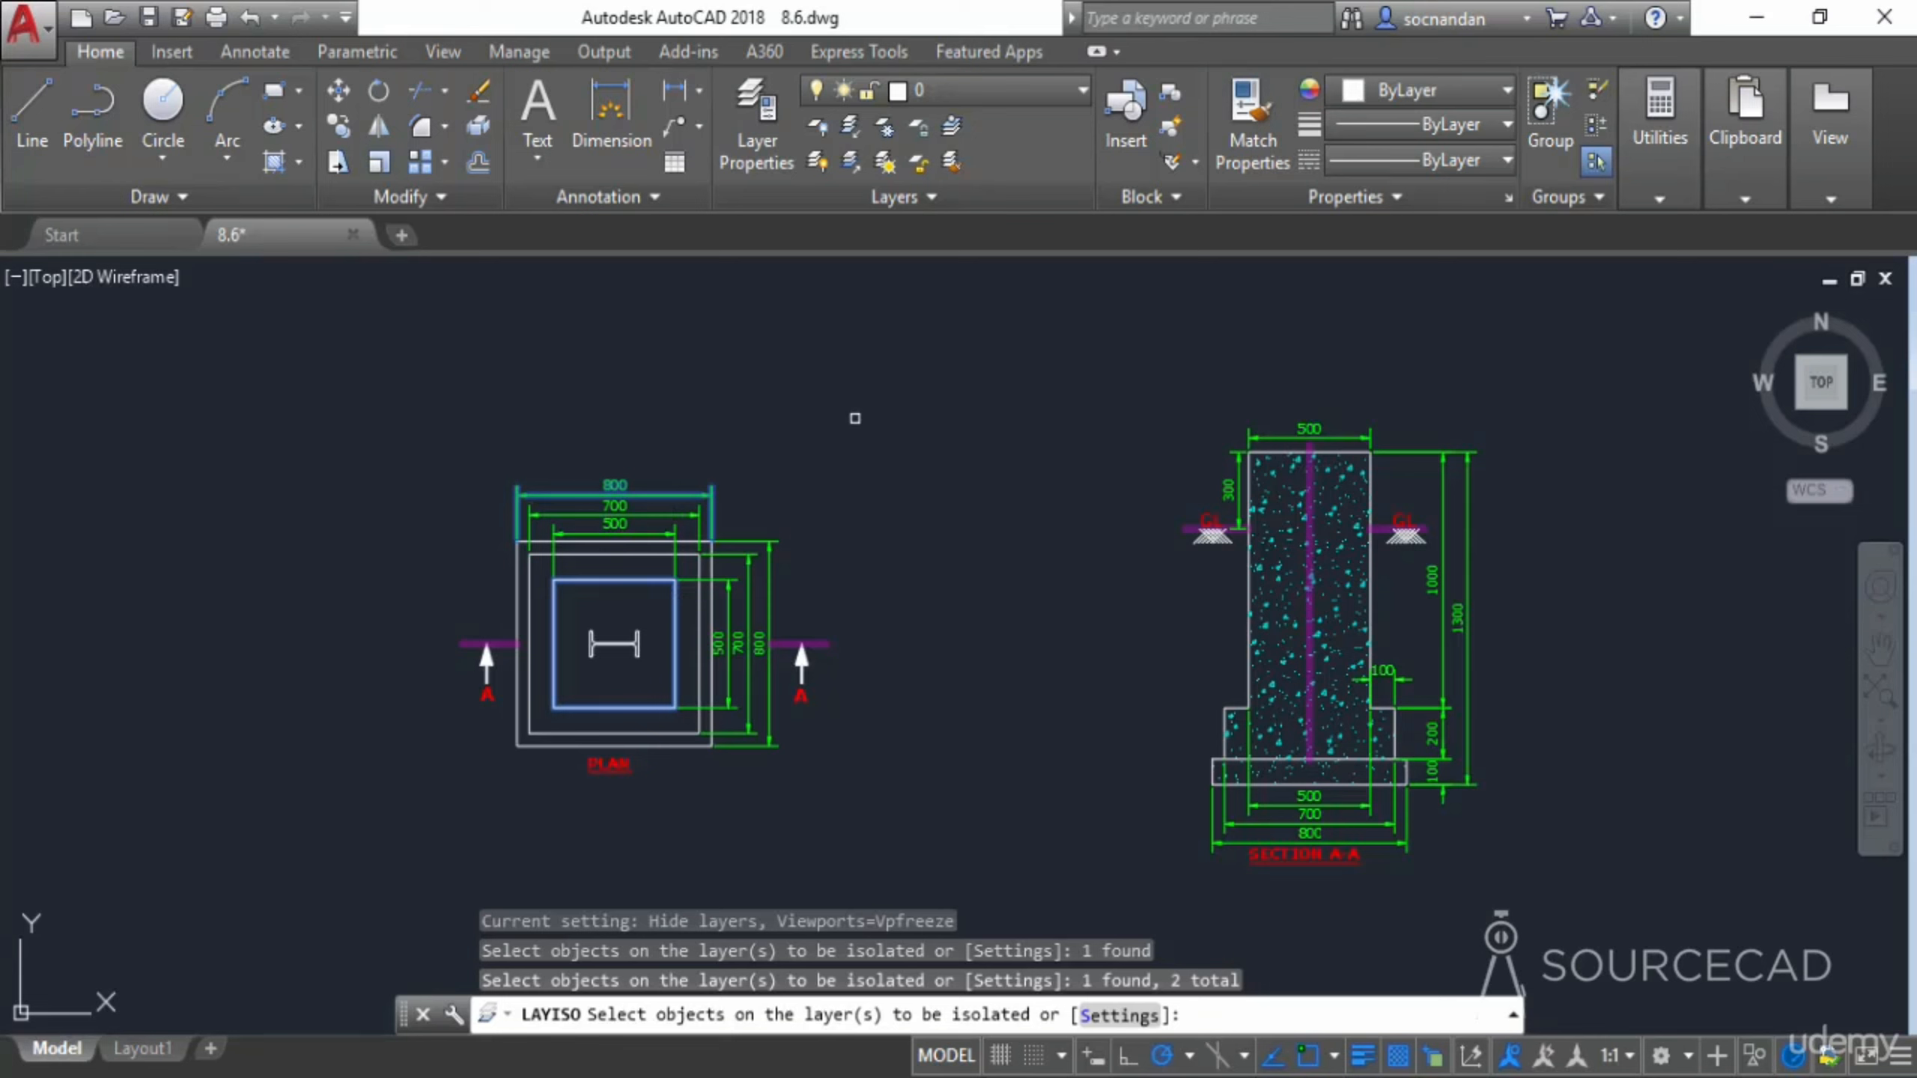
key("Return")
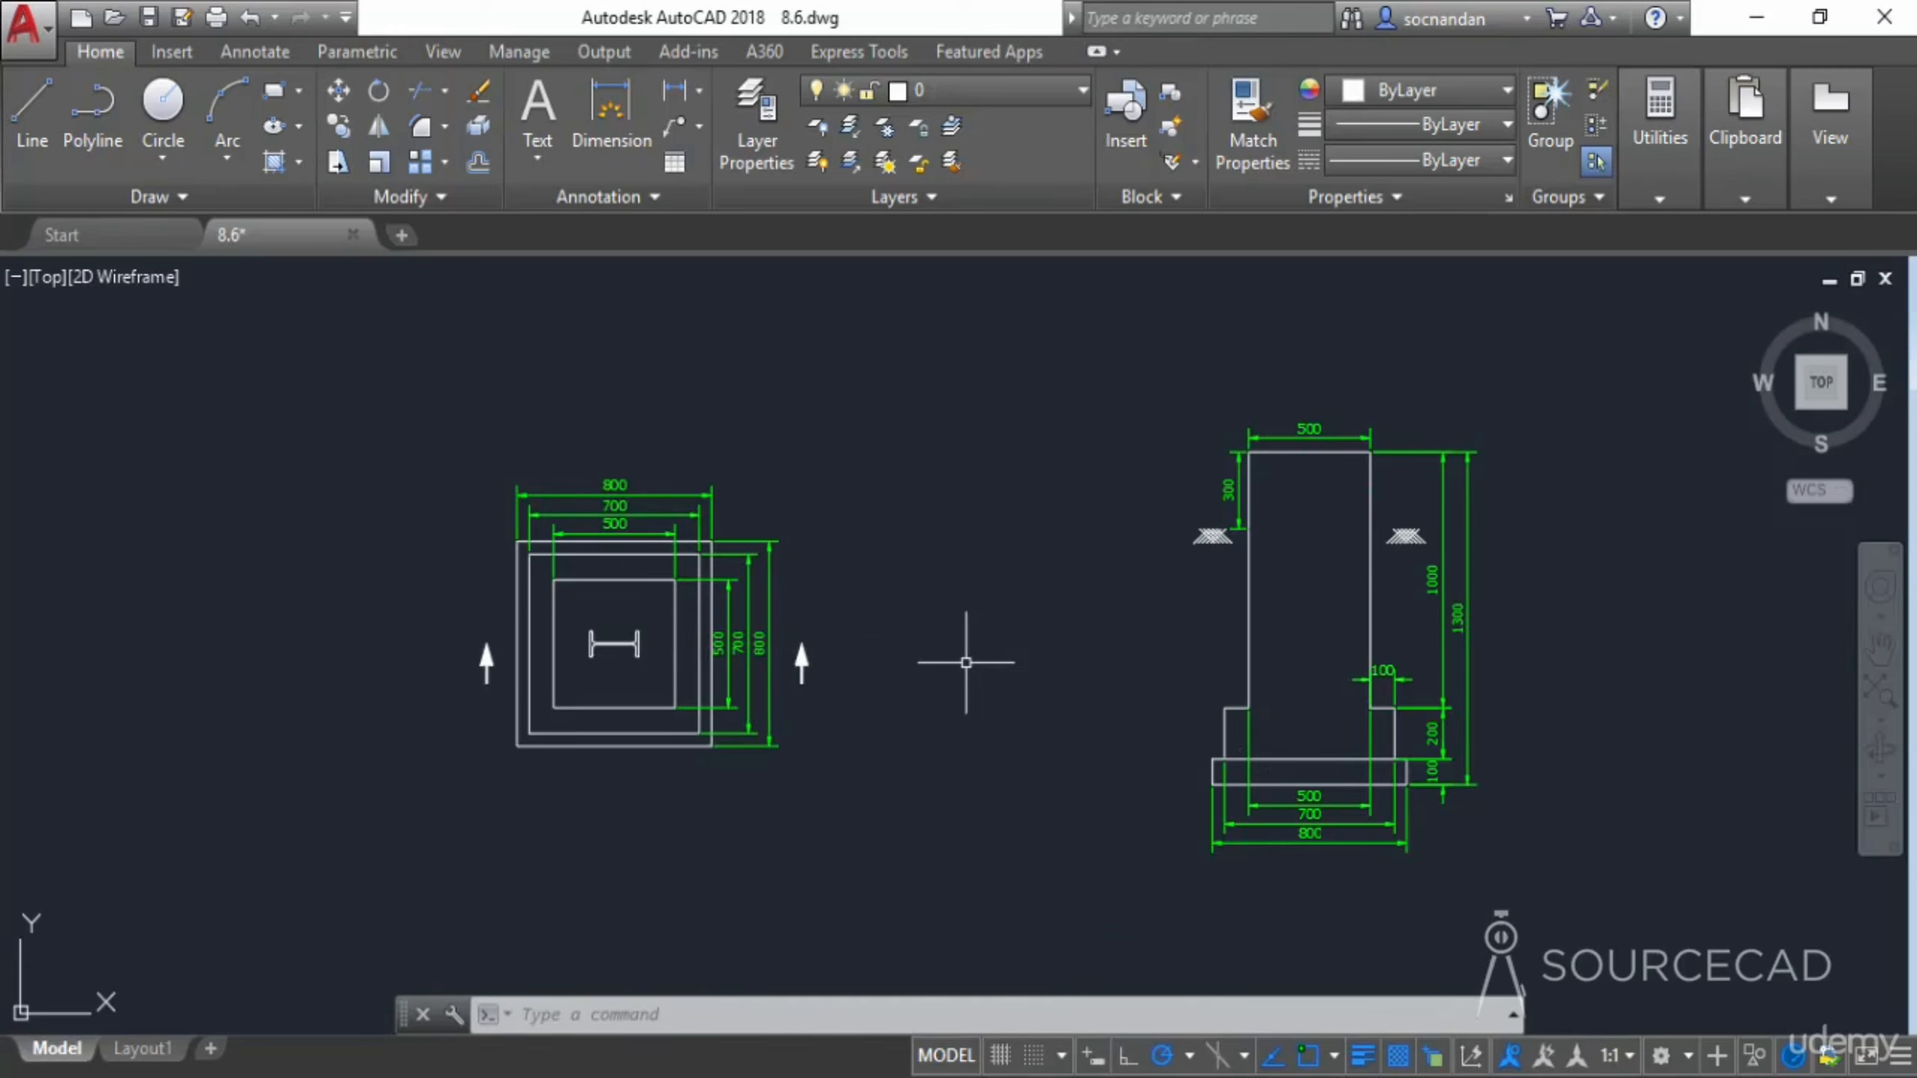
left_click(850, 166)
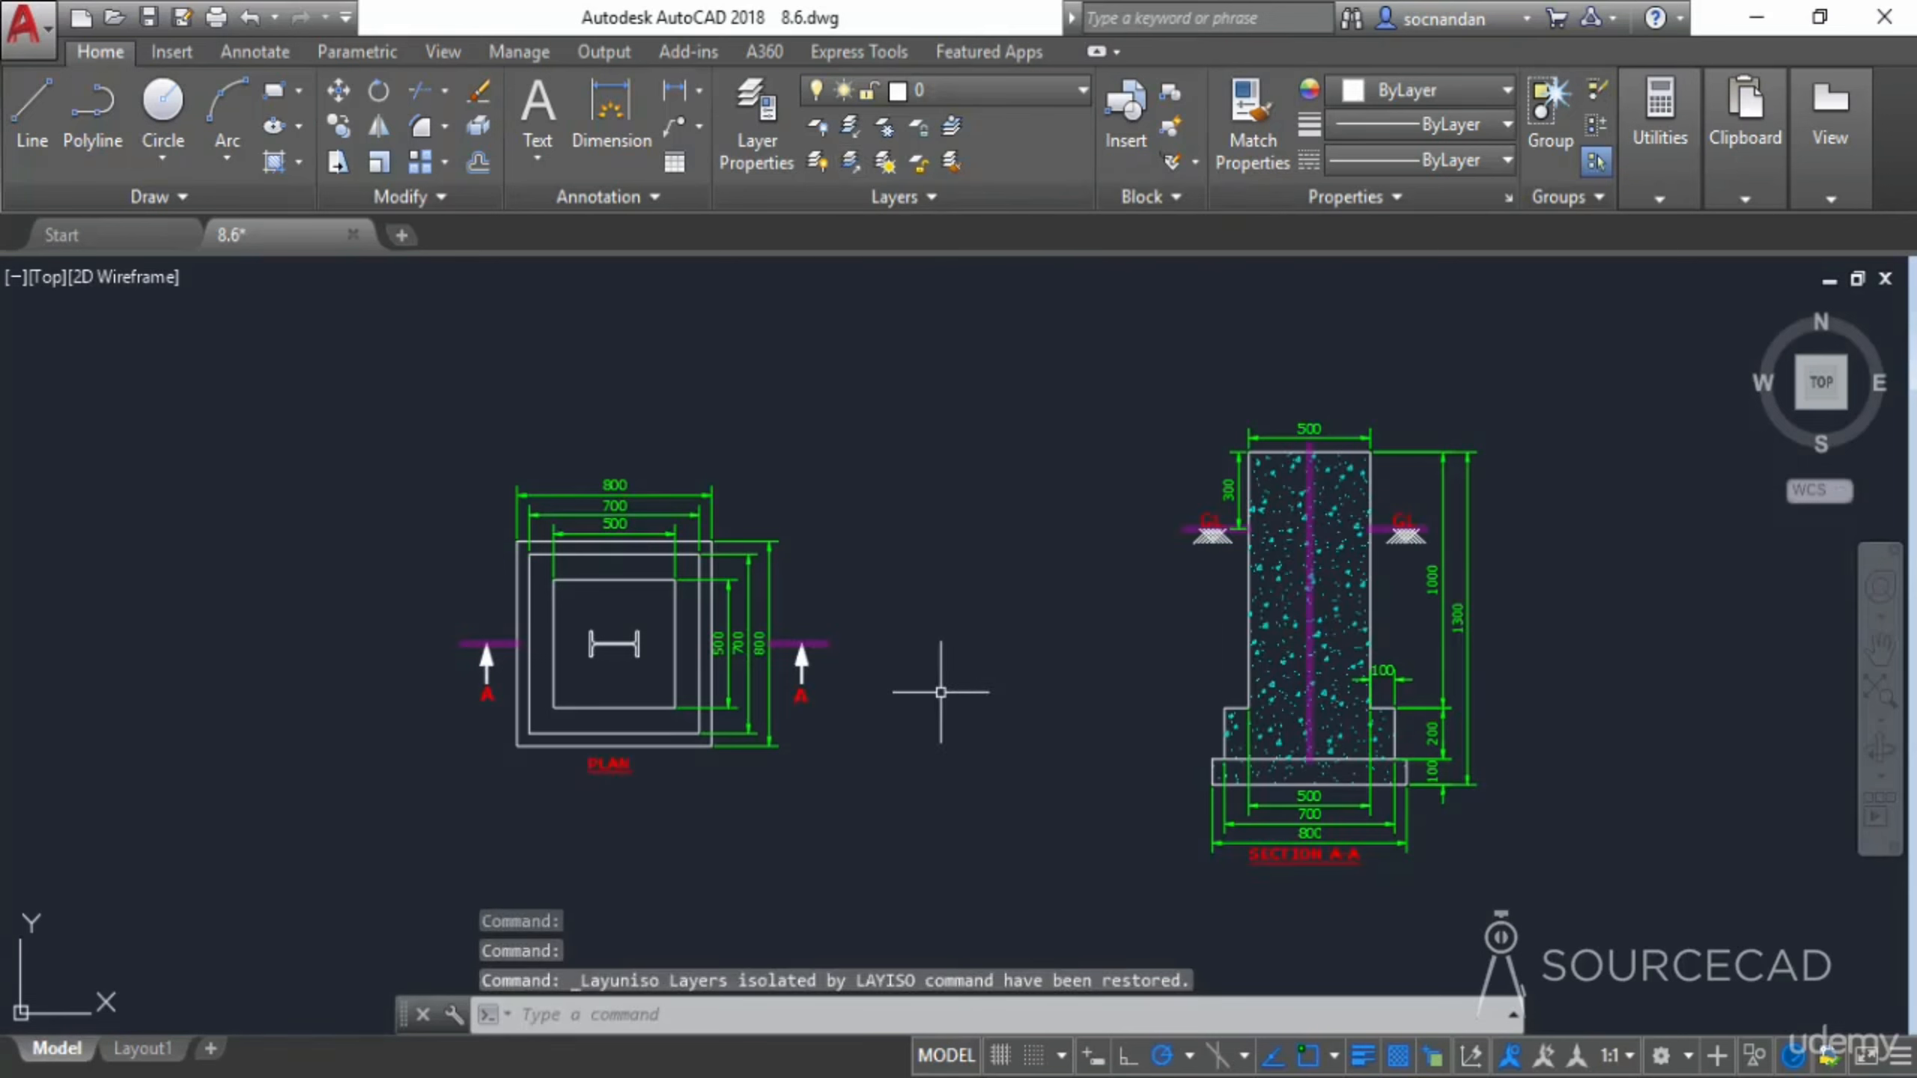
Freeze the Dim and Cline layers by picking a plan dimension and a section line, and thaw all layers
left_click(888, 127)
left_click(762, 538)
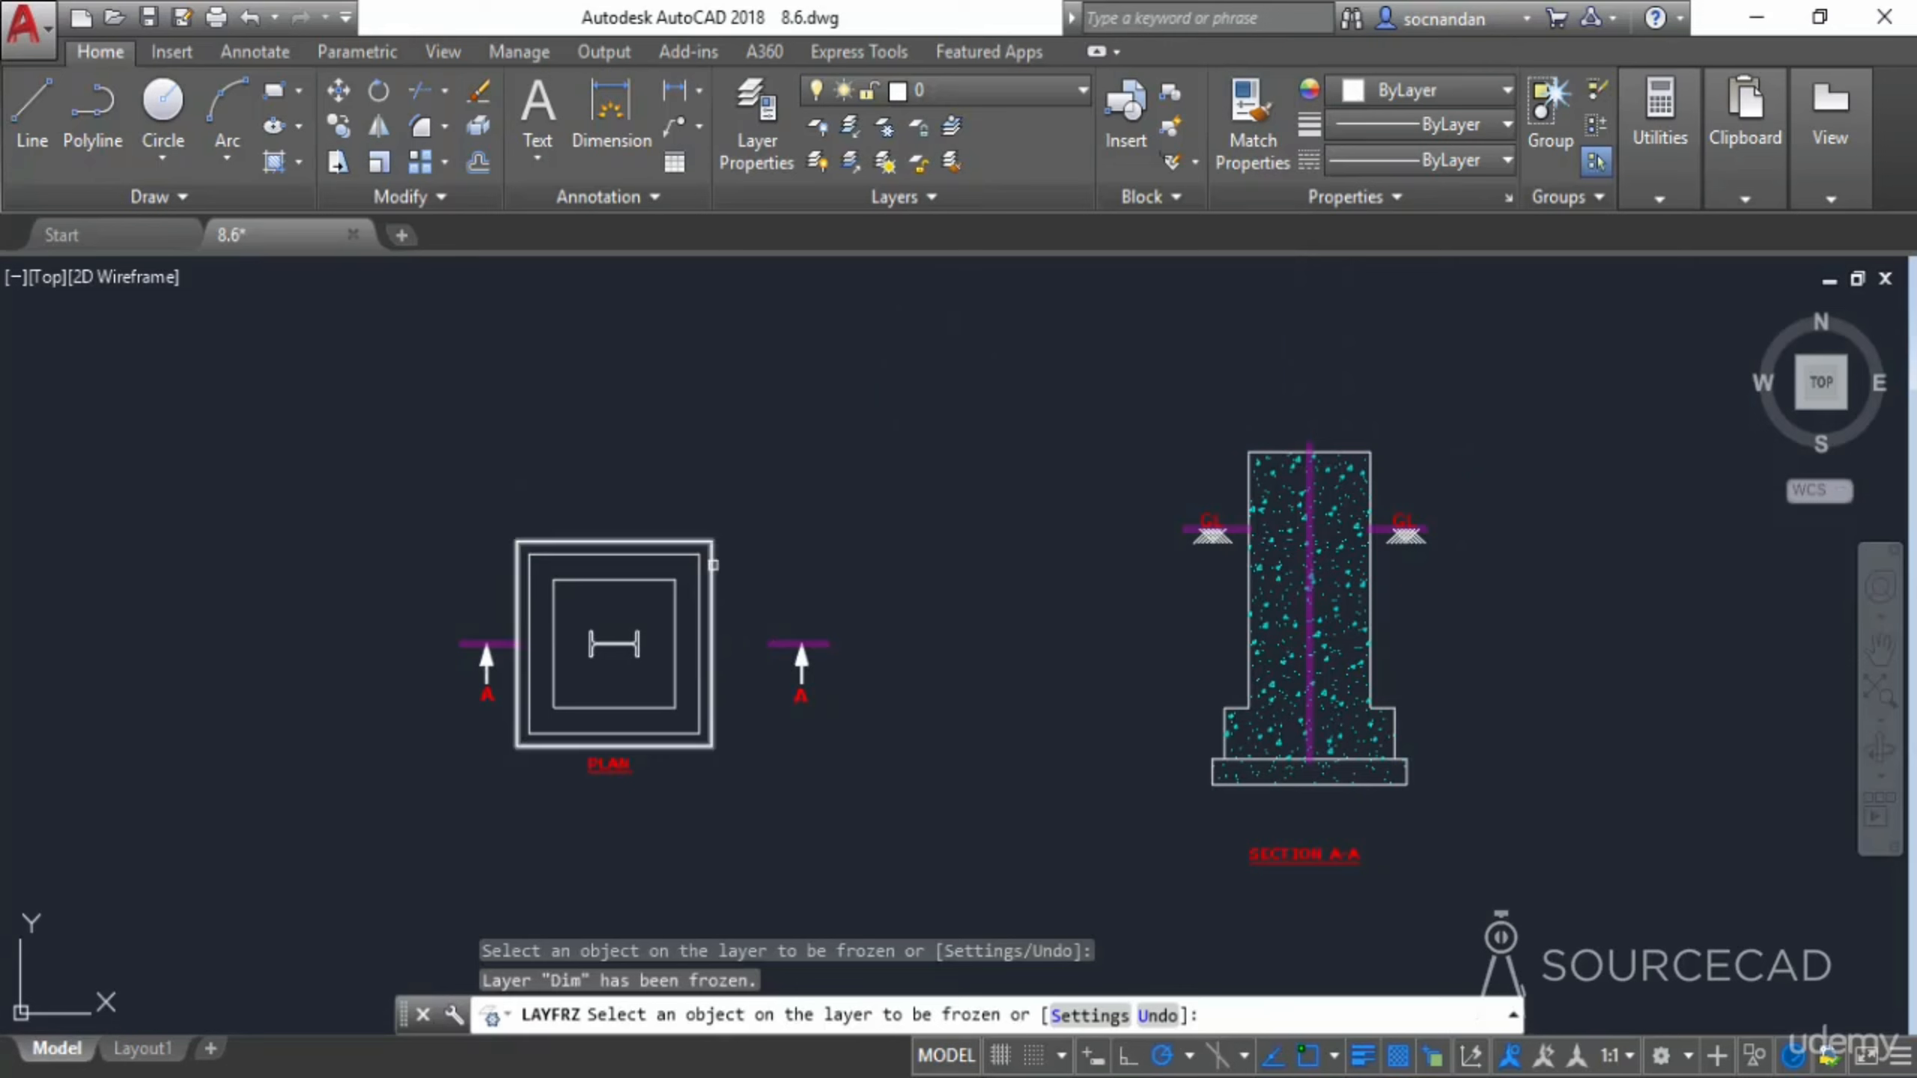
left_click(784, 644)
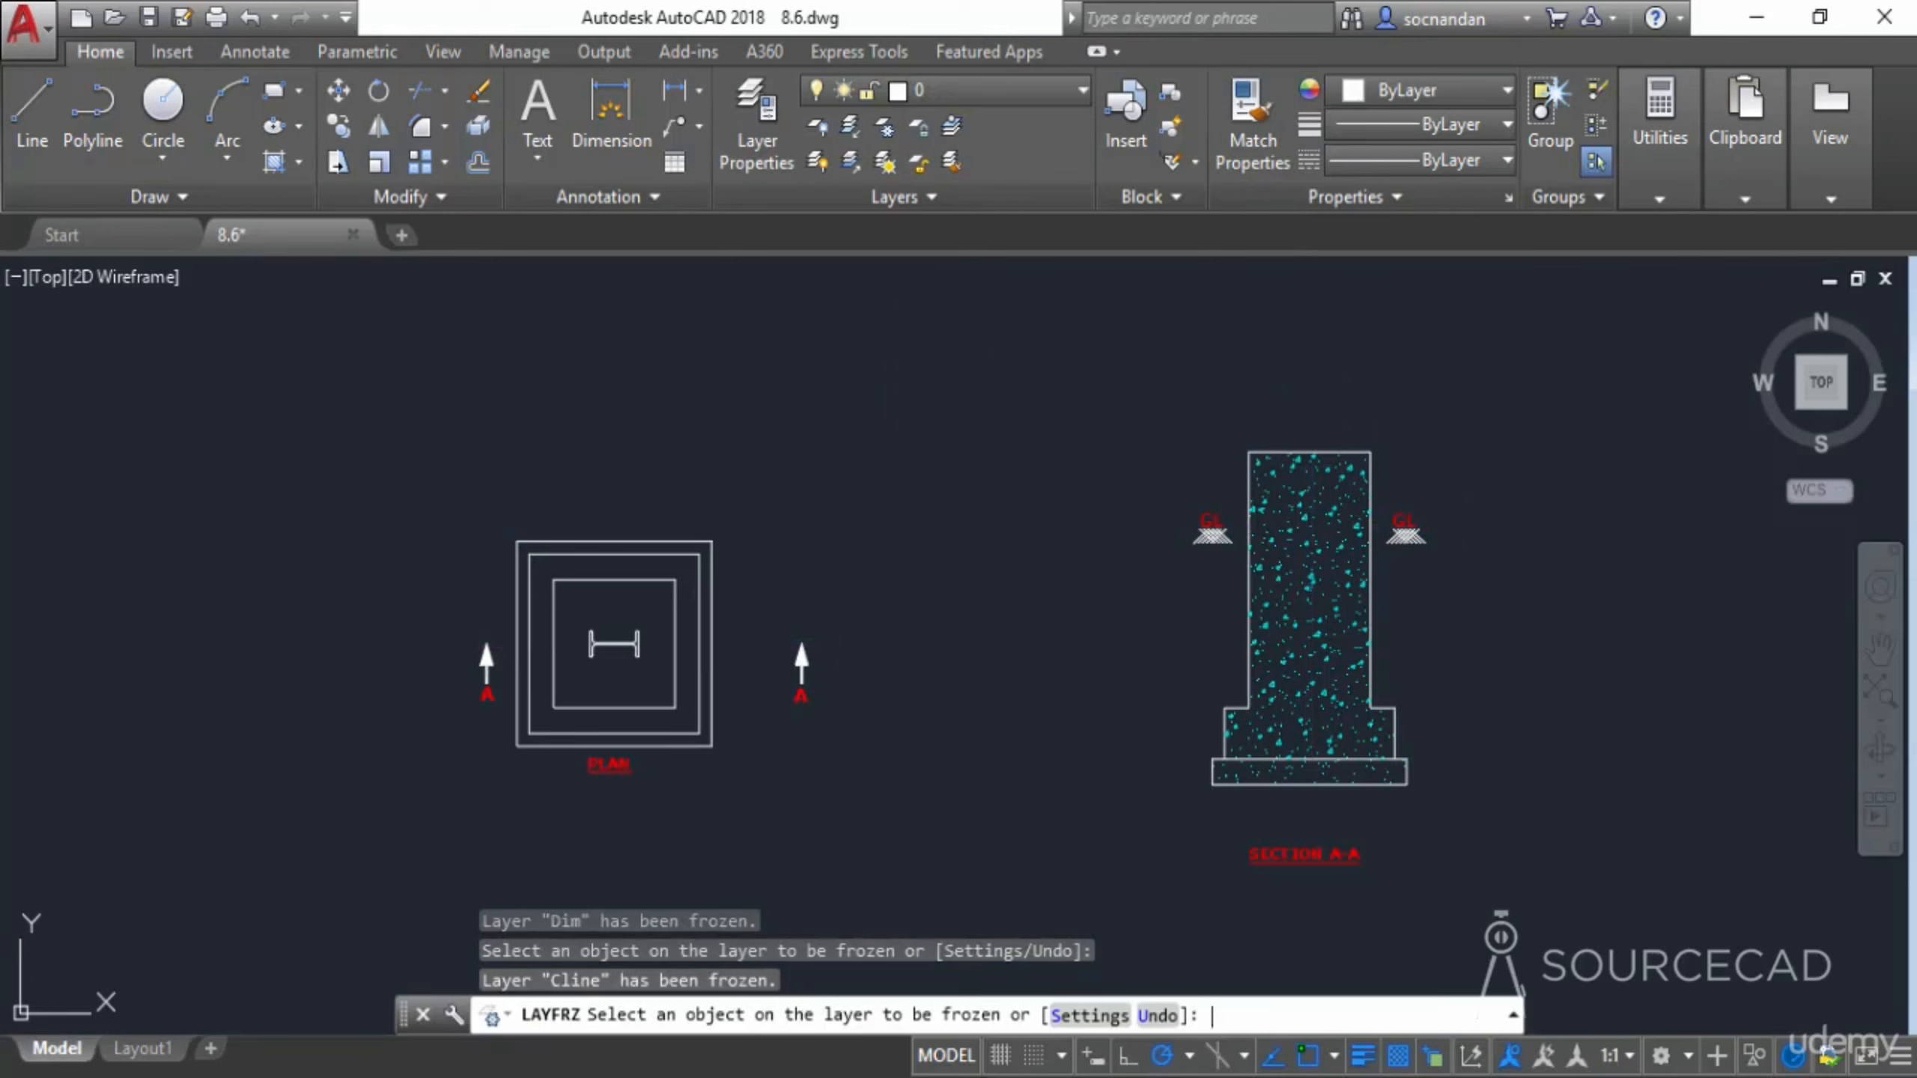
key("Return")
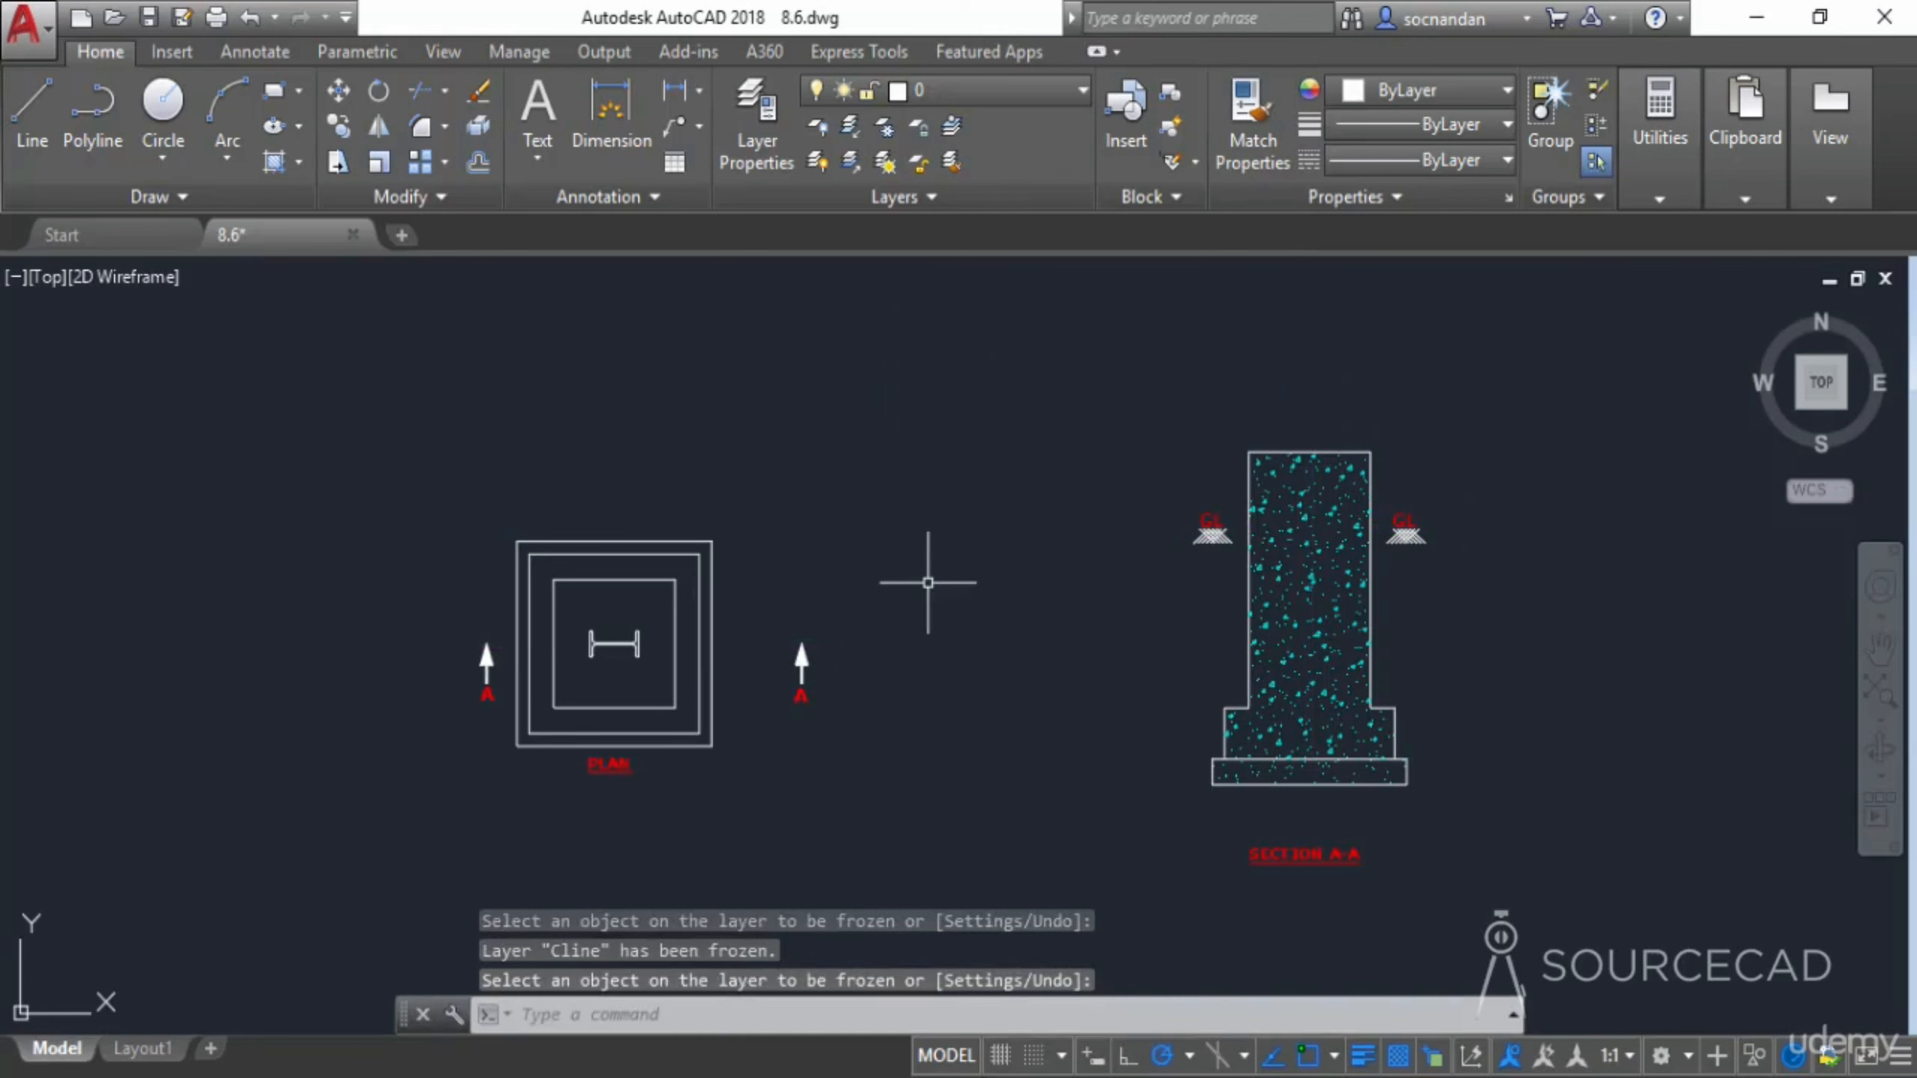
left_click(890, 168)
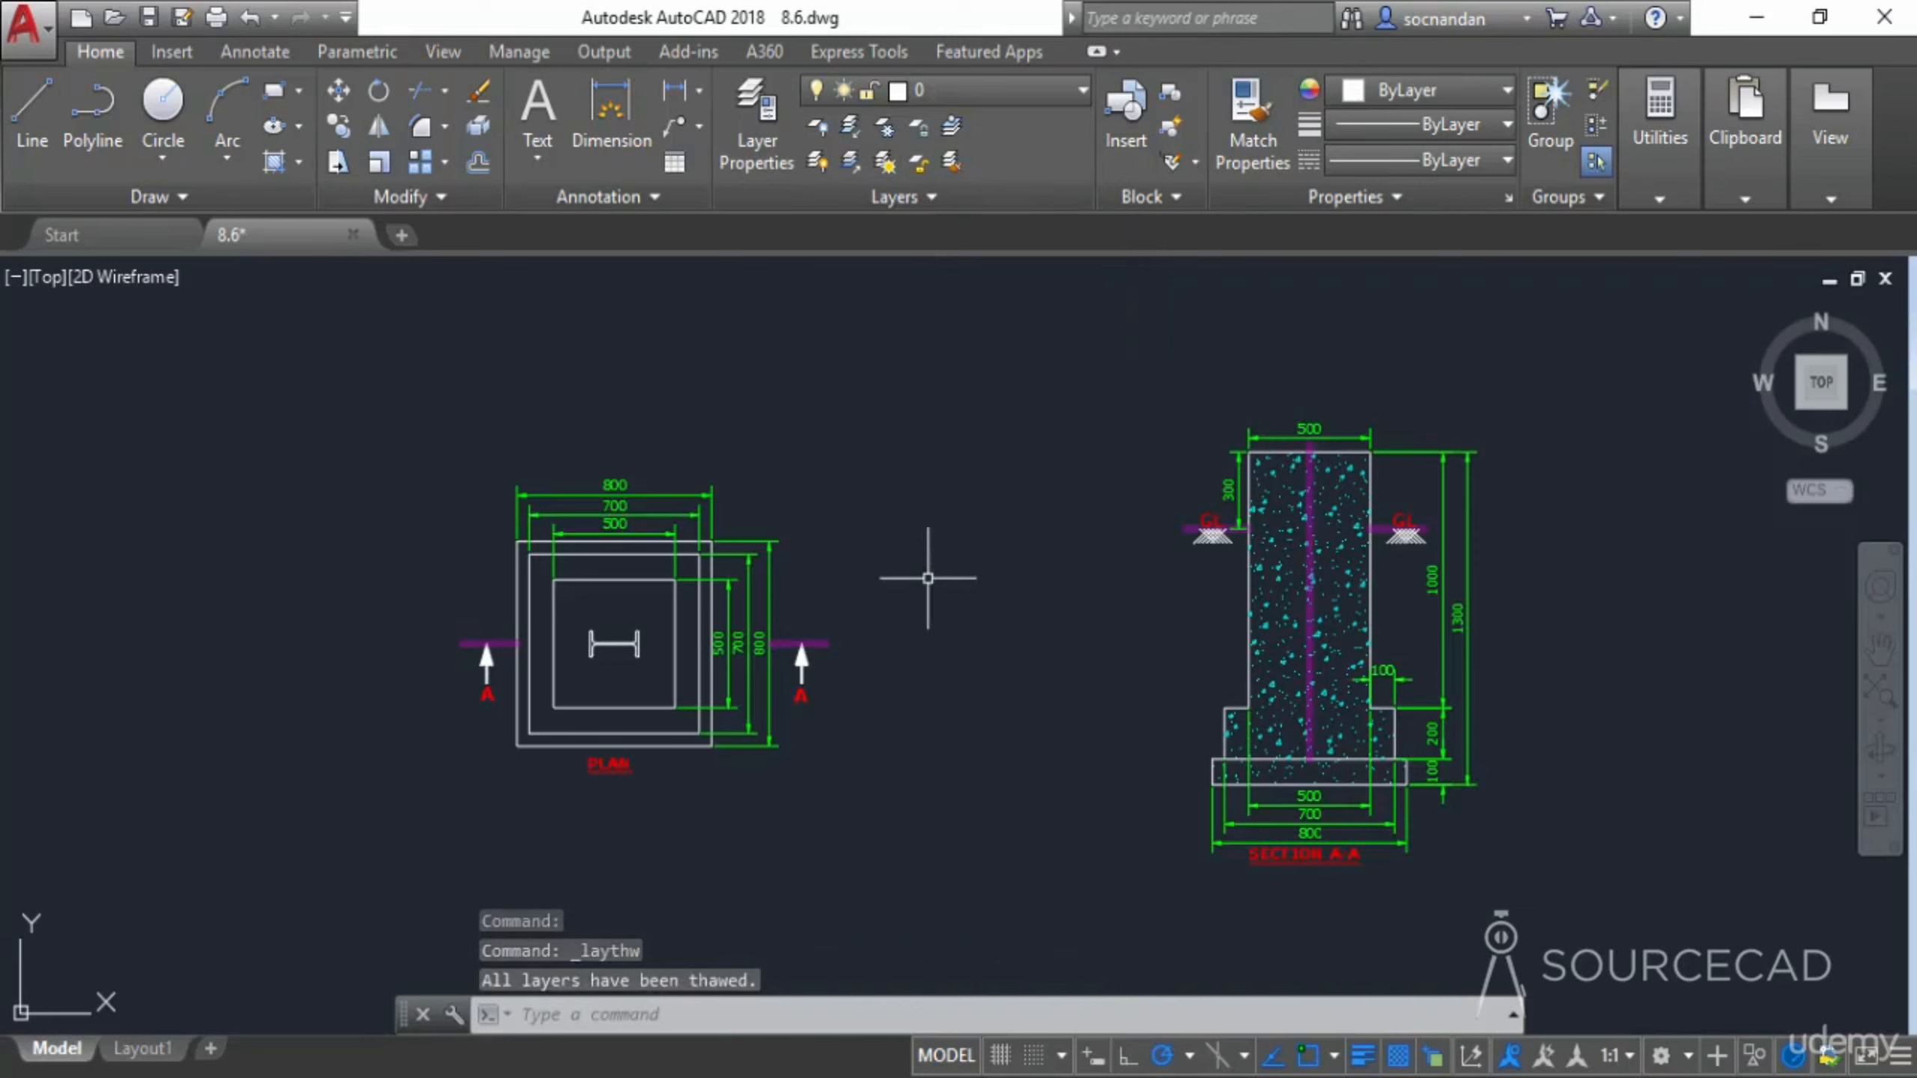
Lock the Dim and Cline layers by picking a dimension and a section line of the plan
left_click(914, 129)
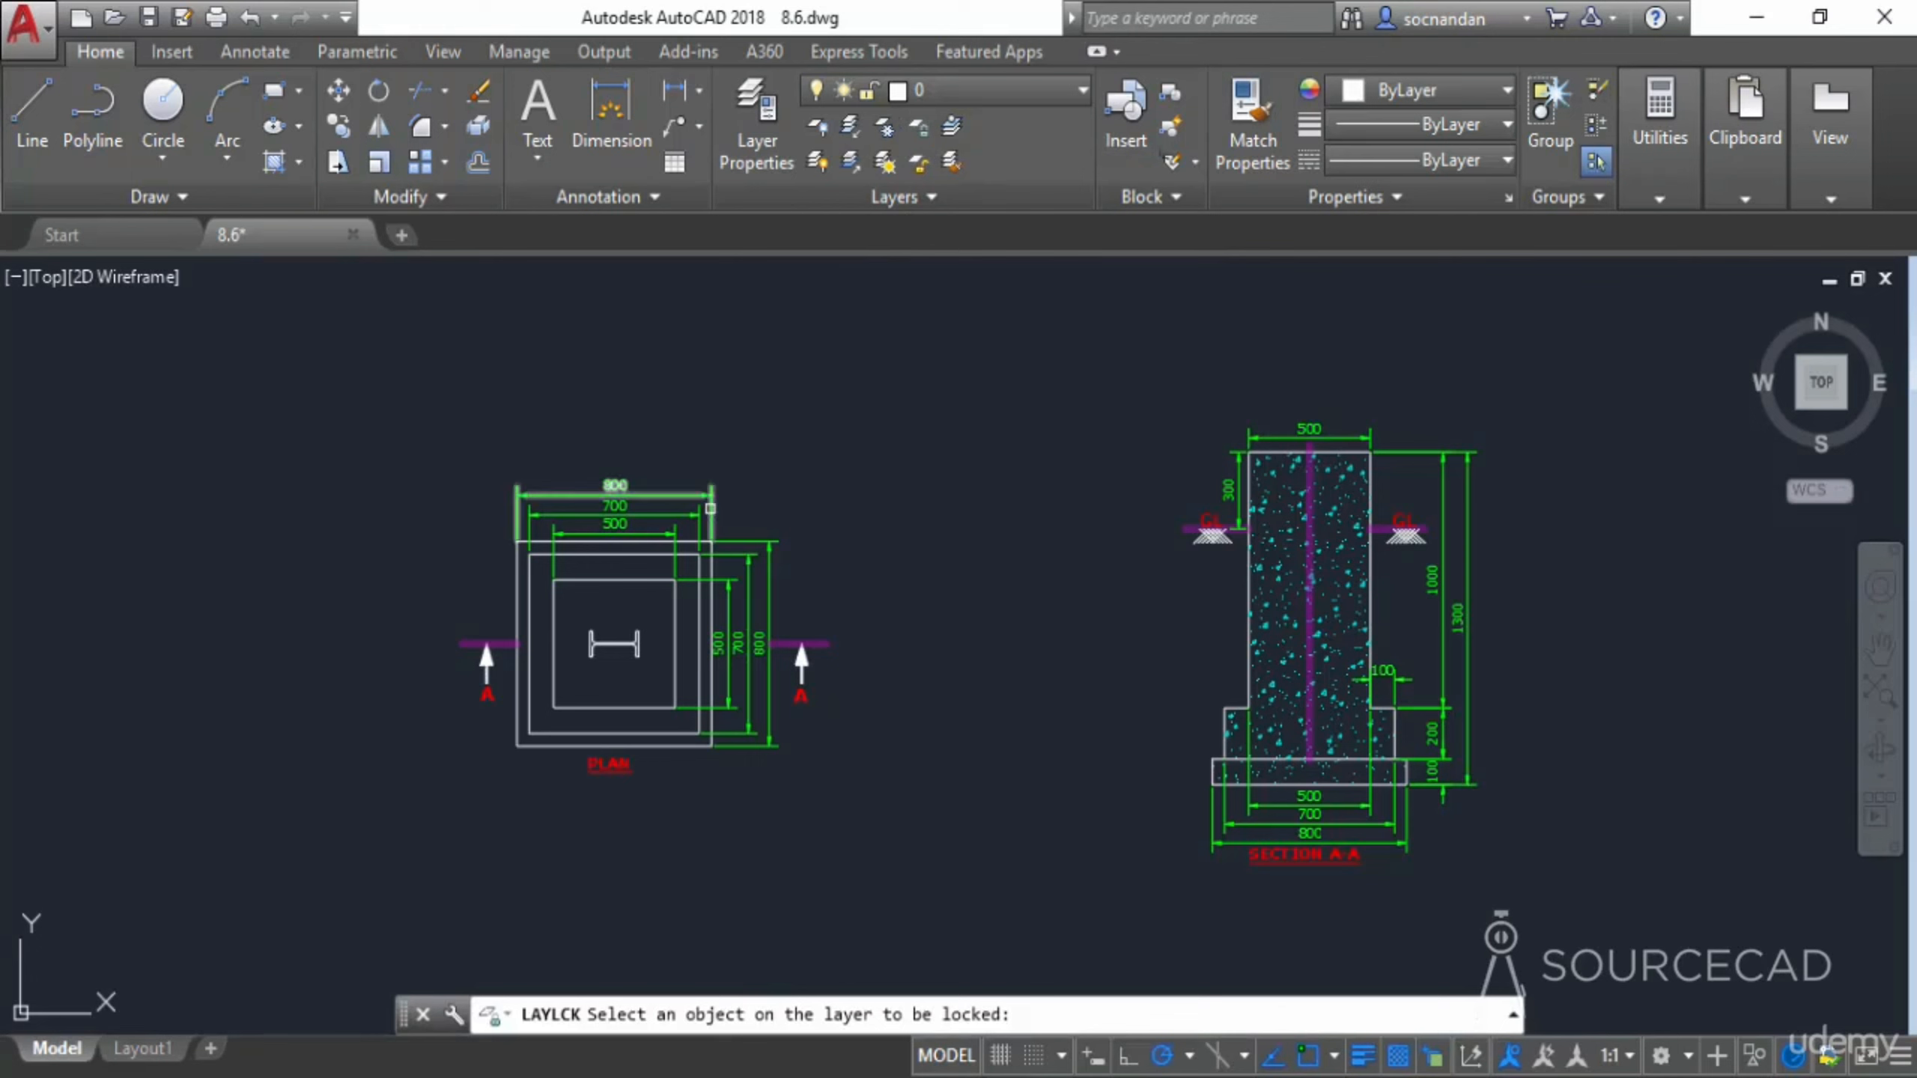
left_click(710, 509)
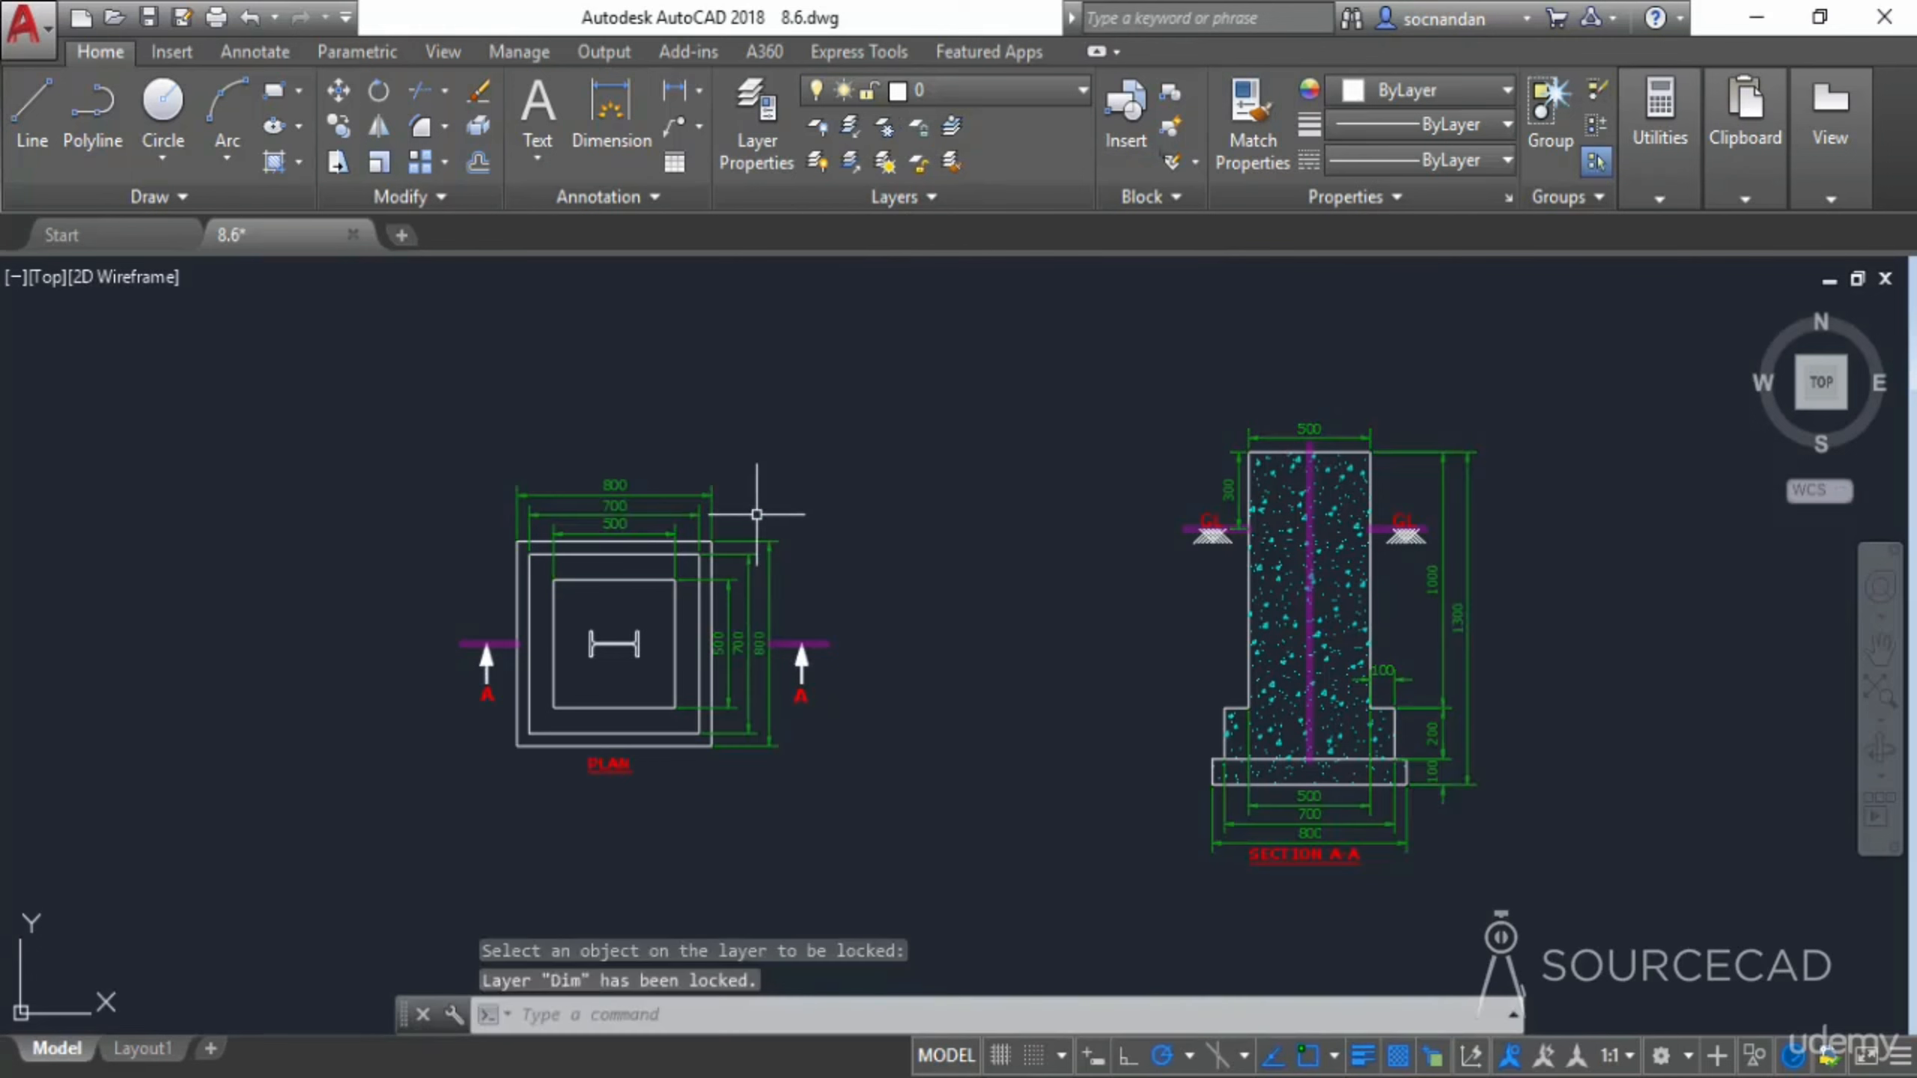
key("Return")
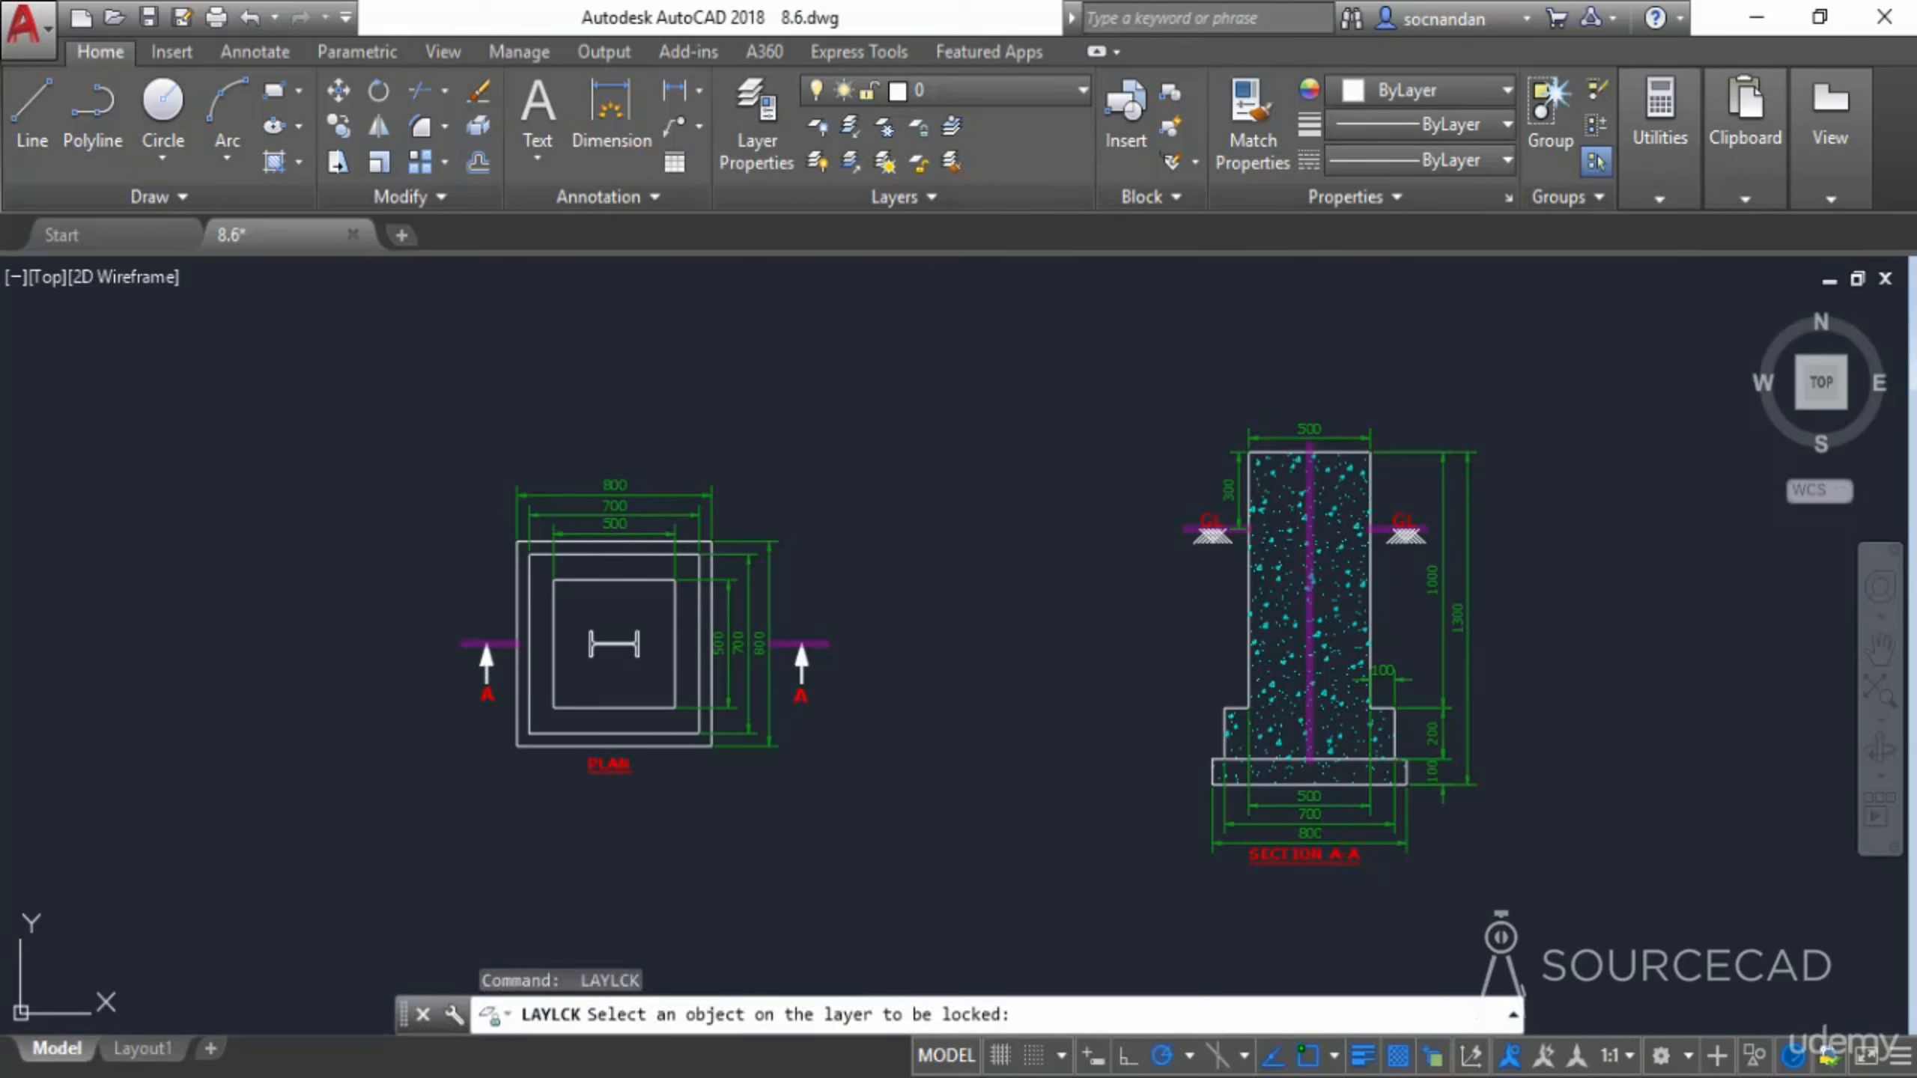
left_click(471, 645)
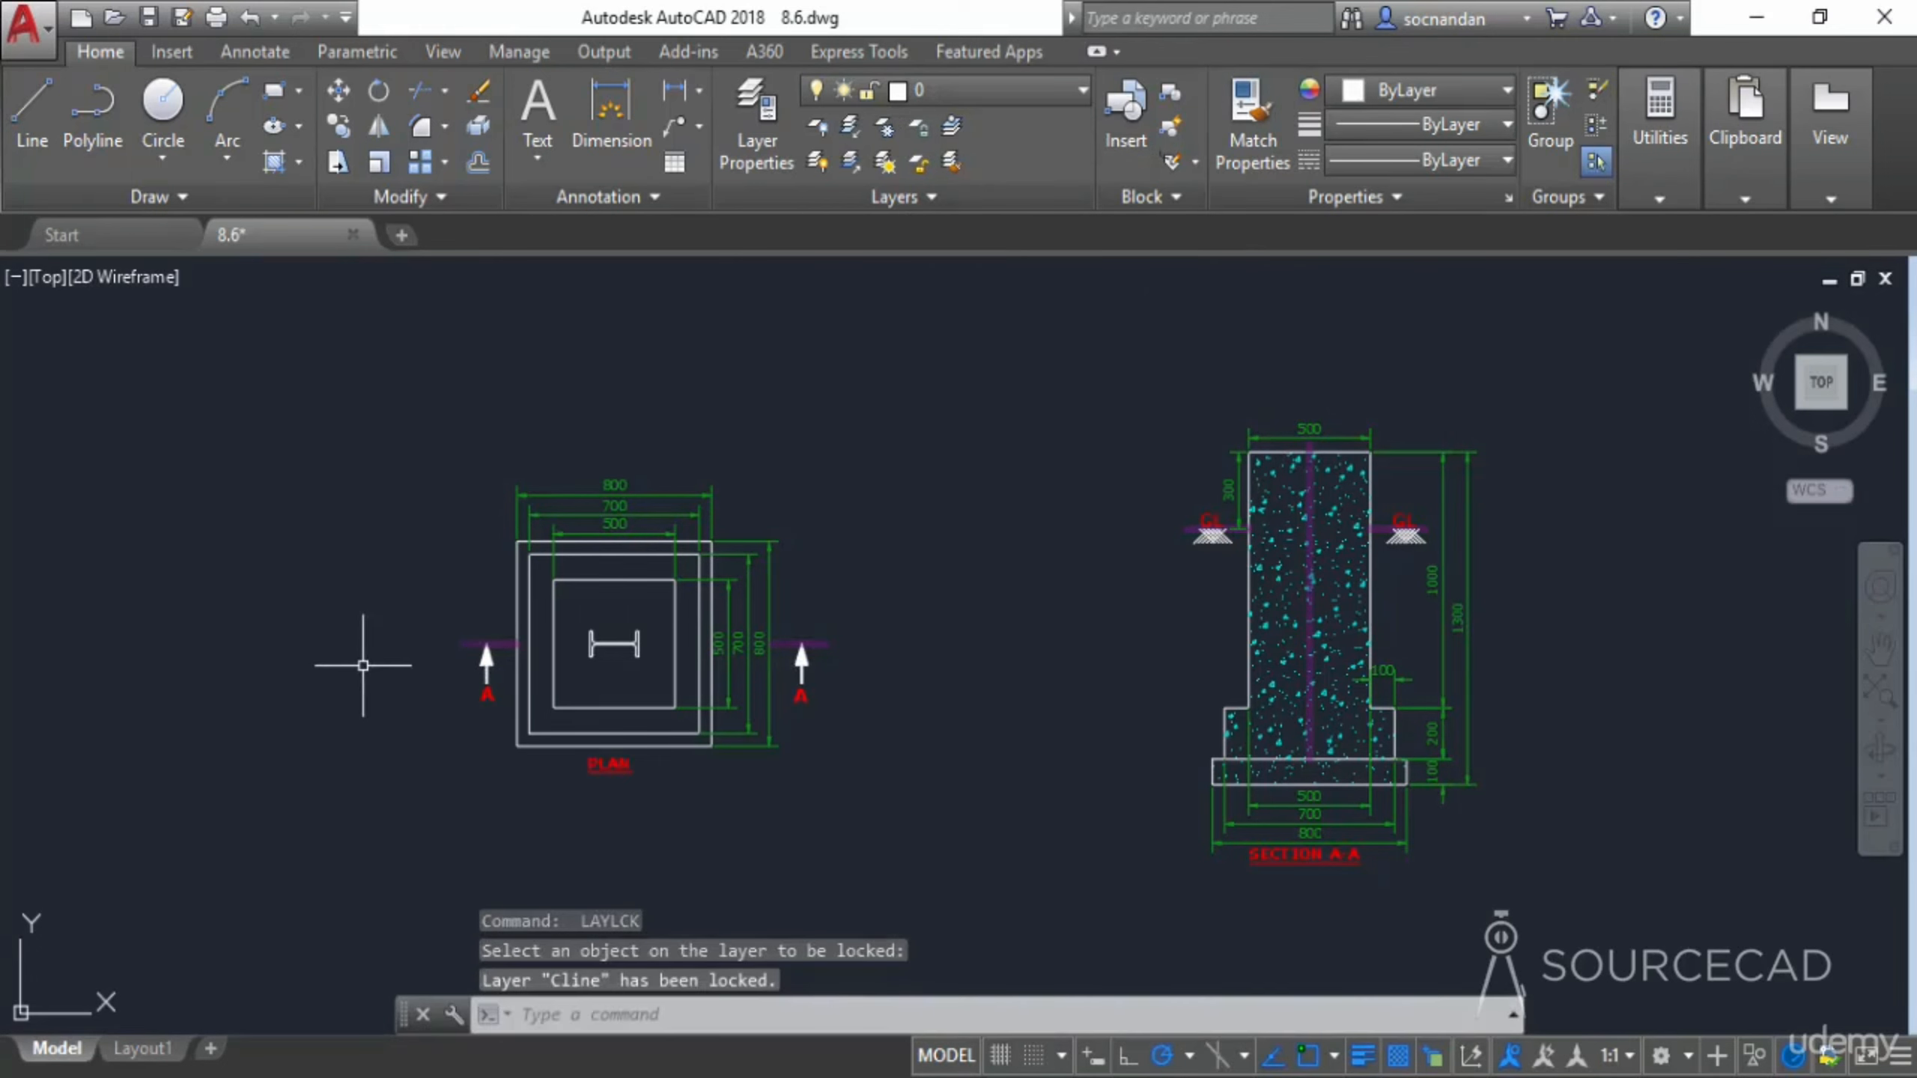
Unlock the Dim and Cline layers by picking a dimension and a section line of the plan
left_click(917, 162)
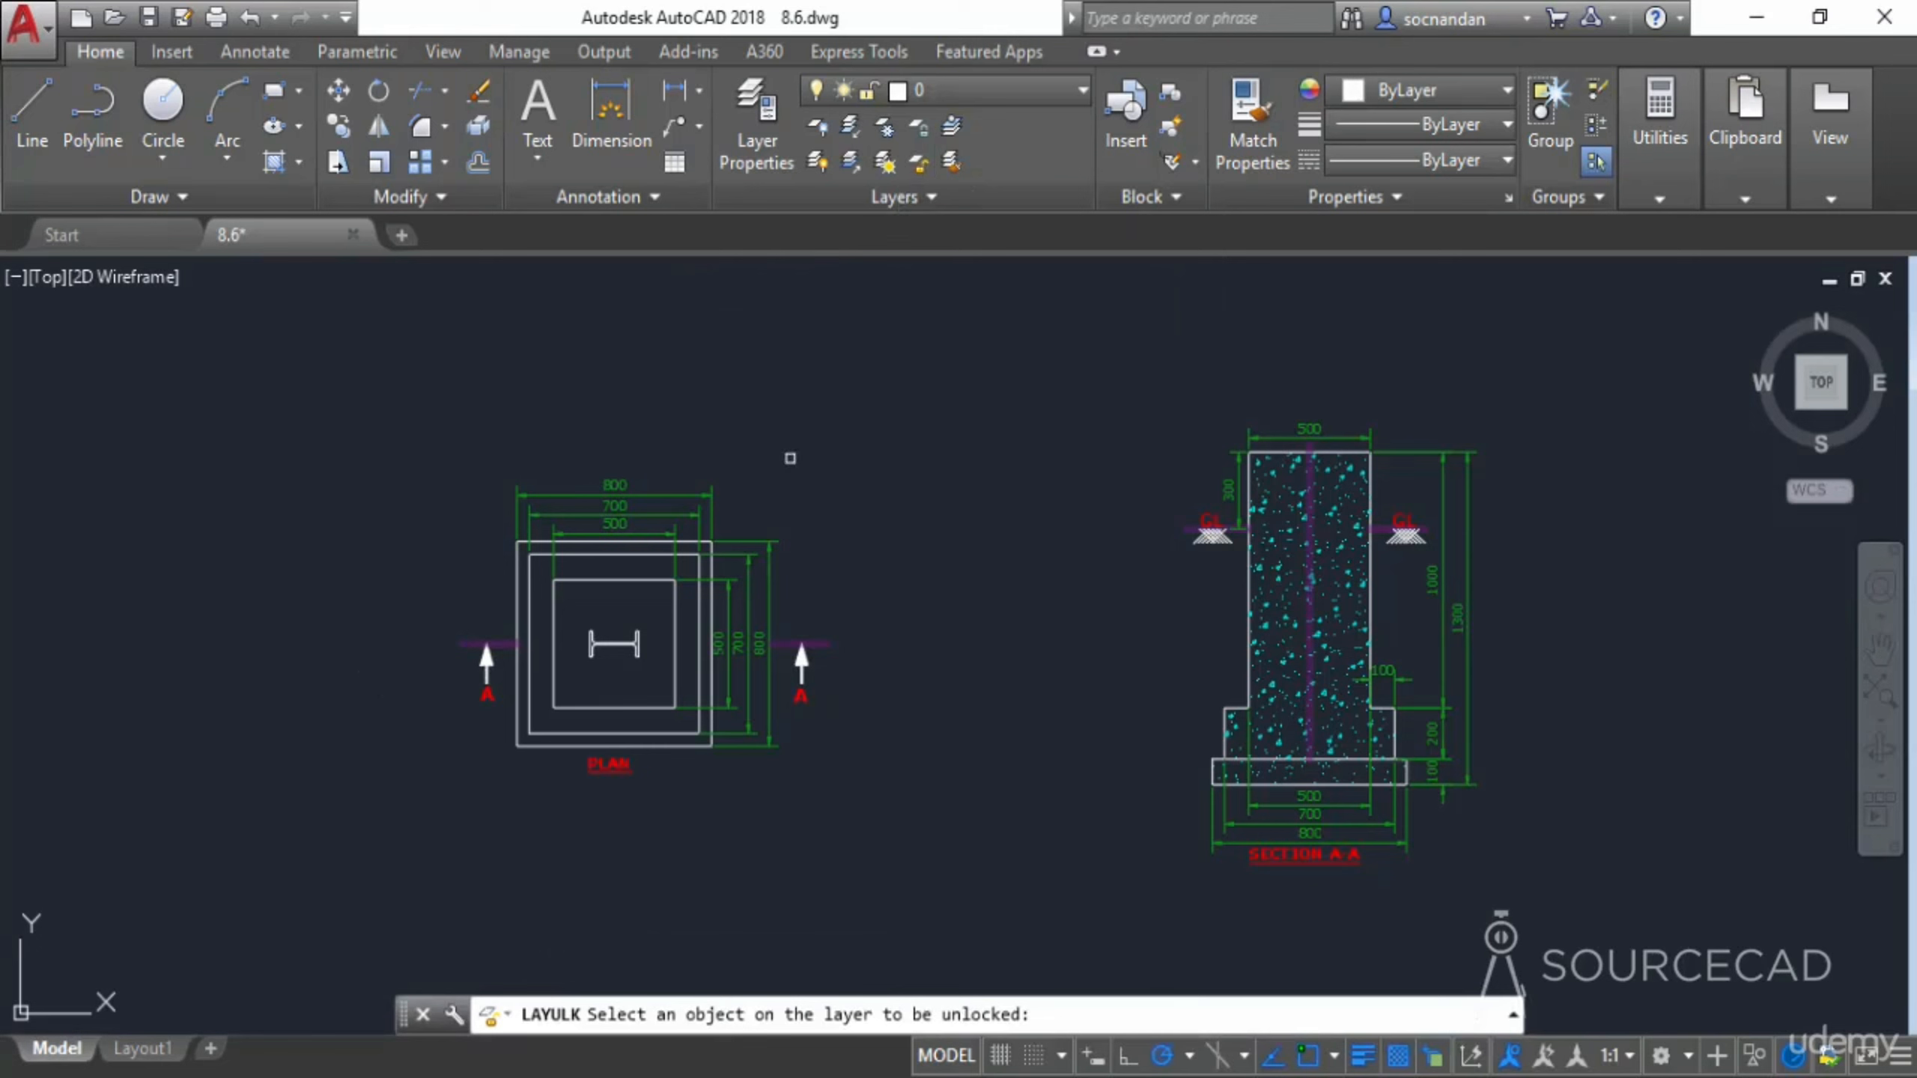
left_click(769, 559)
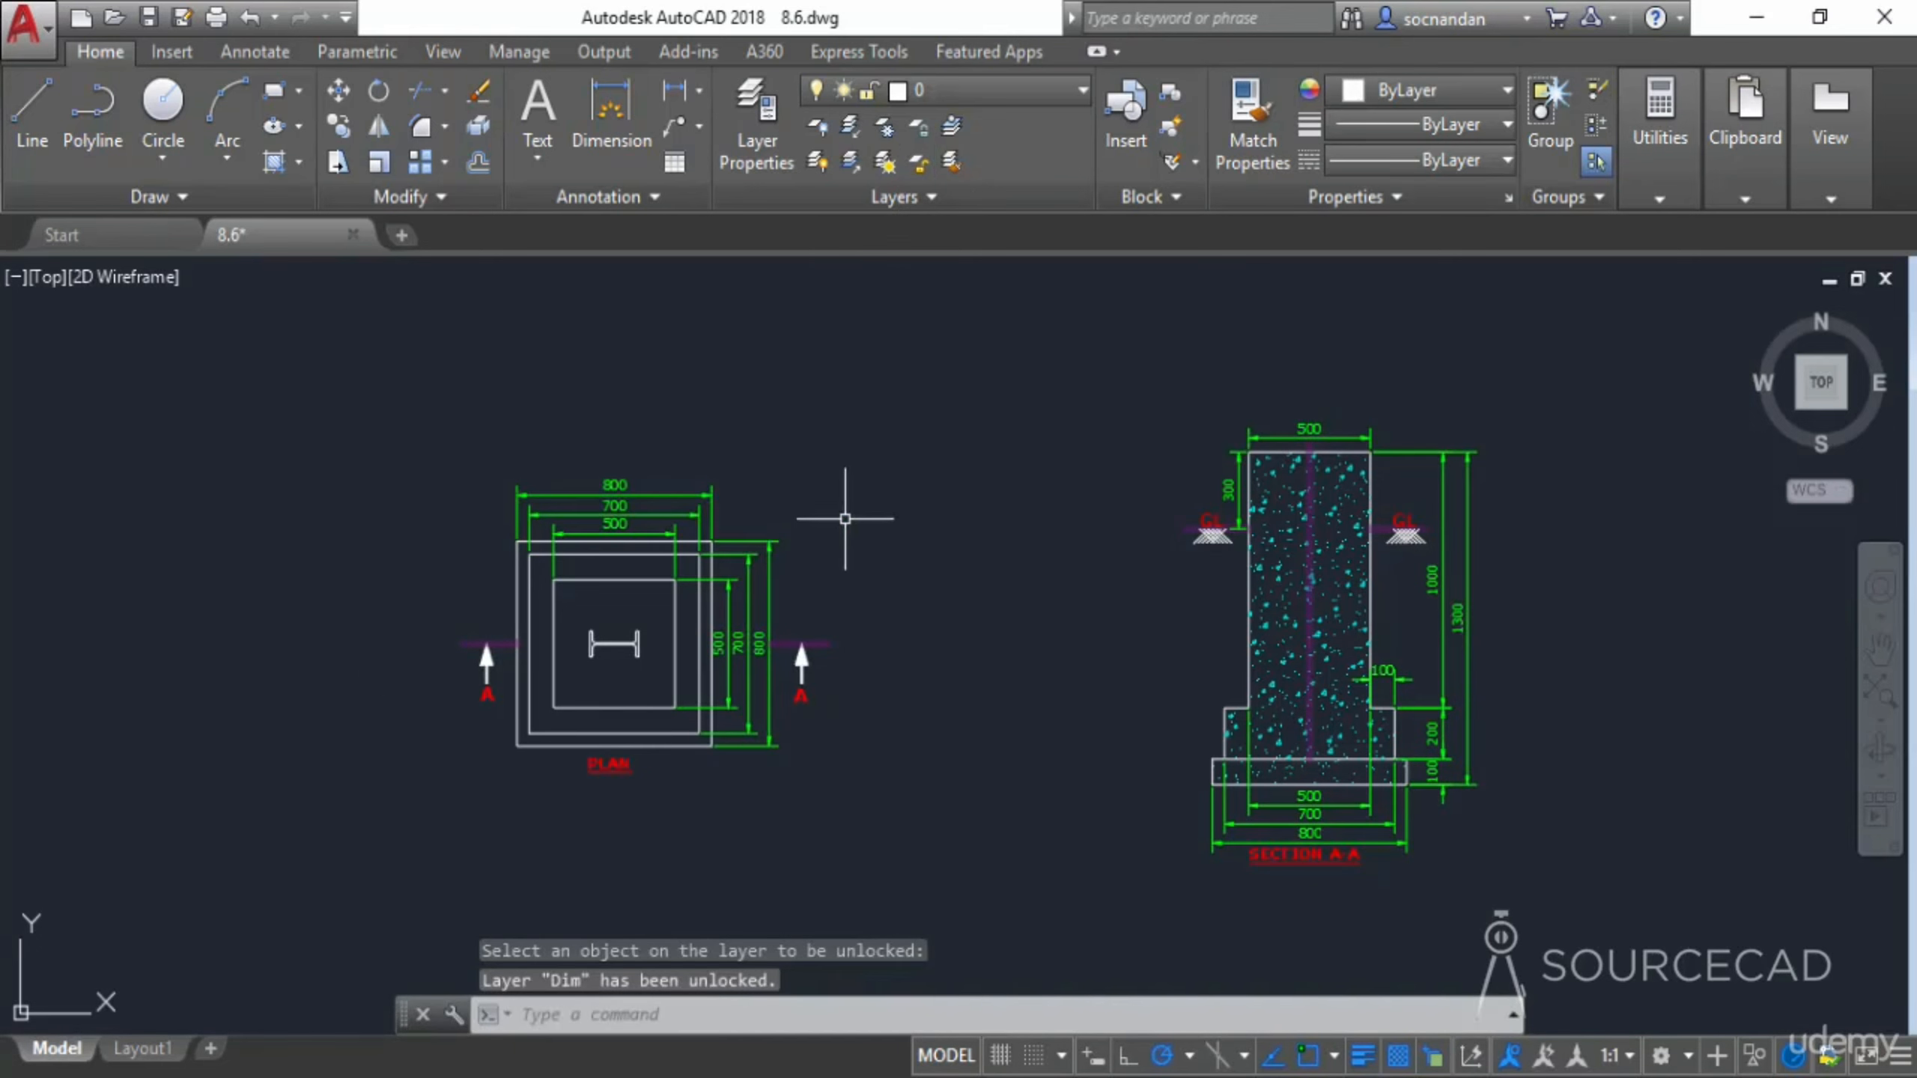
left_click(925, 168)
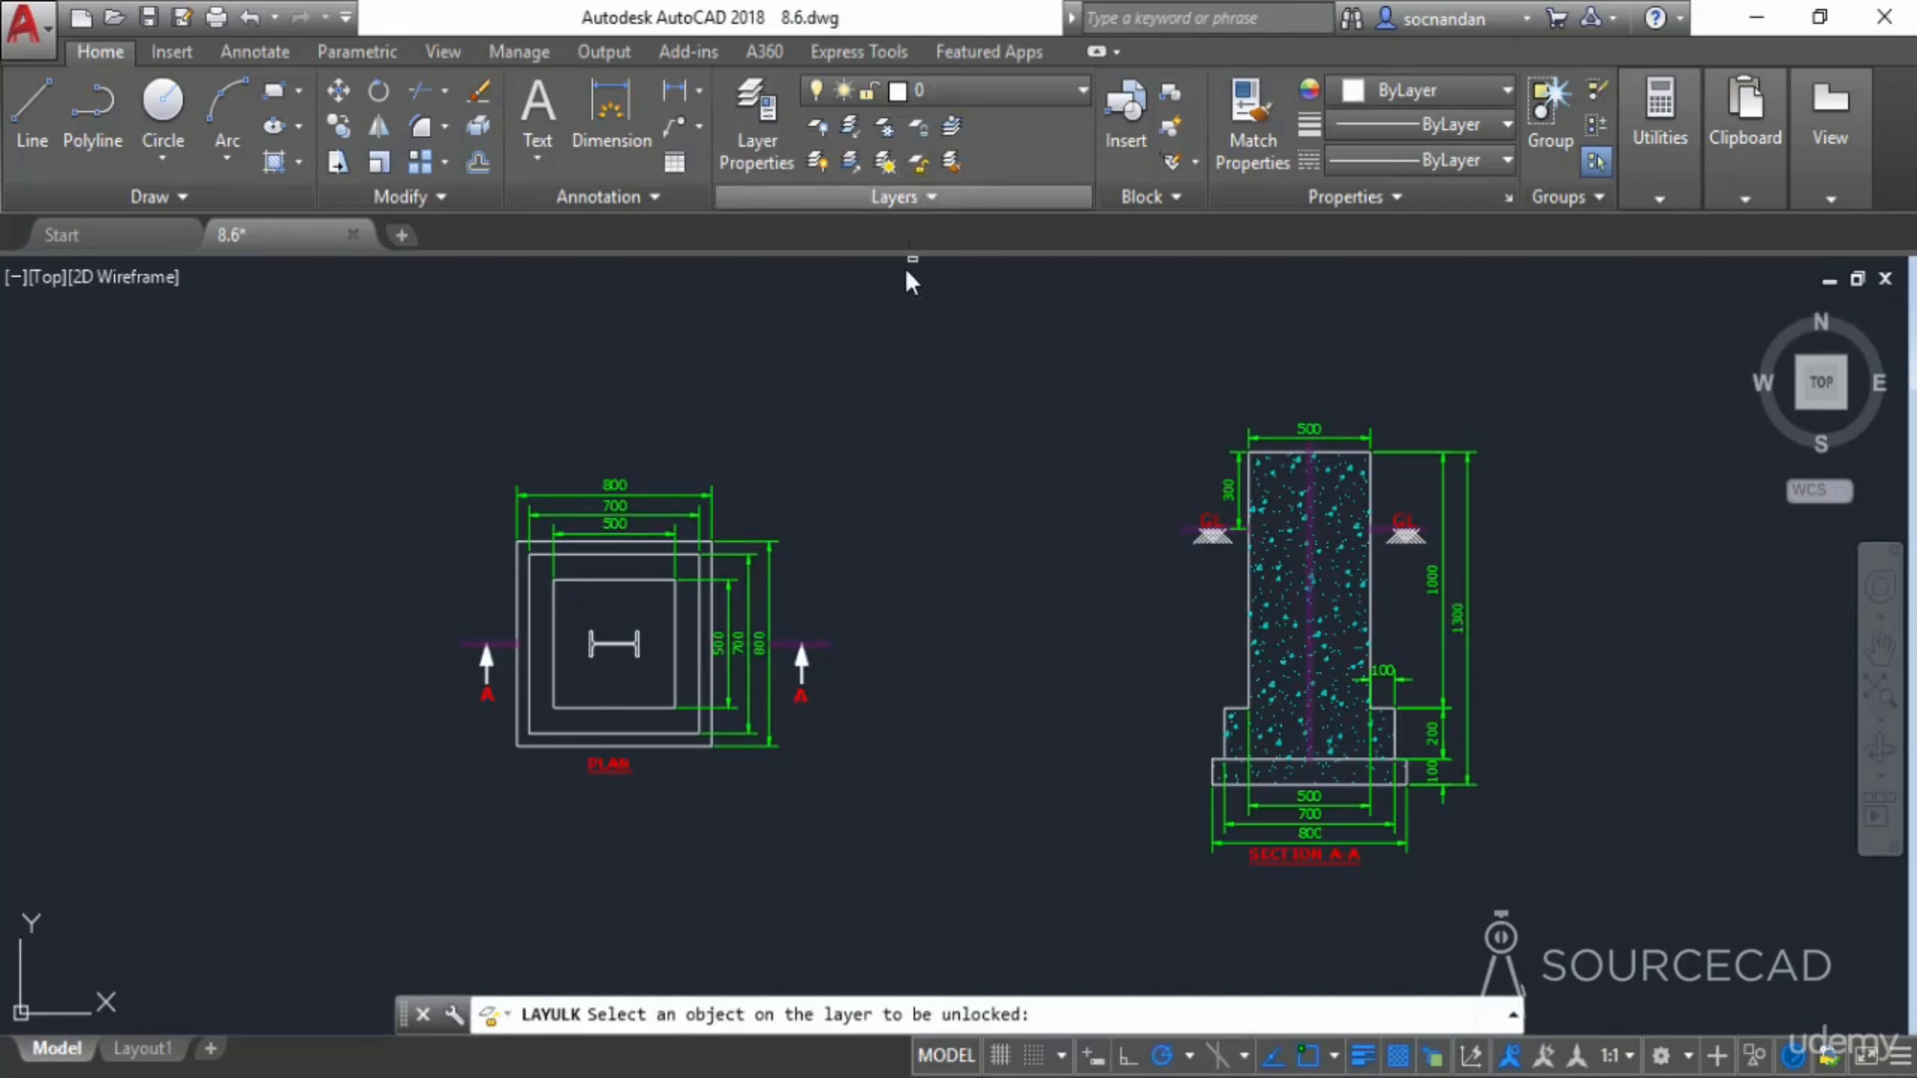
left_click(824, 642)
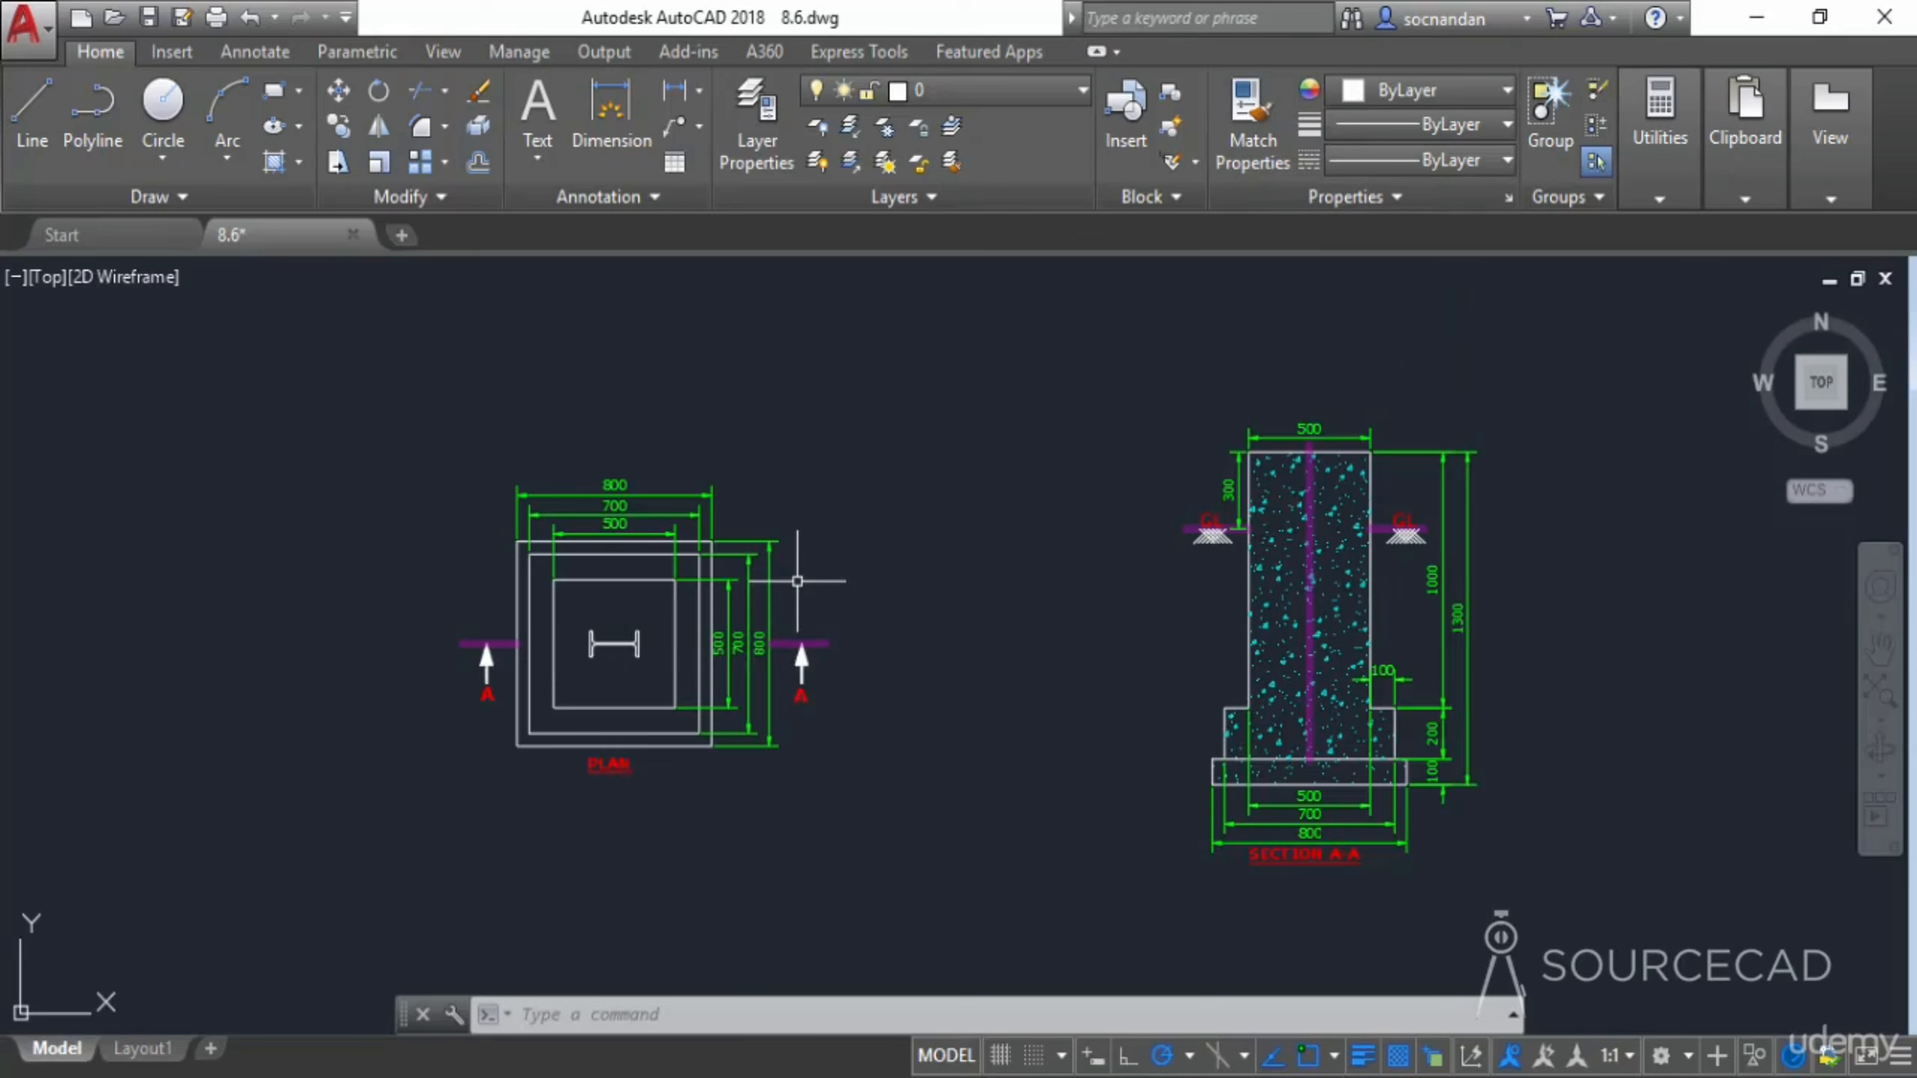
Make Dim the current layer by picking the plan's vertical 800 dimension as the source object
left_click(1016, 95)
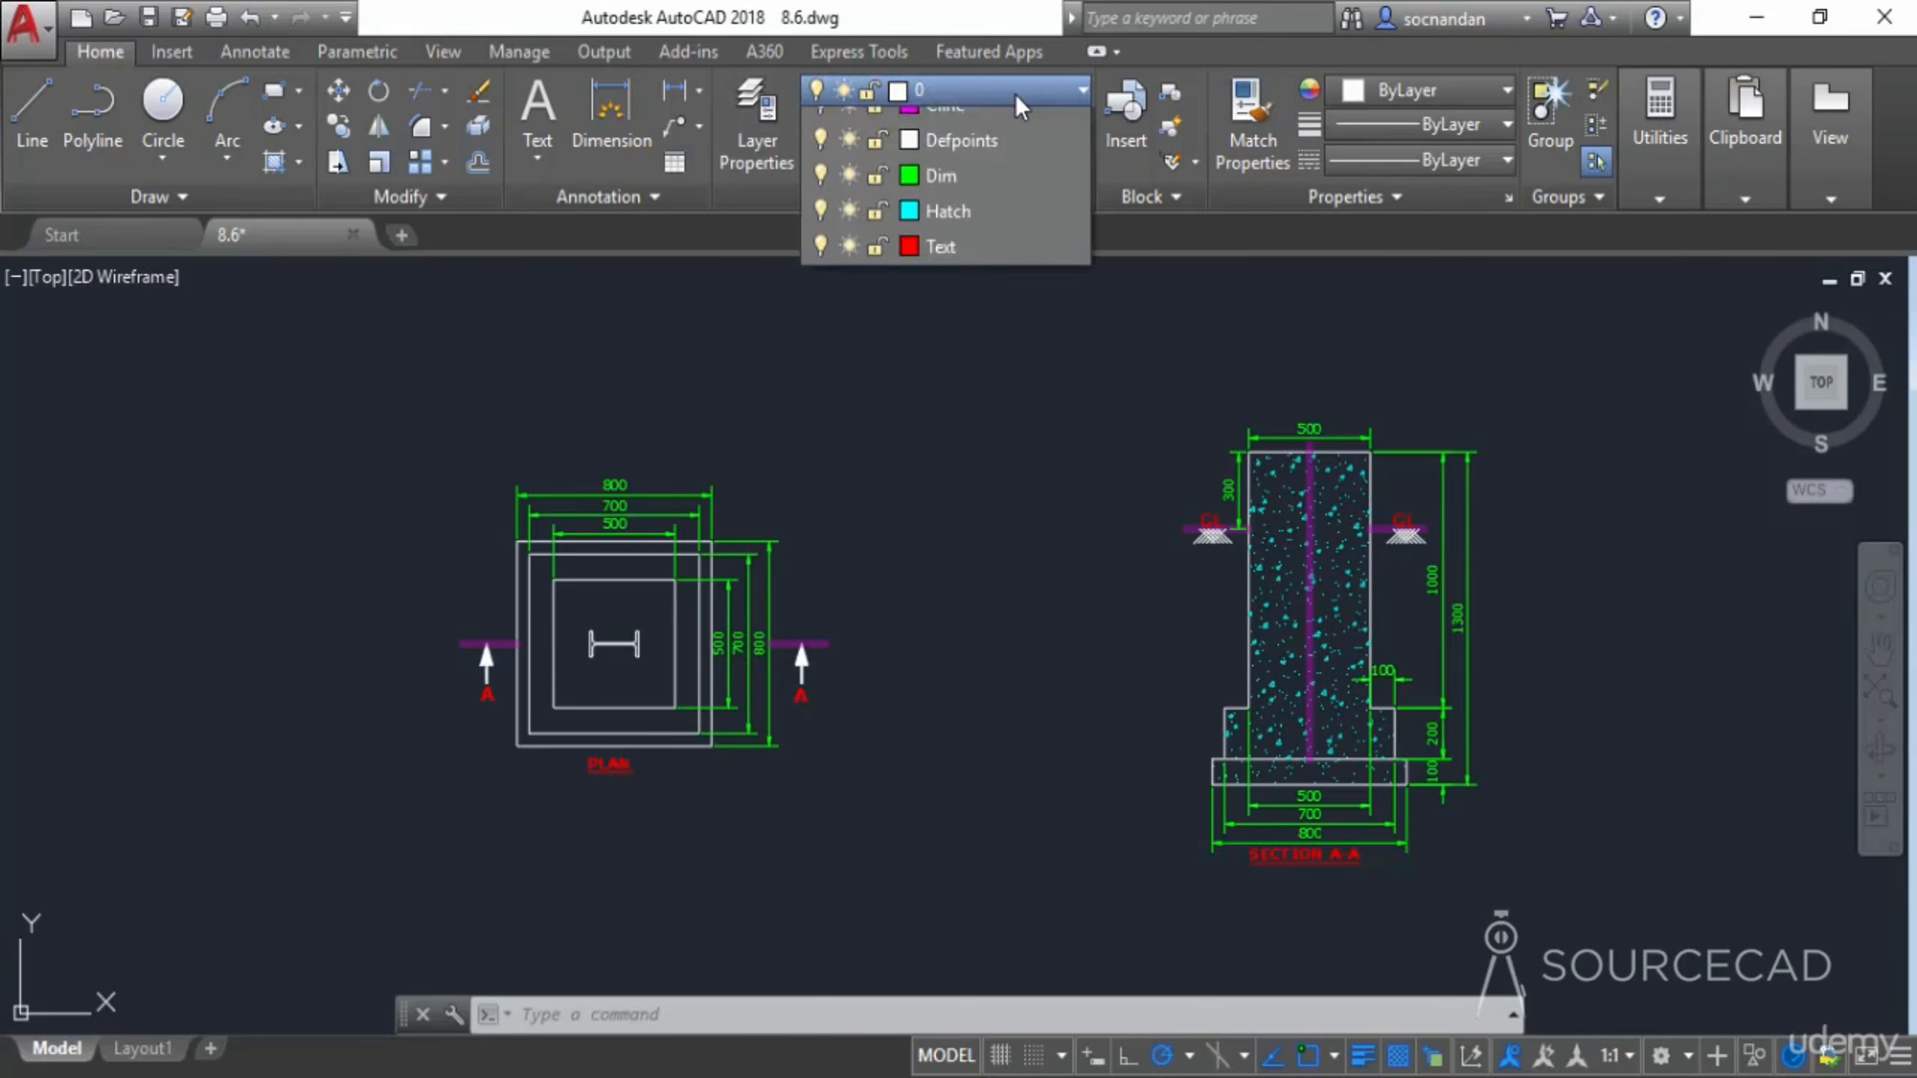
left_click(1016, 94)
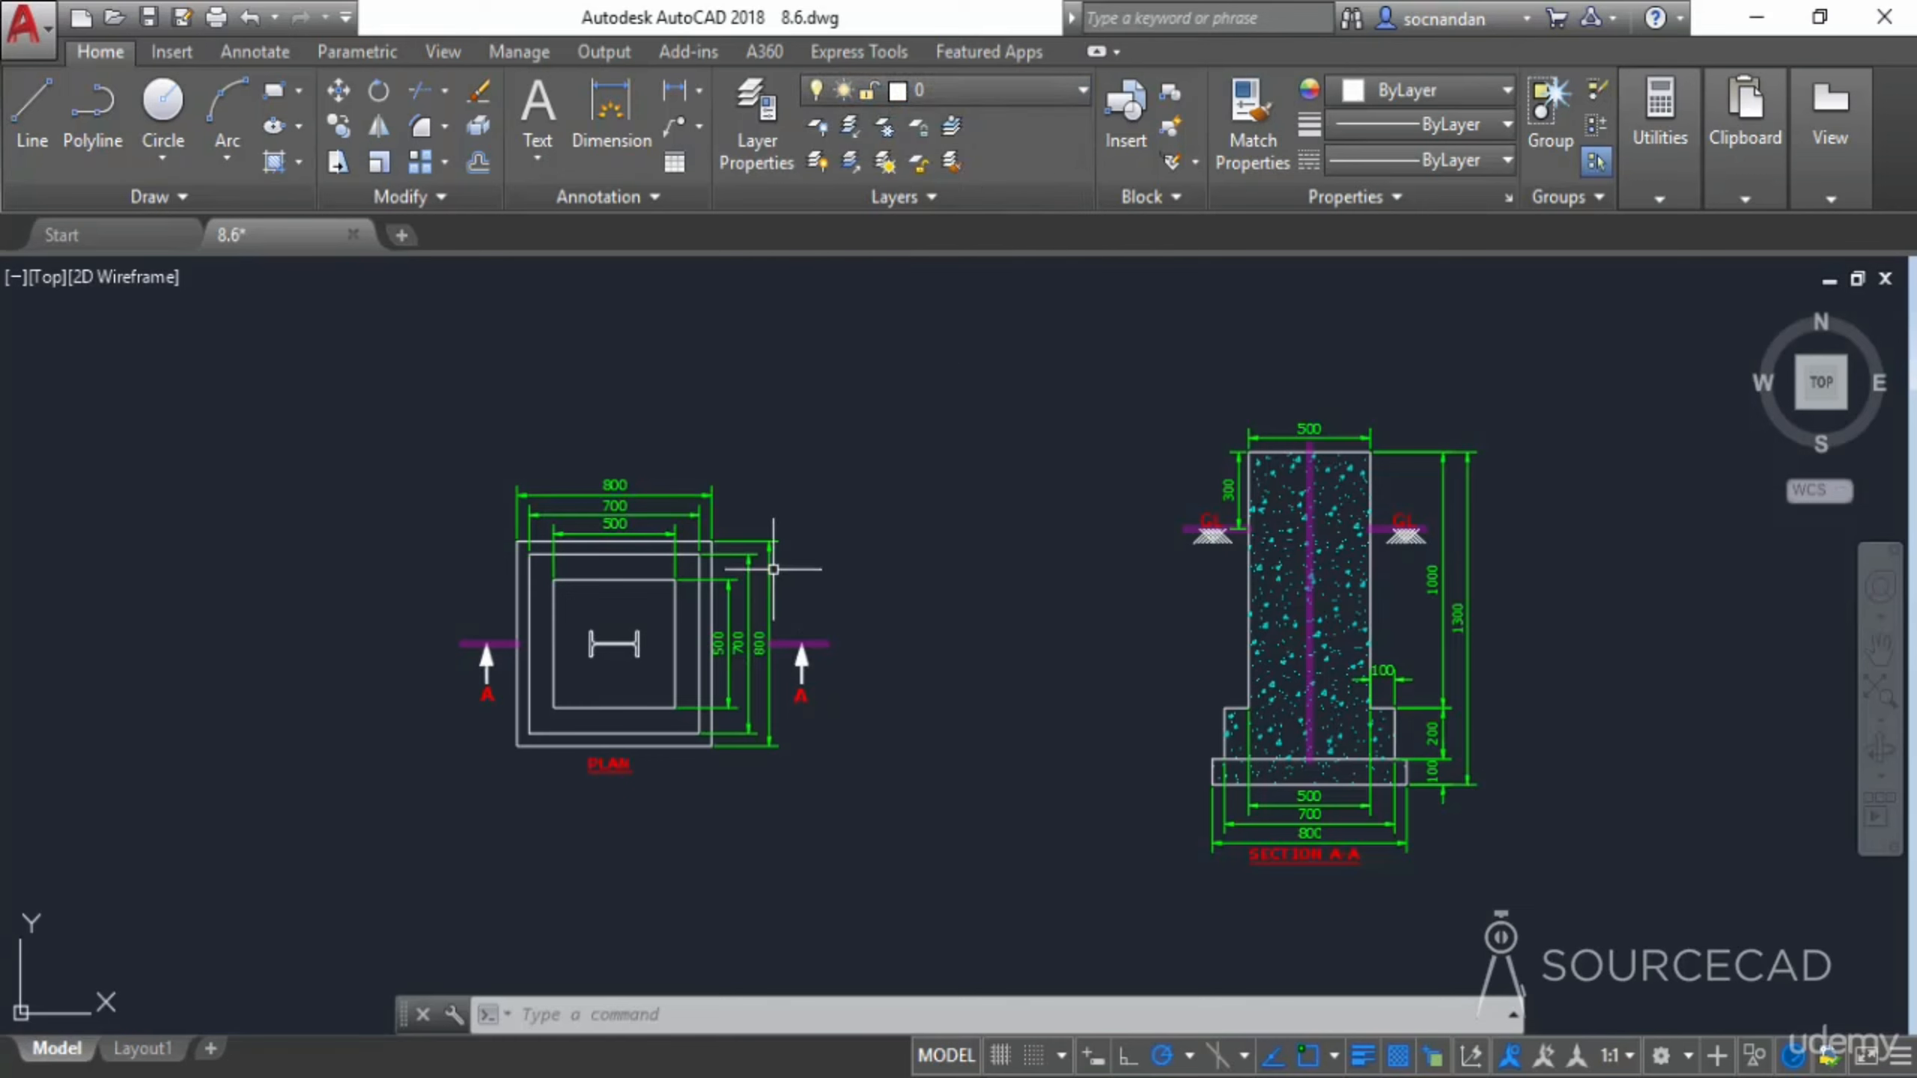
left_click(951, 127)
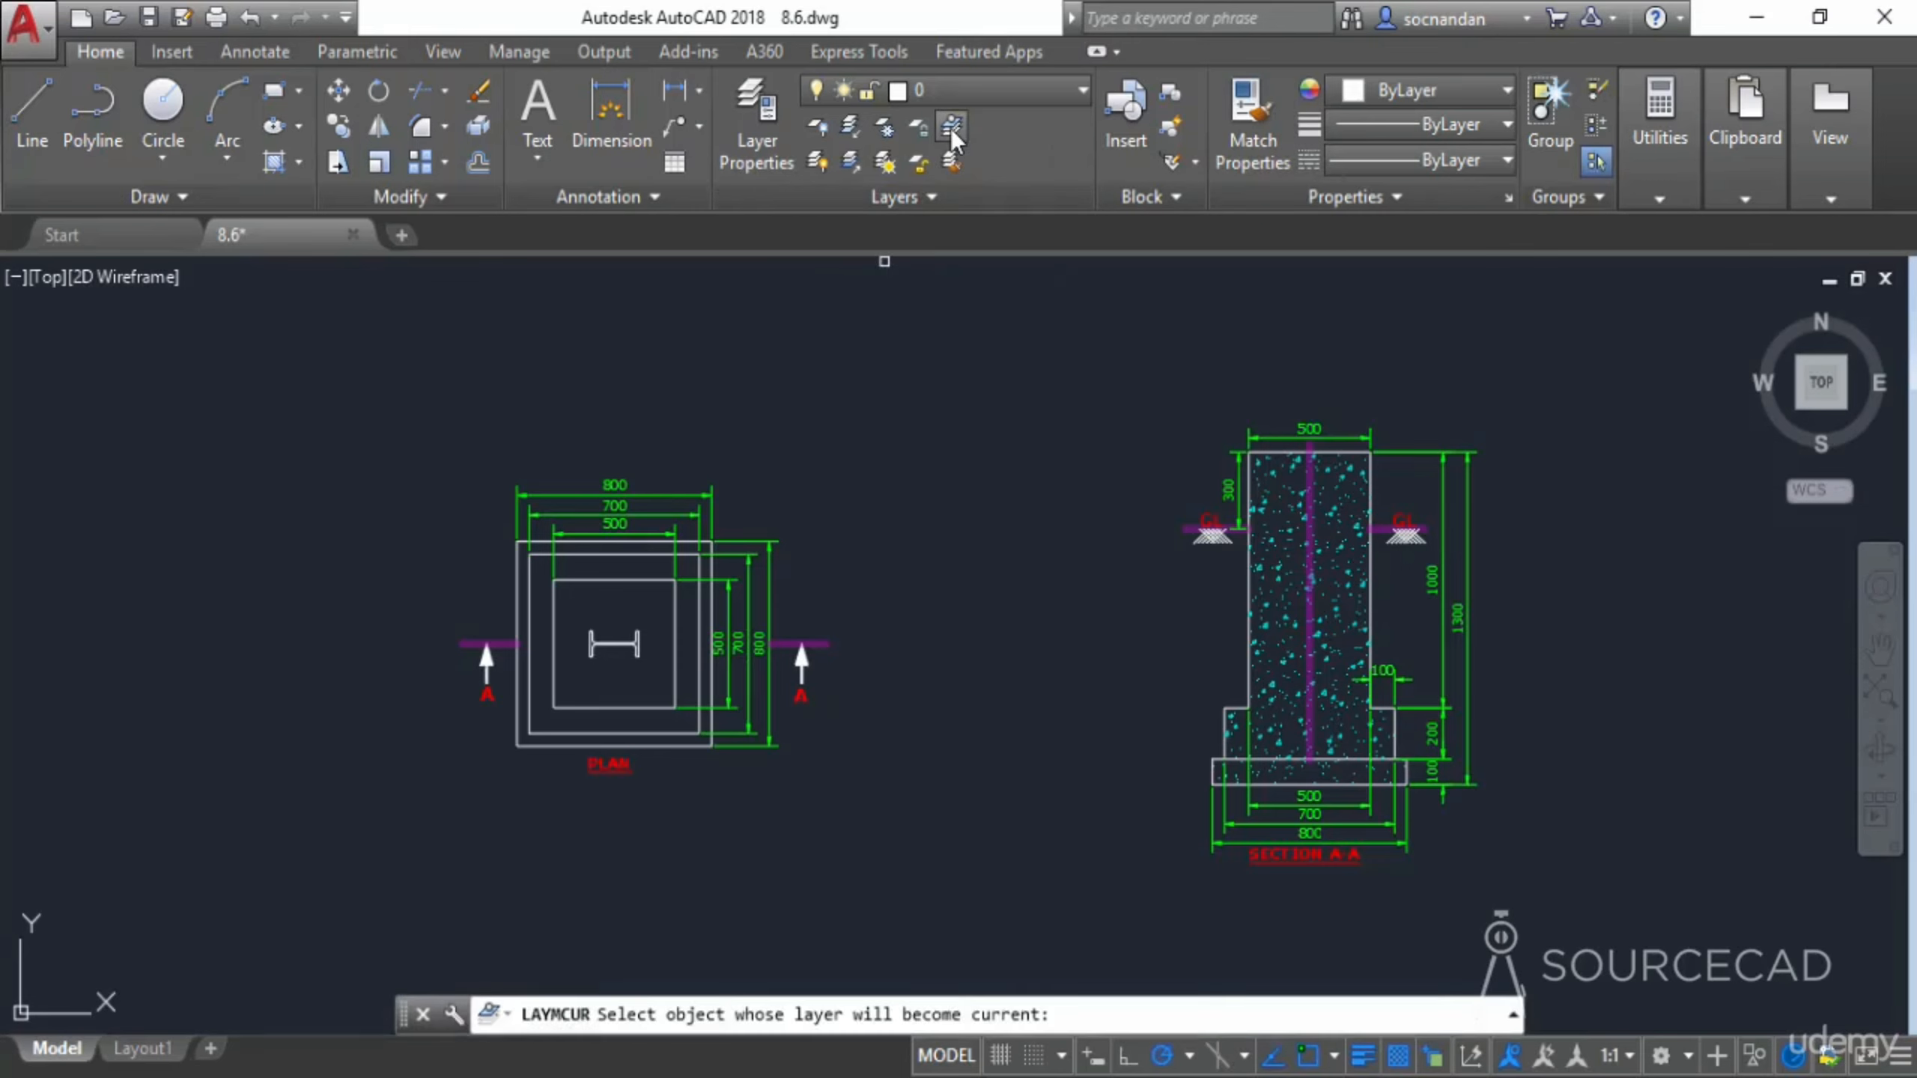
left_click(772, 580)
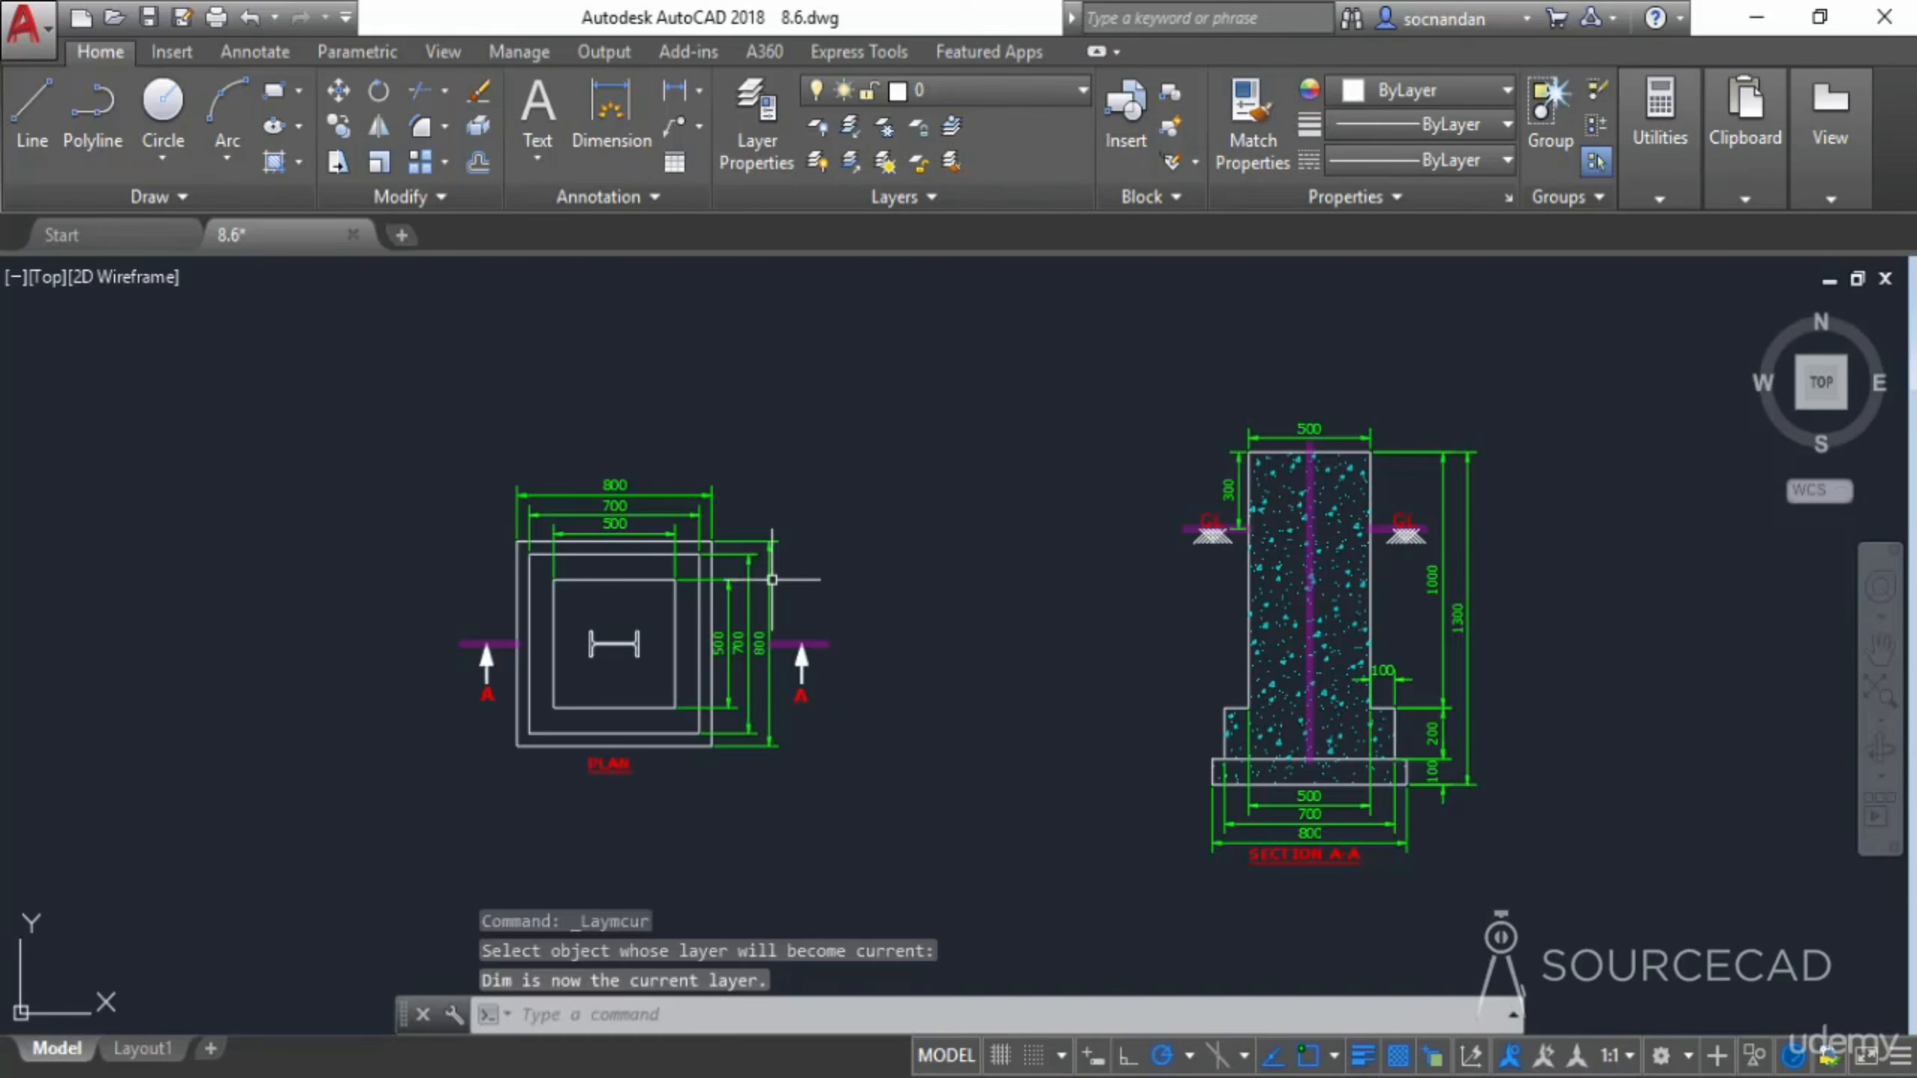
Make Text the current layer by picking the PLAN label as the source object, and set layer 0 current again
left_click(950, 127)
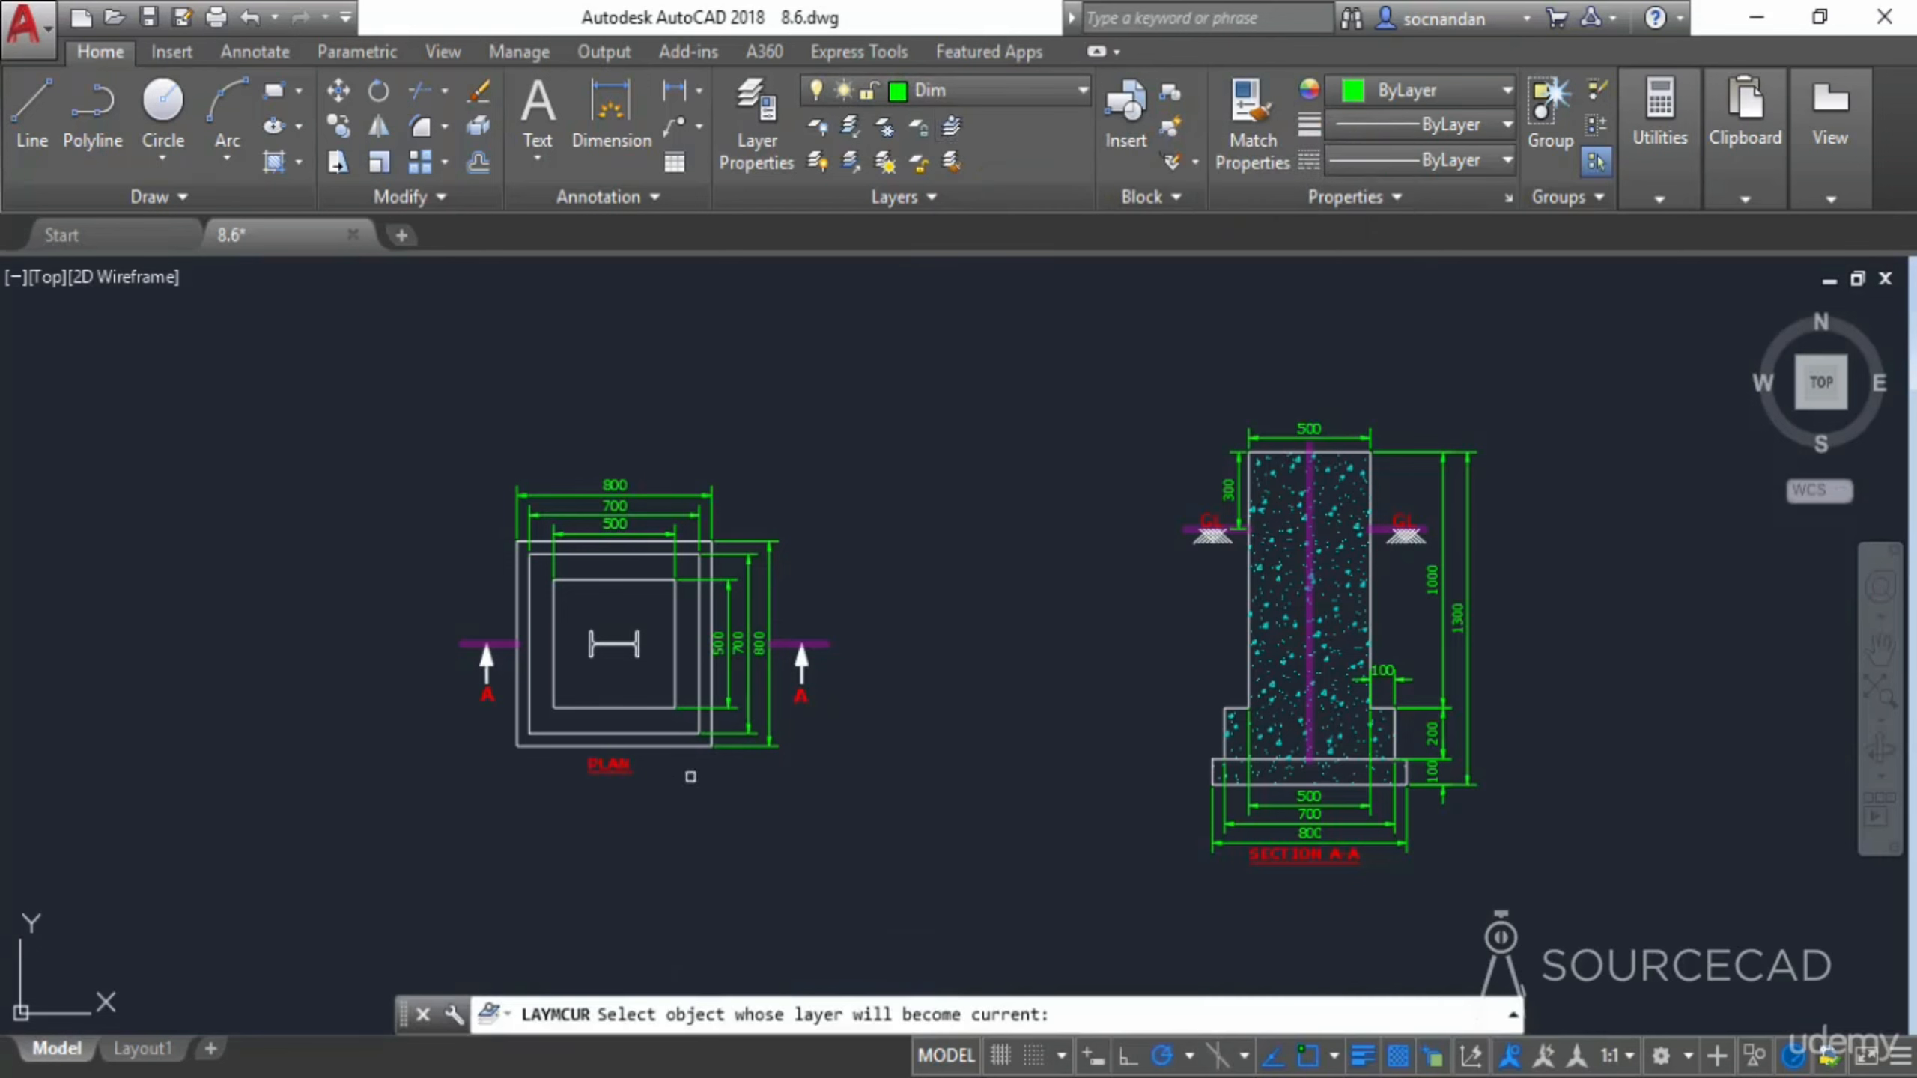
left_click(622, 771)
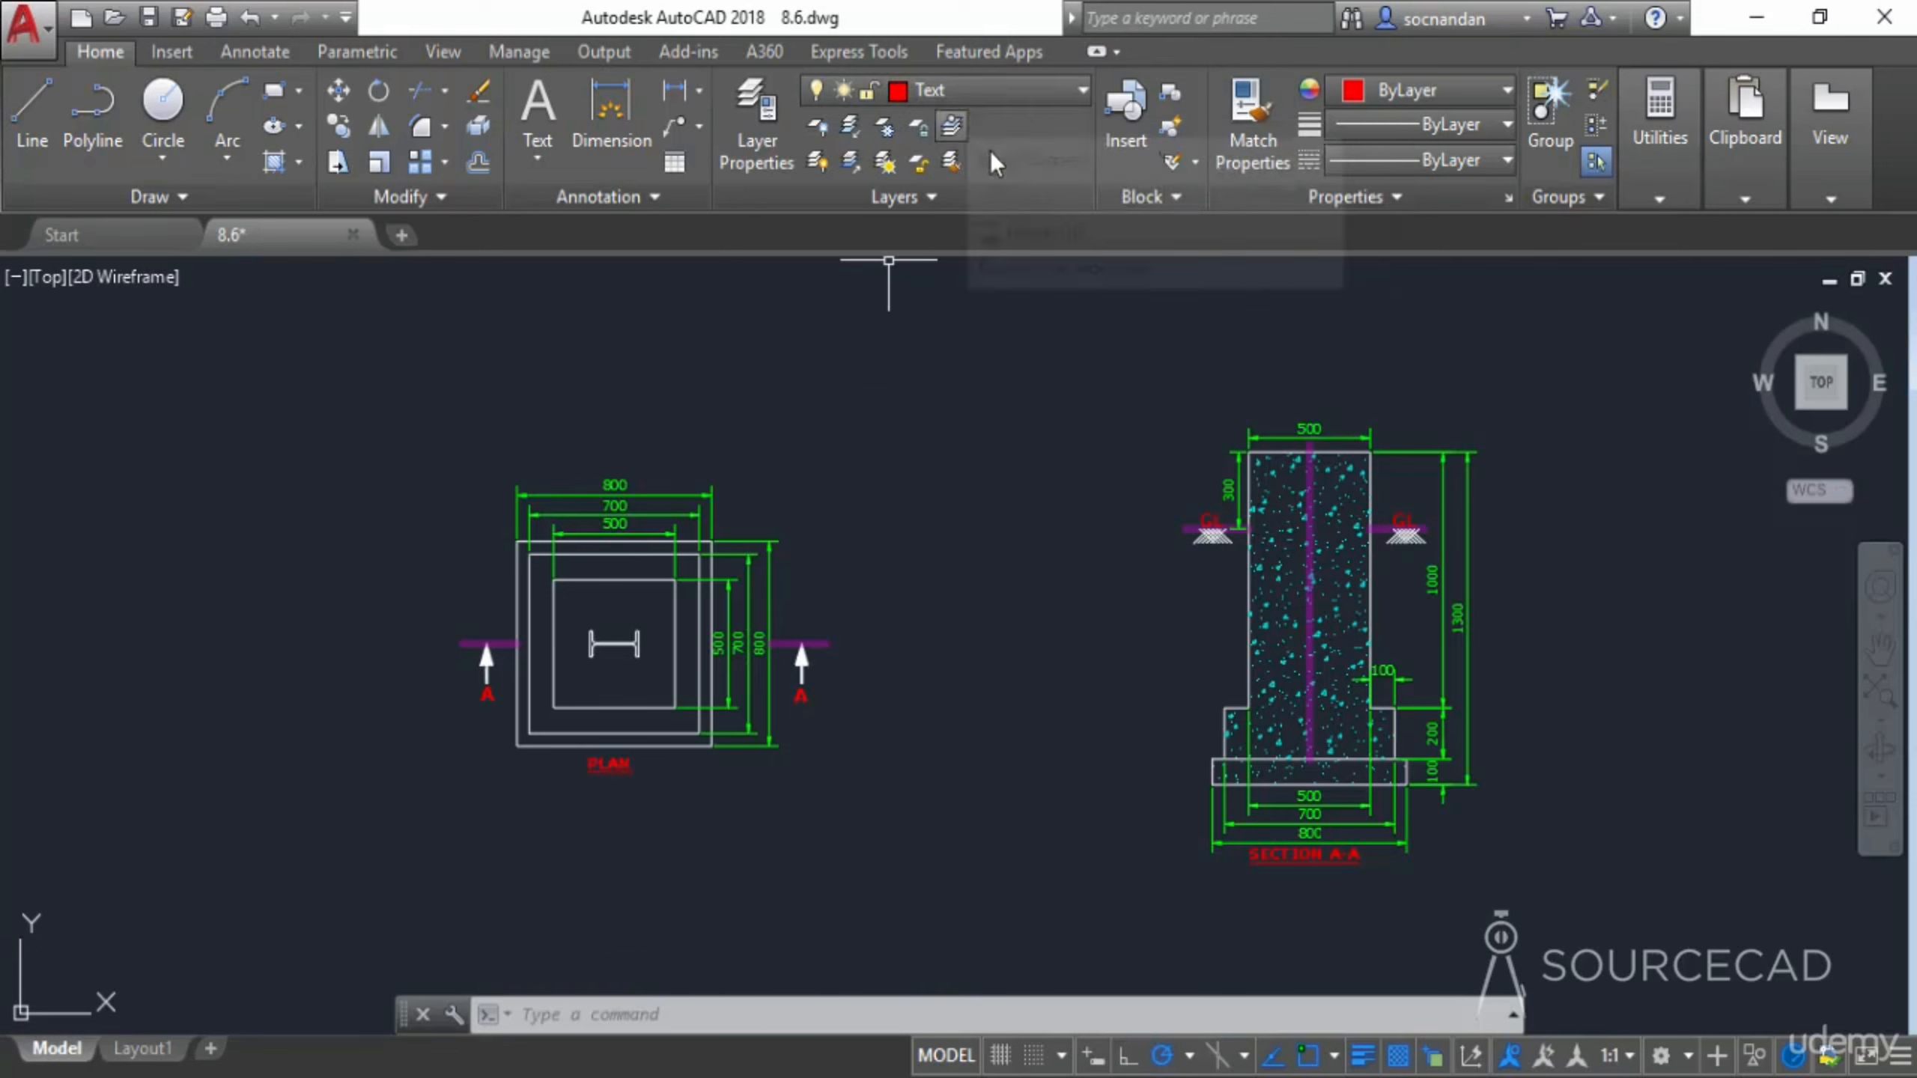
left_click(1039, 96)
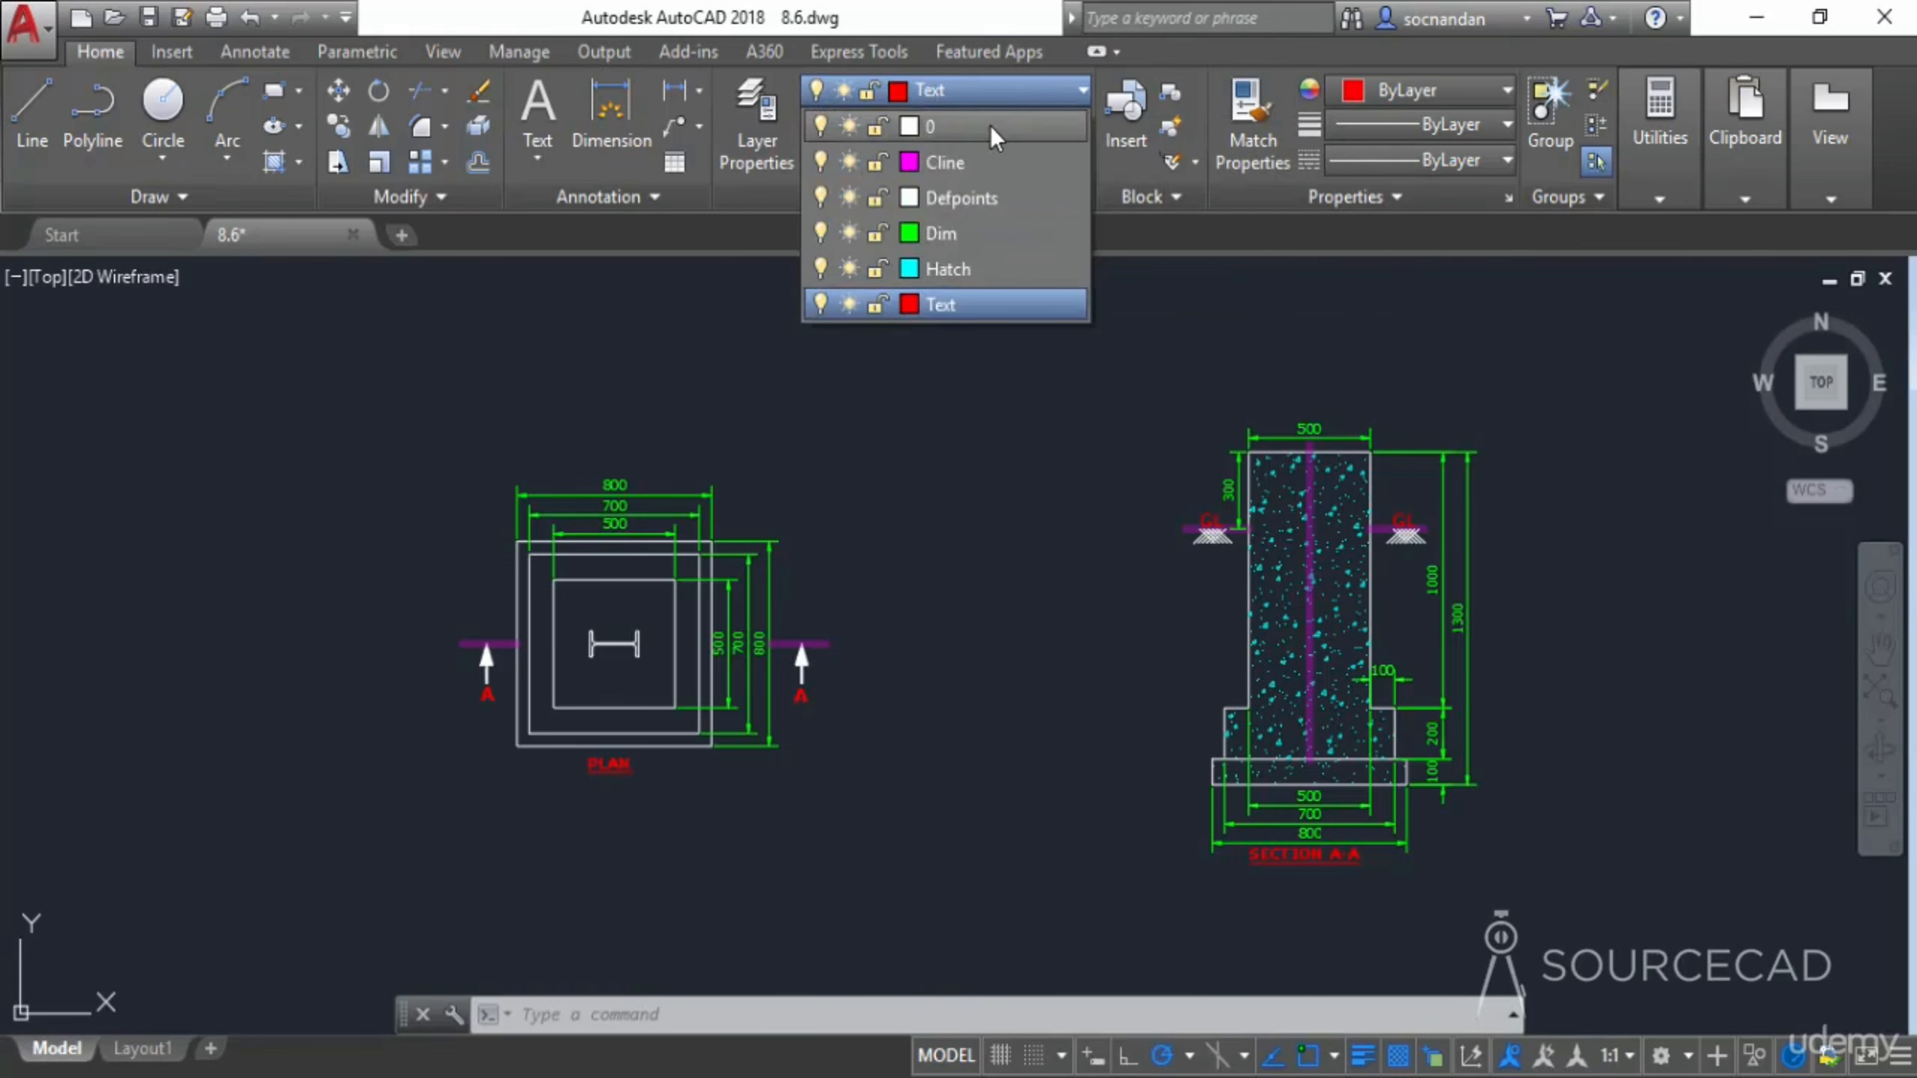
left_click(990, 126)
Undo the last three changes
key("ctrl+z")
key("ctrl+z")
key("ctrl+z")
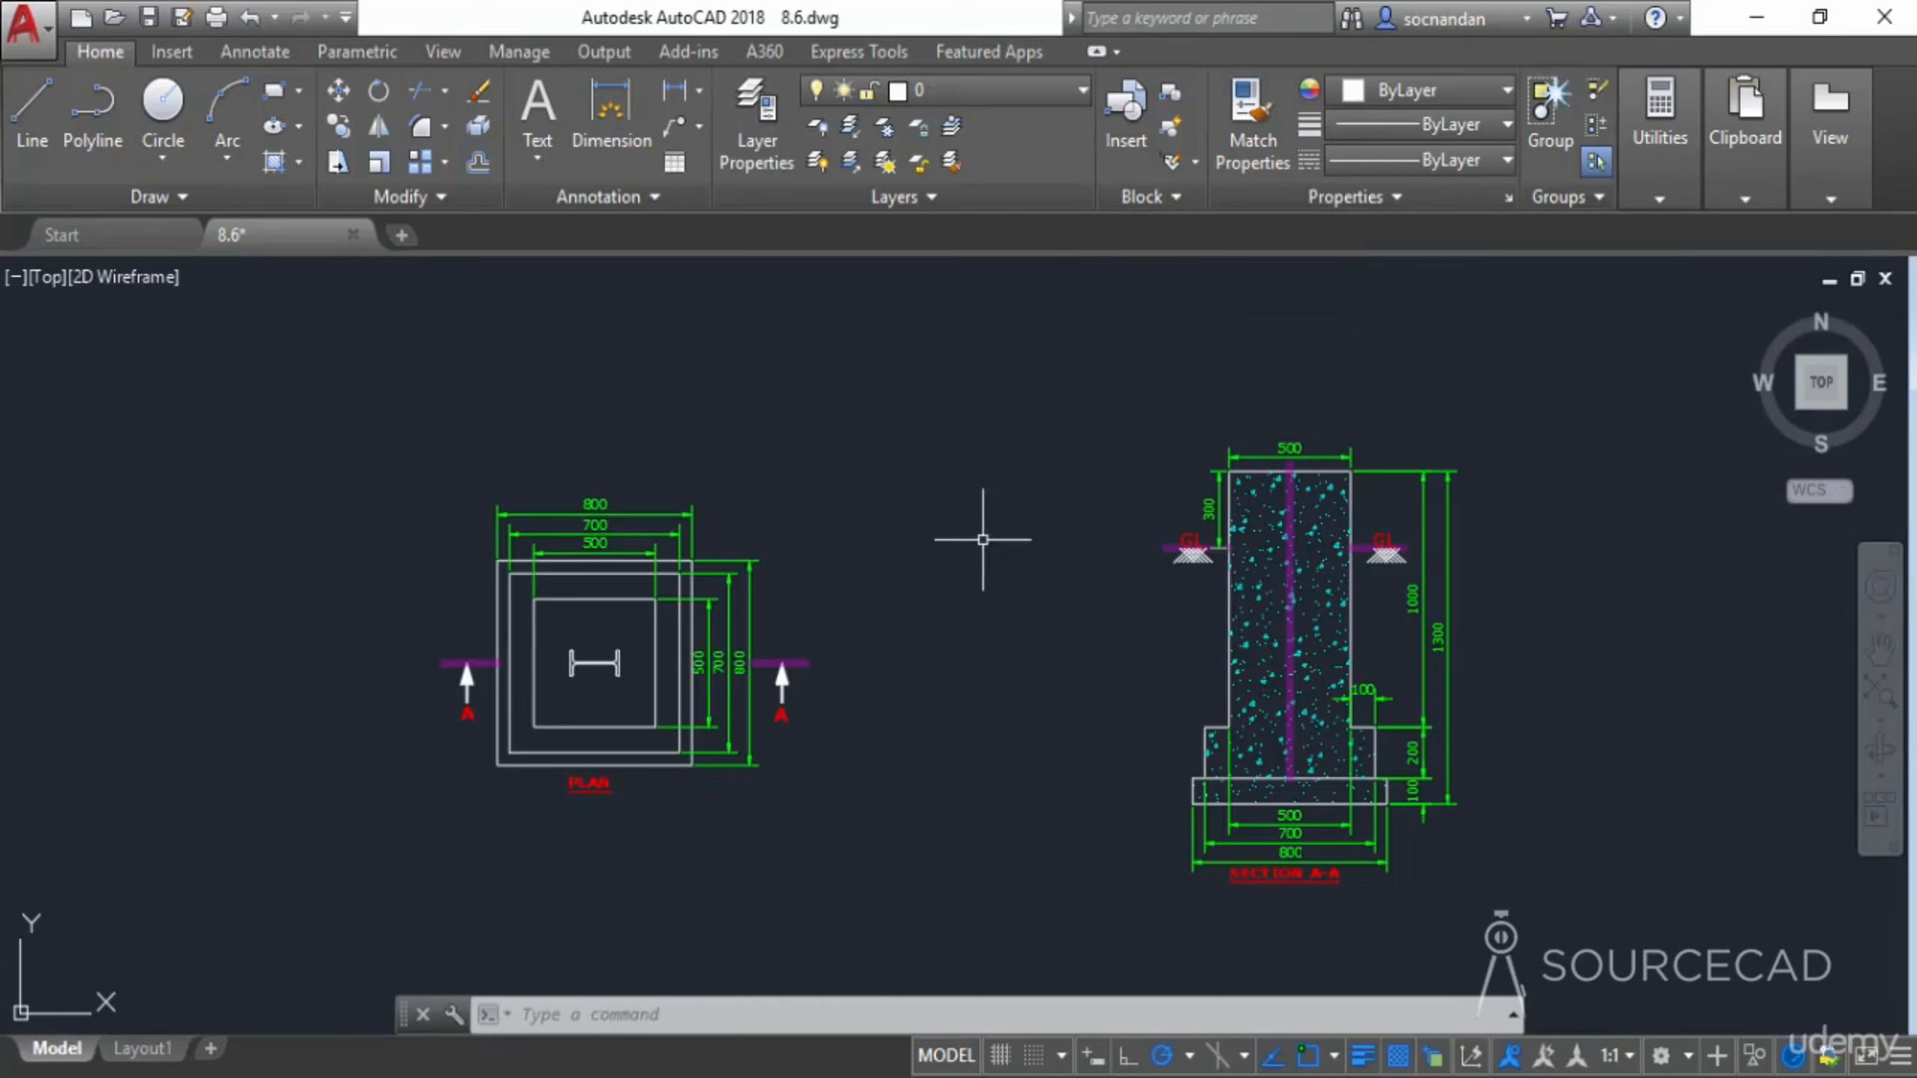
Match the PLAN label to the Cline layer, picking the section line beside the plan as the destination object
scroll(567, 803, "up", 2)
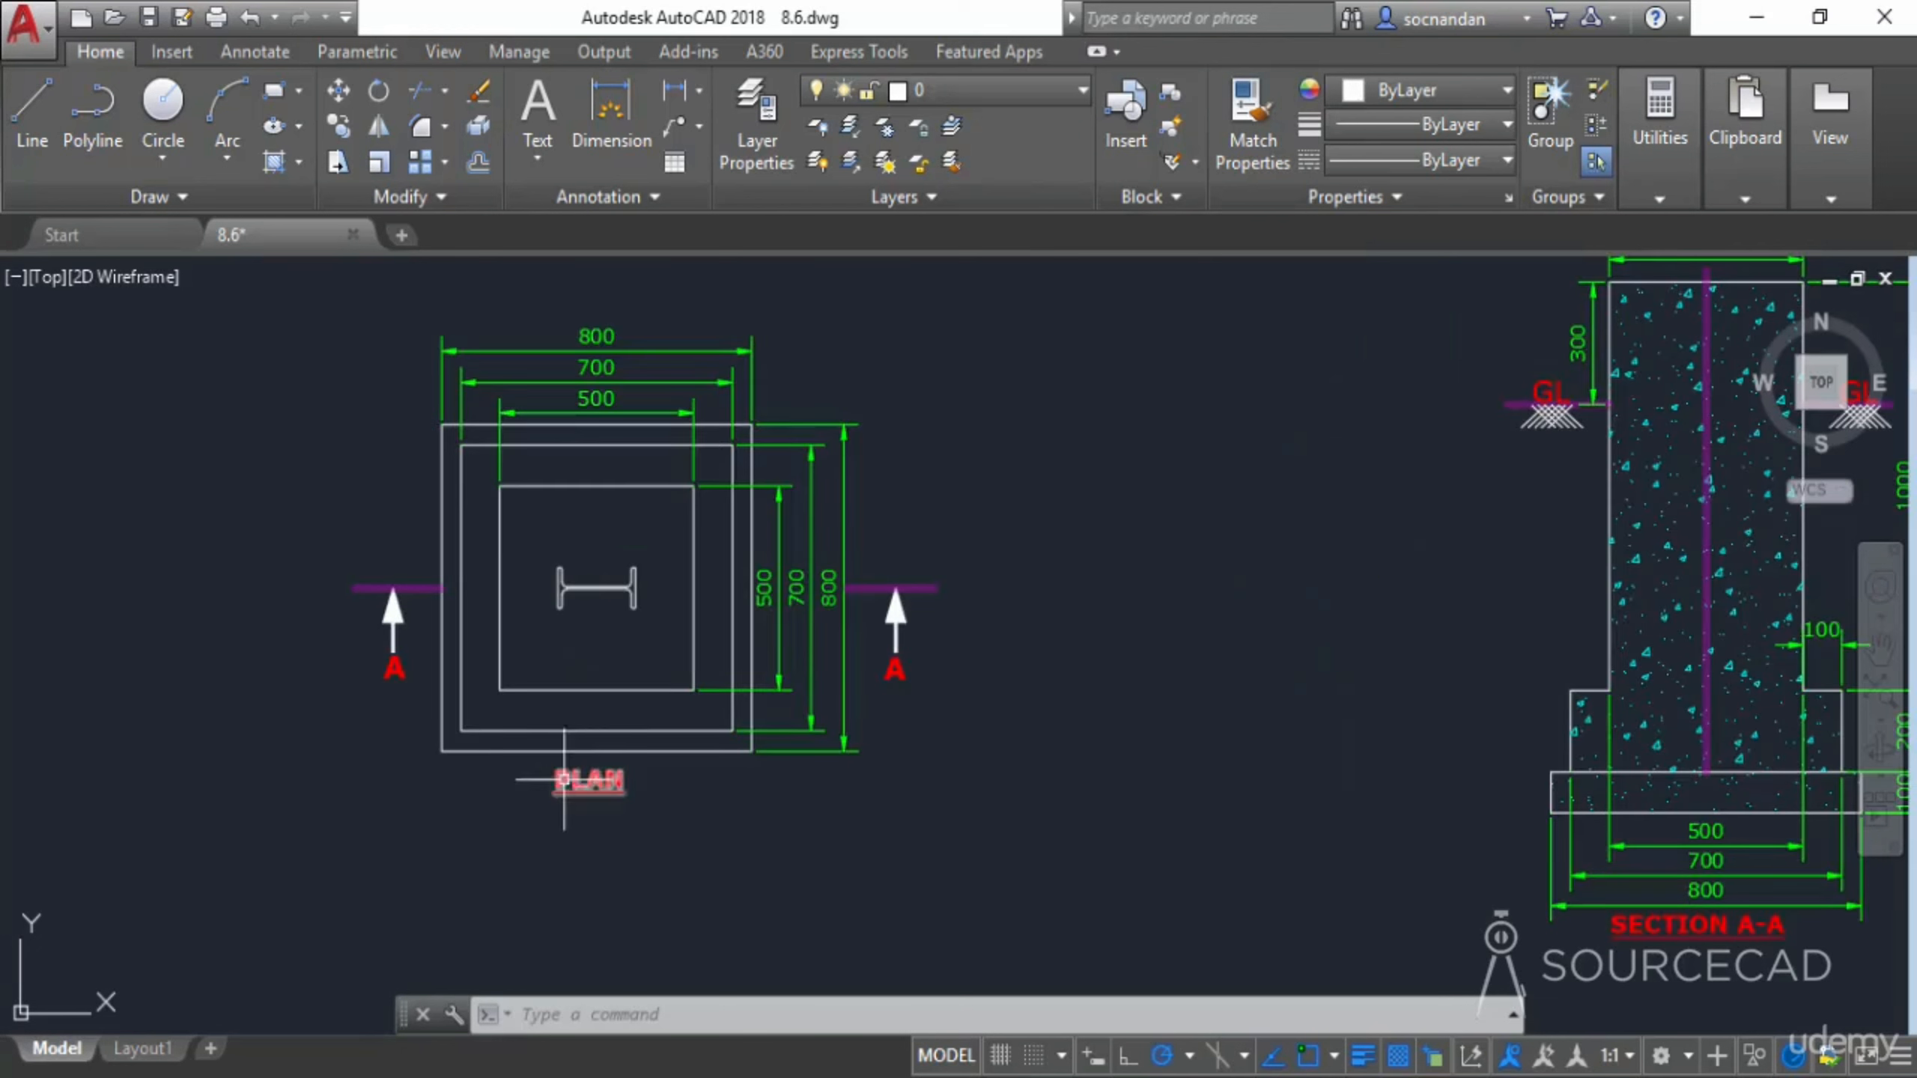
left_click(933, 589)
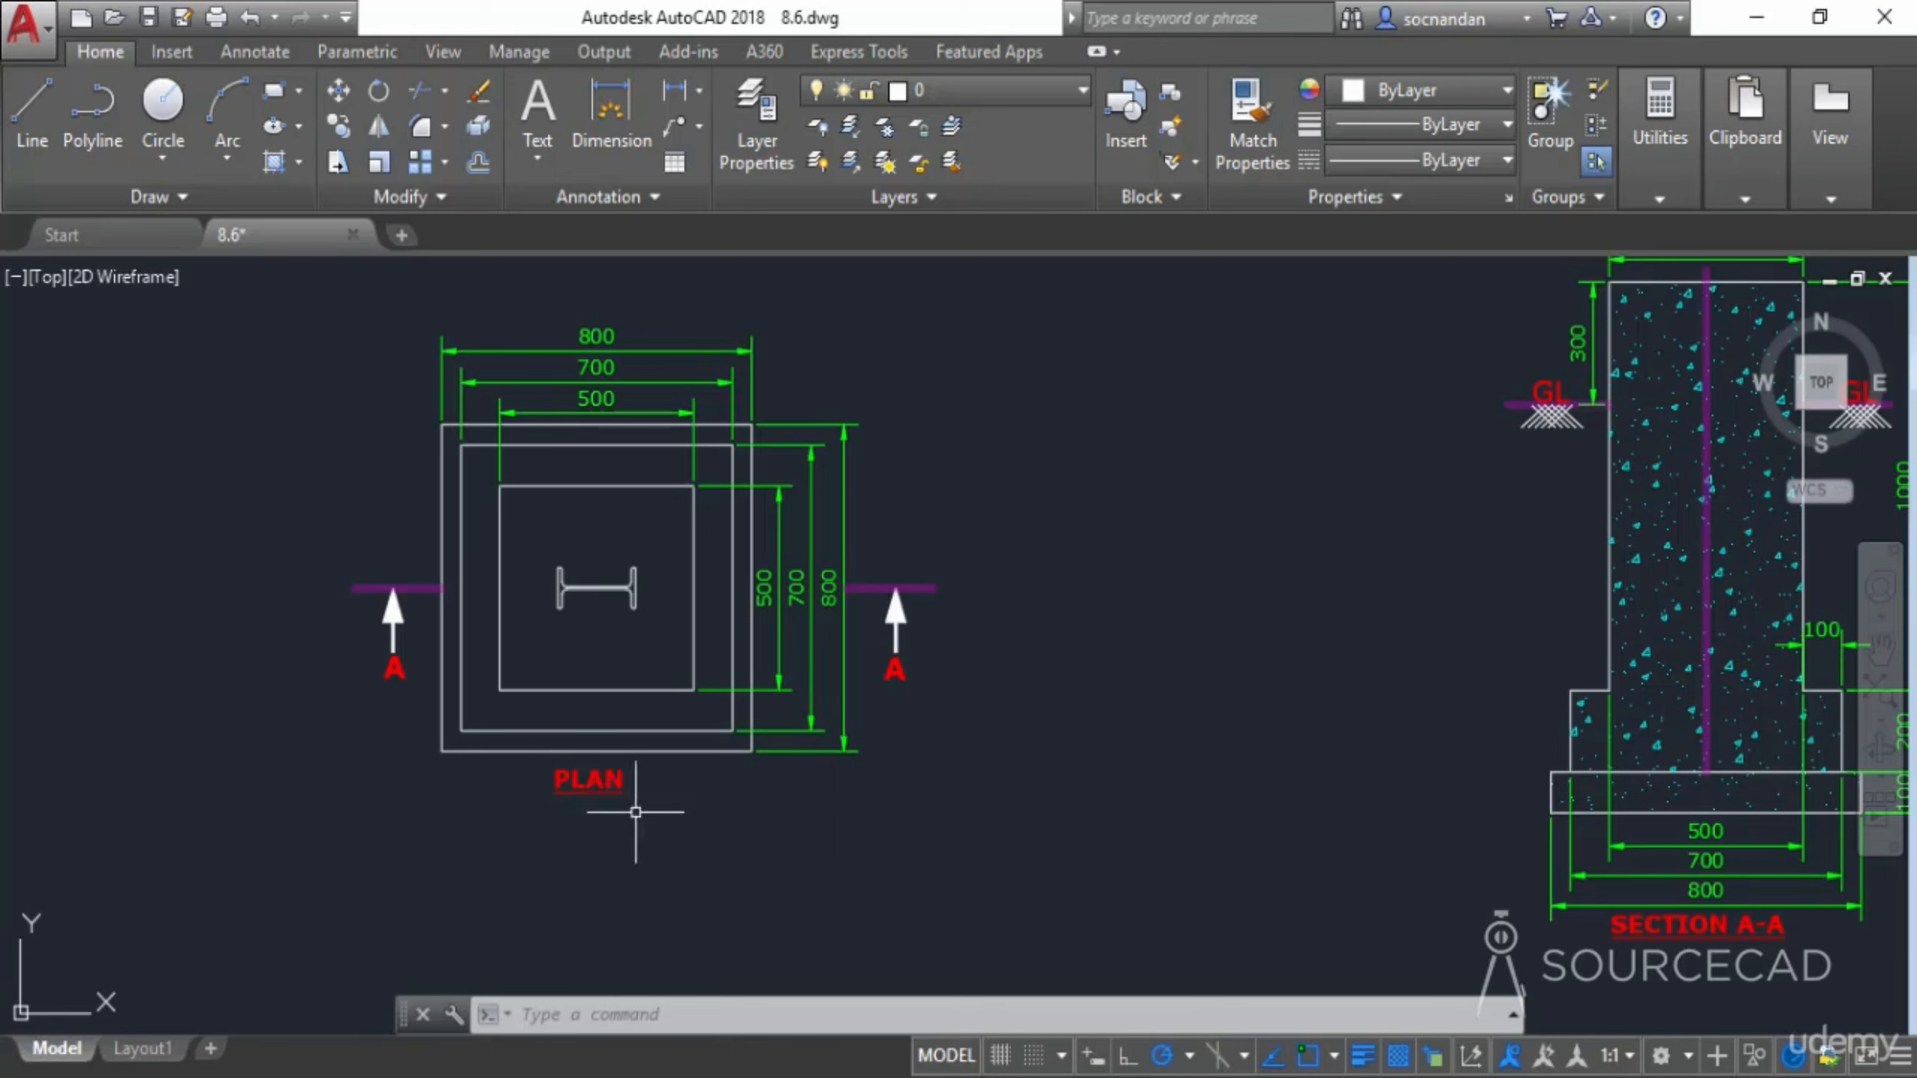
left_click(951, 161)
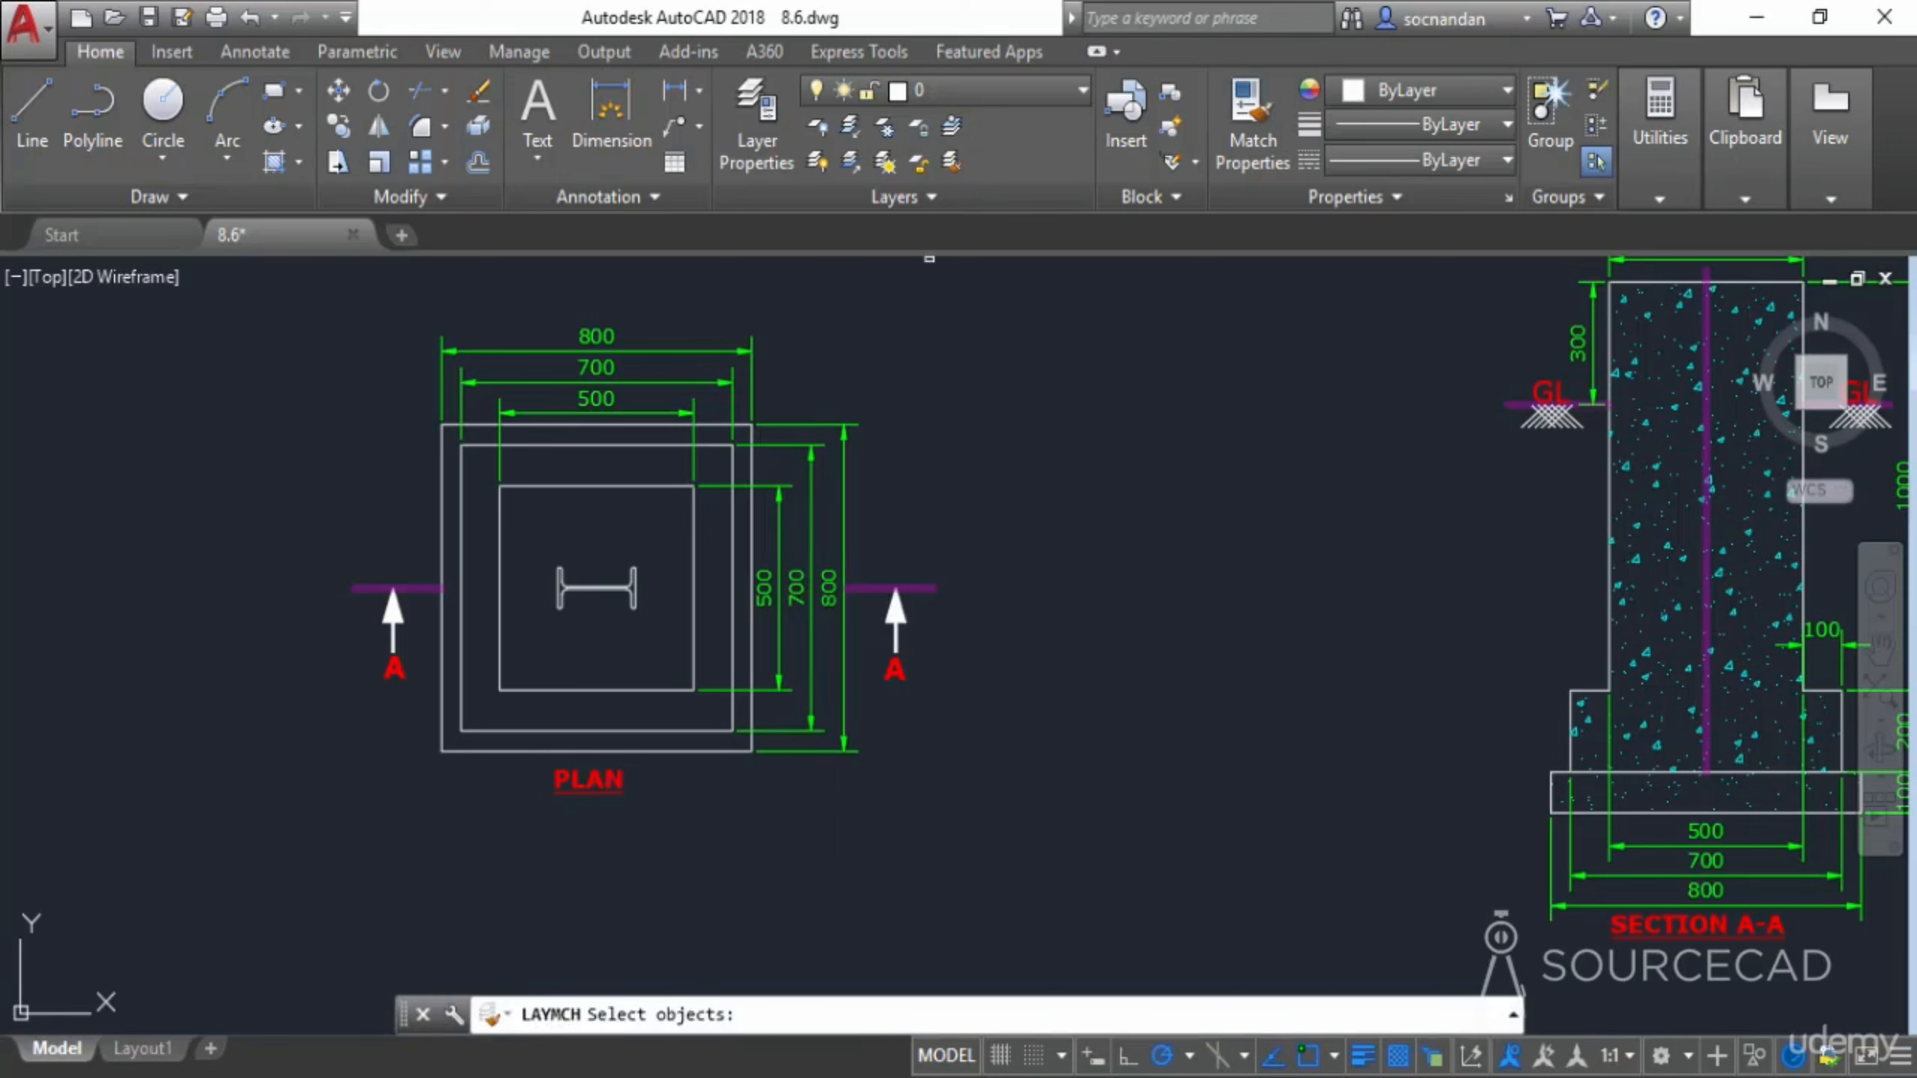
left_click(615, 778)
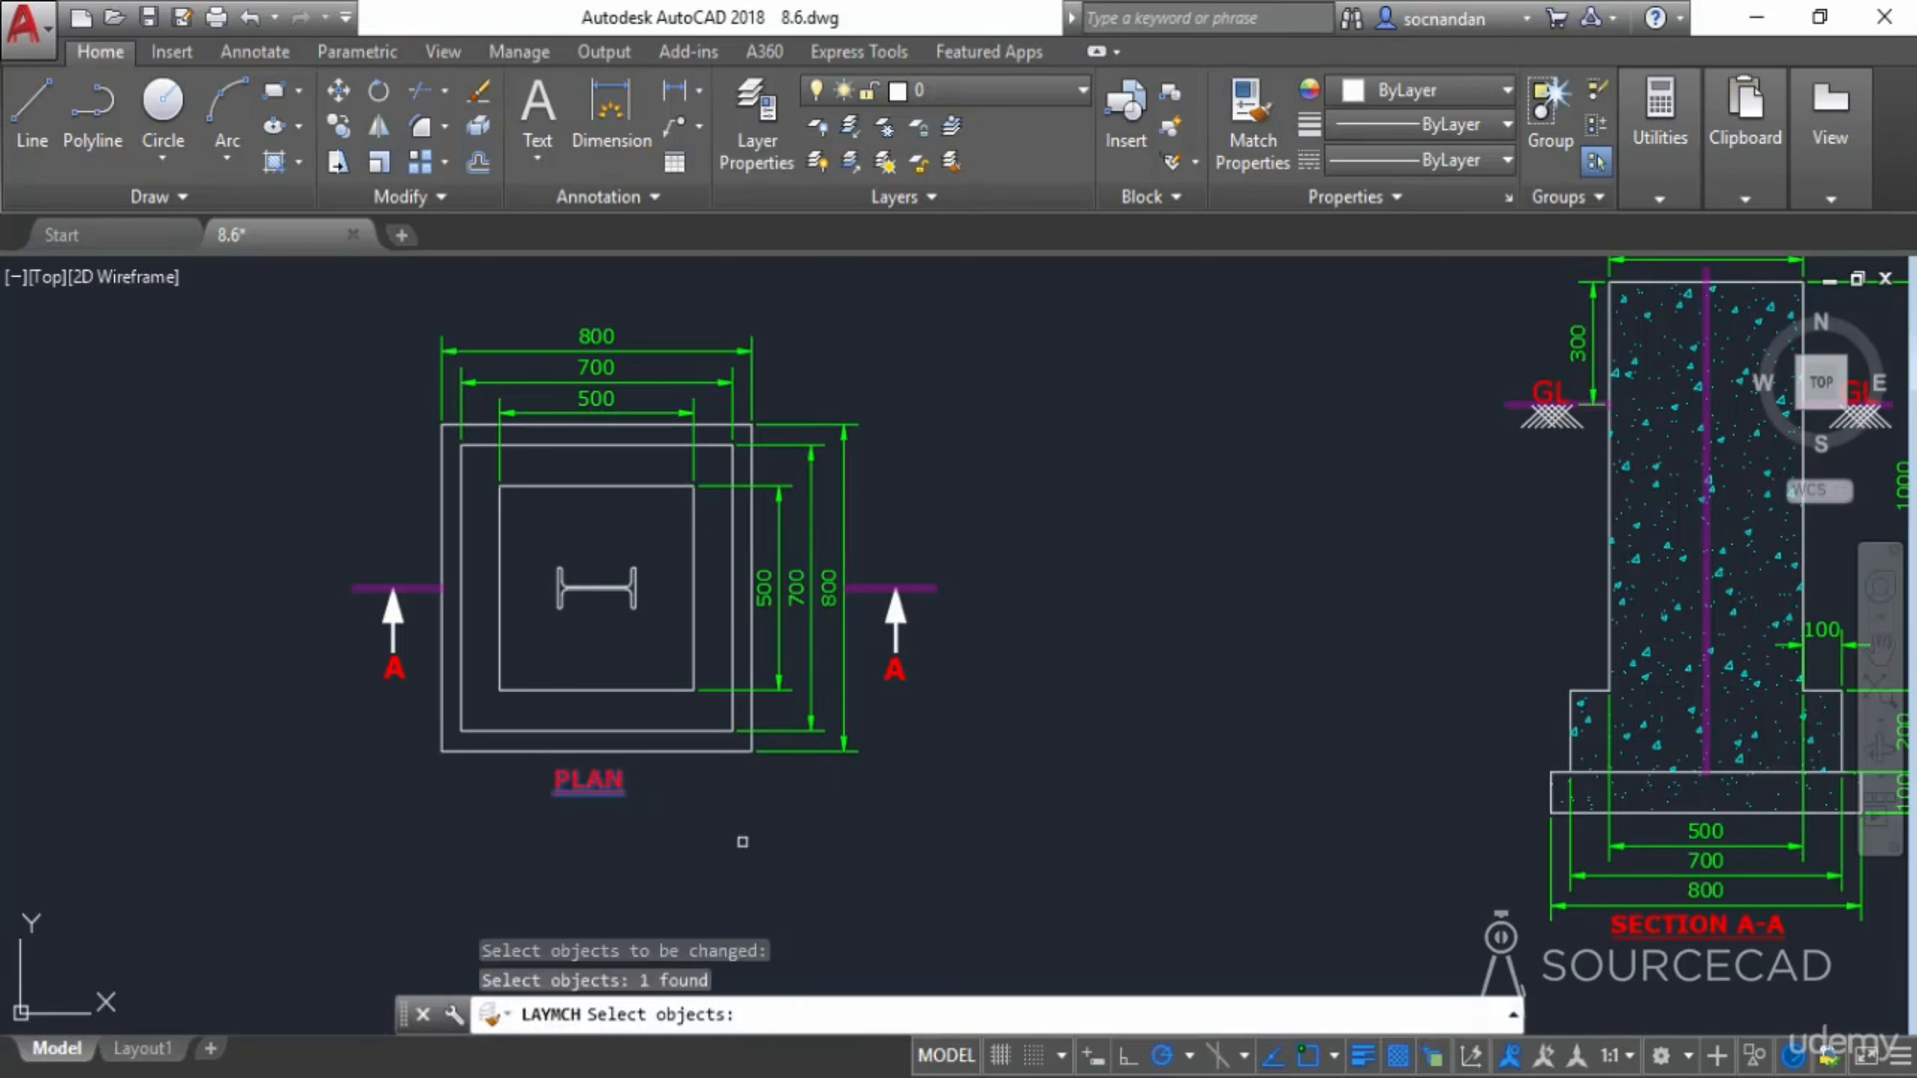
key("Return")
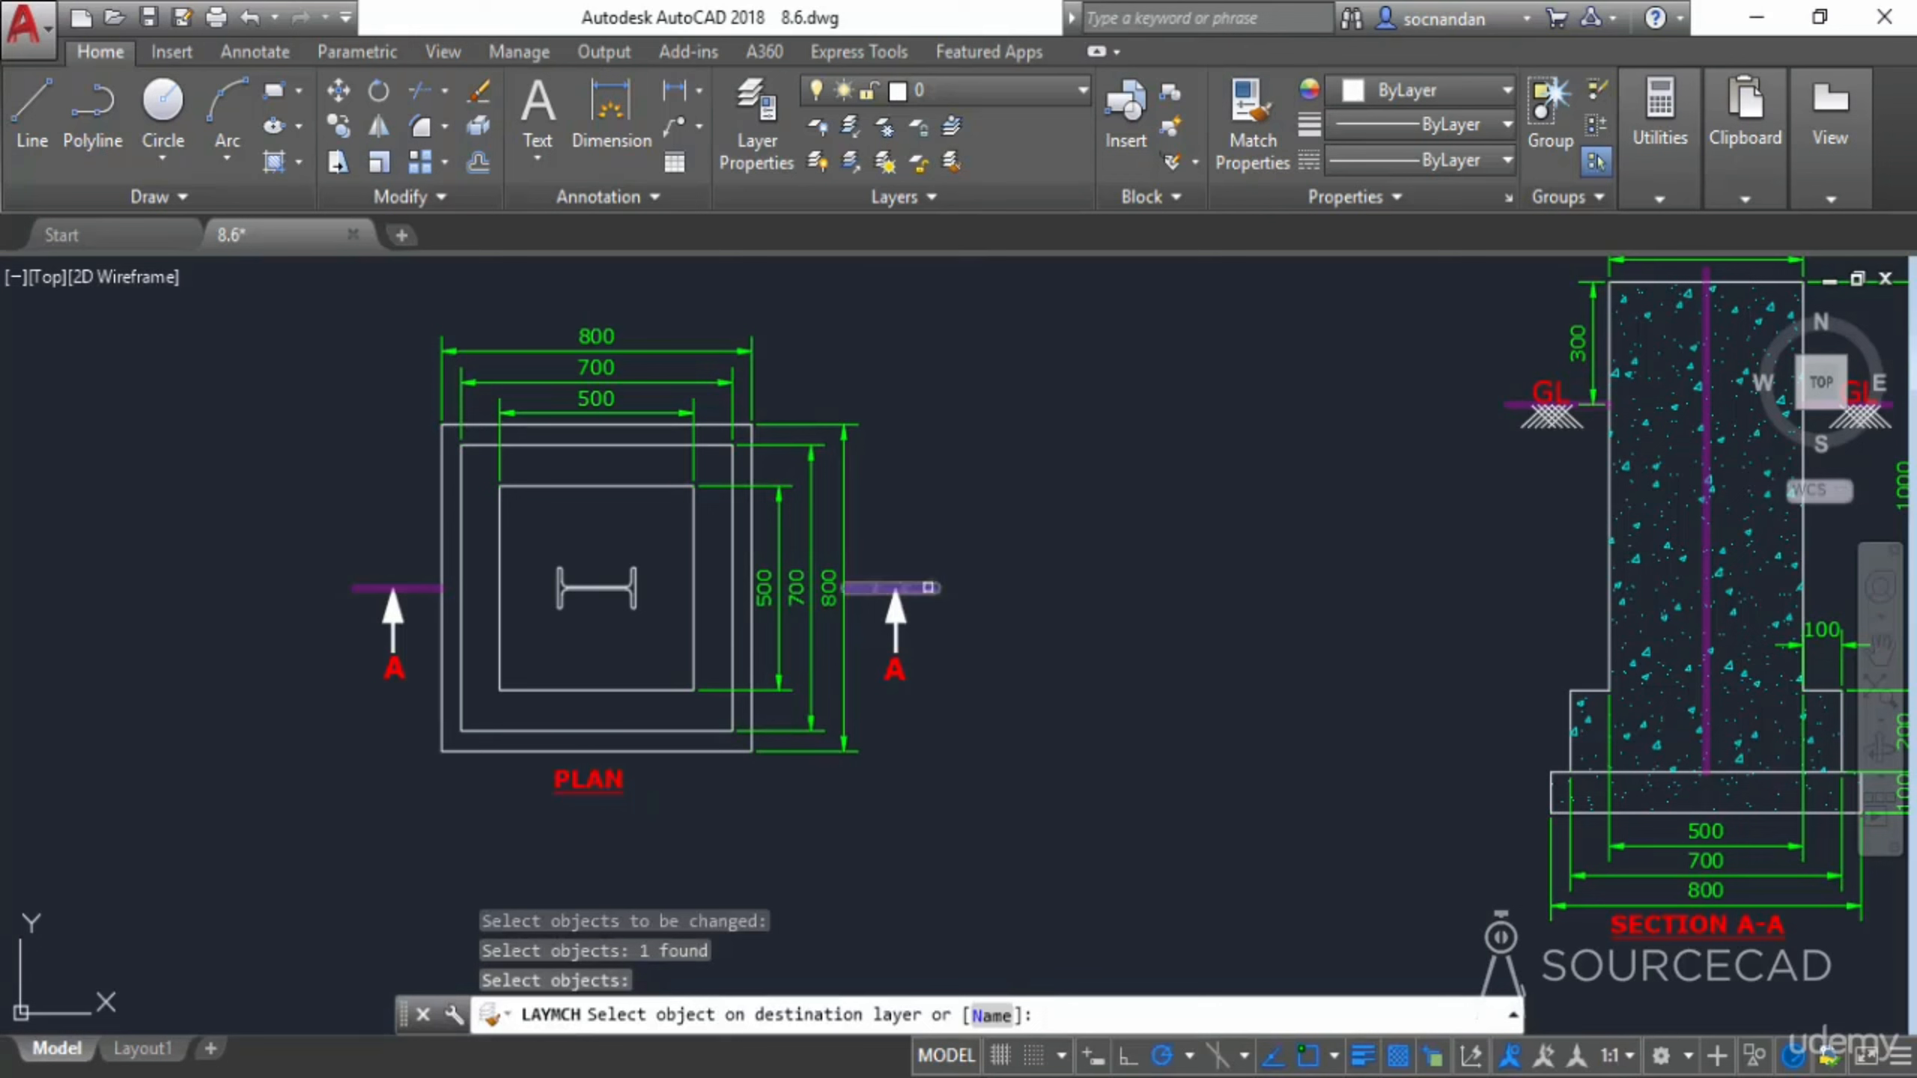
left_click(929, 587)
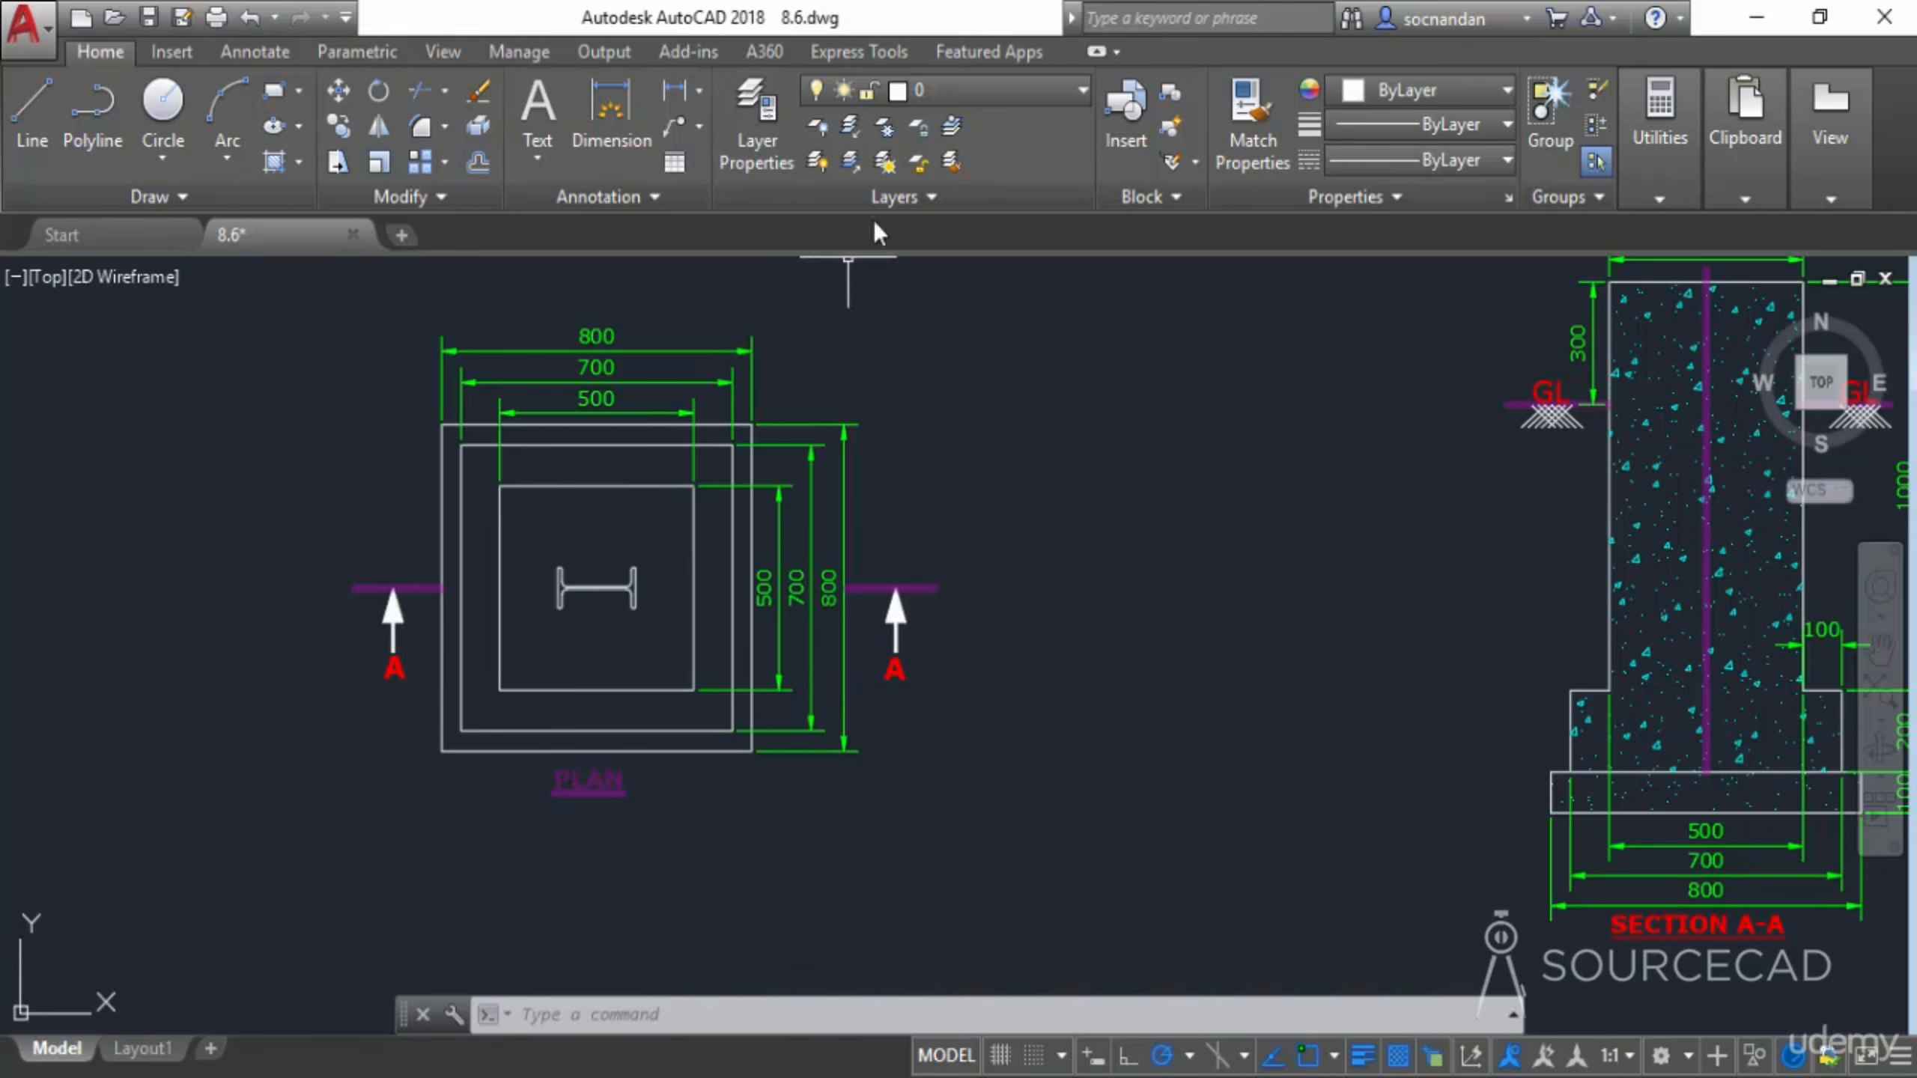
Match both section arrows beside the plan to the Cline layer, picking the adjacent section line as the destination object
left_click(950, 163)
left_click(452, 684)
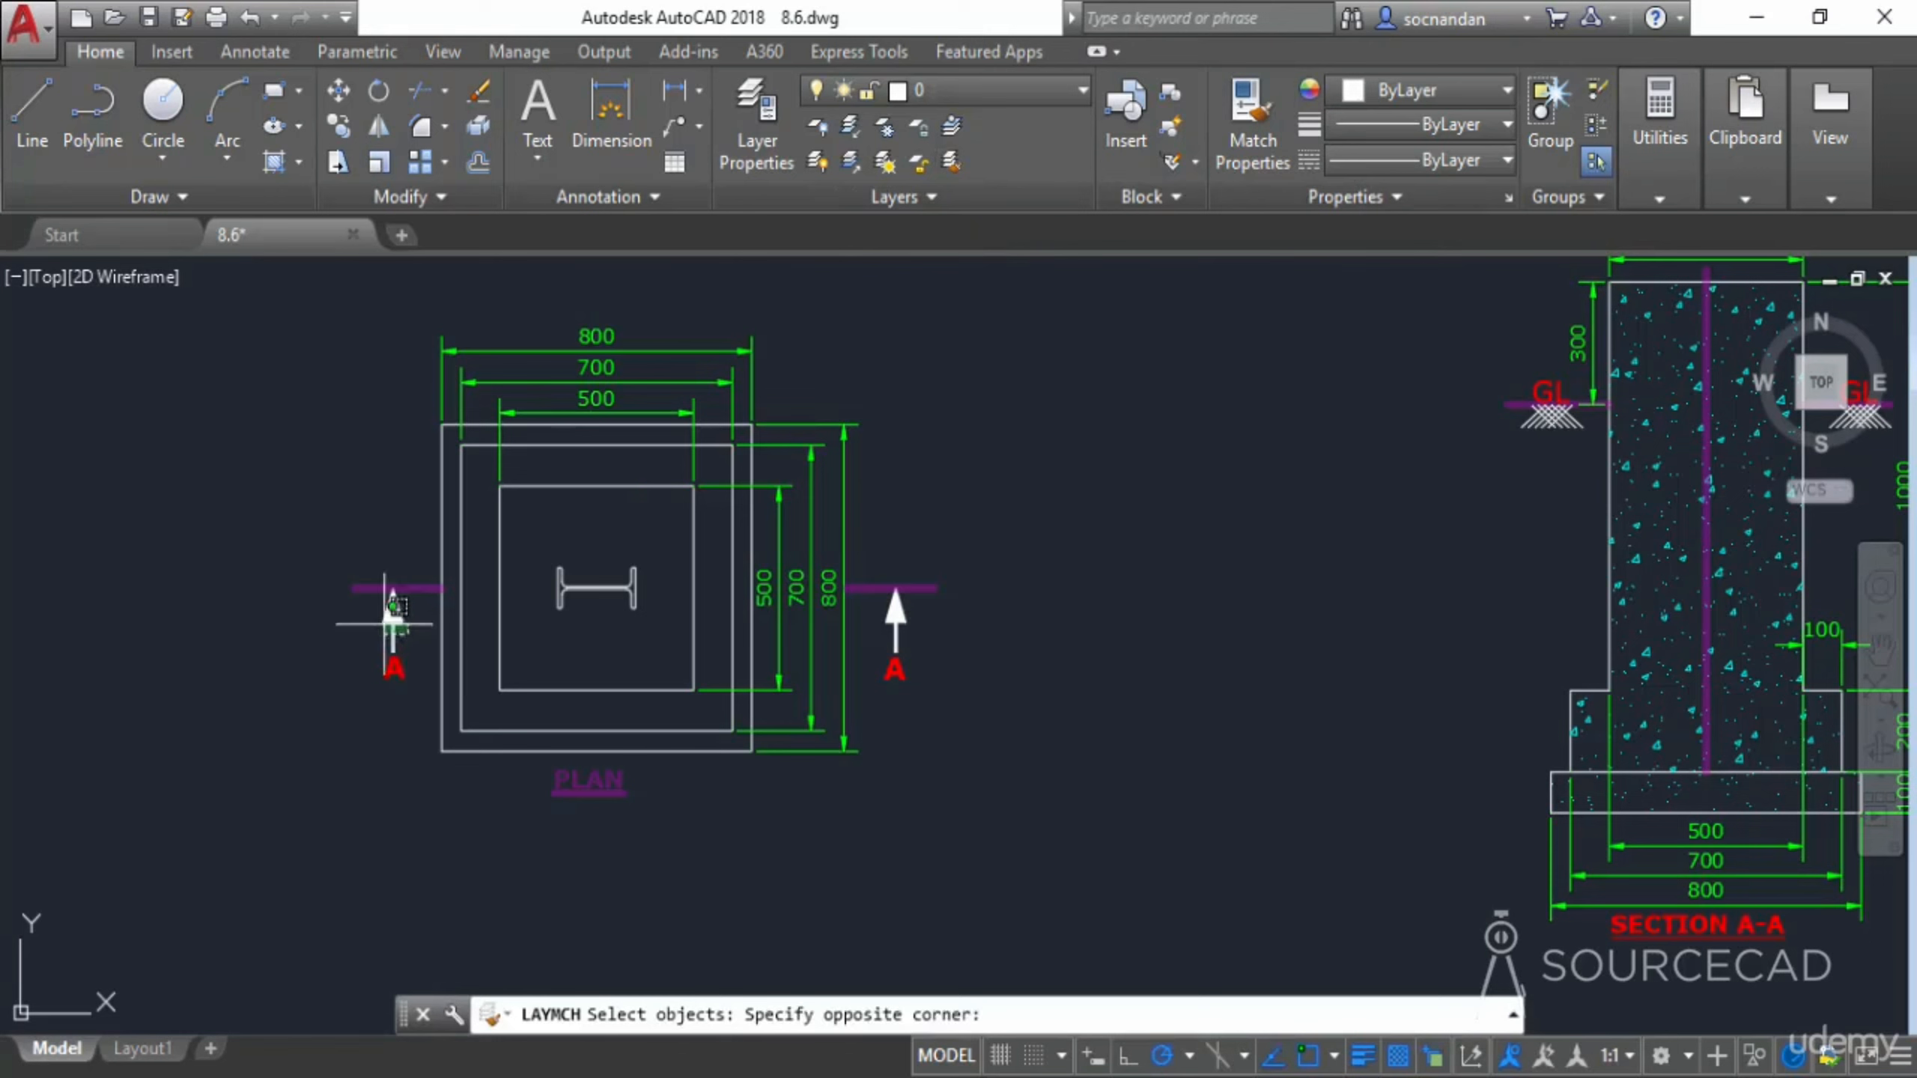
left_click(356, 605)
left_click(973, 683)
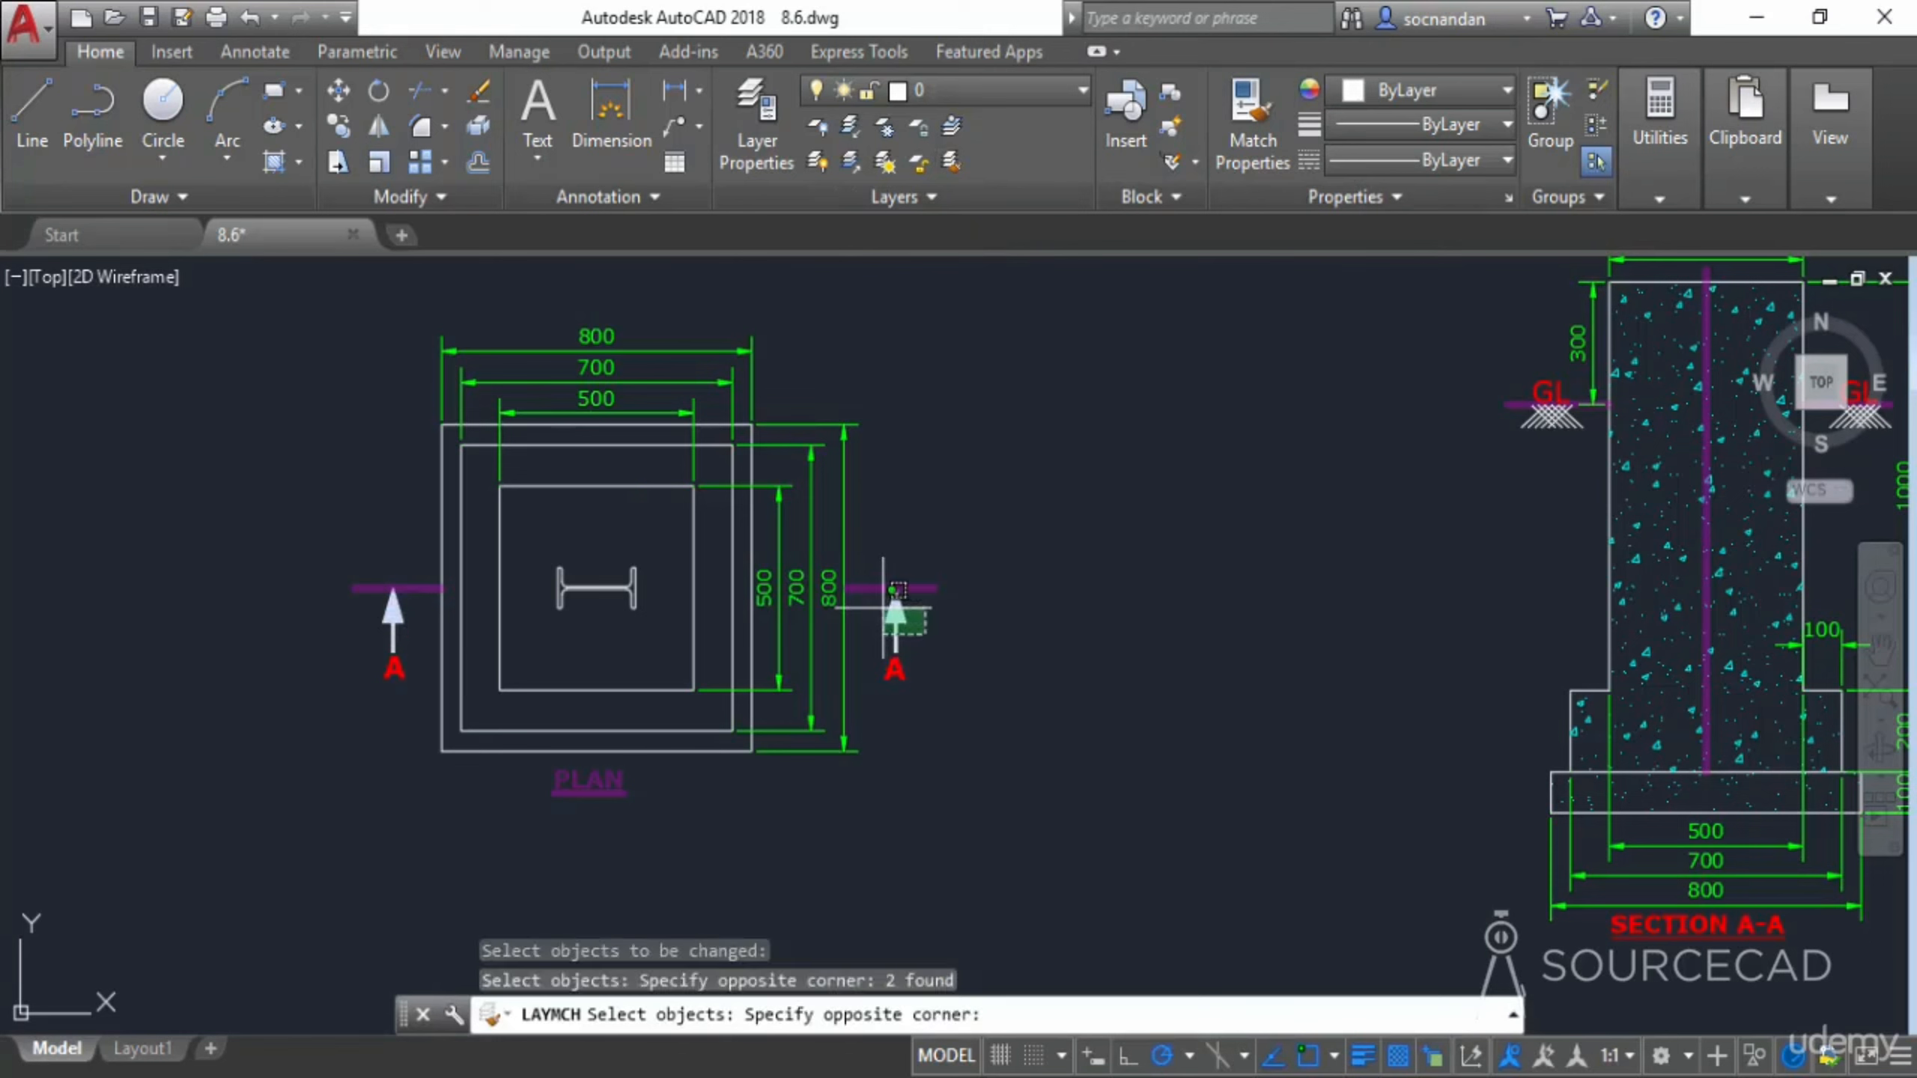
left_click(835, 558)
key("Return")
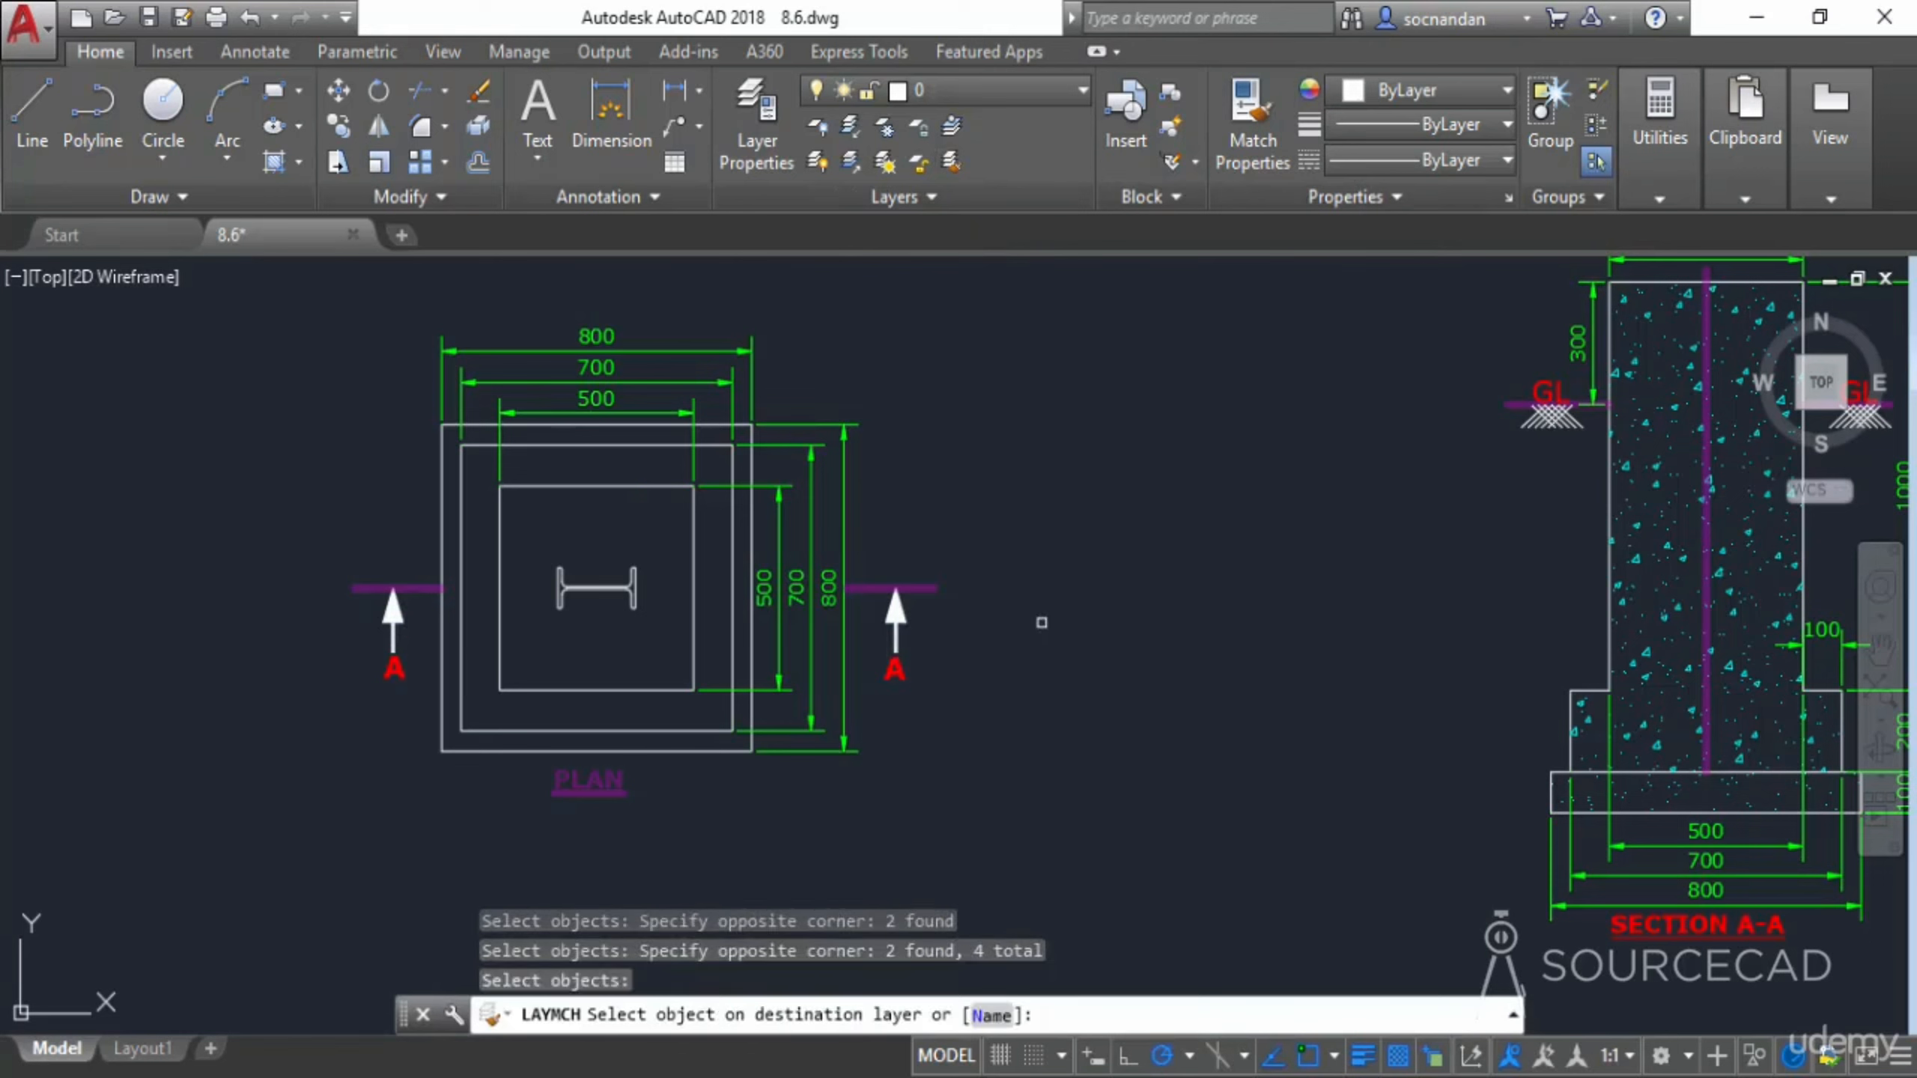
left_click(923, 588)
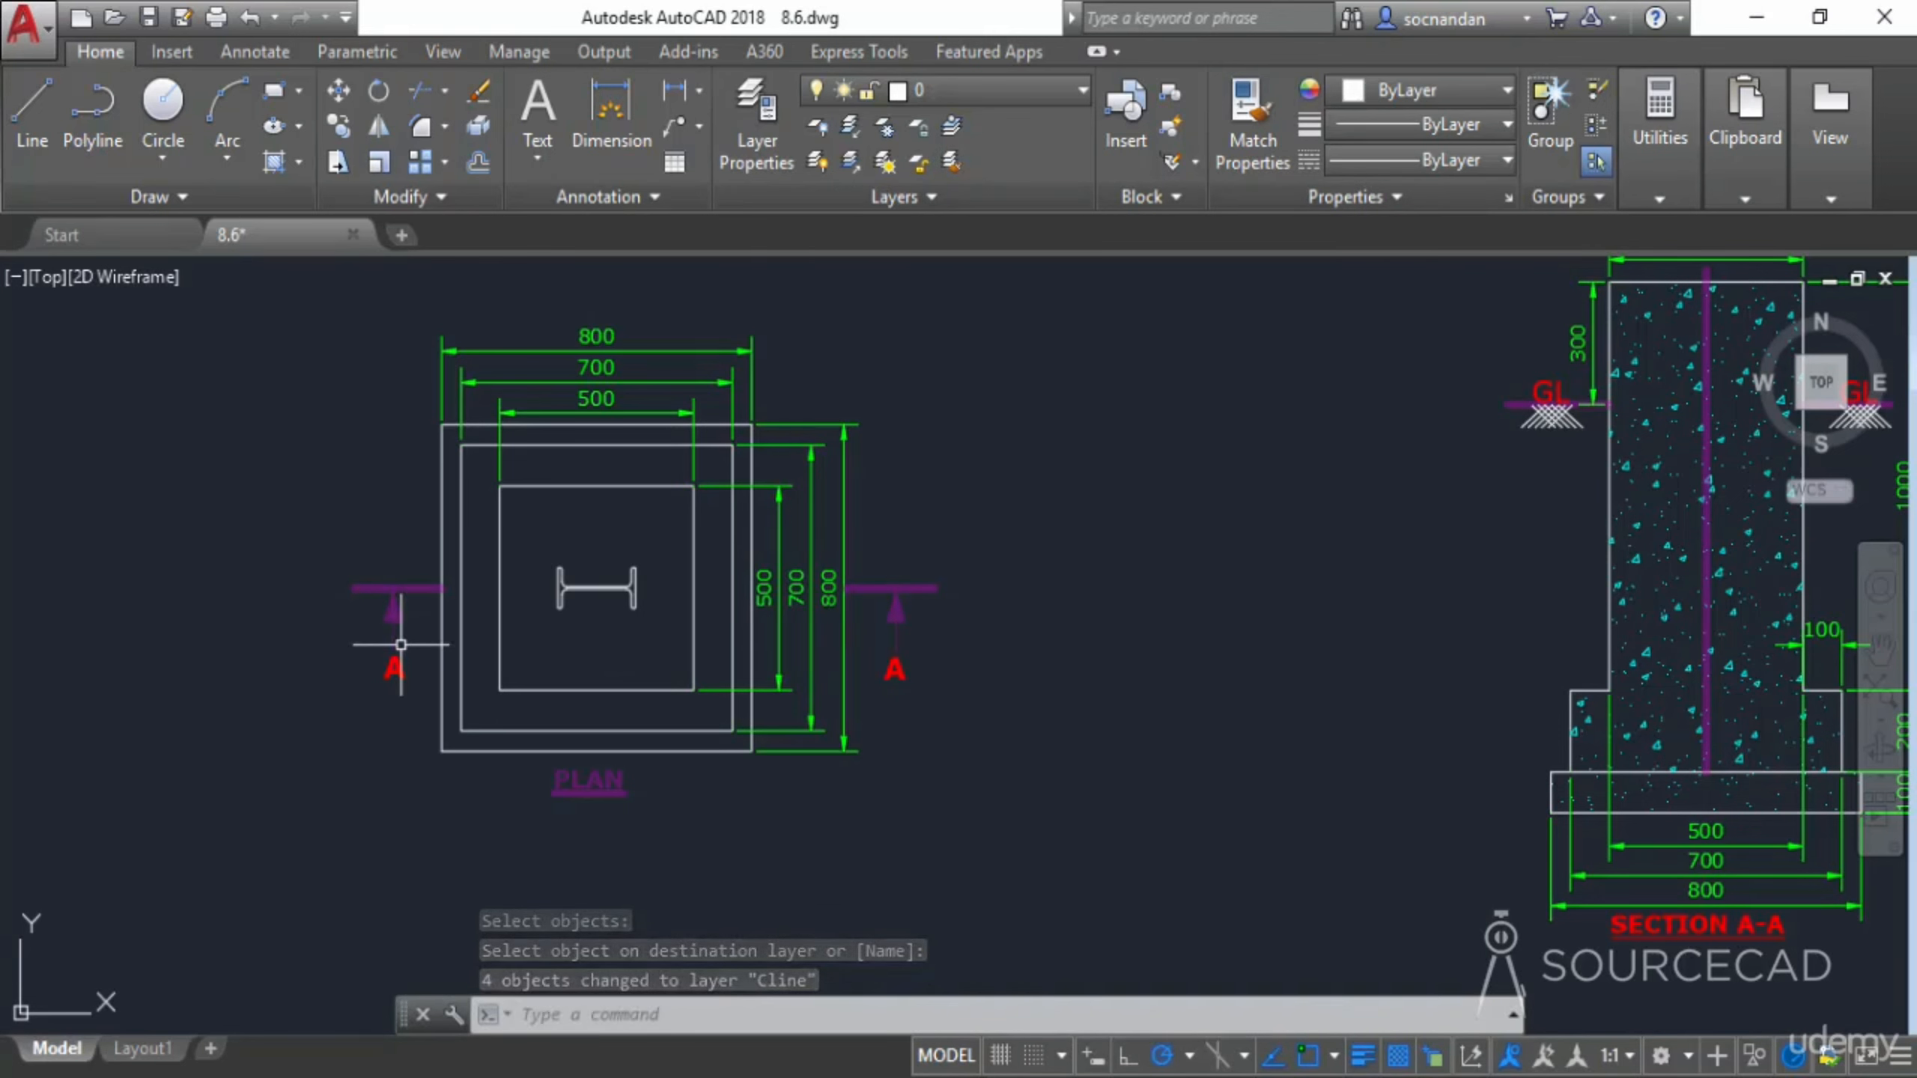
Match the ground hatching lines under both GL labels of Section A-A to the Cline layer, picking a ground line as the destination
middle_click_drag(1231, 606, 838, 679)
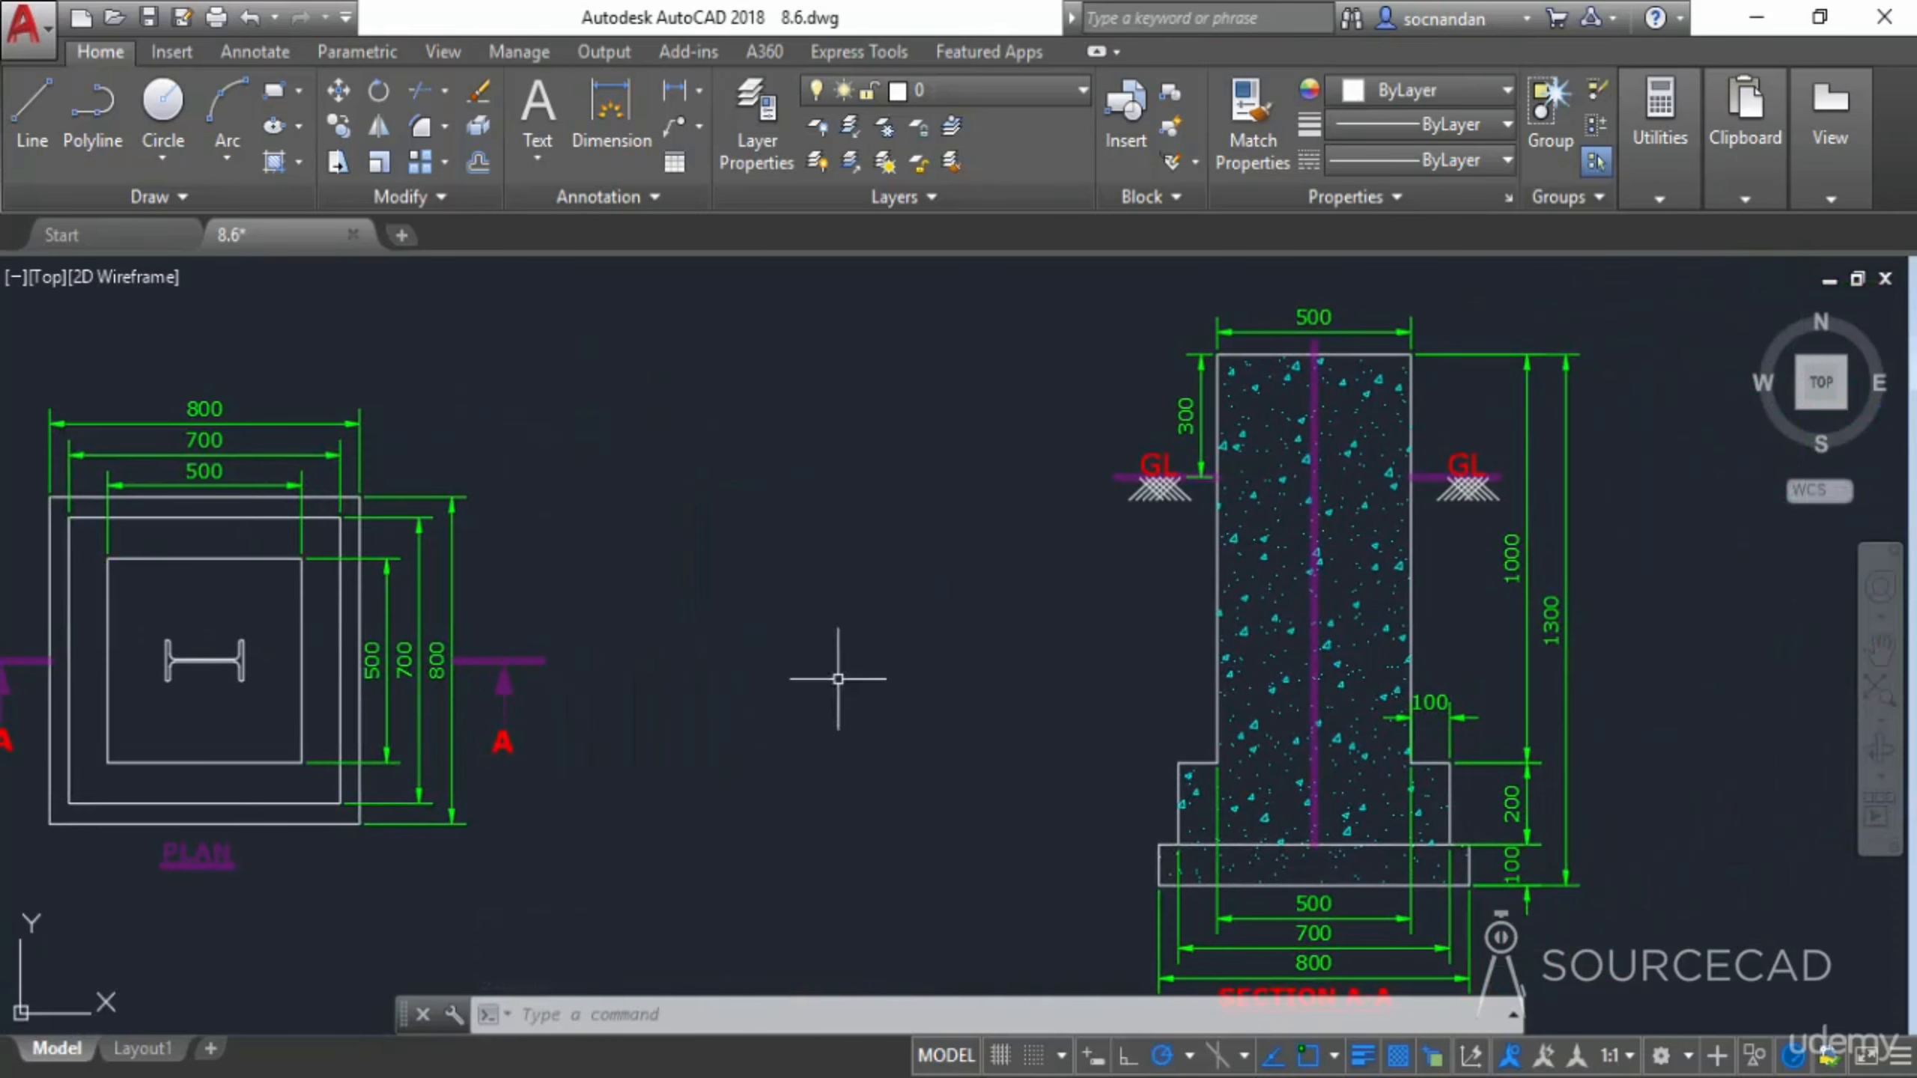
scroll(1147, 484, "up", 2)
middle_click_drag(1181, 548, 1061, 608)
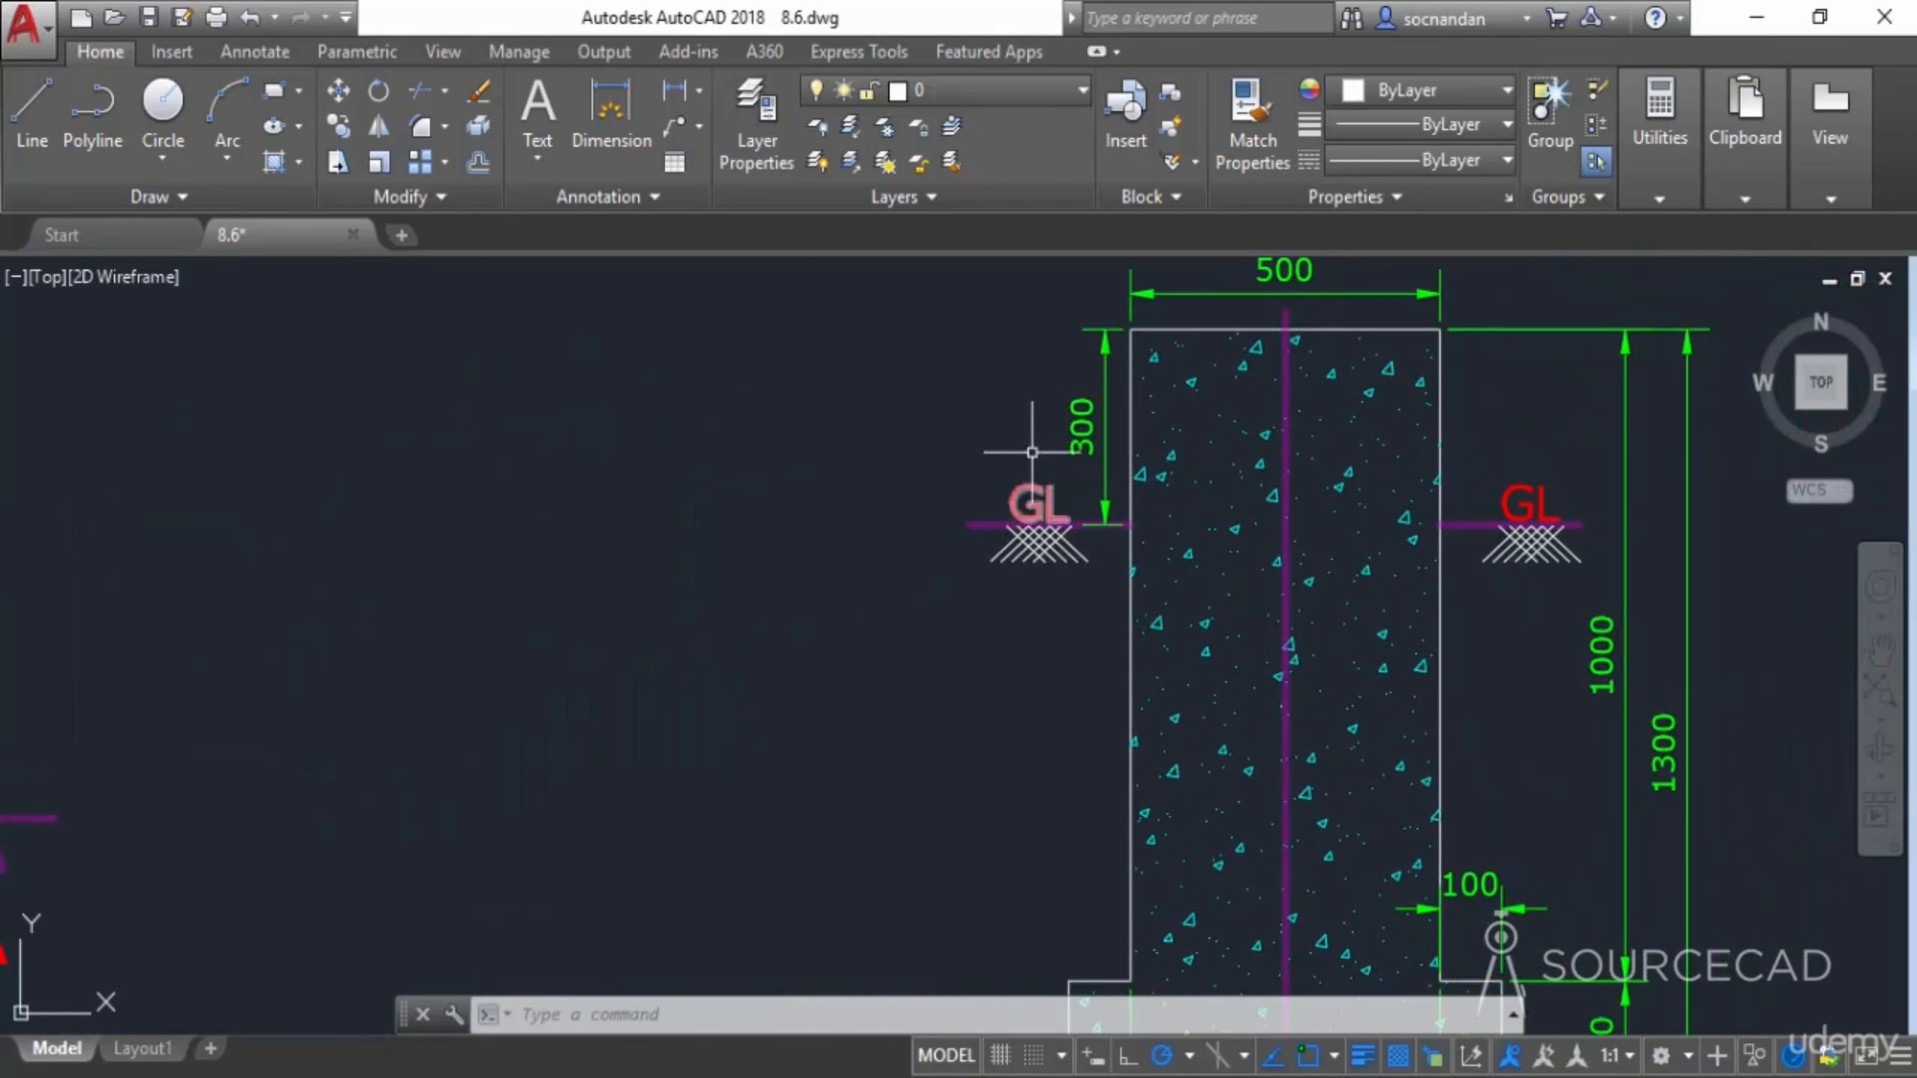
left_click(954, 164)
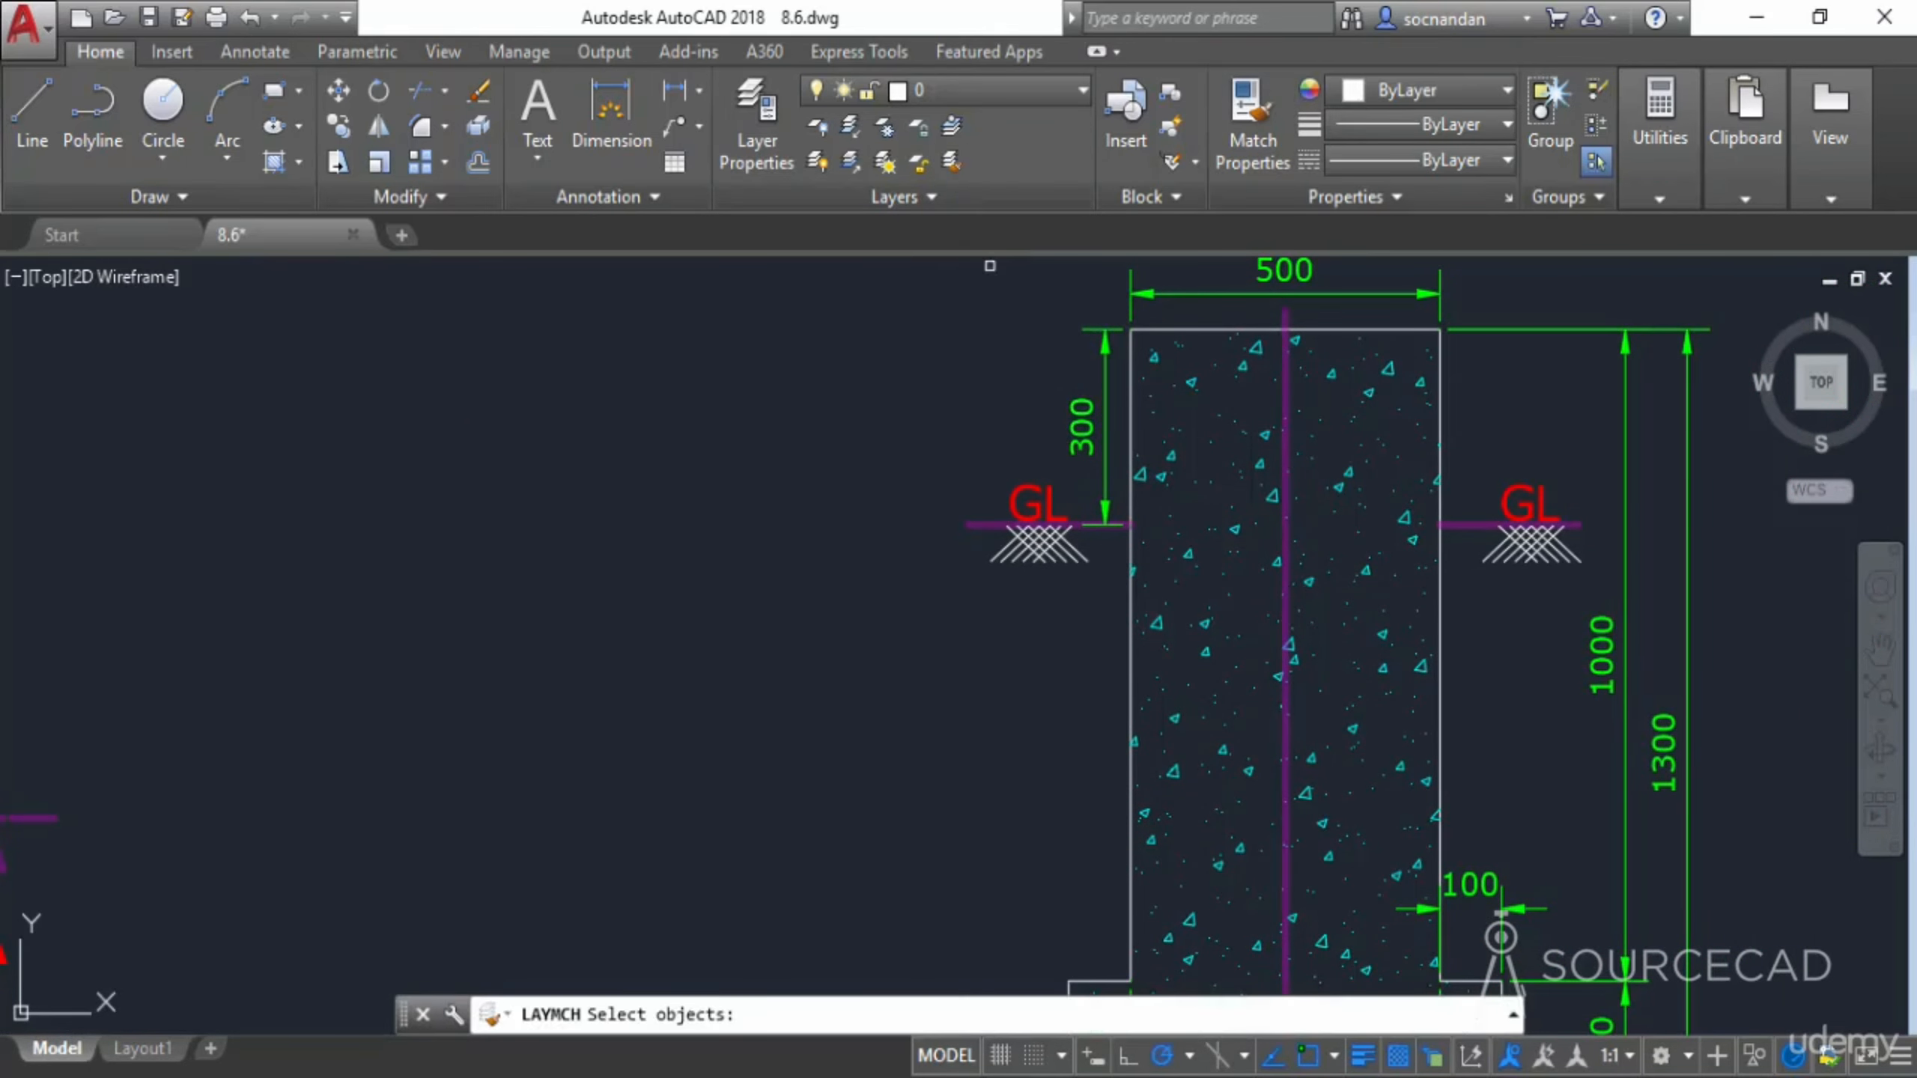
left_click(1107, 602)
left_click(951, 500)
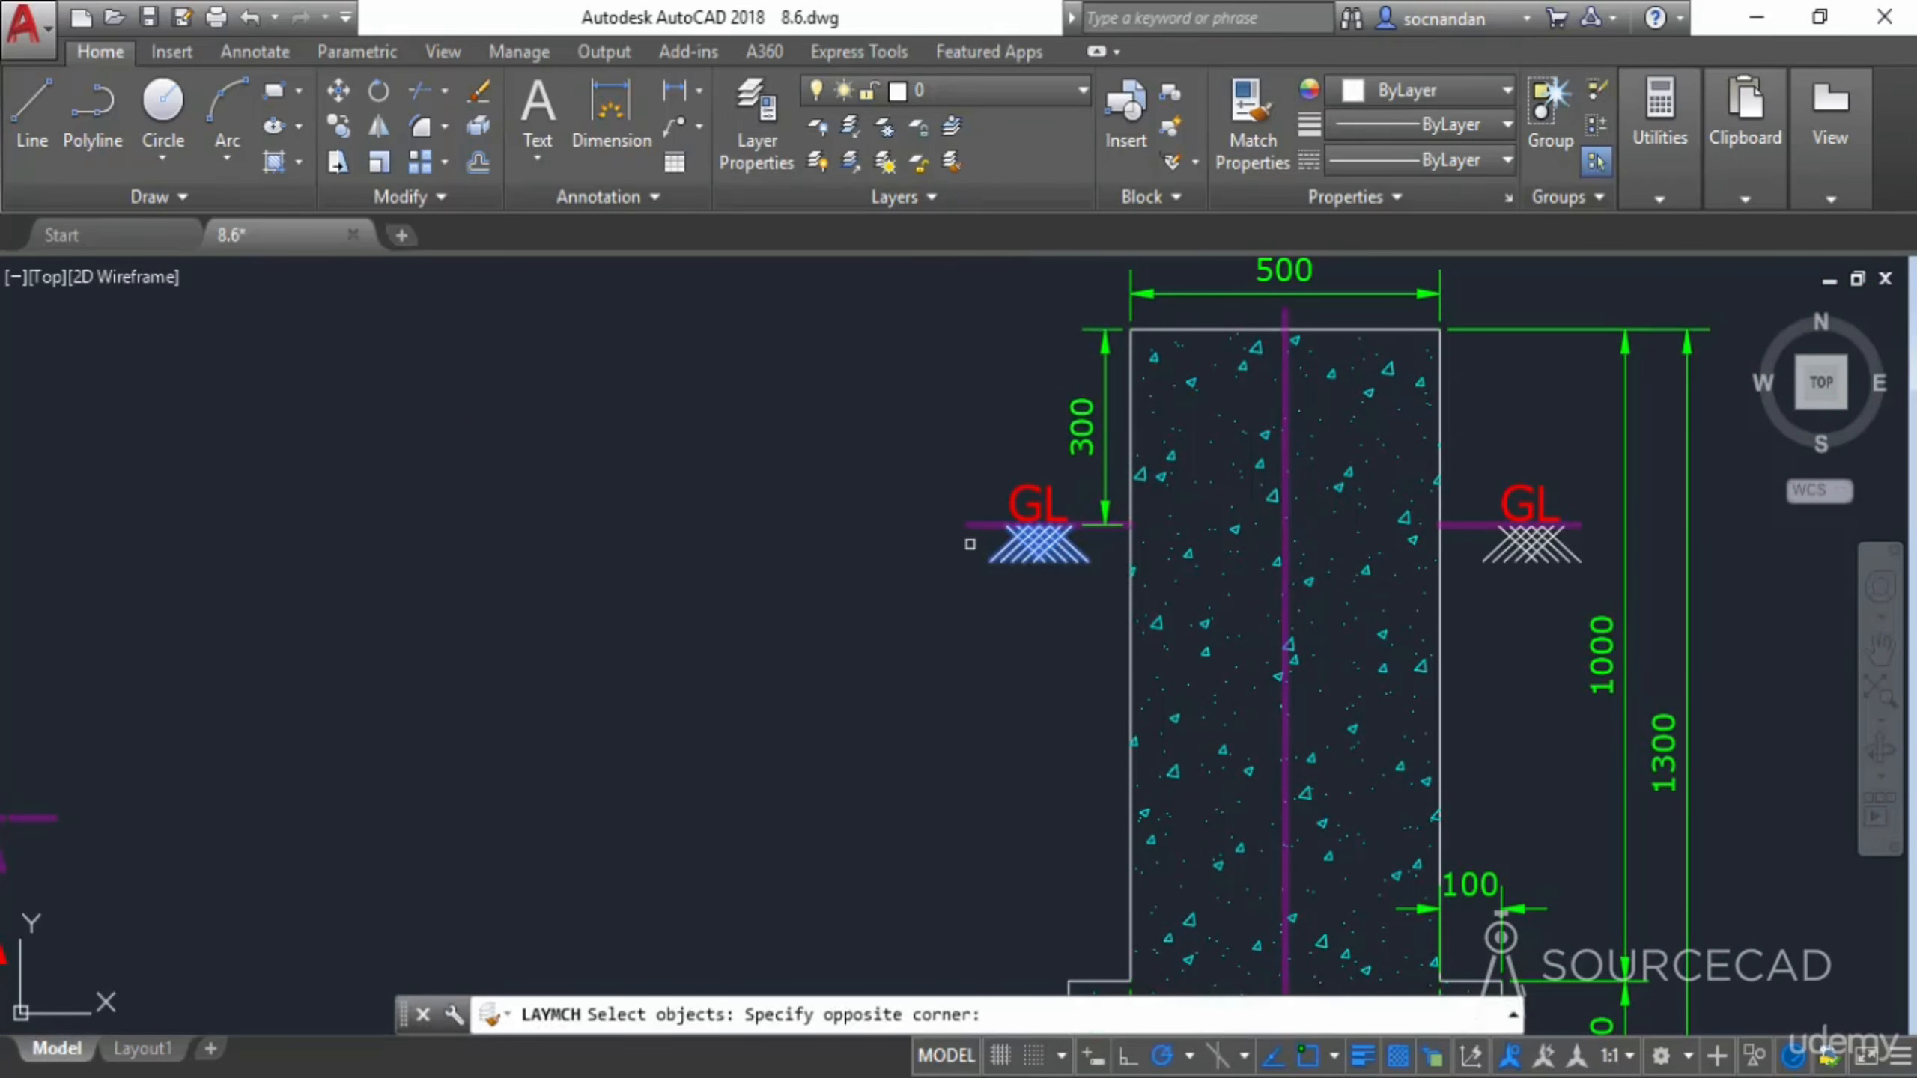
left_click(1576, 587)
left_click(1482, 539)
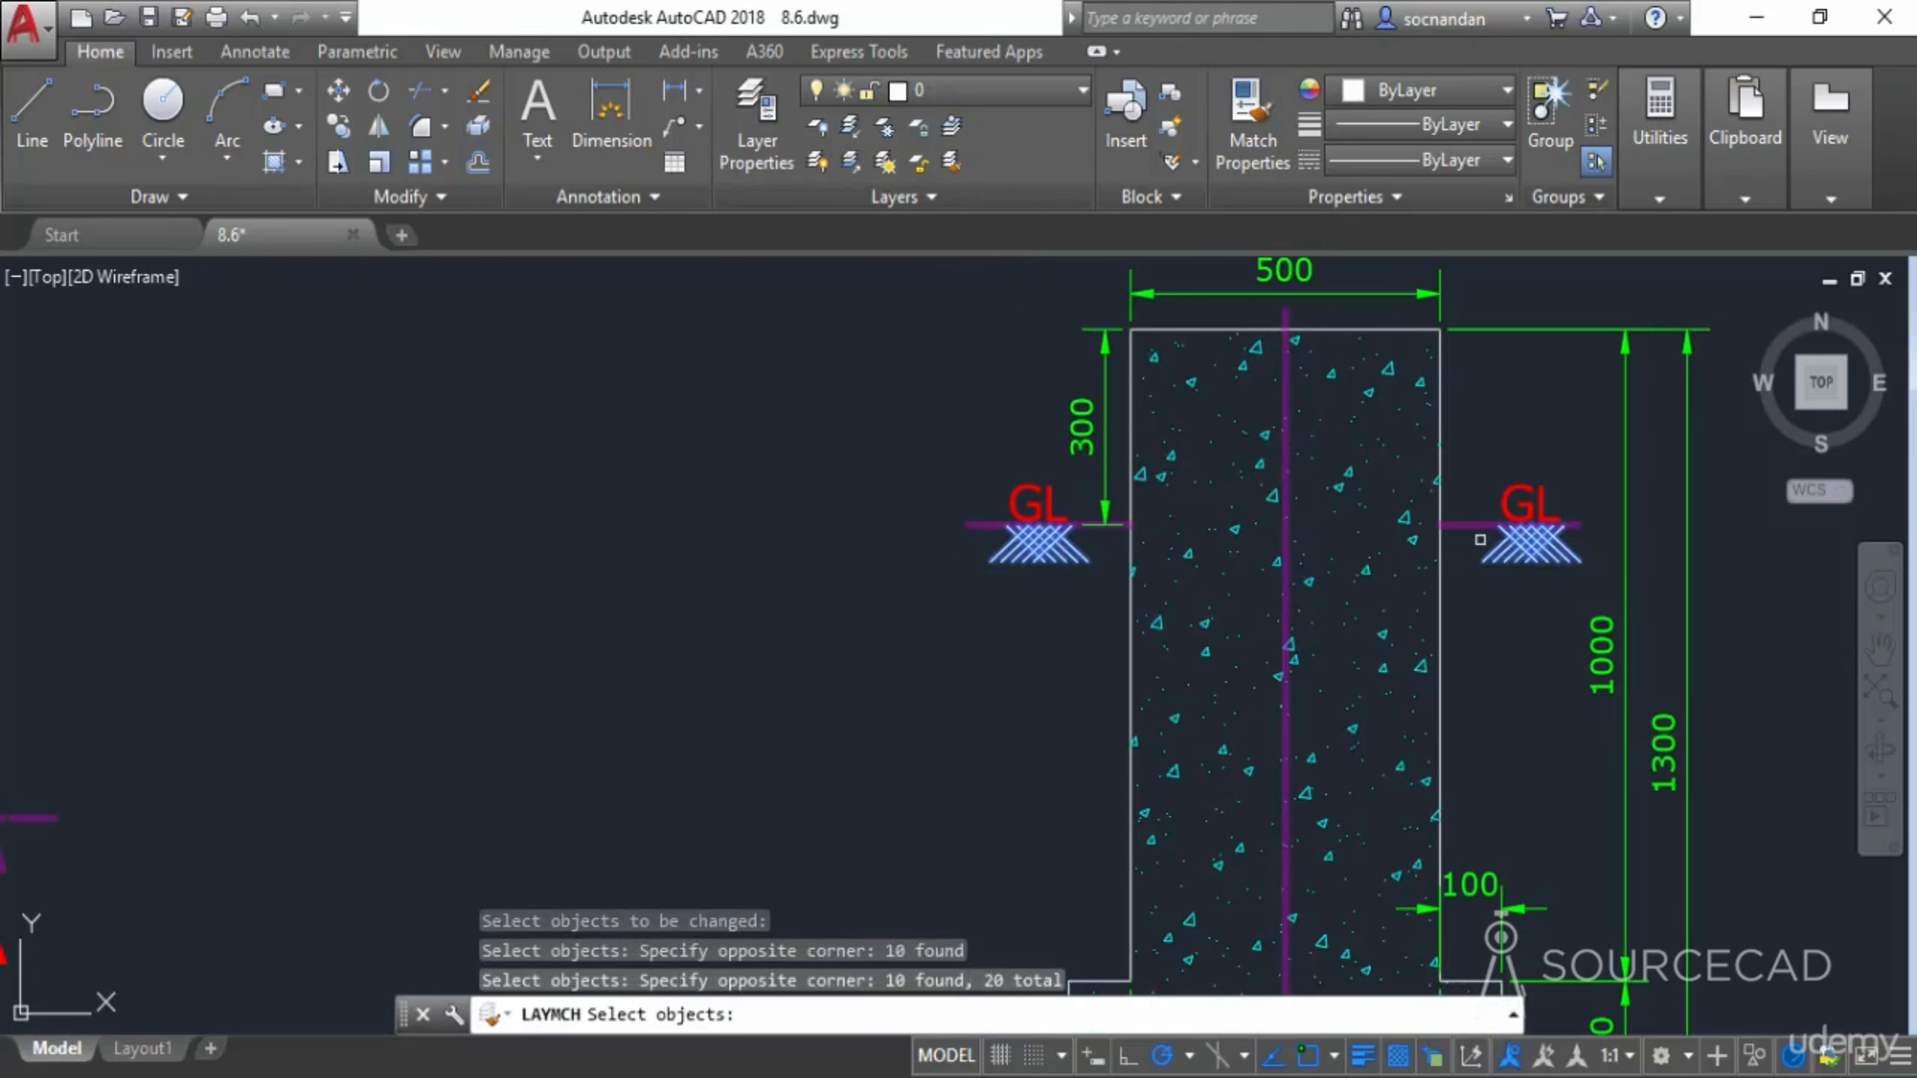
key("Return")
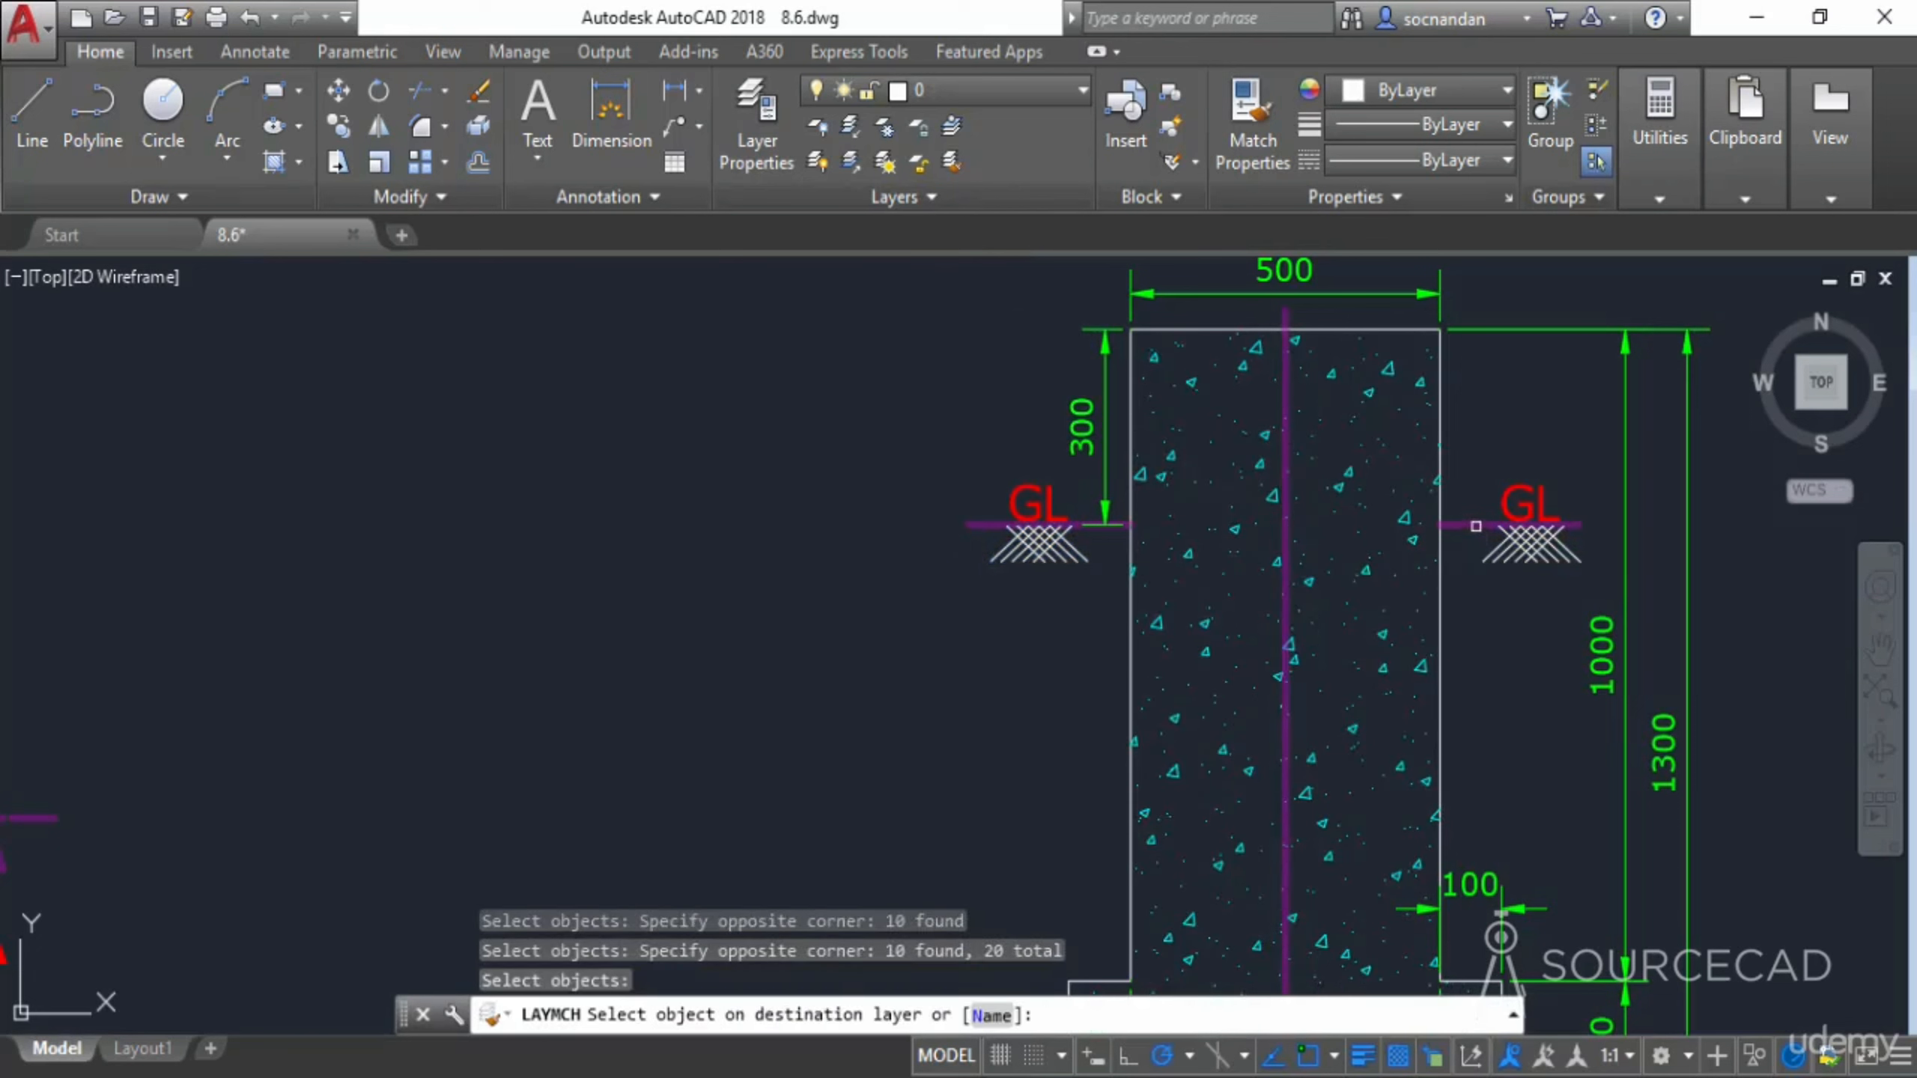
left_click(1475, 525)
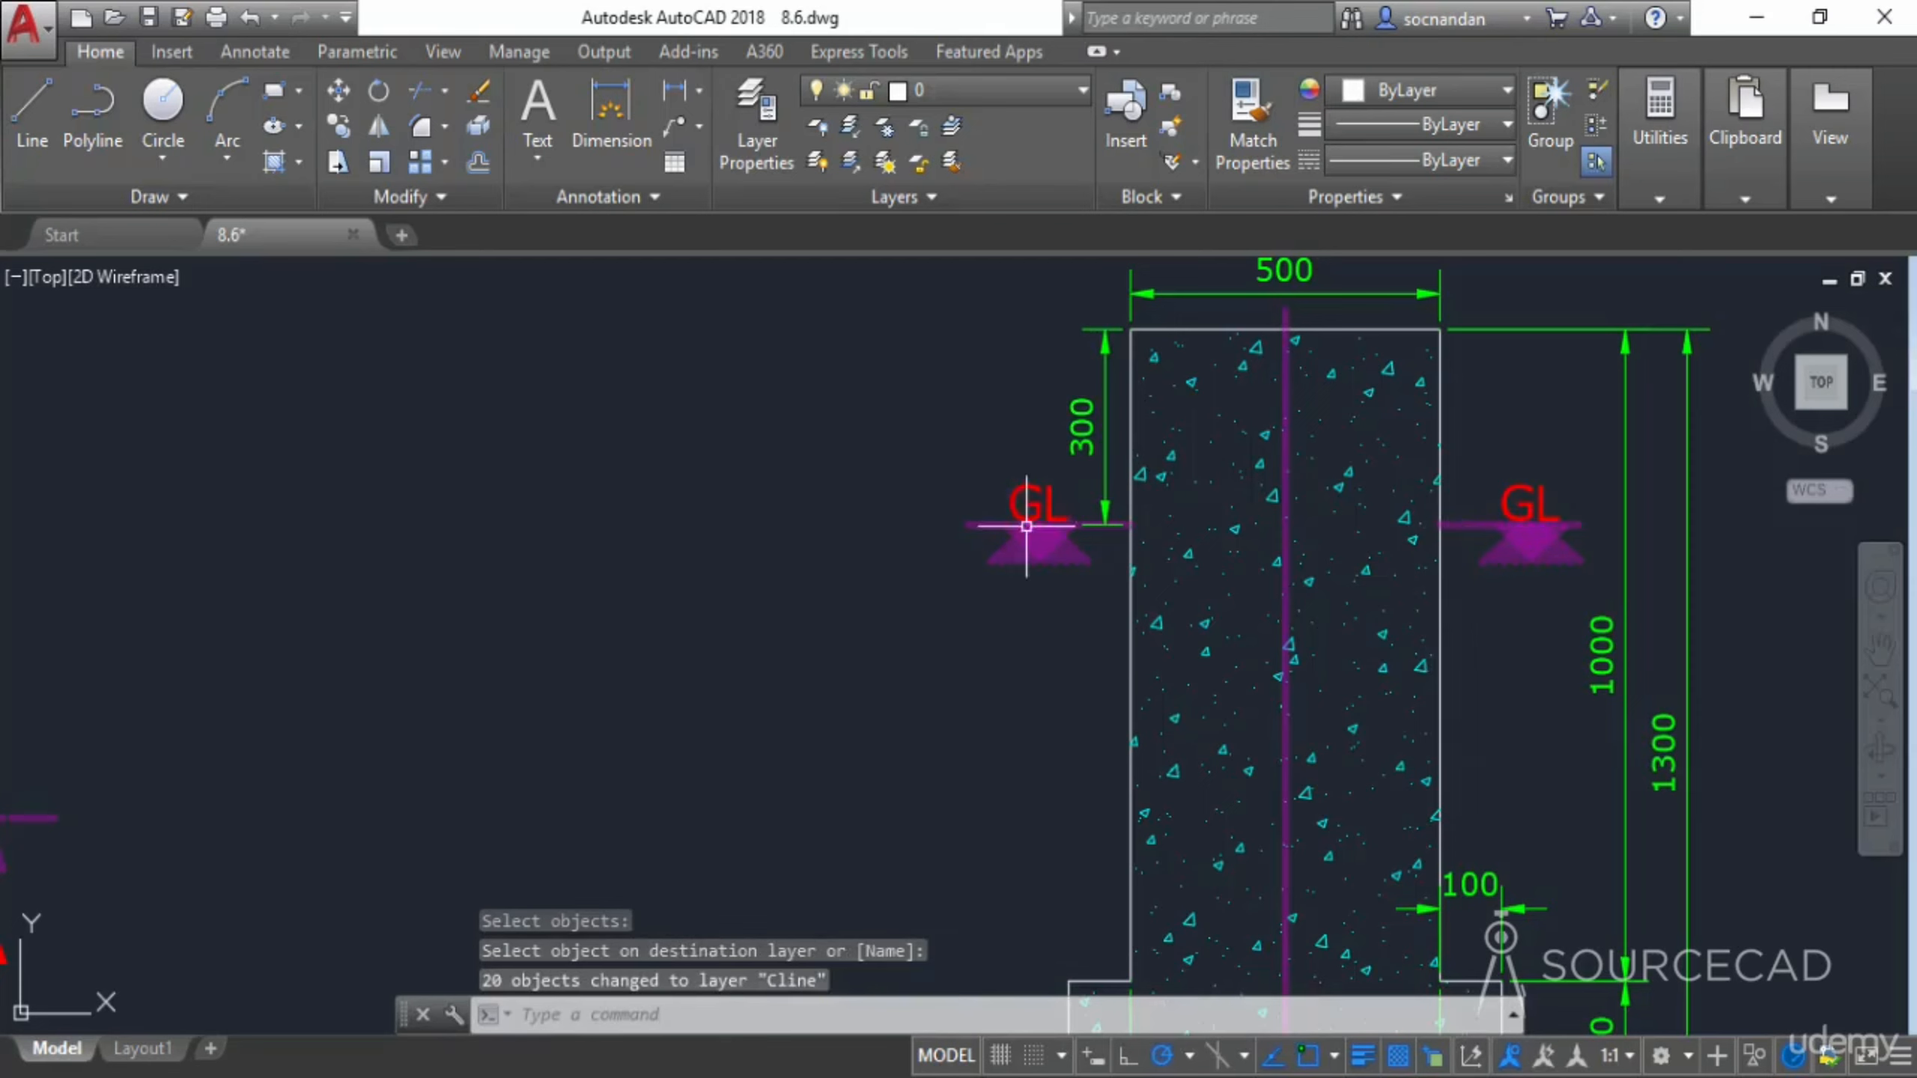
scroll(1042, 559, "up", 2)
scroll(1041, 559, "up", 2)
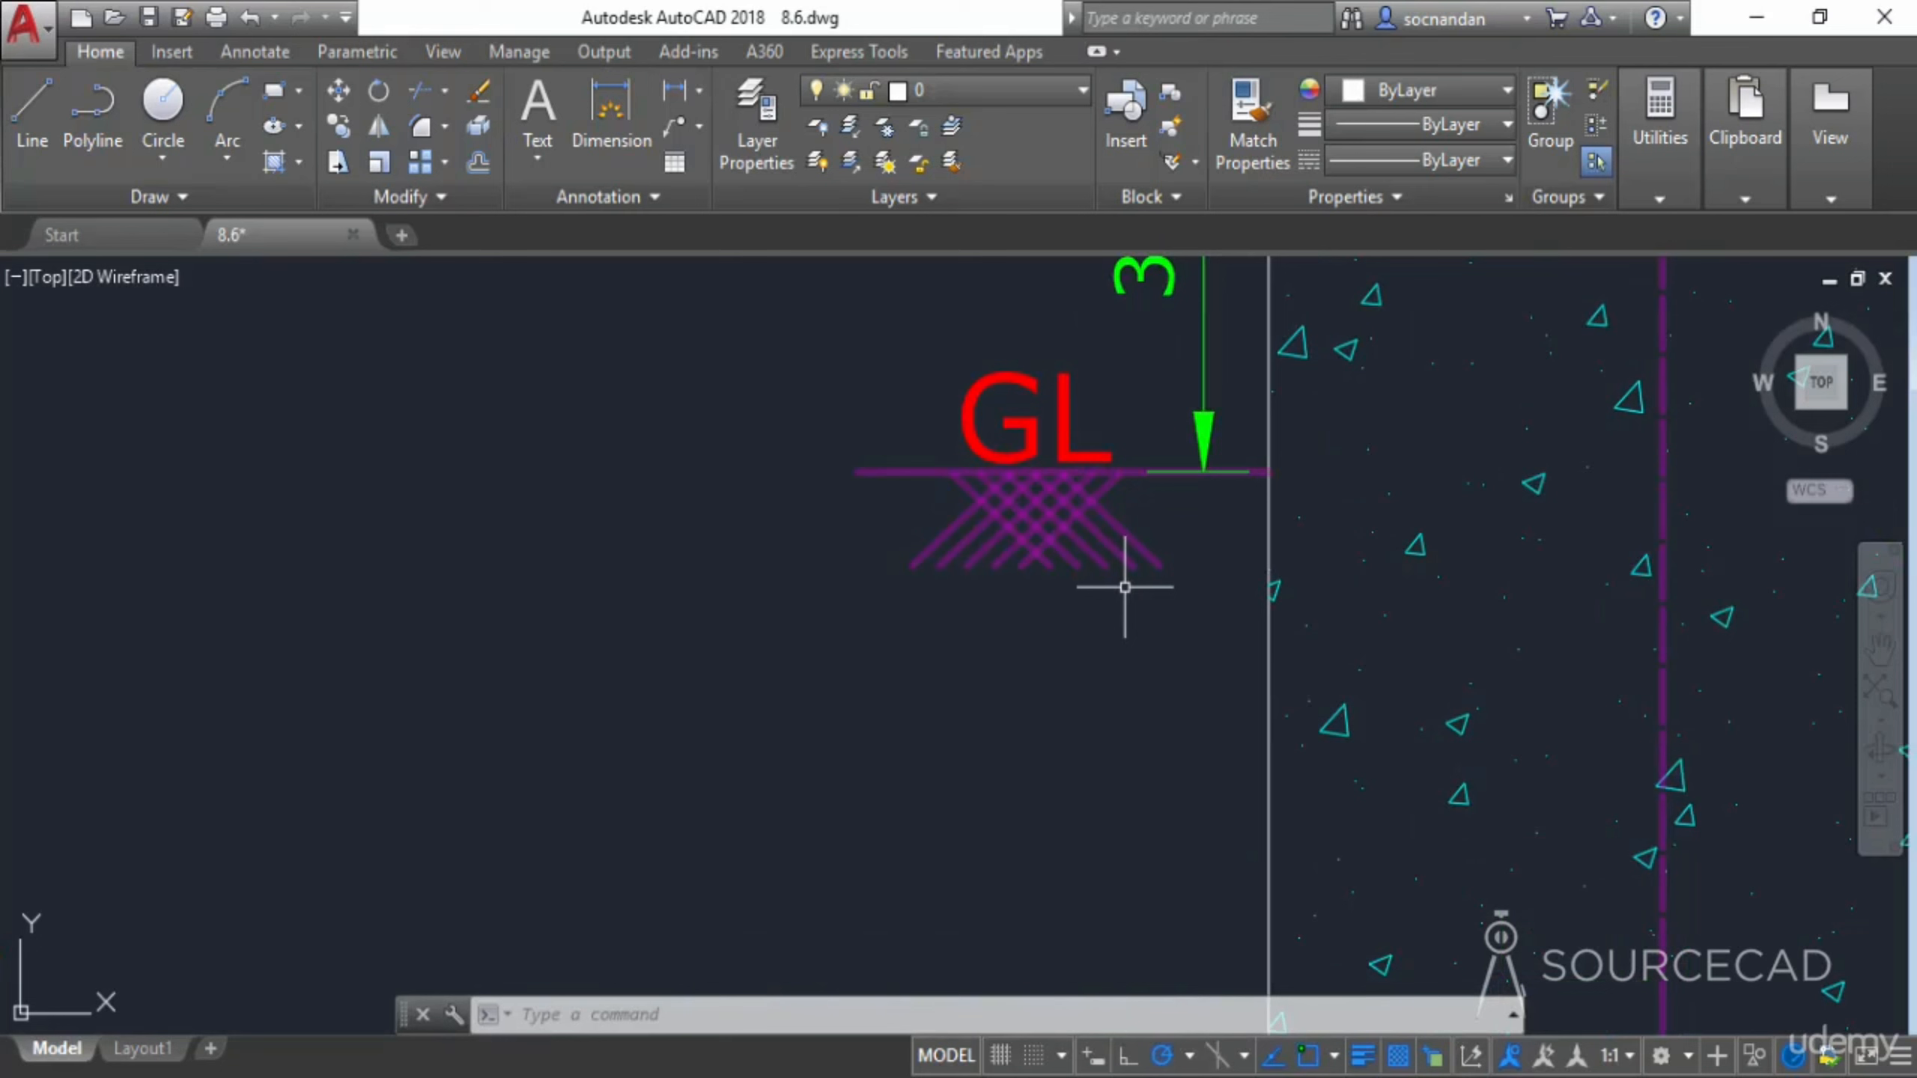
scroll(1123, 590, "down", 5)
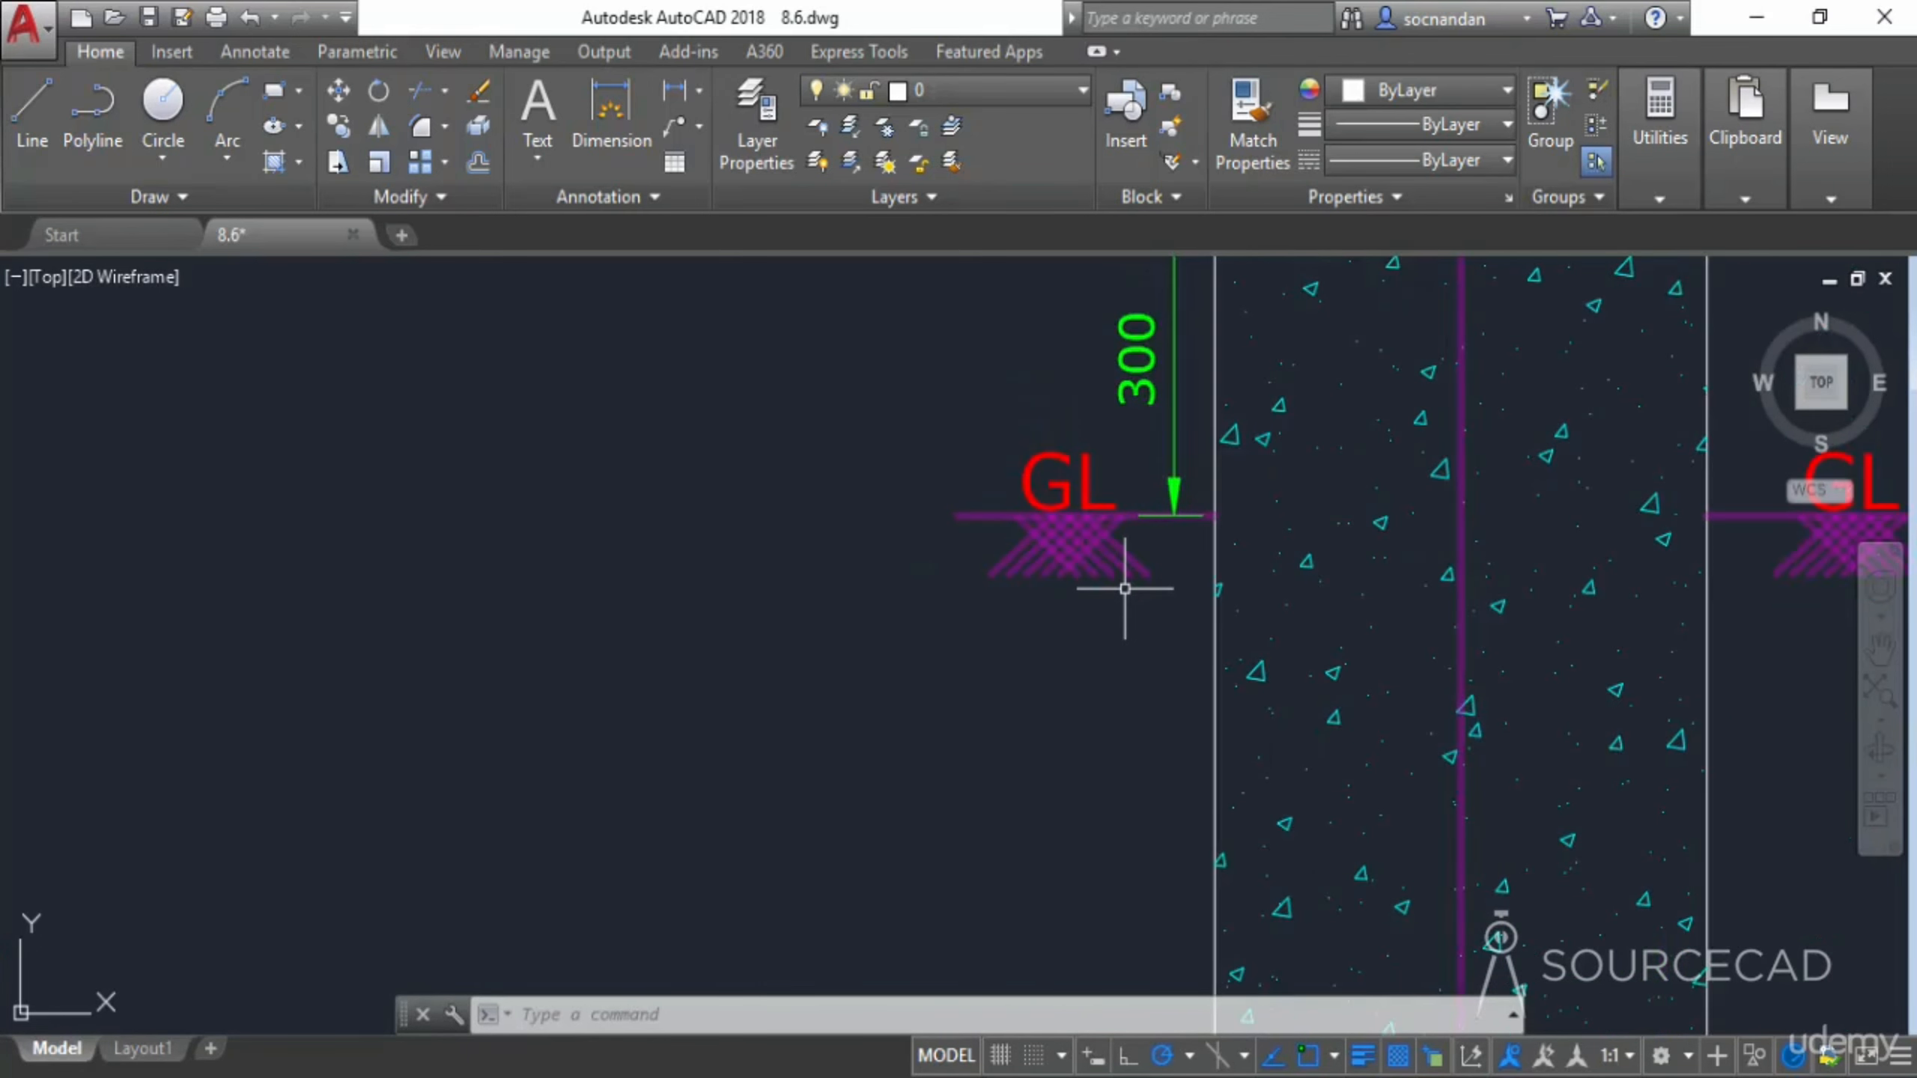
mouse_move(905, 748)
middle_mouse_down()
mouse_move(1036, 715)
mouse_move(1114, 662)
middle_mouse_up()
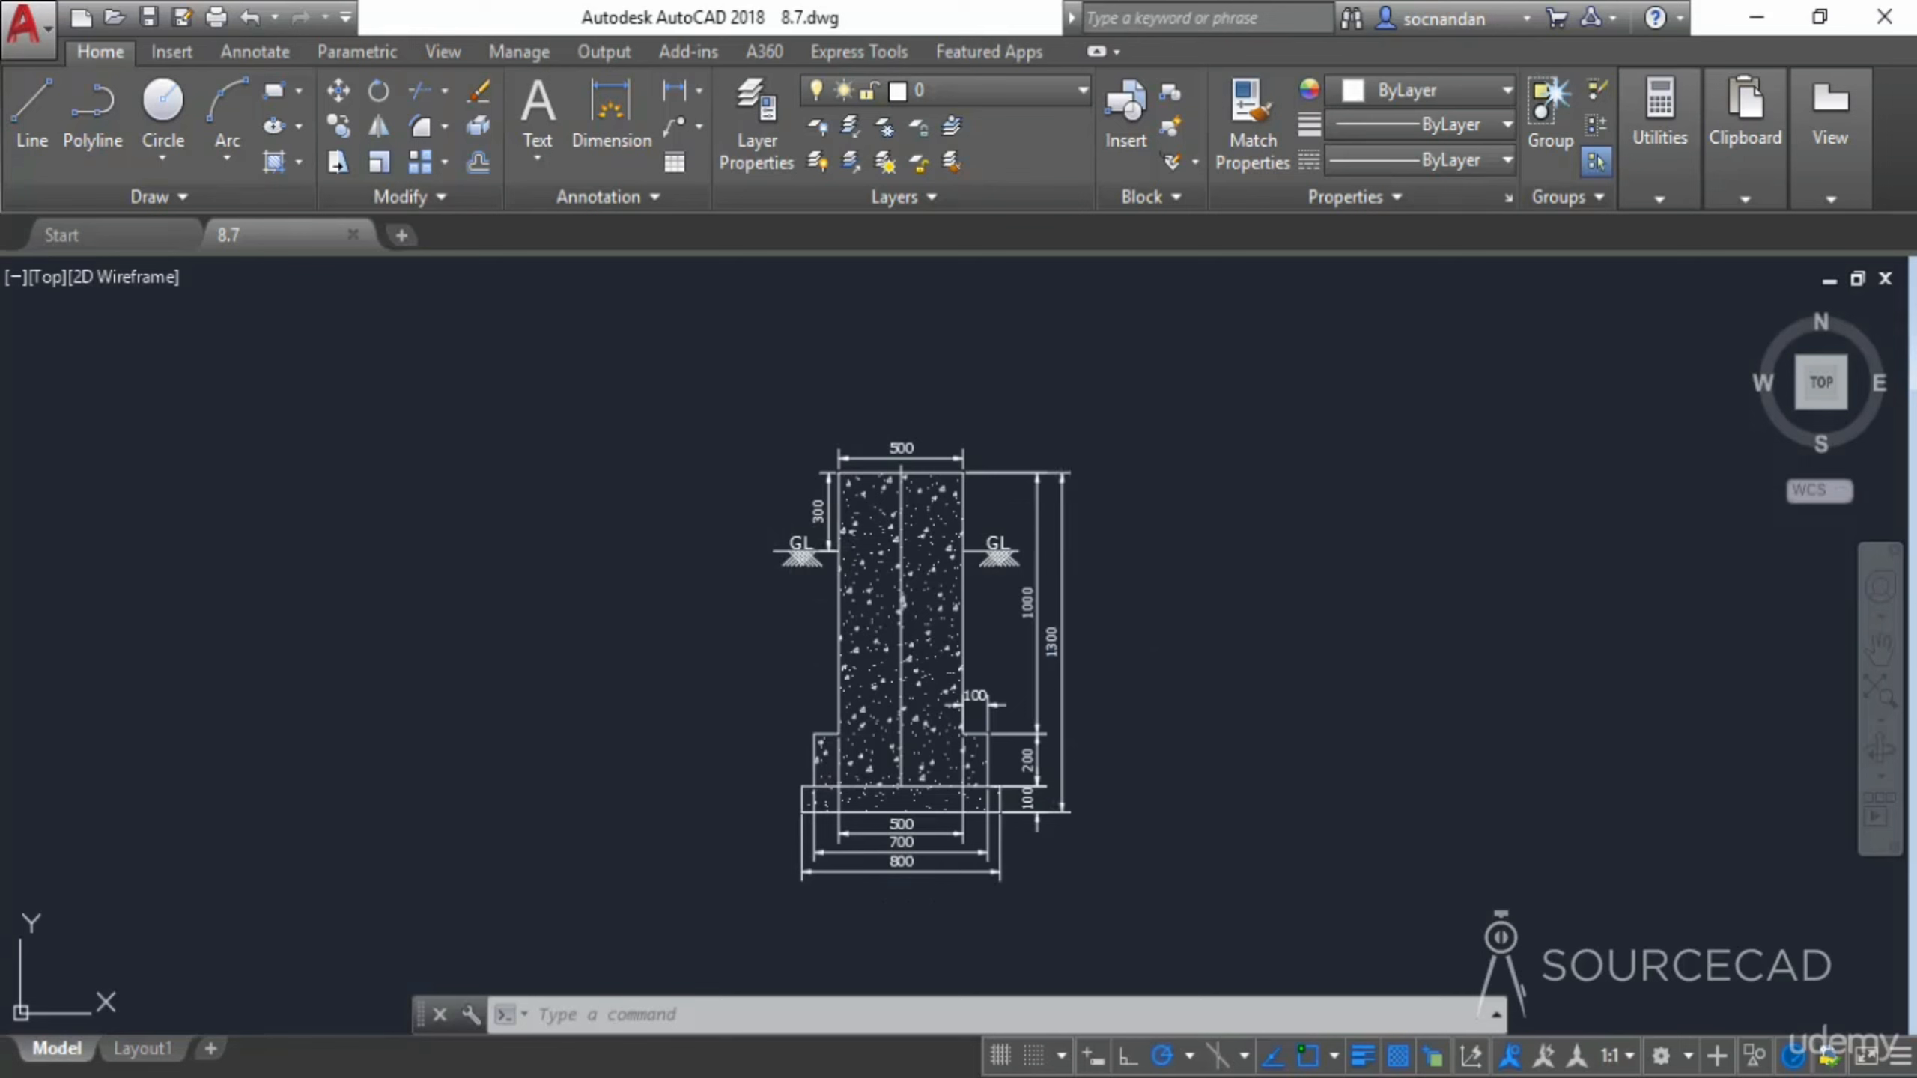
In drawing 8.7, select all dimensions and GL labels with Select Similar, starting from the 1300 dimension and one GL label
left_click(1062, 503)
right_click(1130, 503)
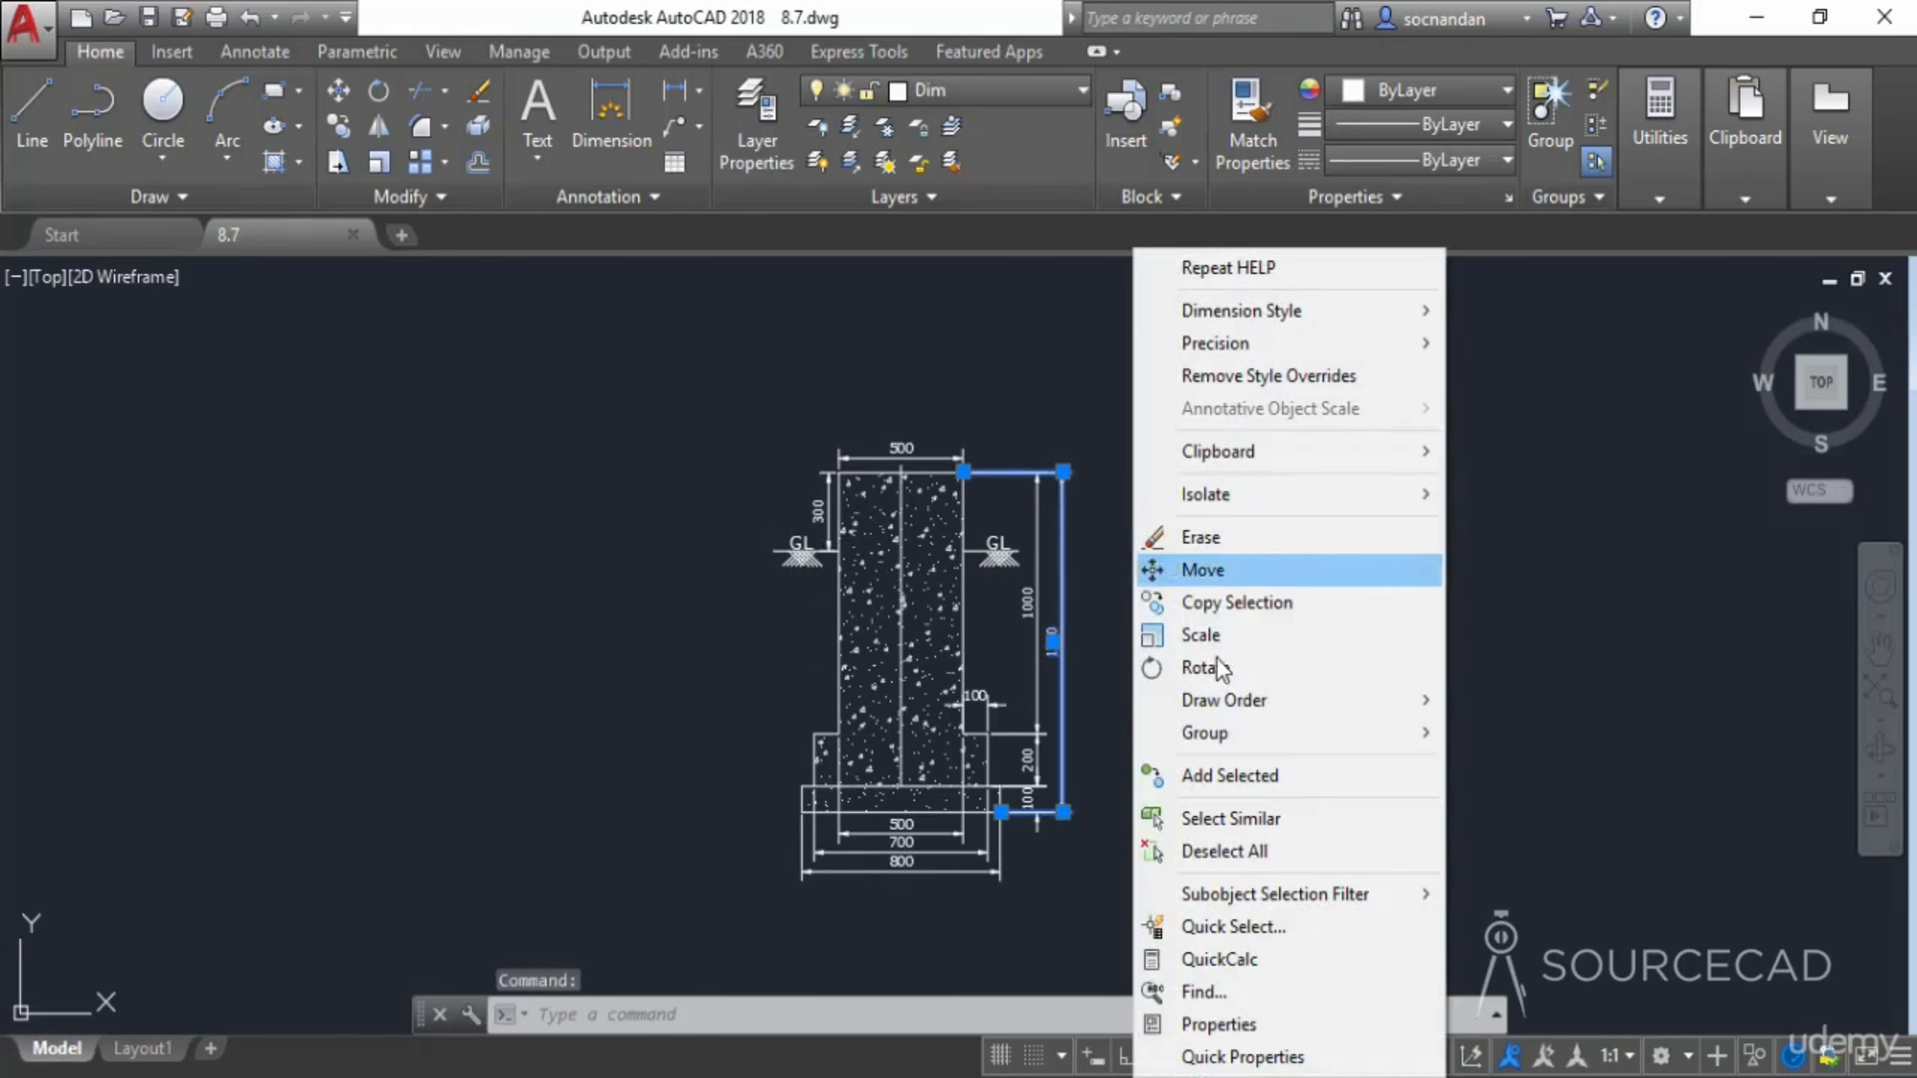
left_click(1310, 816)
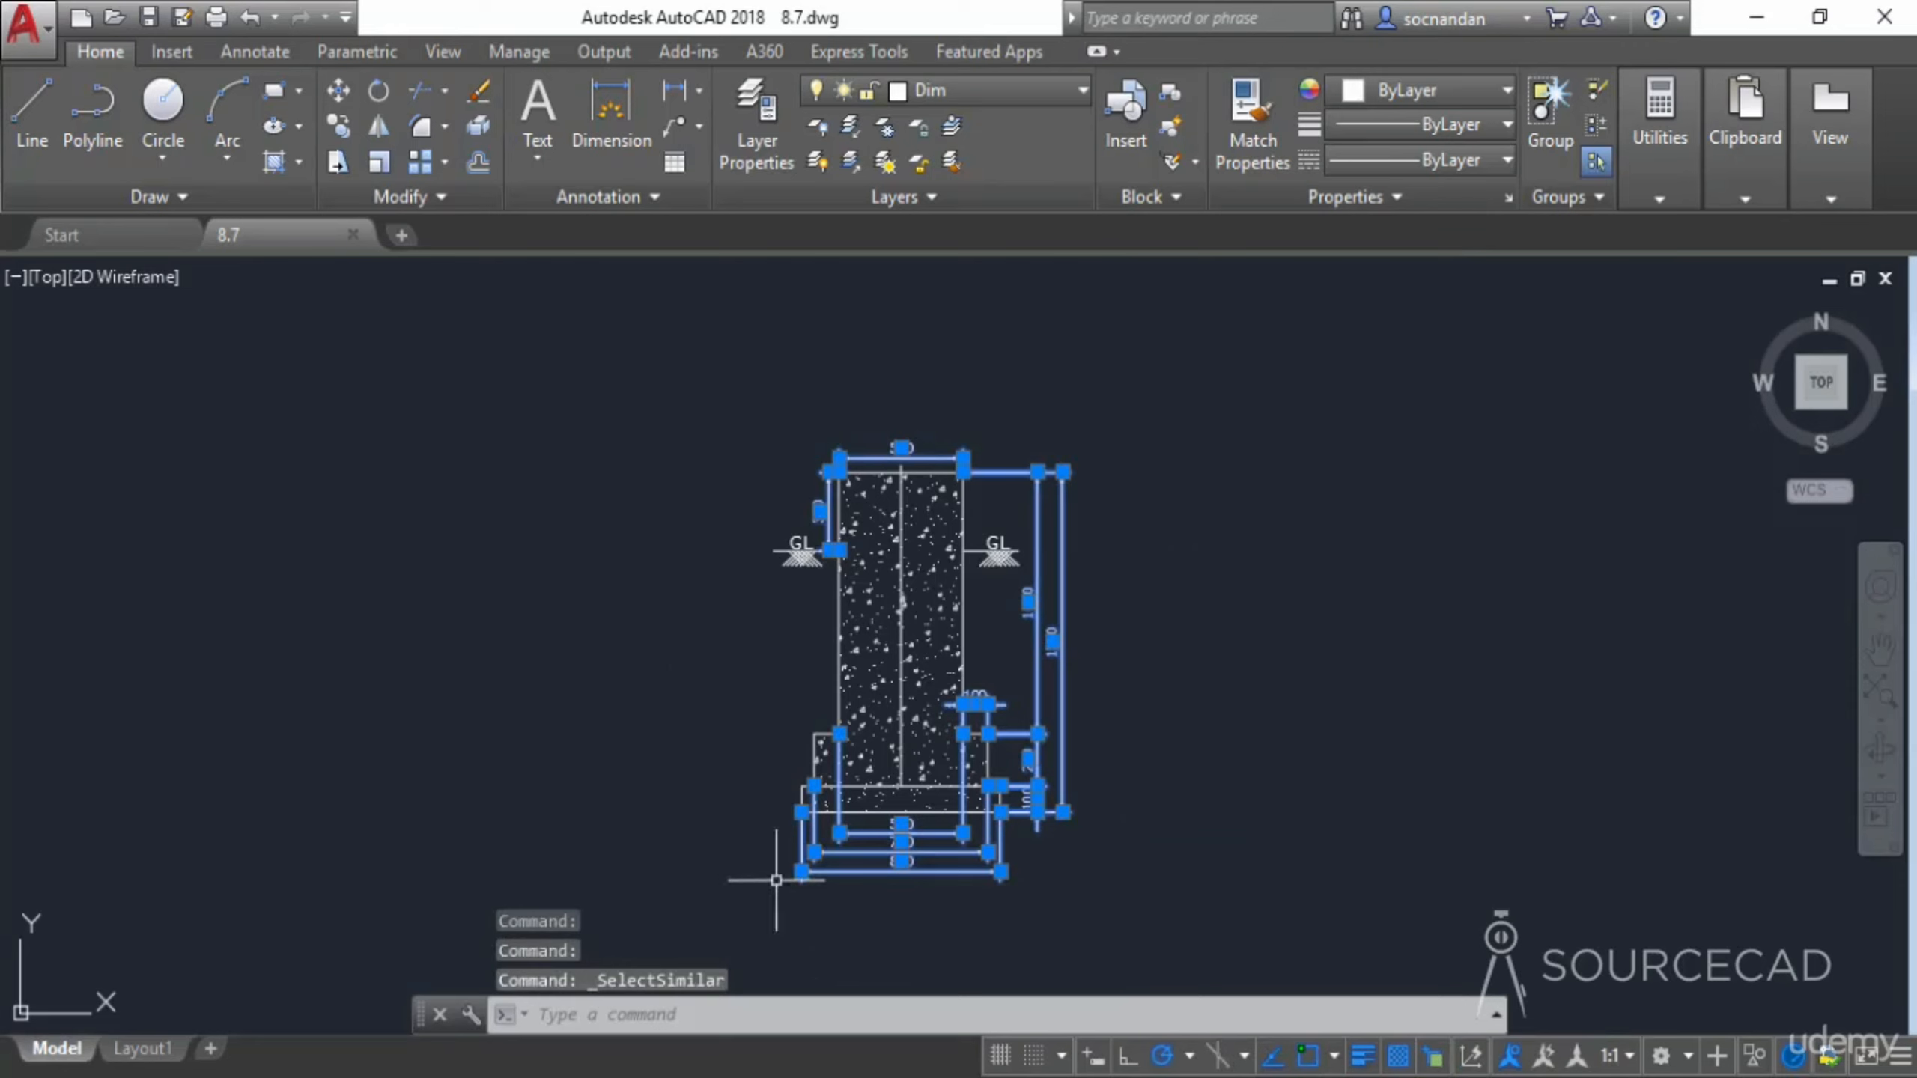
left_click(794, 542)
right_click(728, 520)
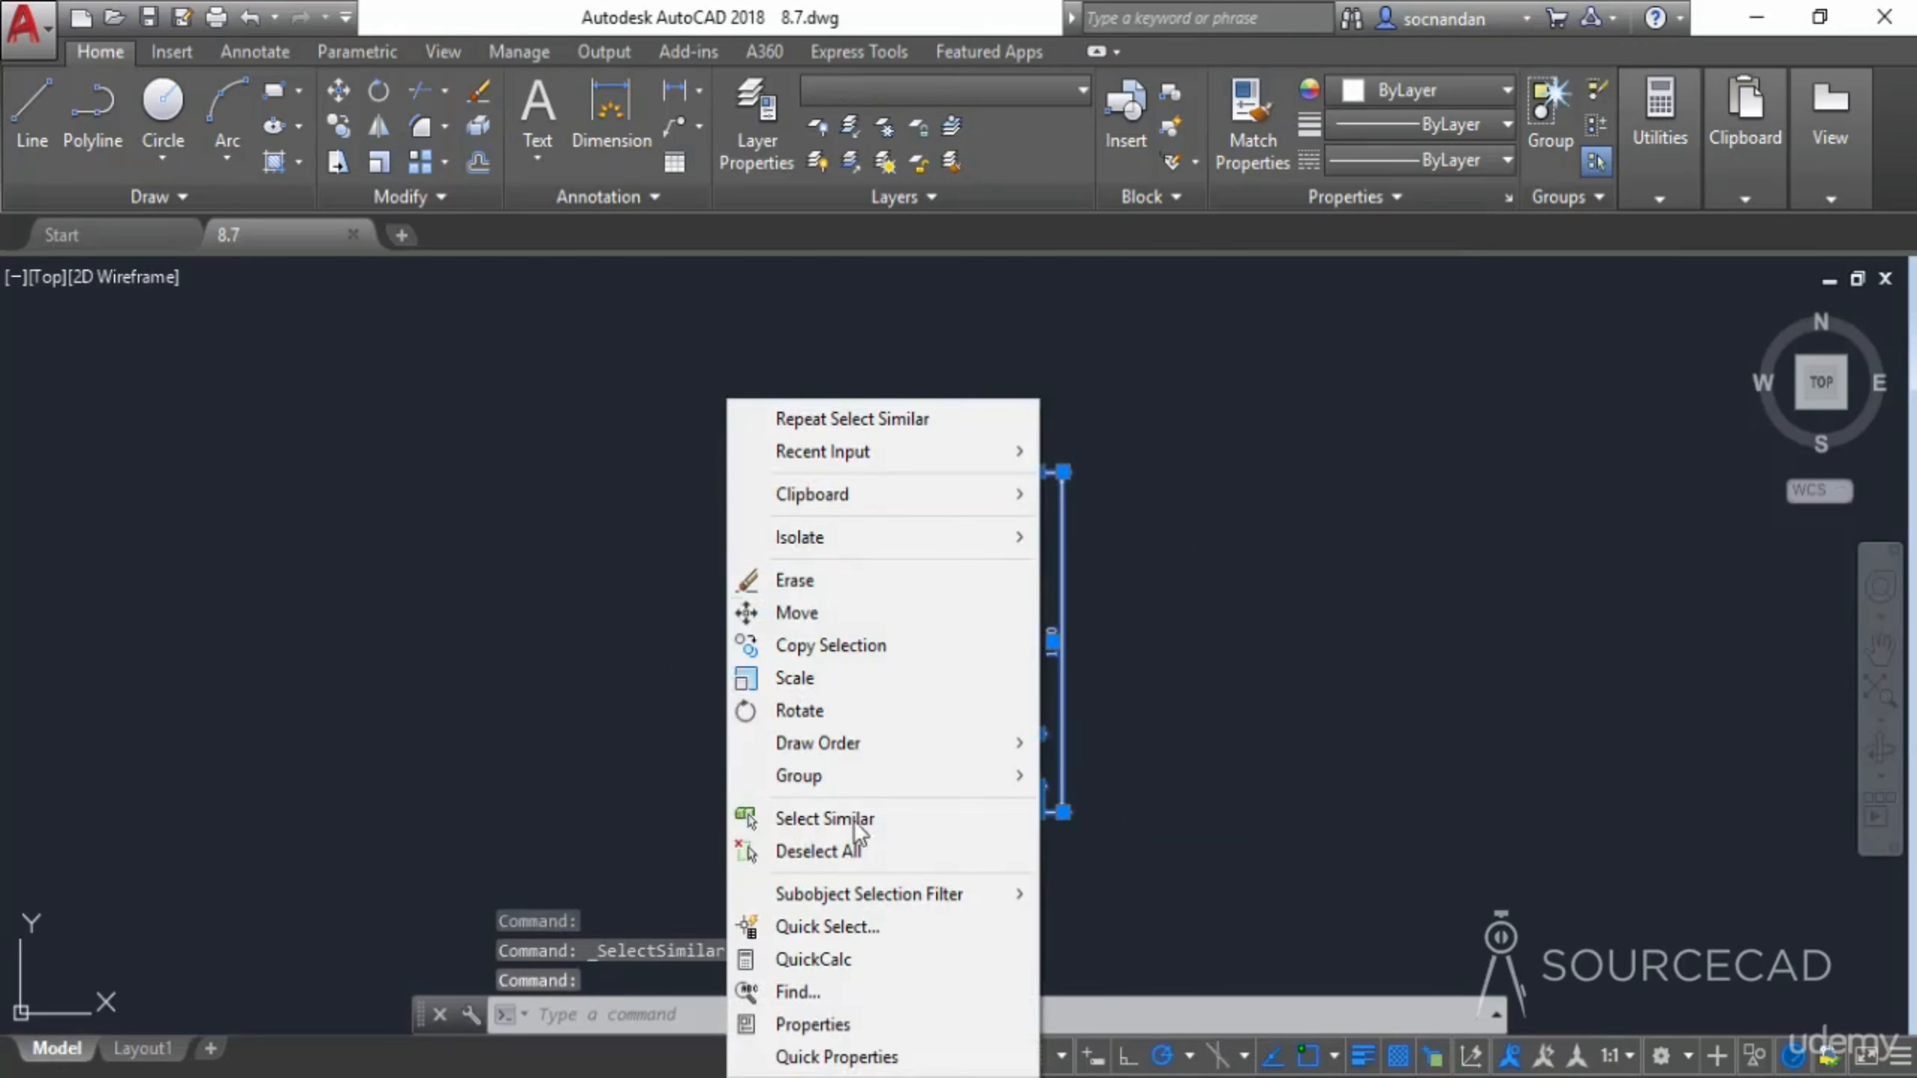
left_click(747, 819)
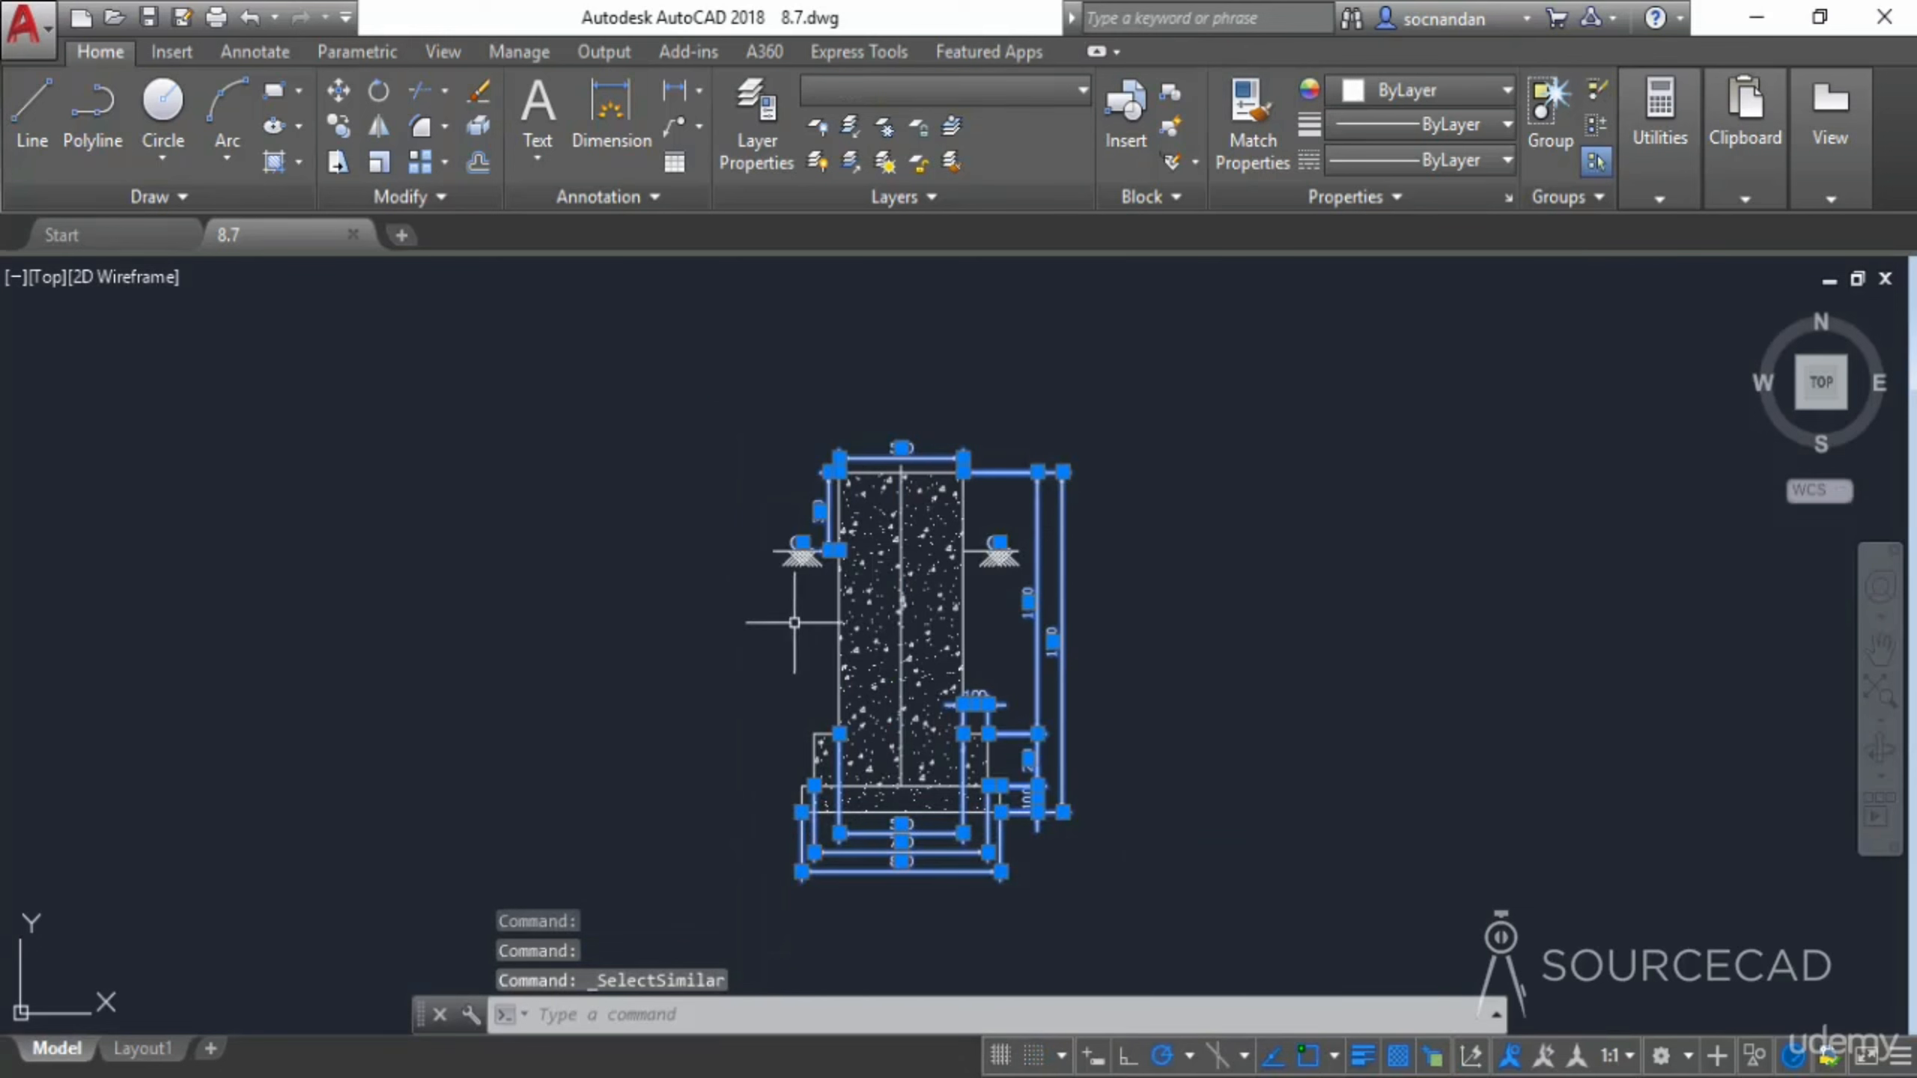
Add the ground lines and their hatching on both sides of the column to the selection with crossing windows
scroll(771, 563, "up", 2)
left_click(814, 601)
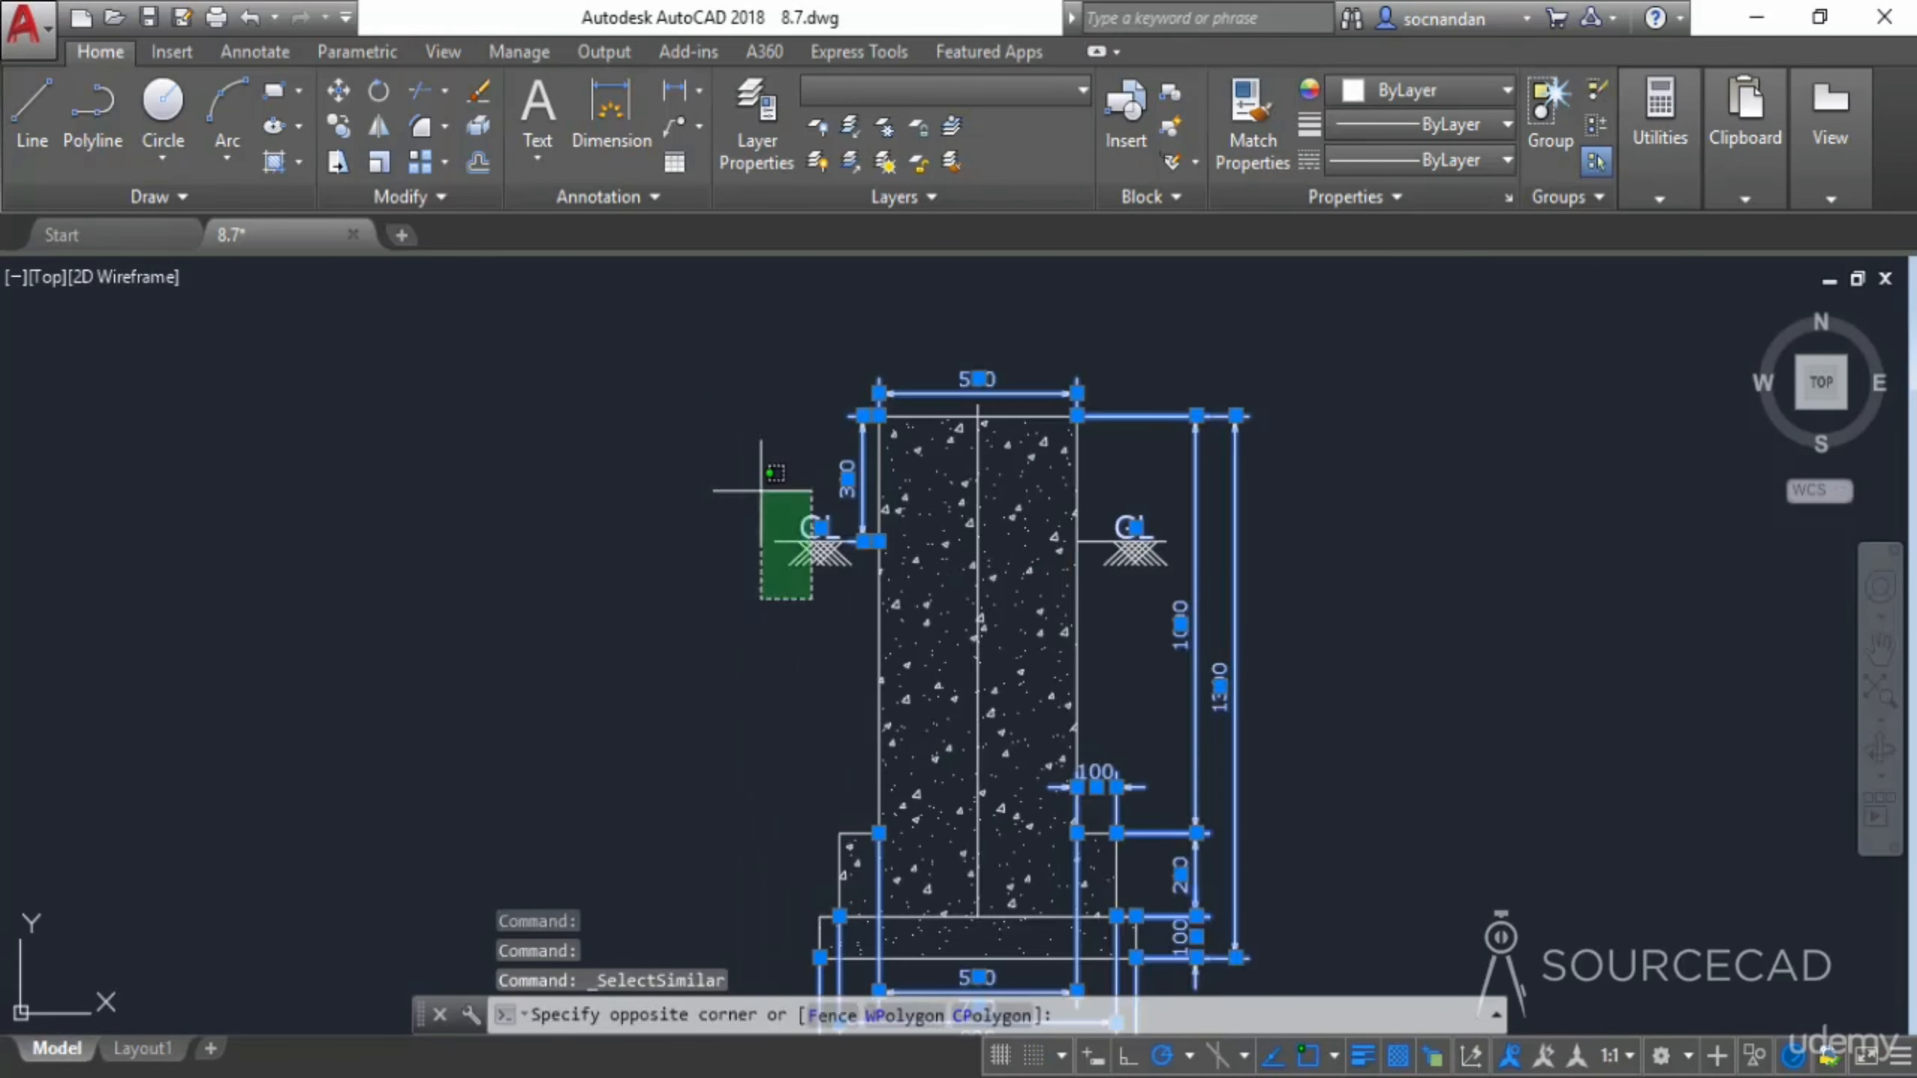
left_click(710, 438)
left_click(883, 636)
left_click(763, 492)
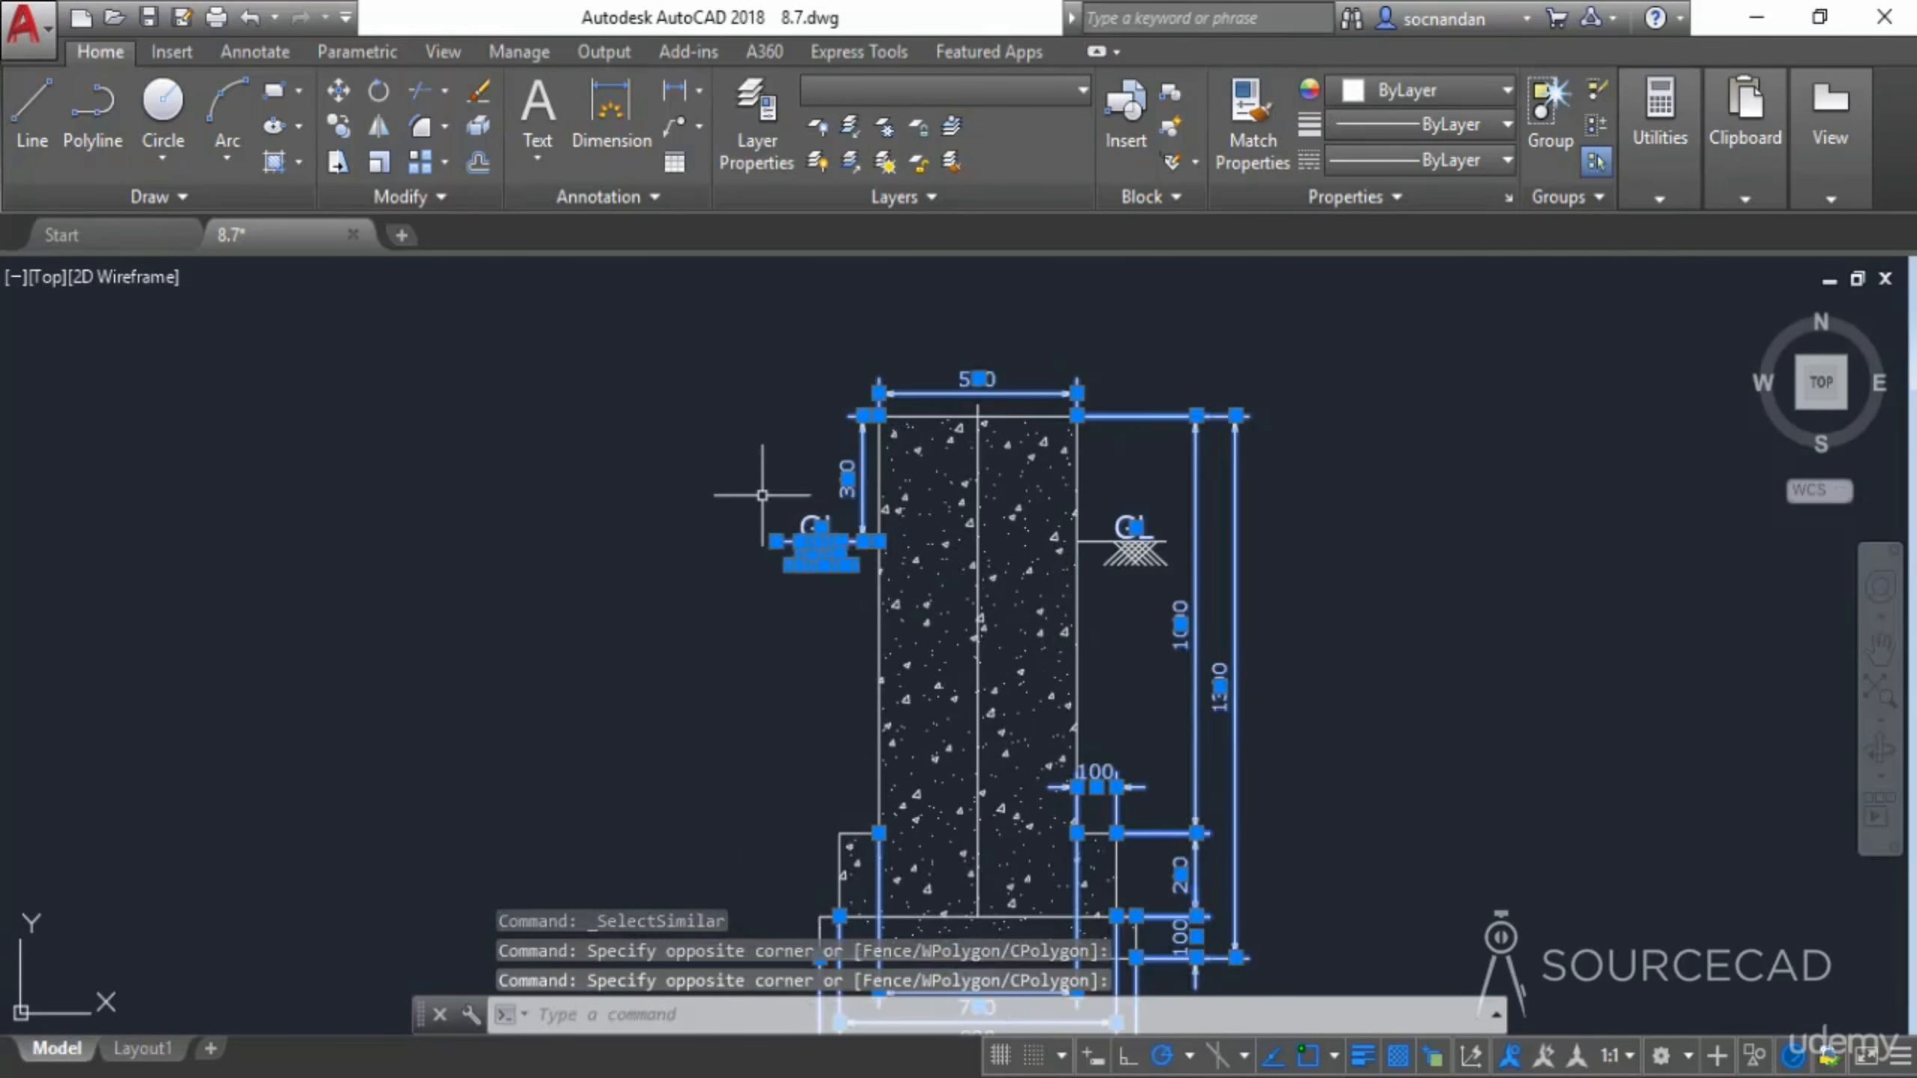
left_click(1183, 571)
left_click(1056, 457)
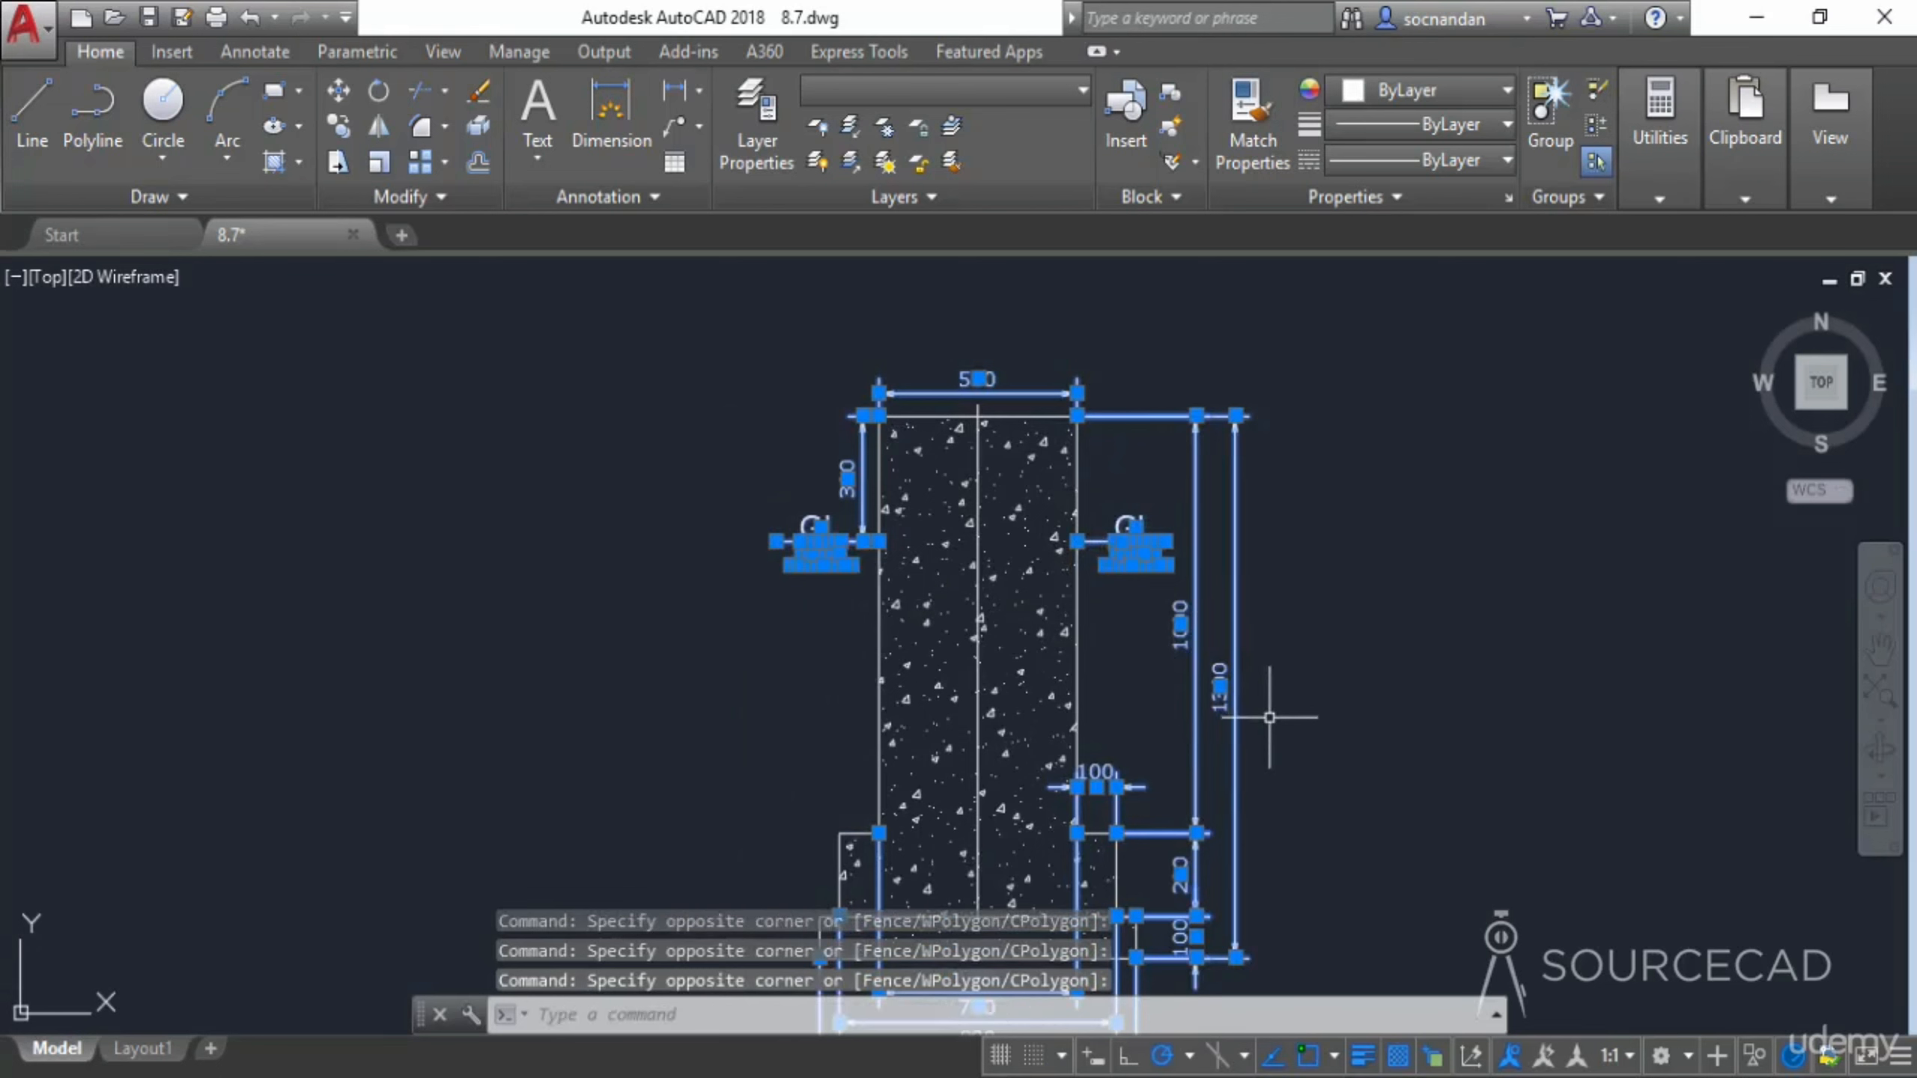
Hide the selected dimensions, GL labels and ground-level symbols with Hide Objects
scroll(1298, 706, "down", 2)
middle_click_drag(1322, 757, 1174, 658)
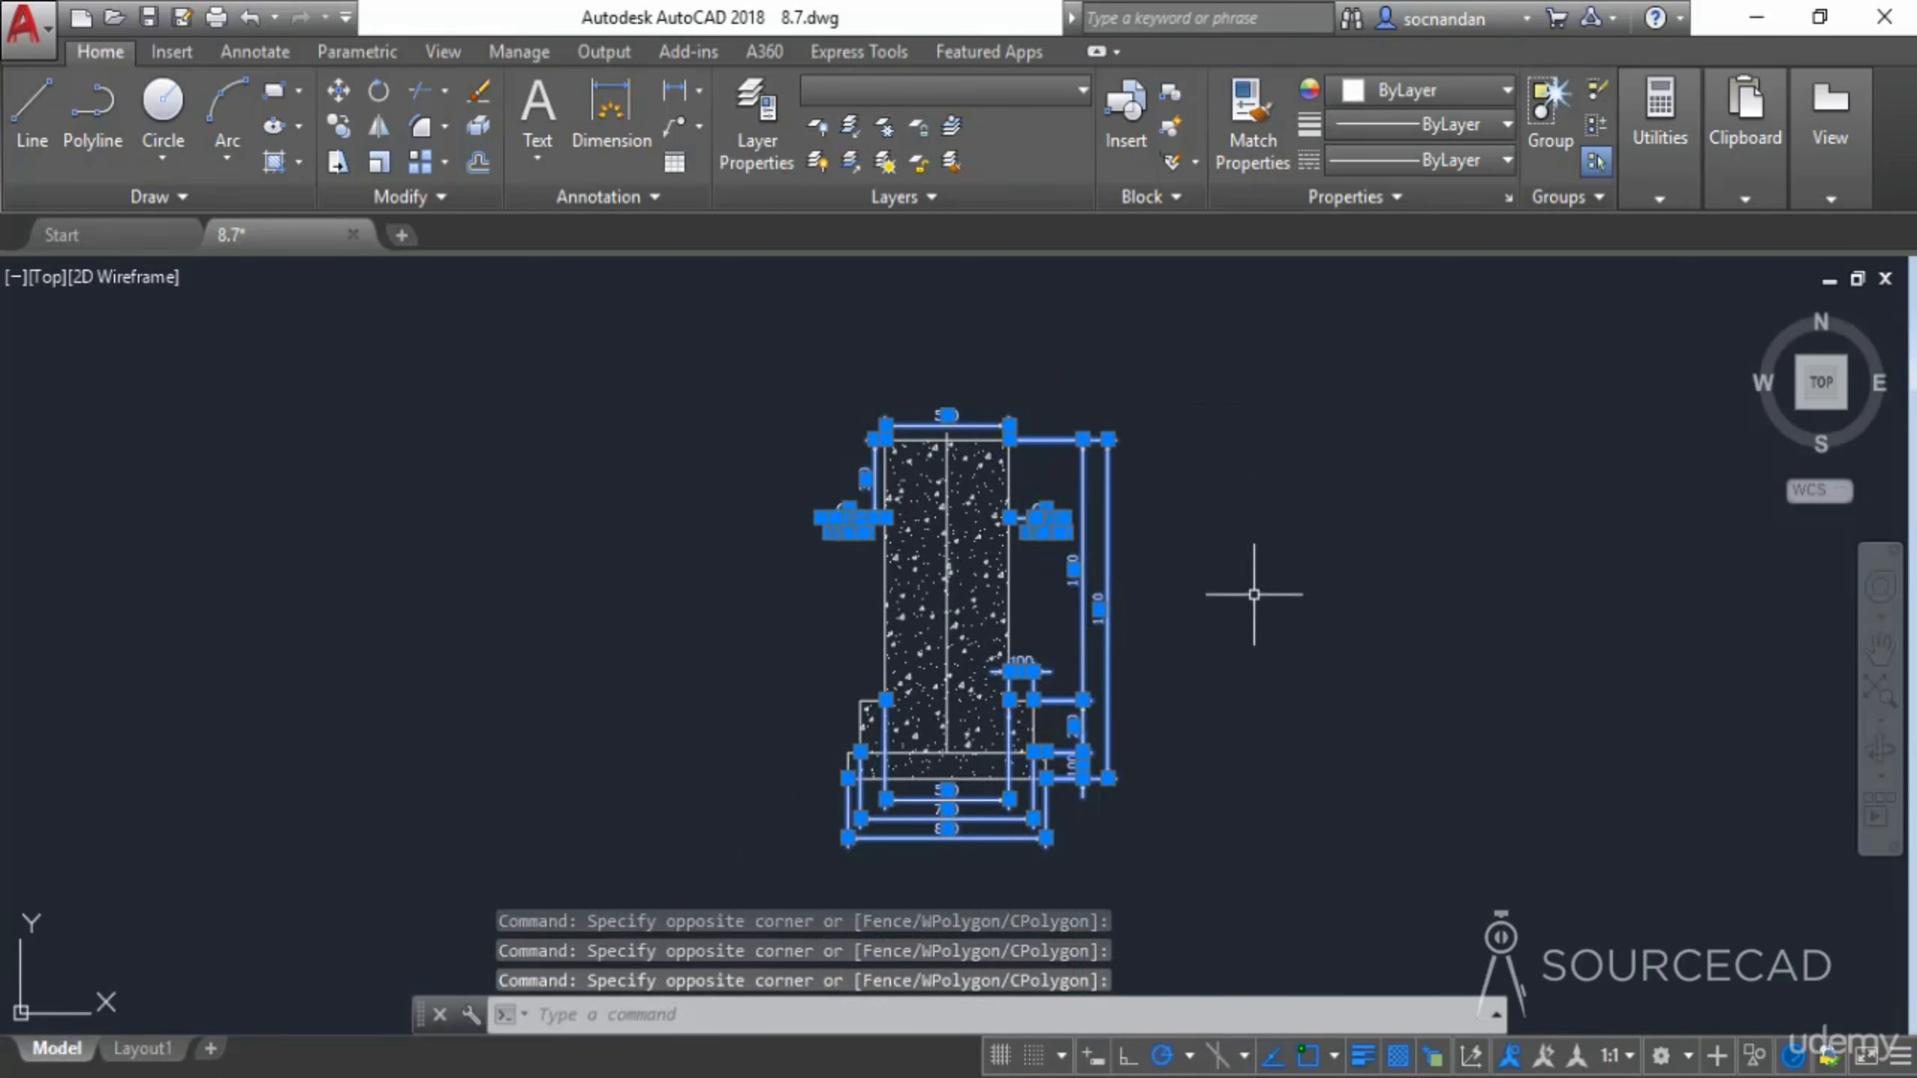
right_click(1204, 480)
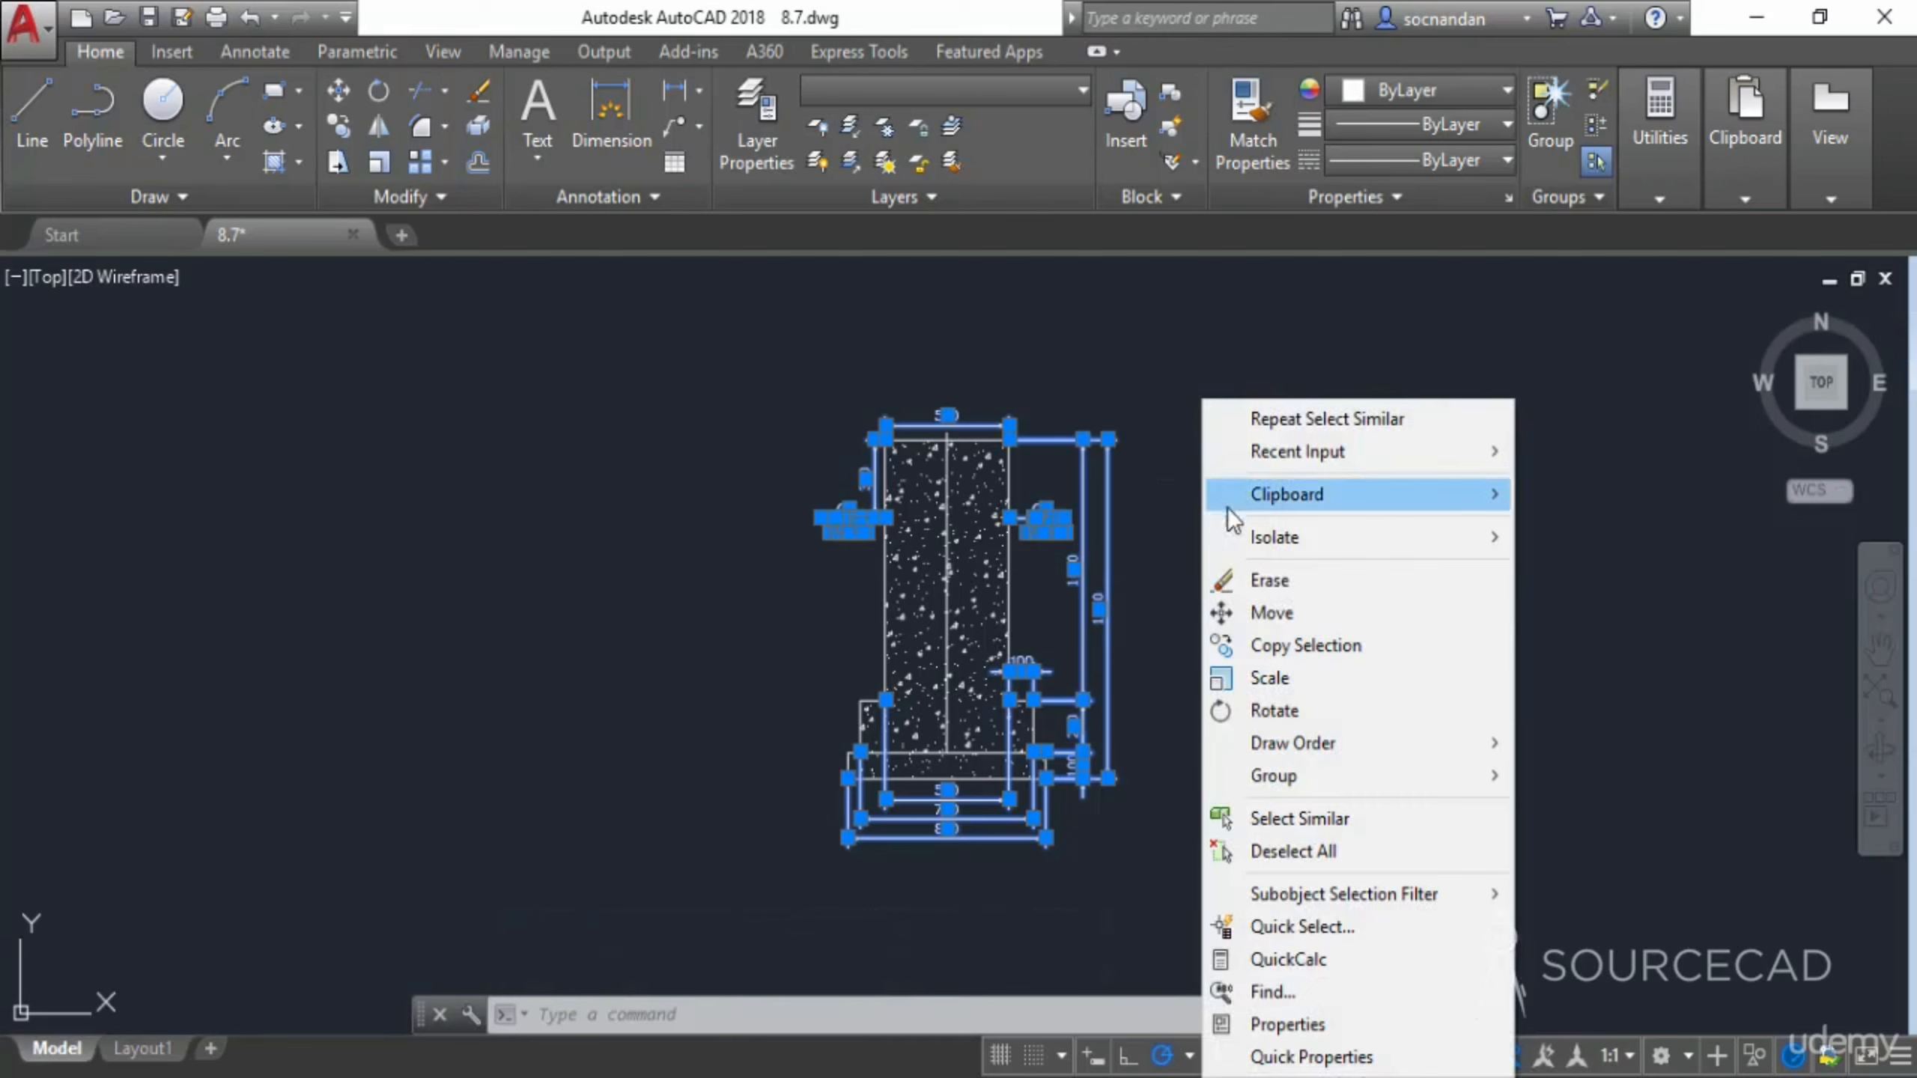
mouse_move(1256, 535)
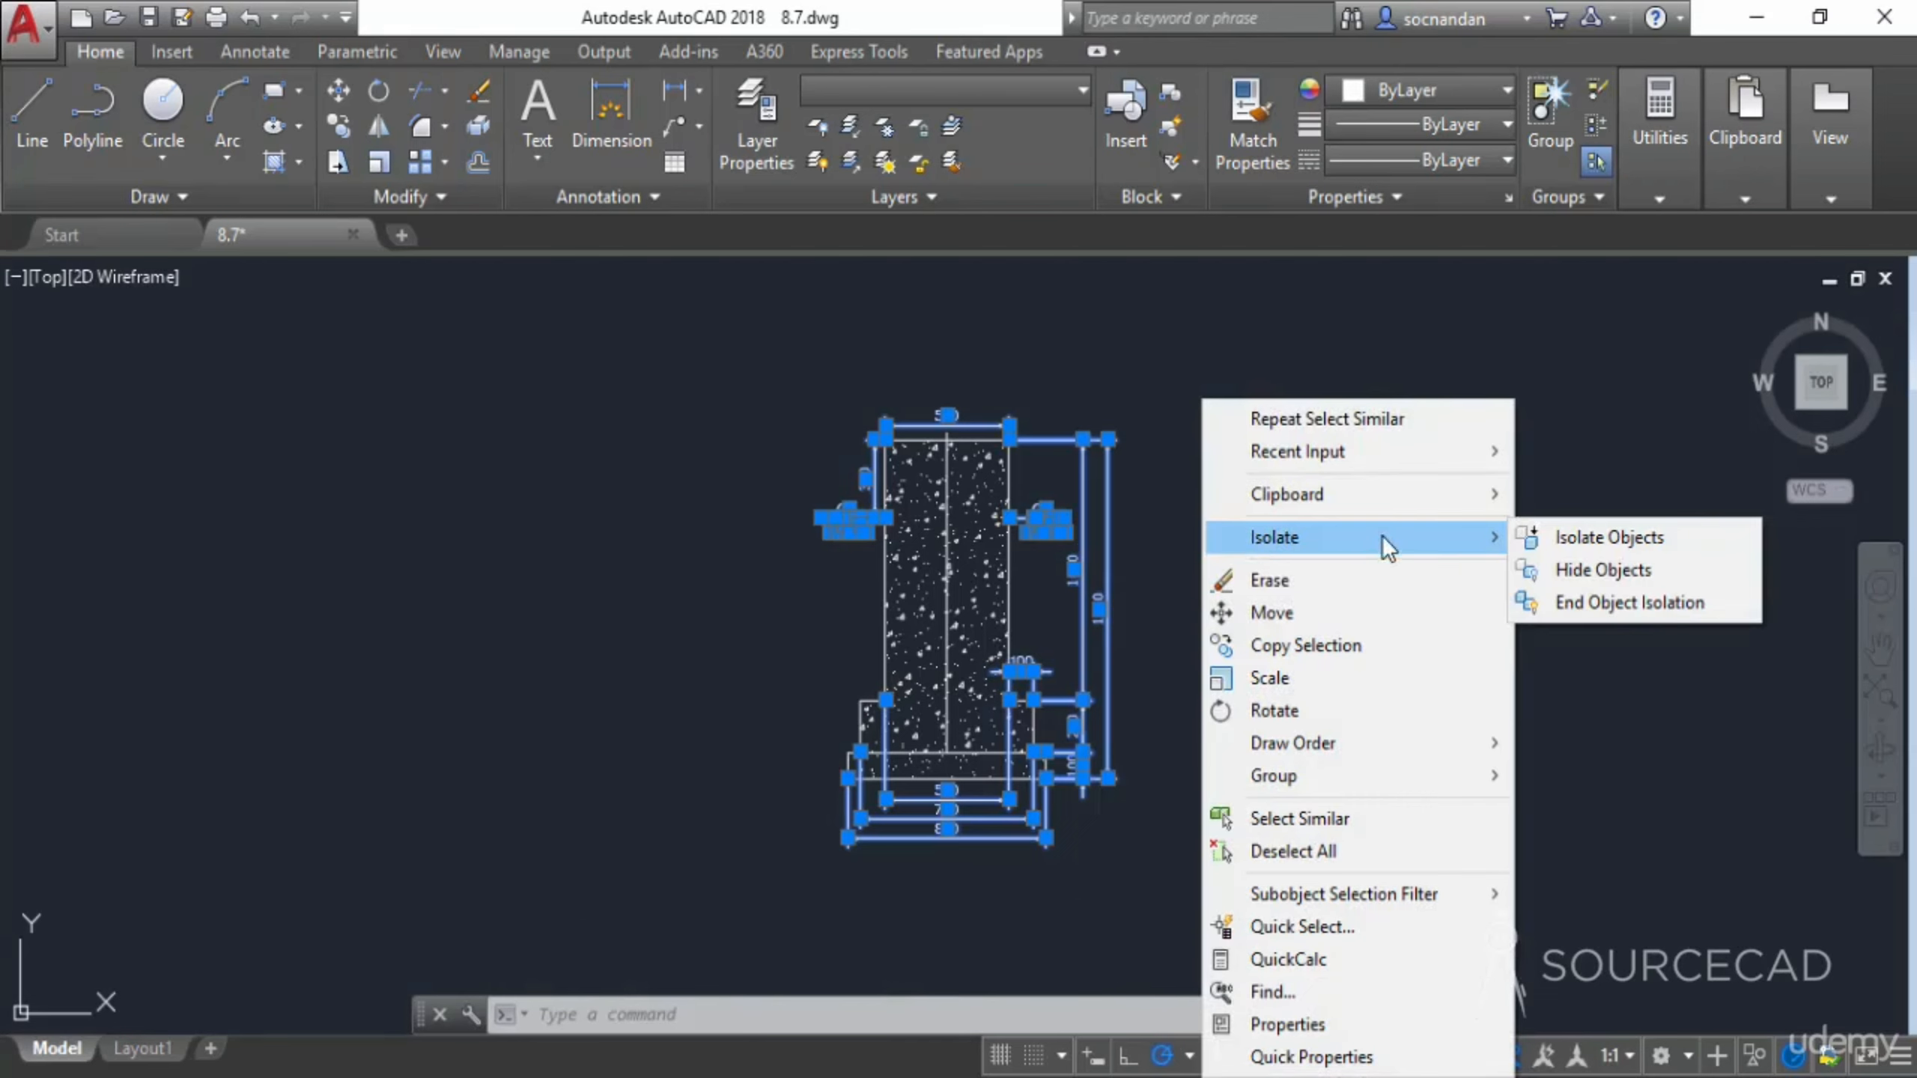
left_click(1676, 570)
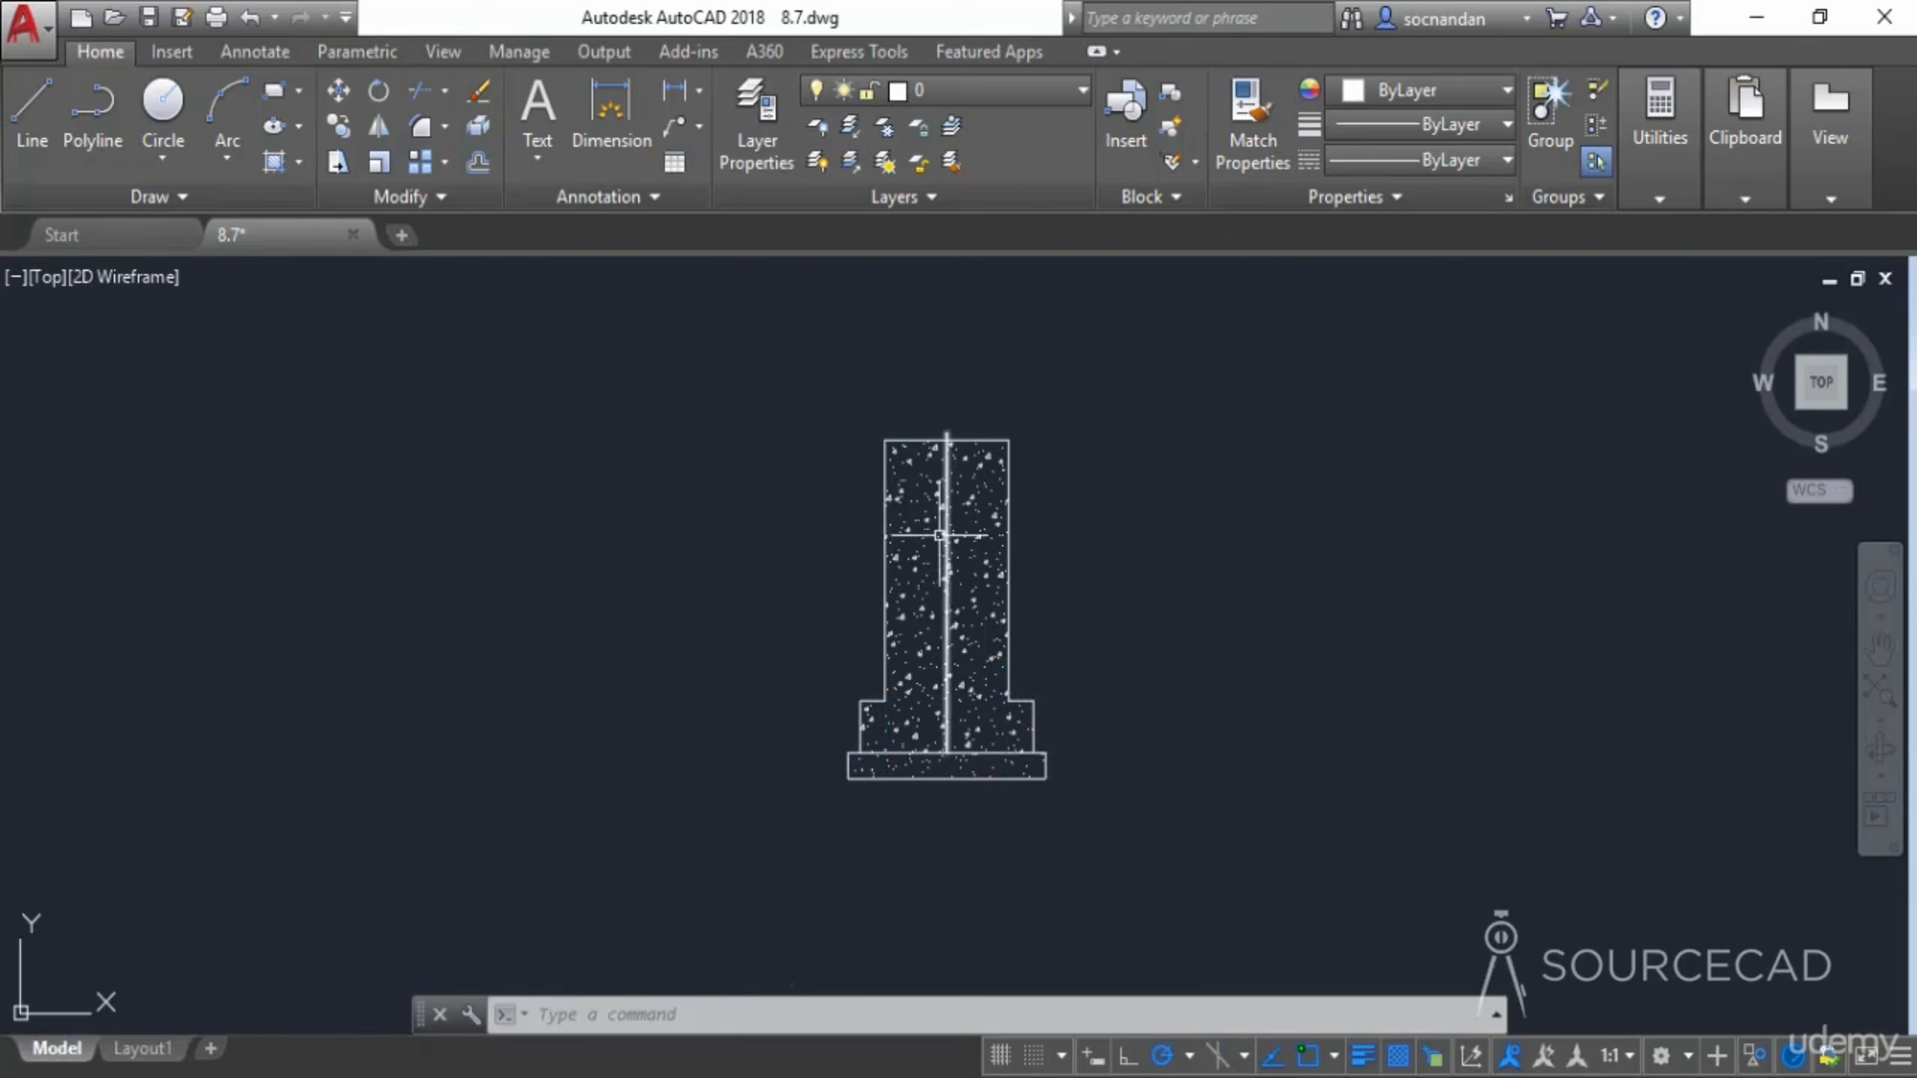
Draw a circle centred on the midpoint of the column's vertical centreline, keeping it within the column's width
scroll(1022, 552, "up", 2)
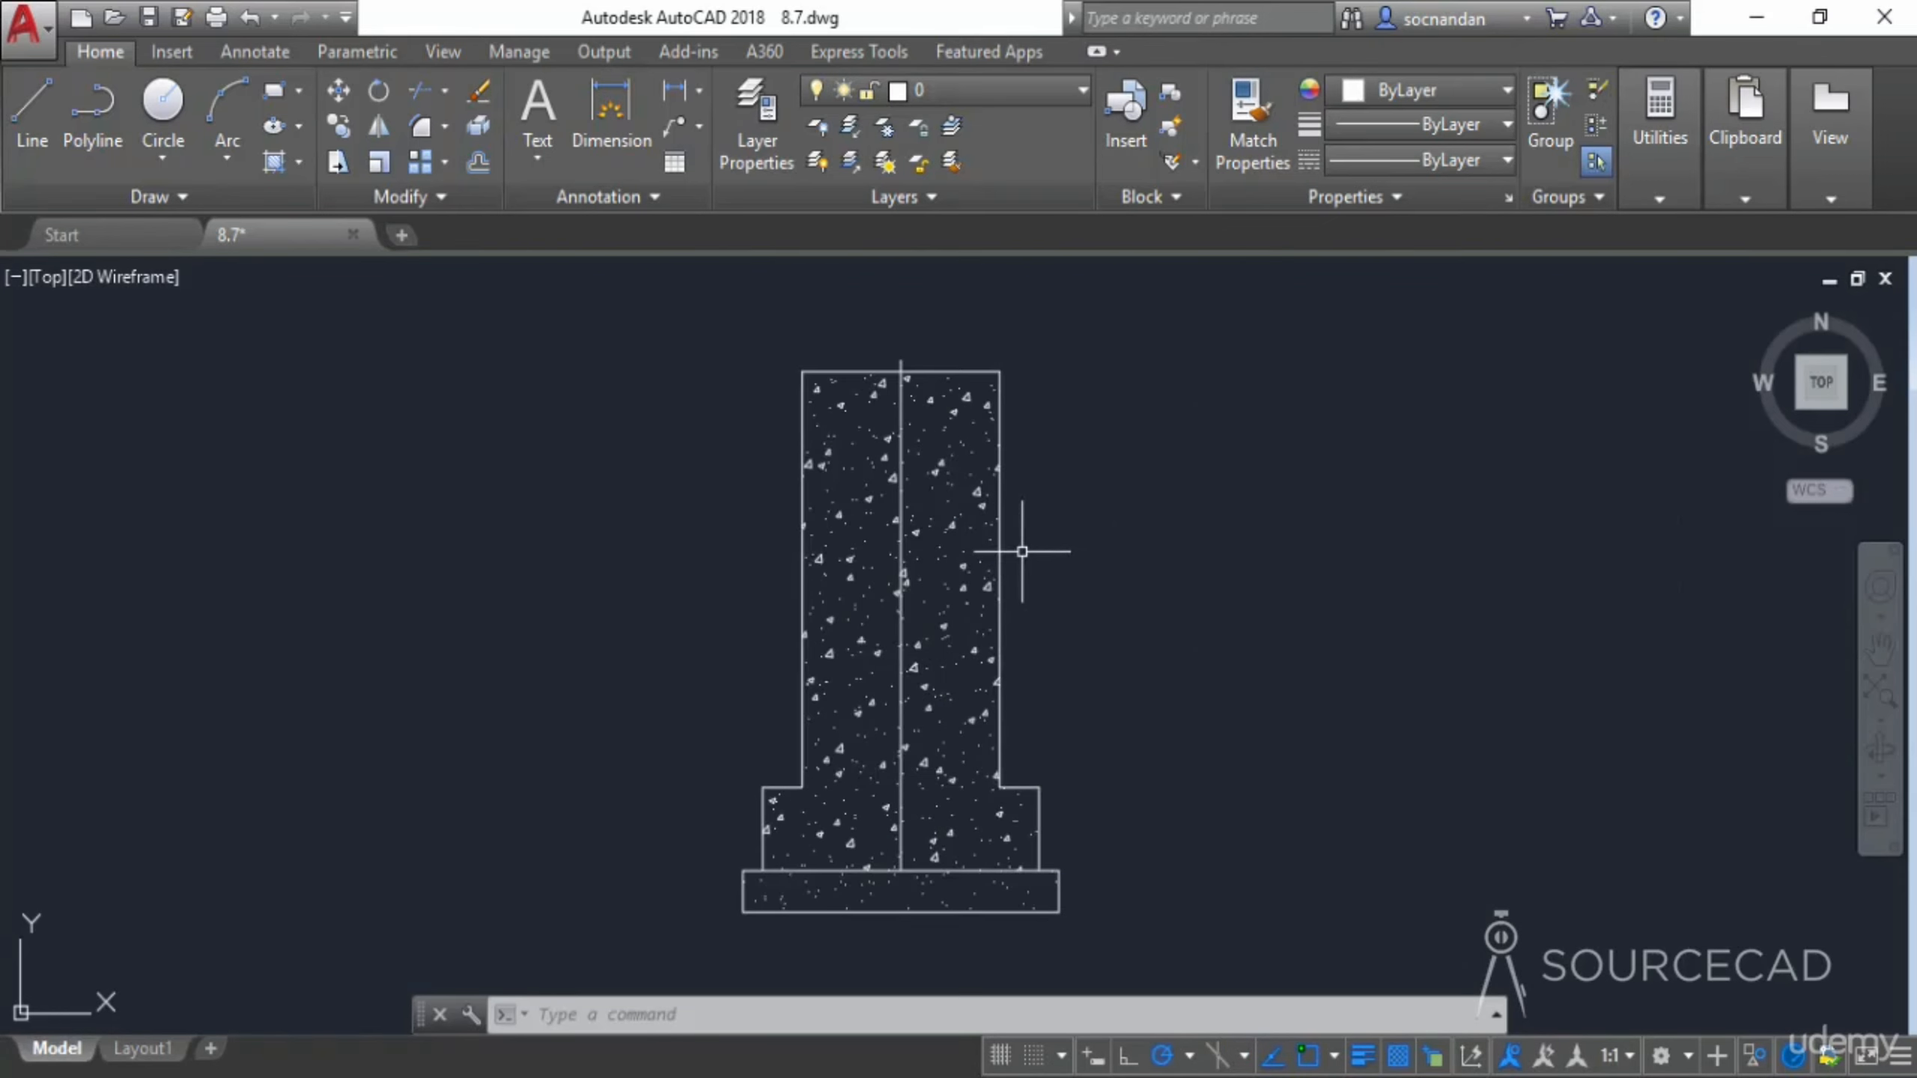
left_click(174, 105)
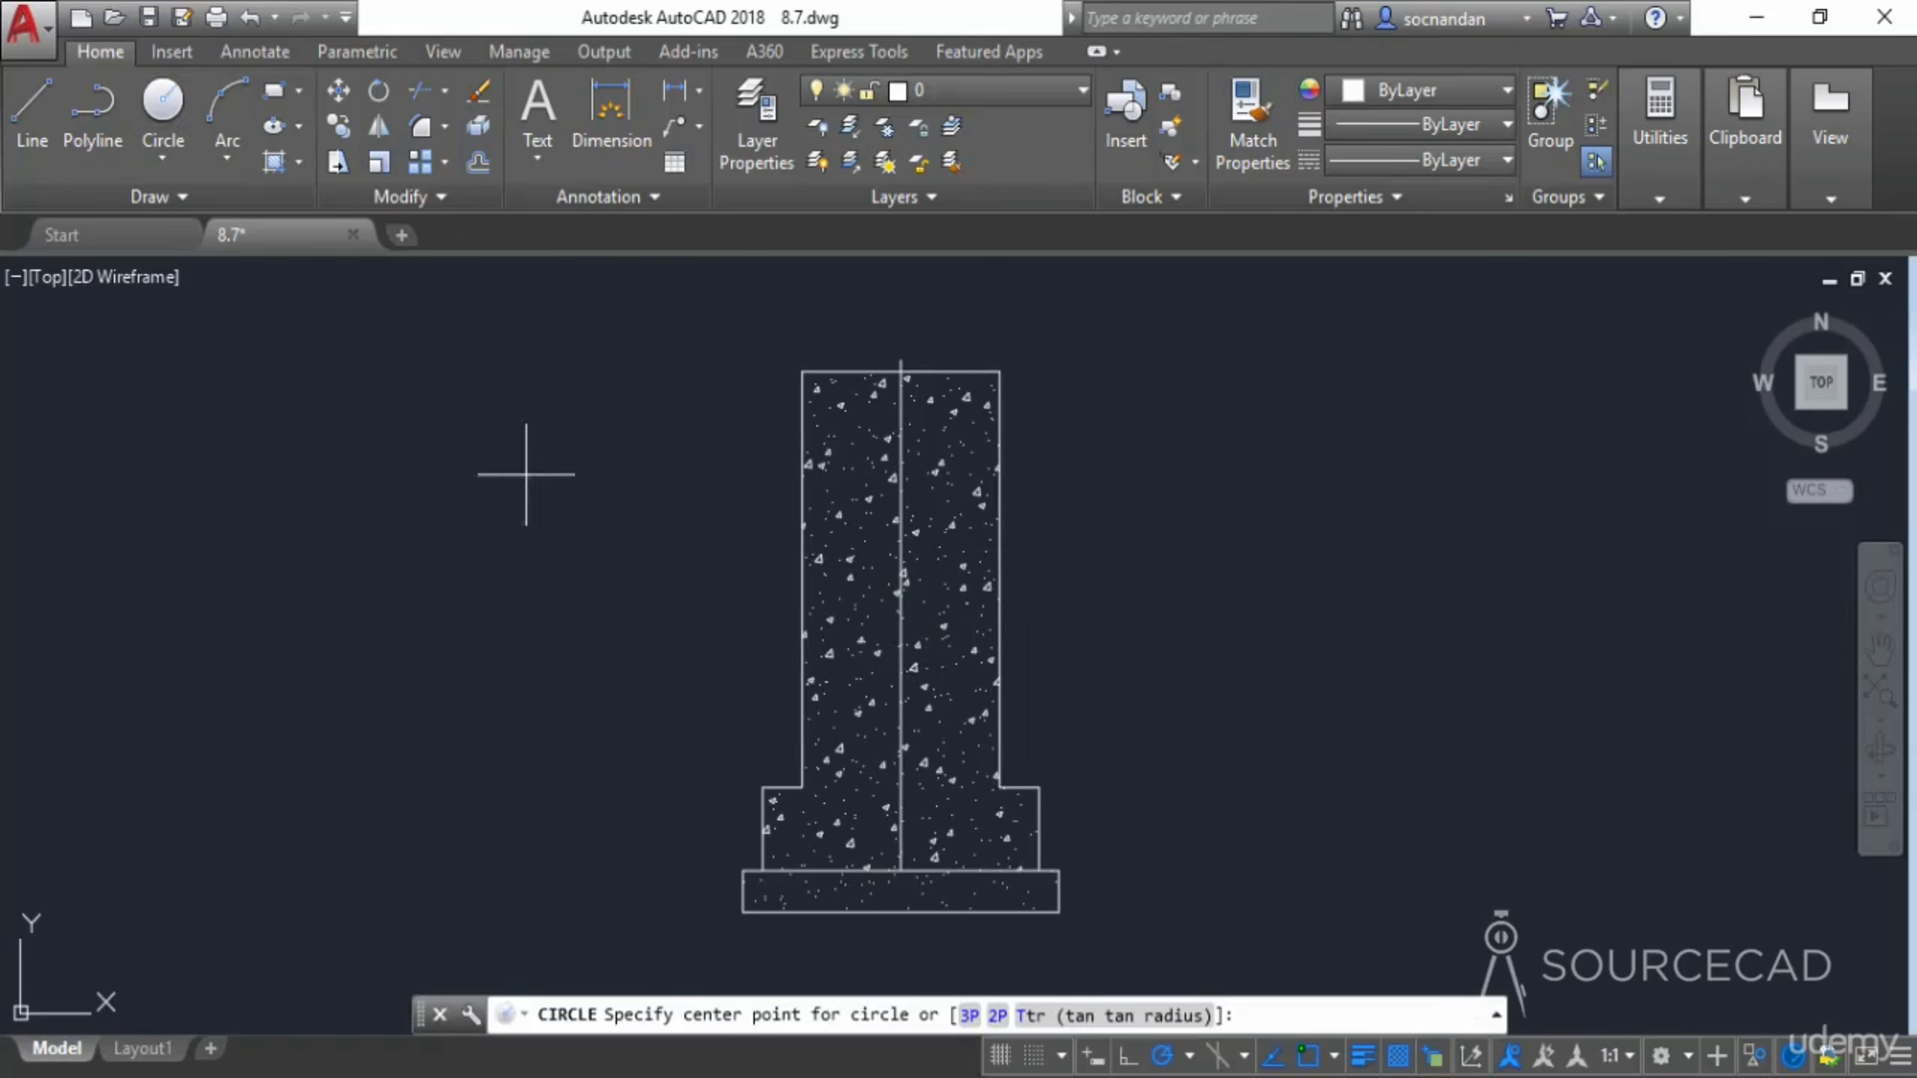
left_click(901, 614)
left_click(901, 677)
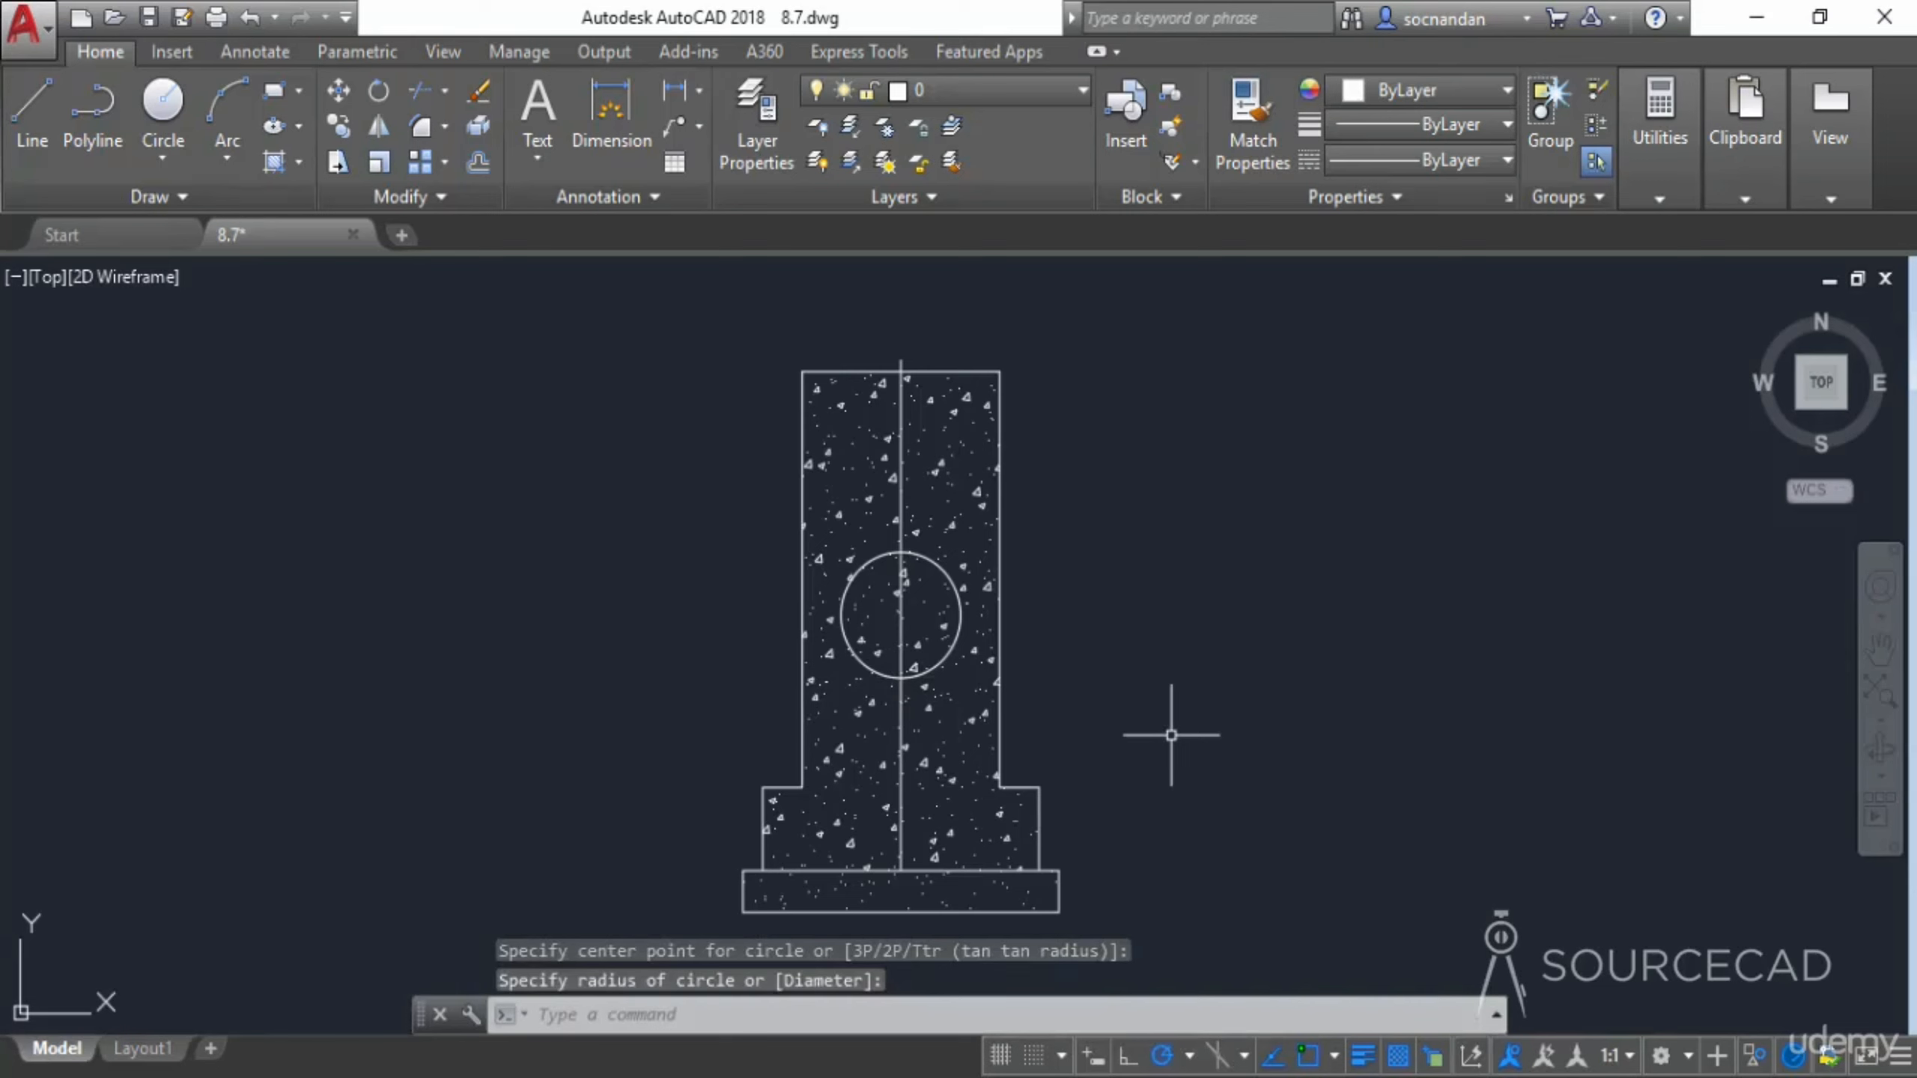
End the object isolation to bring back the hidden dimensions, GL labels and ground-level symbols
right_click(1169, 478)
mouse_move(1283, 612)
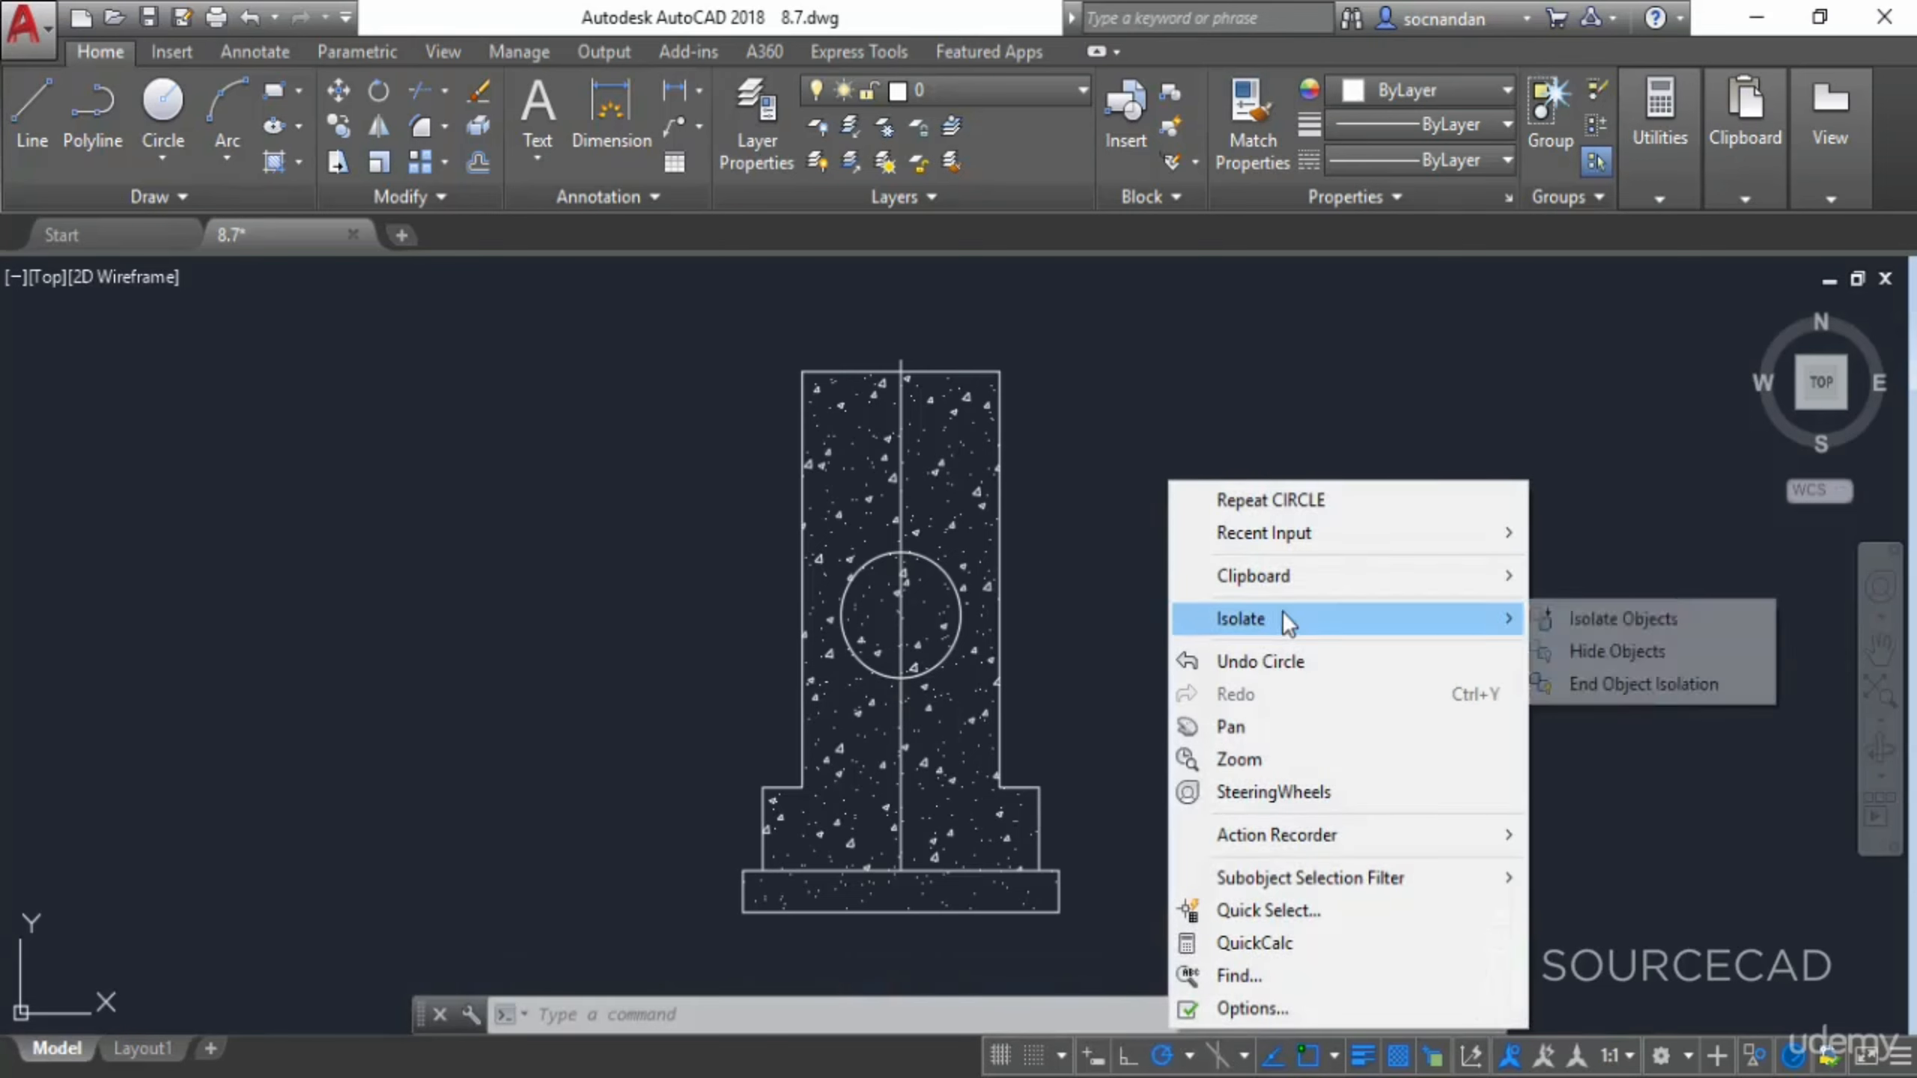
left_click(1724, 690)
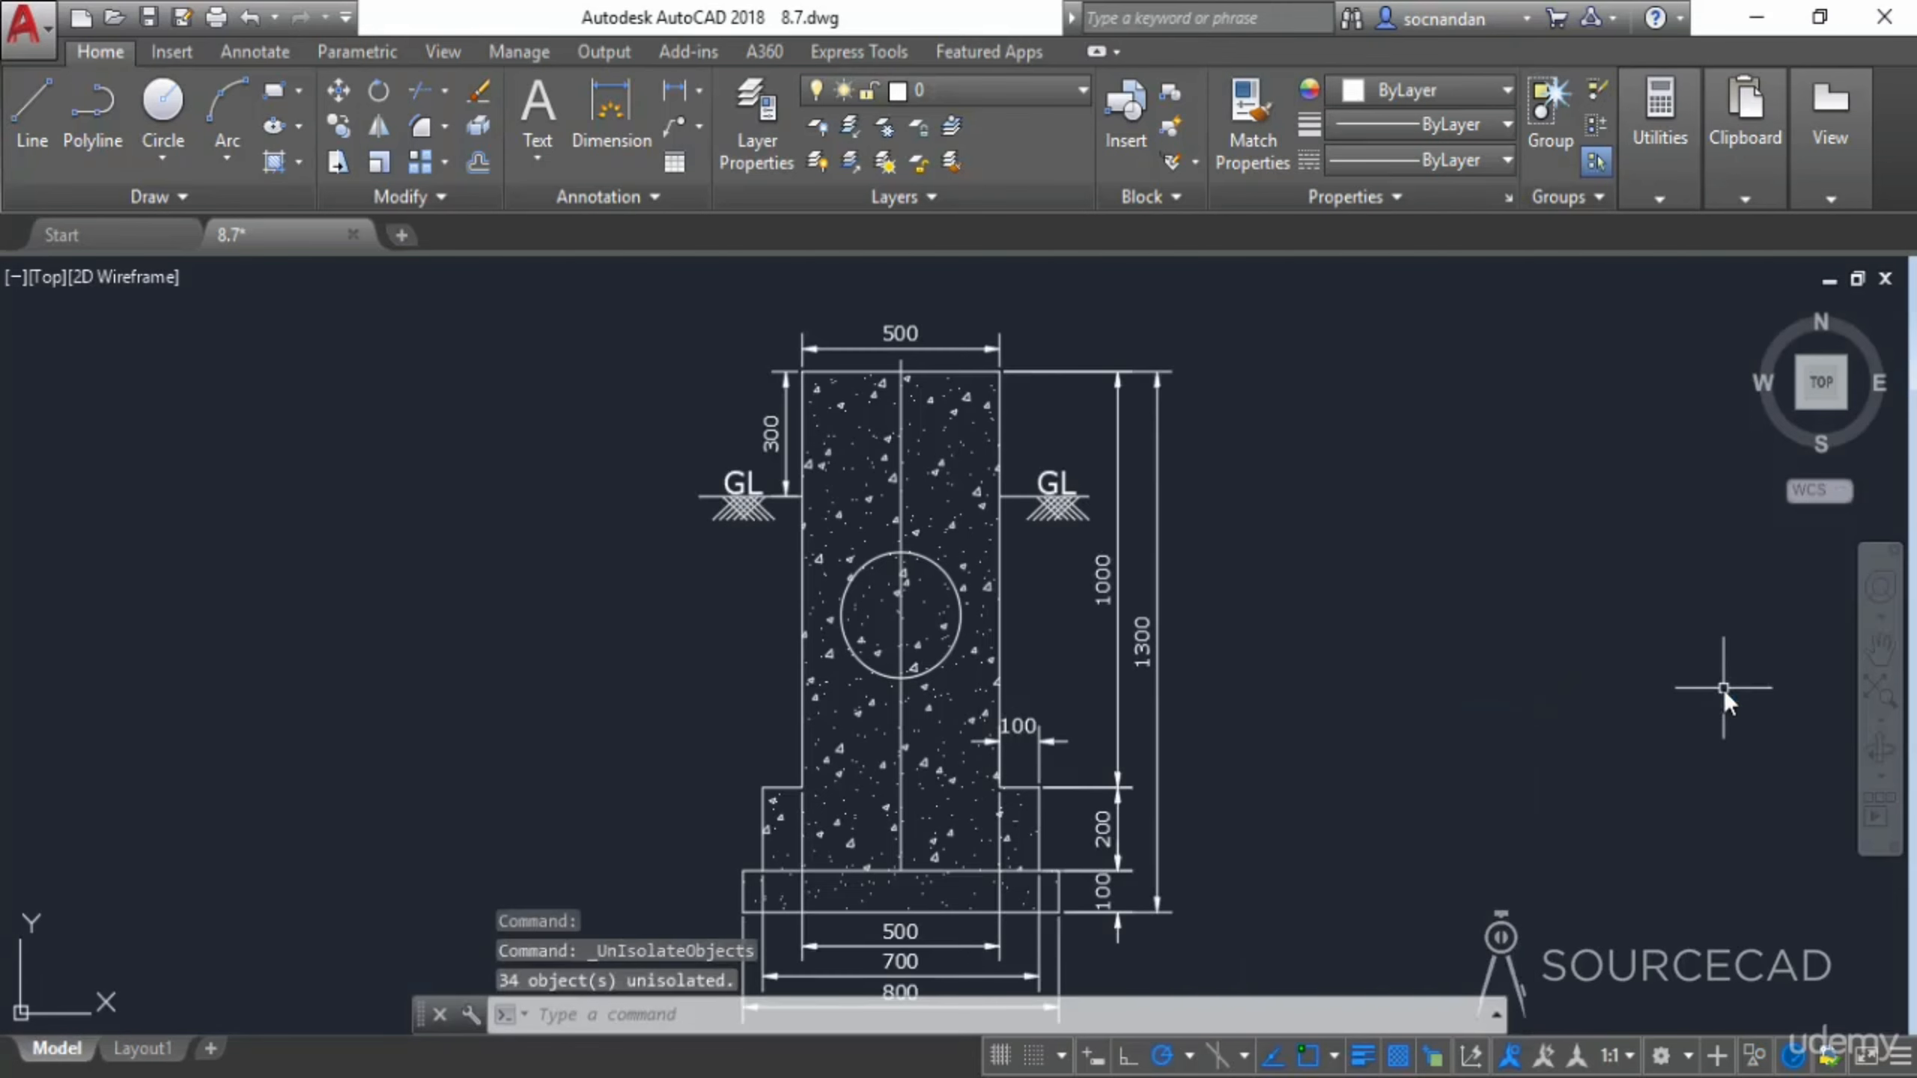
Select the circle and the column's vertical centreline, and isolate them with Isolate Objects
scroll(1397, 725, "down", 2)
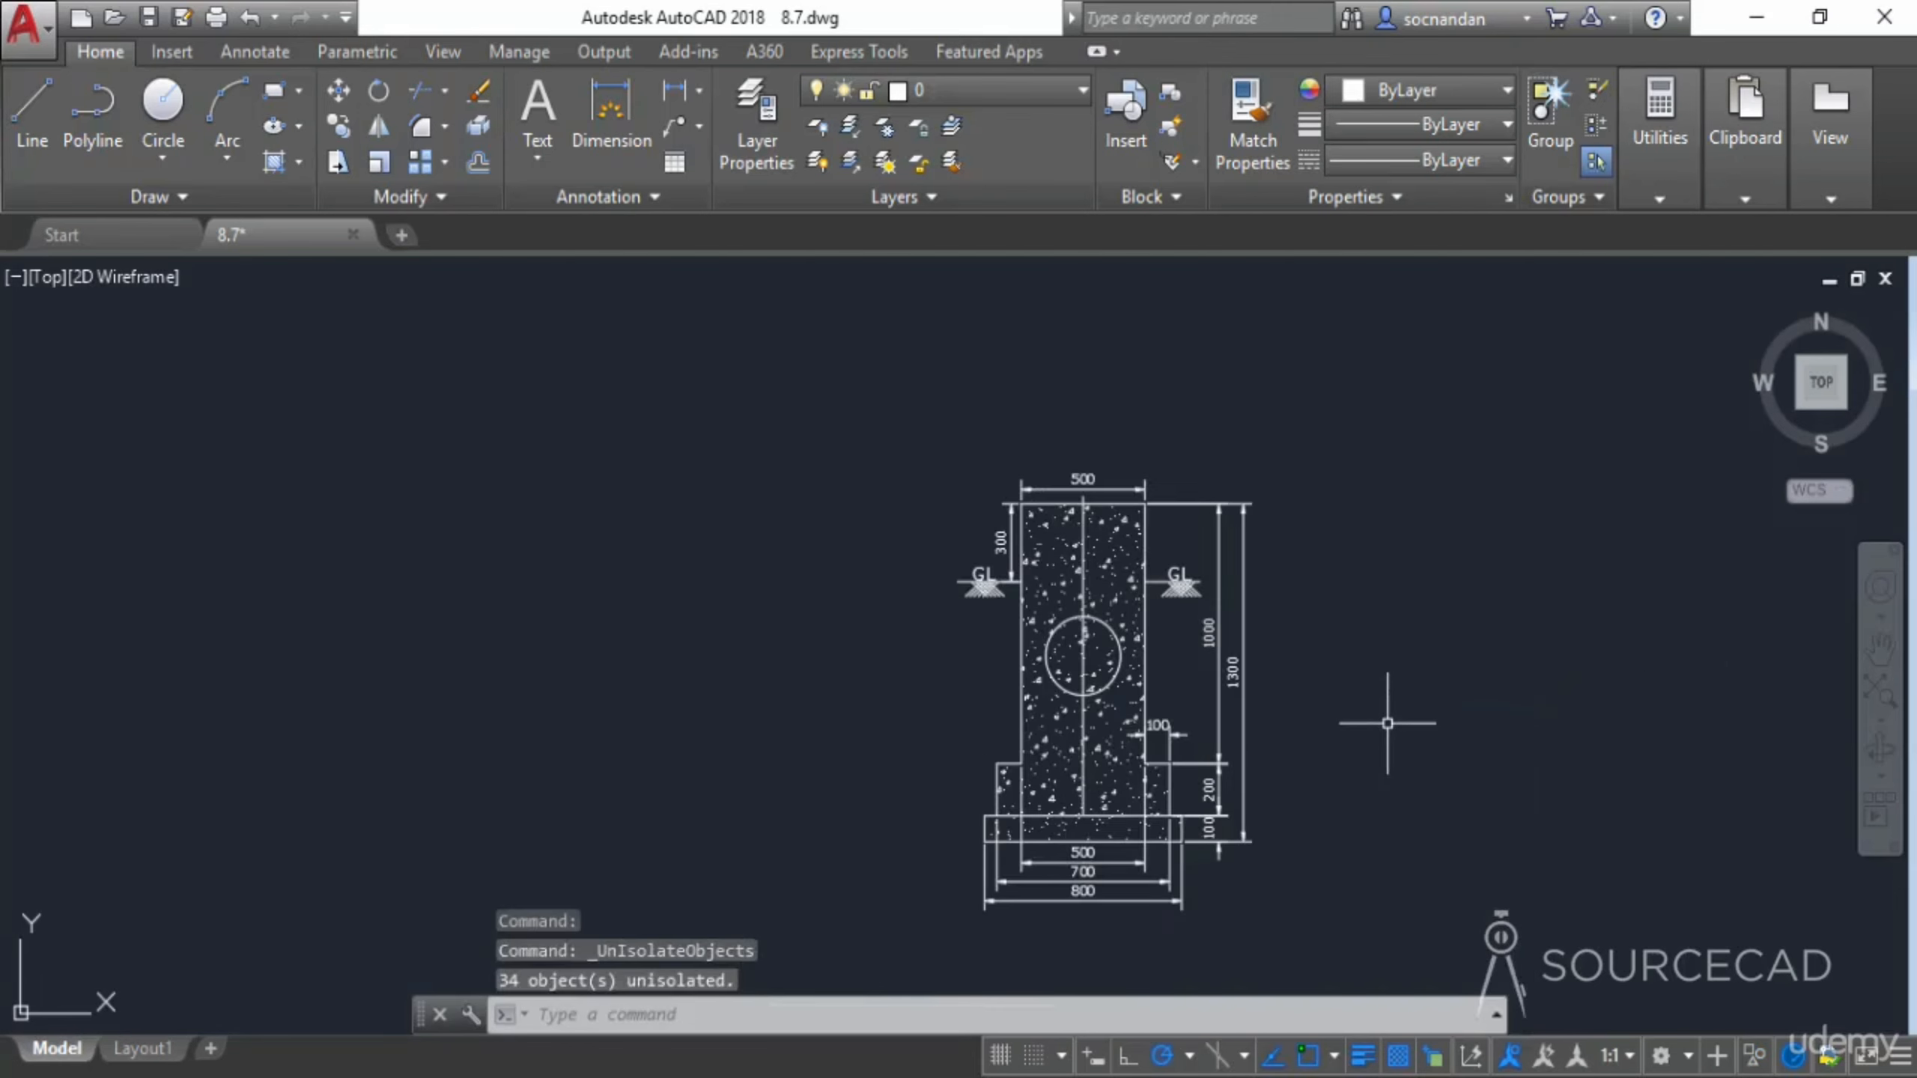
middle_click_drag(1382, 719, 1190, 651)
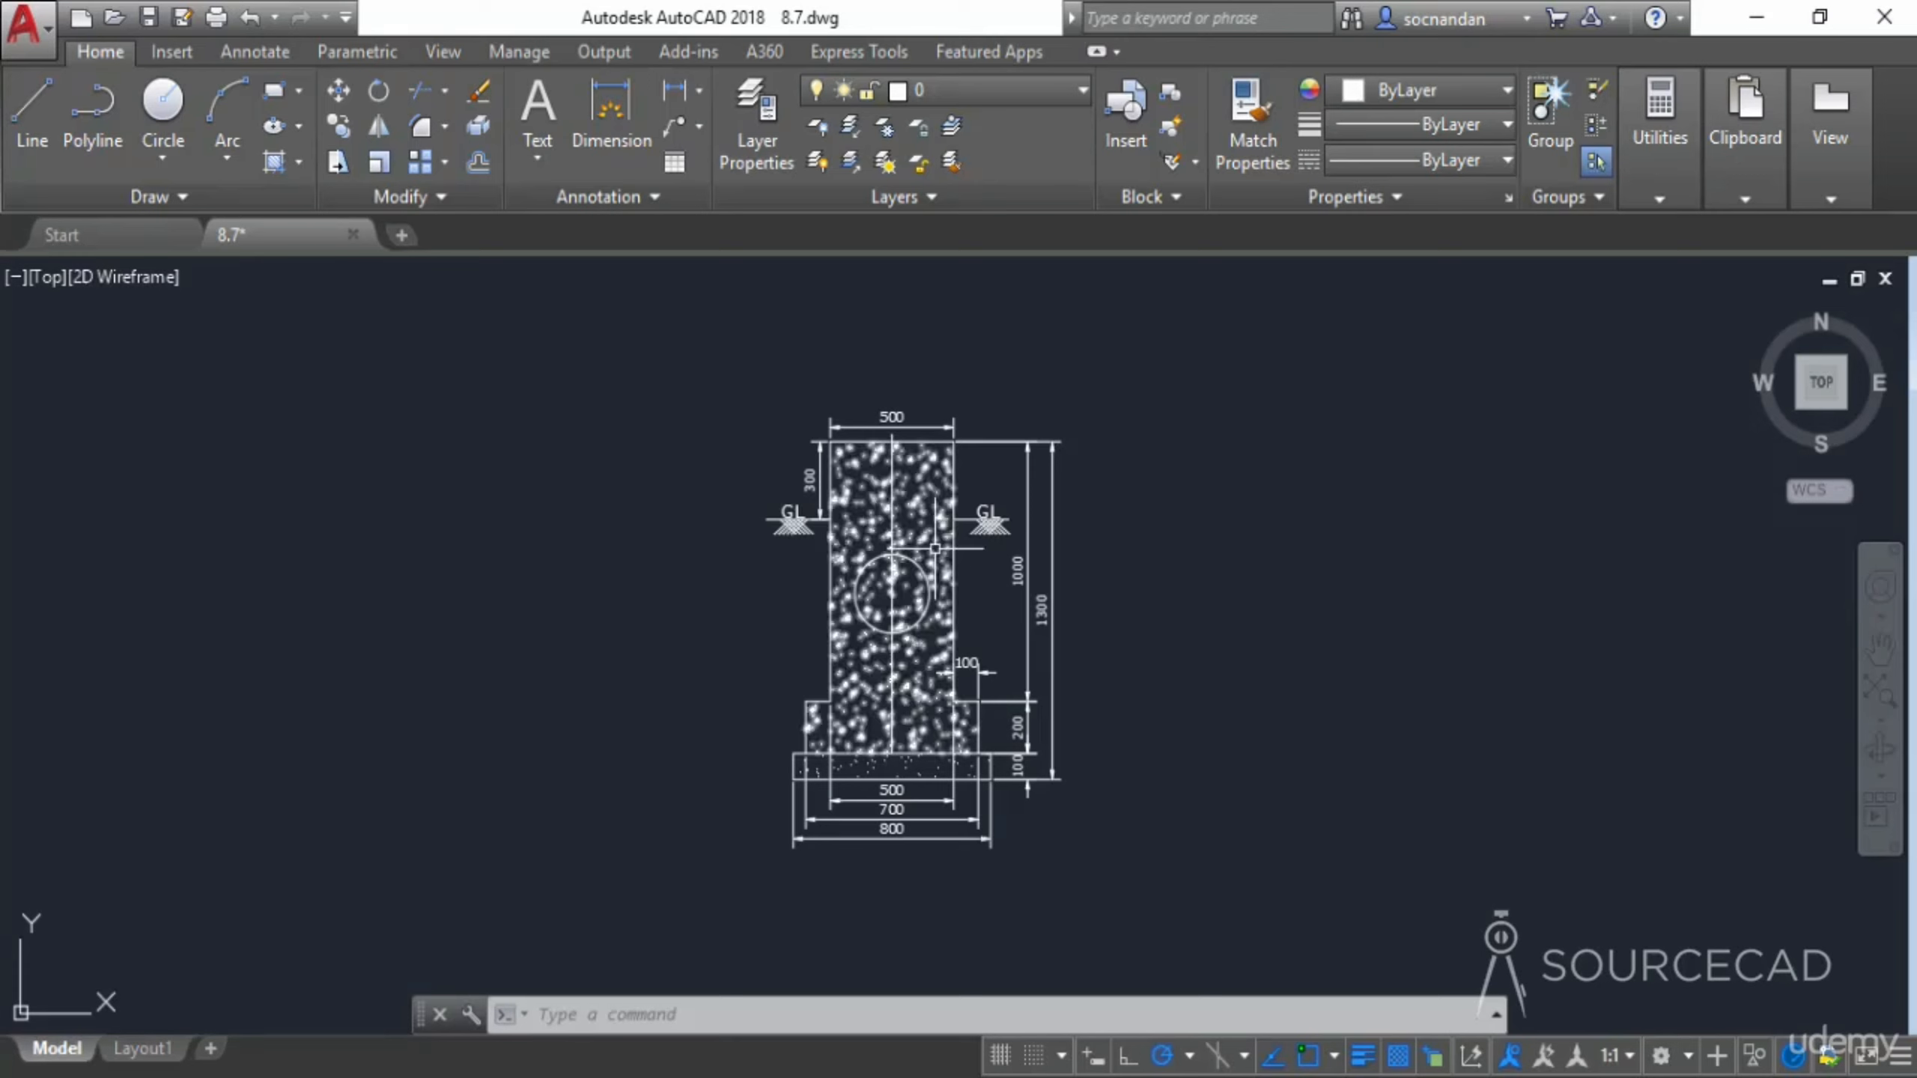
left_click(914, 563)
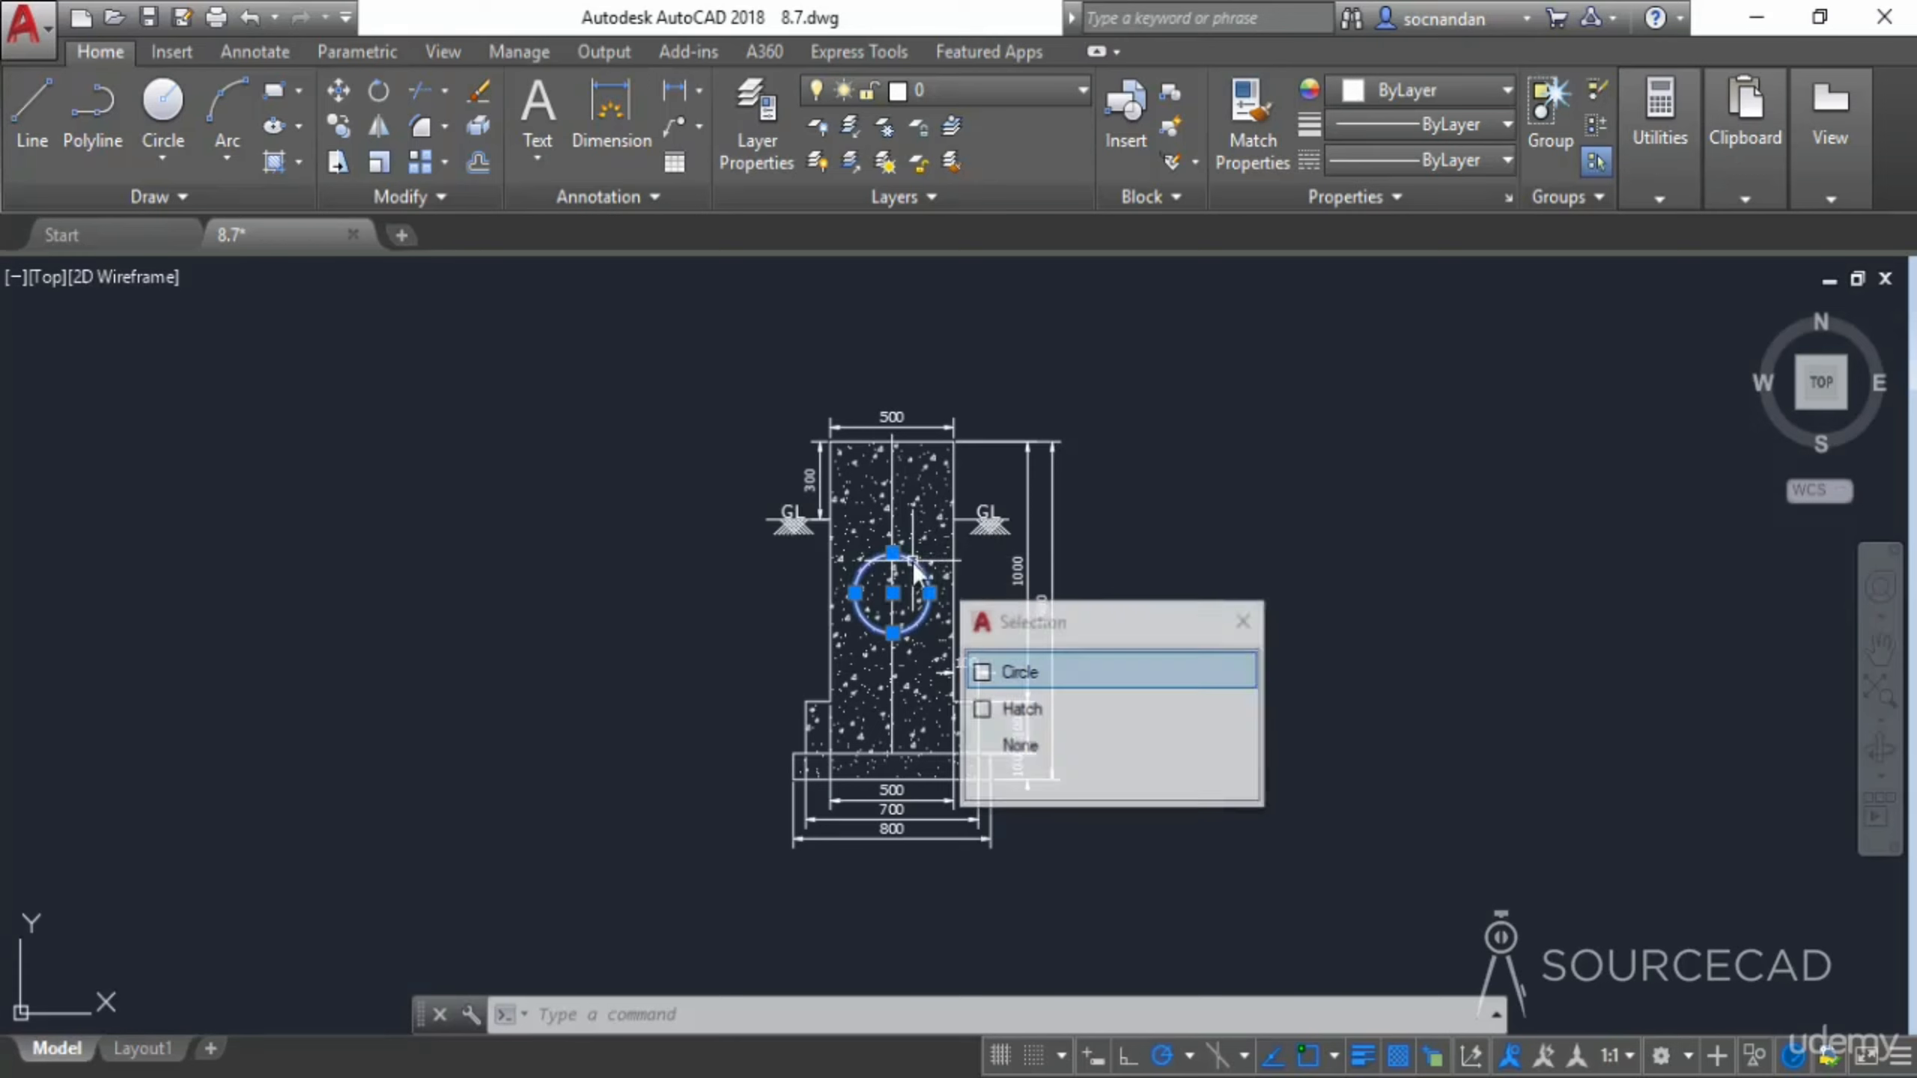
left_click(893, 475)
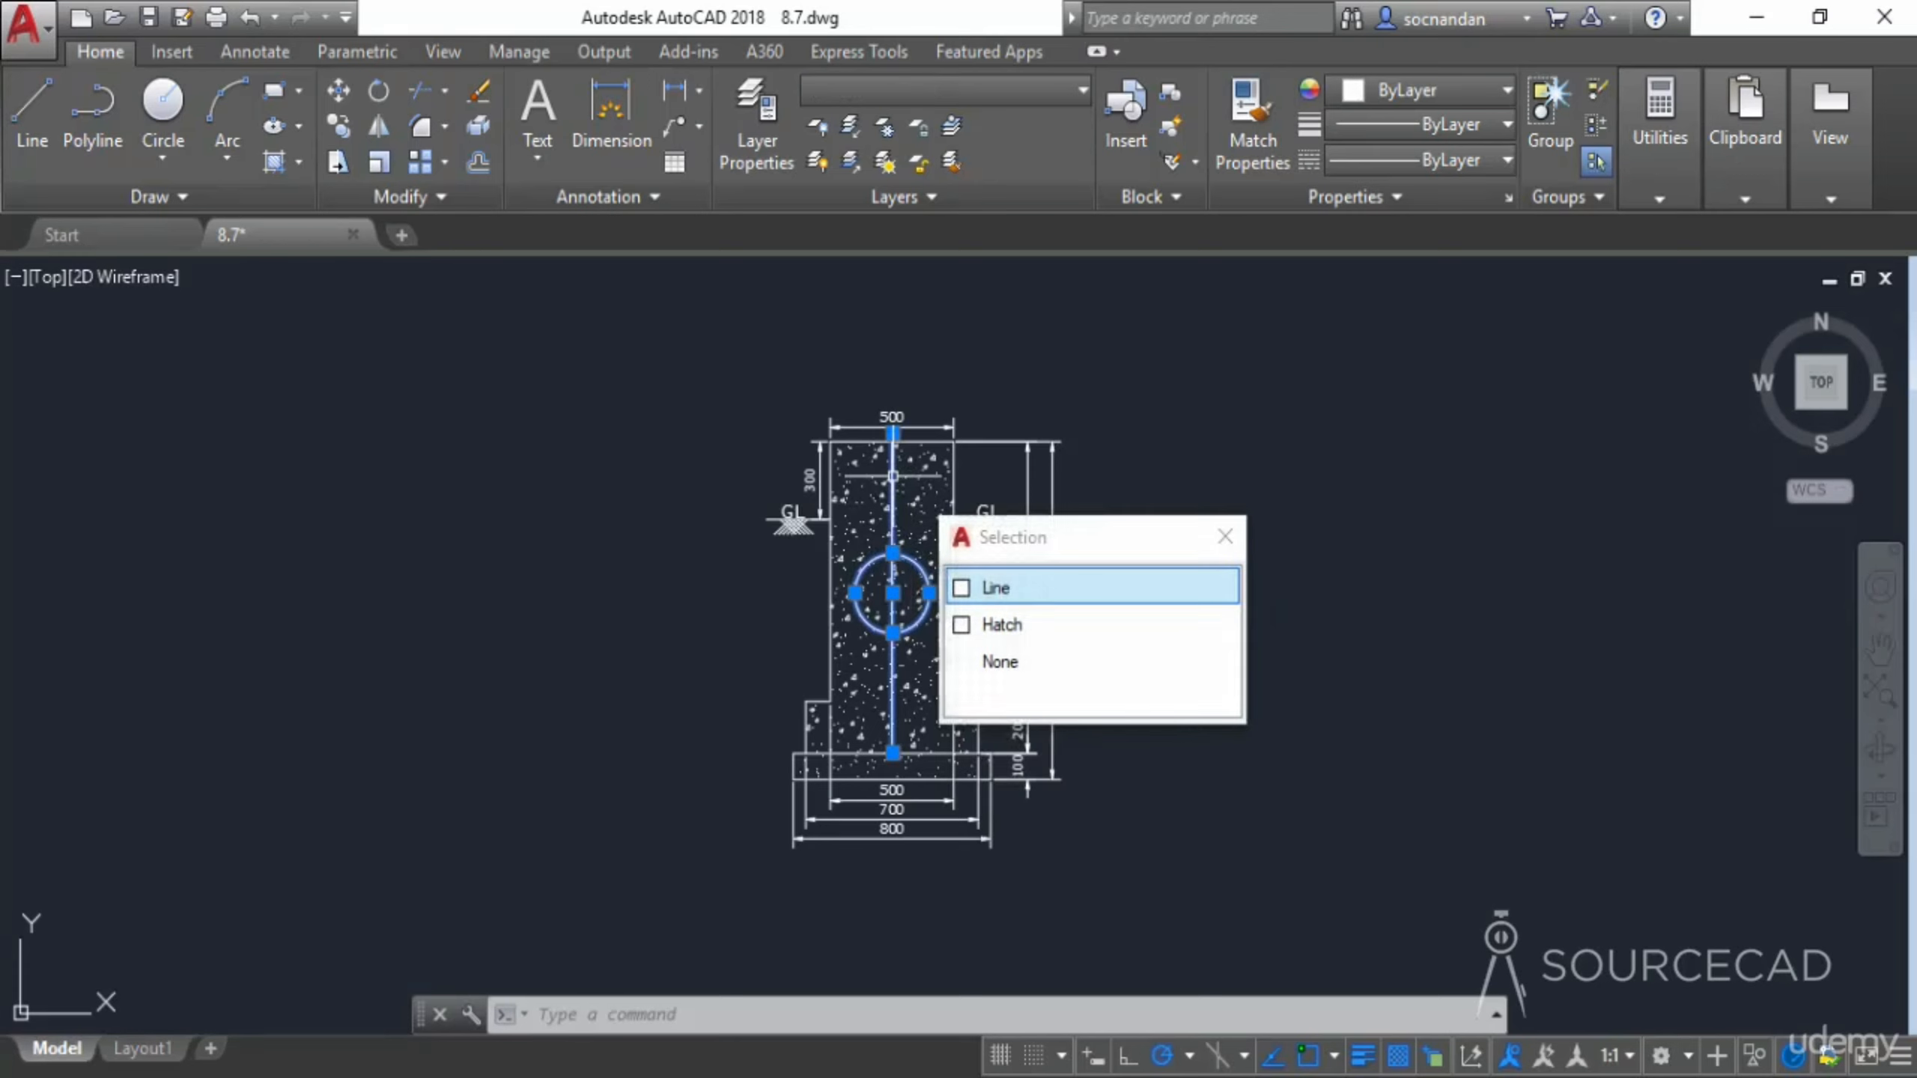
left_click(996, 589)
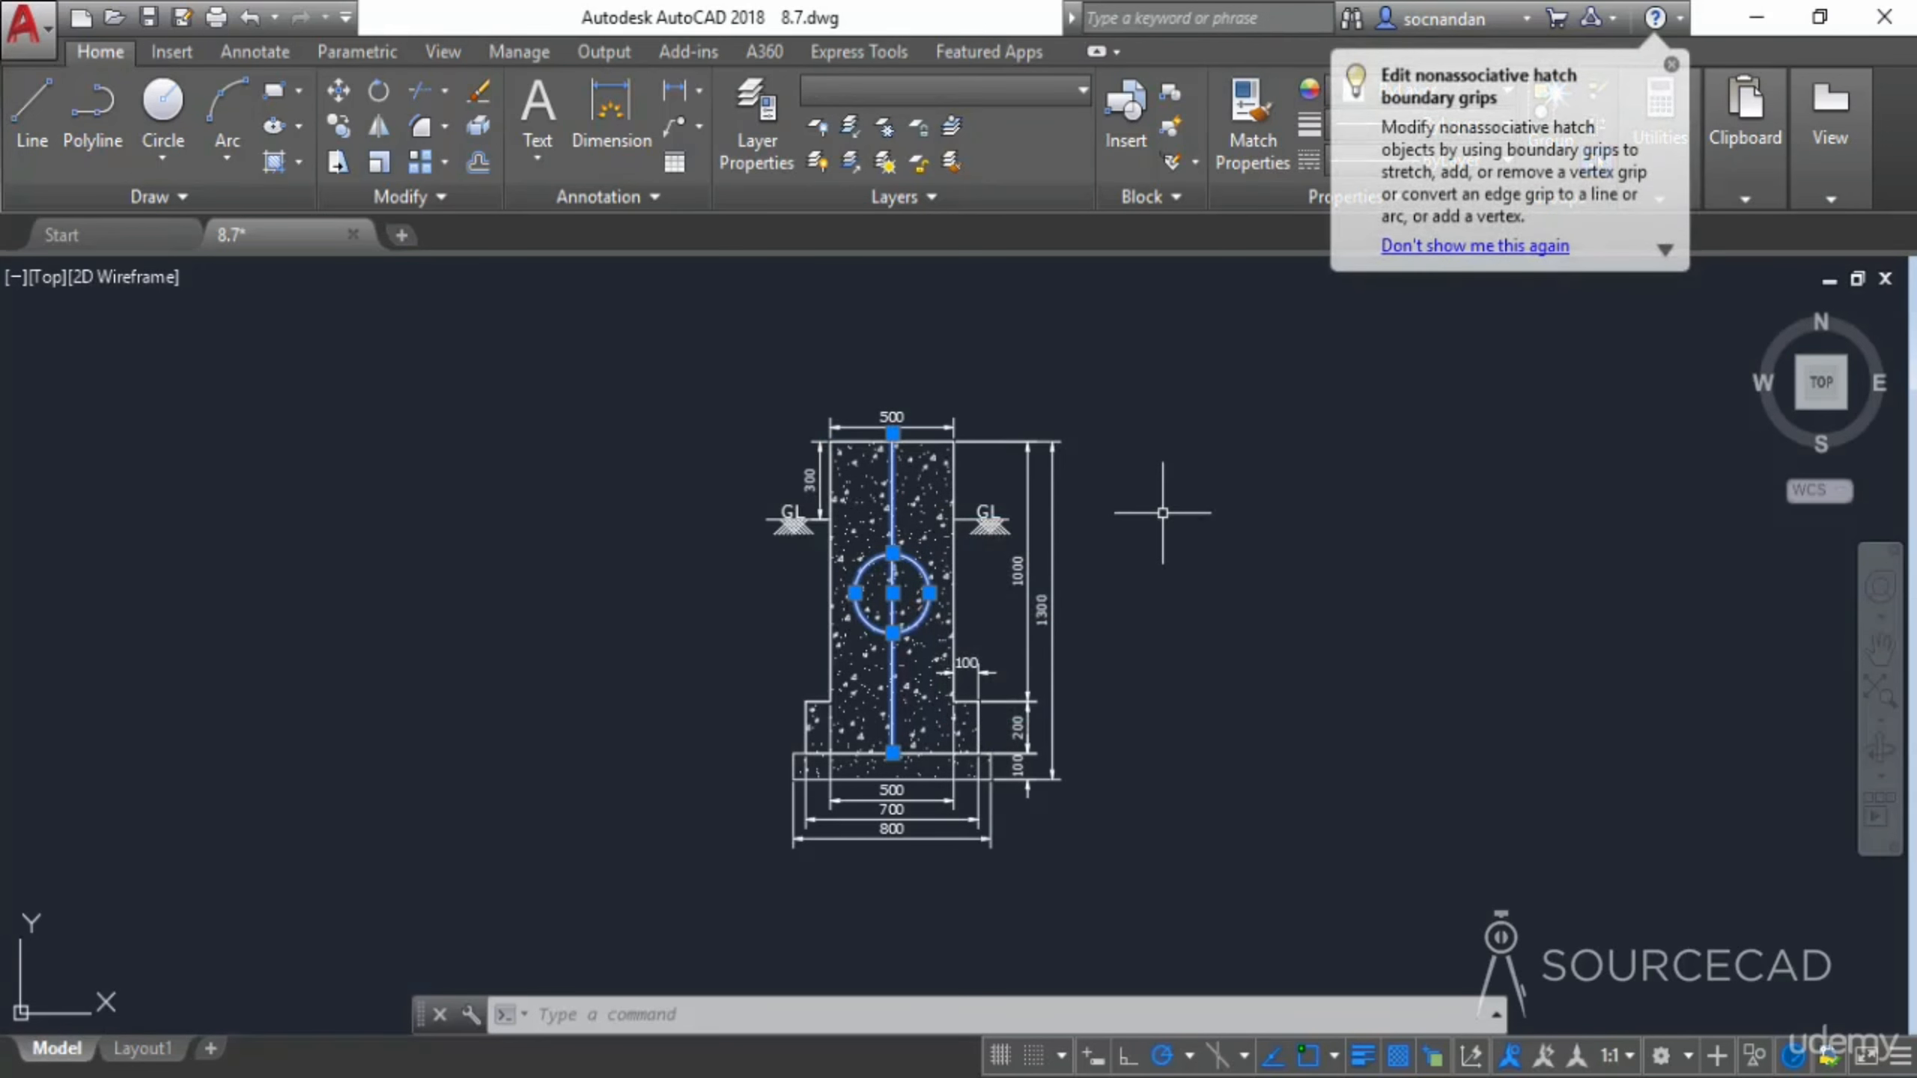
right_click(1156, 472)
mouse_move(1228, 530)
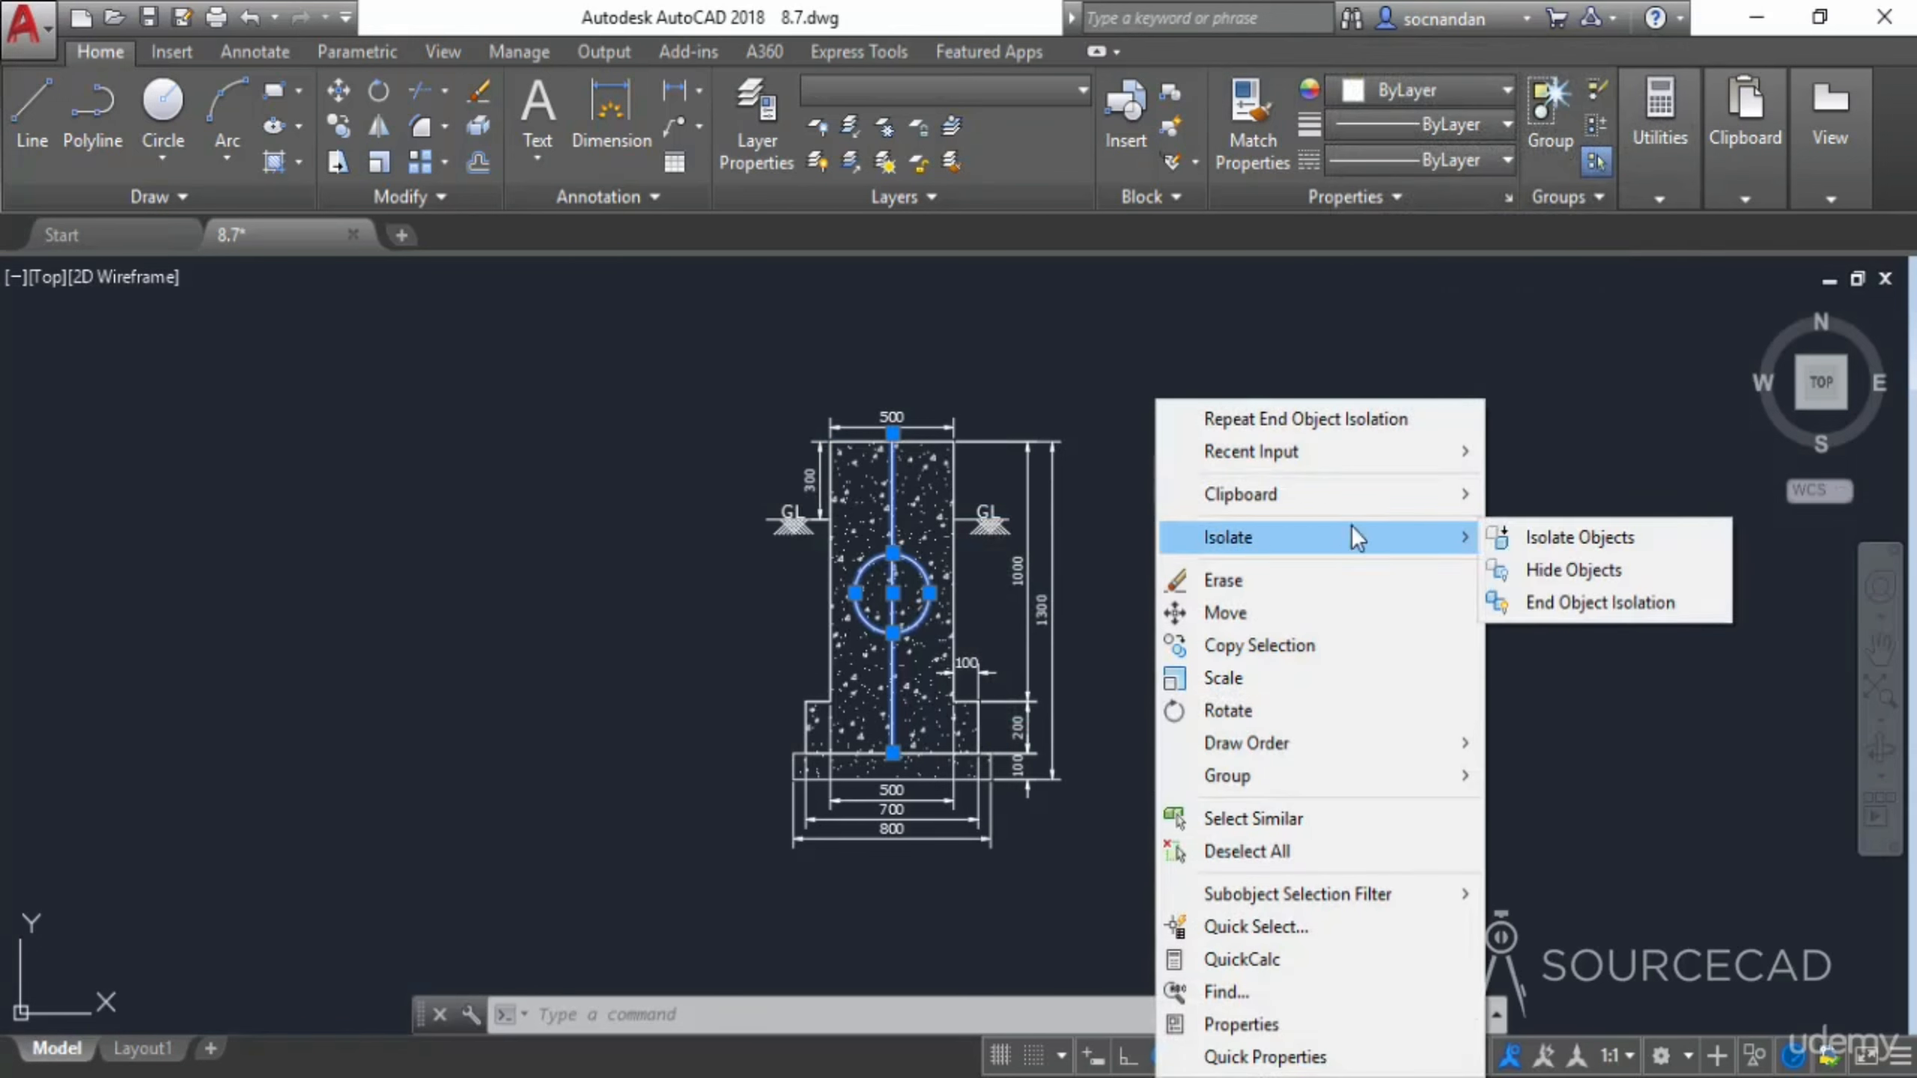
left_click(1666, 536)
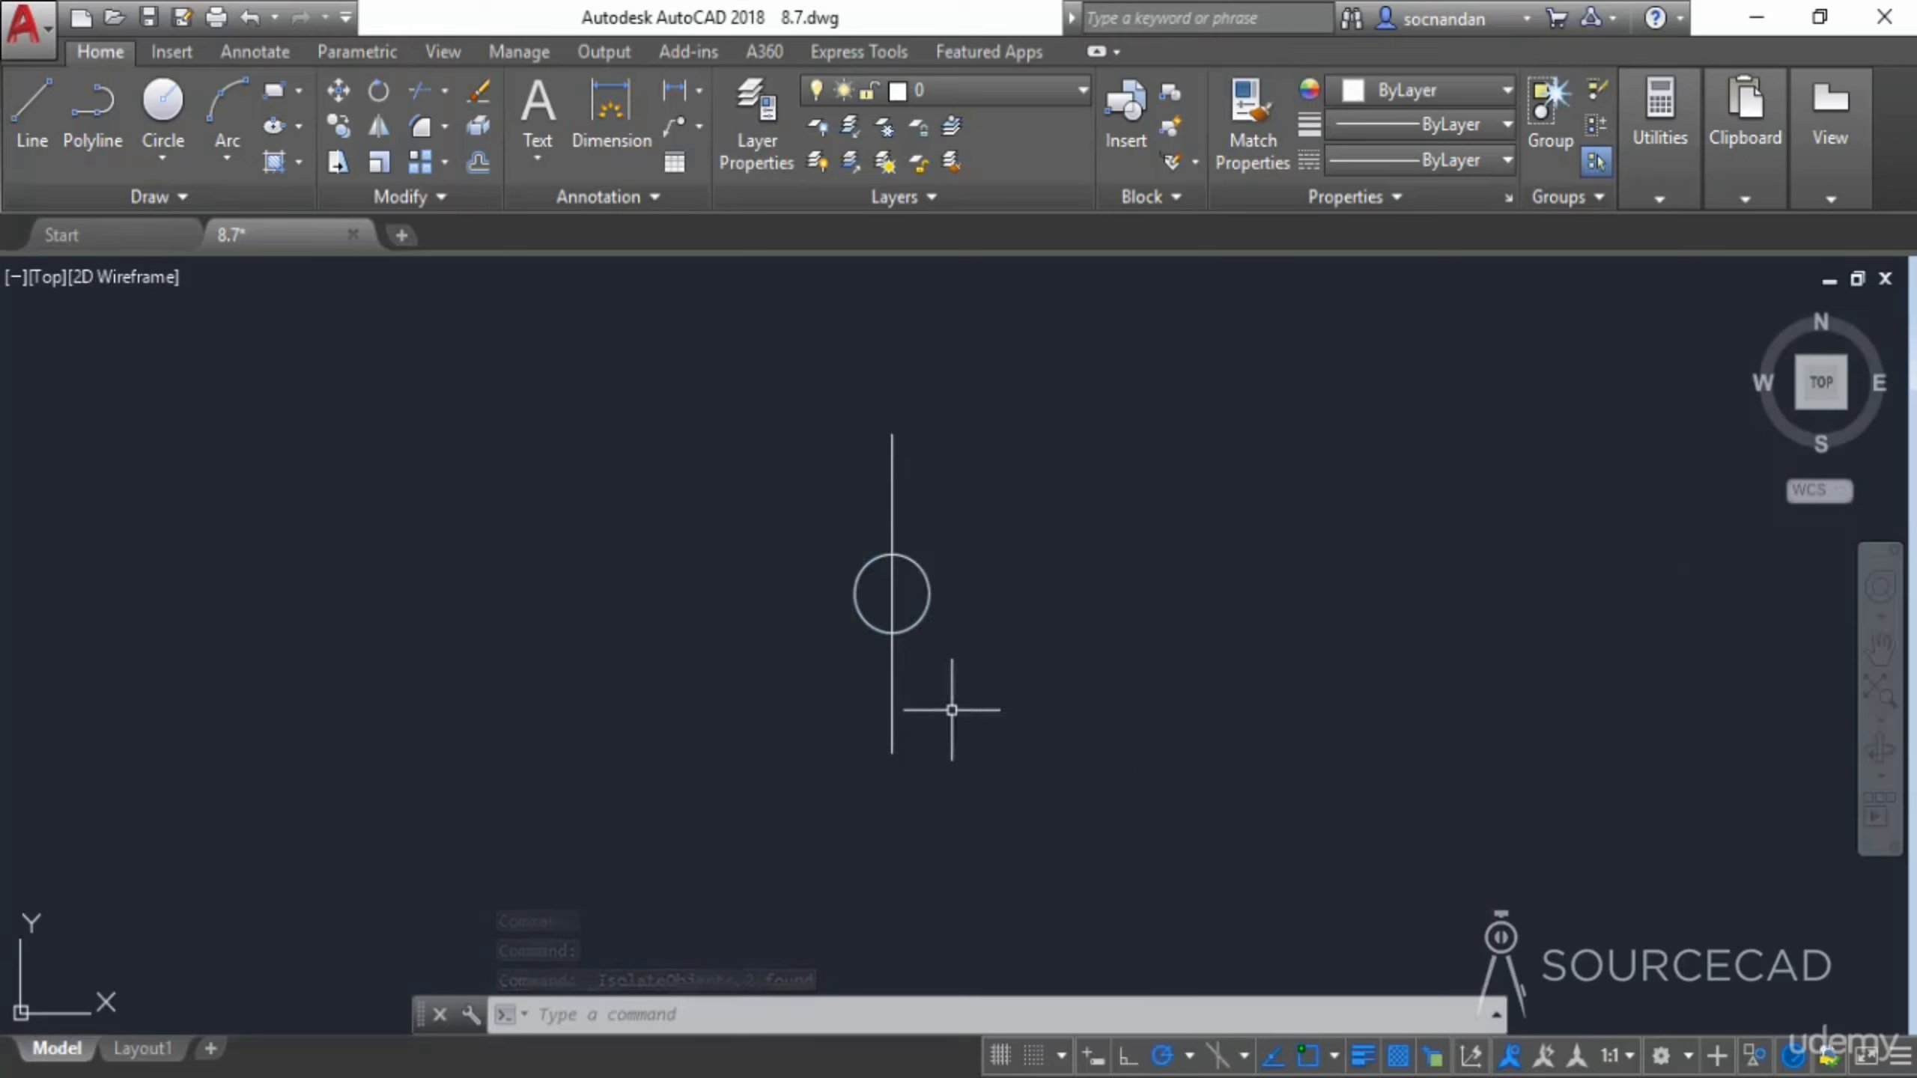
Erase the circle and end the object isolation so the rest of the column drawing is shown again
left_click(929, 586)
right_click(984, 540)
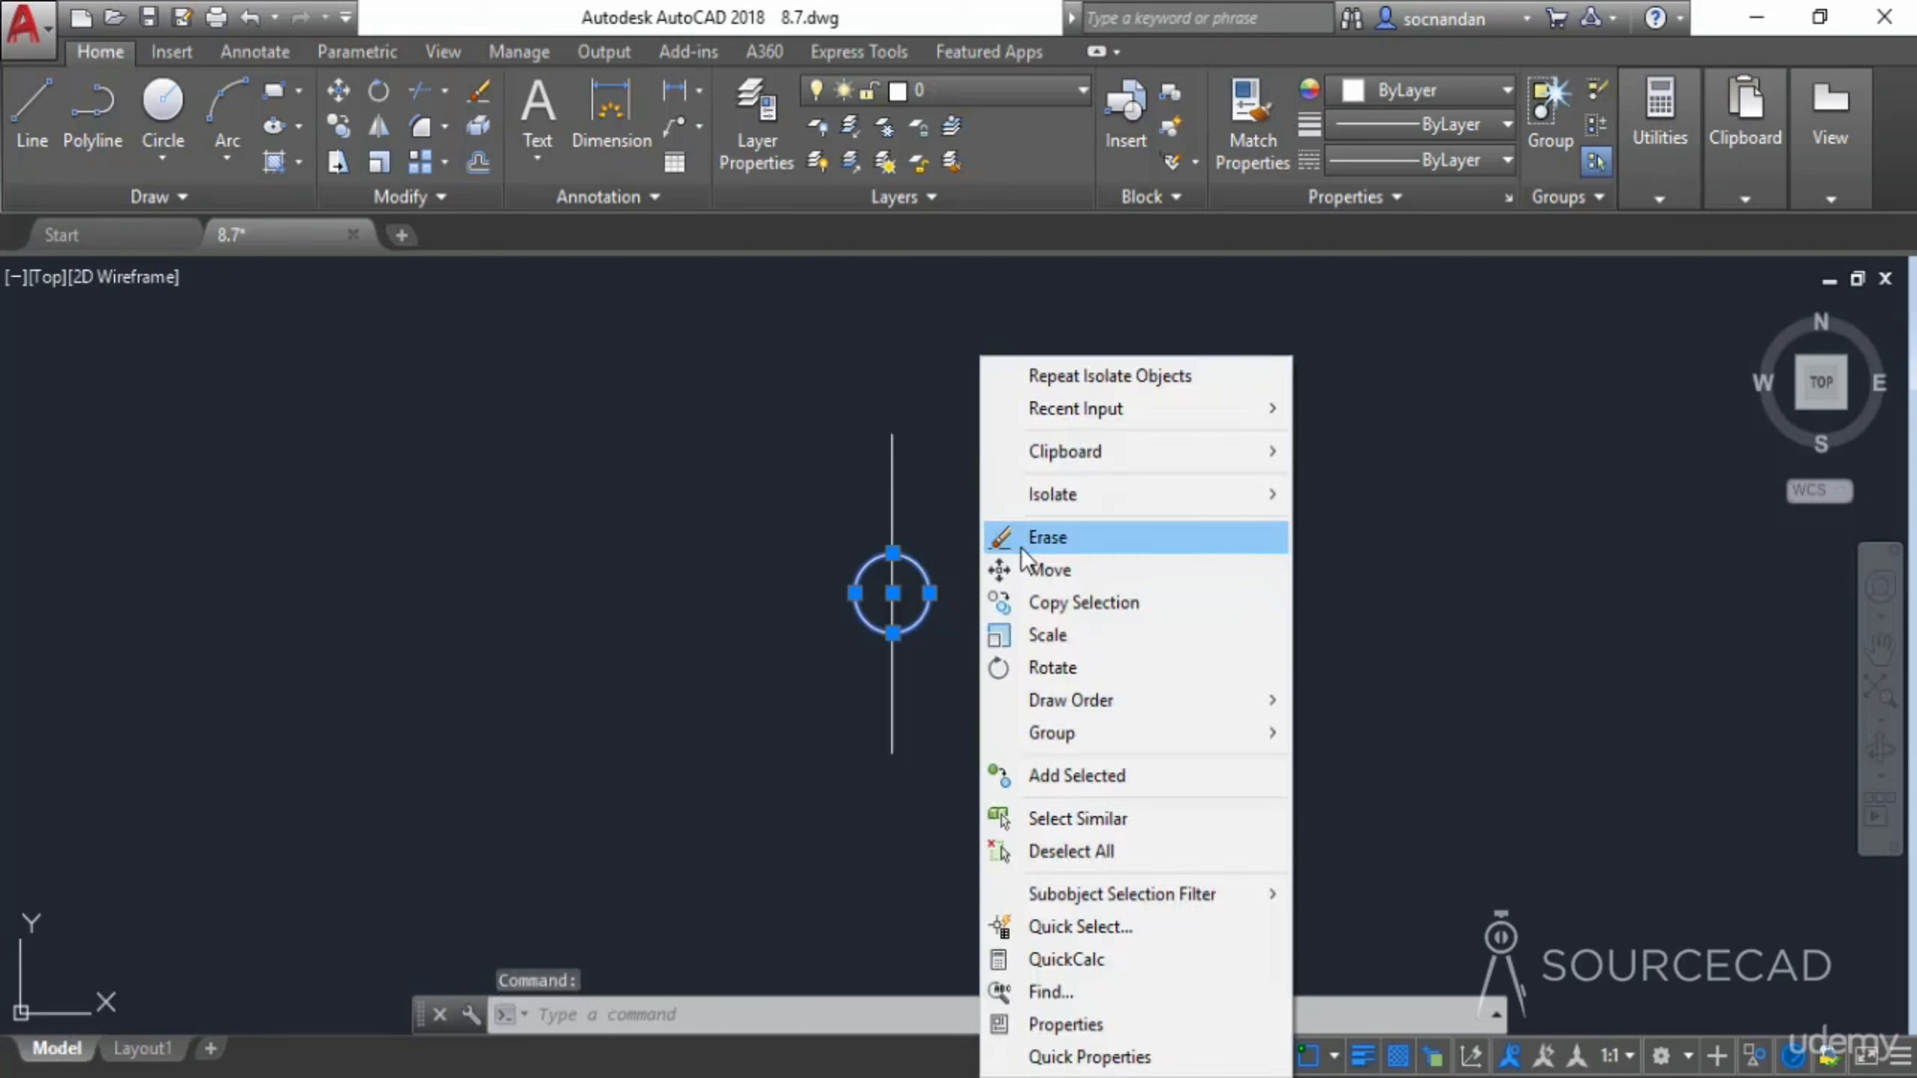
left_click(1004, 538)
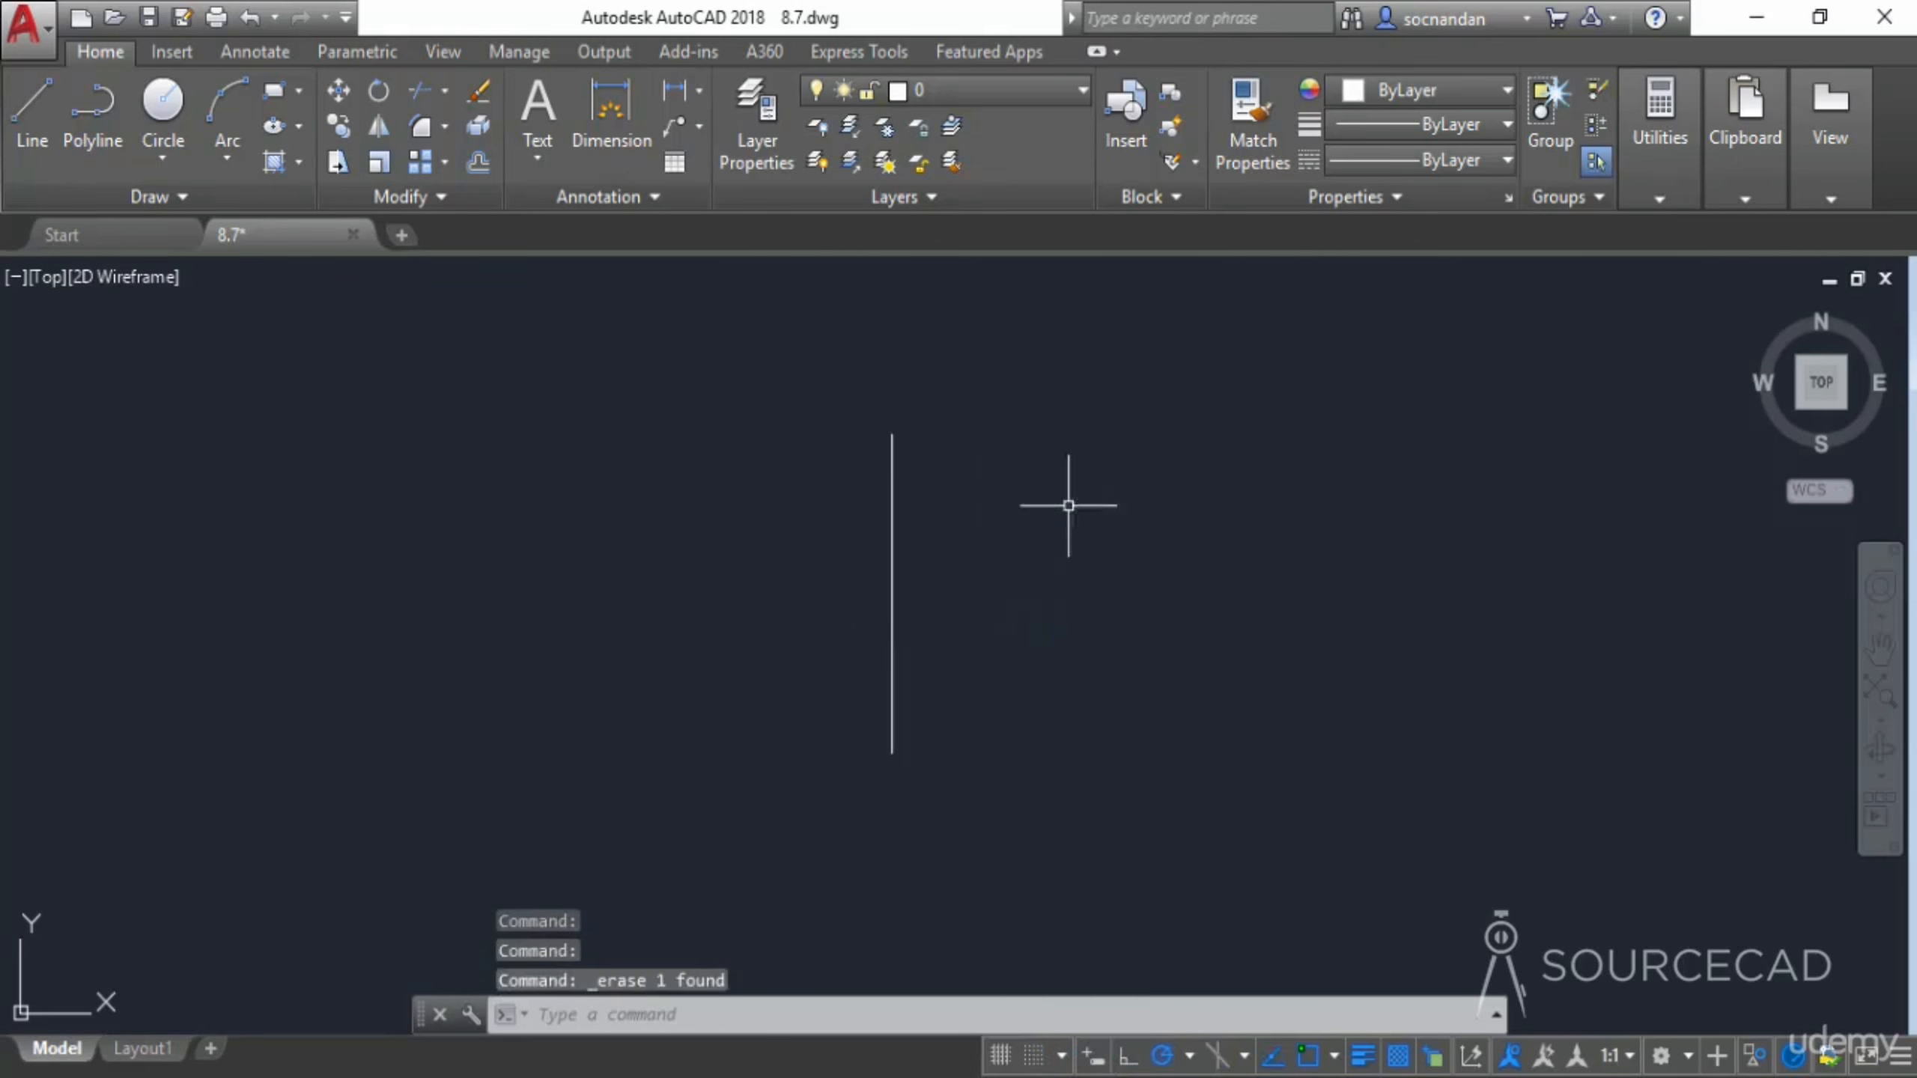
right_click(1095, 471)
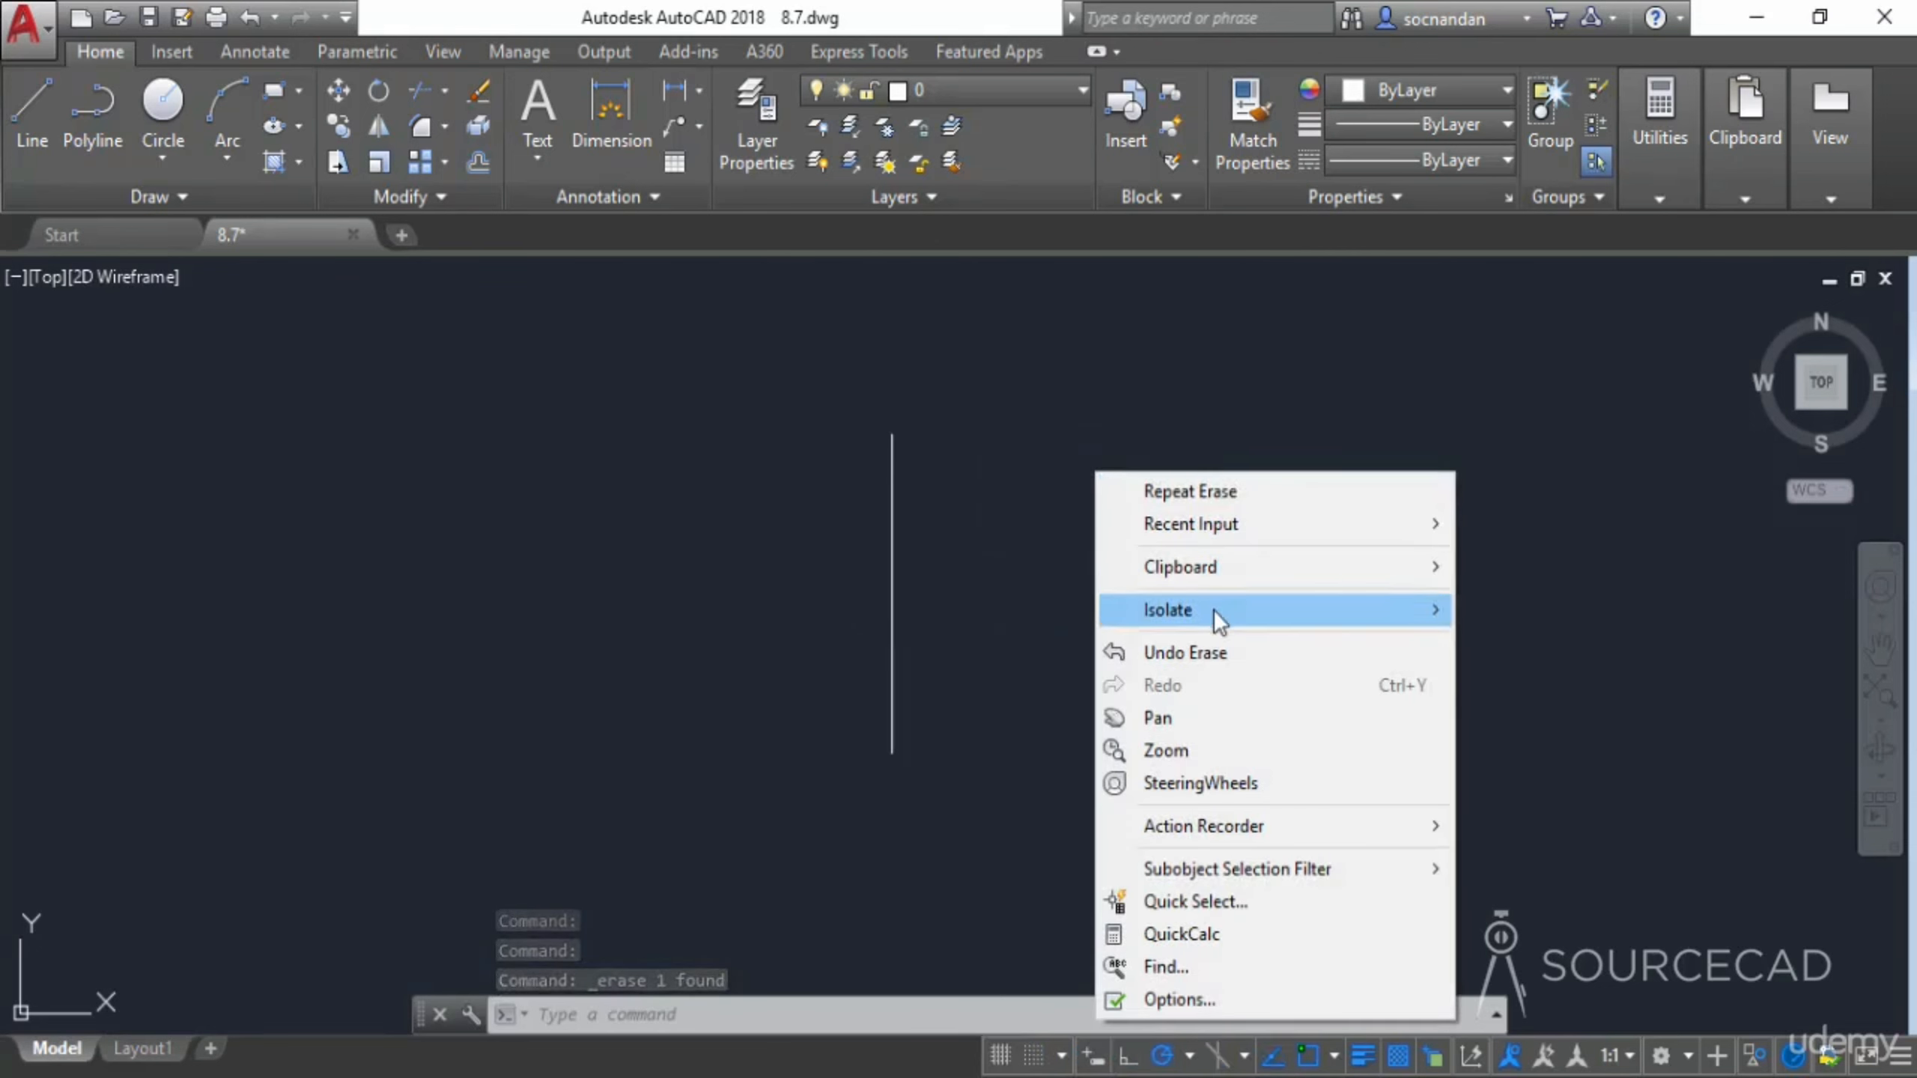
mouse_move(1214, 611)
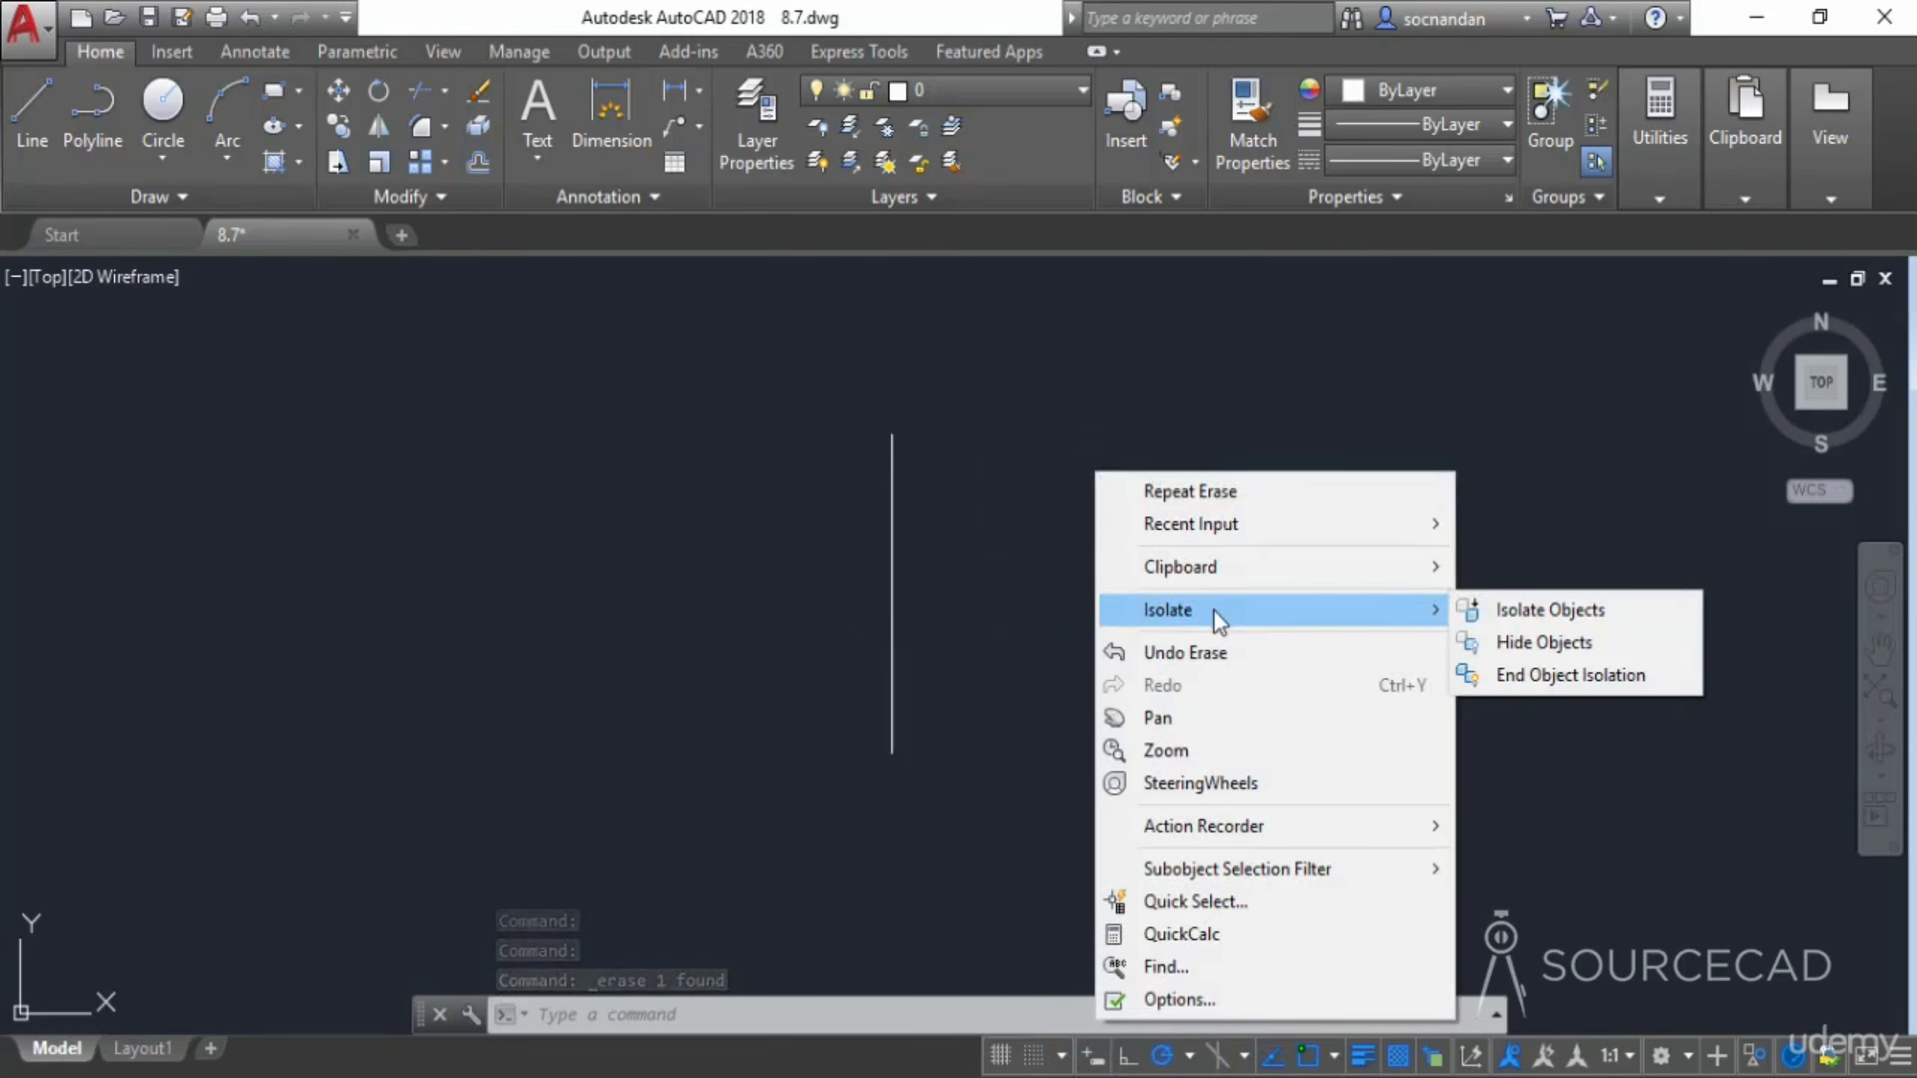
left_click(1607, 672)
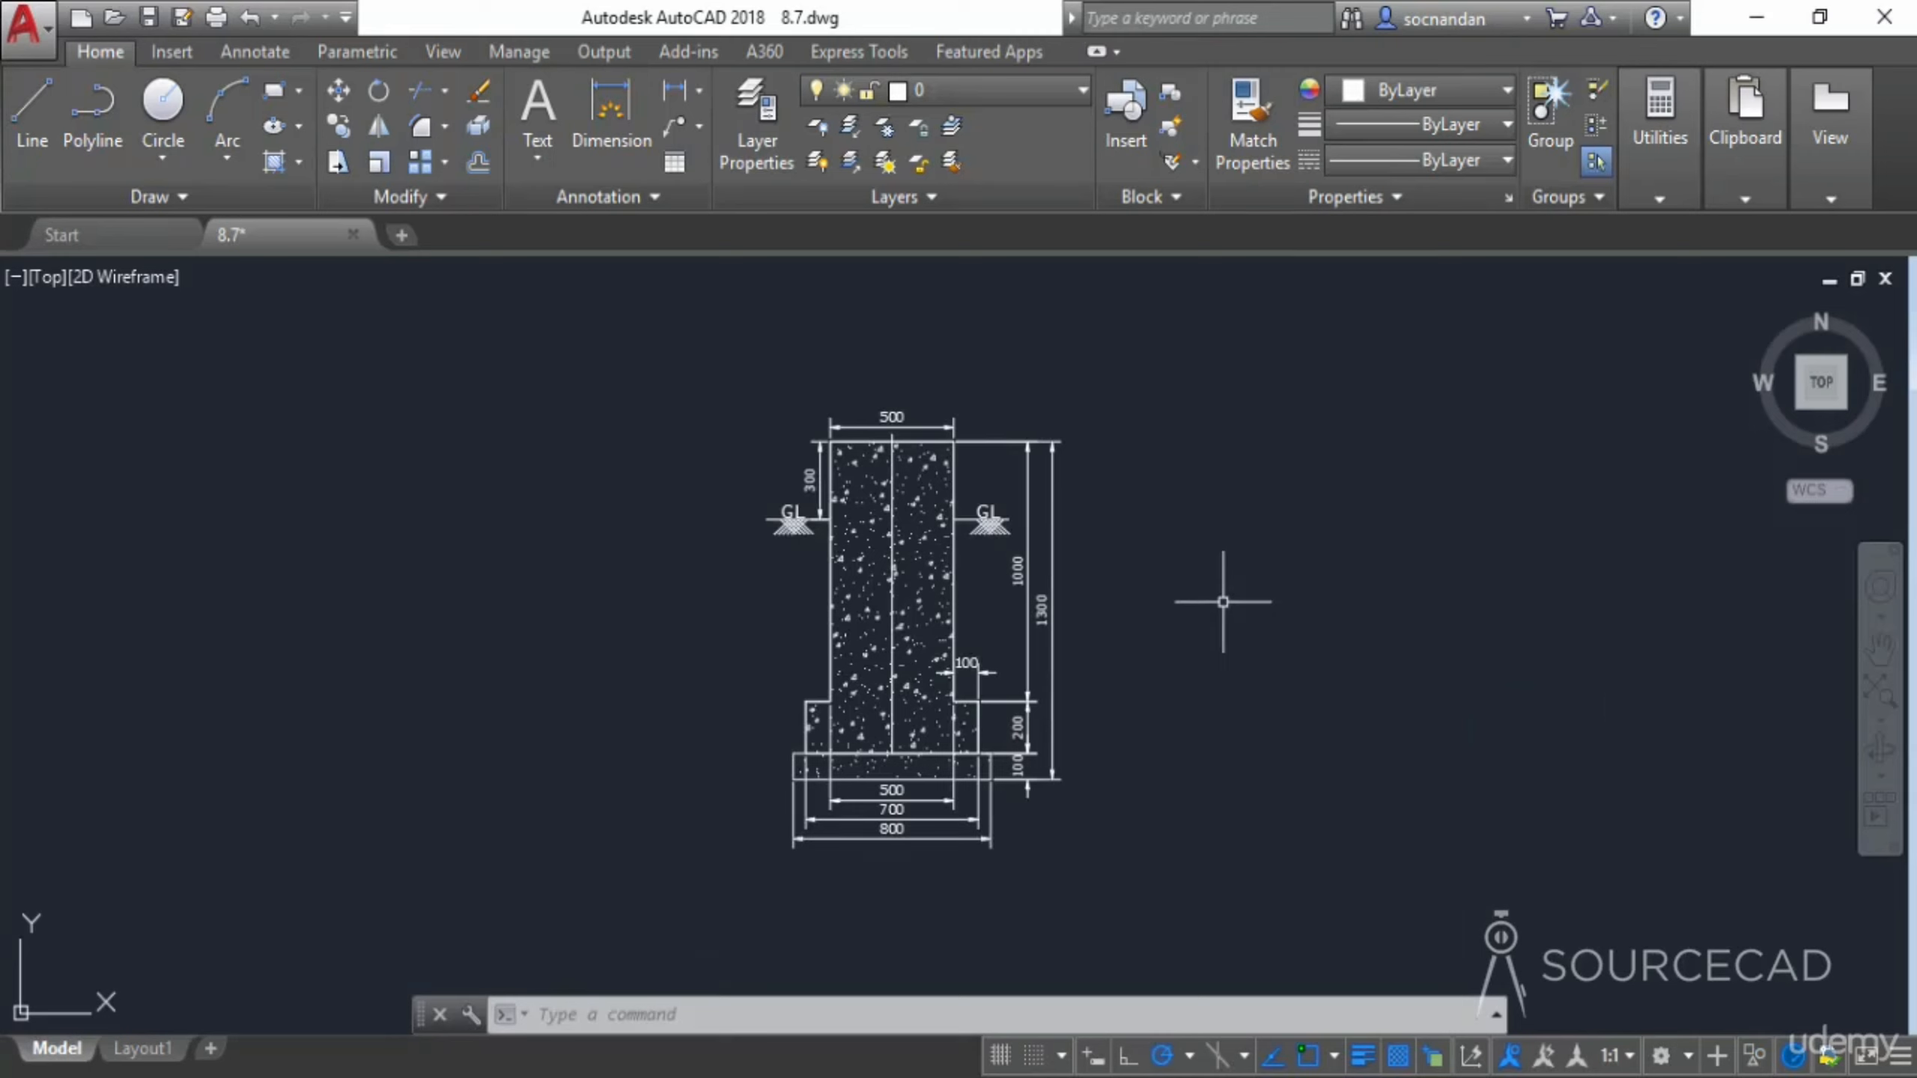
Select all dimensions with Select Similar, starting from the 1300 dimension, and hide them with Hide Objects
left_click(1757, 1059)
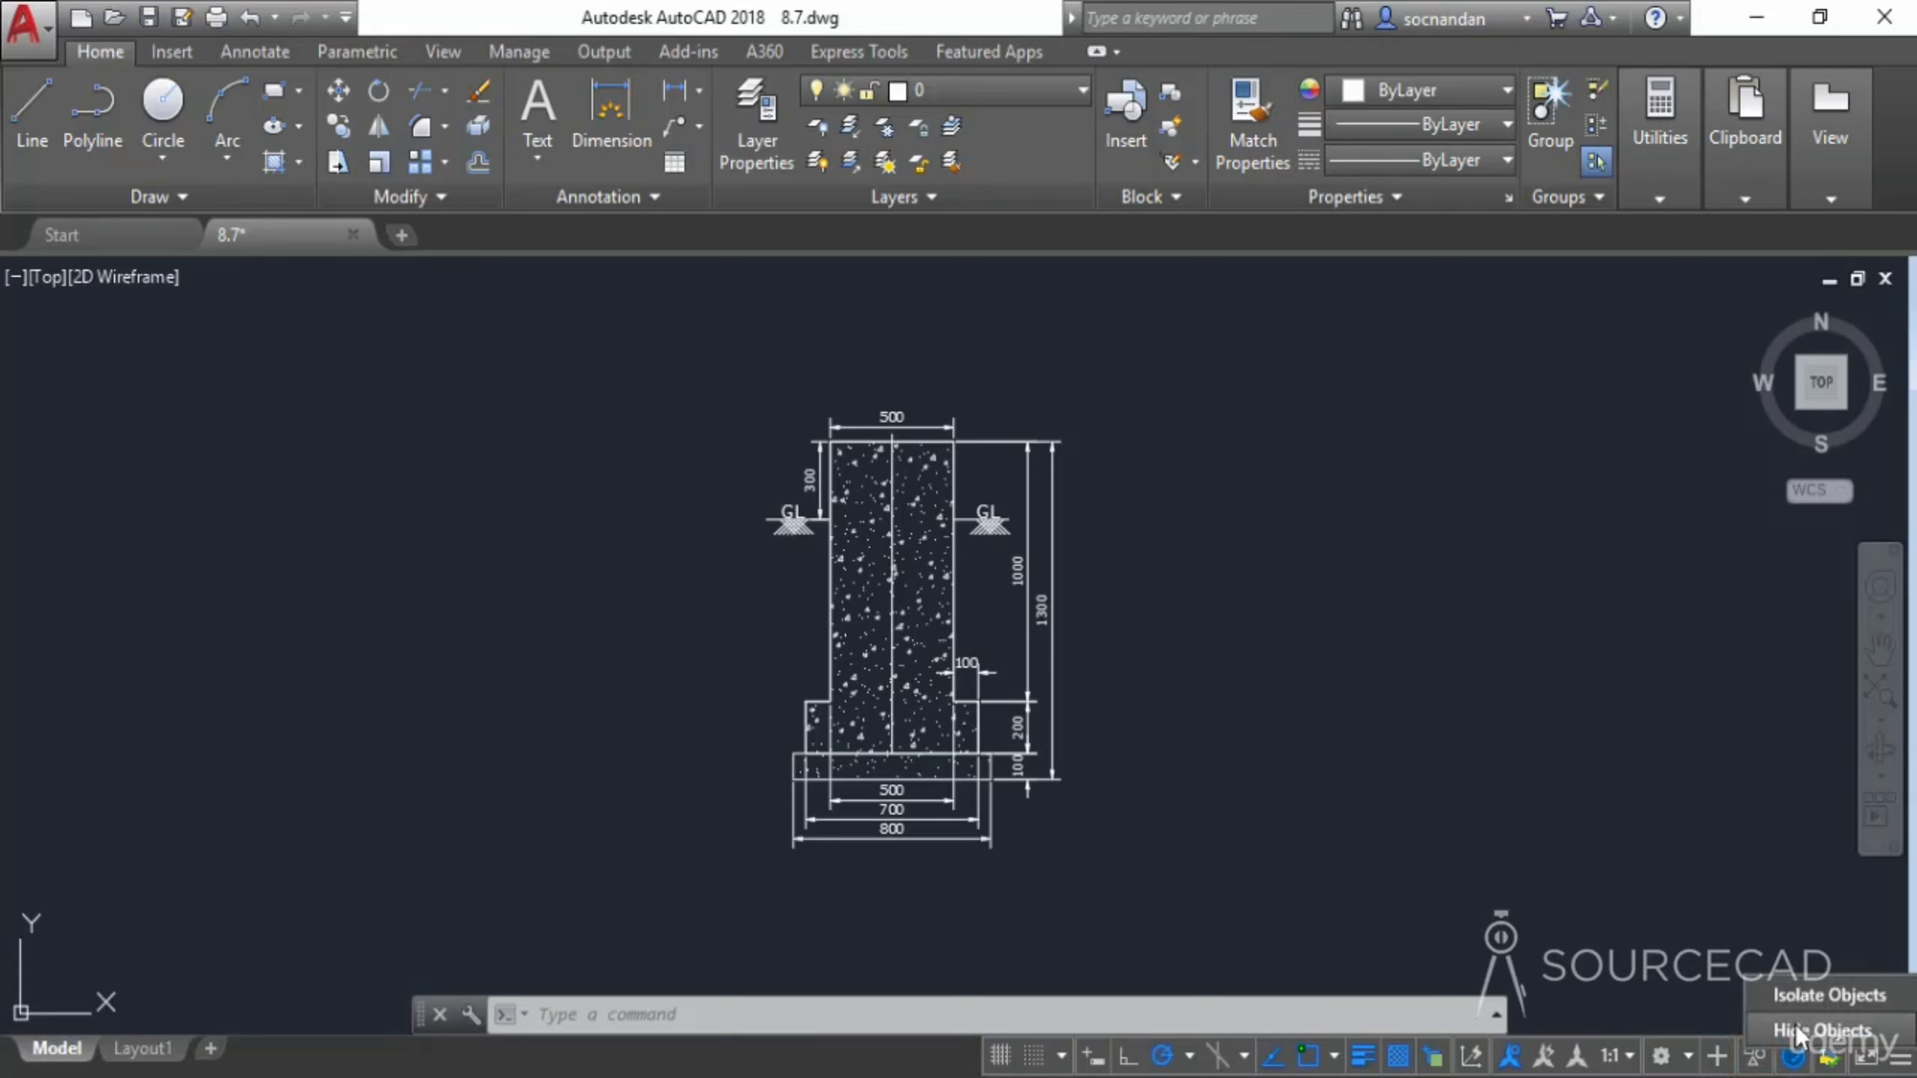
left_click(1679, 902)
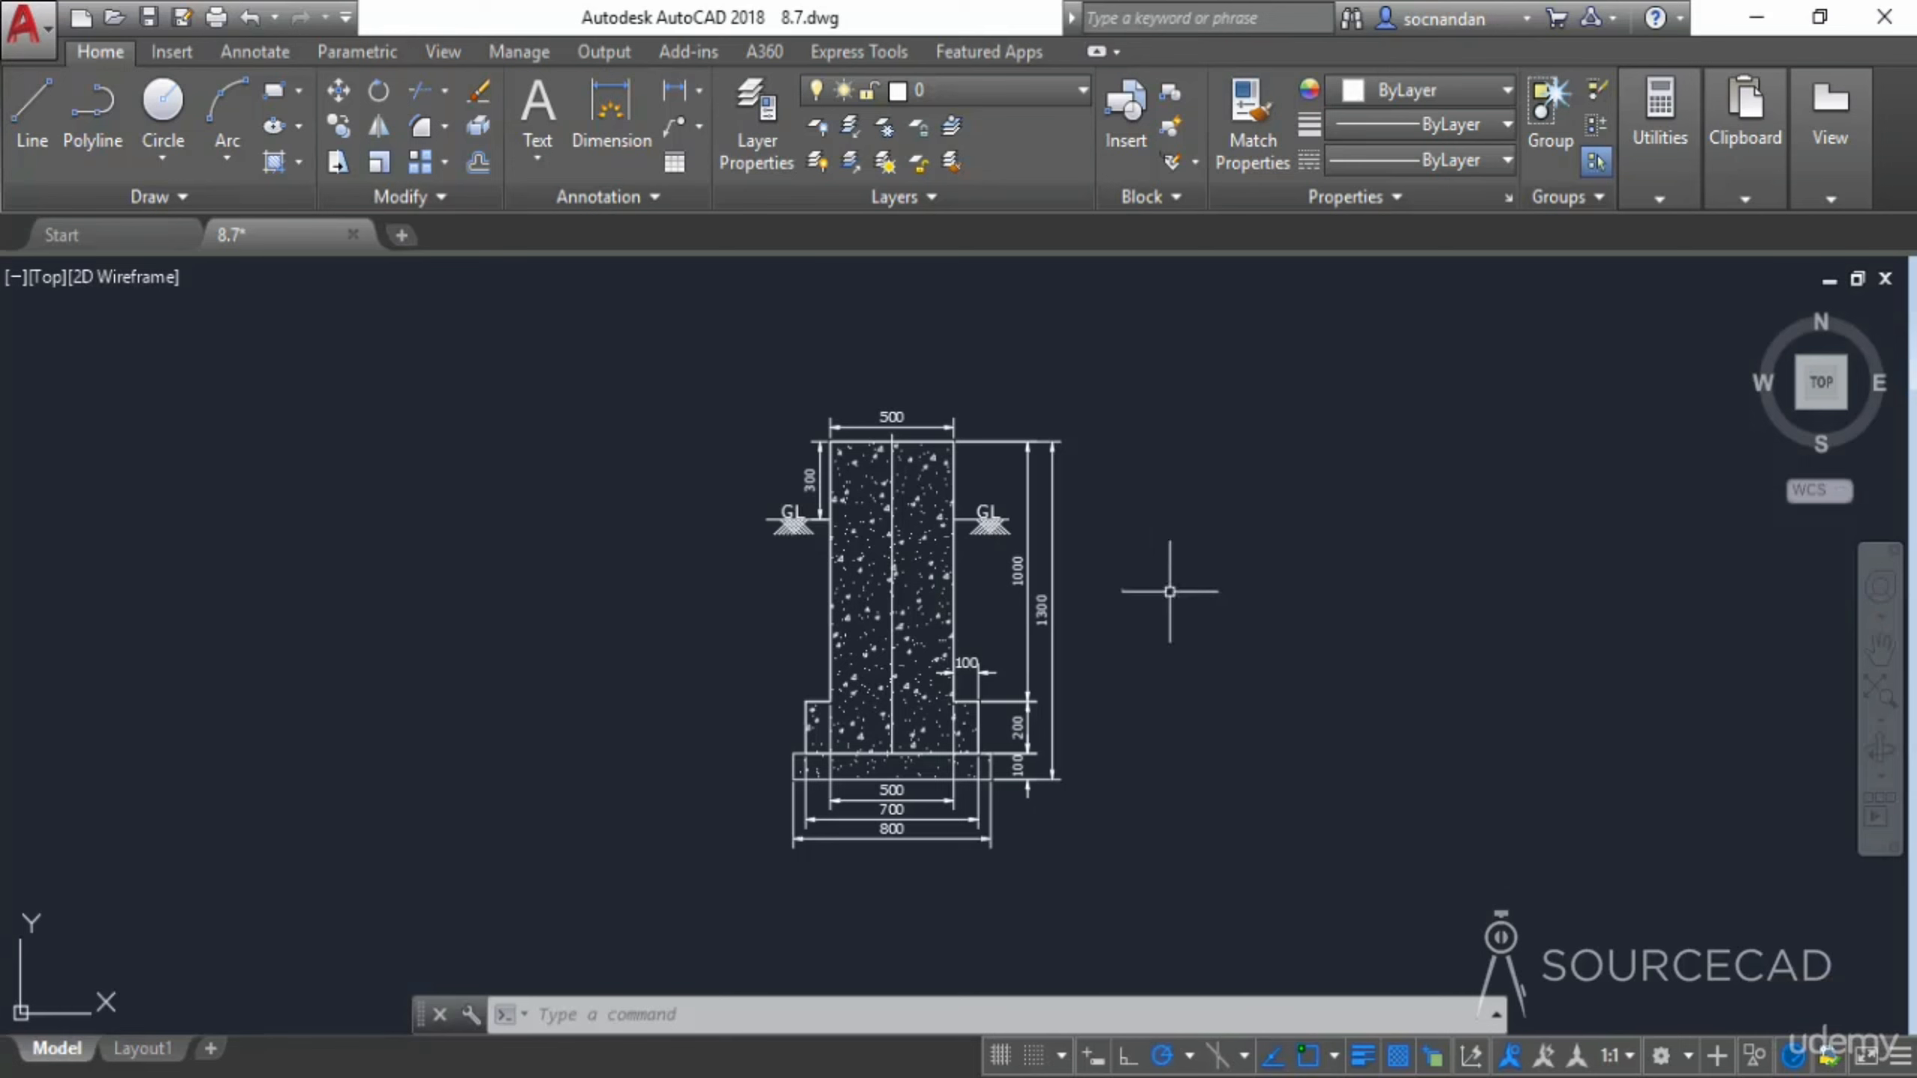
left_click(1054, 497)
right_click(1125, 441)
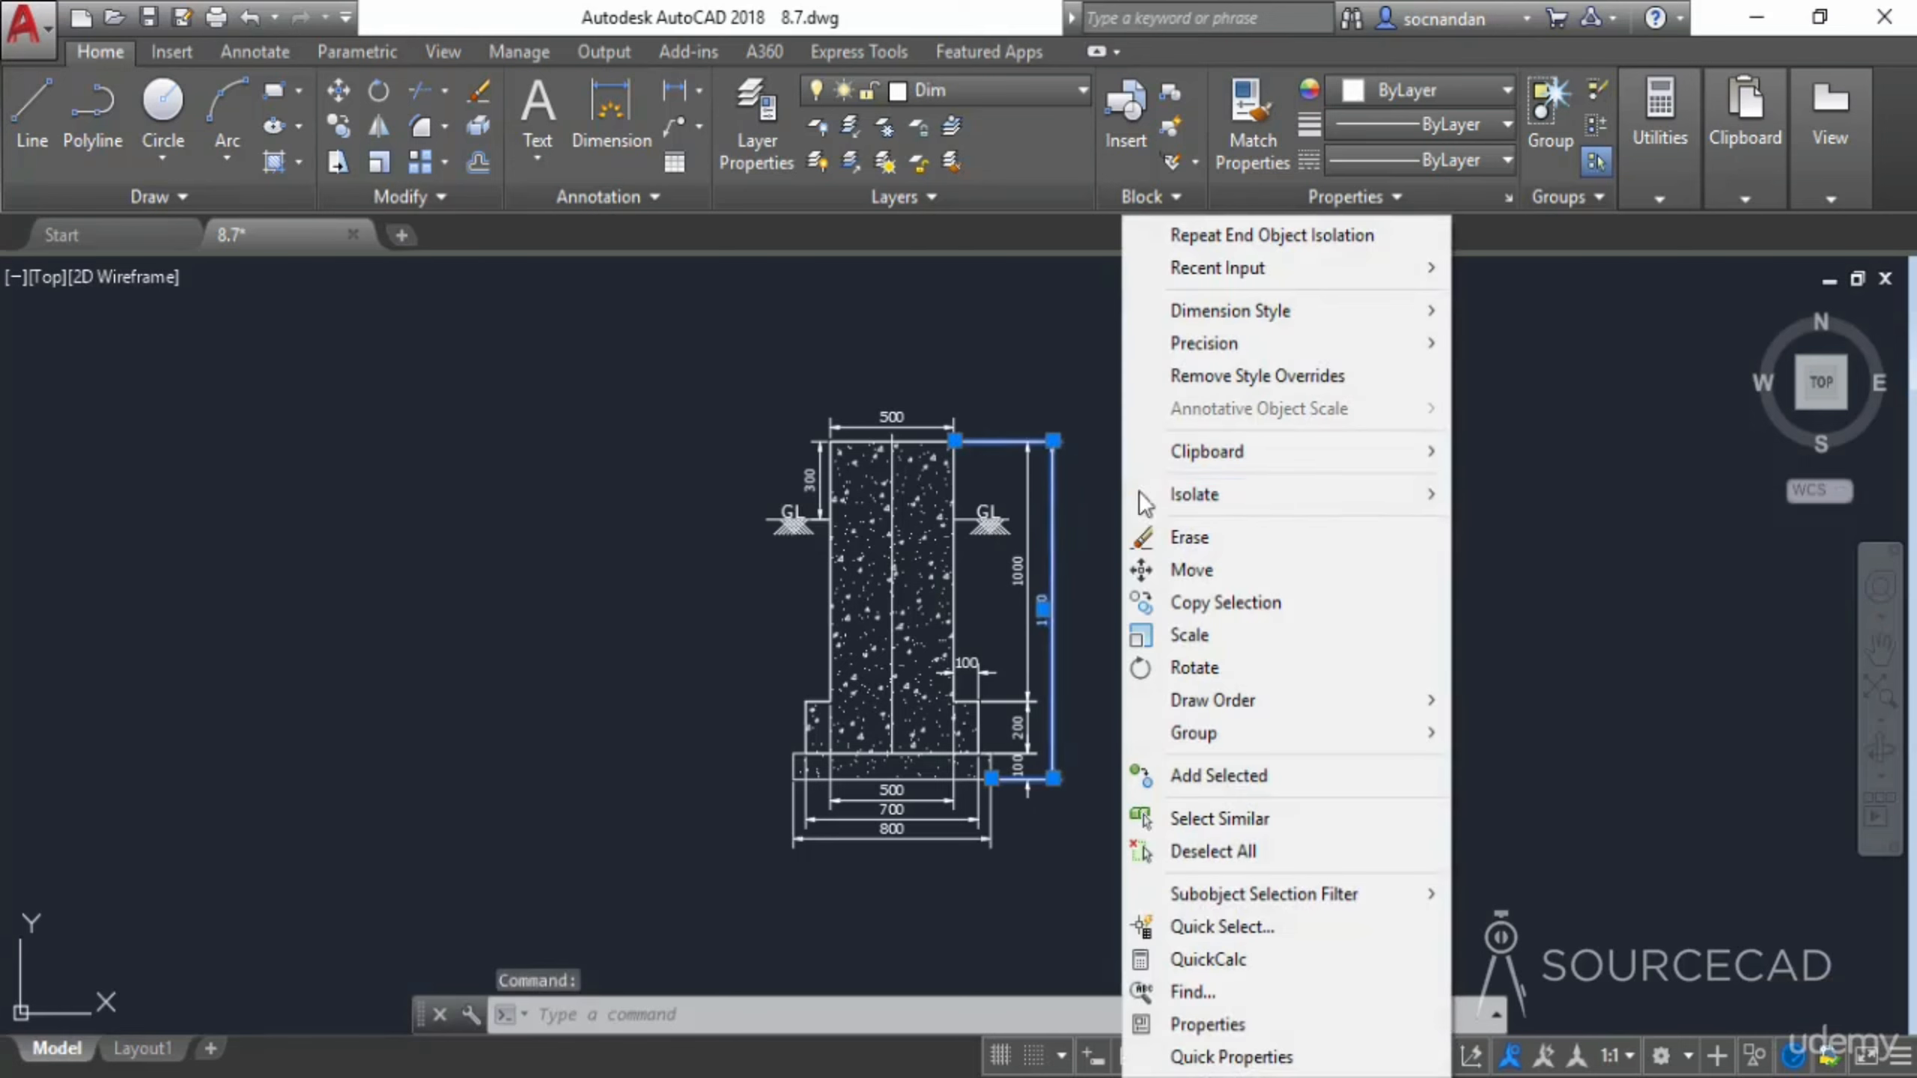
left_click(1326, 817)
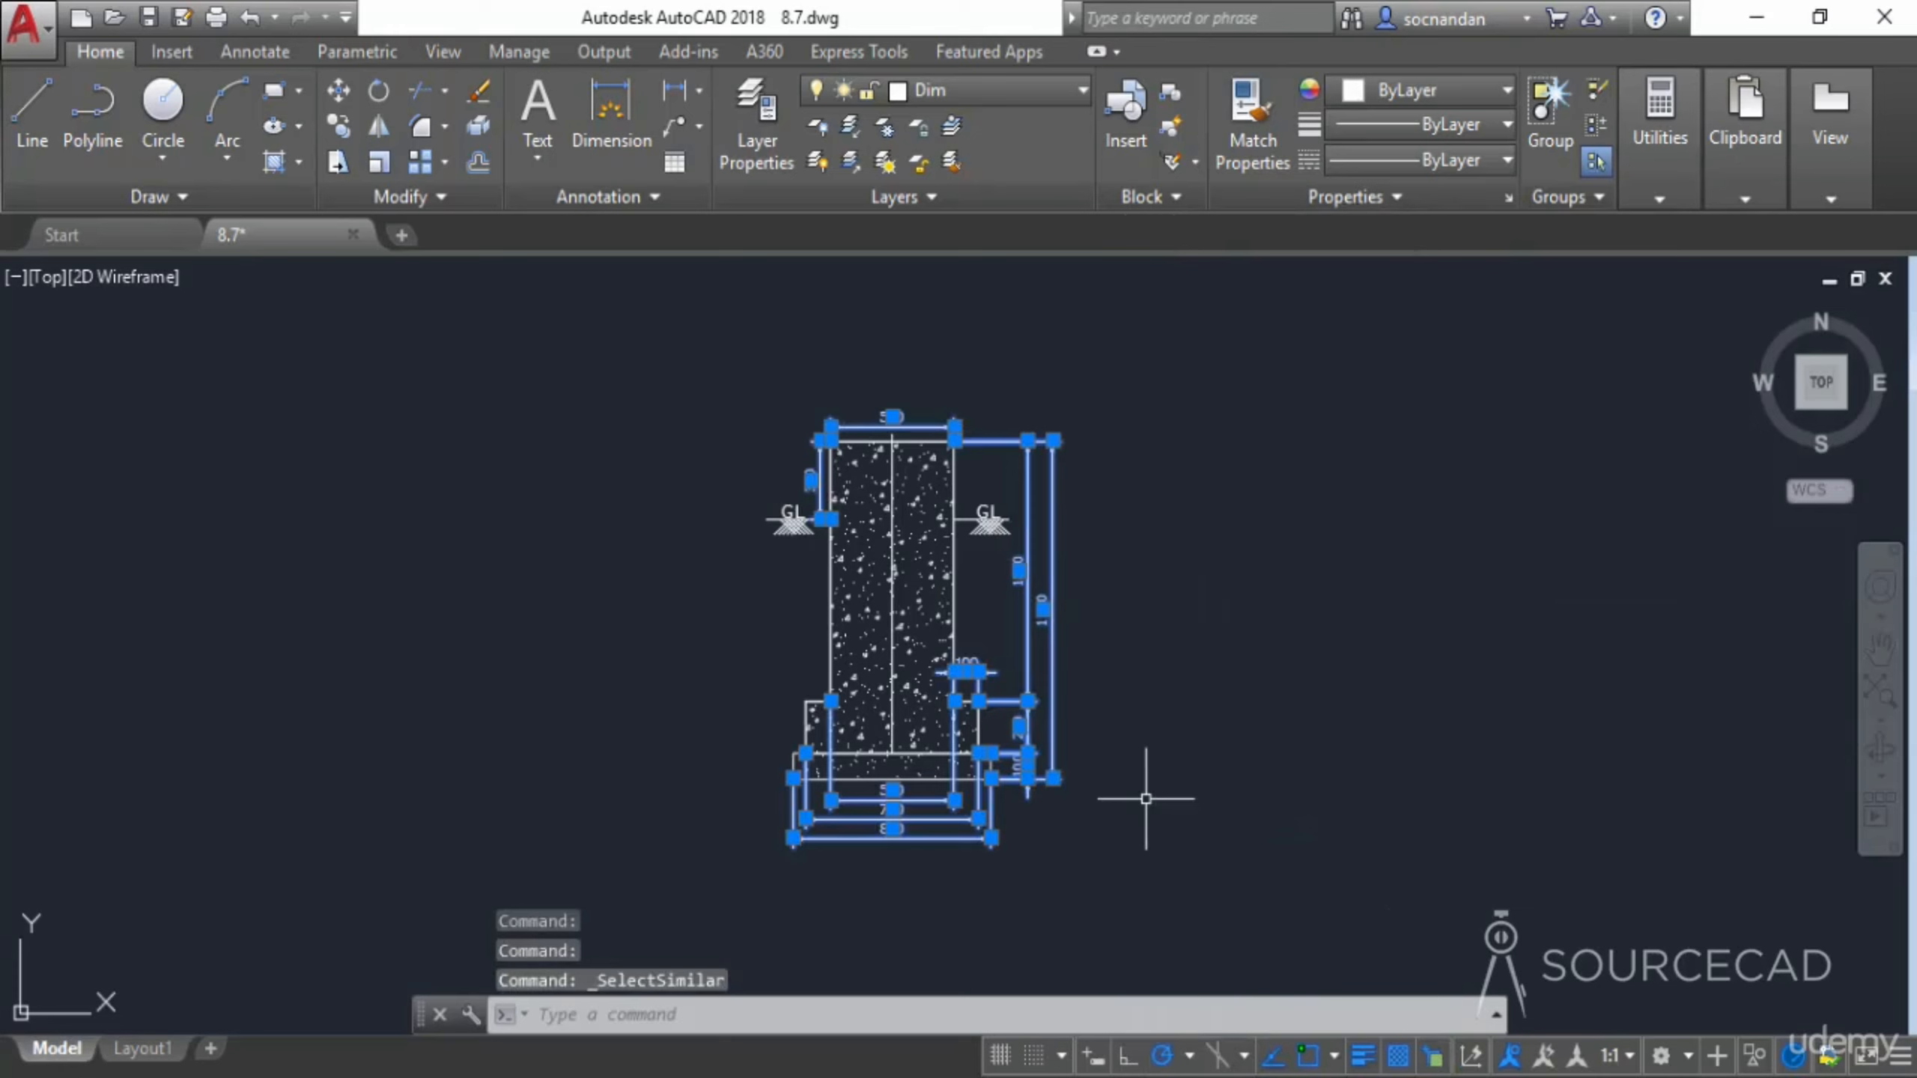
left_click(1754, 1056)
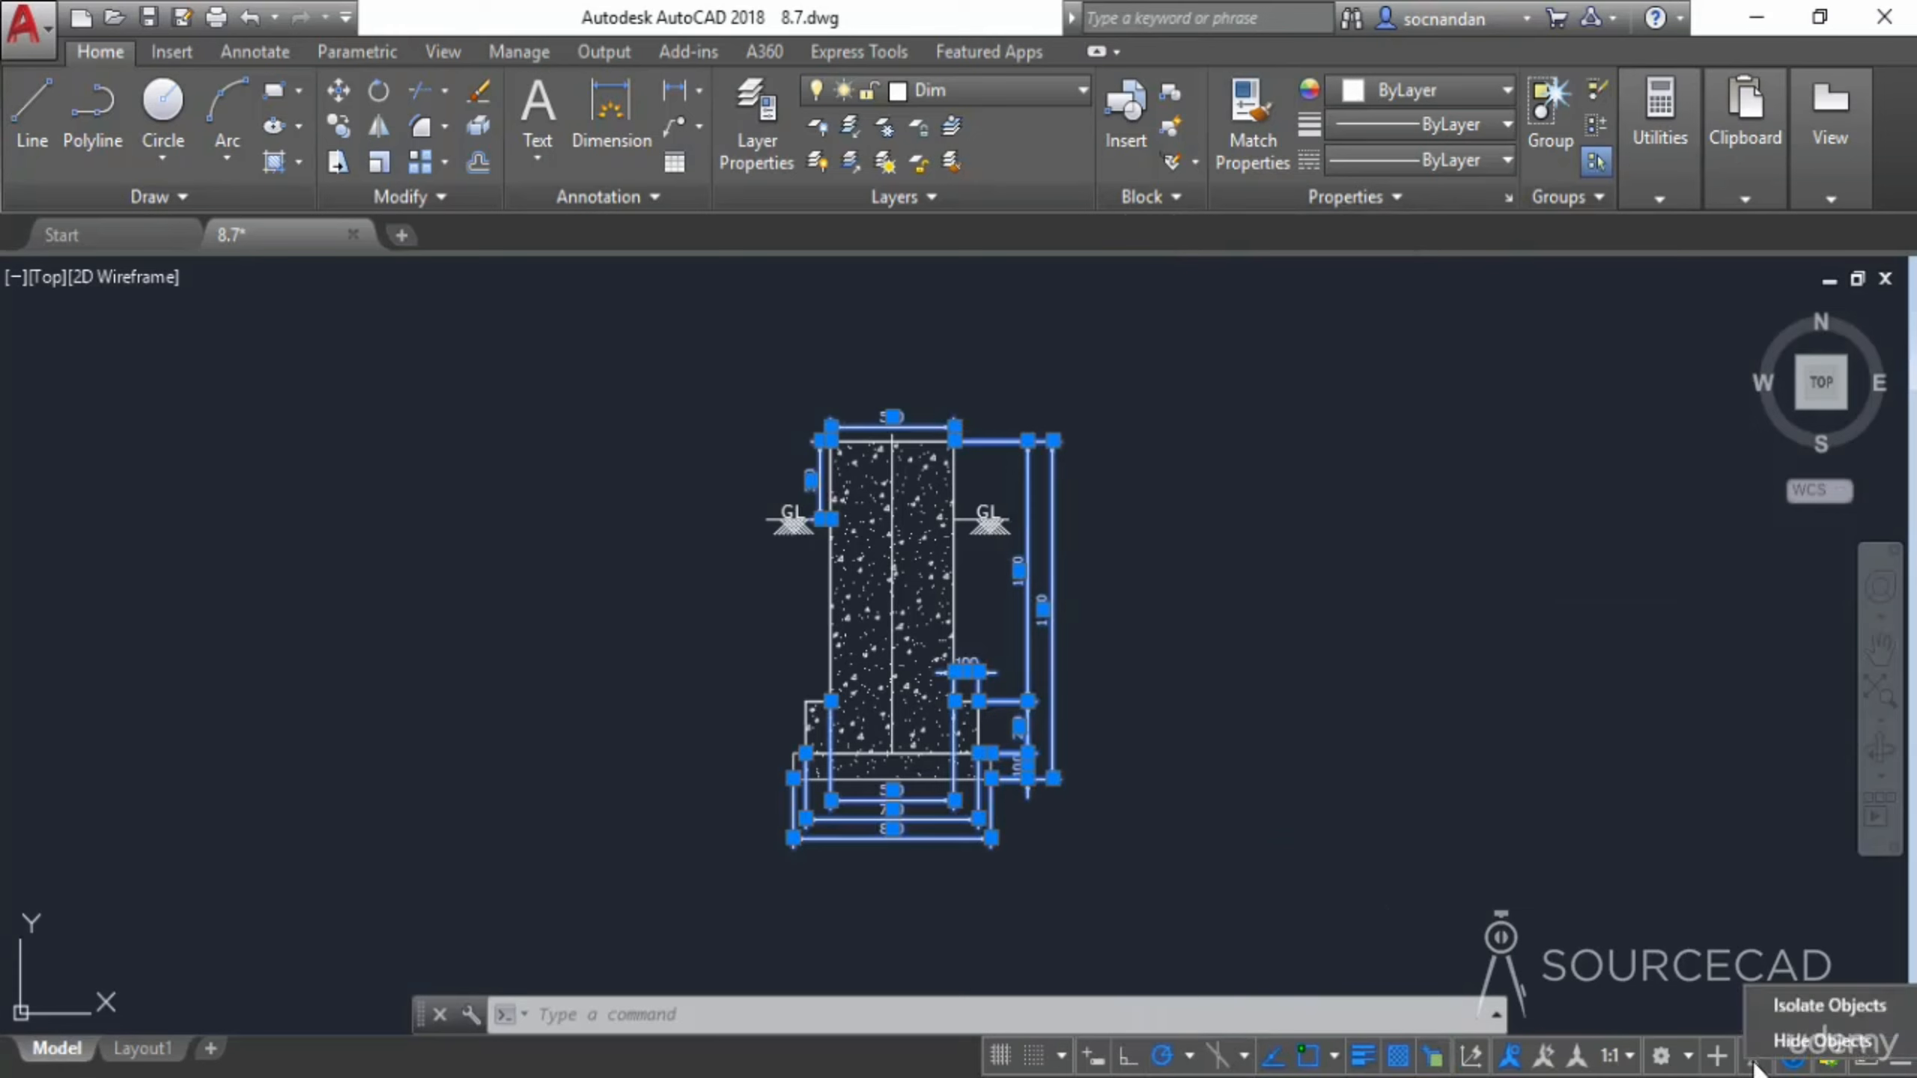
left_click(1797, 1044)
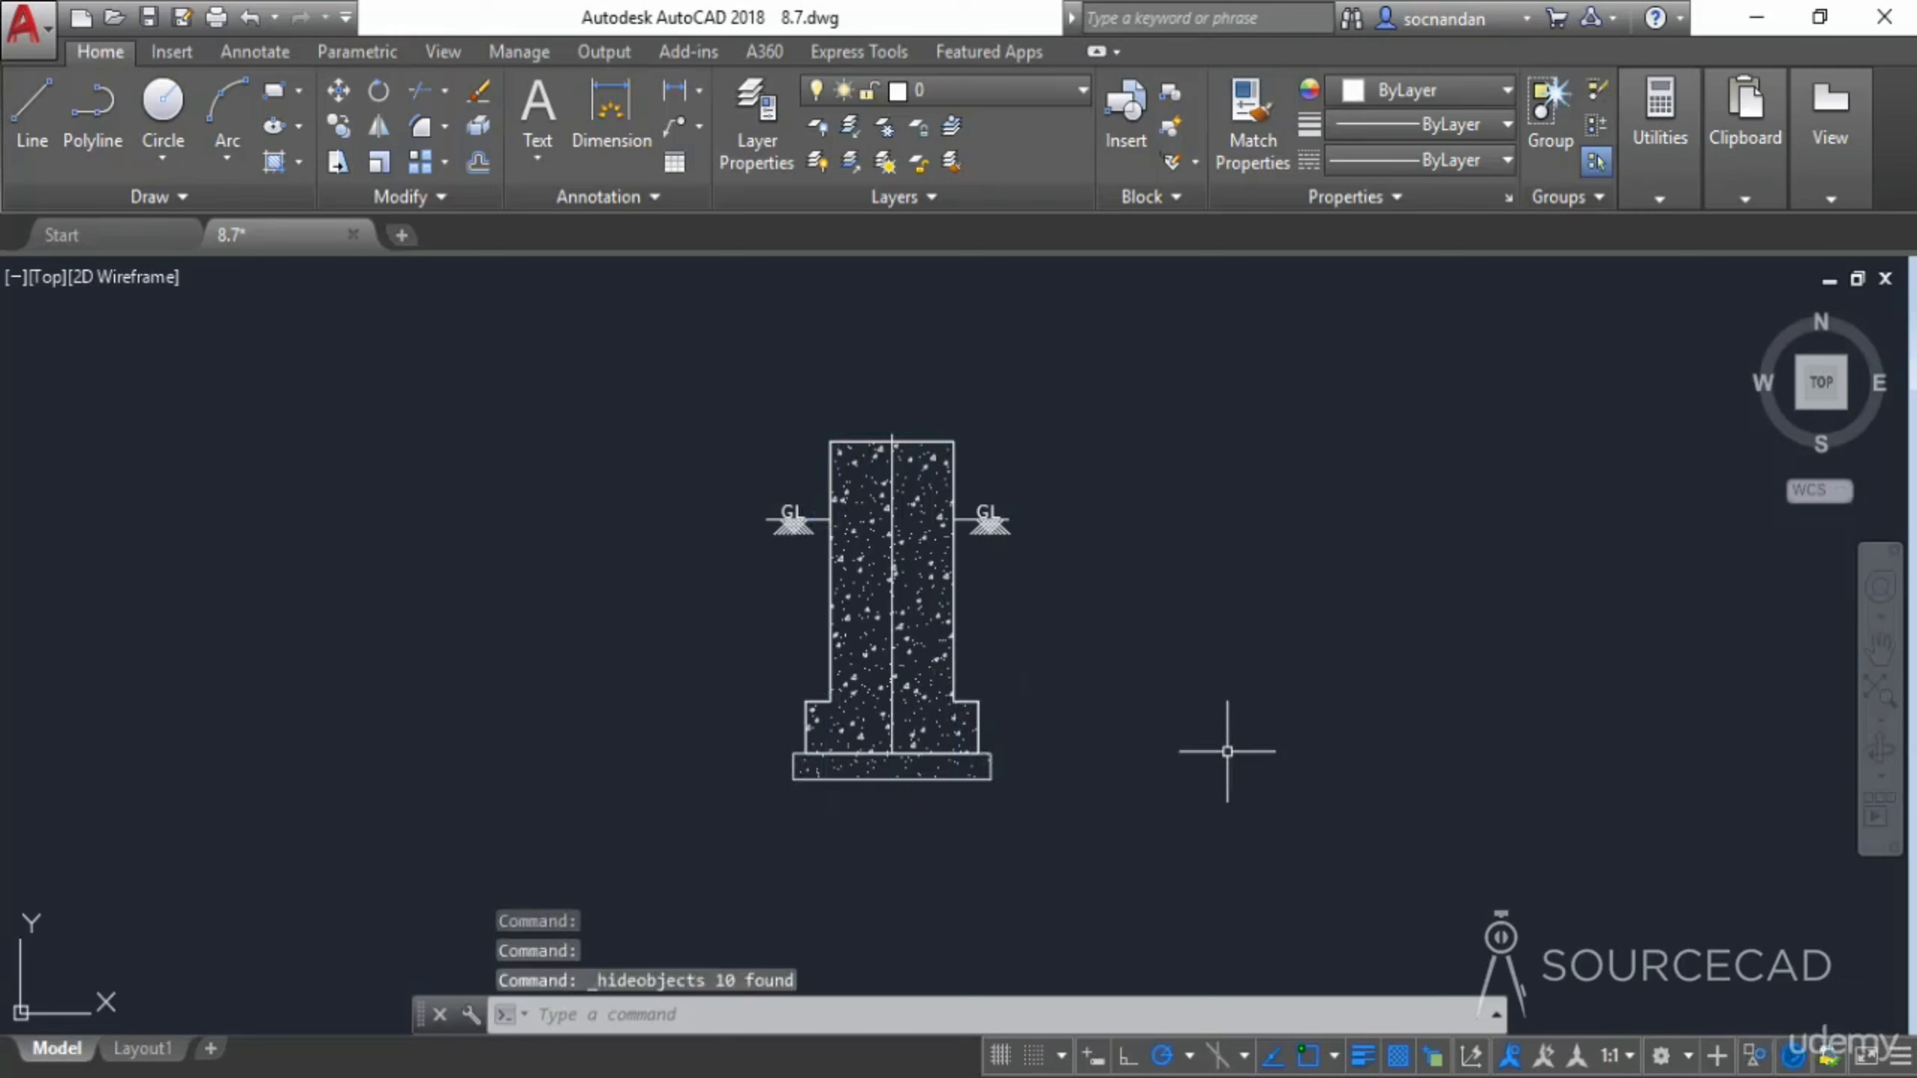
End the object isolation to restore the hidden dimensions
left_click(1757, 1061)
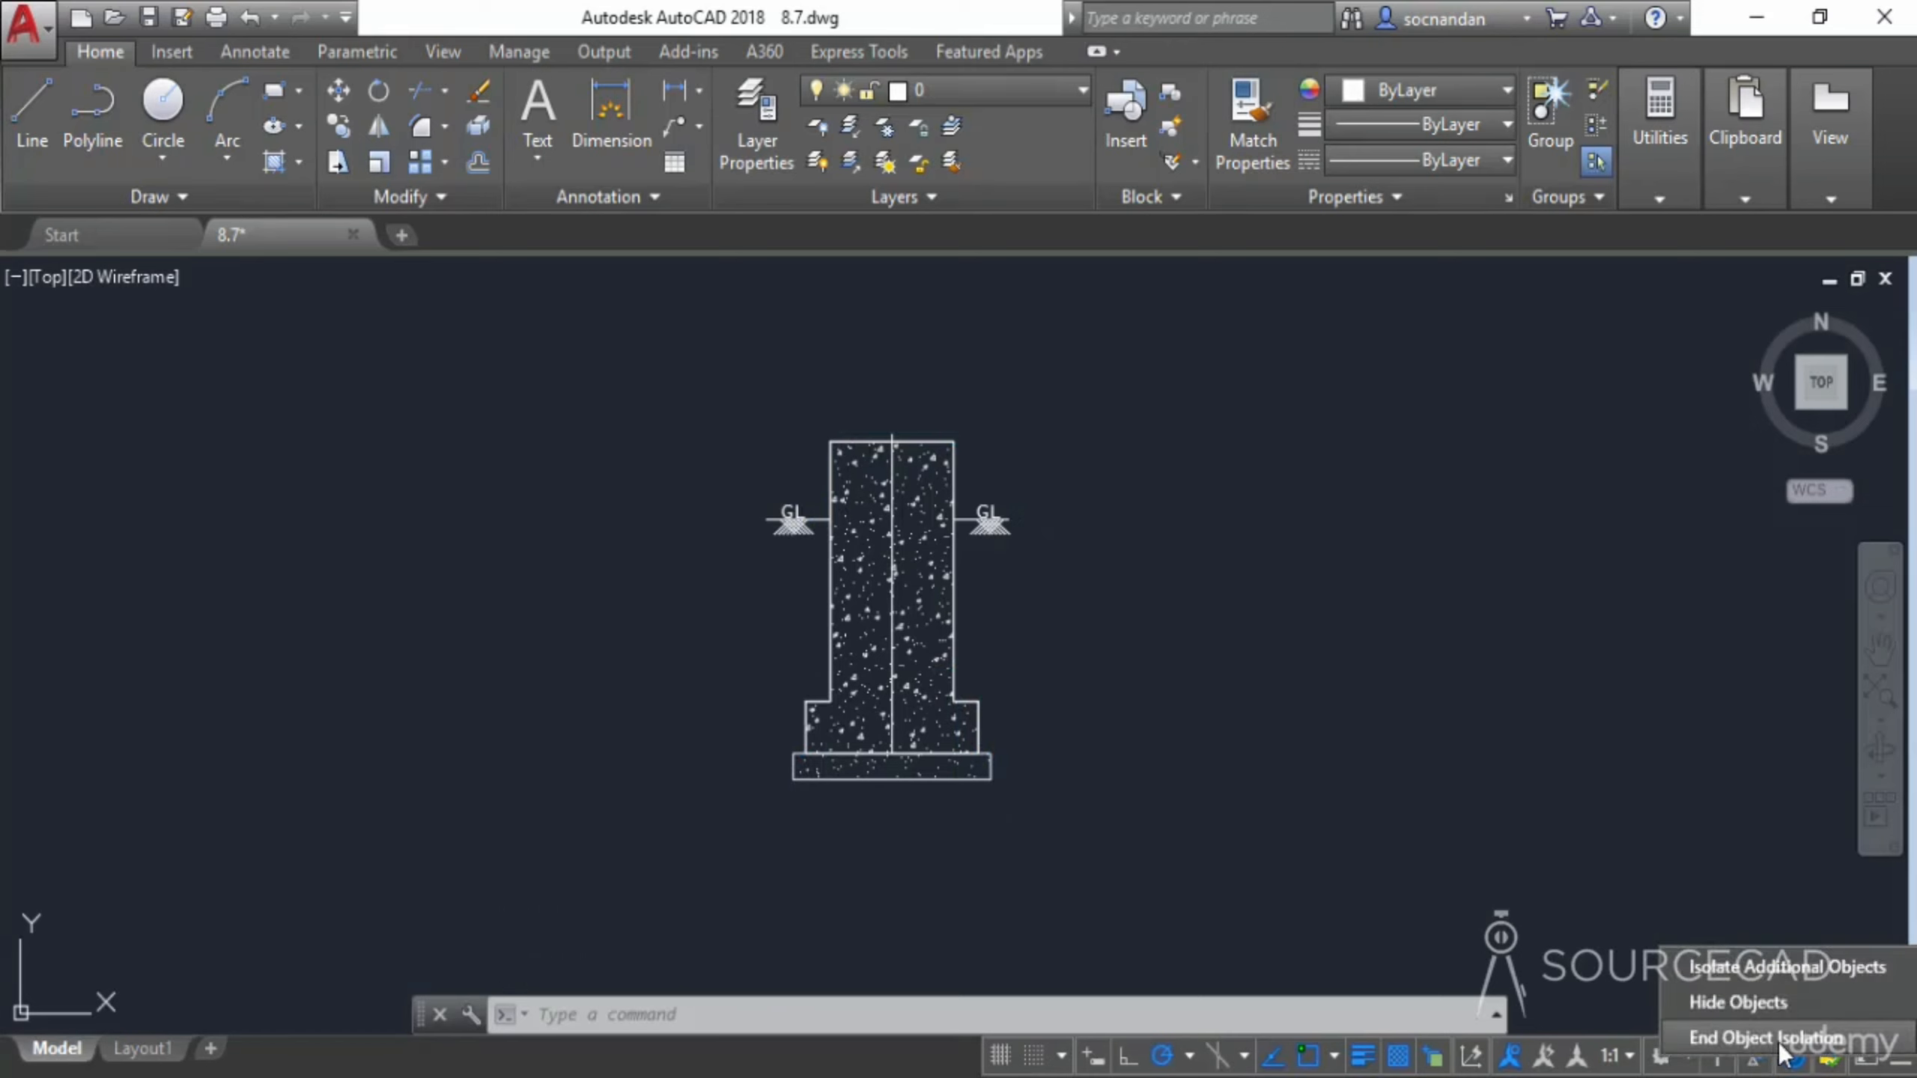
left_click(1767, 1038)
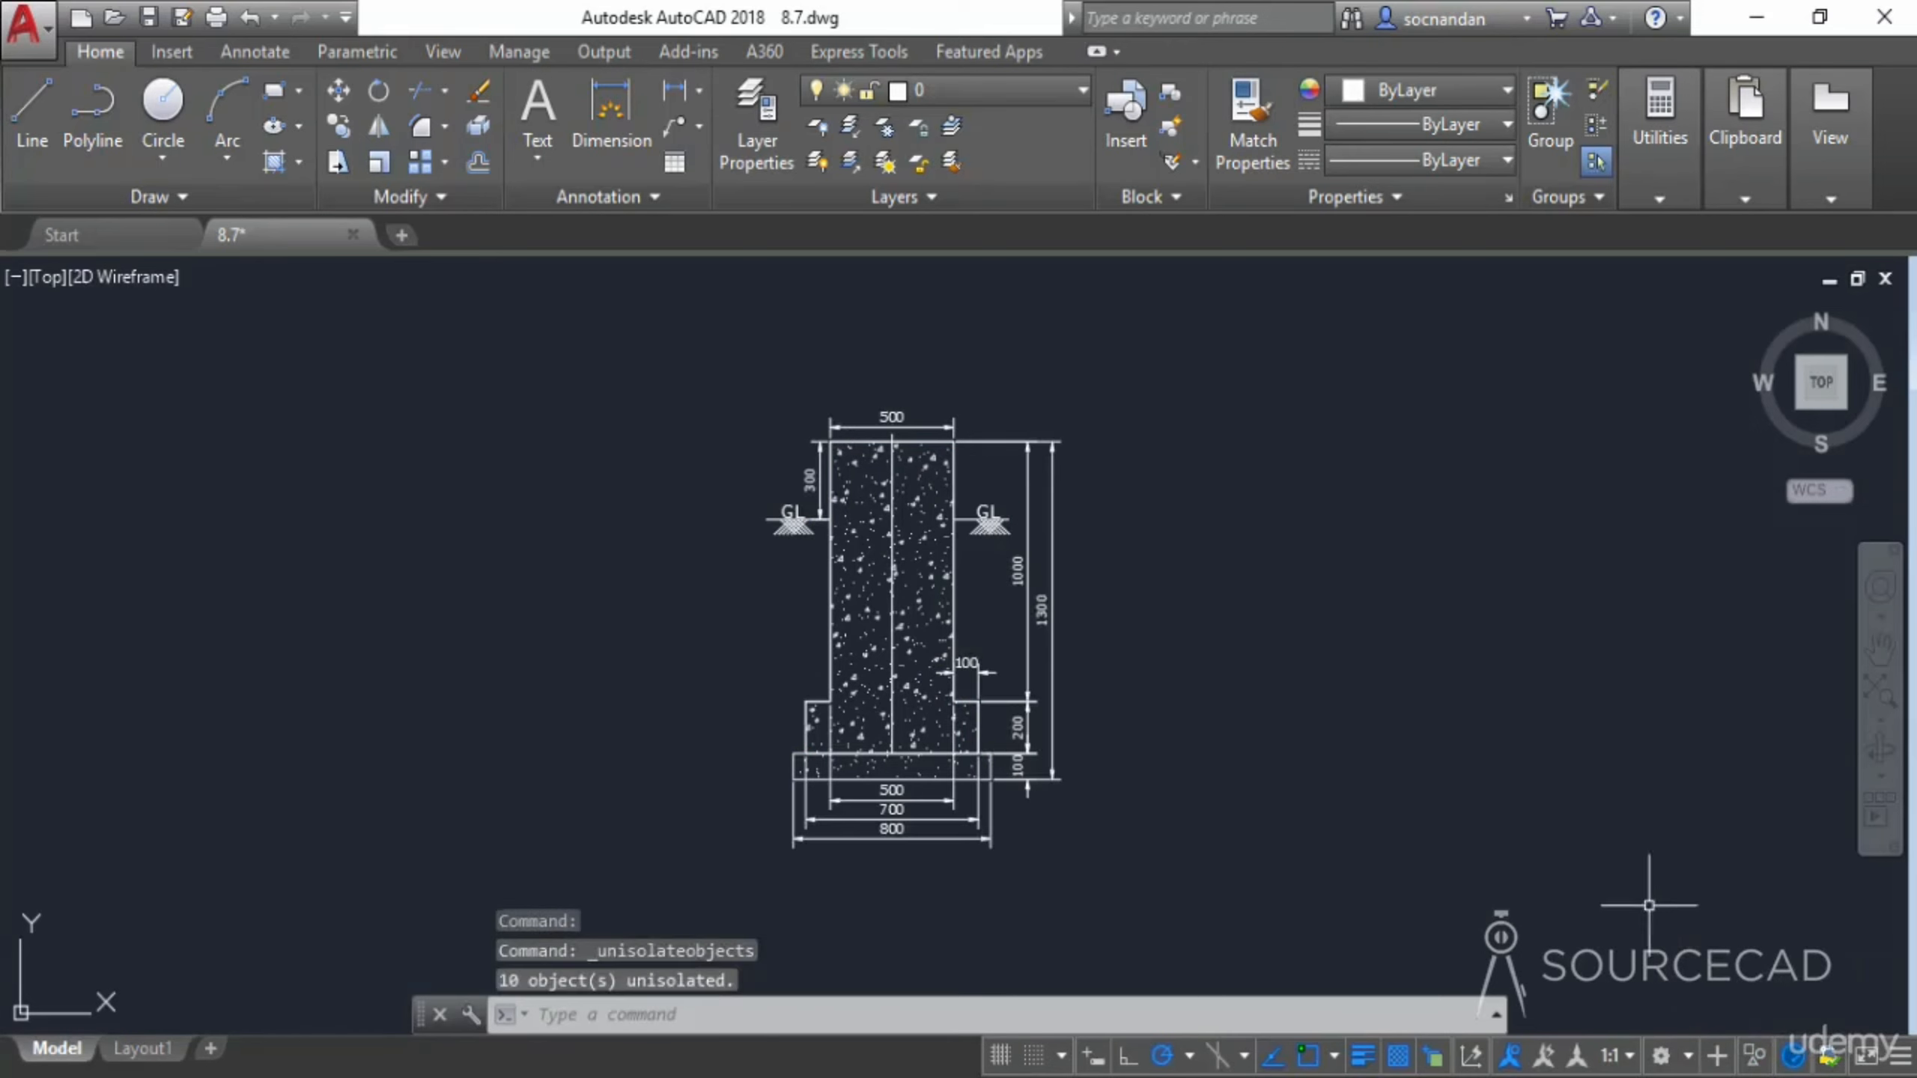
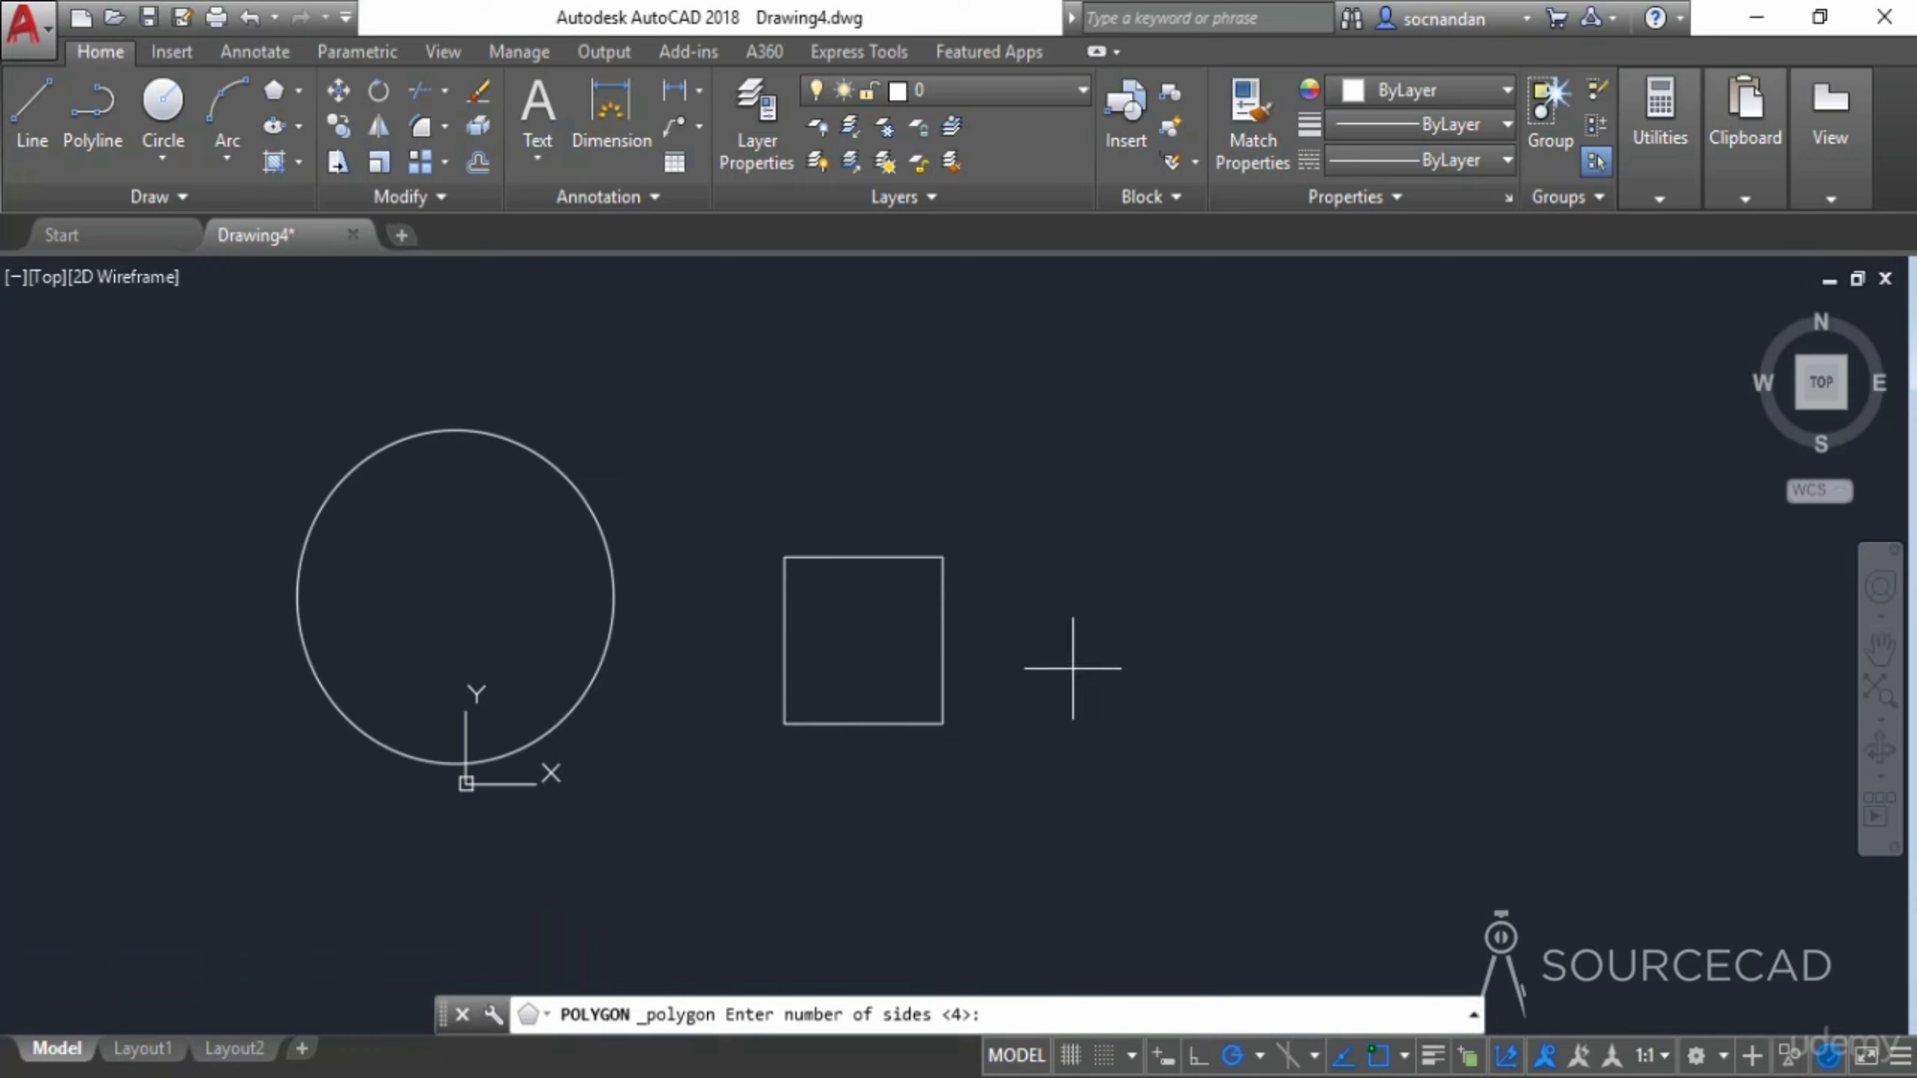
In Drawing4, draw a 3-sided polygon beside the square using the Edge option, with a horizontal base edge of length 5
type("3")
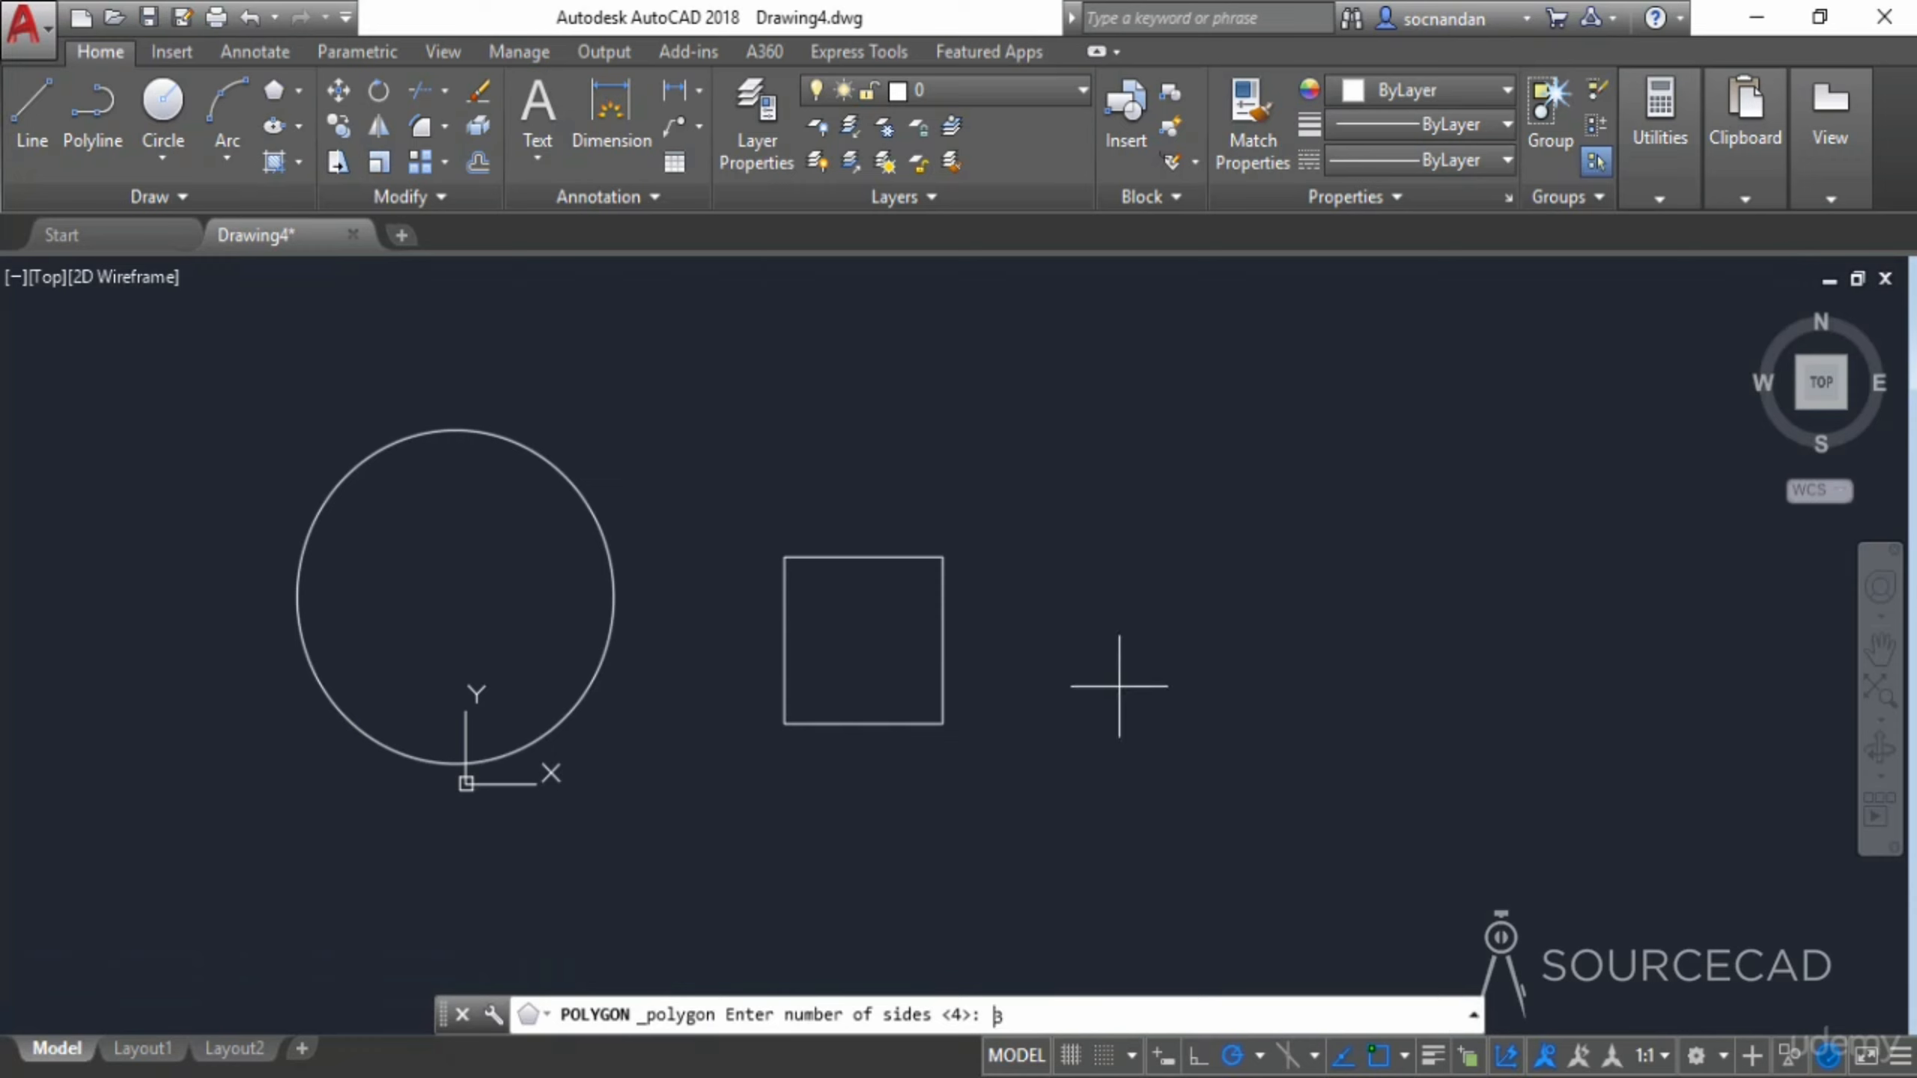
key("Return")
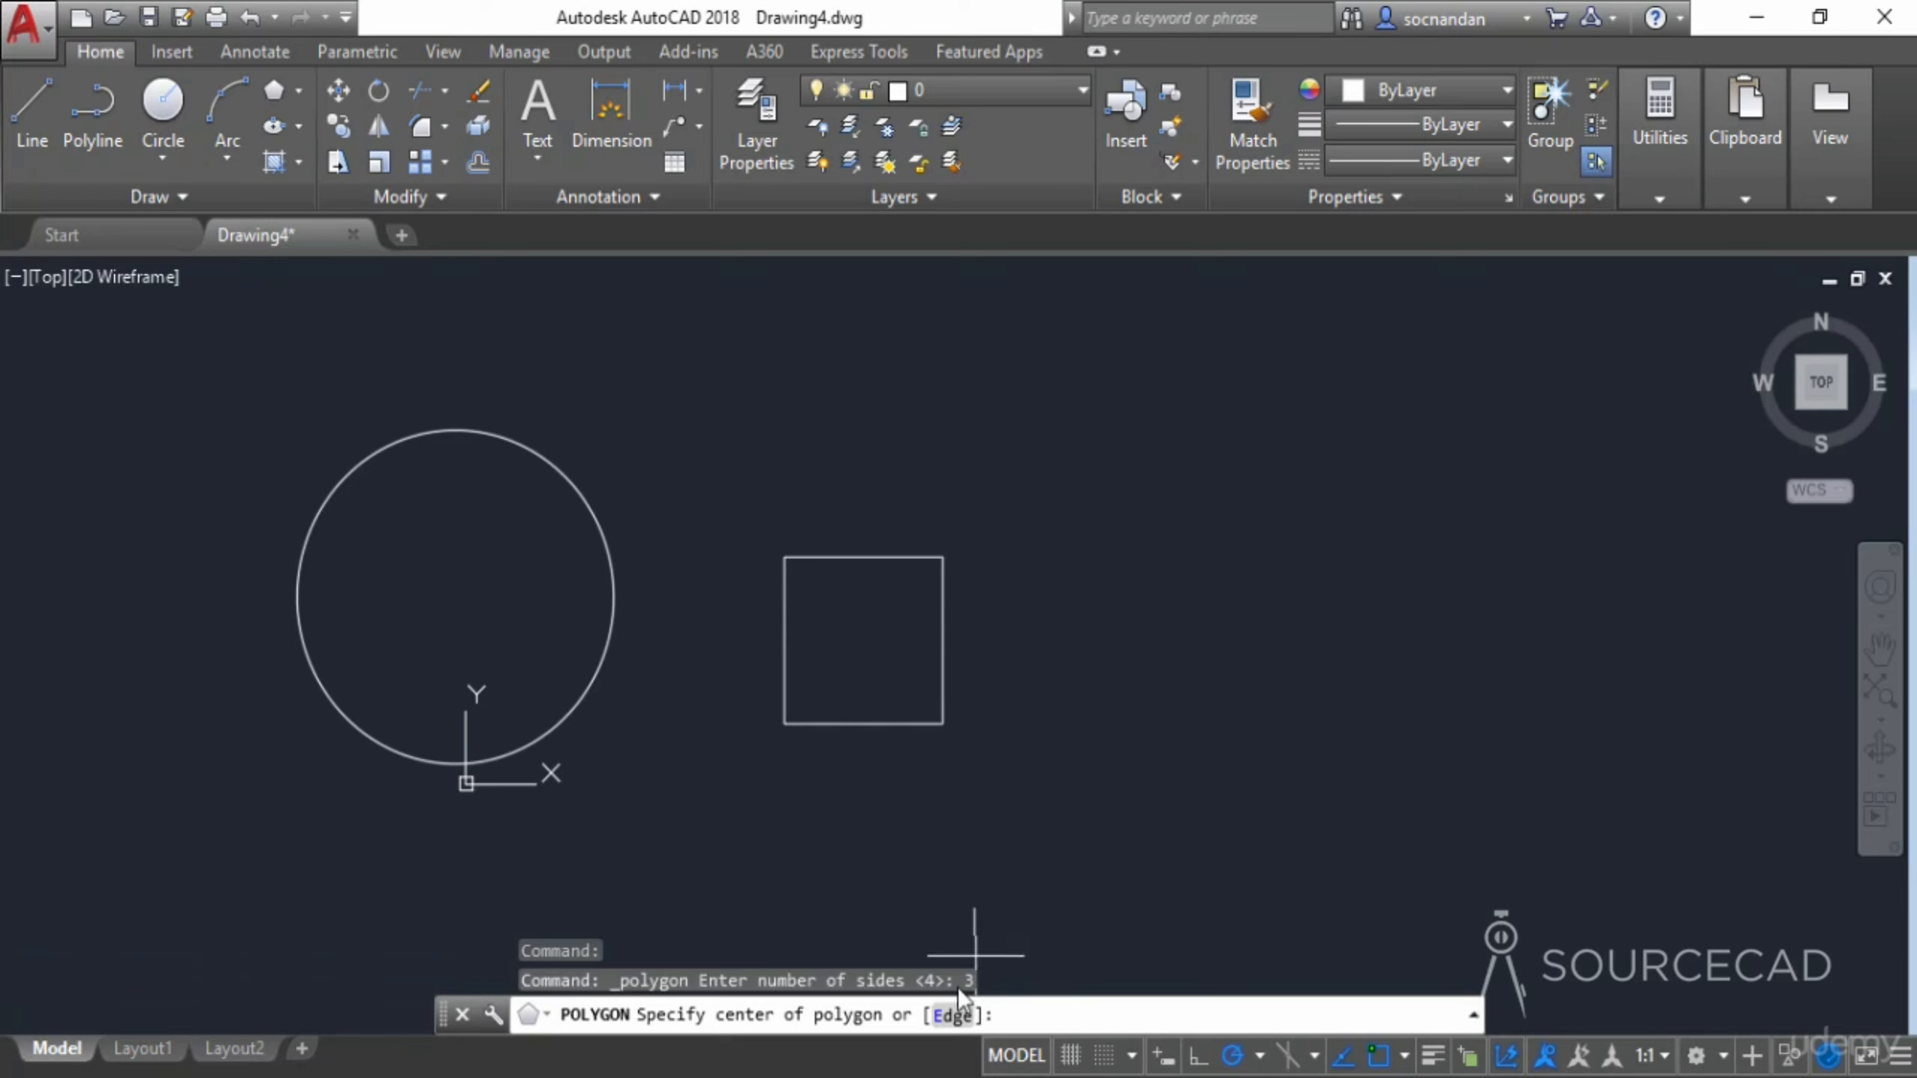
left_click(955, 1015)
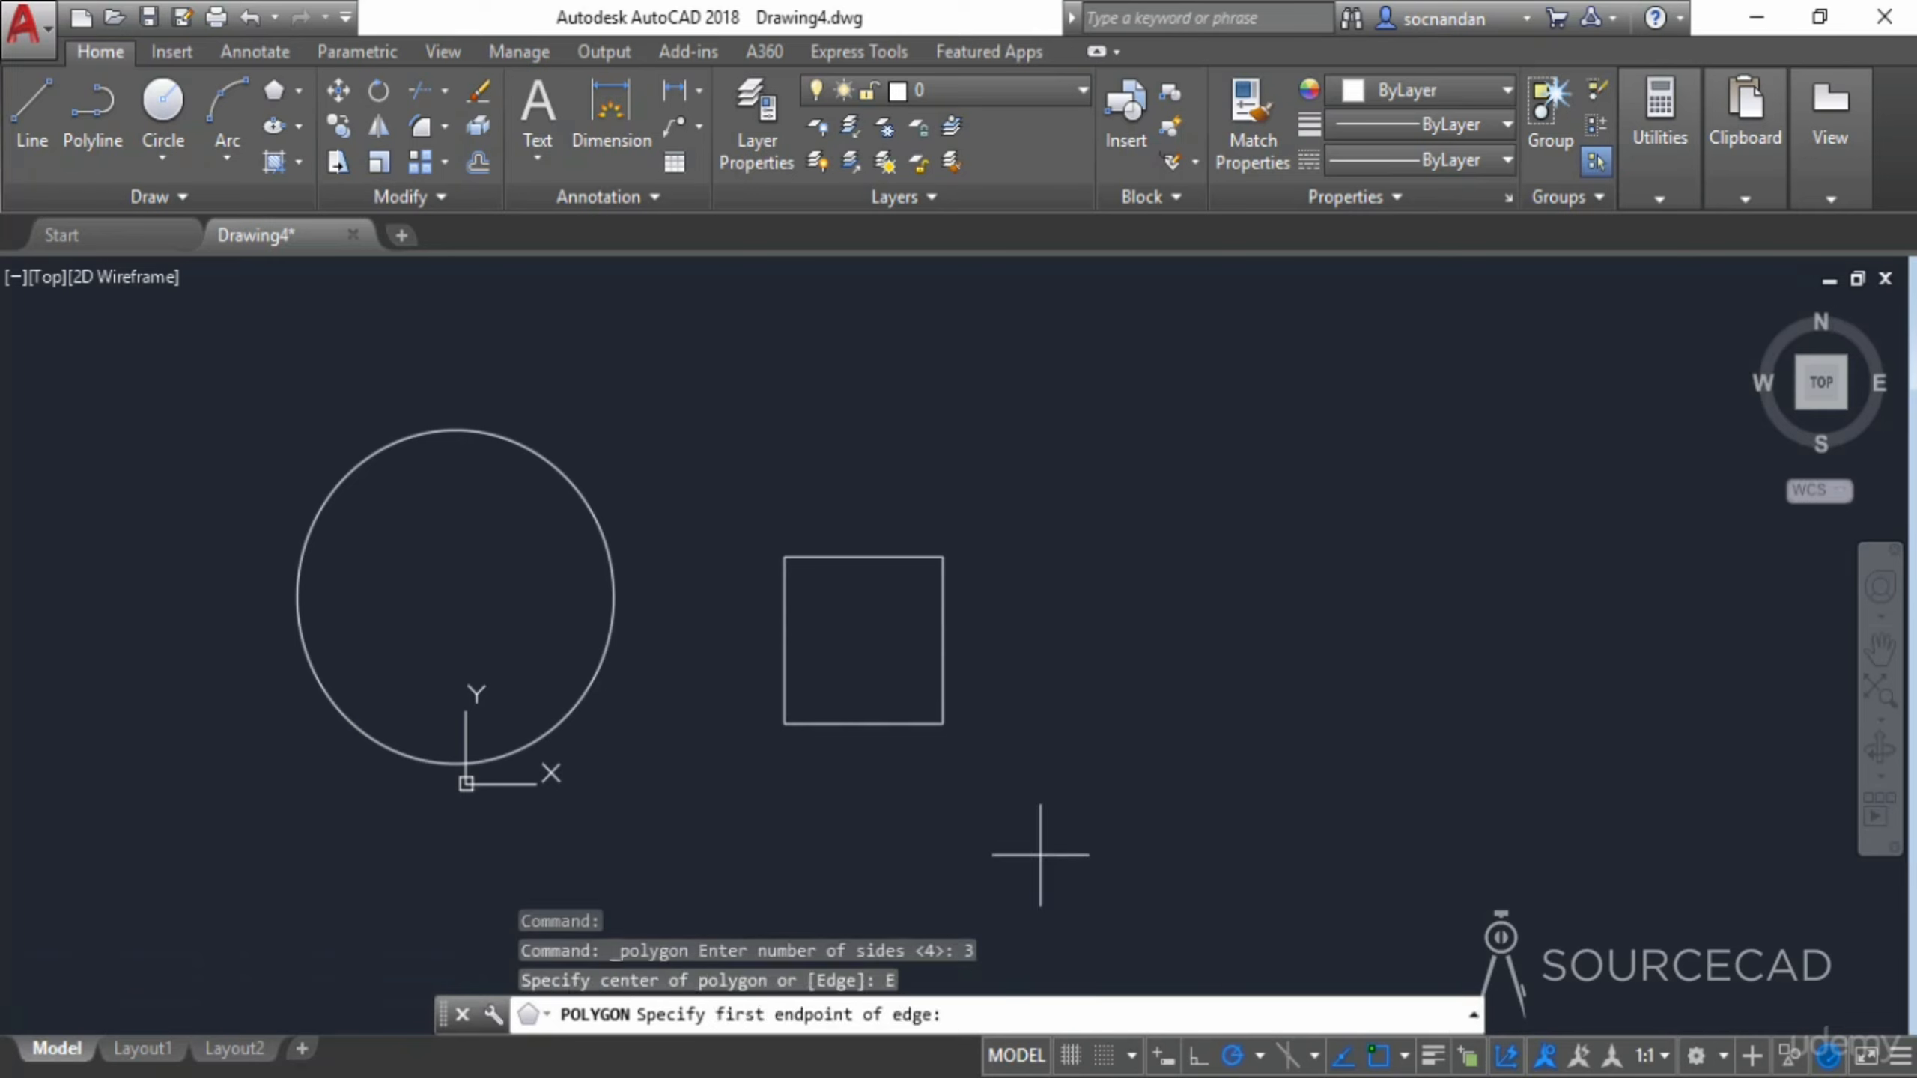
left_click(1143, 718)
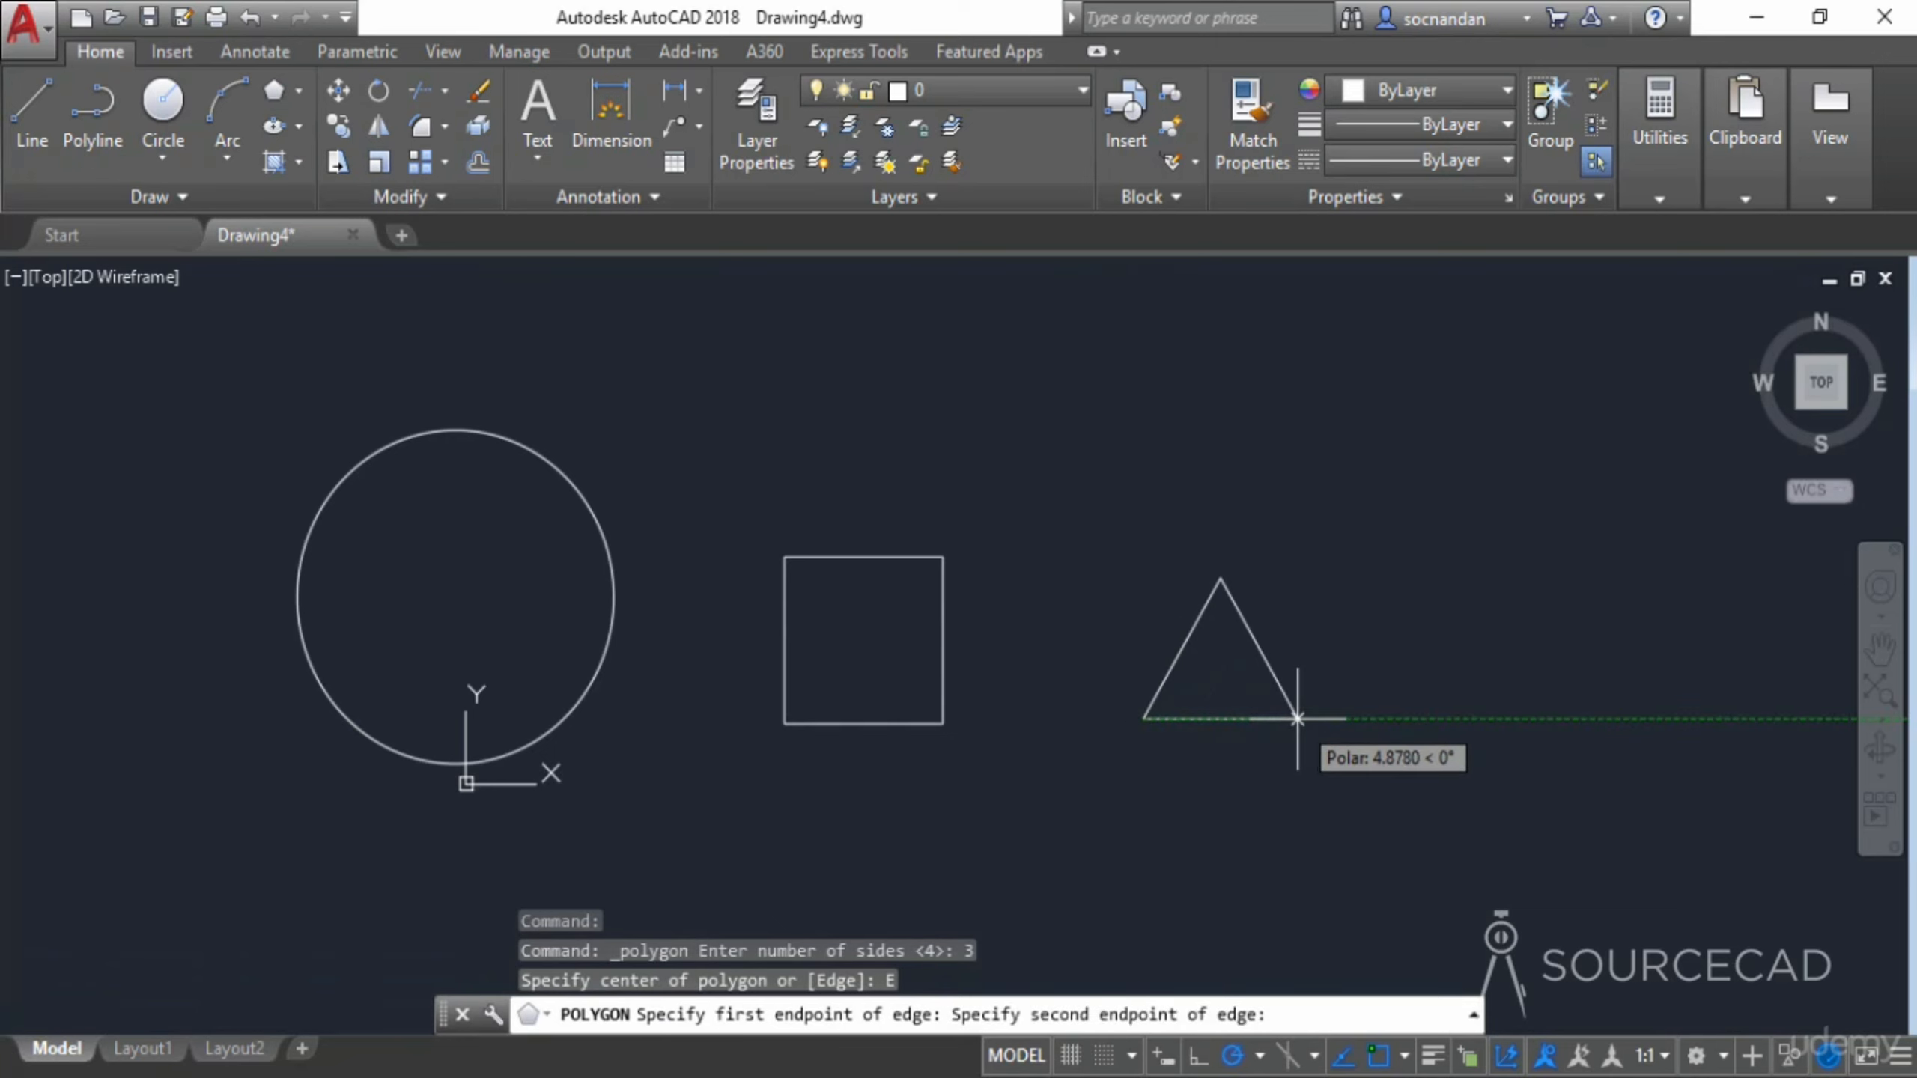
type("5")
key("Return")
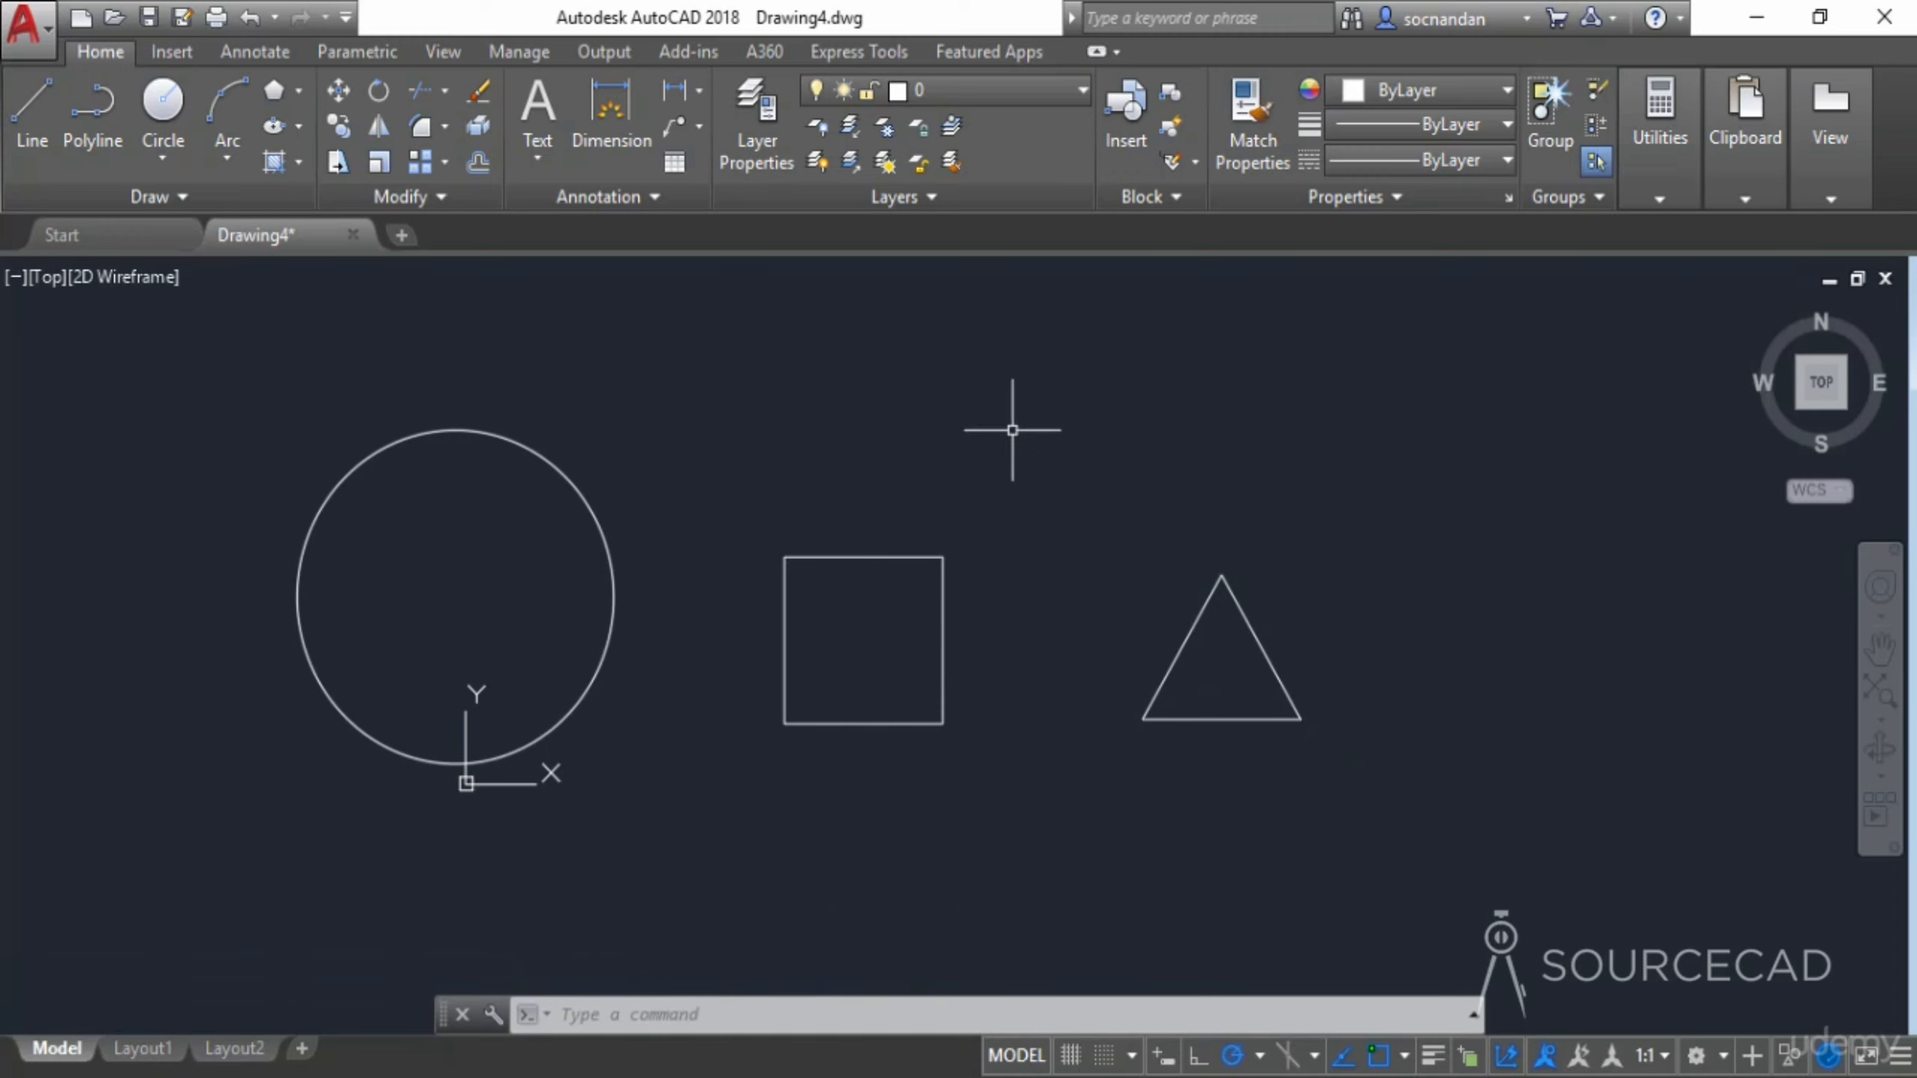
Create a new layer named Circle in the Layer Properties Manager
left_click(767, 114)
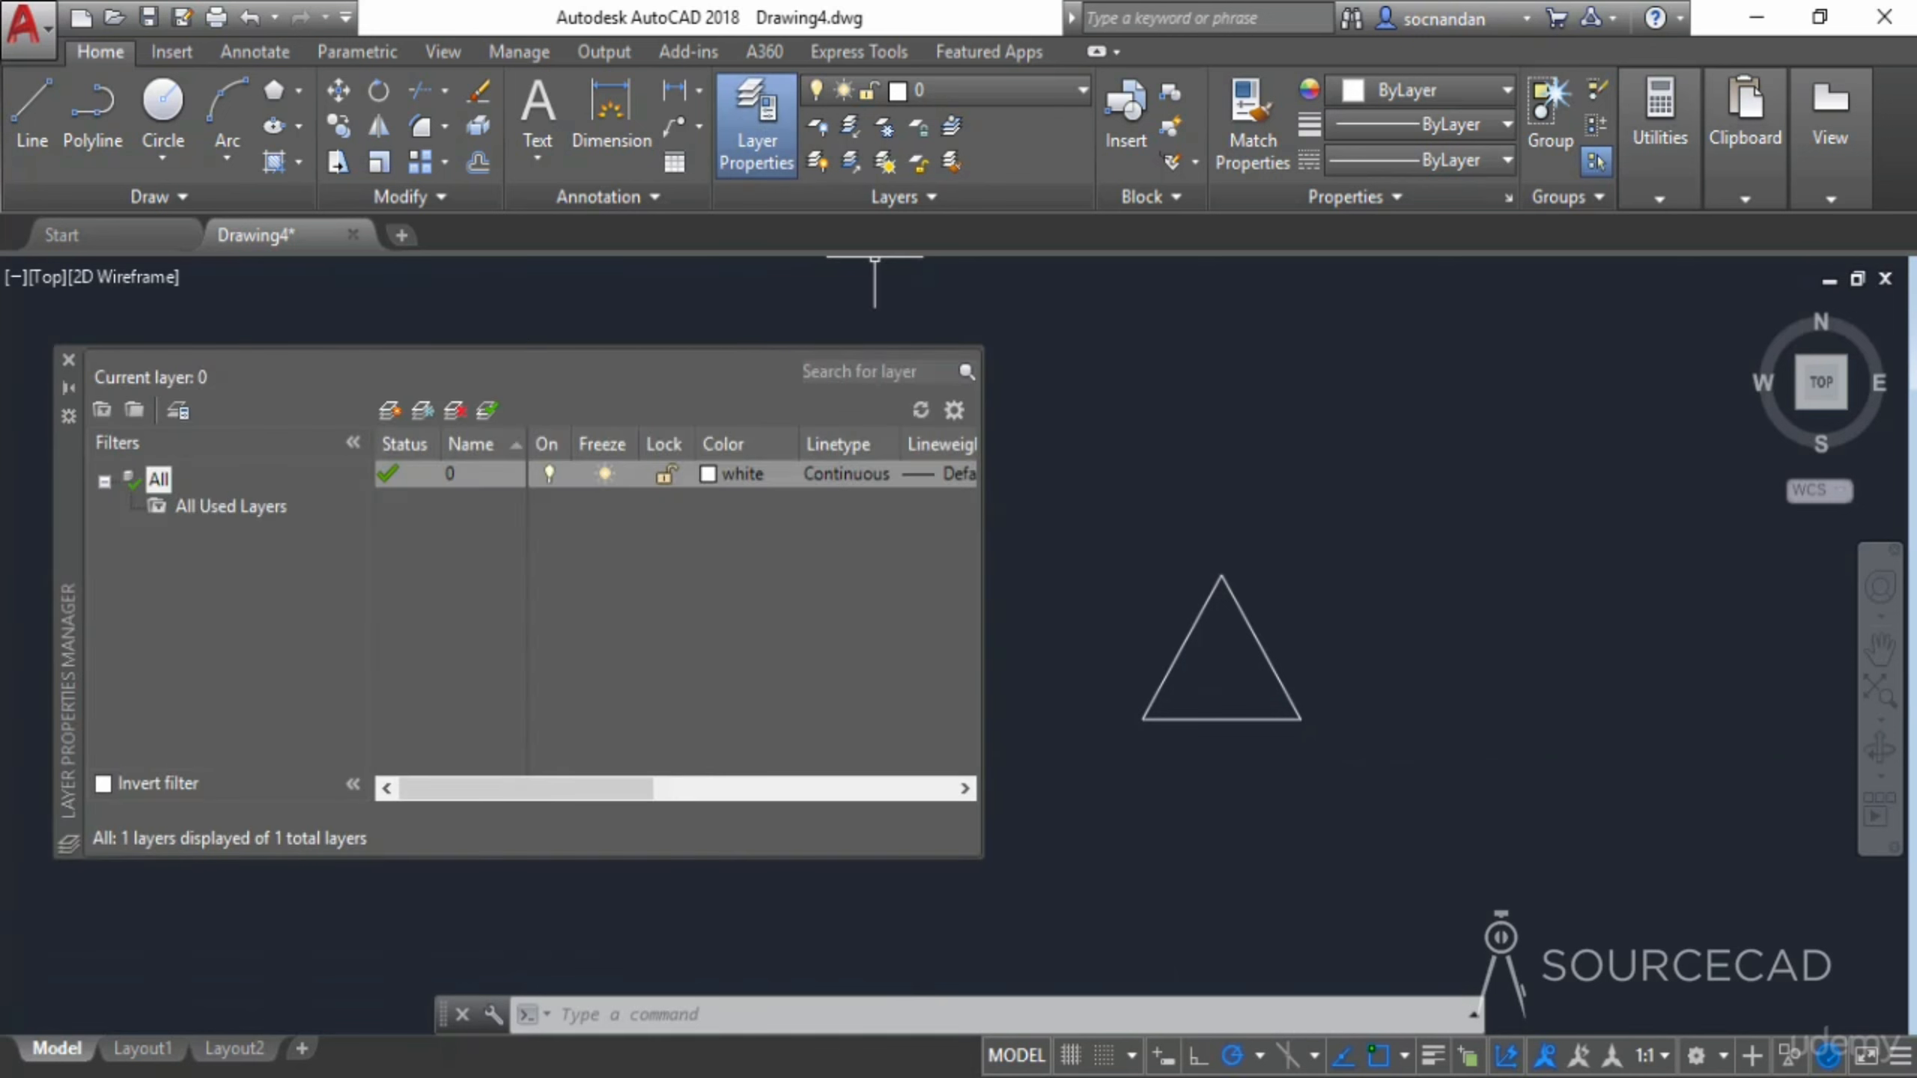
left_click(389, 411)
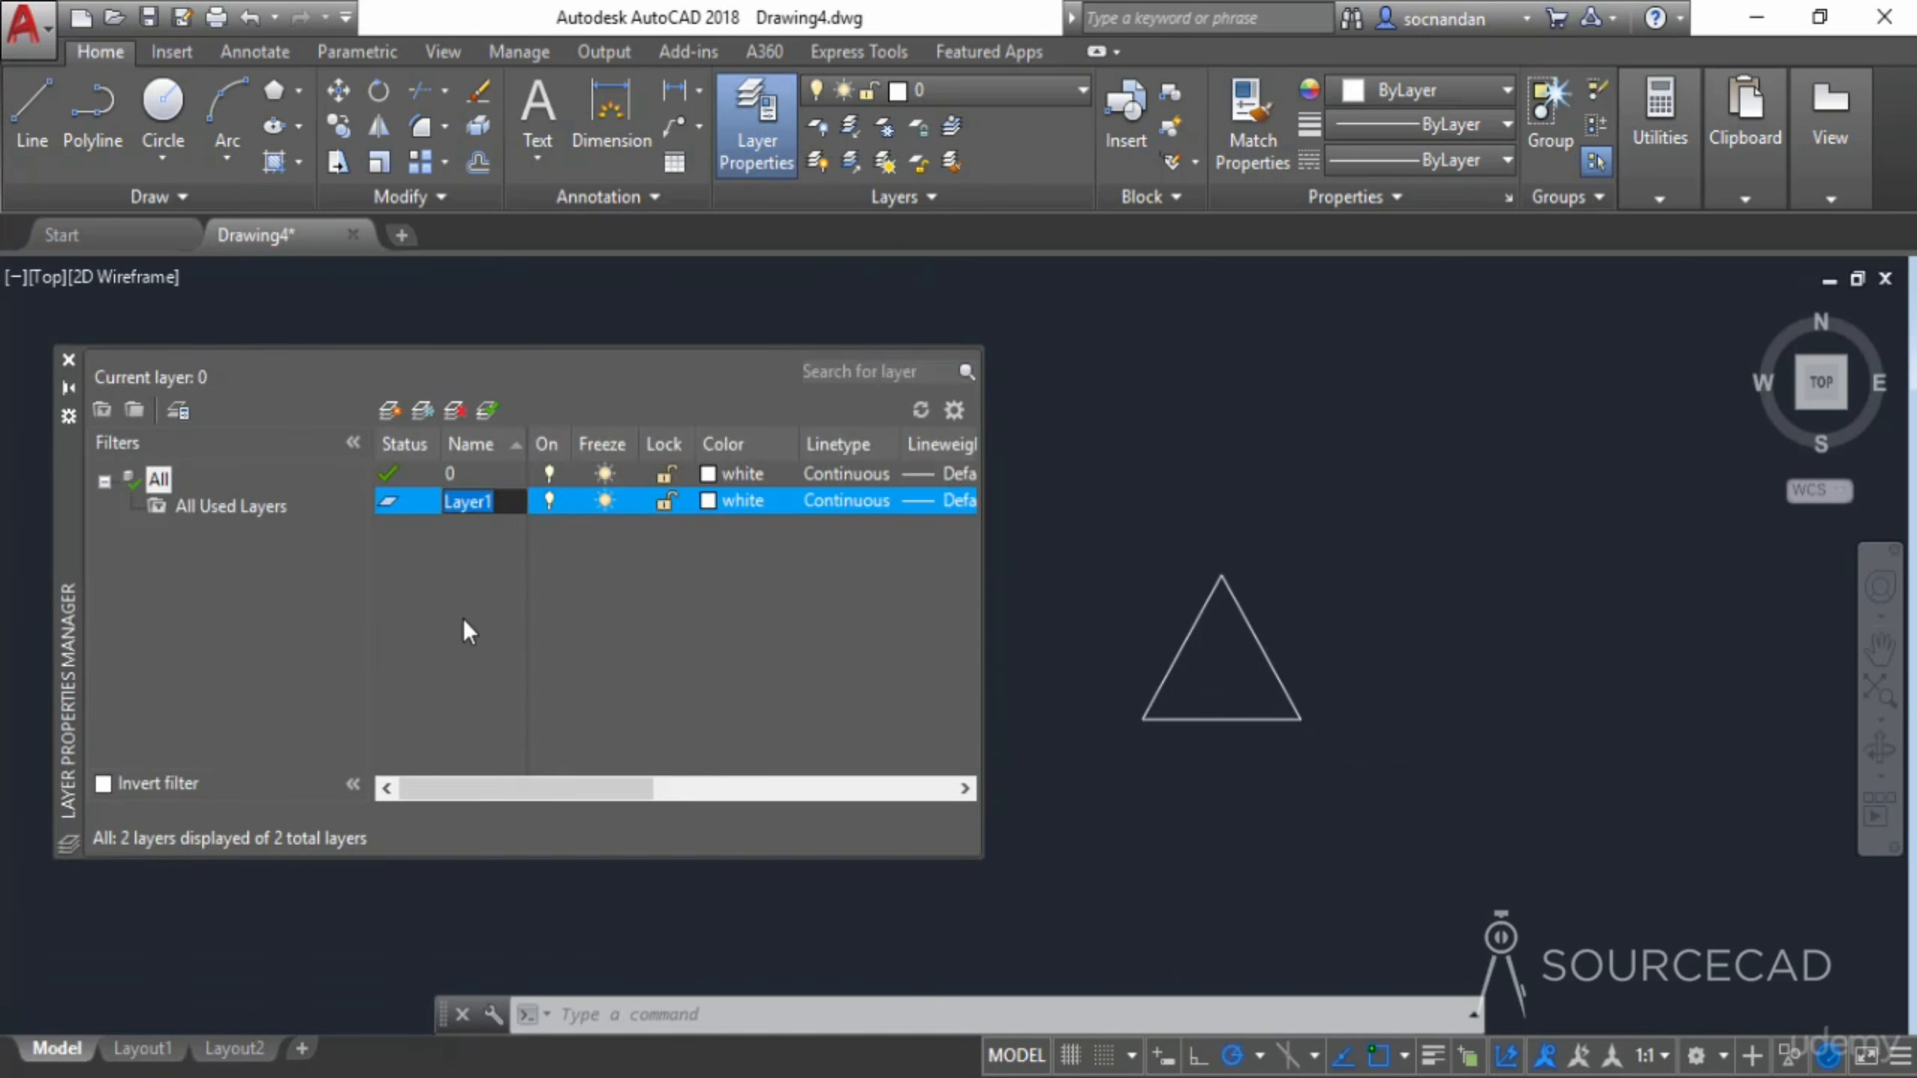
type("Ci")
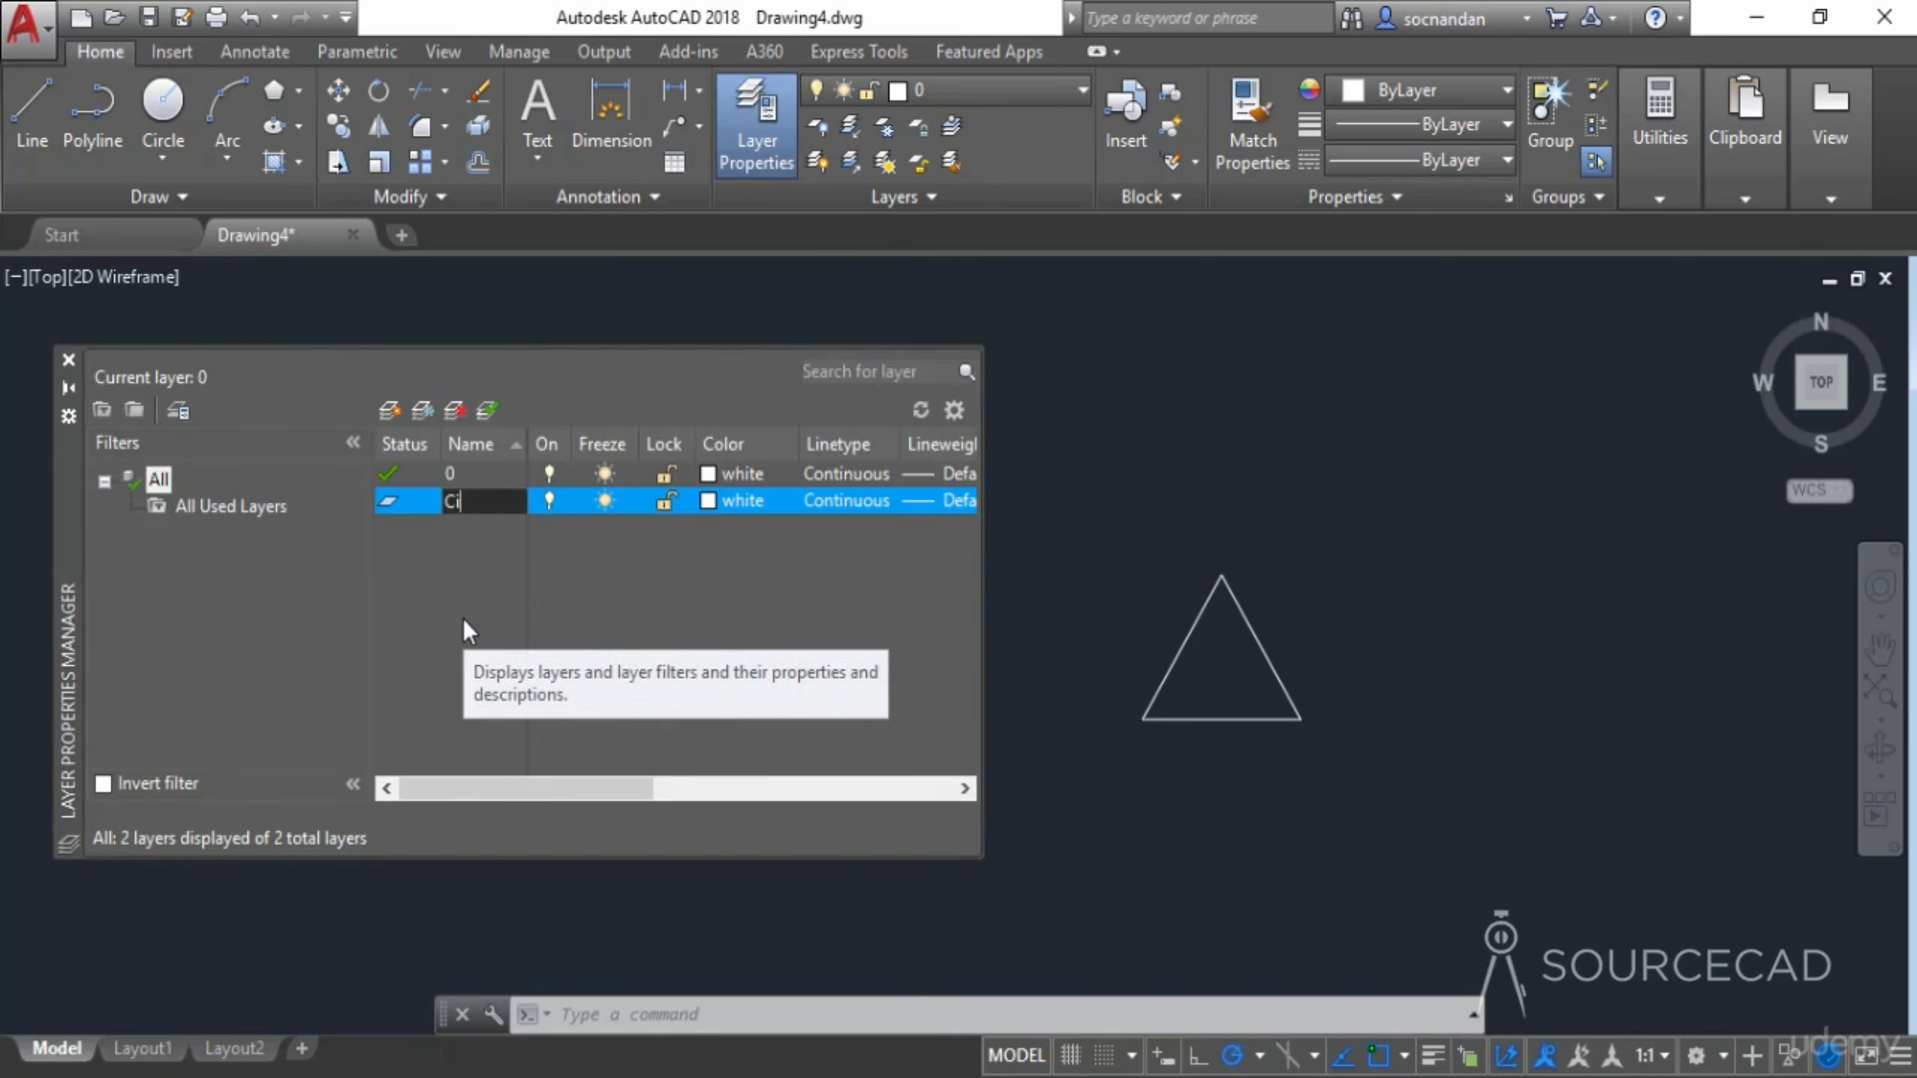
type("rcle")
key("Return")
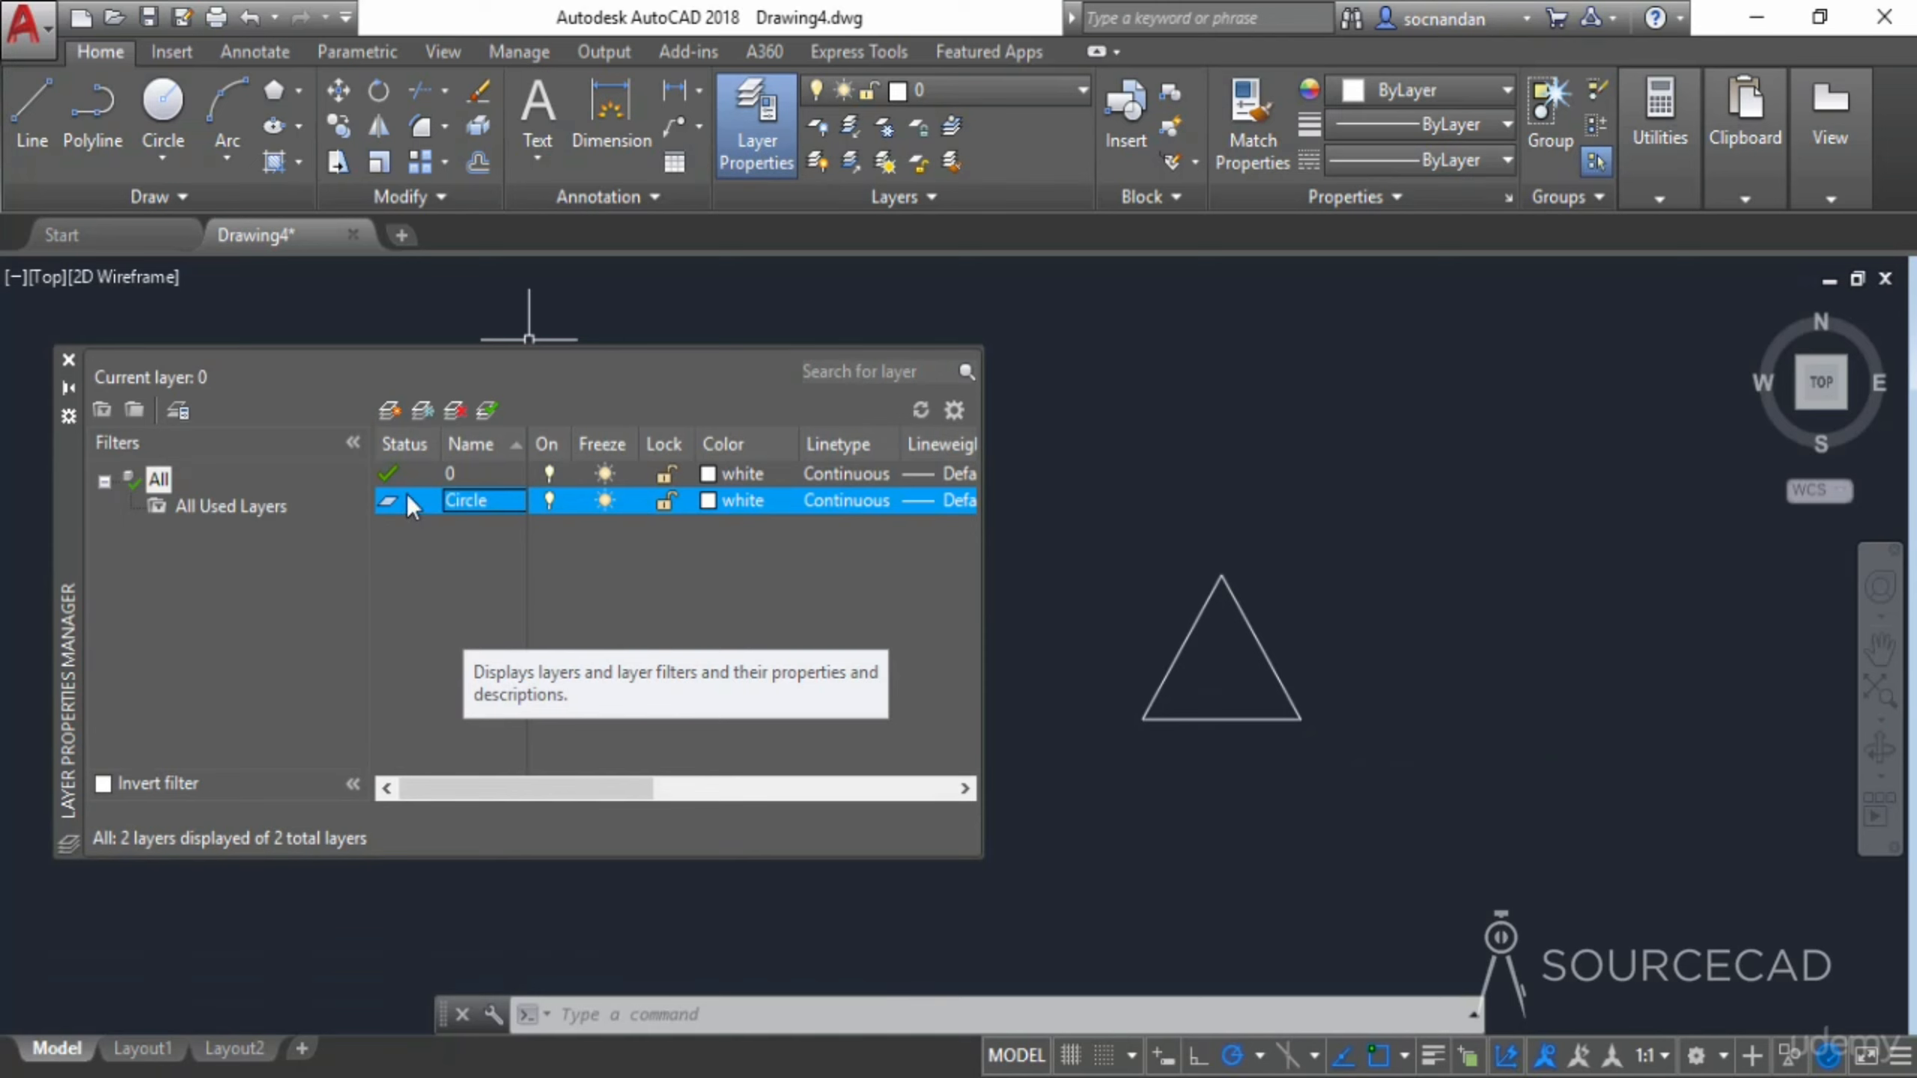
Create two more layers named Square and Triangle, and close the layer manager
key("alt+n")
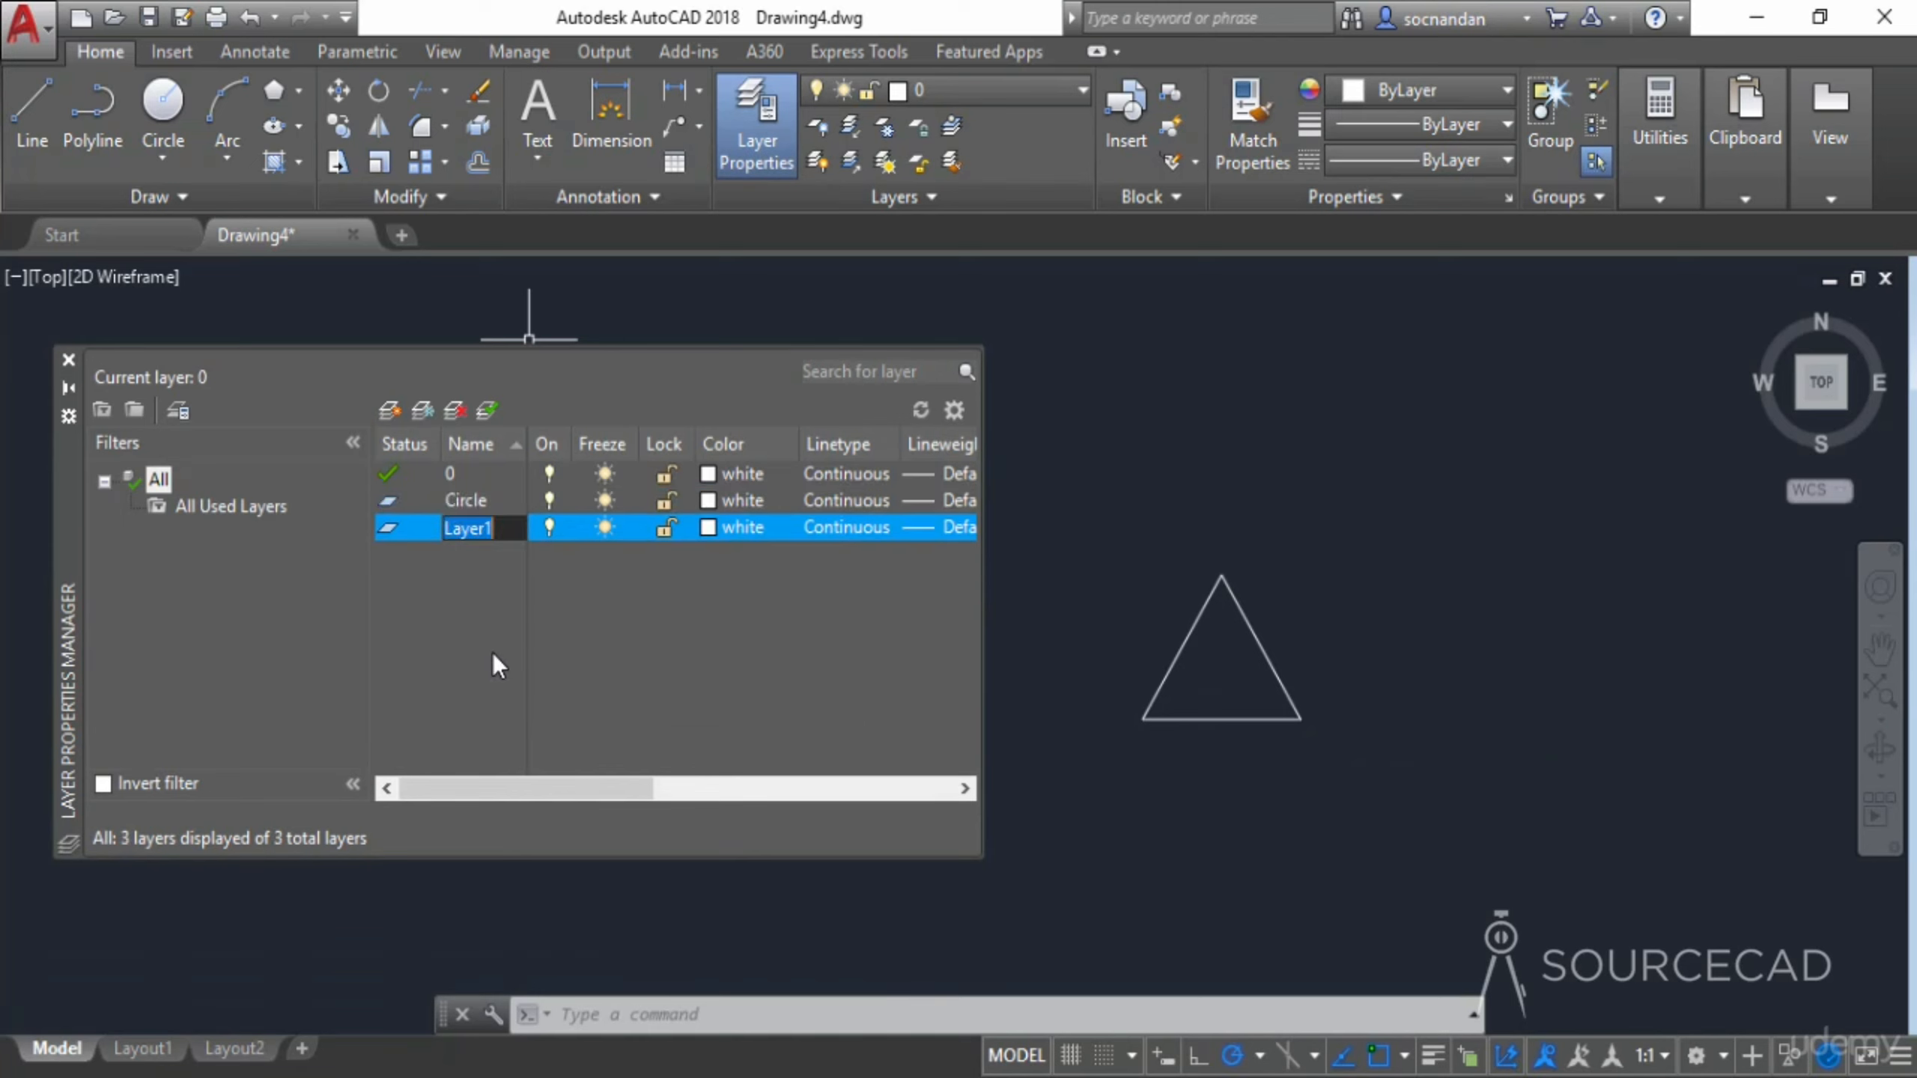
type("Square")
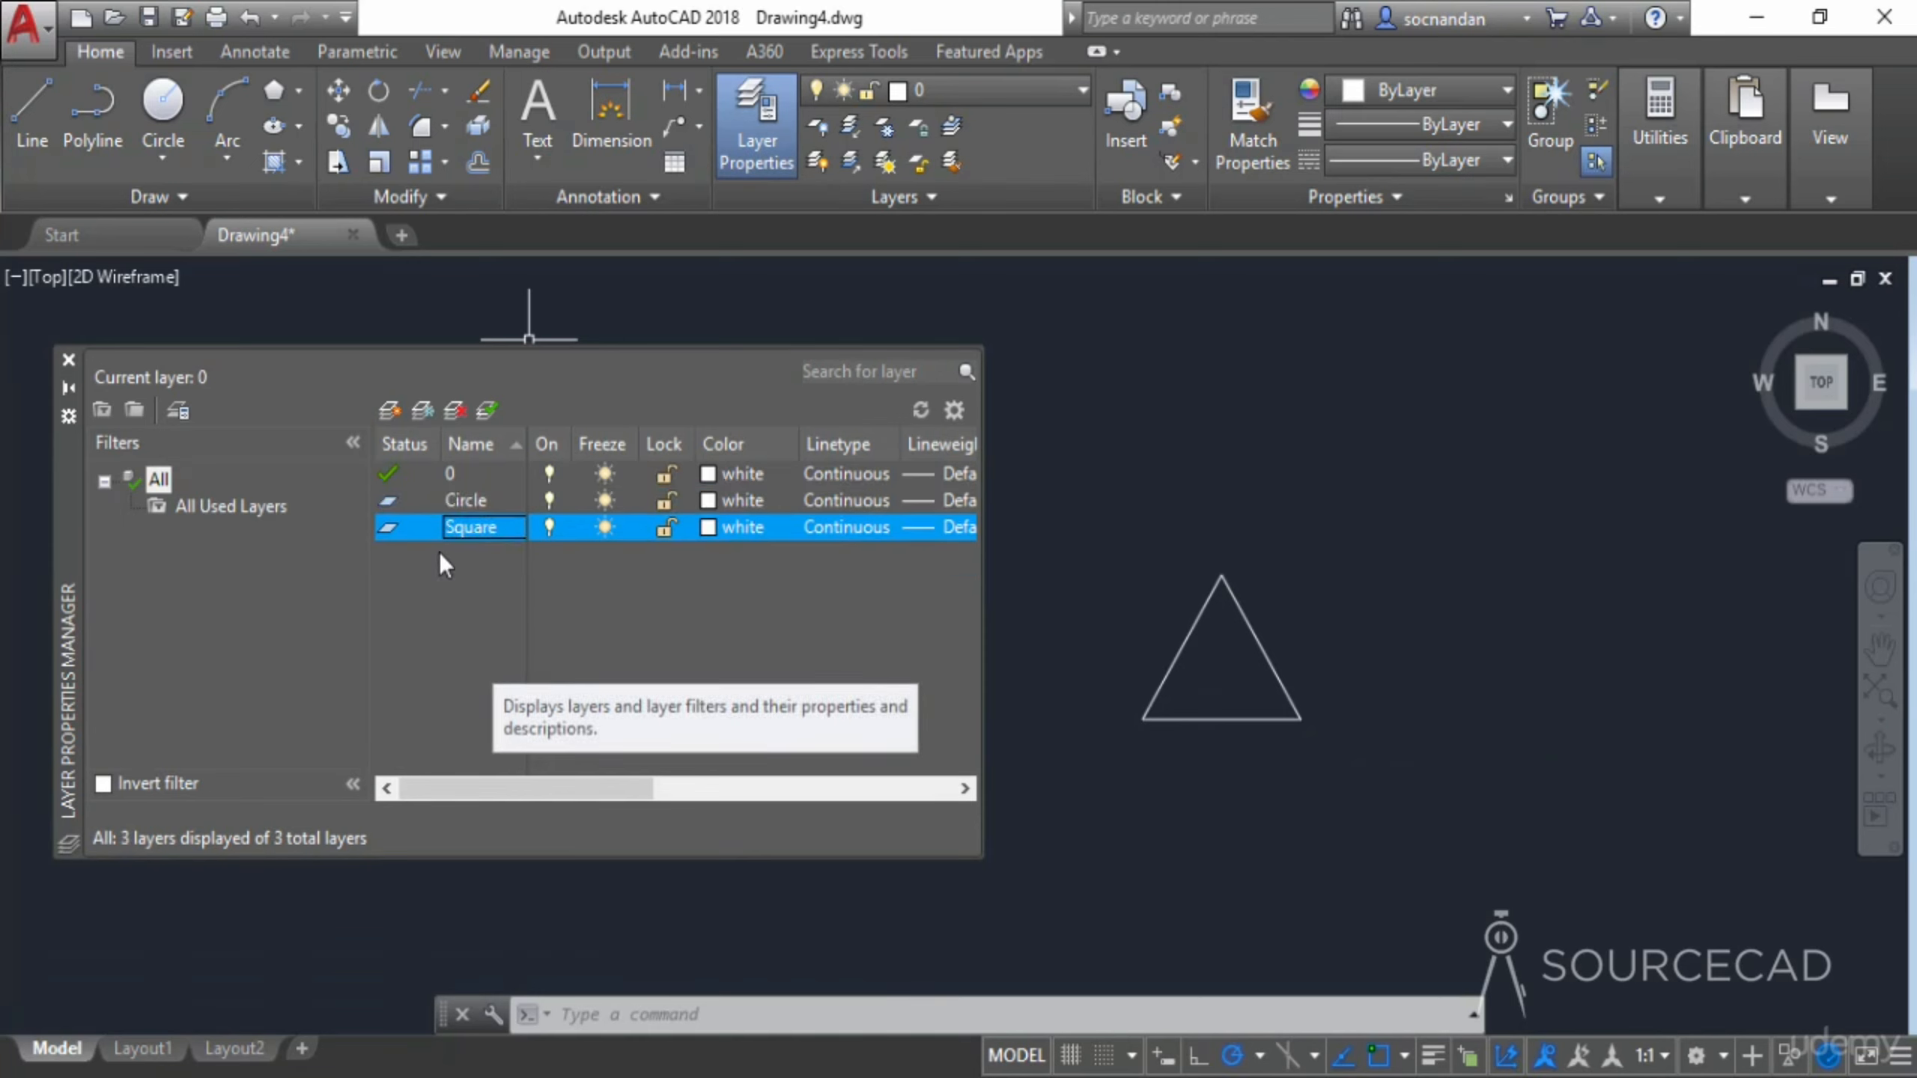
key("alt+n")
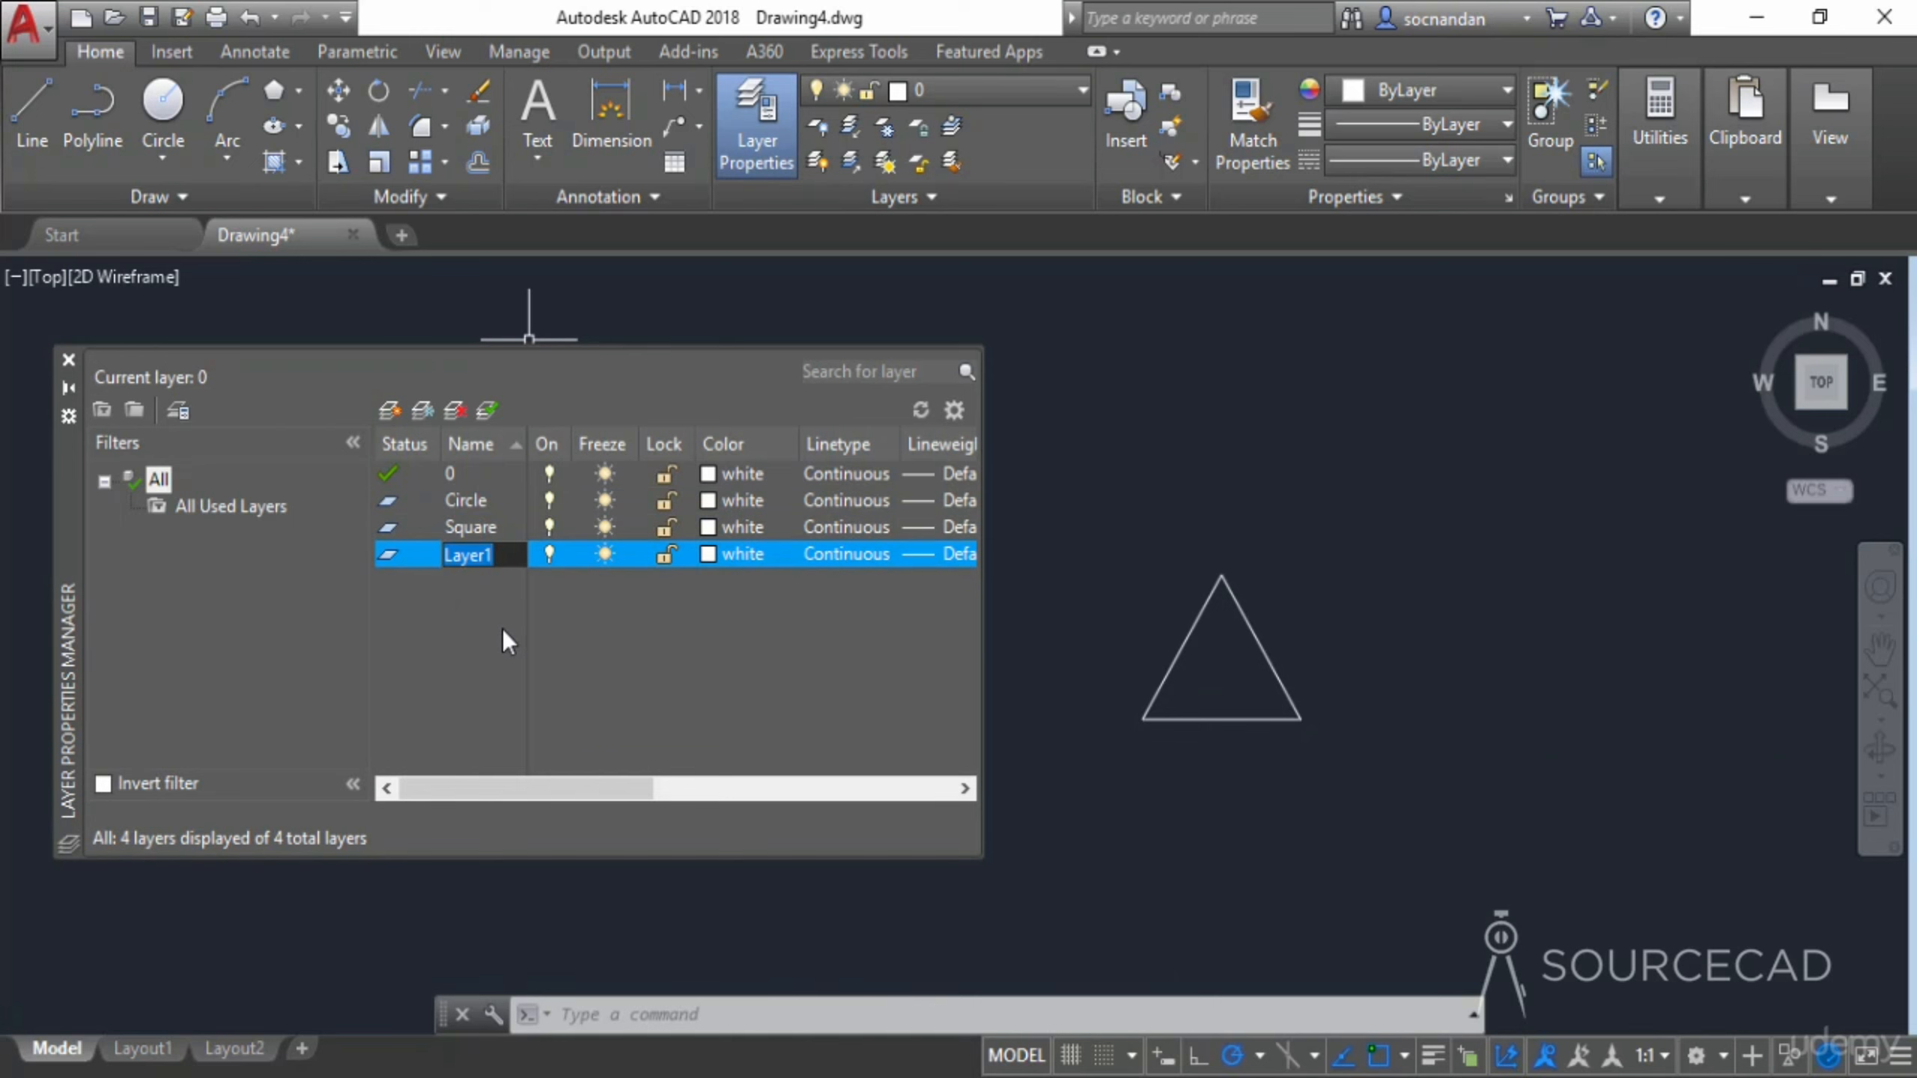
type("Triangle")
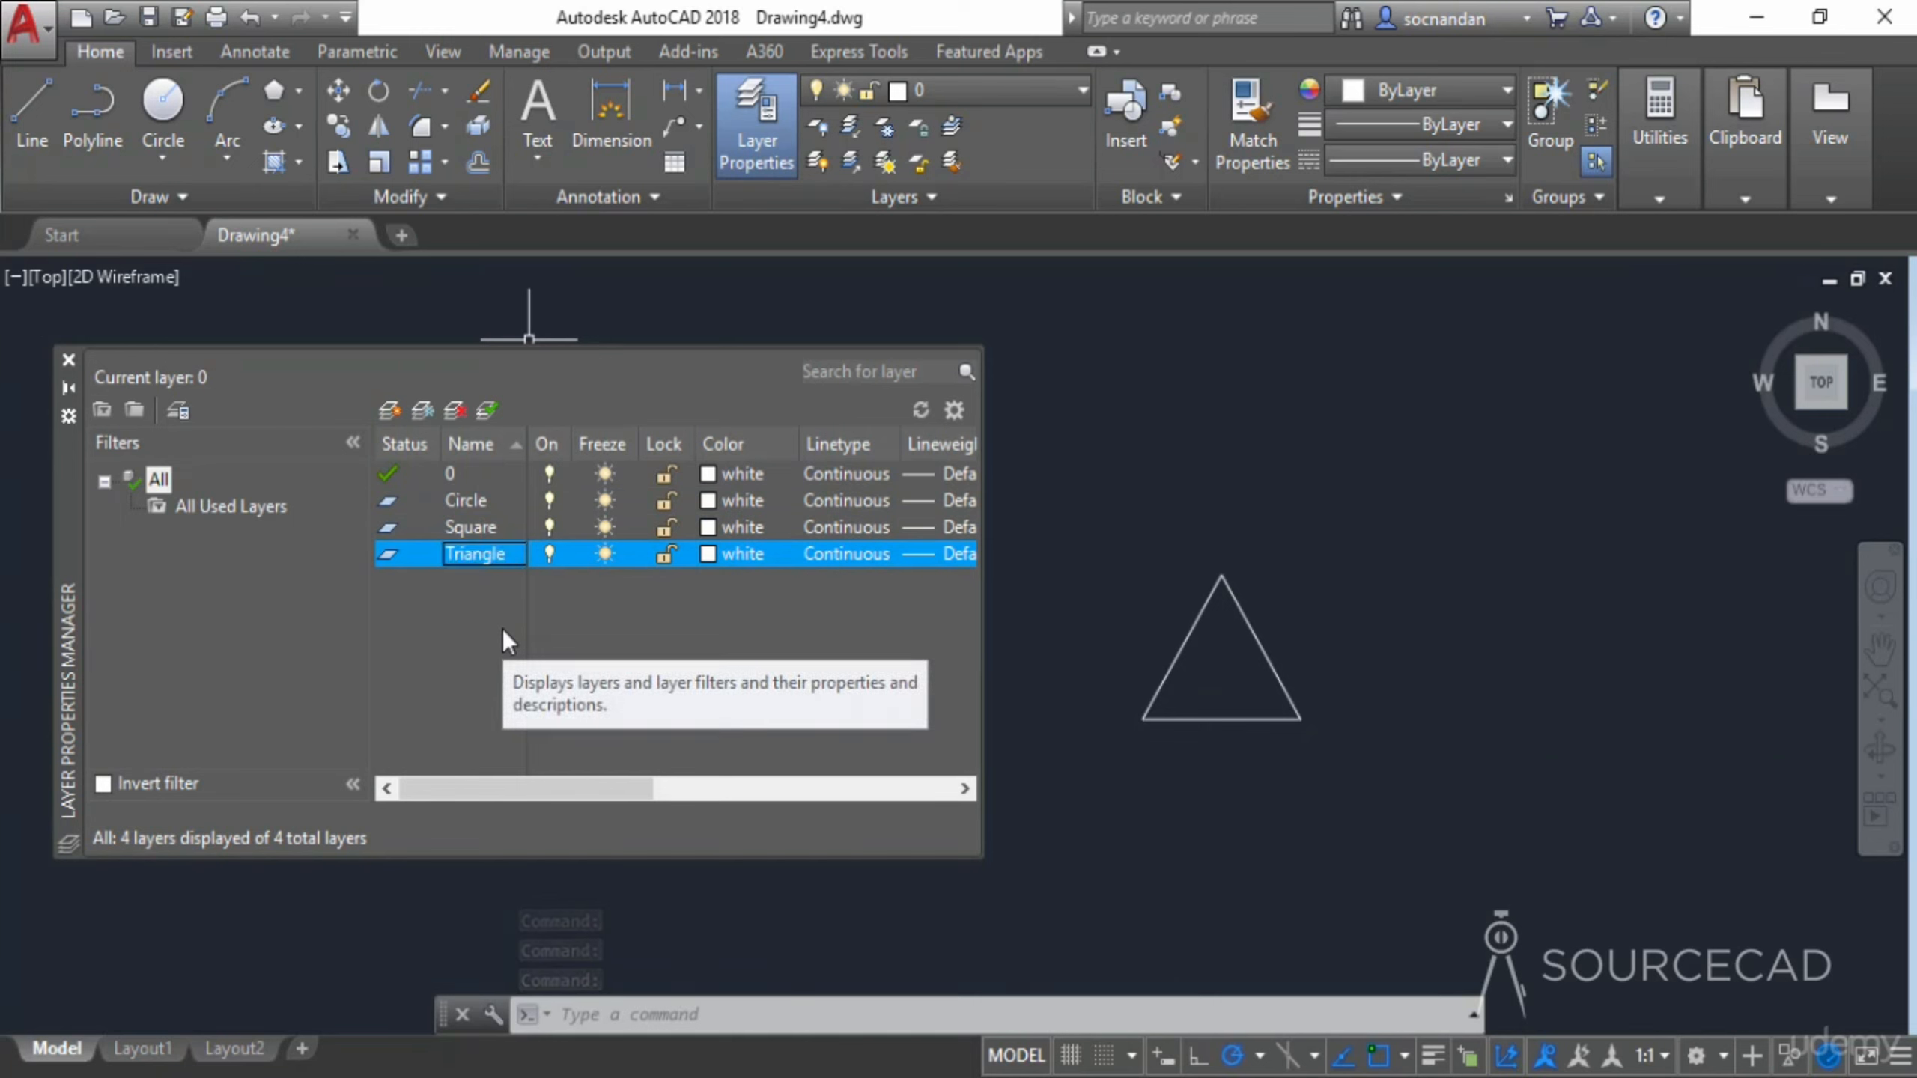
left_click(69, 360)
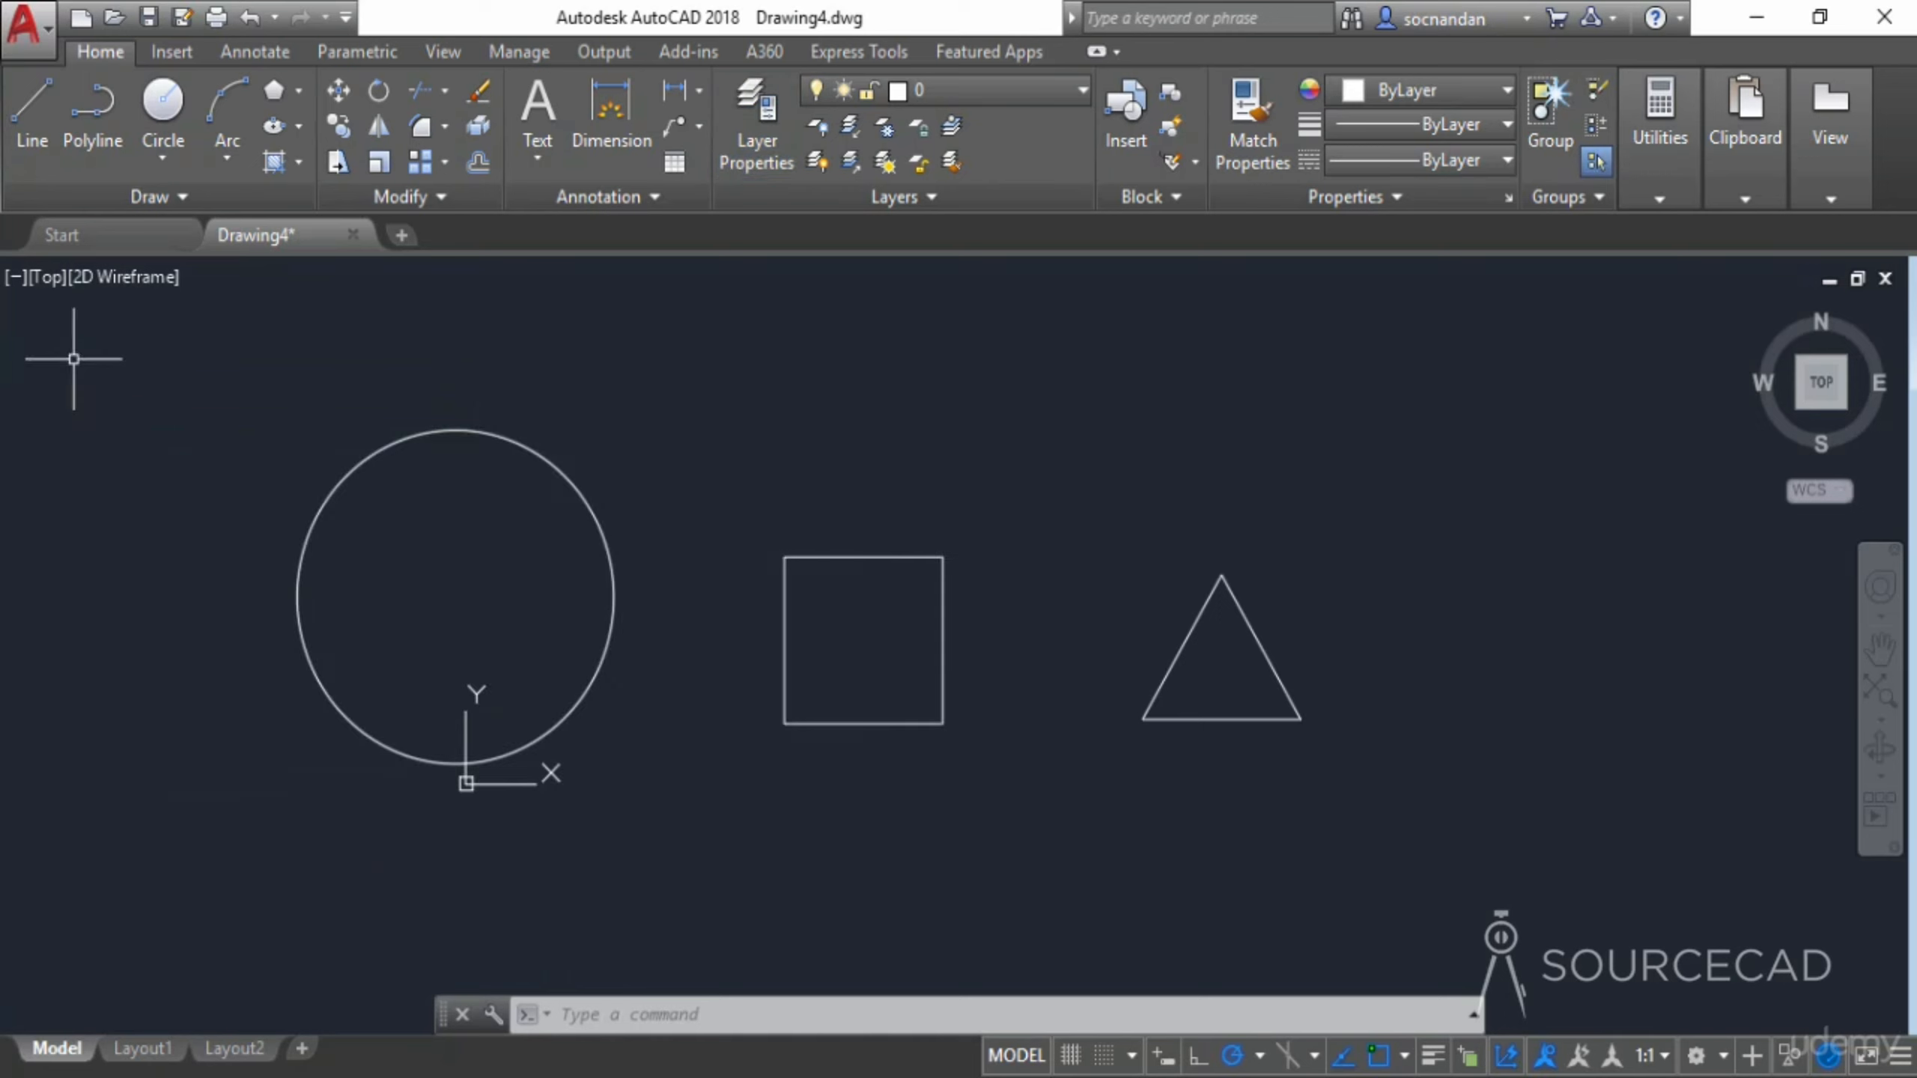
Move the circle from layer 0 to the Circle layer and clear the selection
left_click(443, 434)
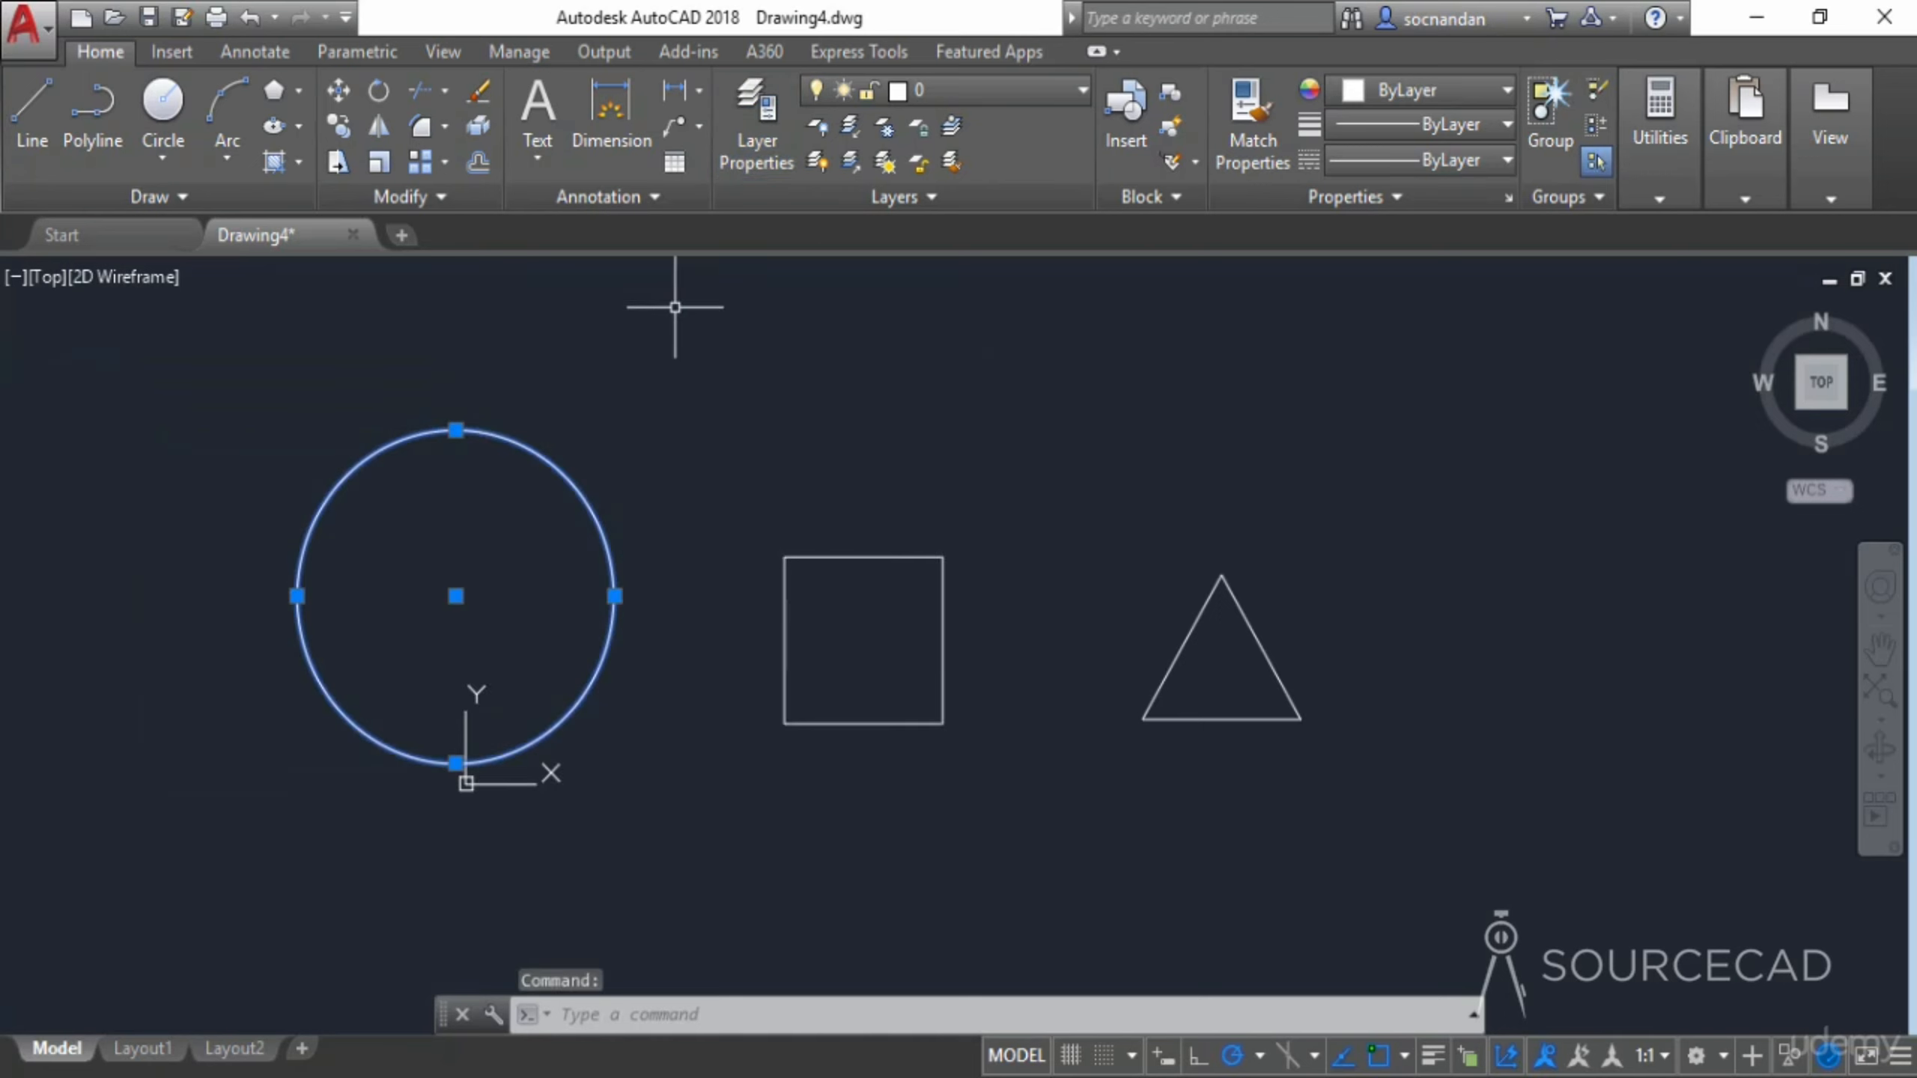
left_click(998, 93)
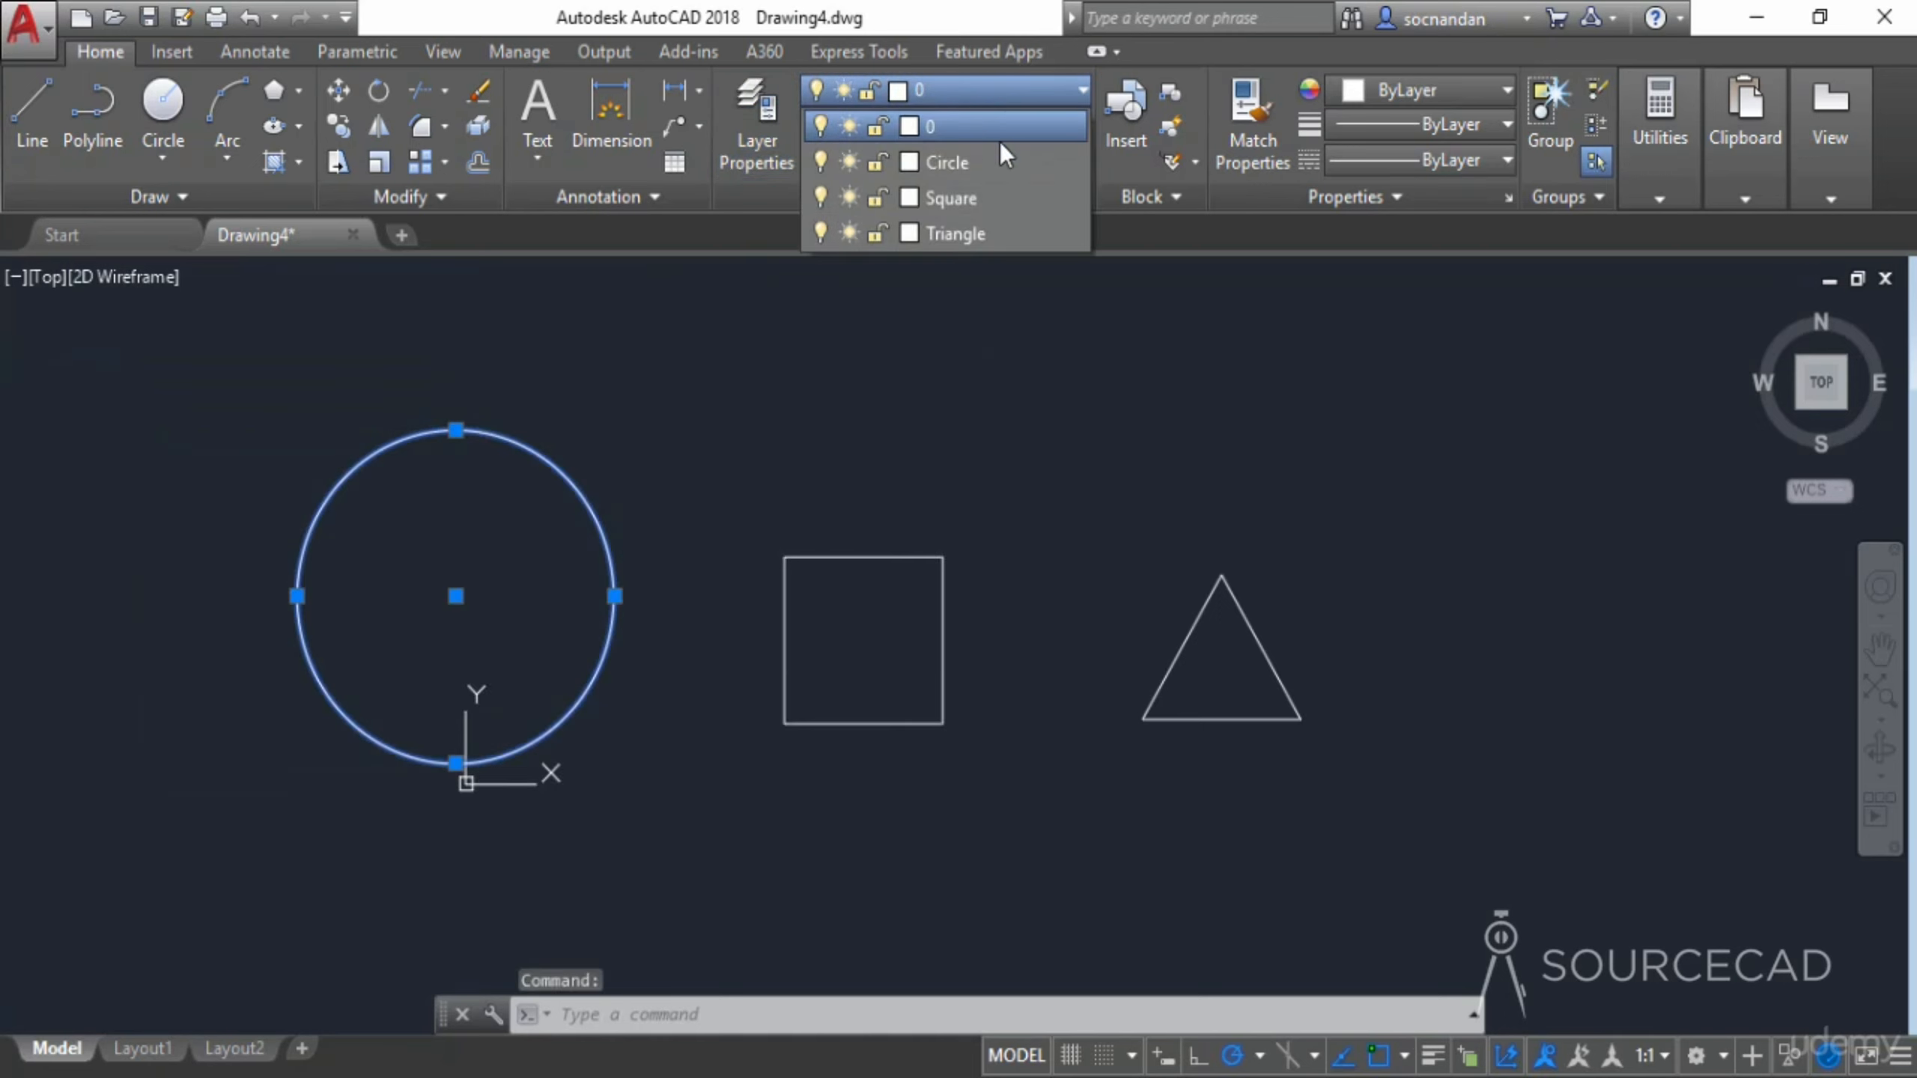
left_click(1001, 167)
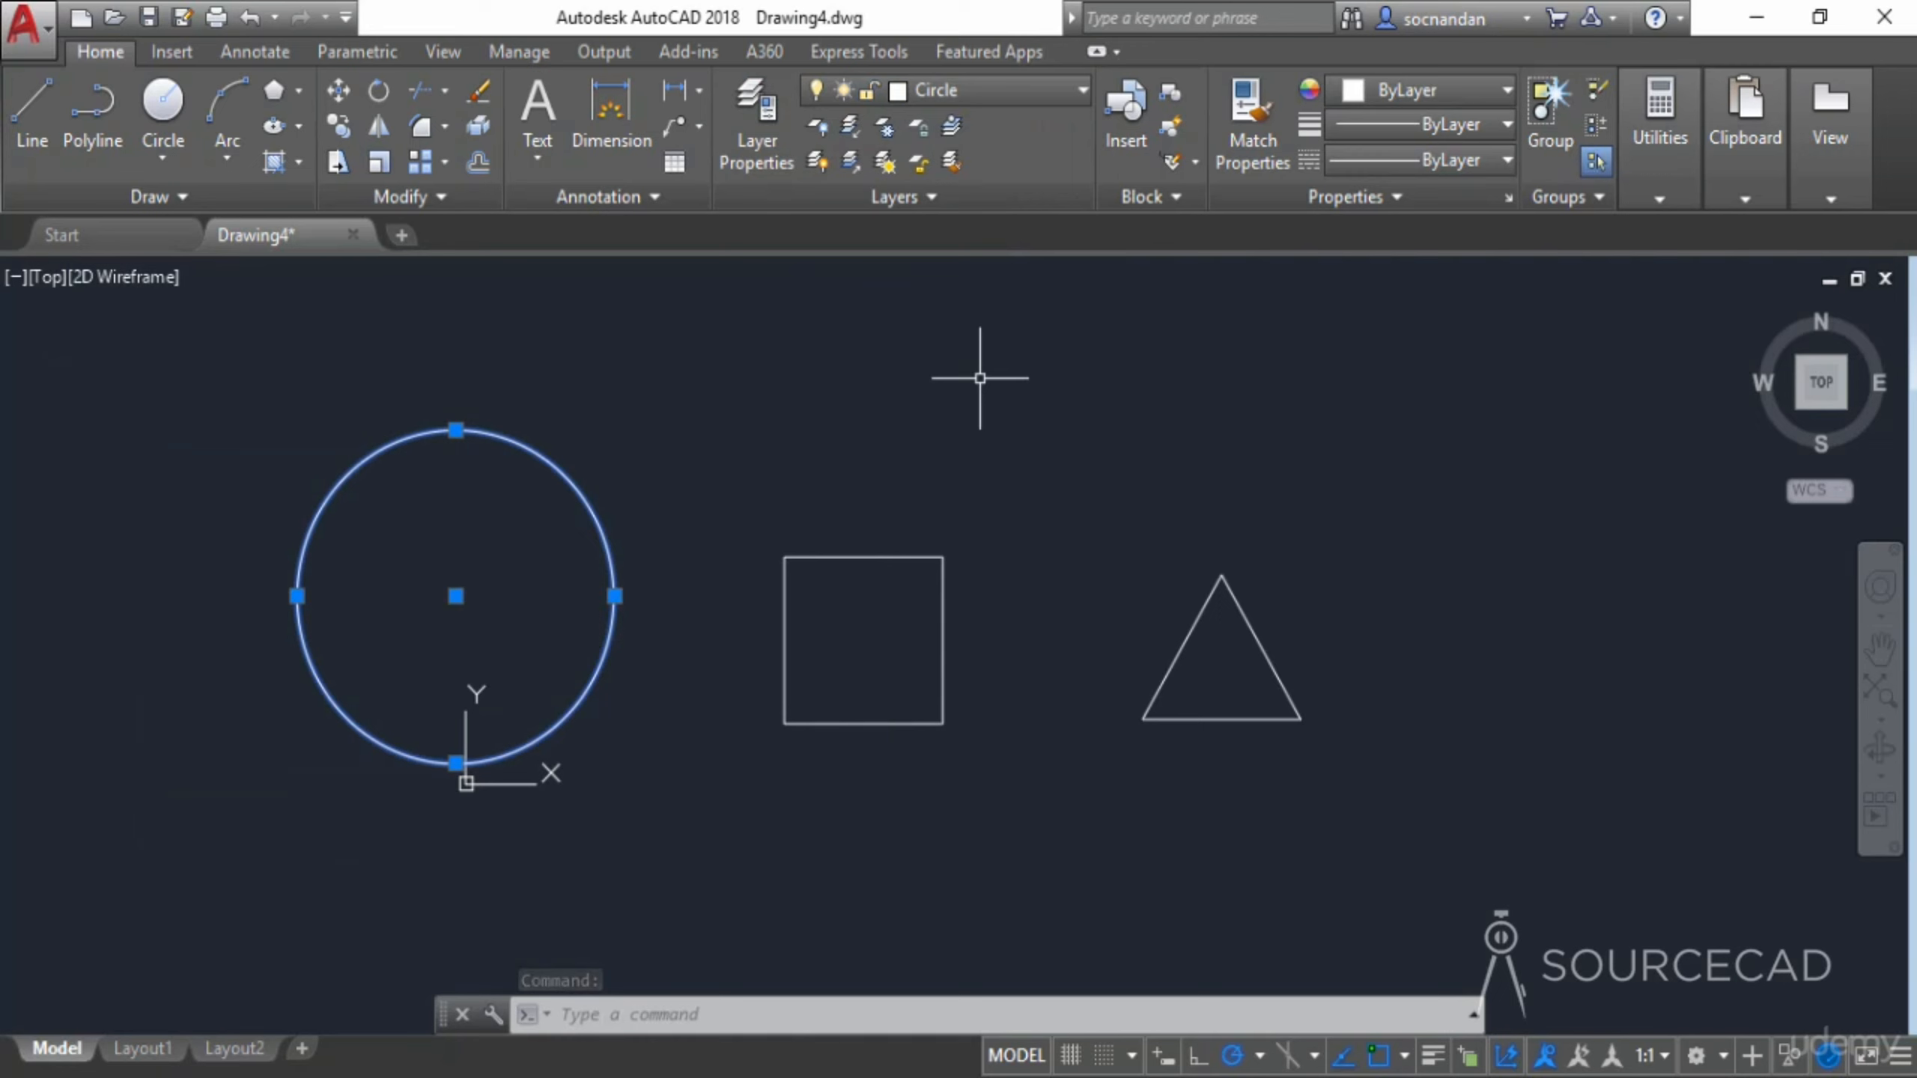
key("Escape")
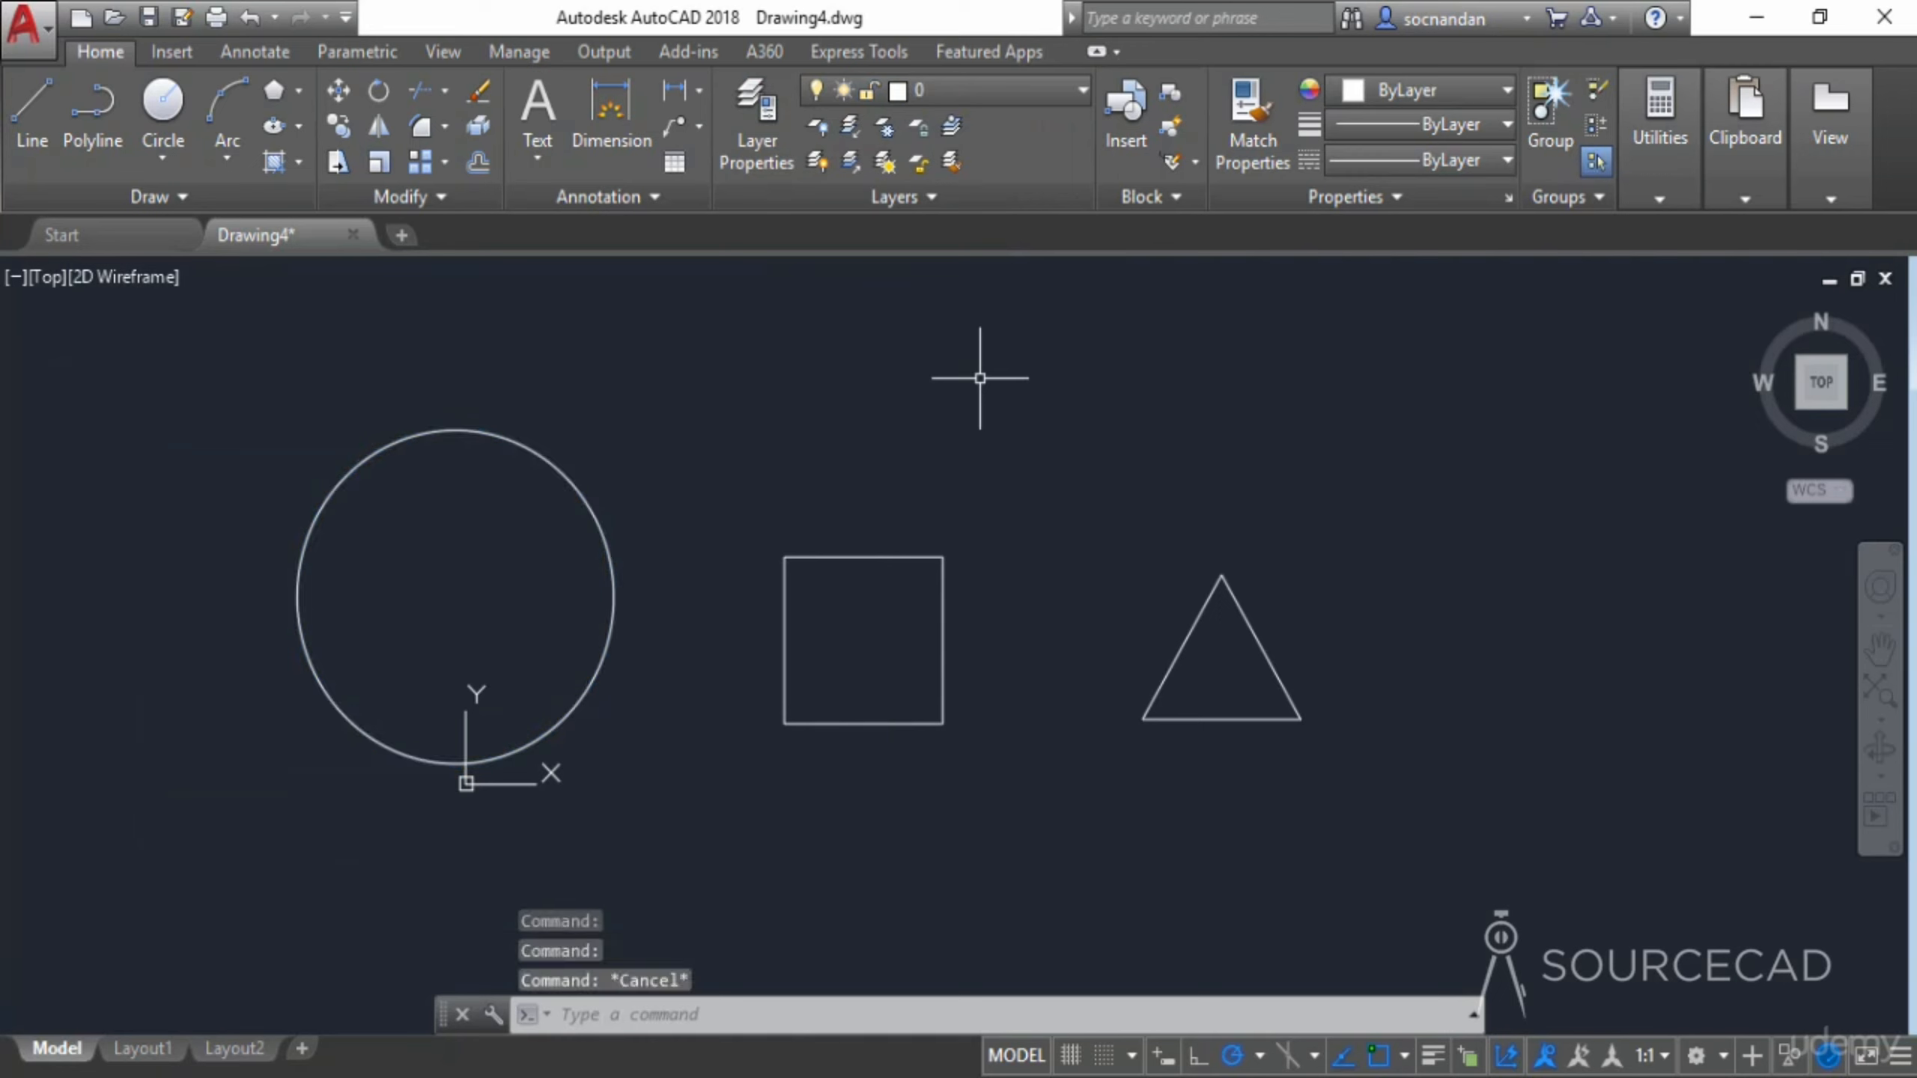
Assign the square to the Square layer and deselect it
left_click(843, 557)
left_click(1070, 90)
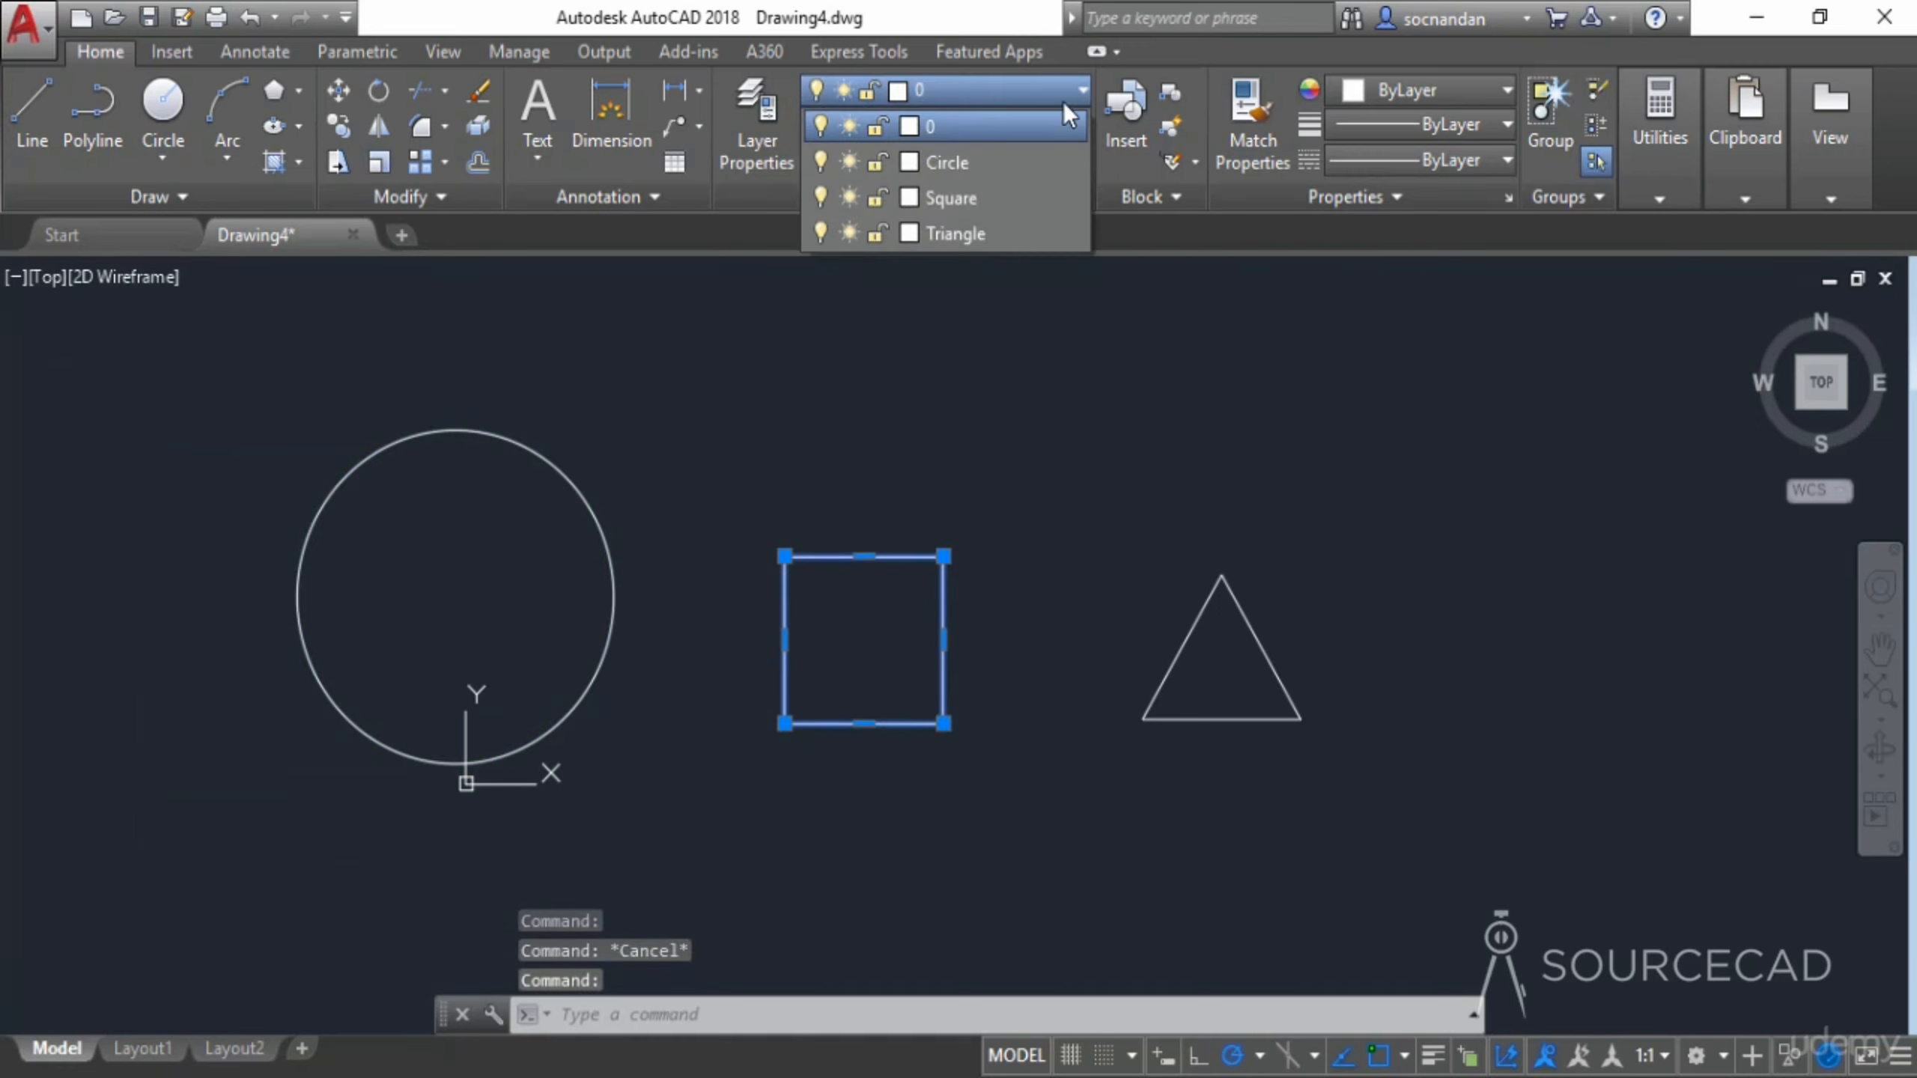
left_click(1023, 197)
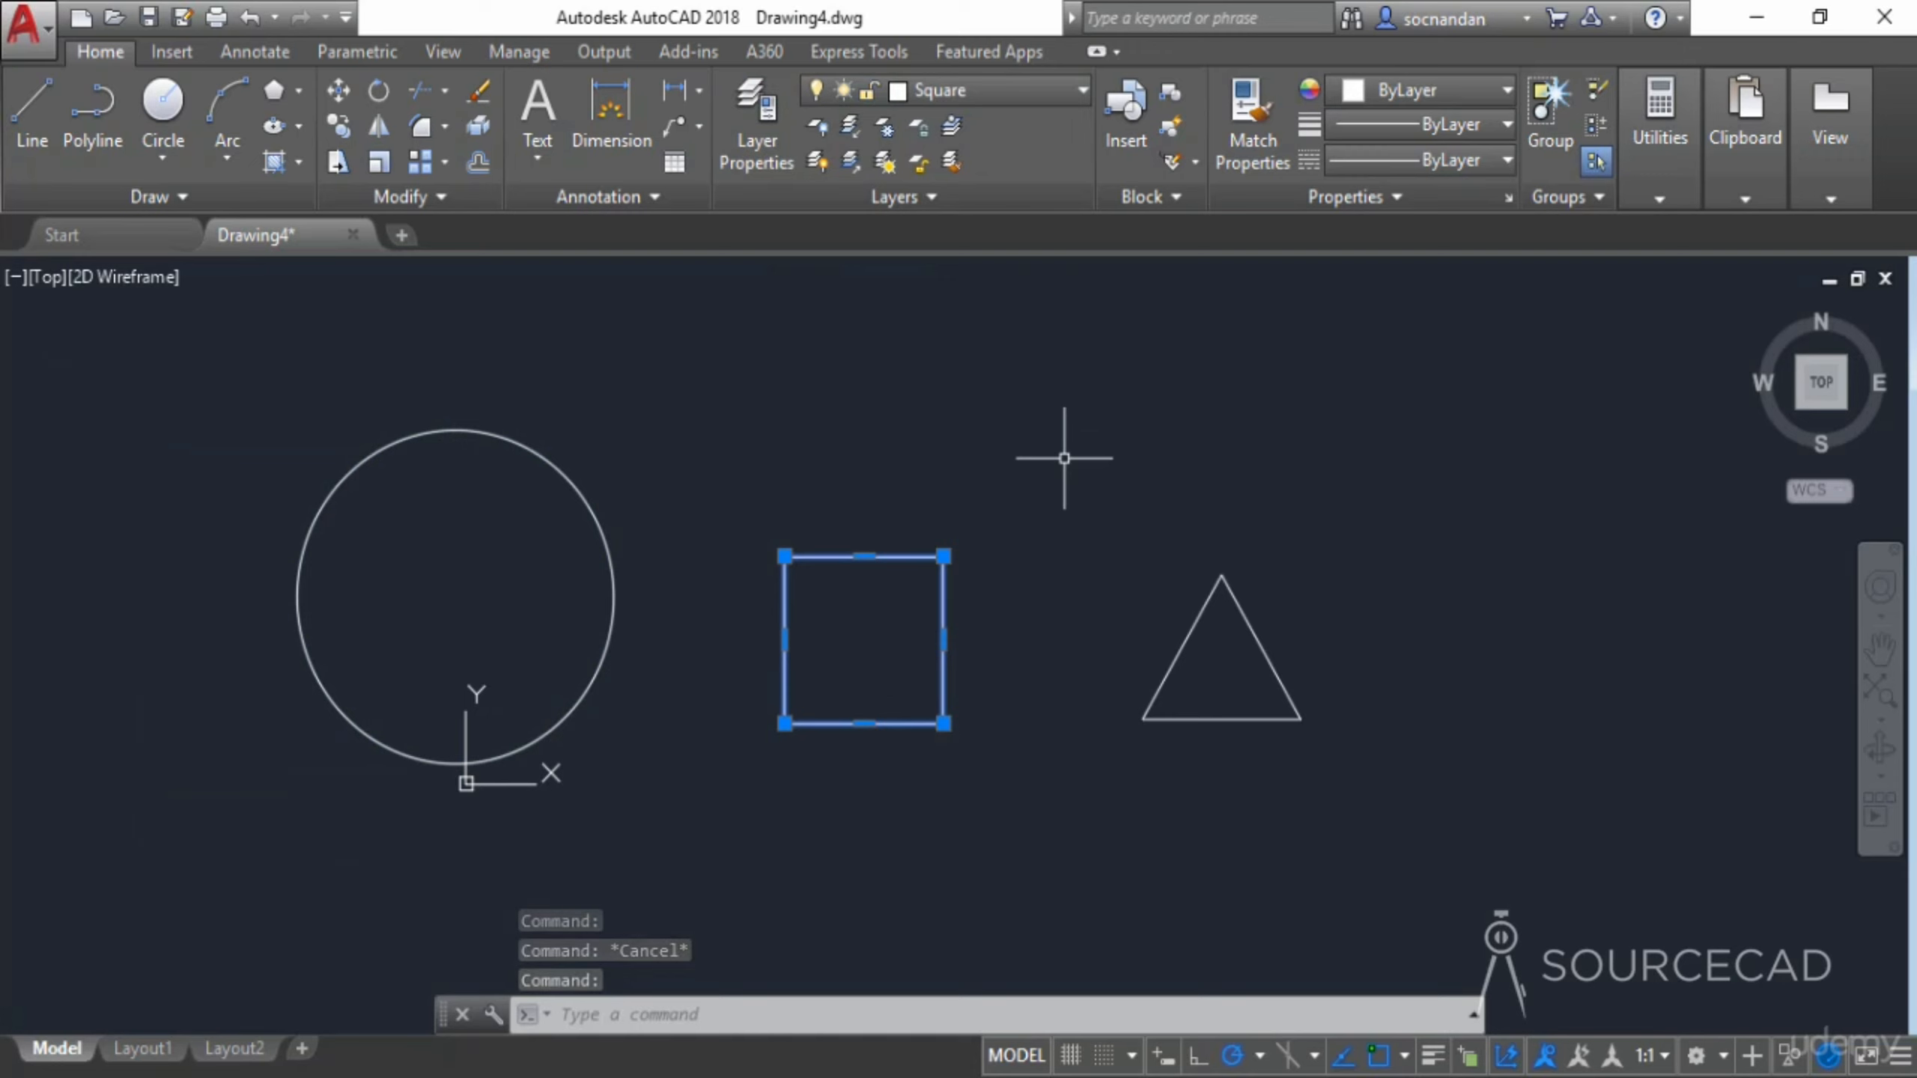
key("Escape")
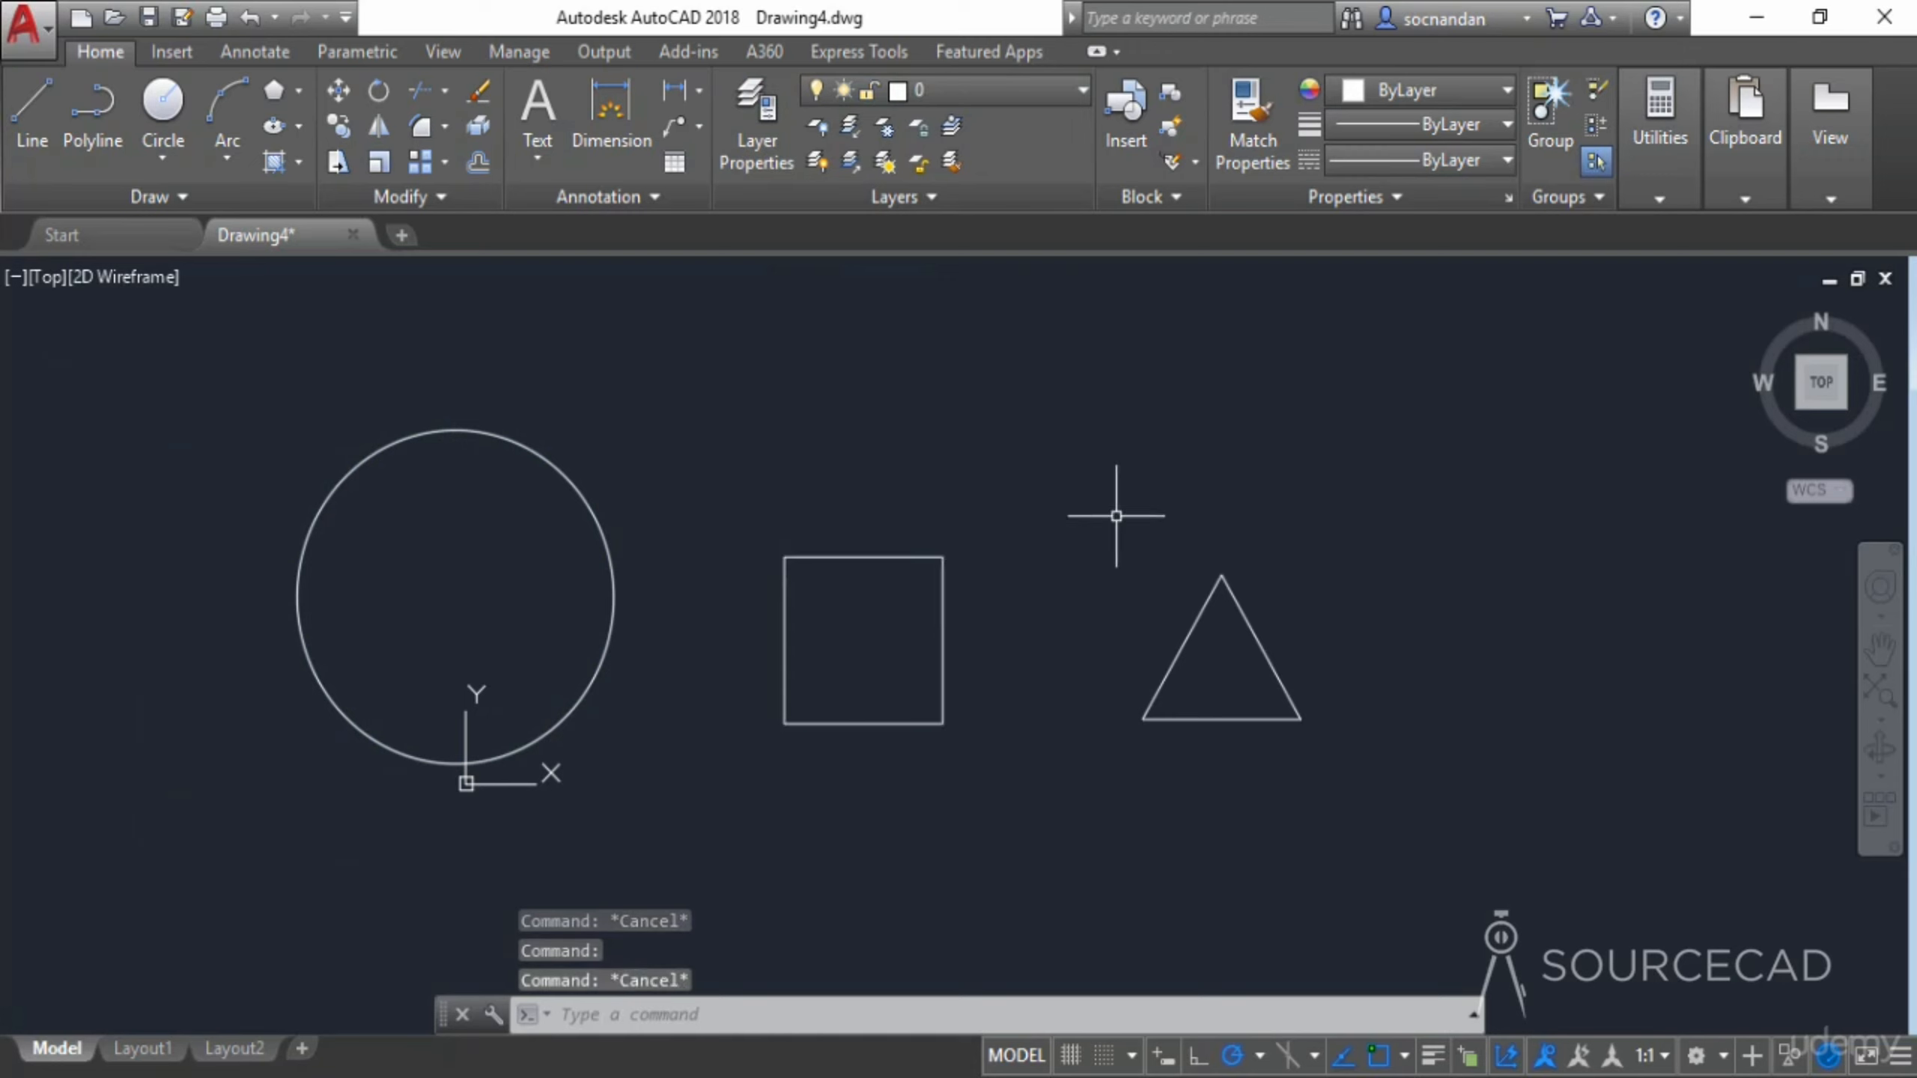
Place the triangle on the Triangle layer and deselect it
left_click(1181, 647)
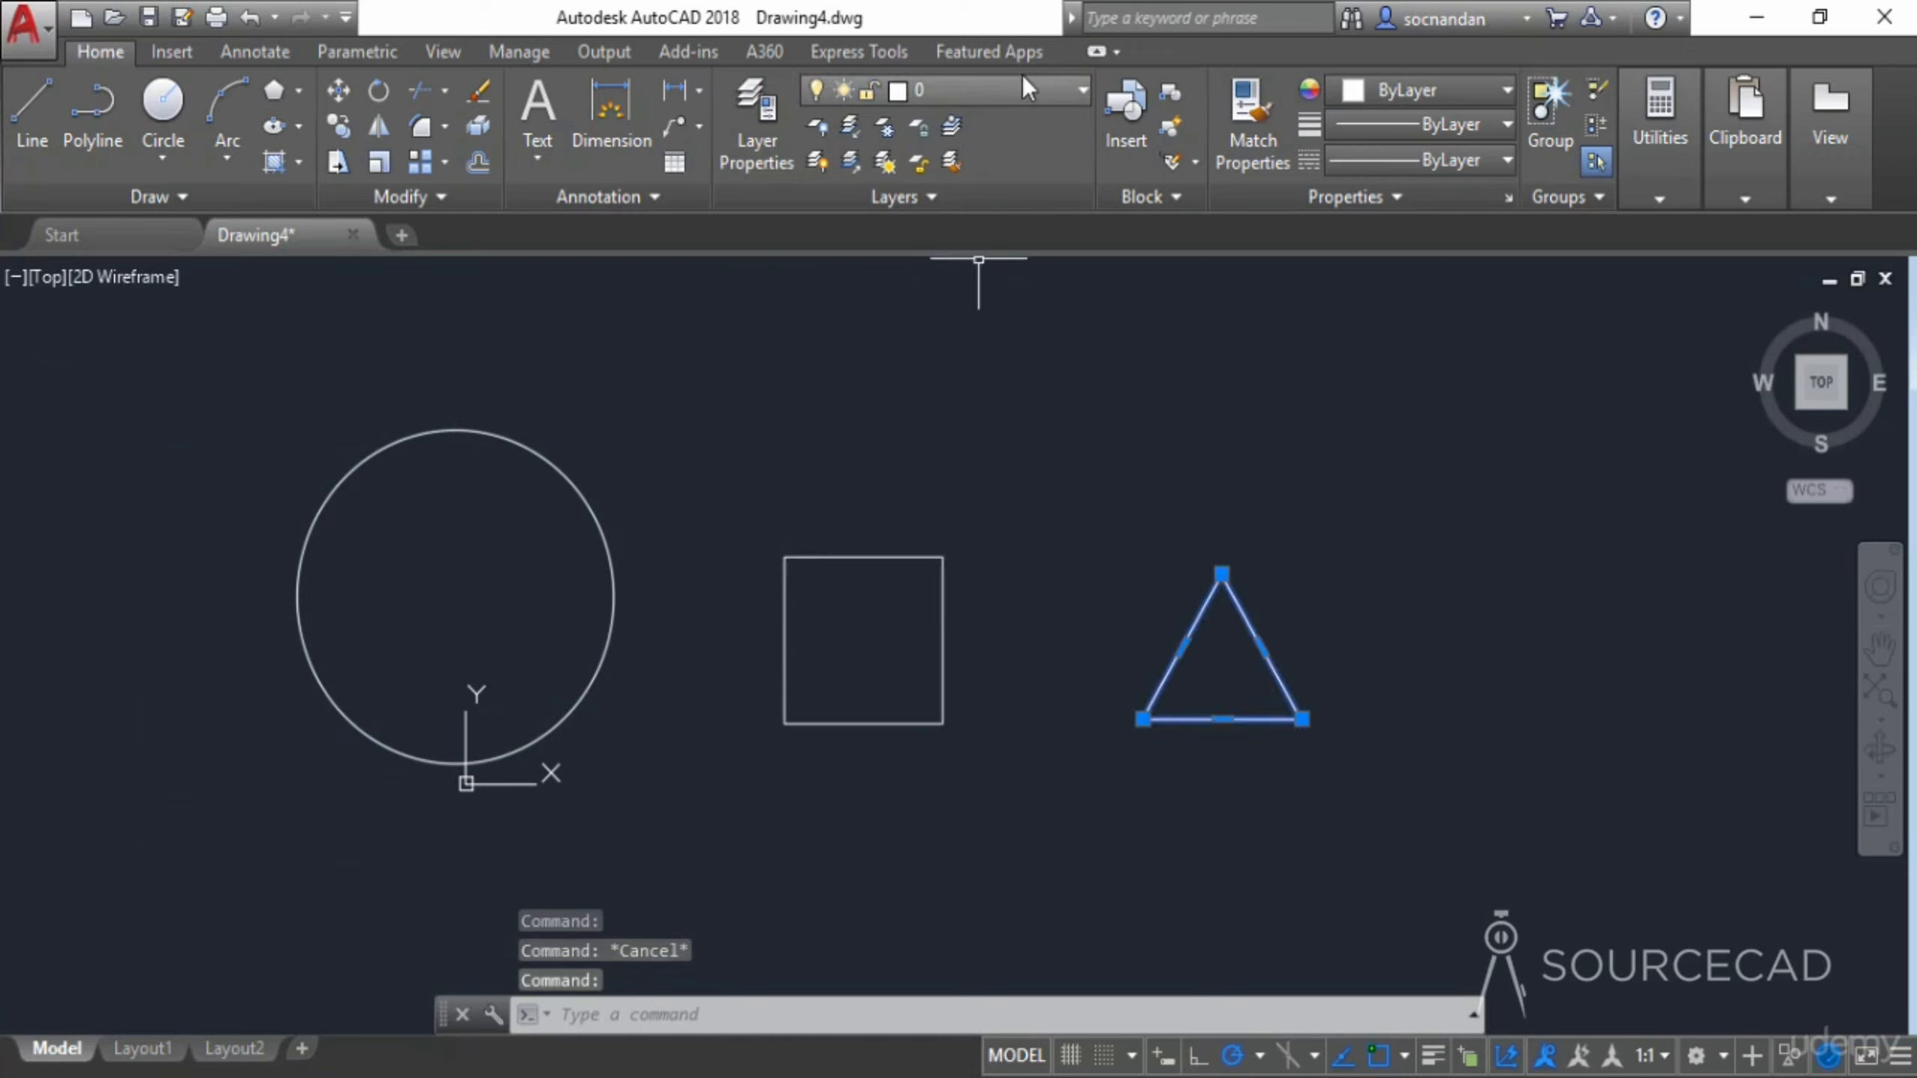
left_click(1012, 94)
left_click(981, 234)
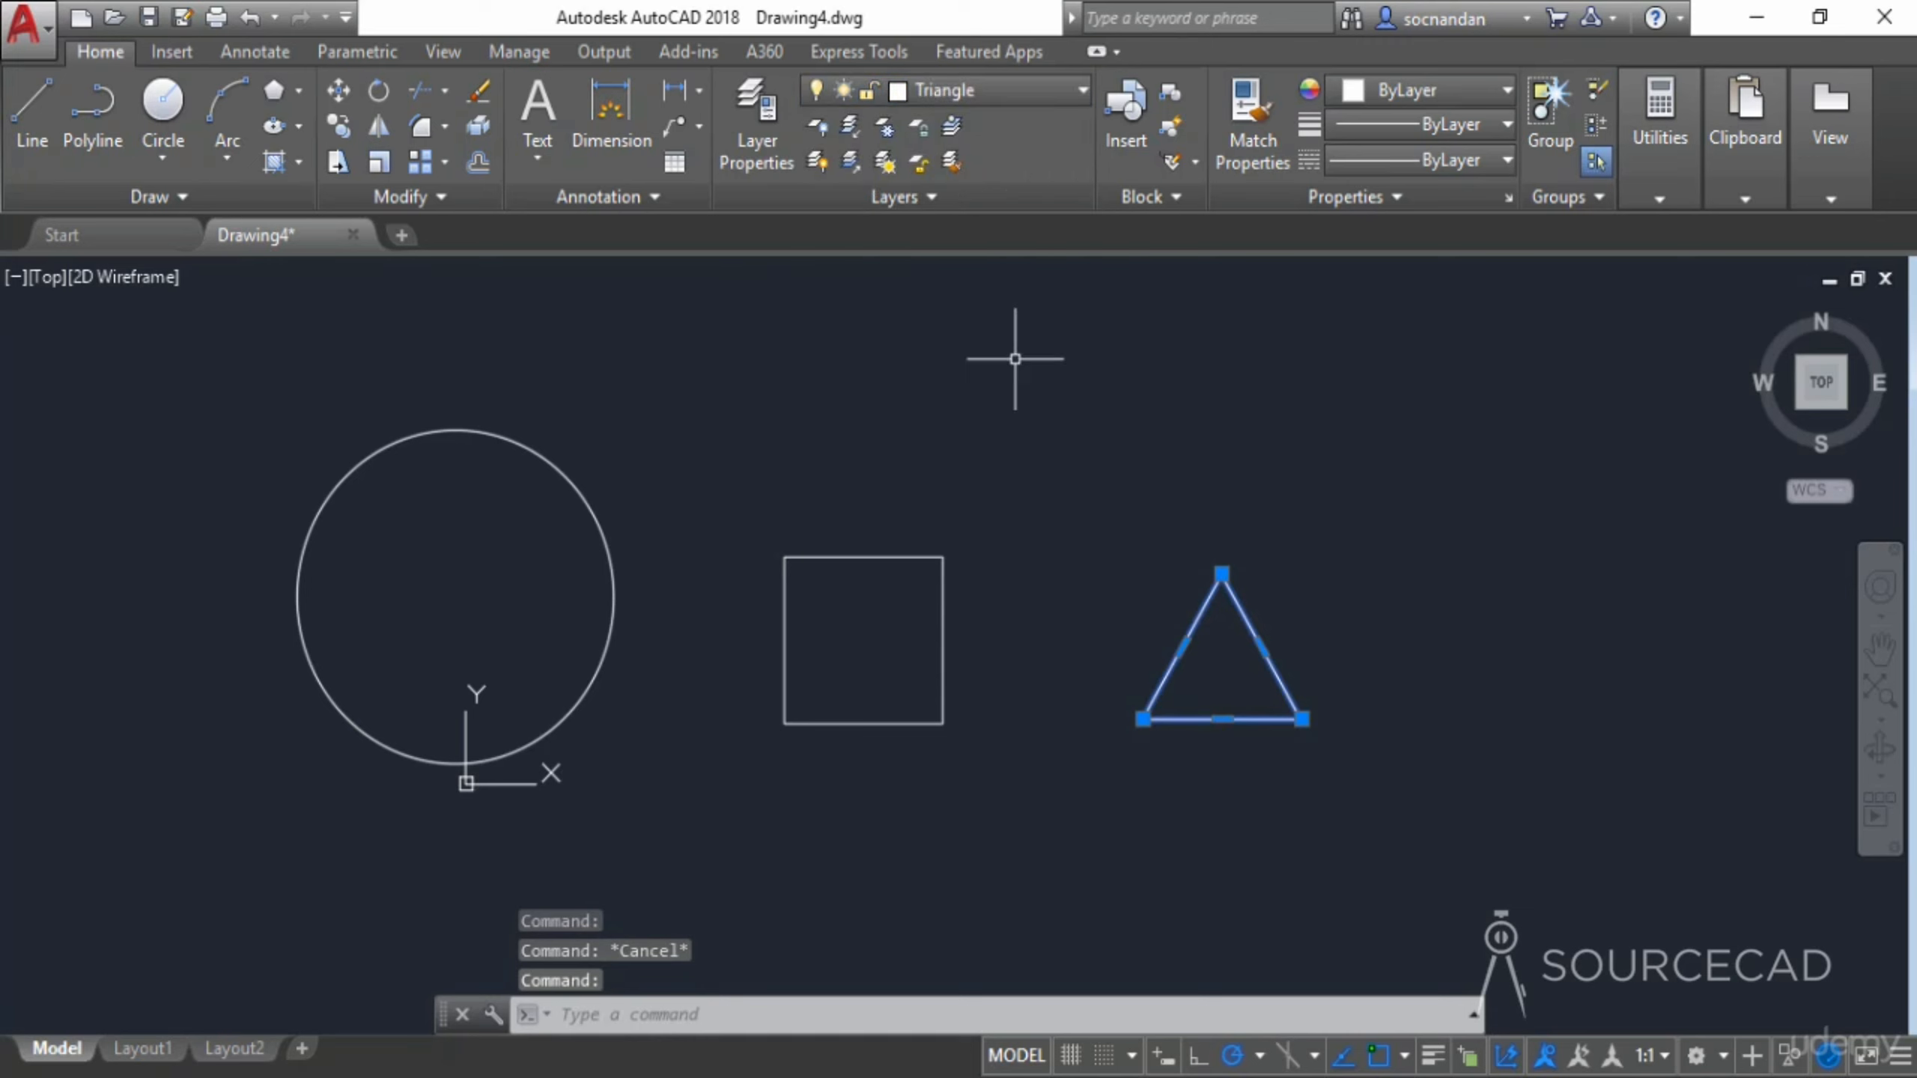
key("Escape")
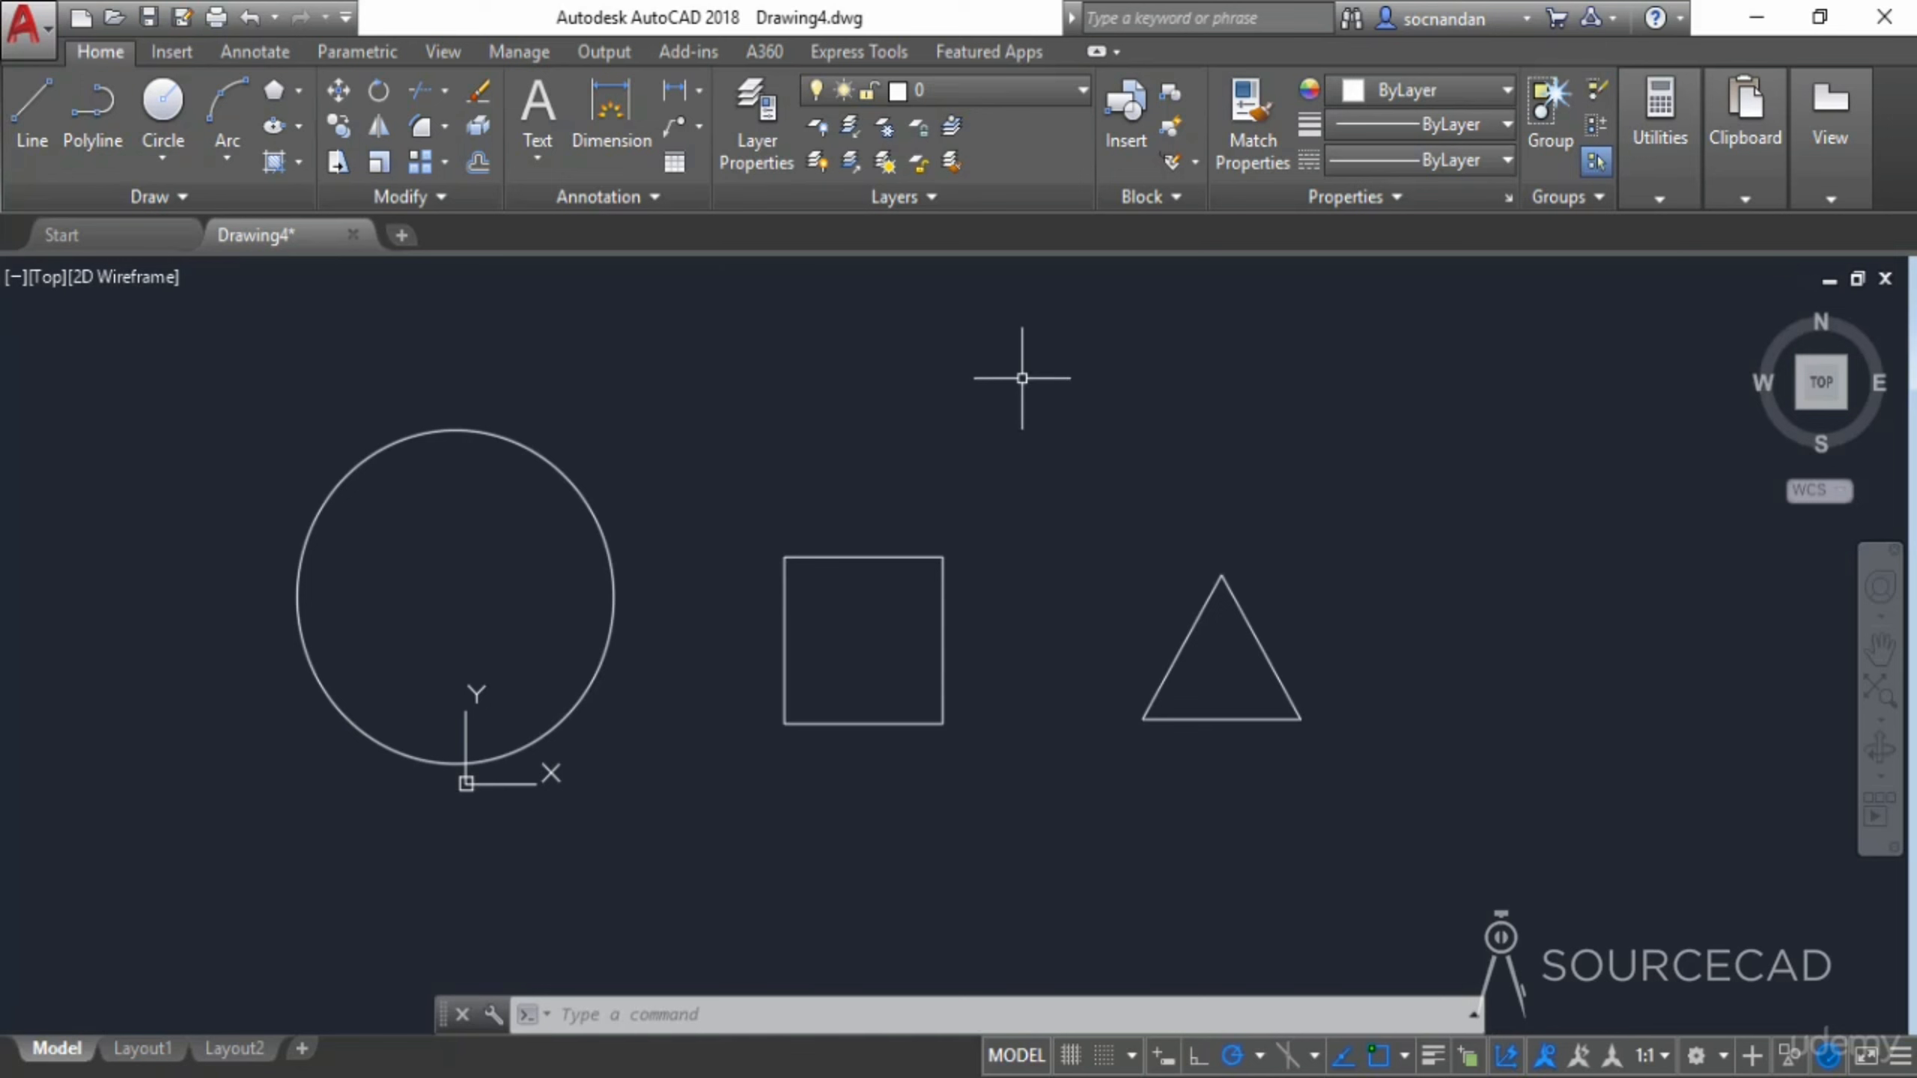
Set the Circle layer's color to red in the Layer Properties Manager
left_click(750, 148)
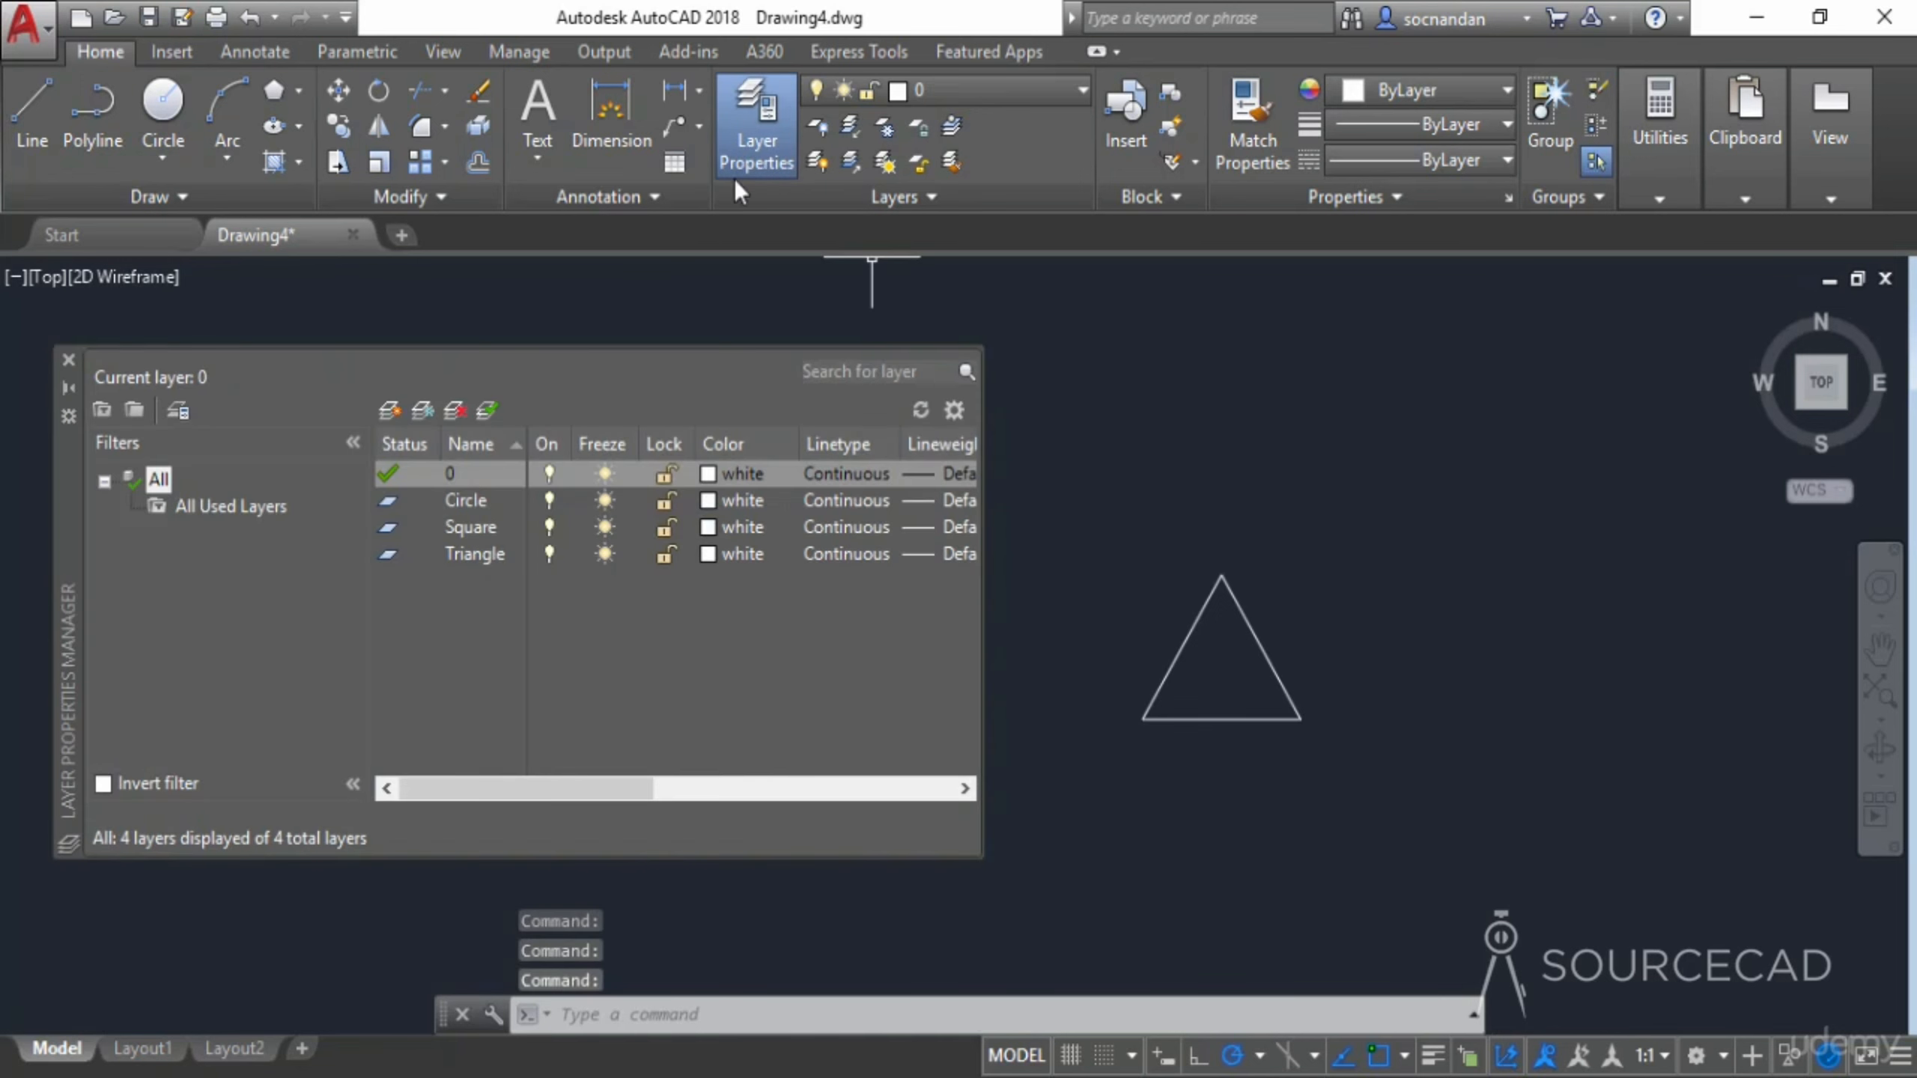
left_click(462, 503)
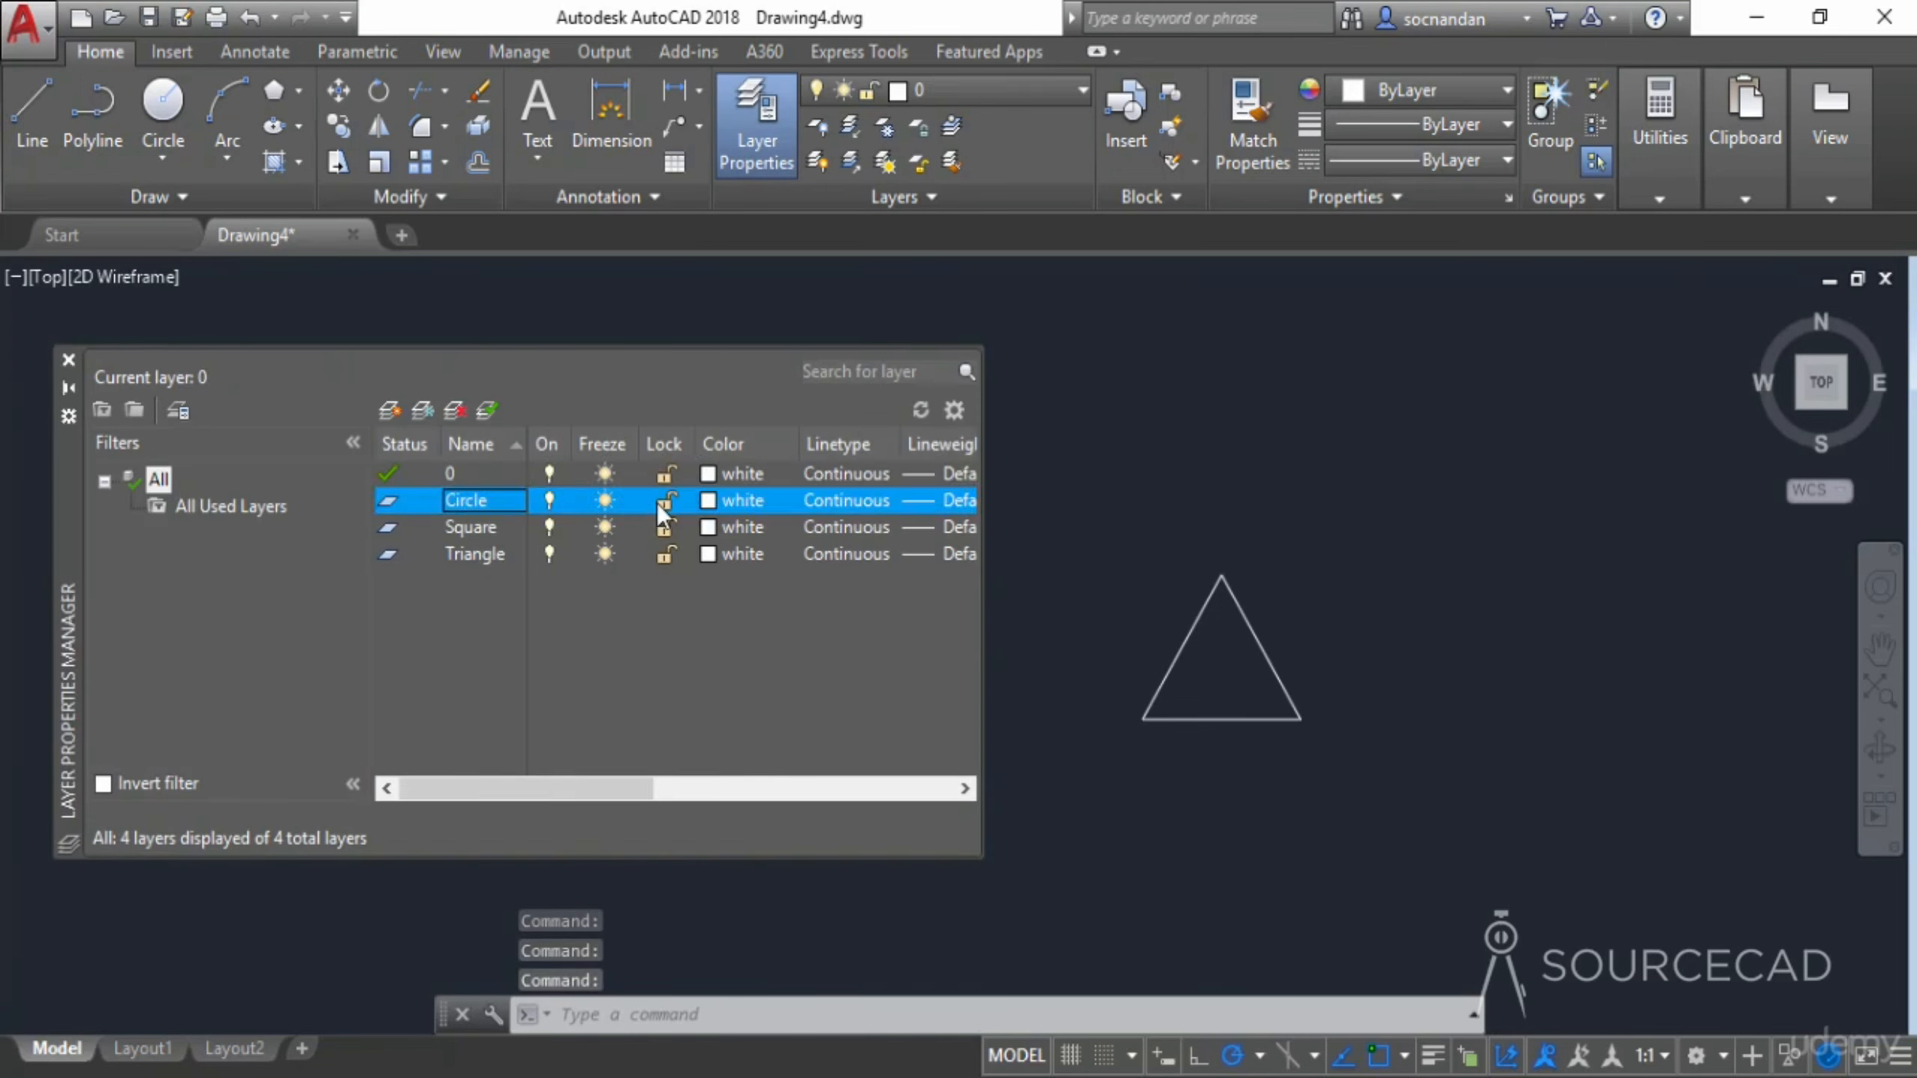
left_click(708, 504)
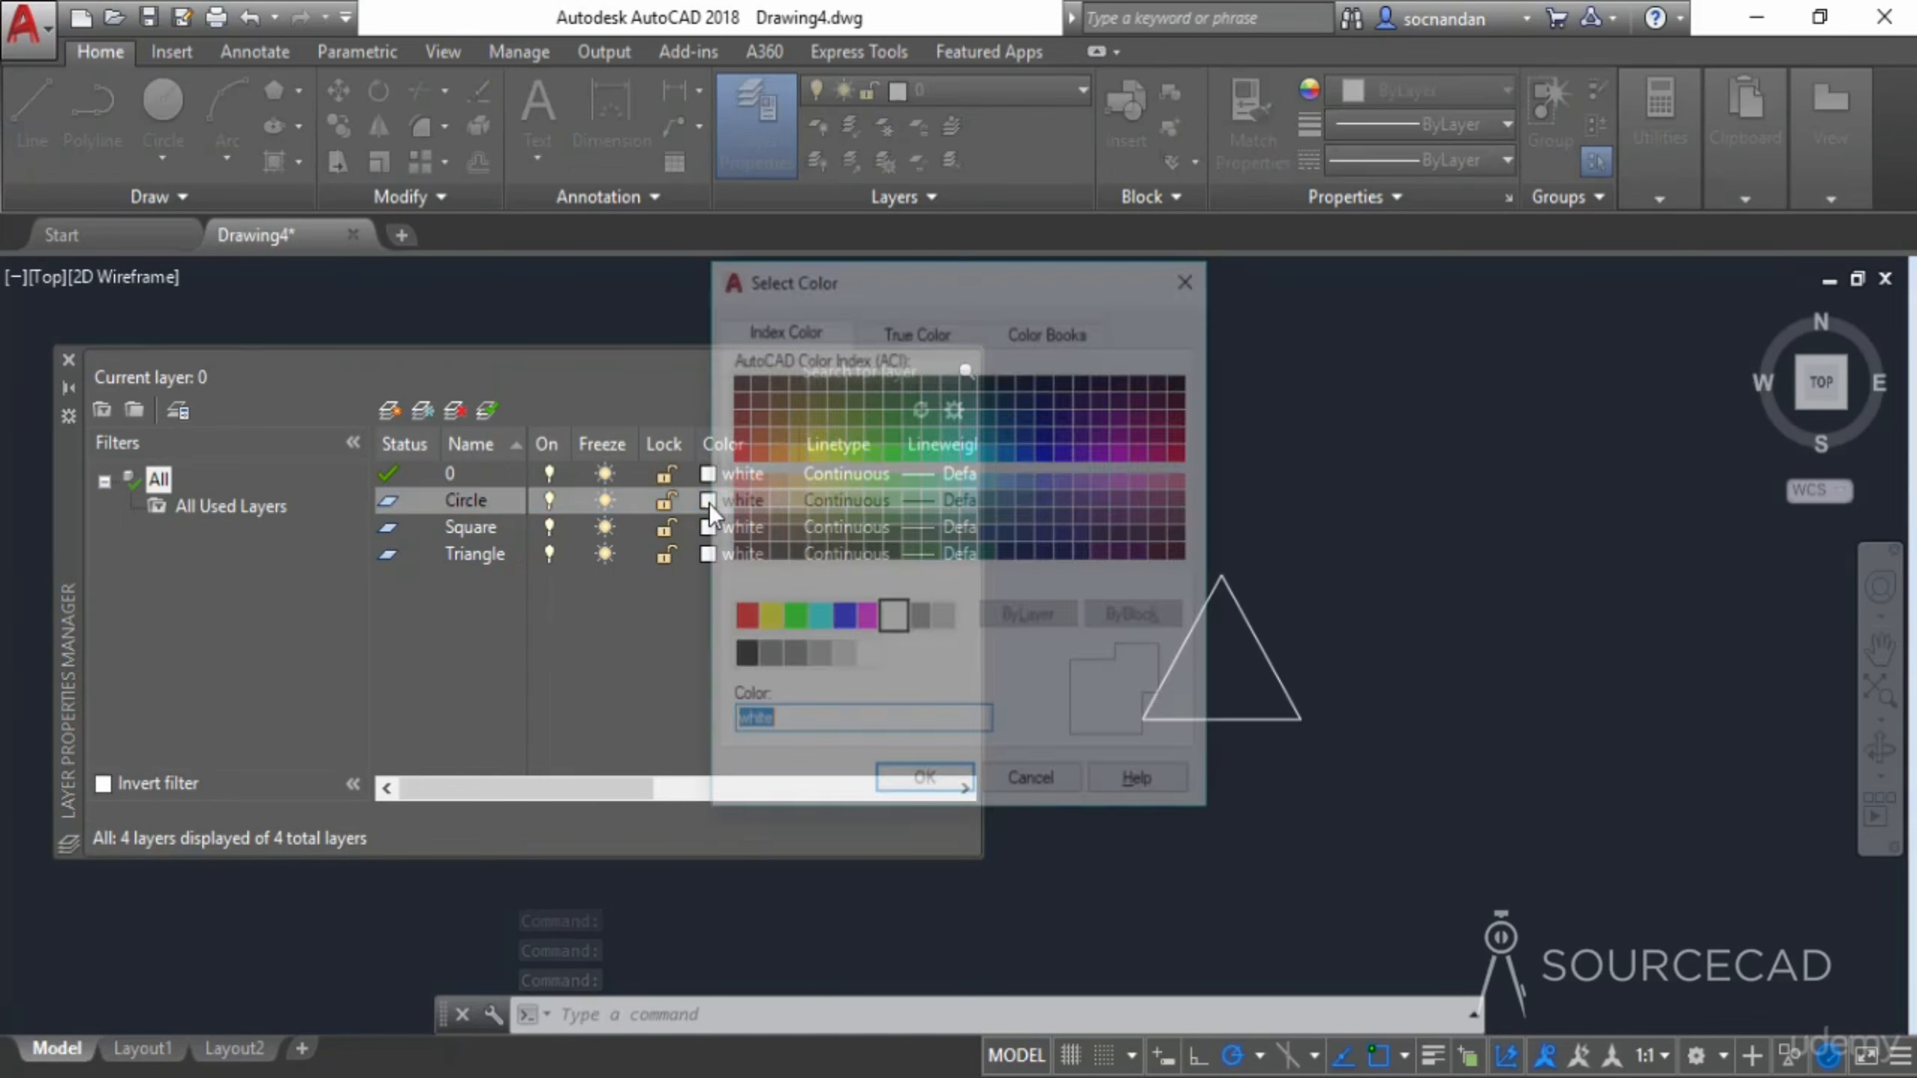
left_click(744, 618)
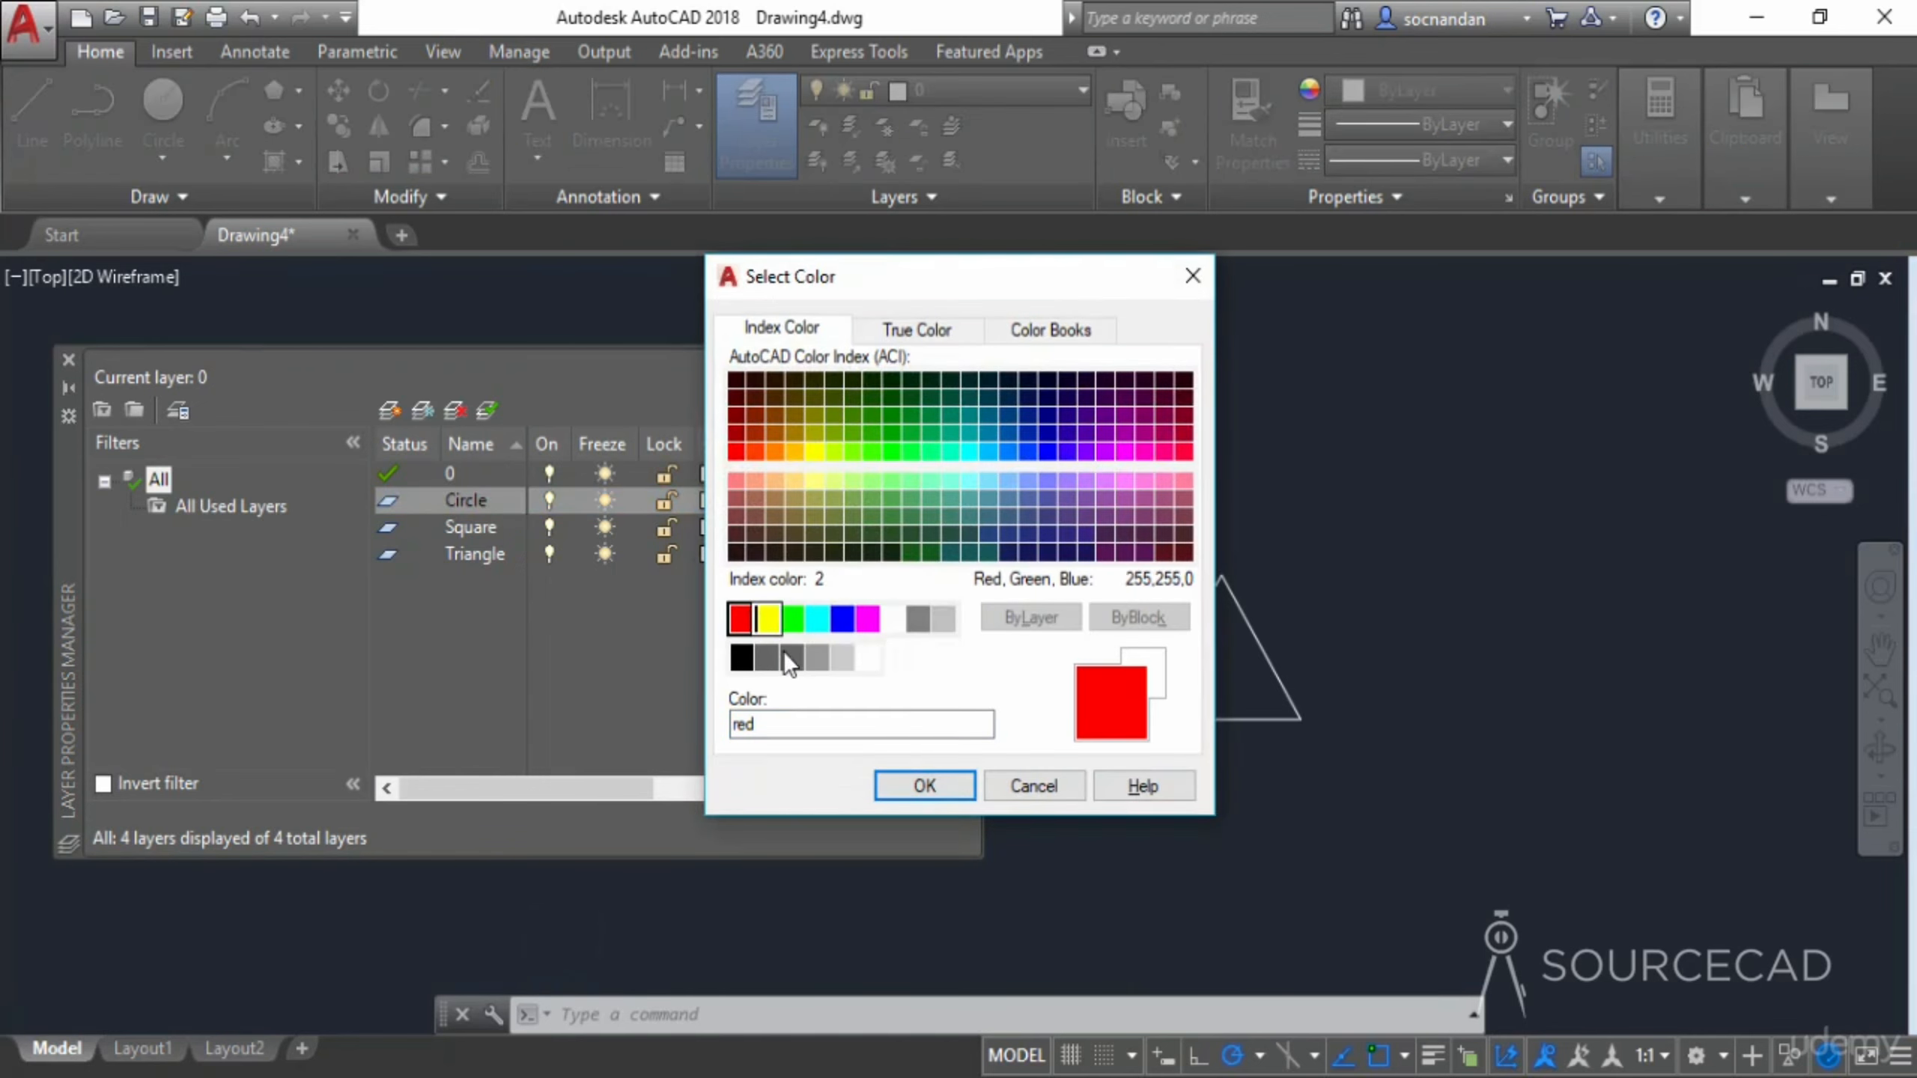
left_click(925, 786)
Load the ACAD_ISO02W100 ISO dash linetype, assign it to the Circle layer, and check the circle in the drawing
left_click_drag(540, 791, 611, 788)
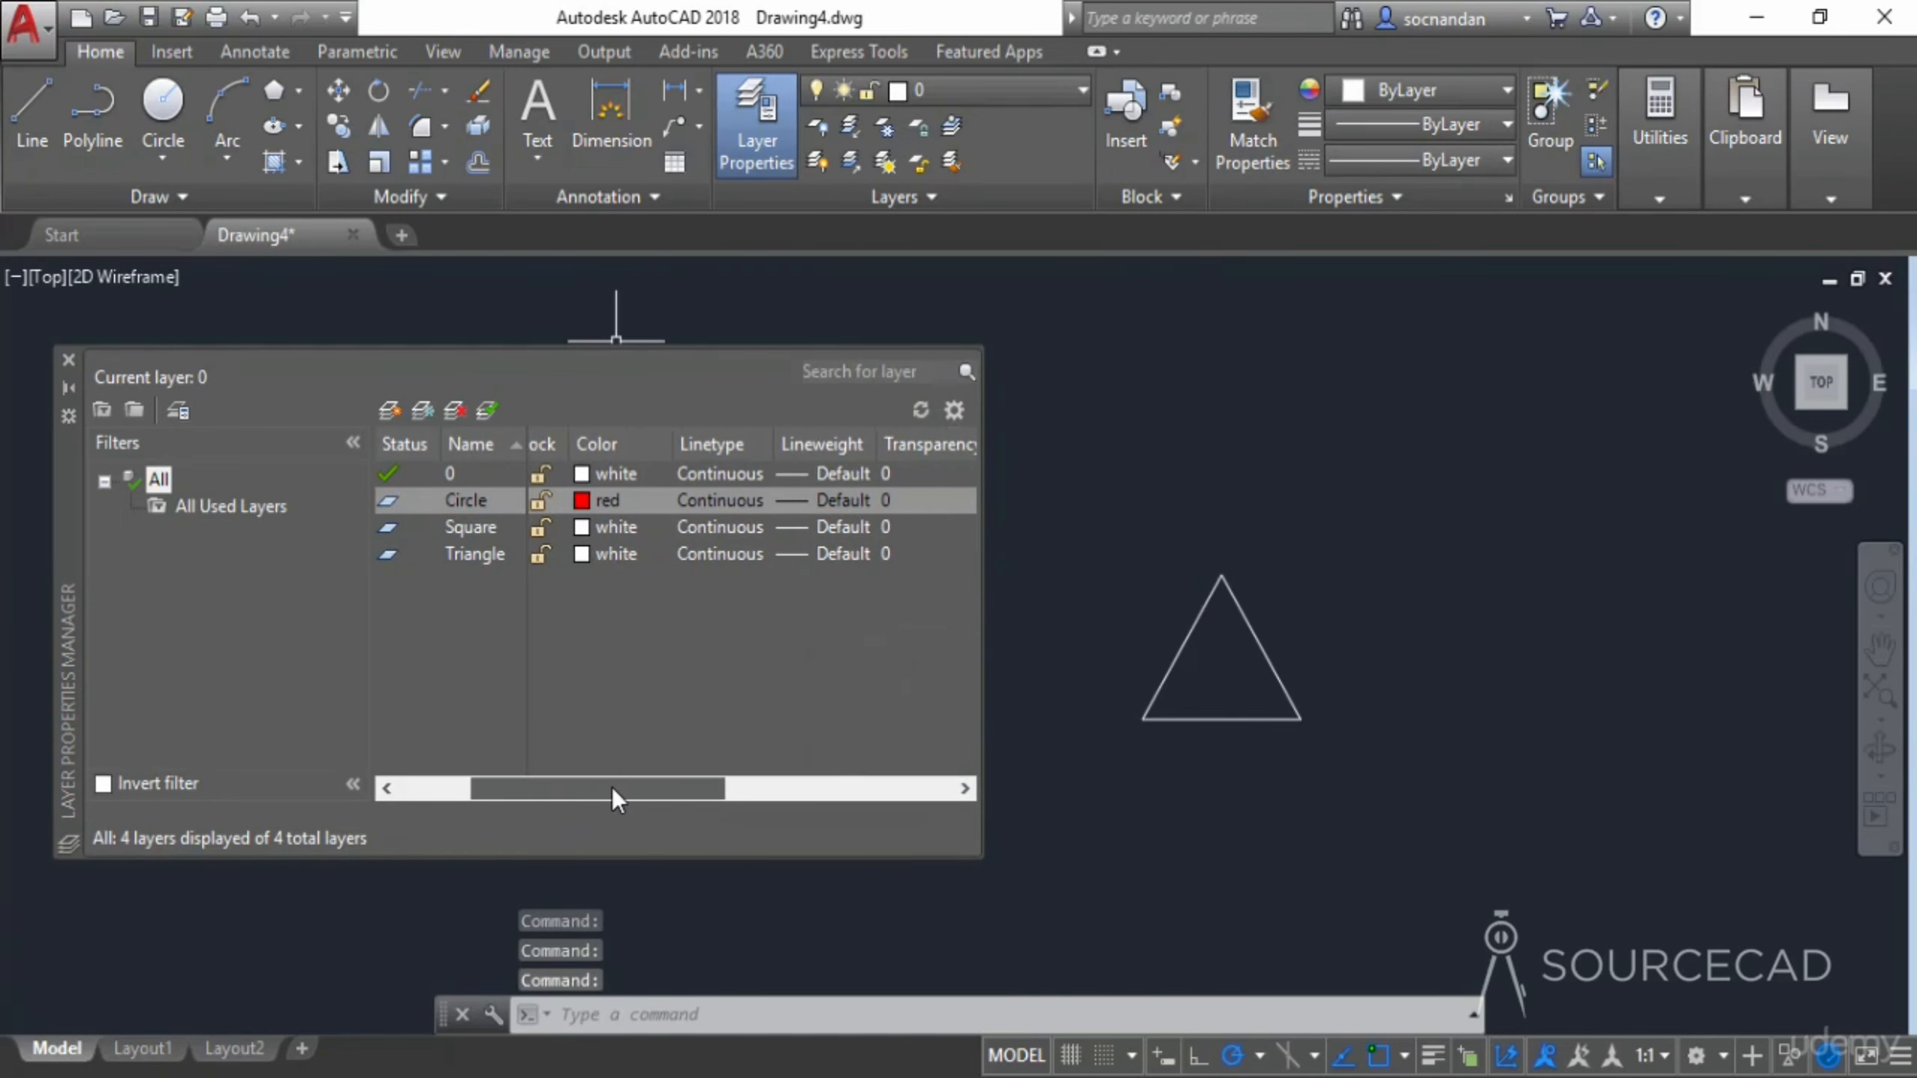
left_click(706, 503)
left_click(704, 501)
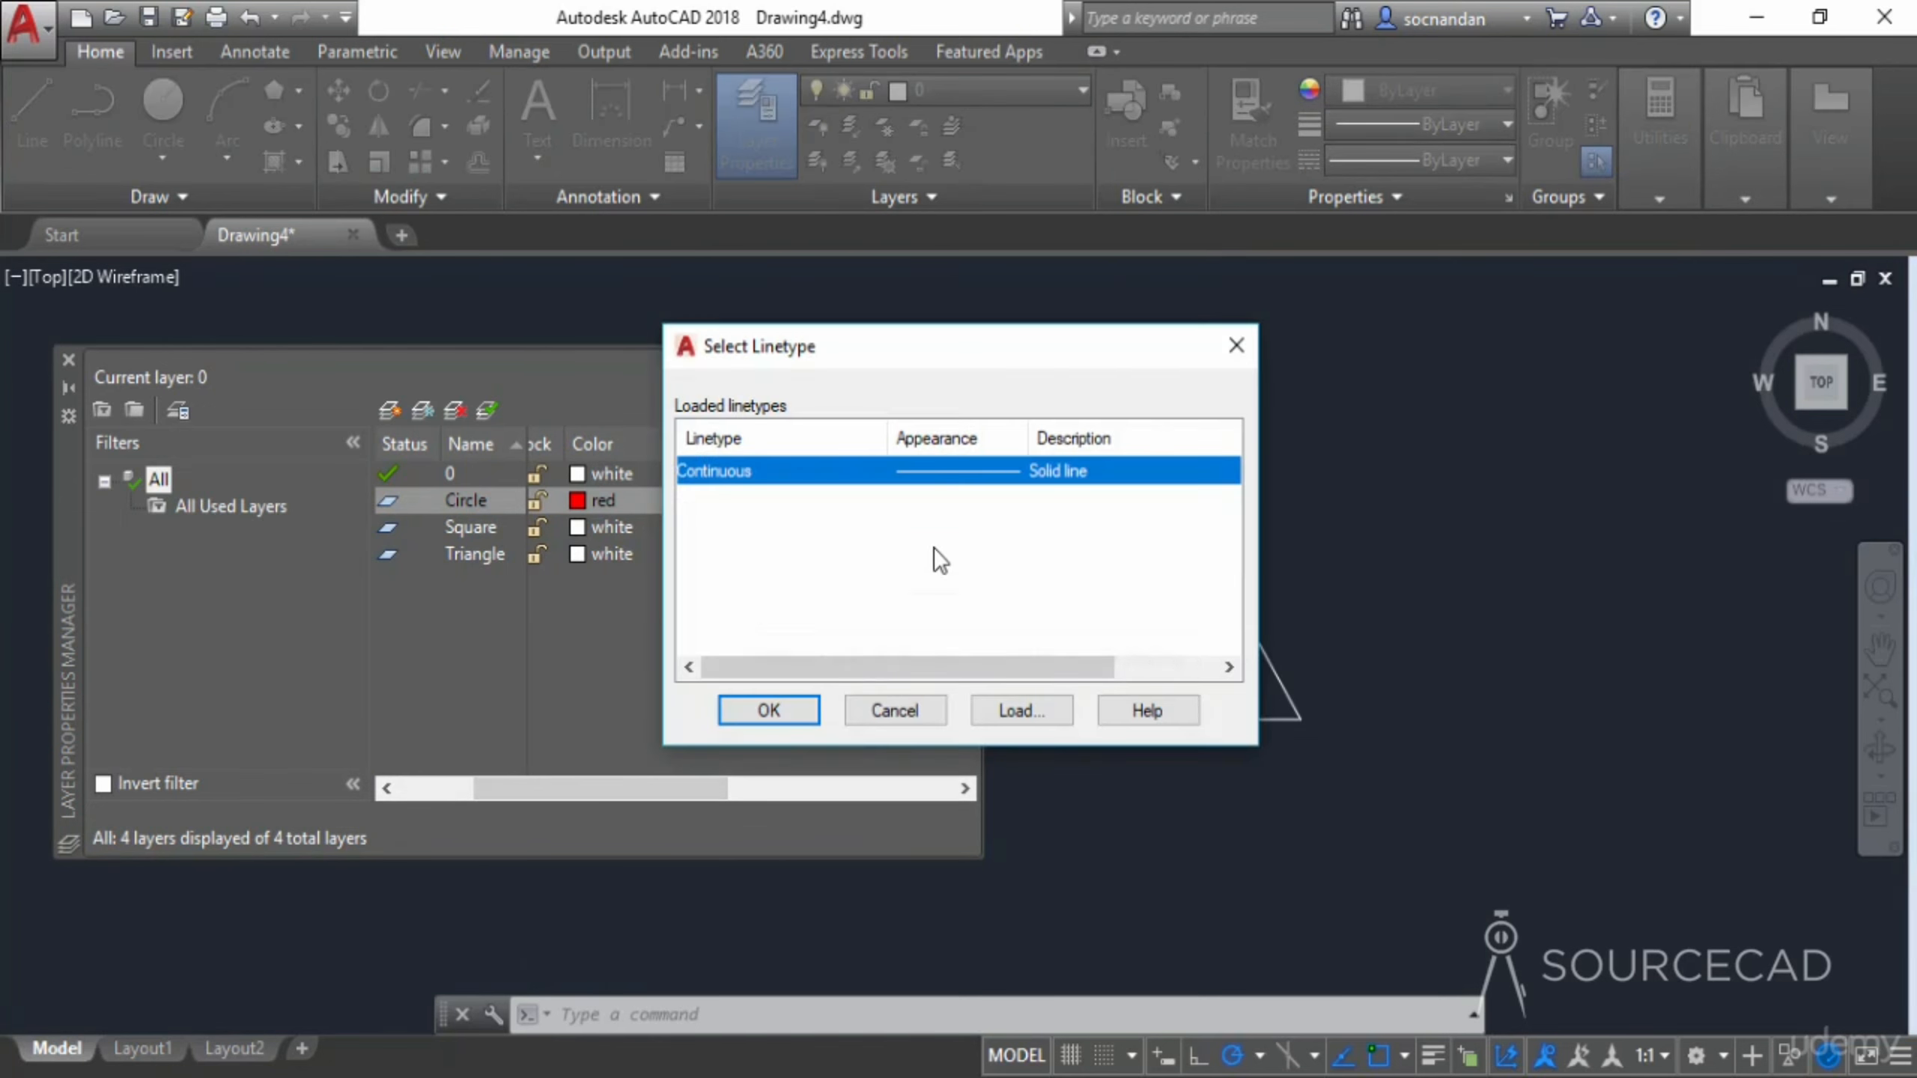
left_click(1035, 718)
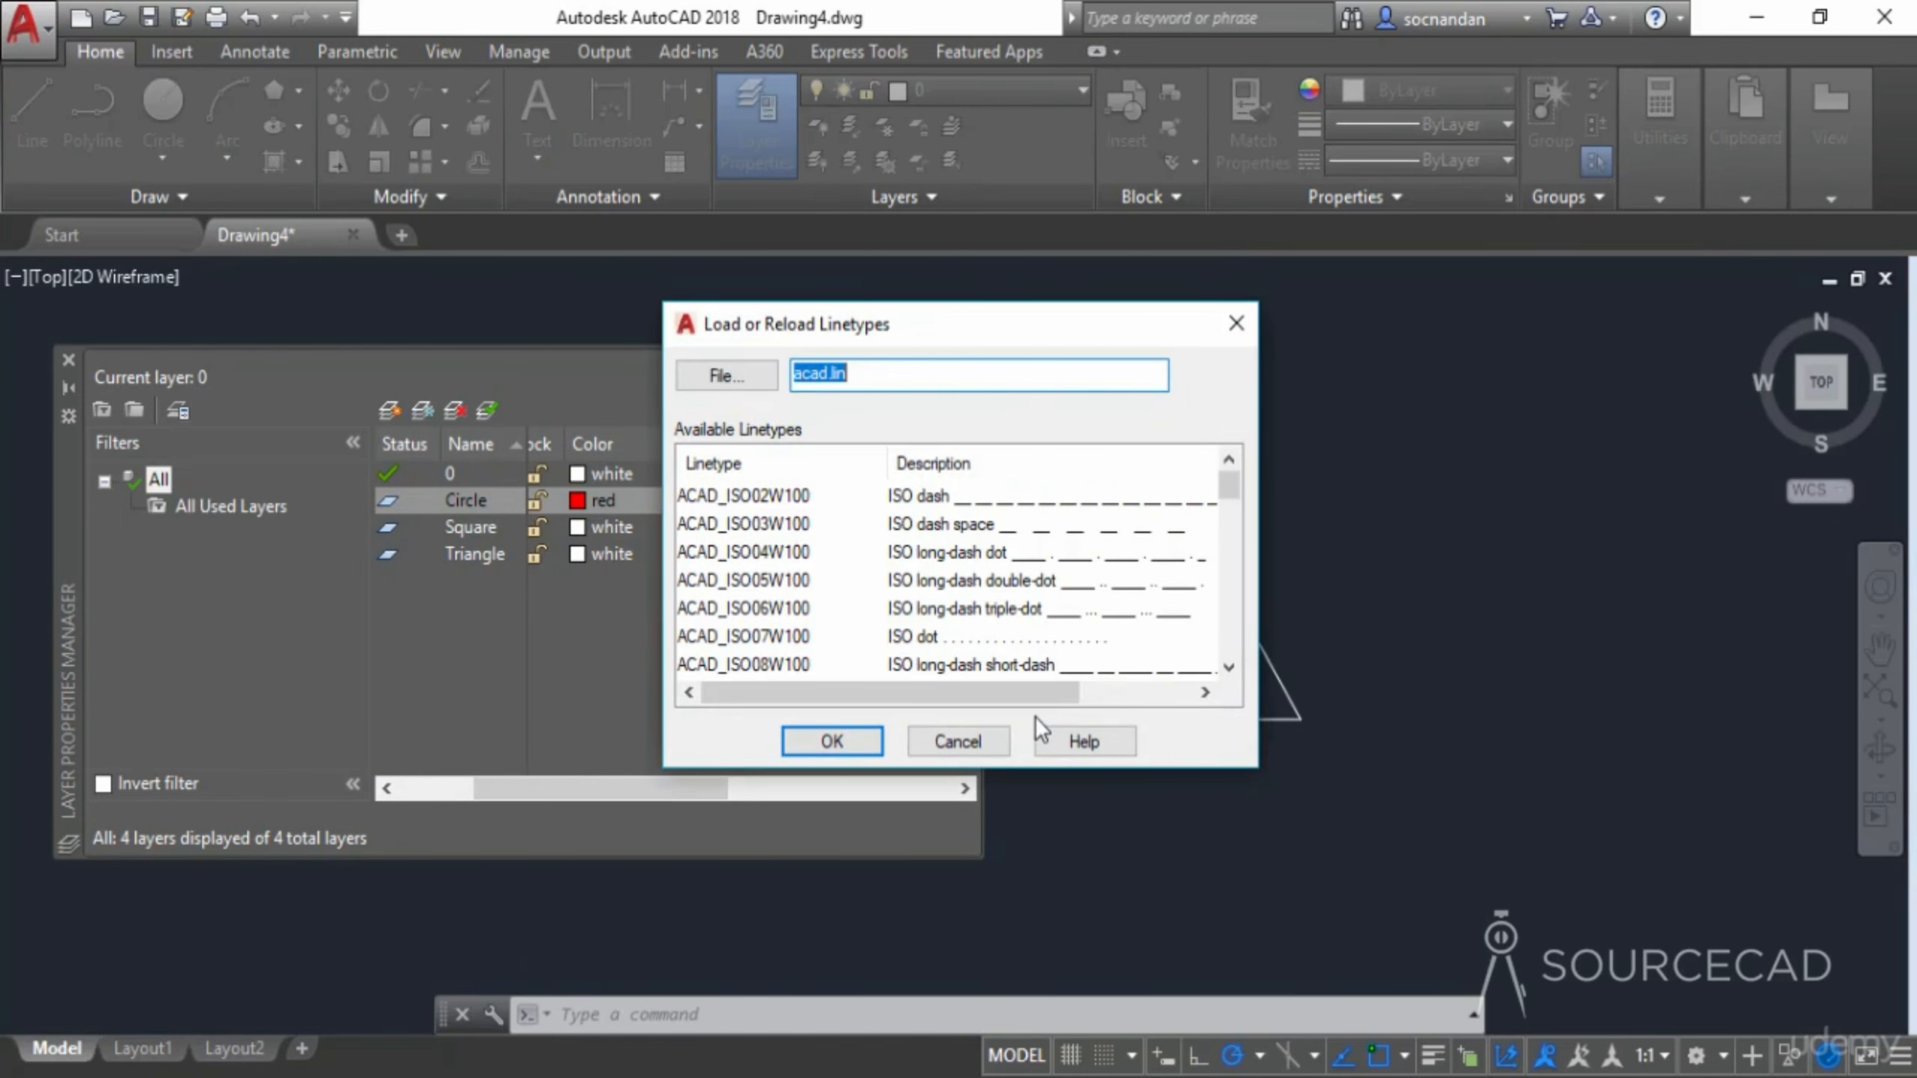
left_click(929, 499)
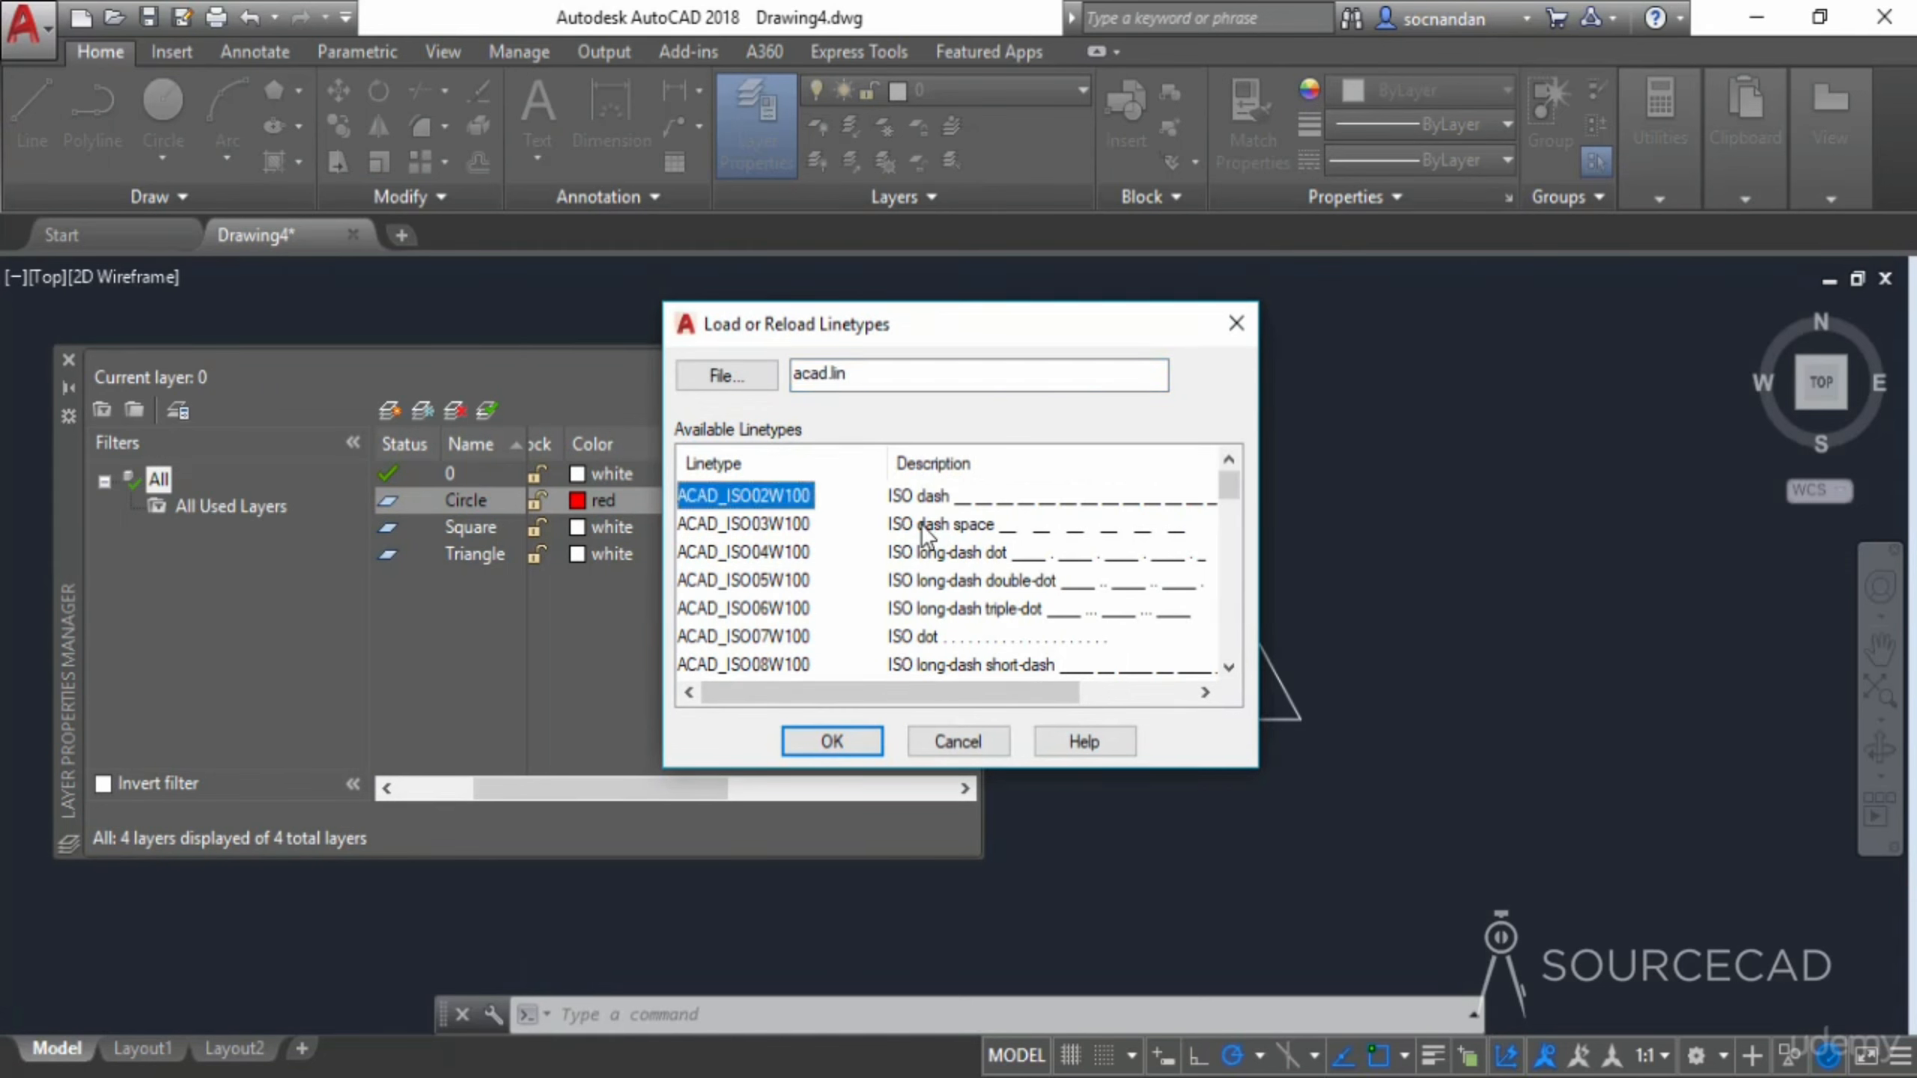
left_click(851, 737)
left_click(987, 471)
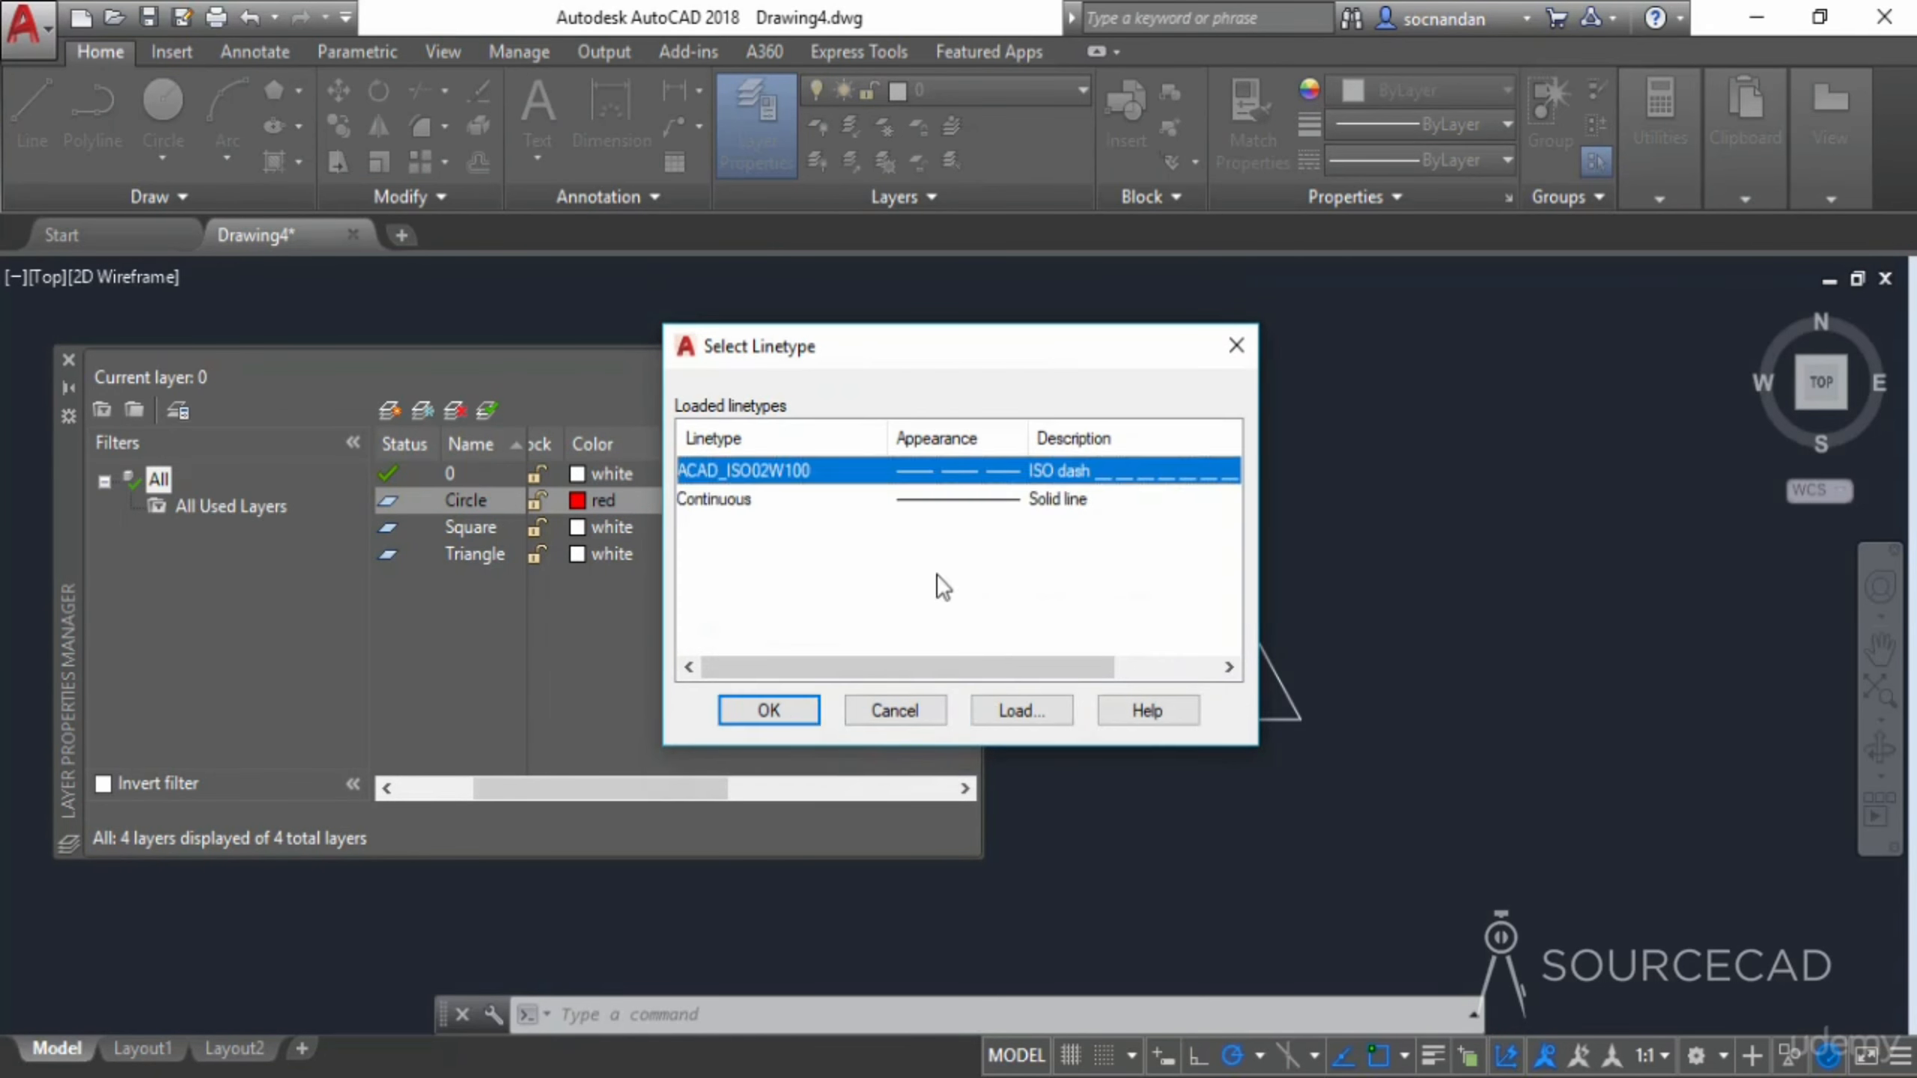
left_click(797, 710)
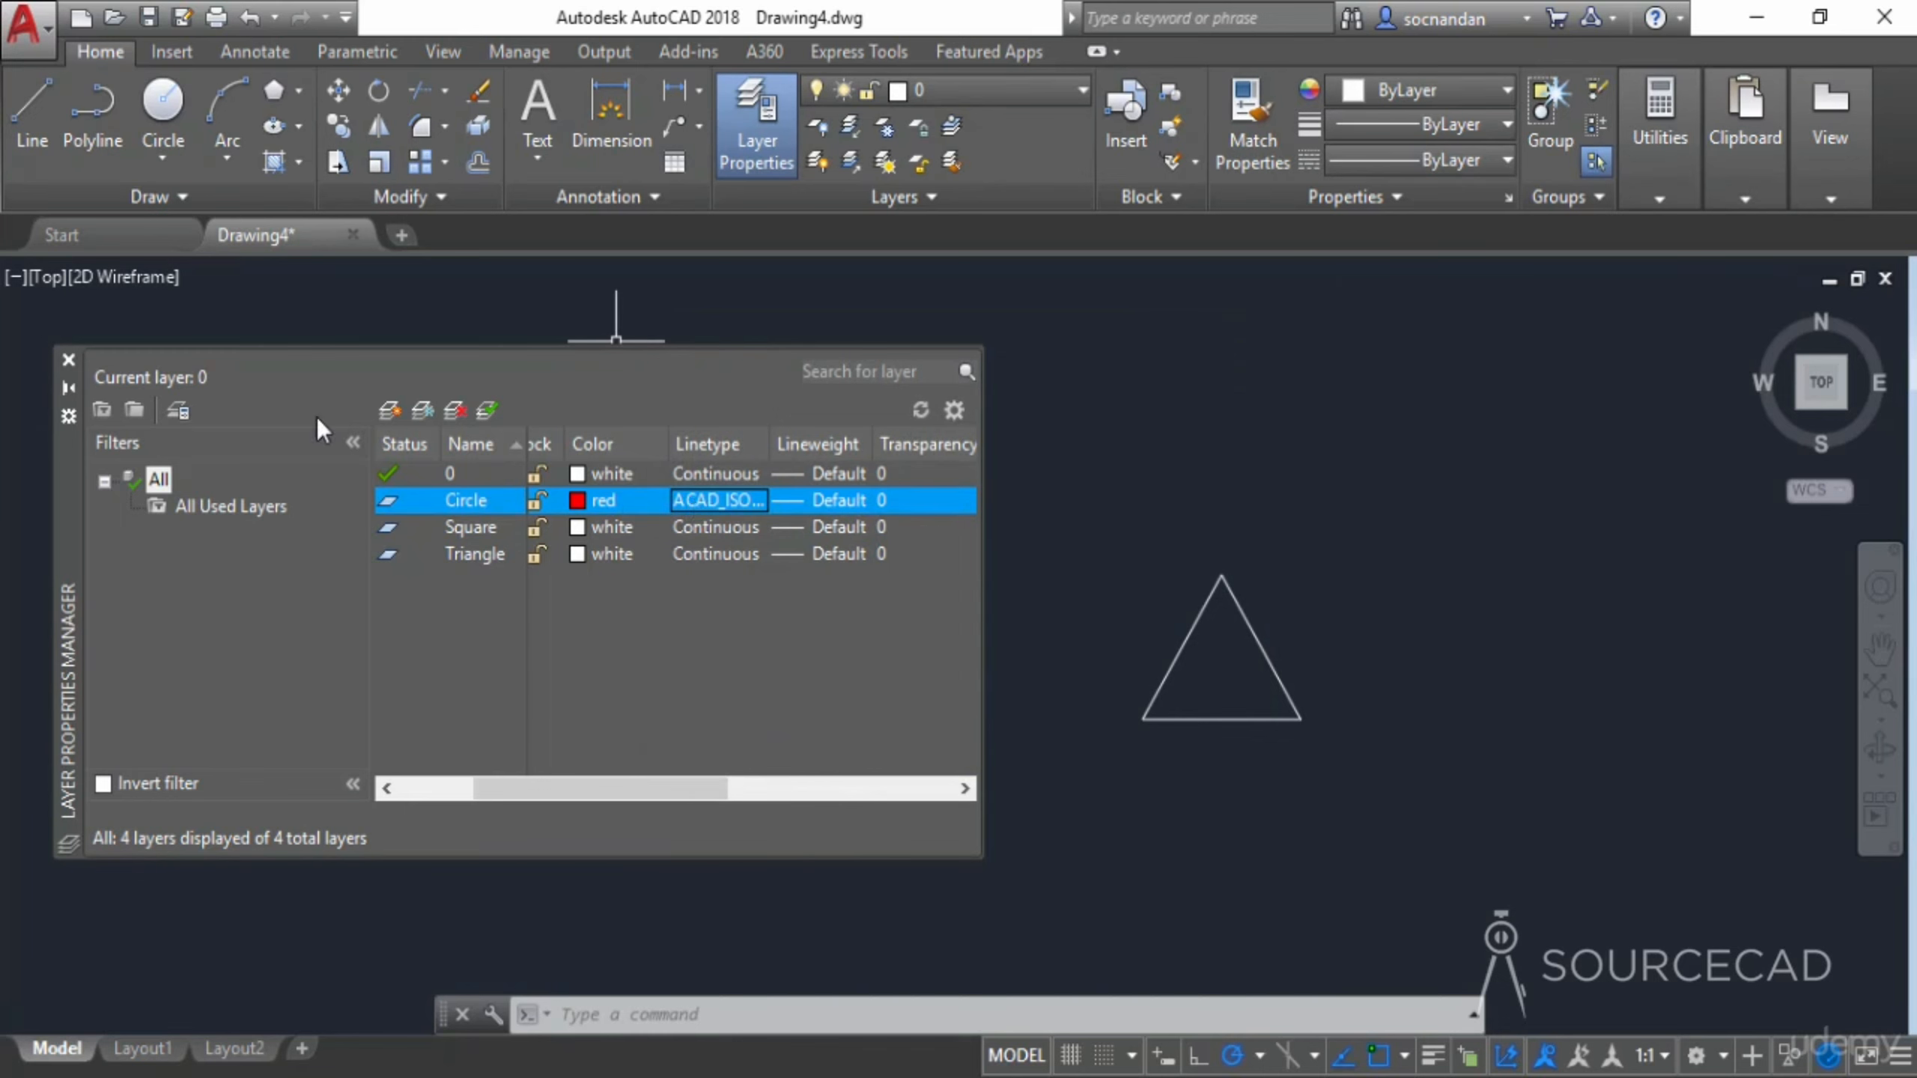
left_click(70, 389)
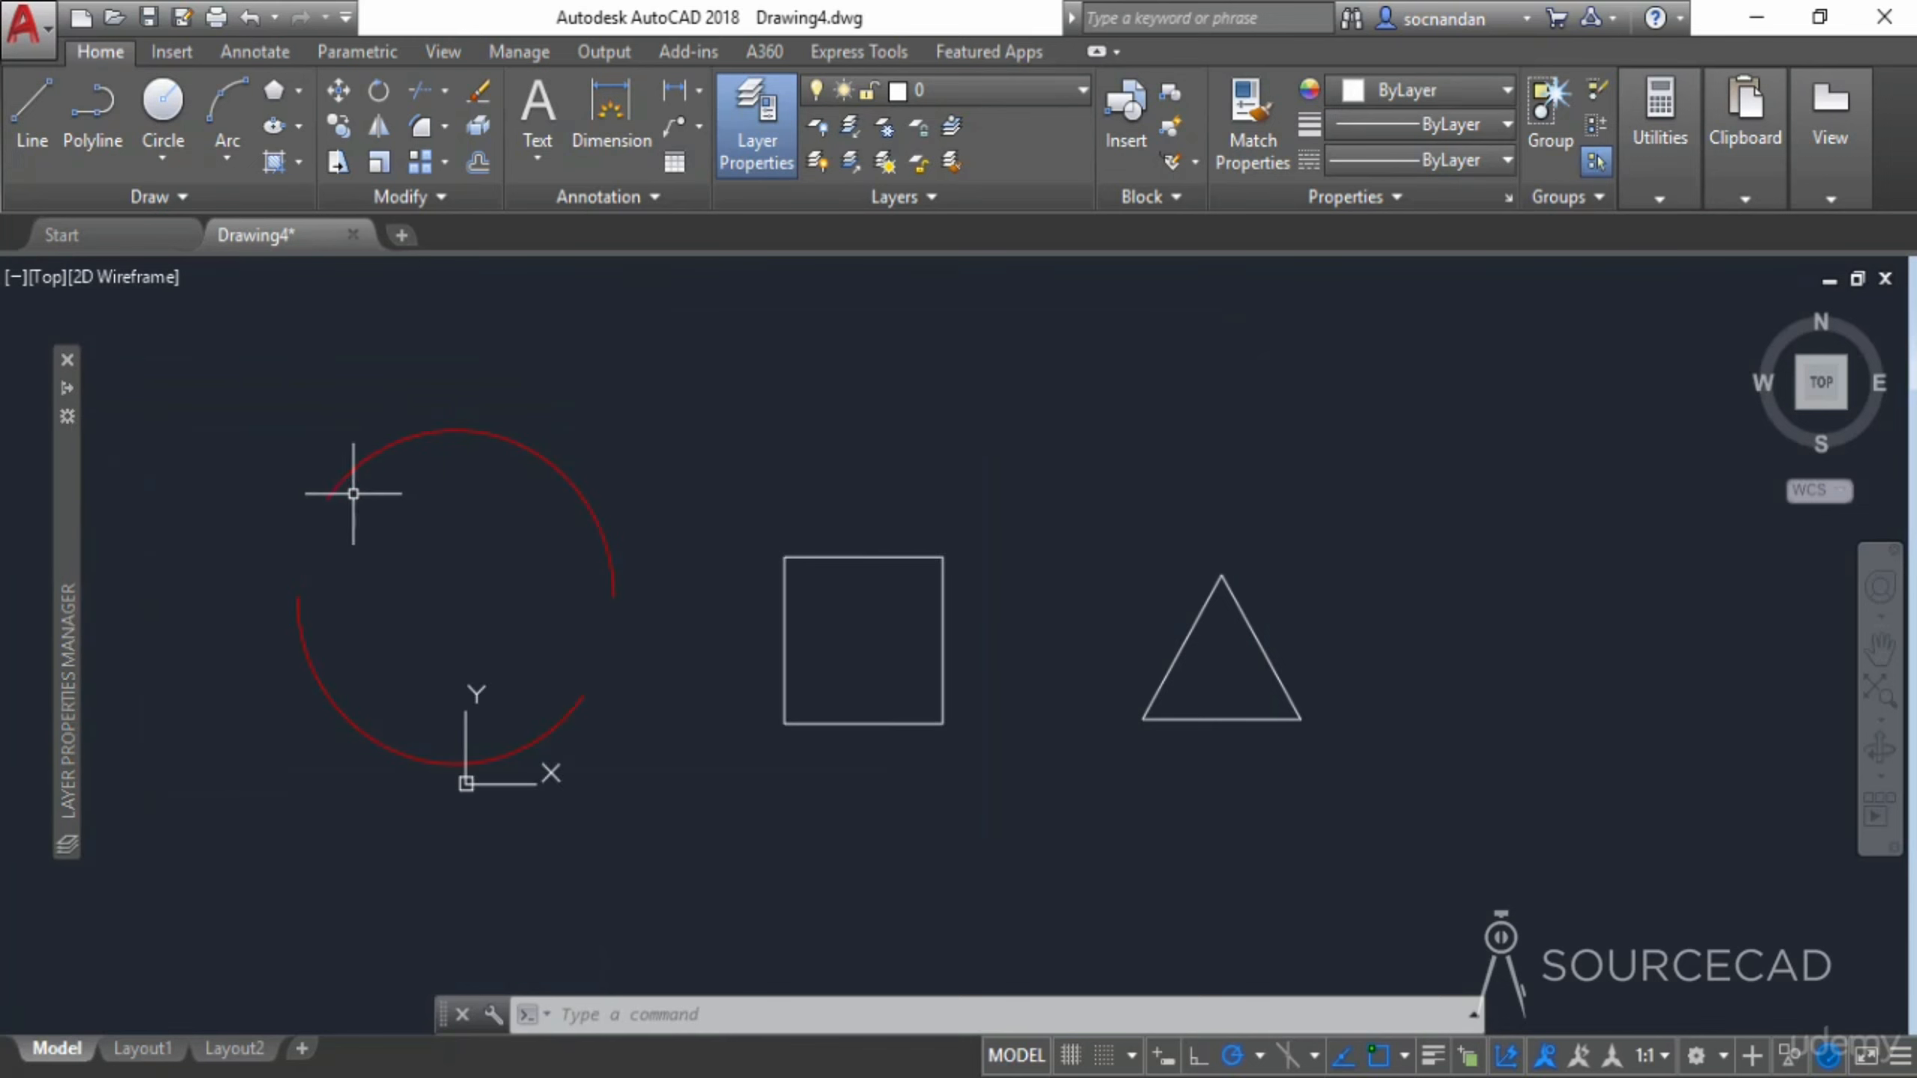
left_click(62, 389)
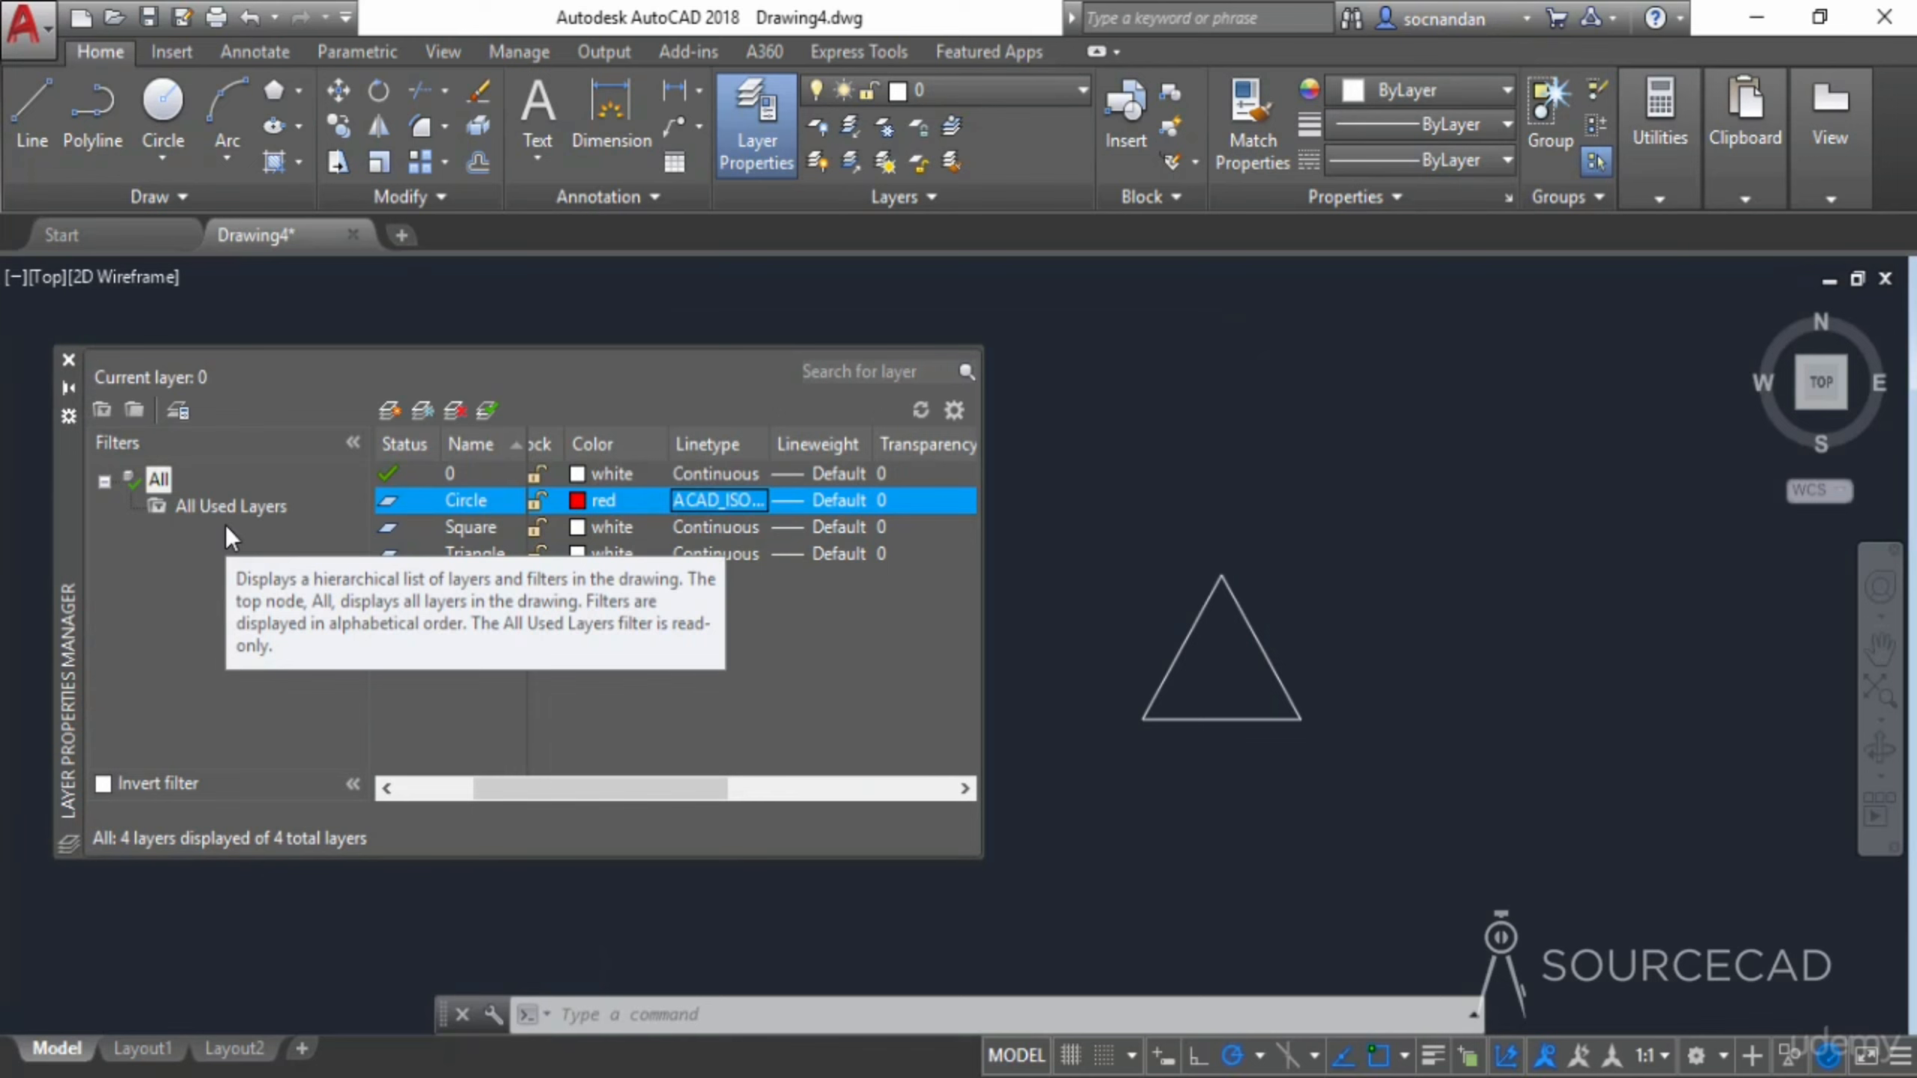
Set the Square layer's lineweight to 0.50 mm
left_click(476, 528)
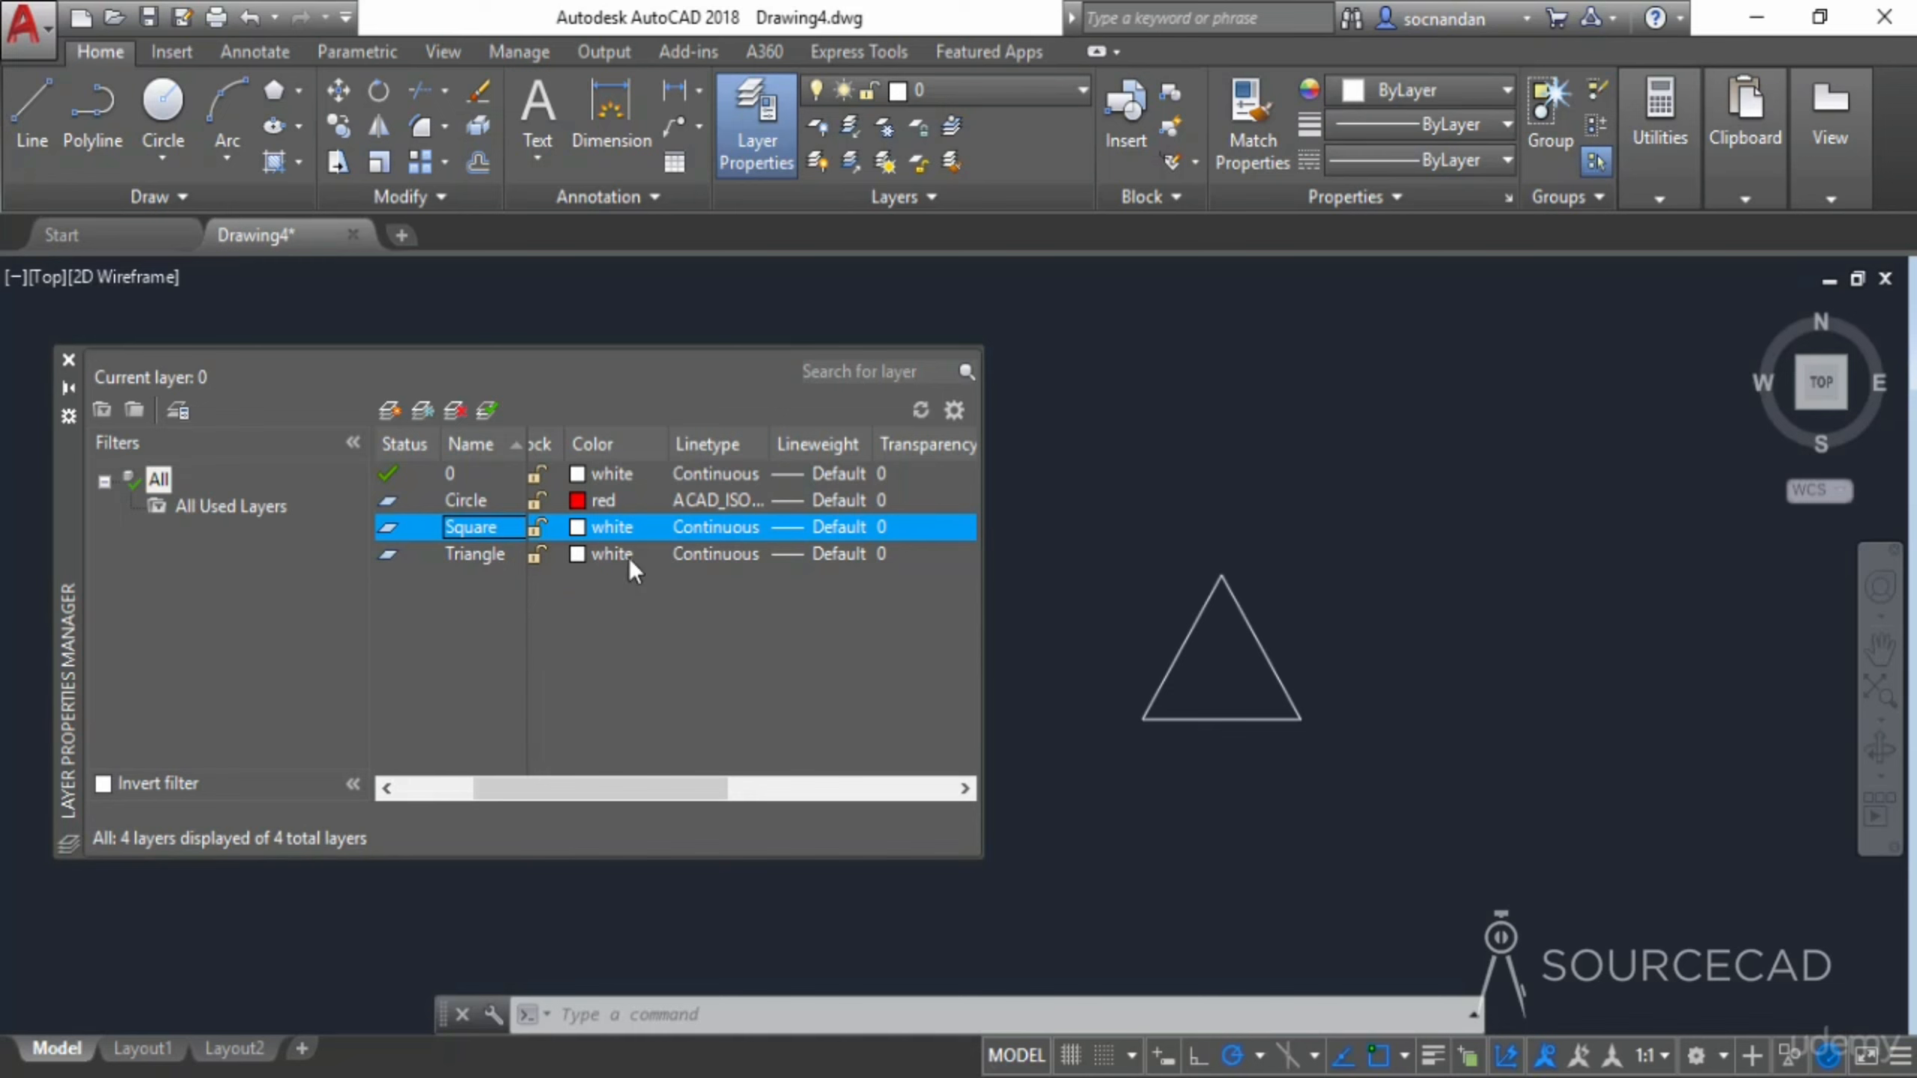
left_click(824, 524)
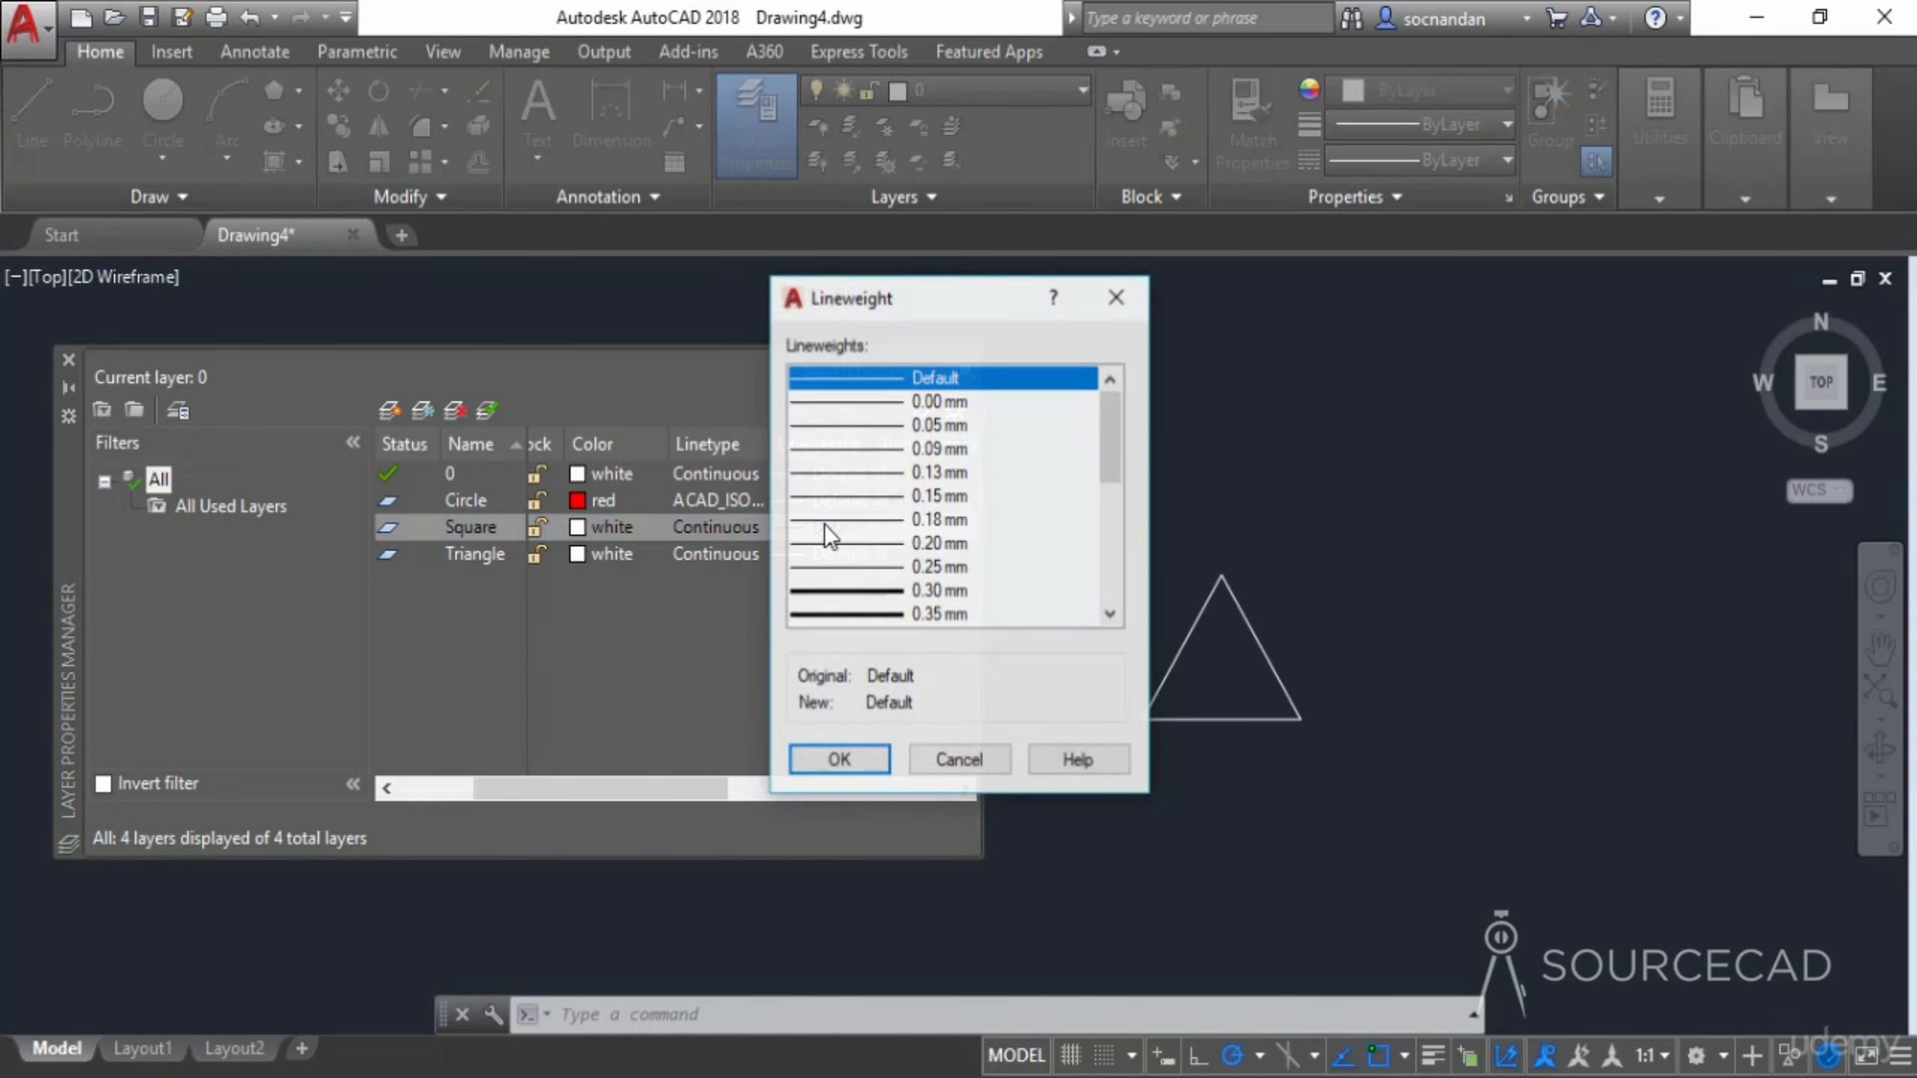
scroll(934, 513, "down", 2)
left_click(943, 520)
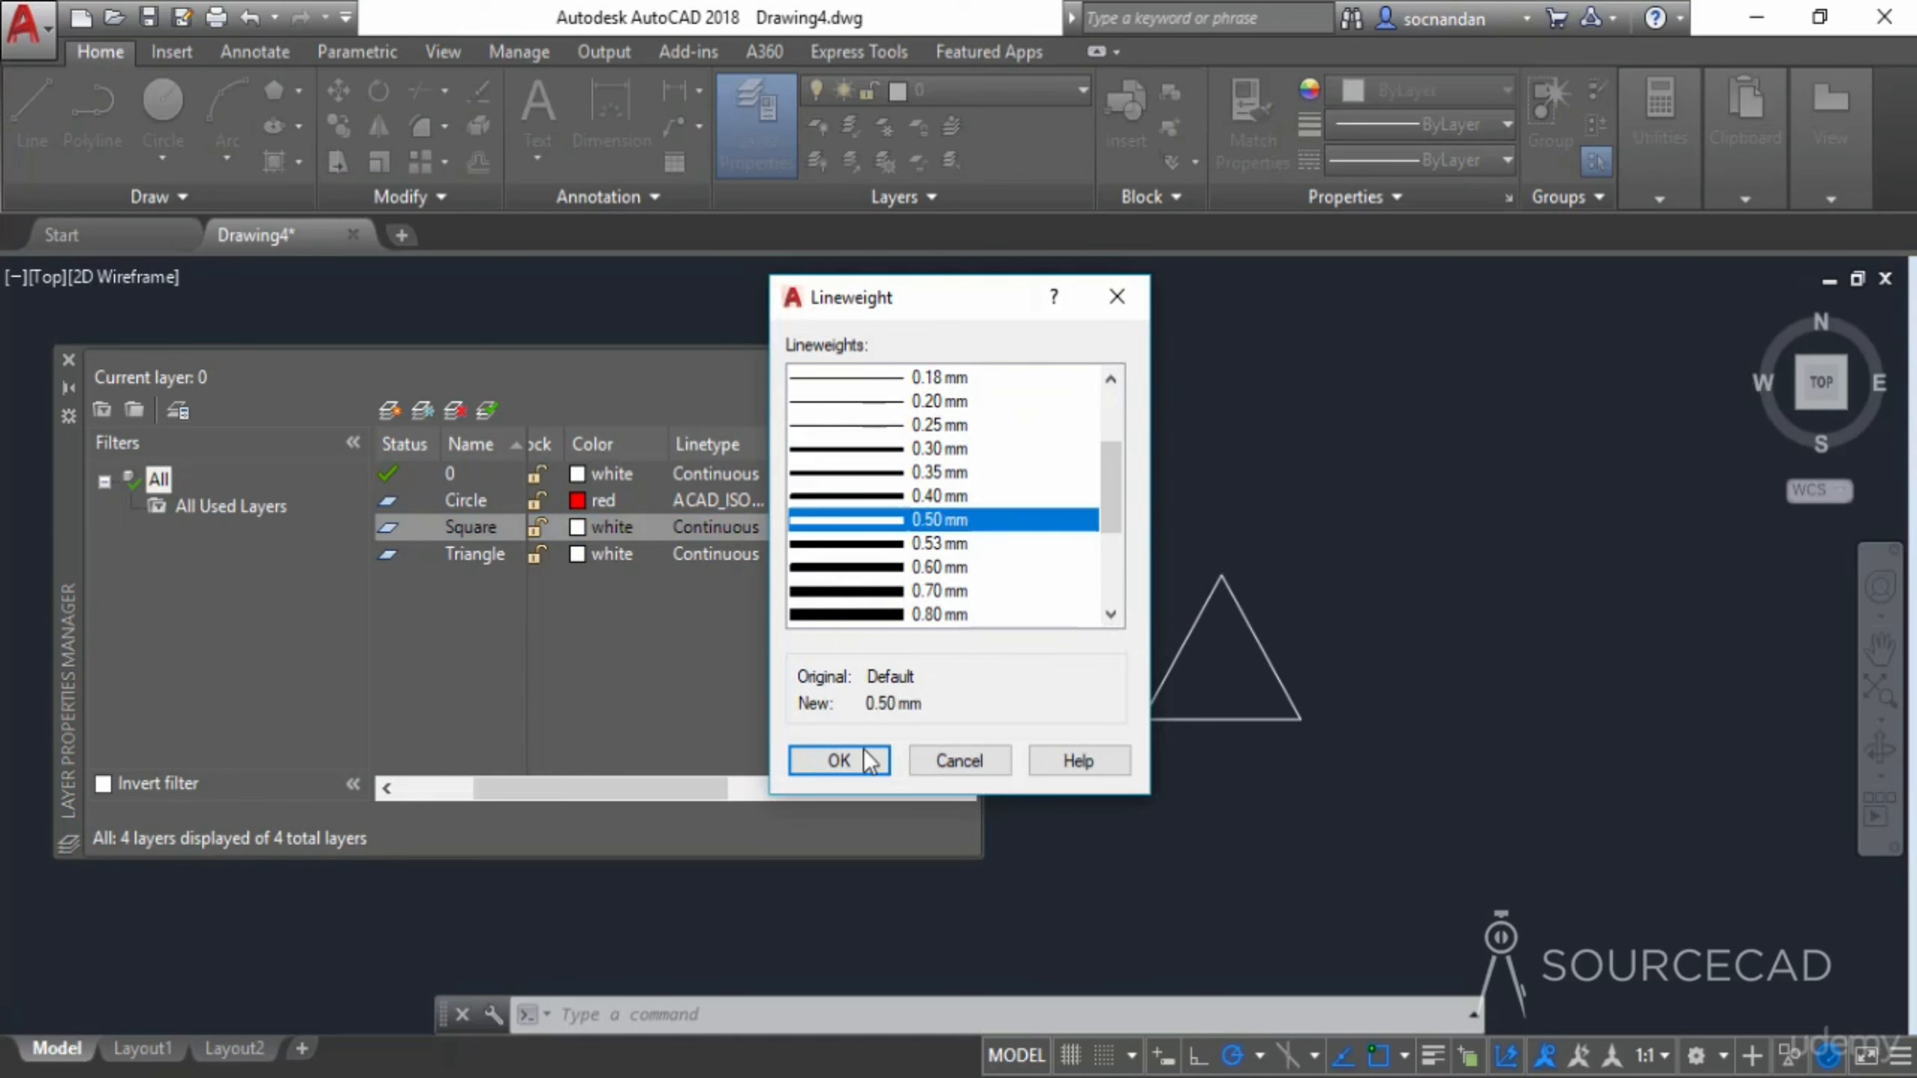
left_click(843, 755)
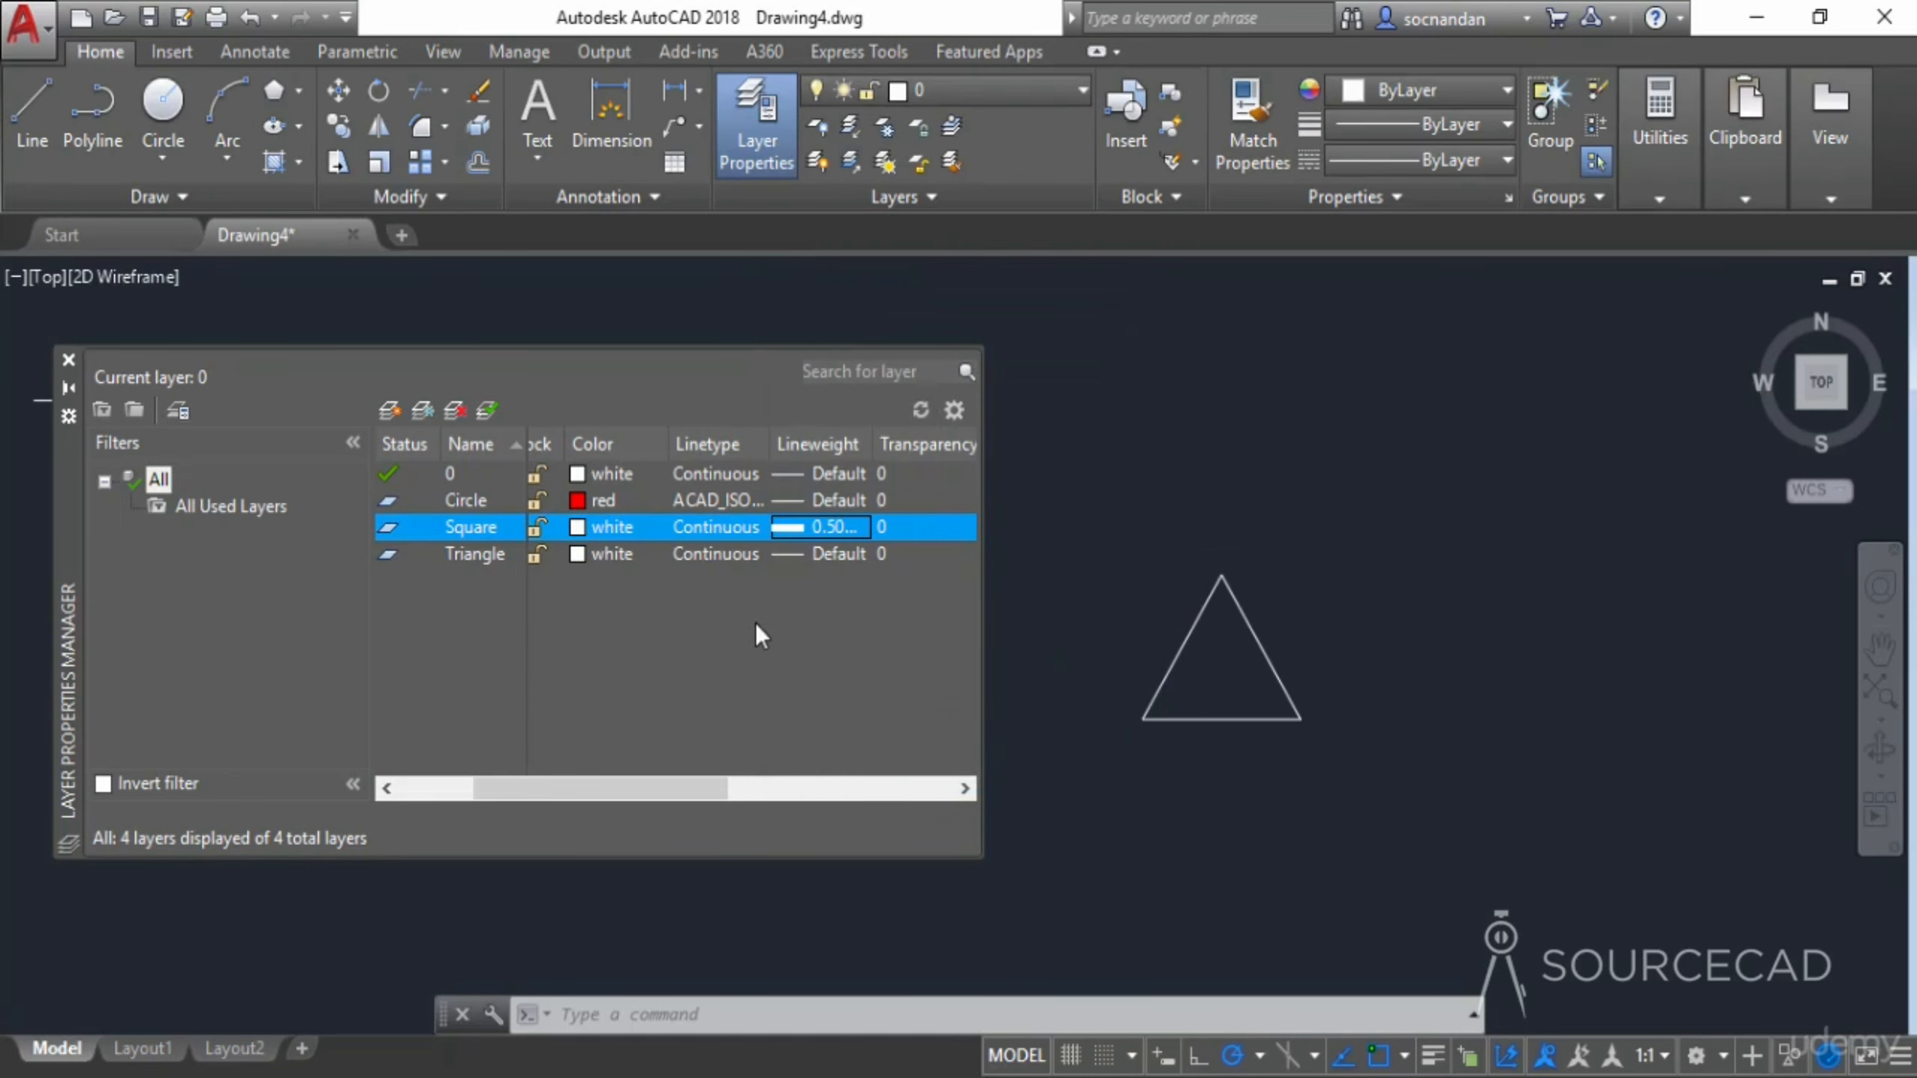
Set the Triangle layer's lineweight to 0.50 mm and close the layer manager
left_click(797, 558)
scroll(956, 563, "down", 1)
scroll(955, 563, "down", 2)
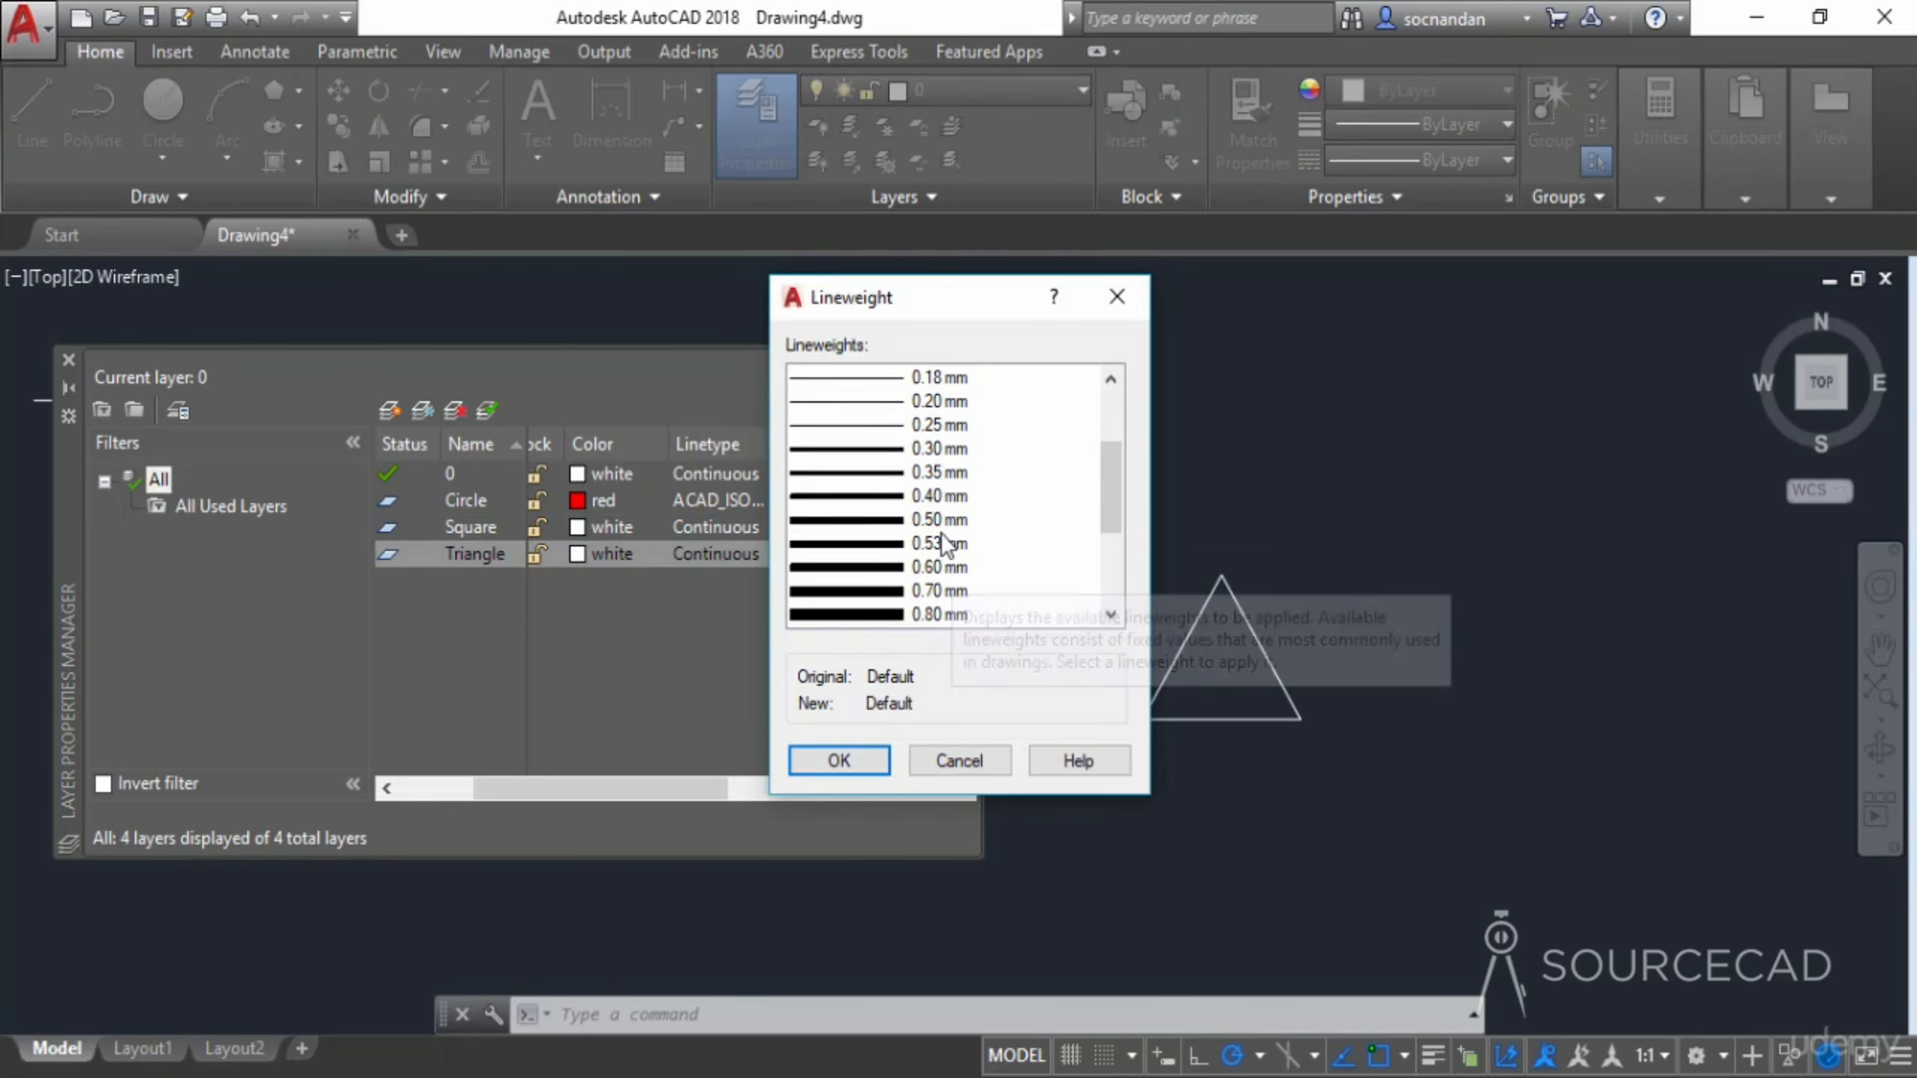
left_click(944, 520)
left_click(855, 758)
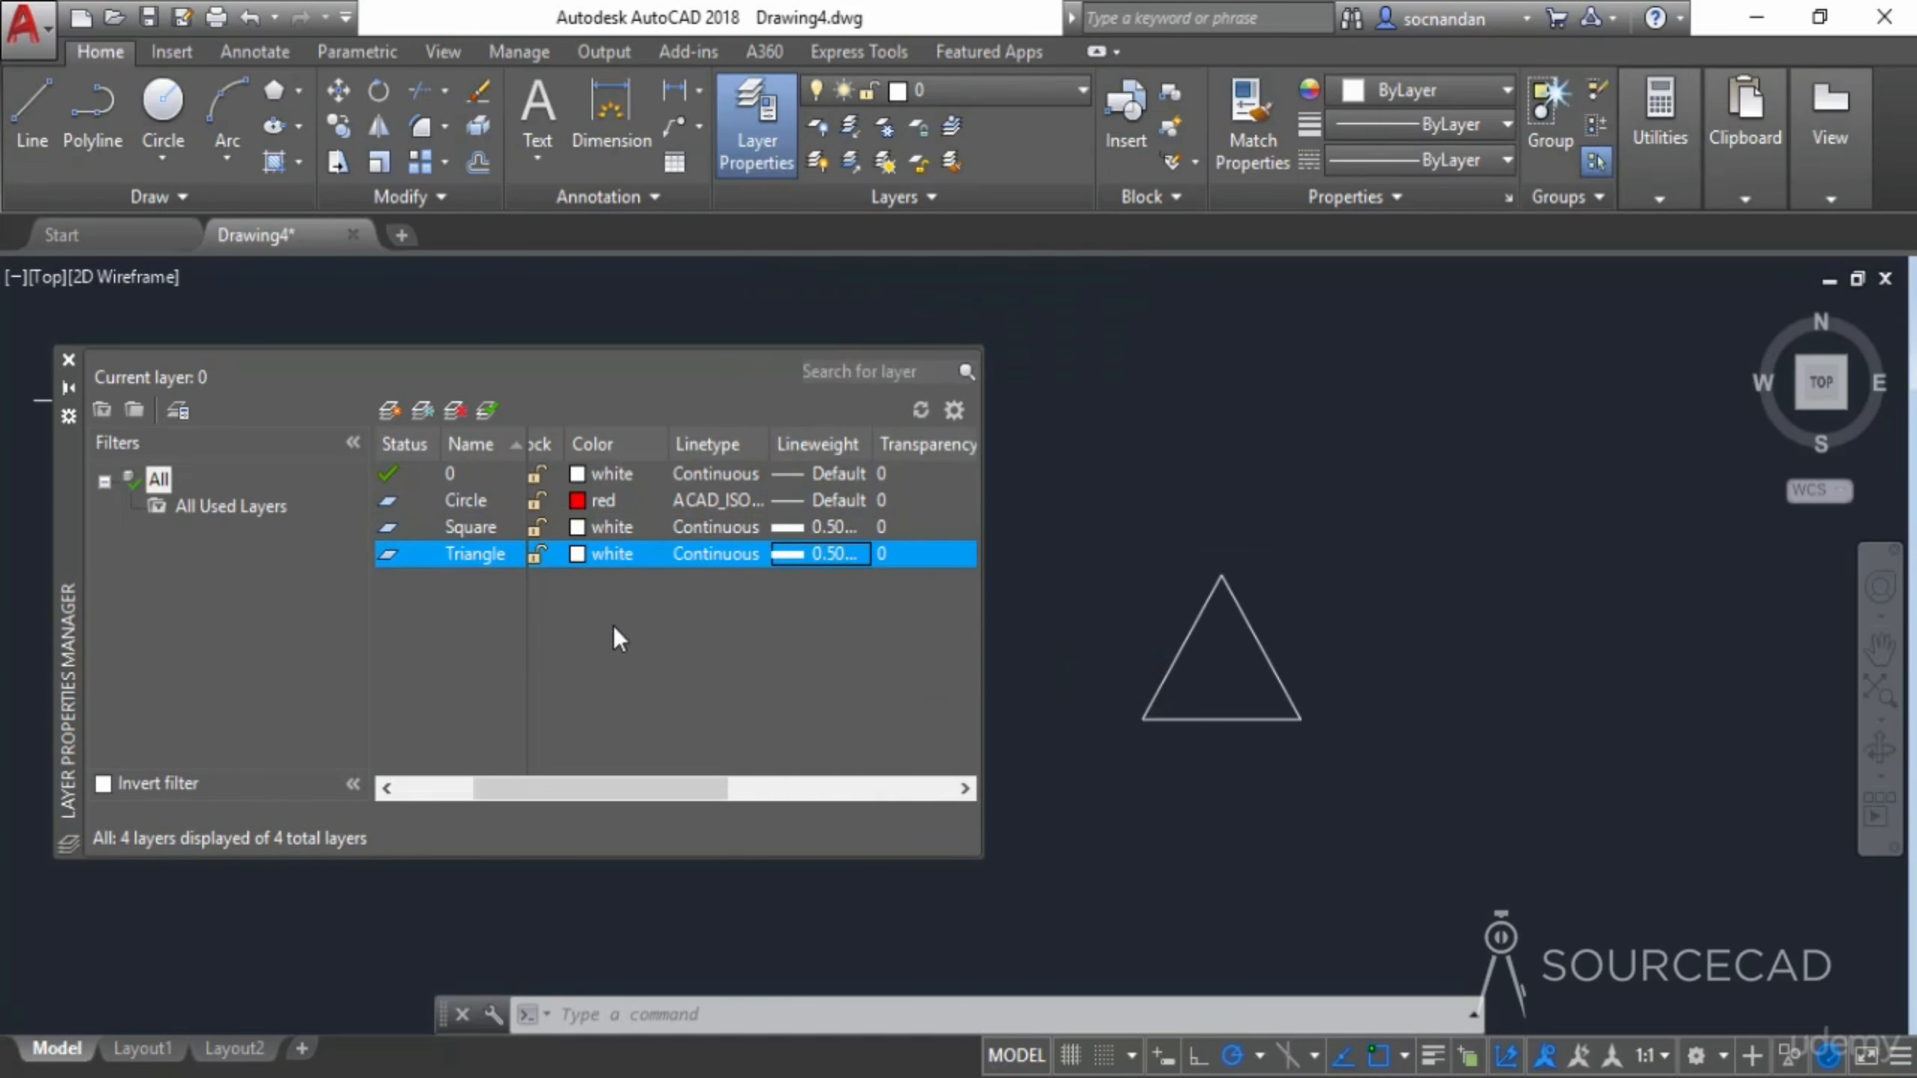
left_click(67, 360)
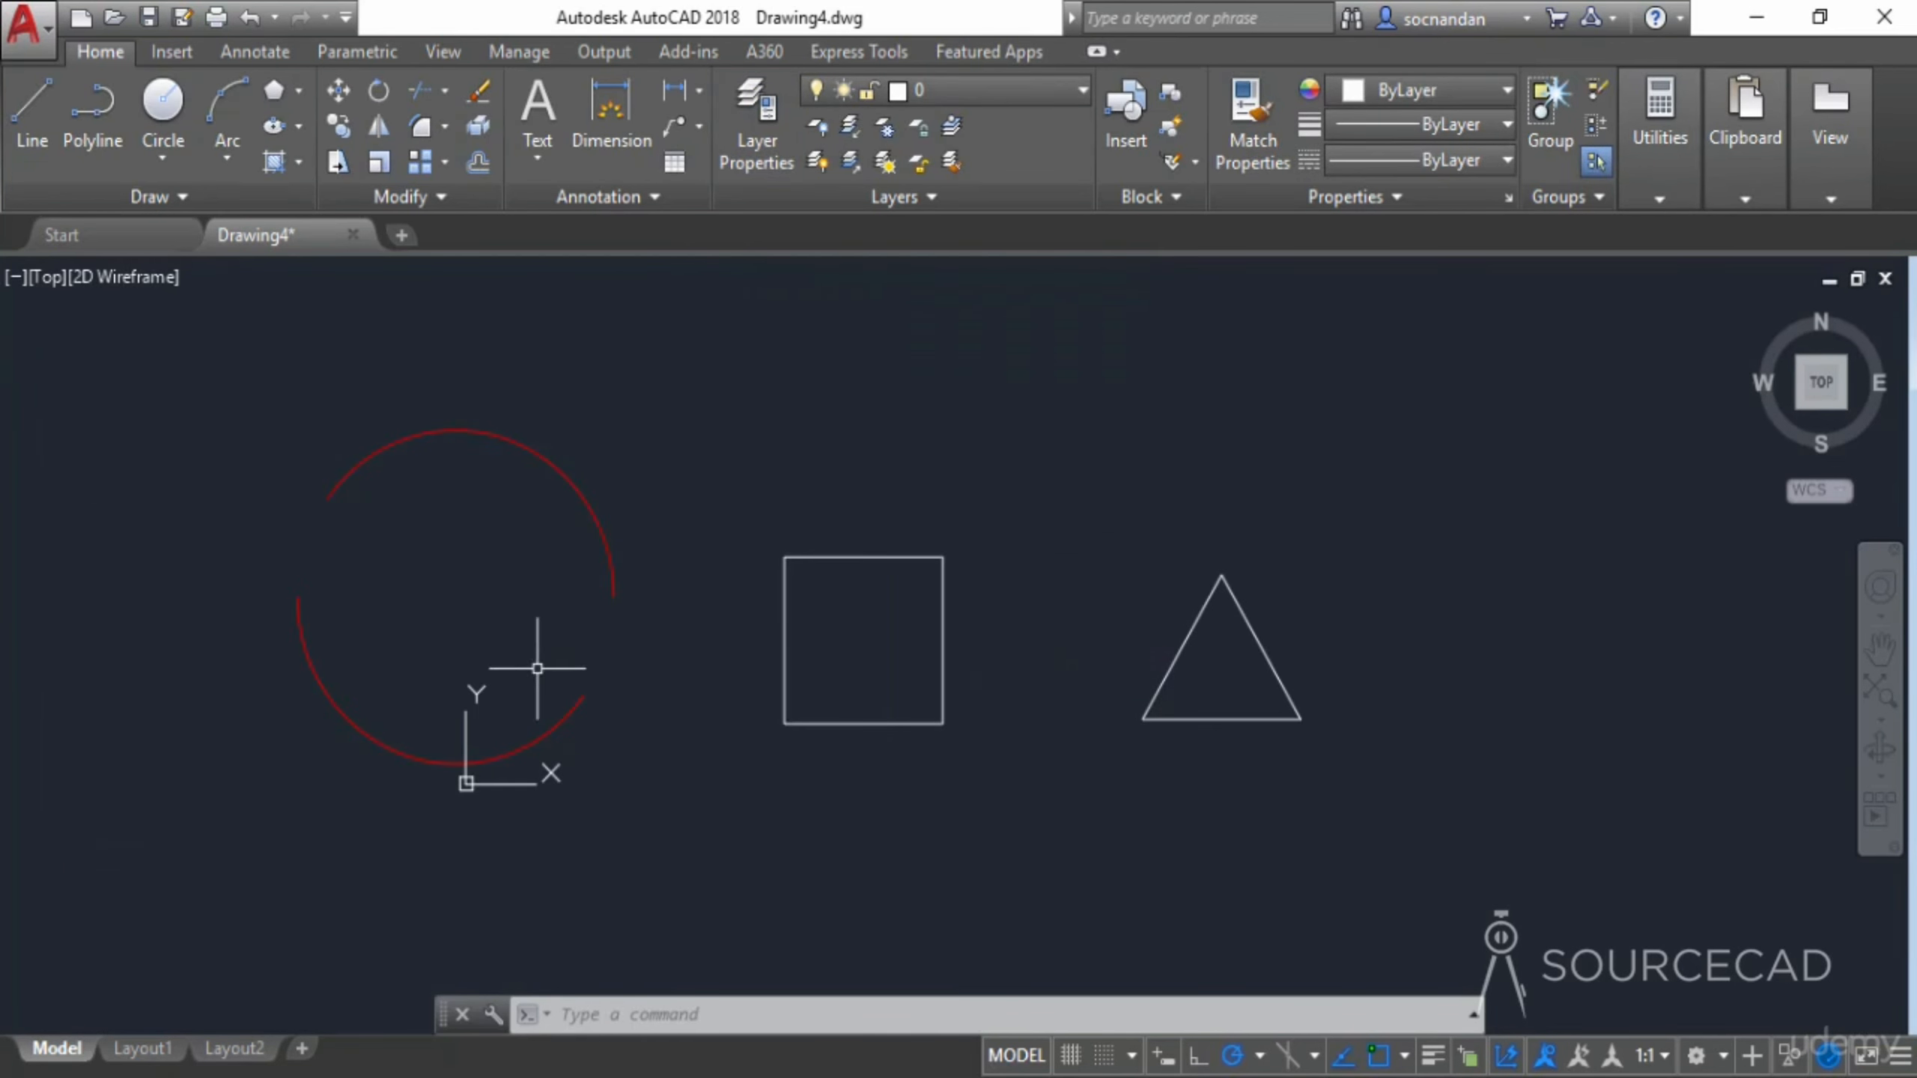
middle_click_drag(665, 659, 778, 639)
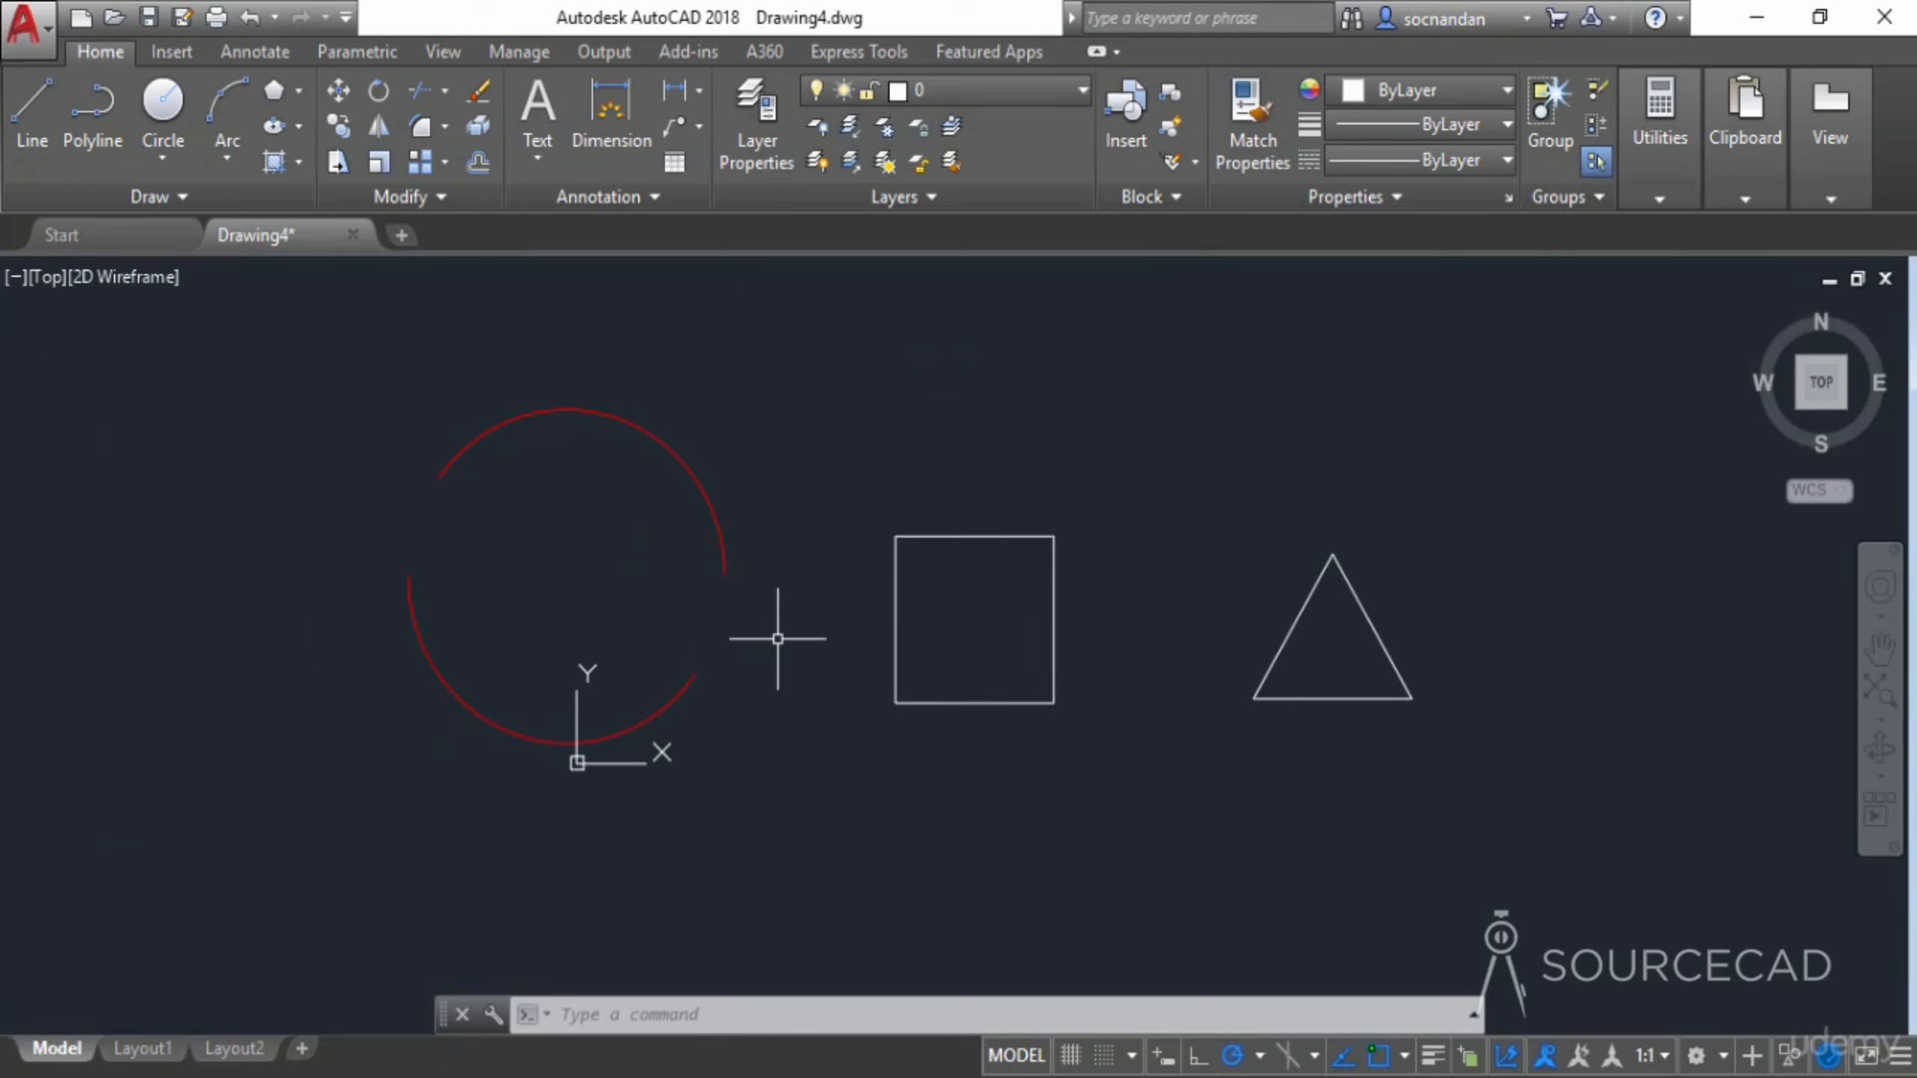
Set the drawing's global linetype scale factor (LTSCALE) to 0.25 for the dashed circle
mouse_move(662, 441)
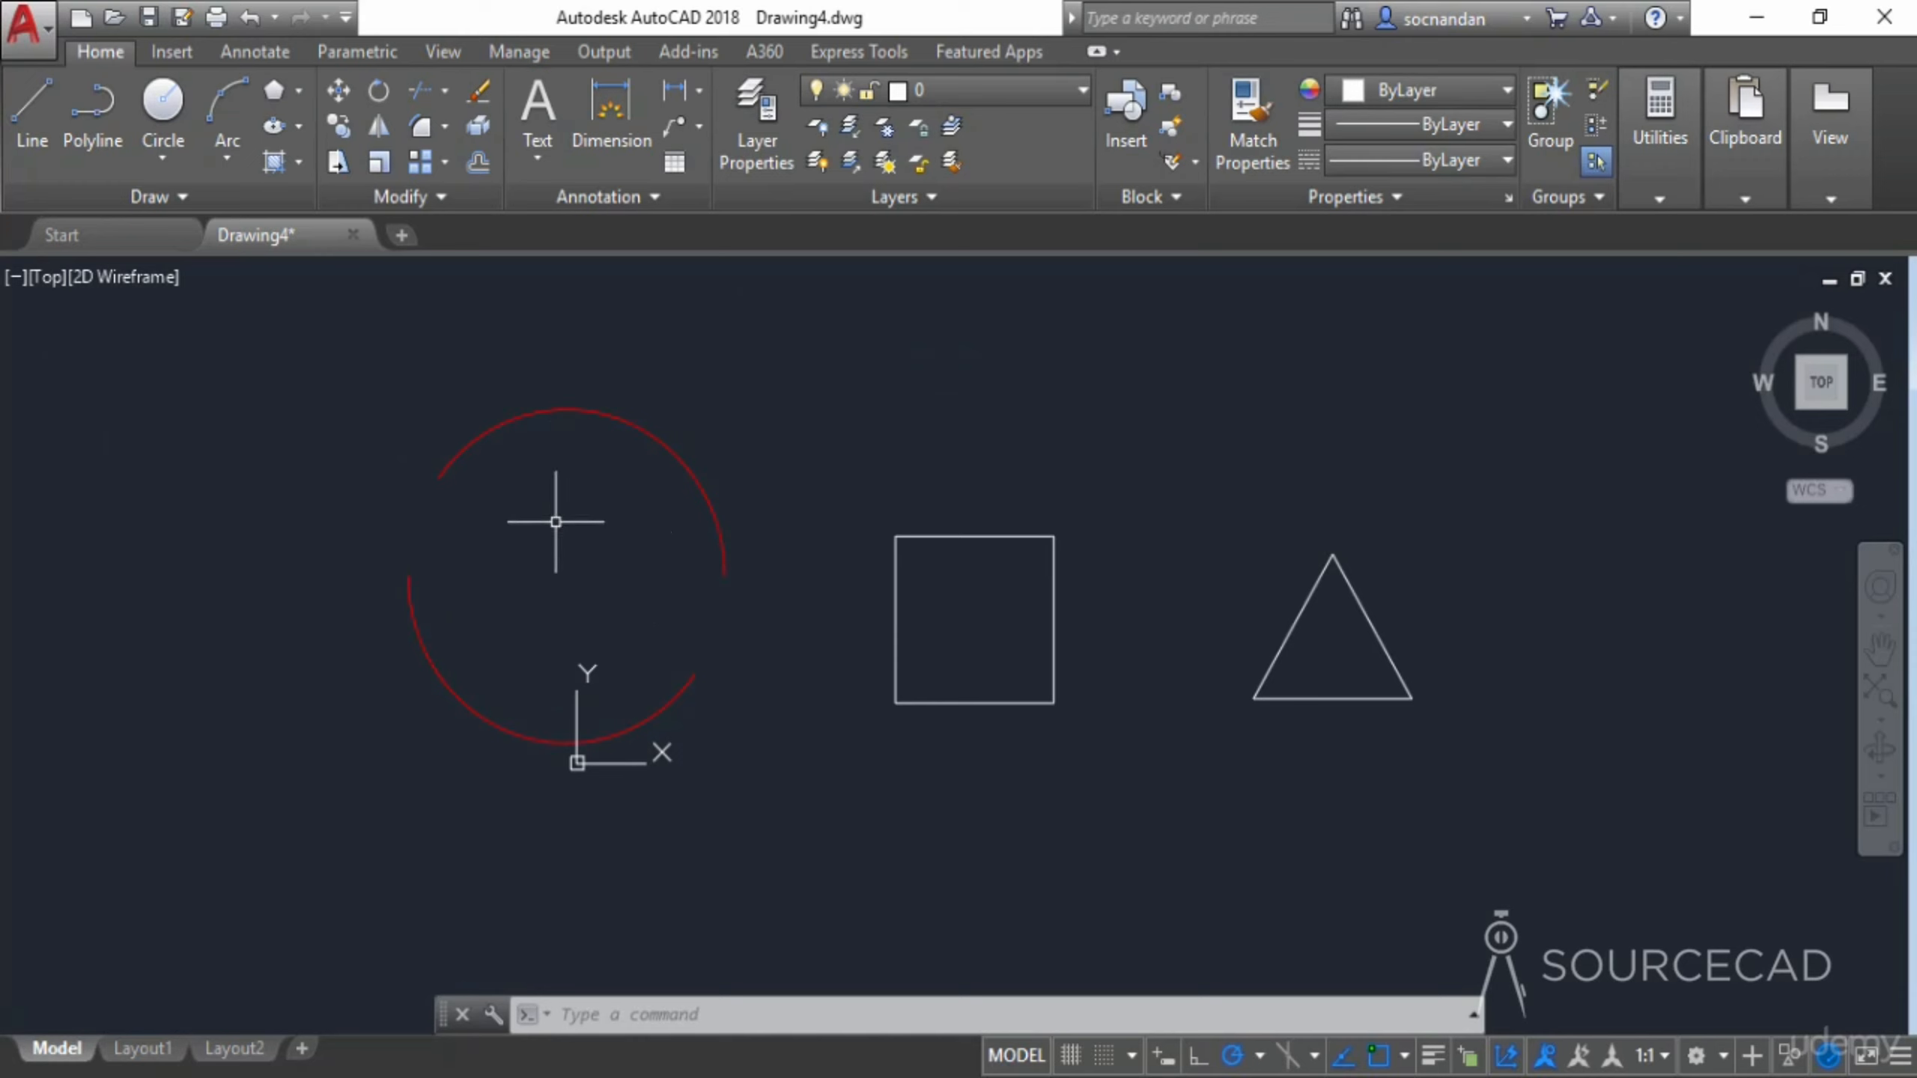
type("ltsc")
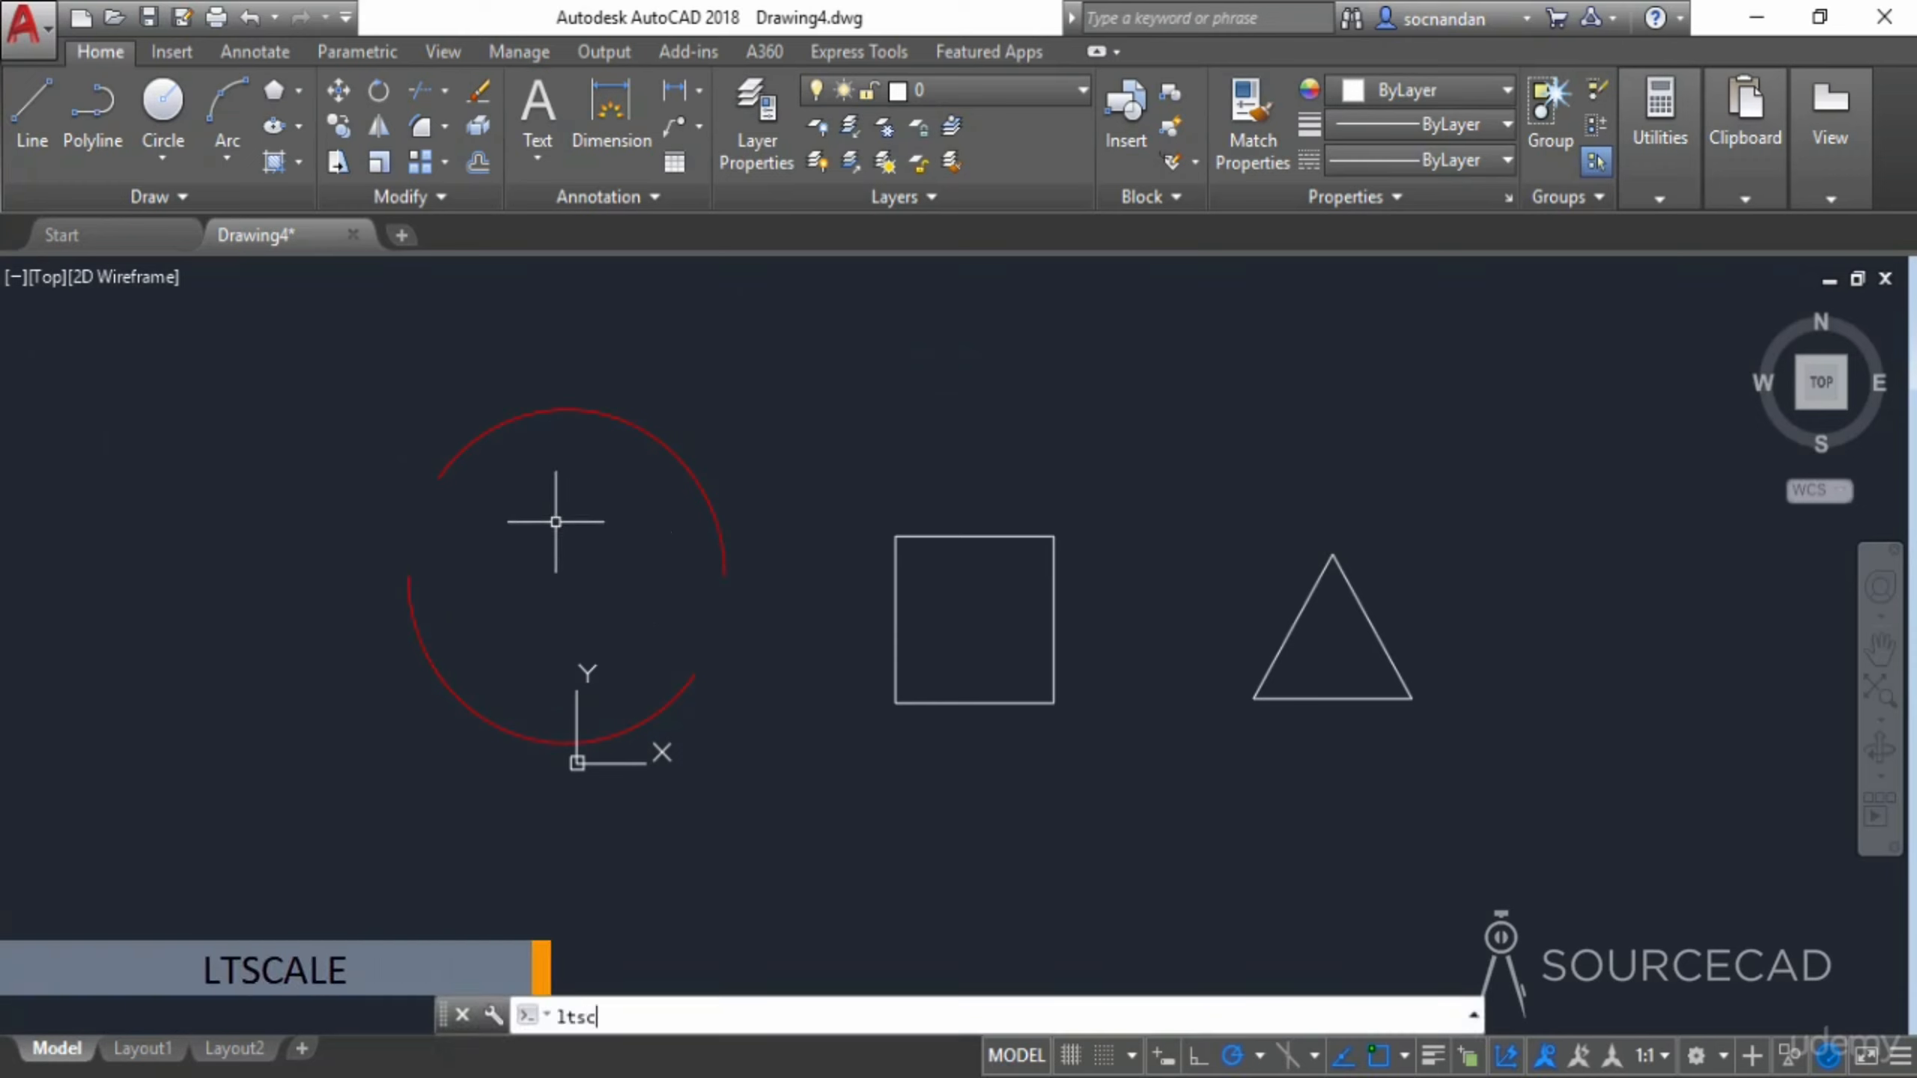
type("ale")
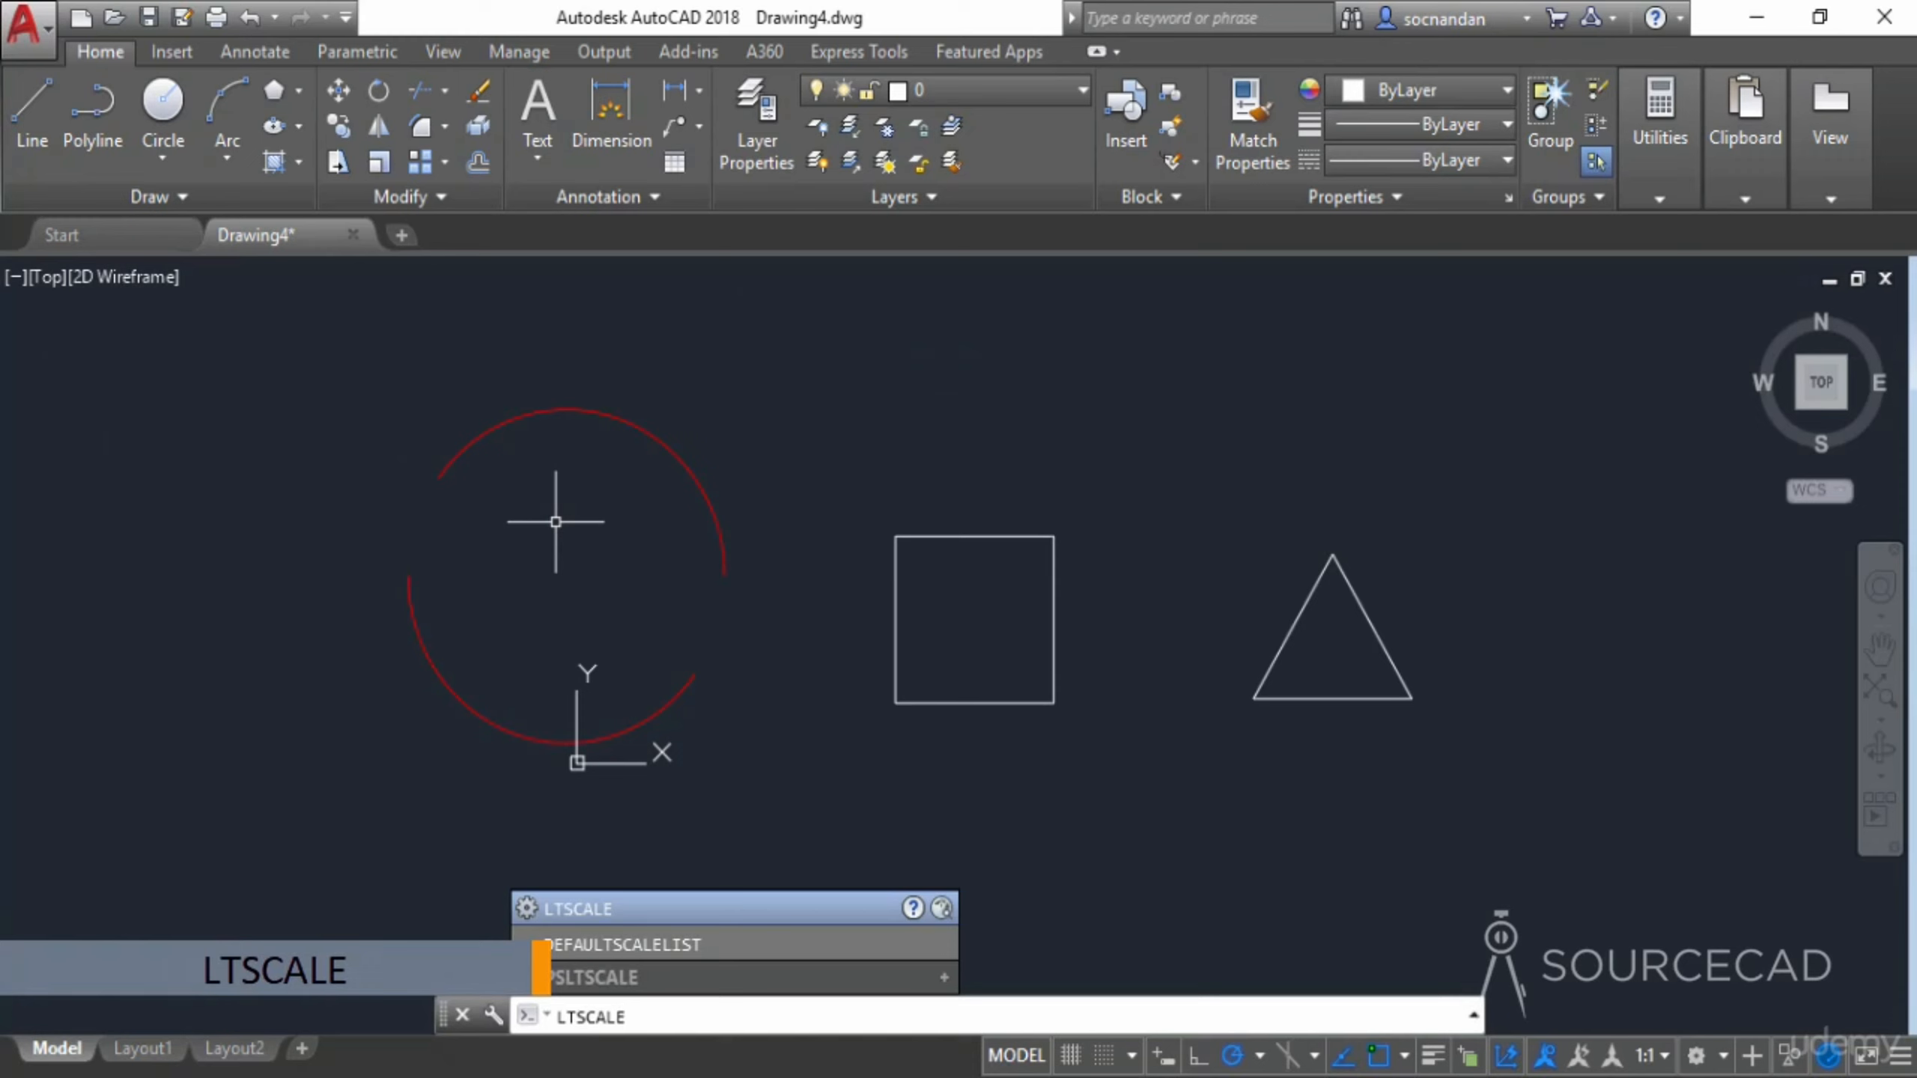
key("Return")
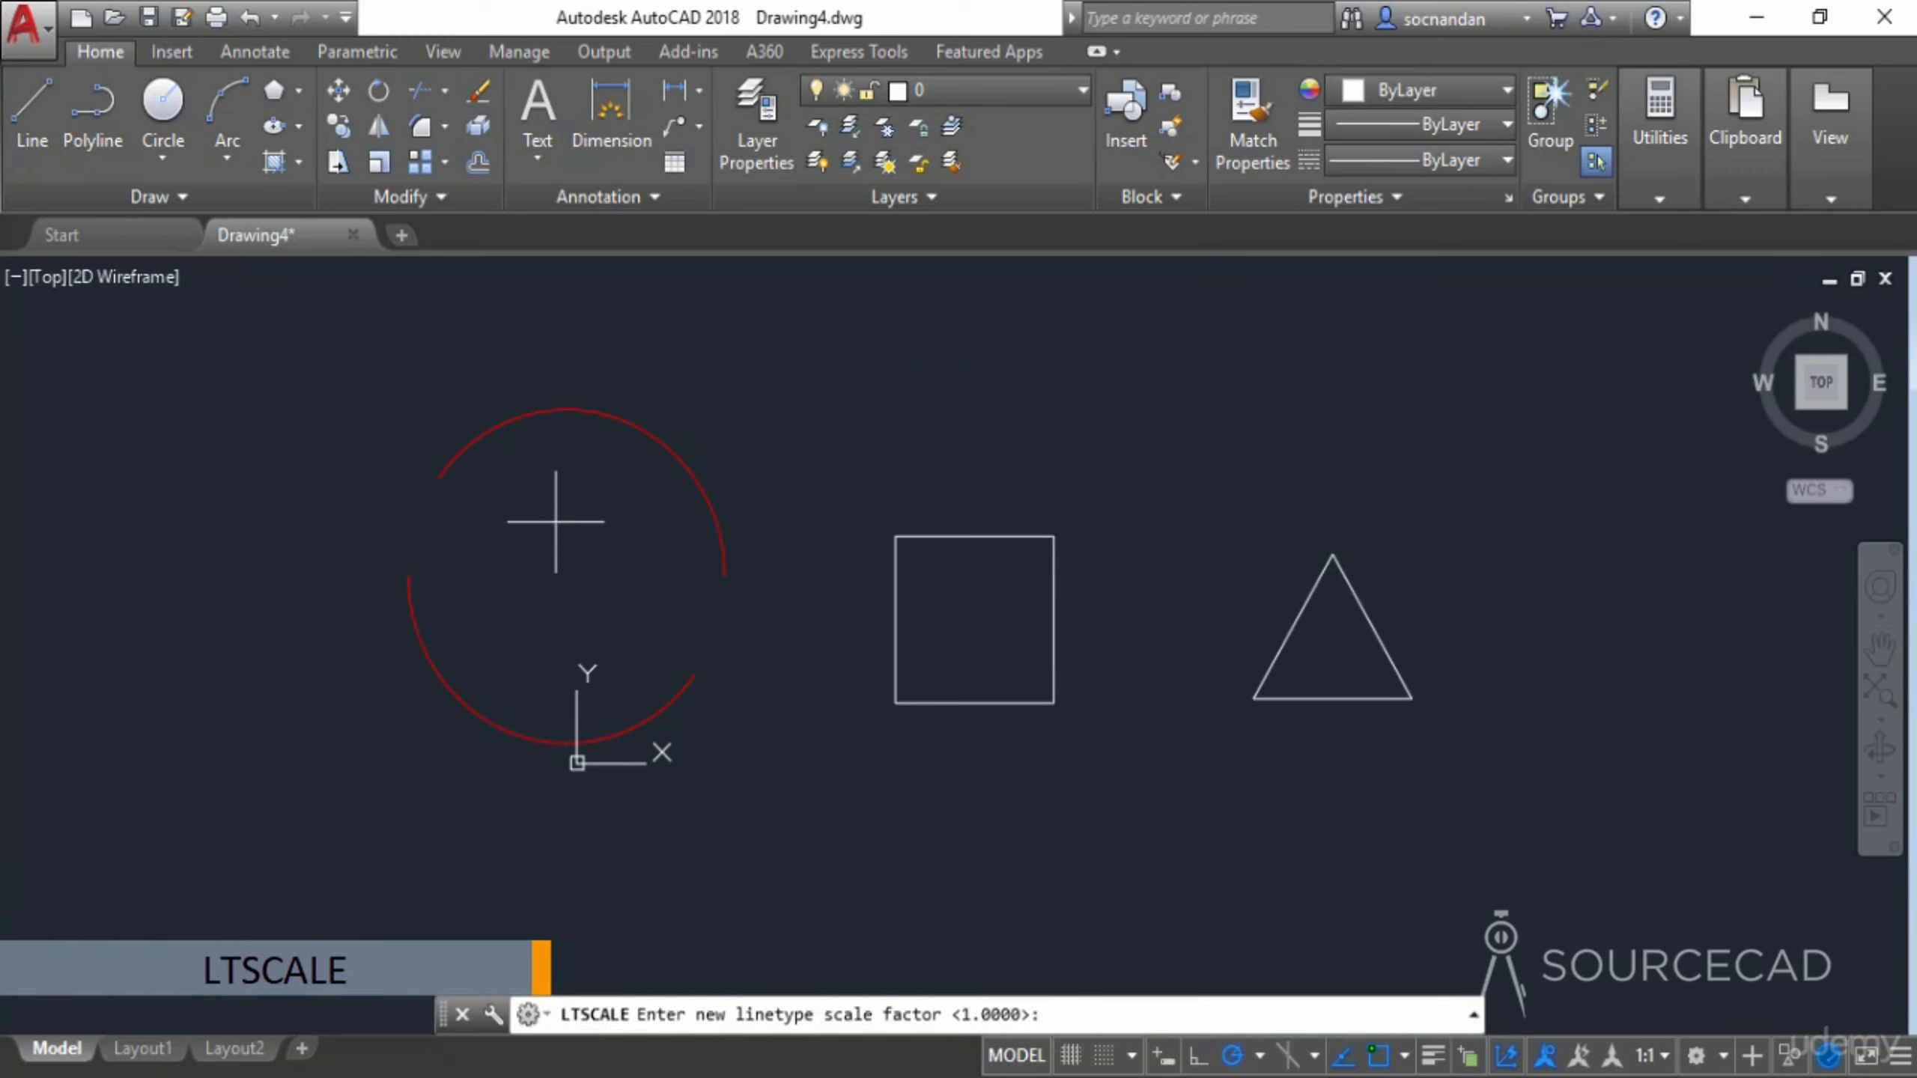
type("0.25")
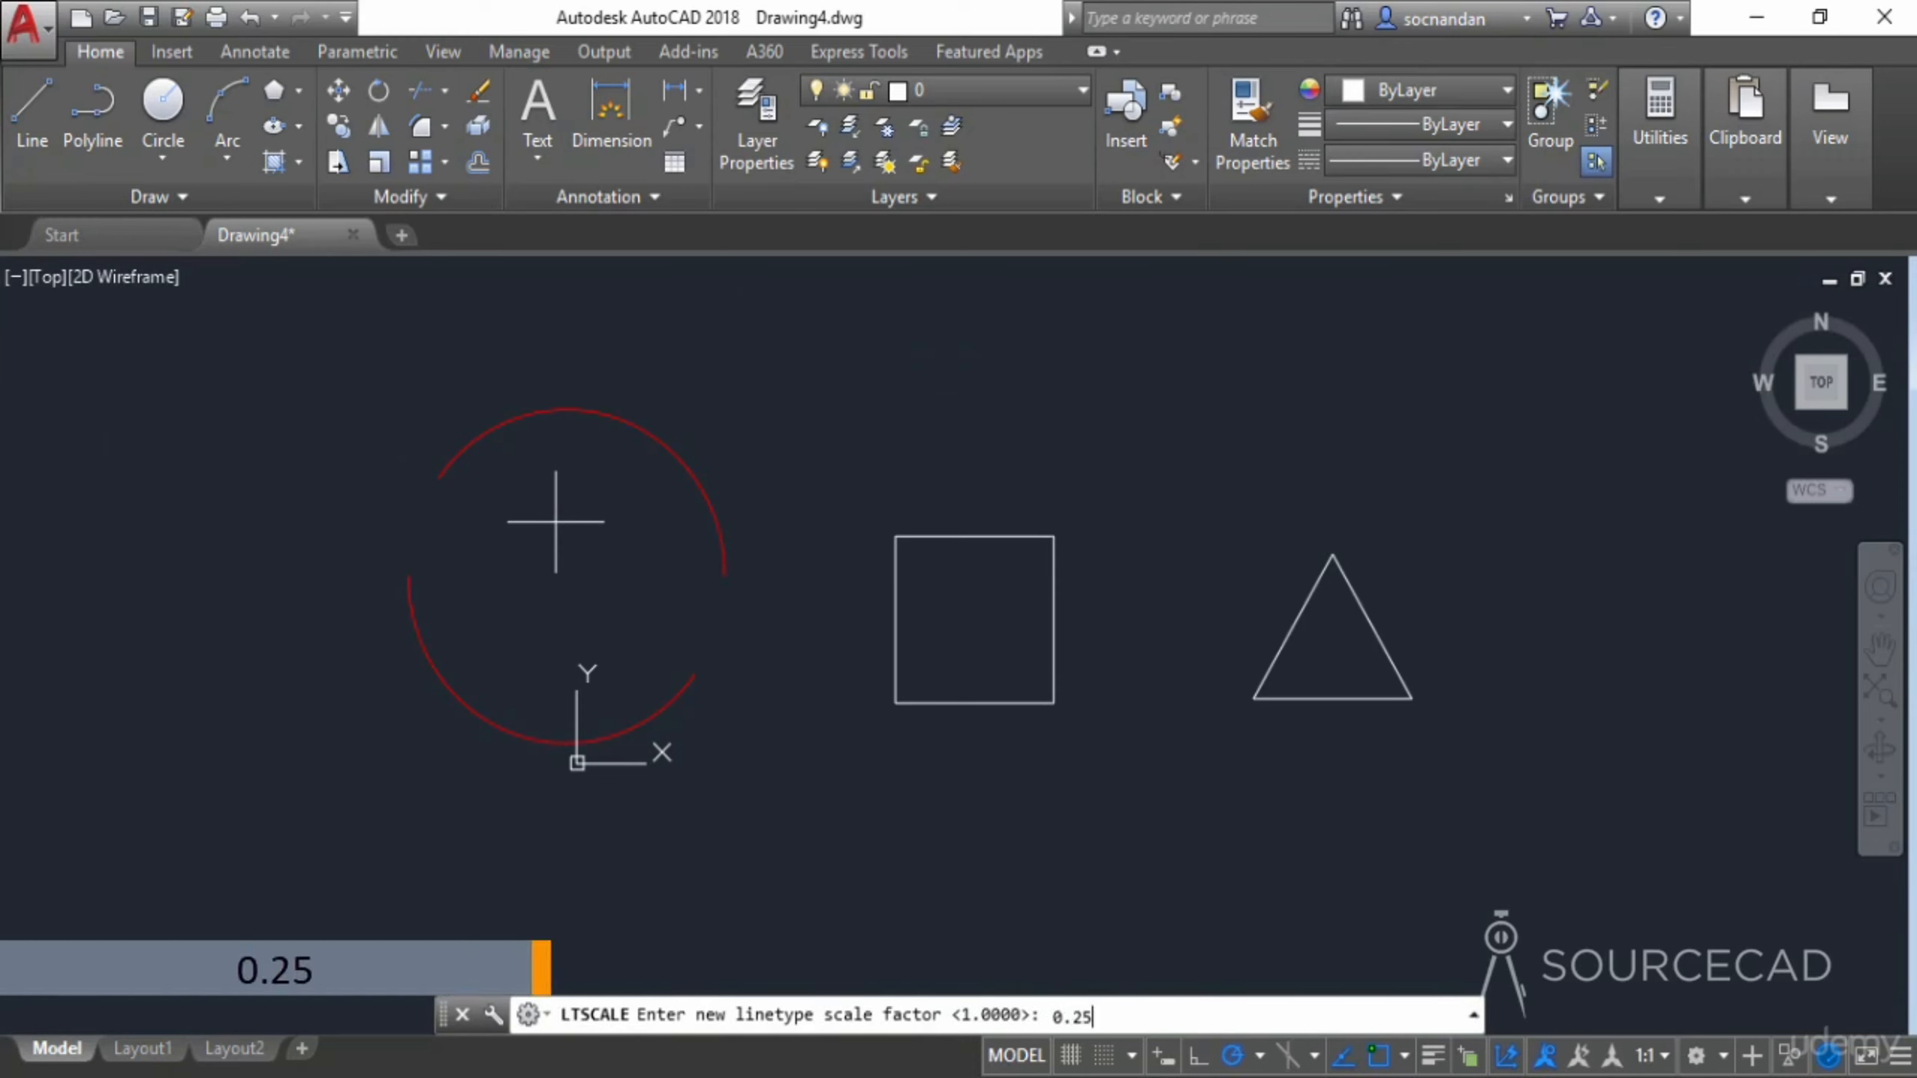
key("Return")
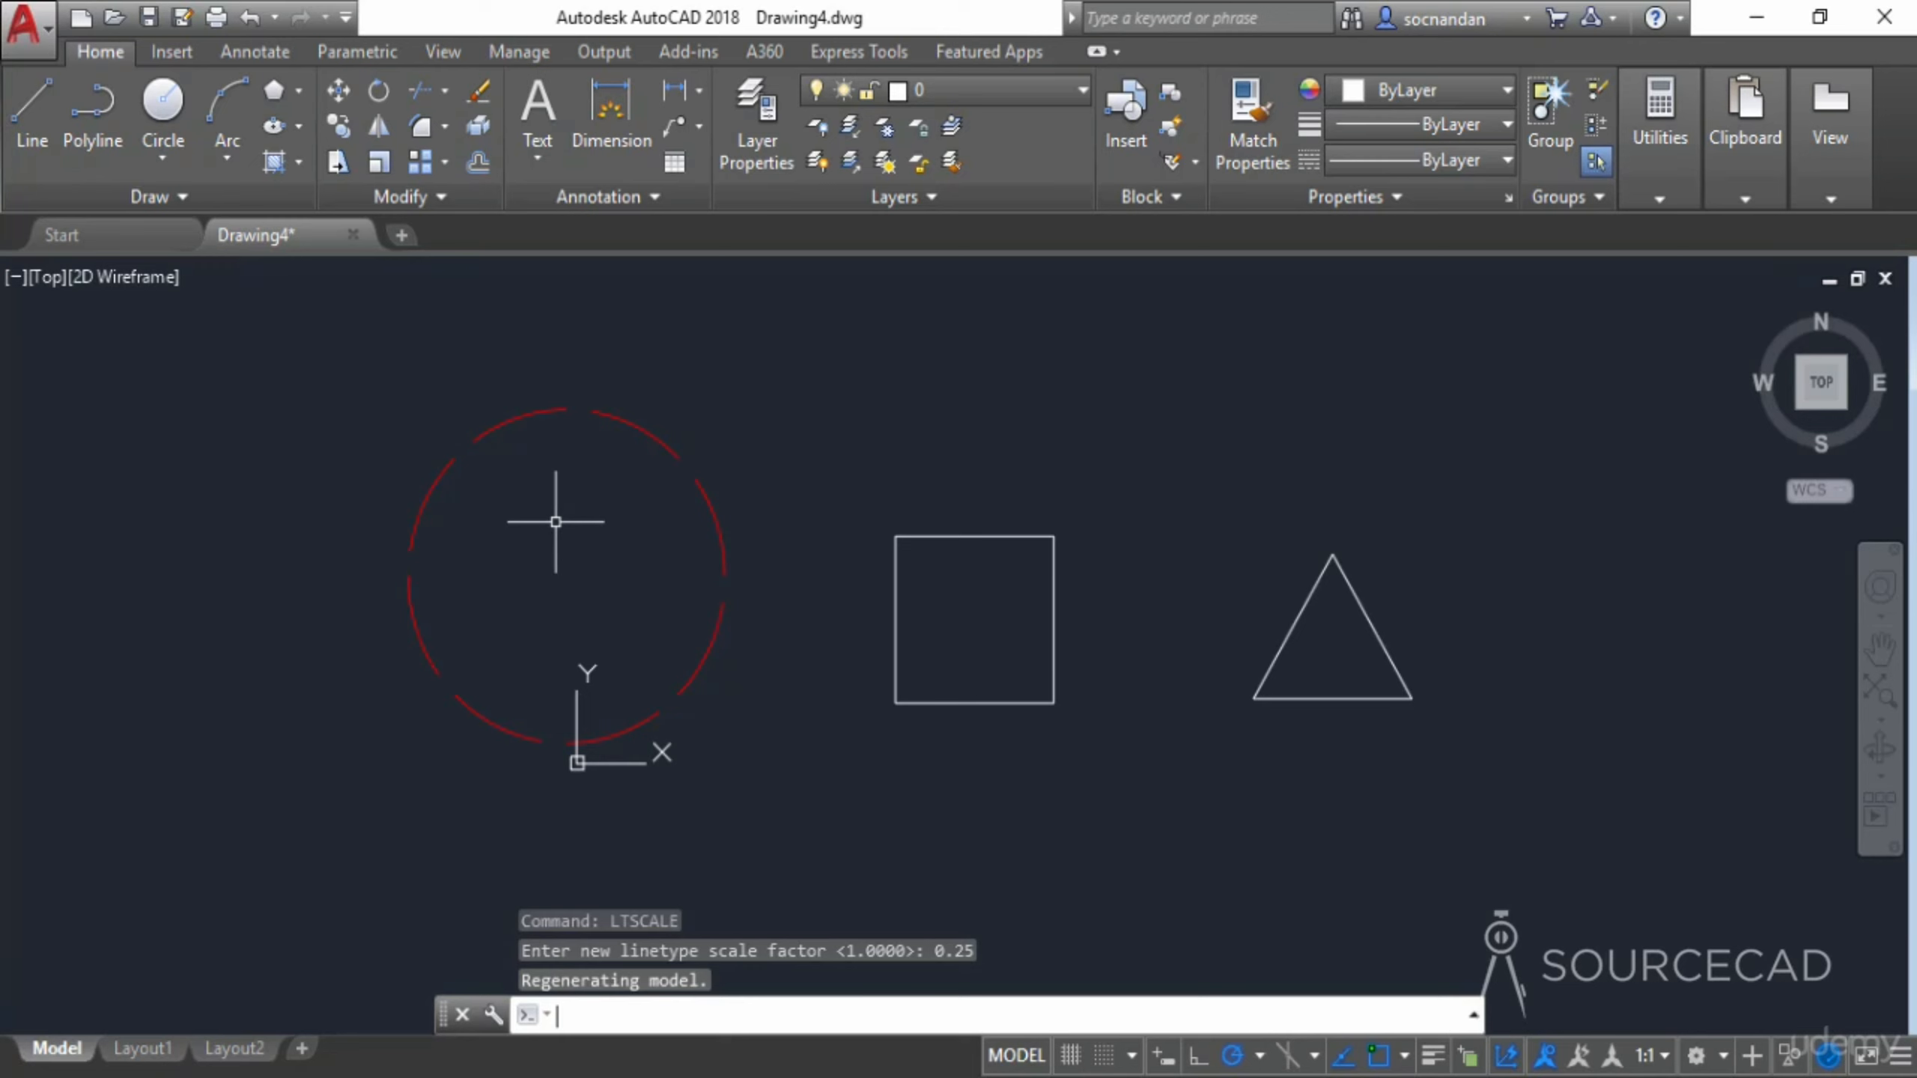
Set the global linetype scale factor (LTSCALE) to 0.1 to shorten the circle's dashes further
type("LTSc")
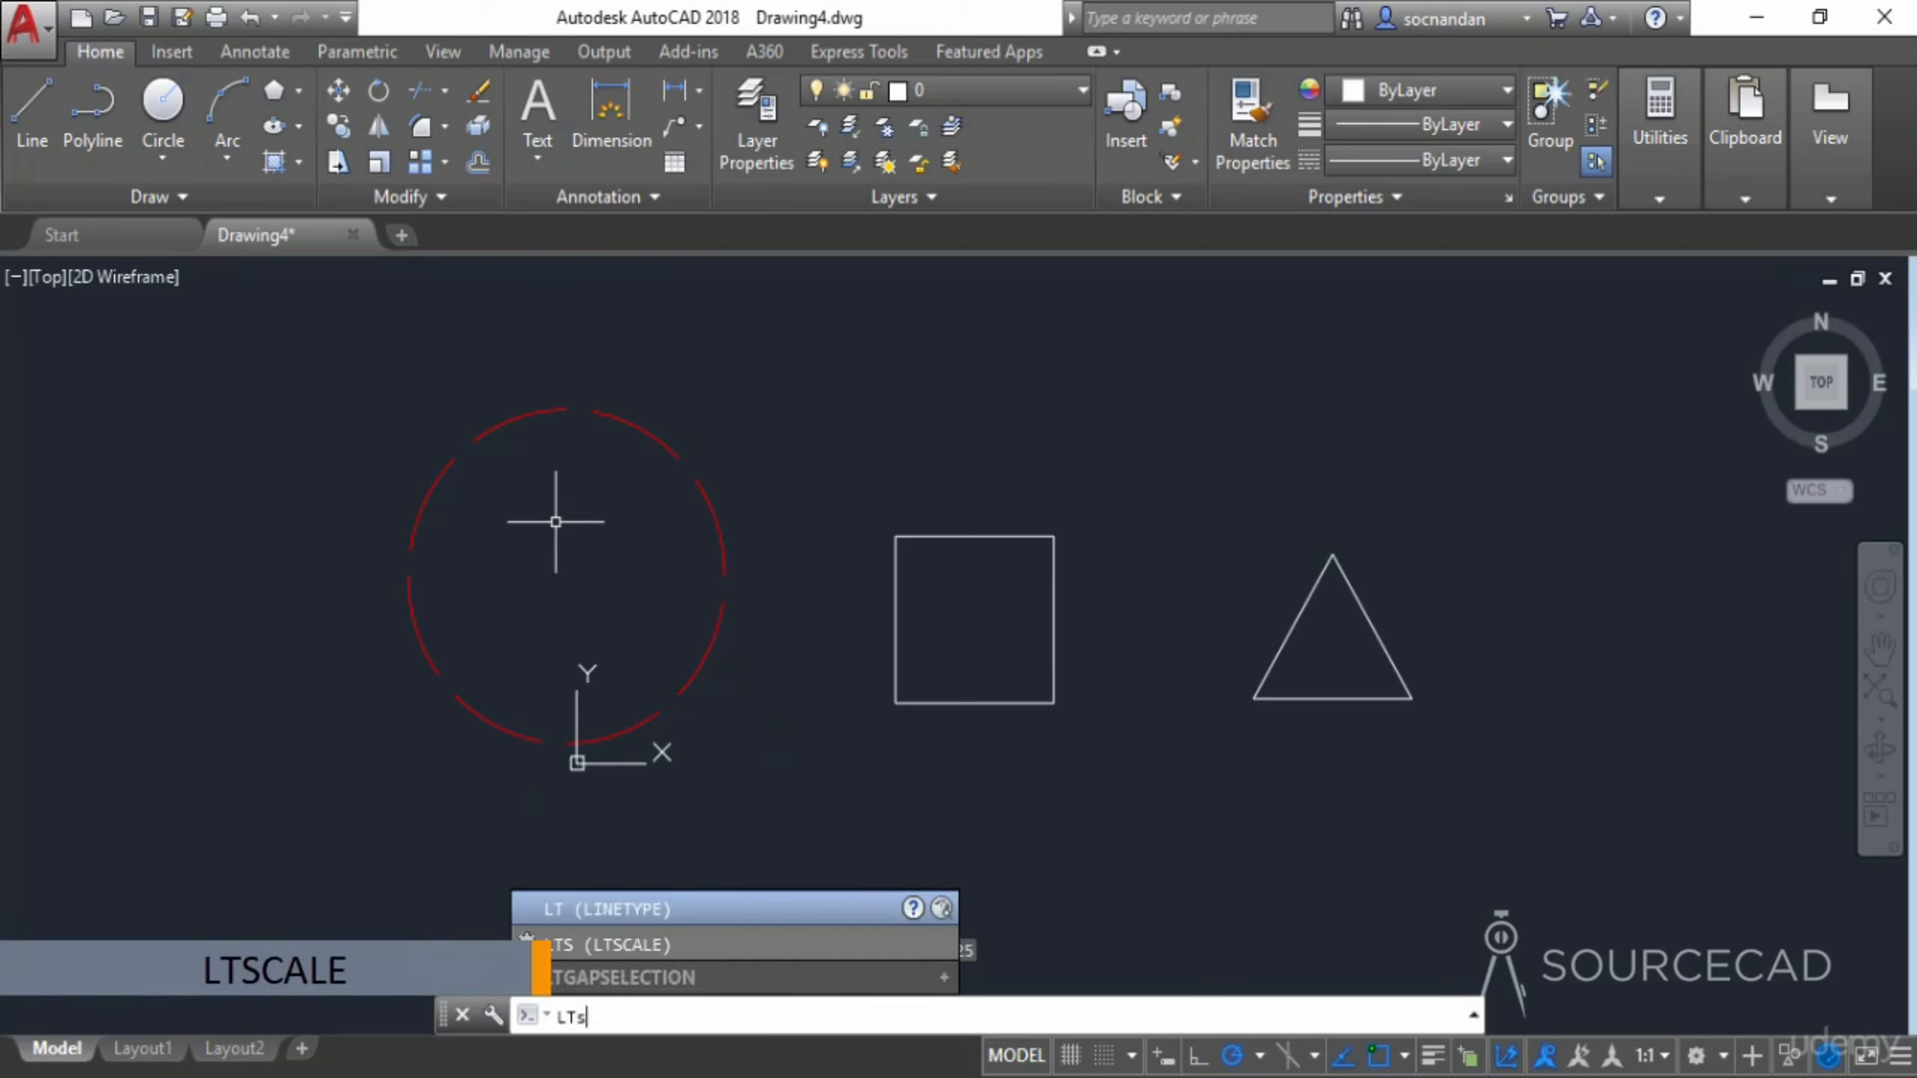
type("ALE")
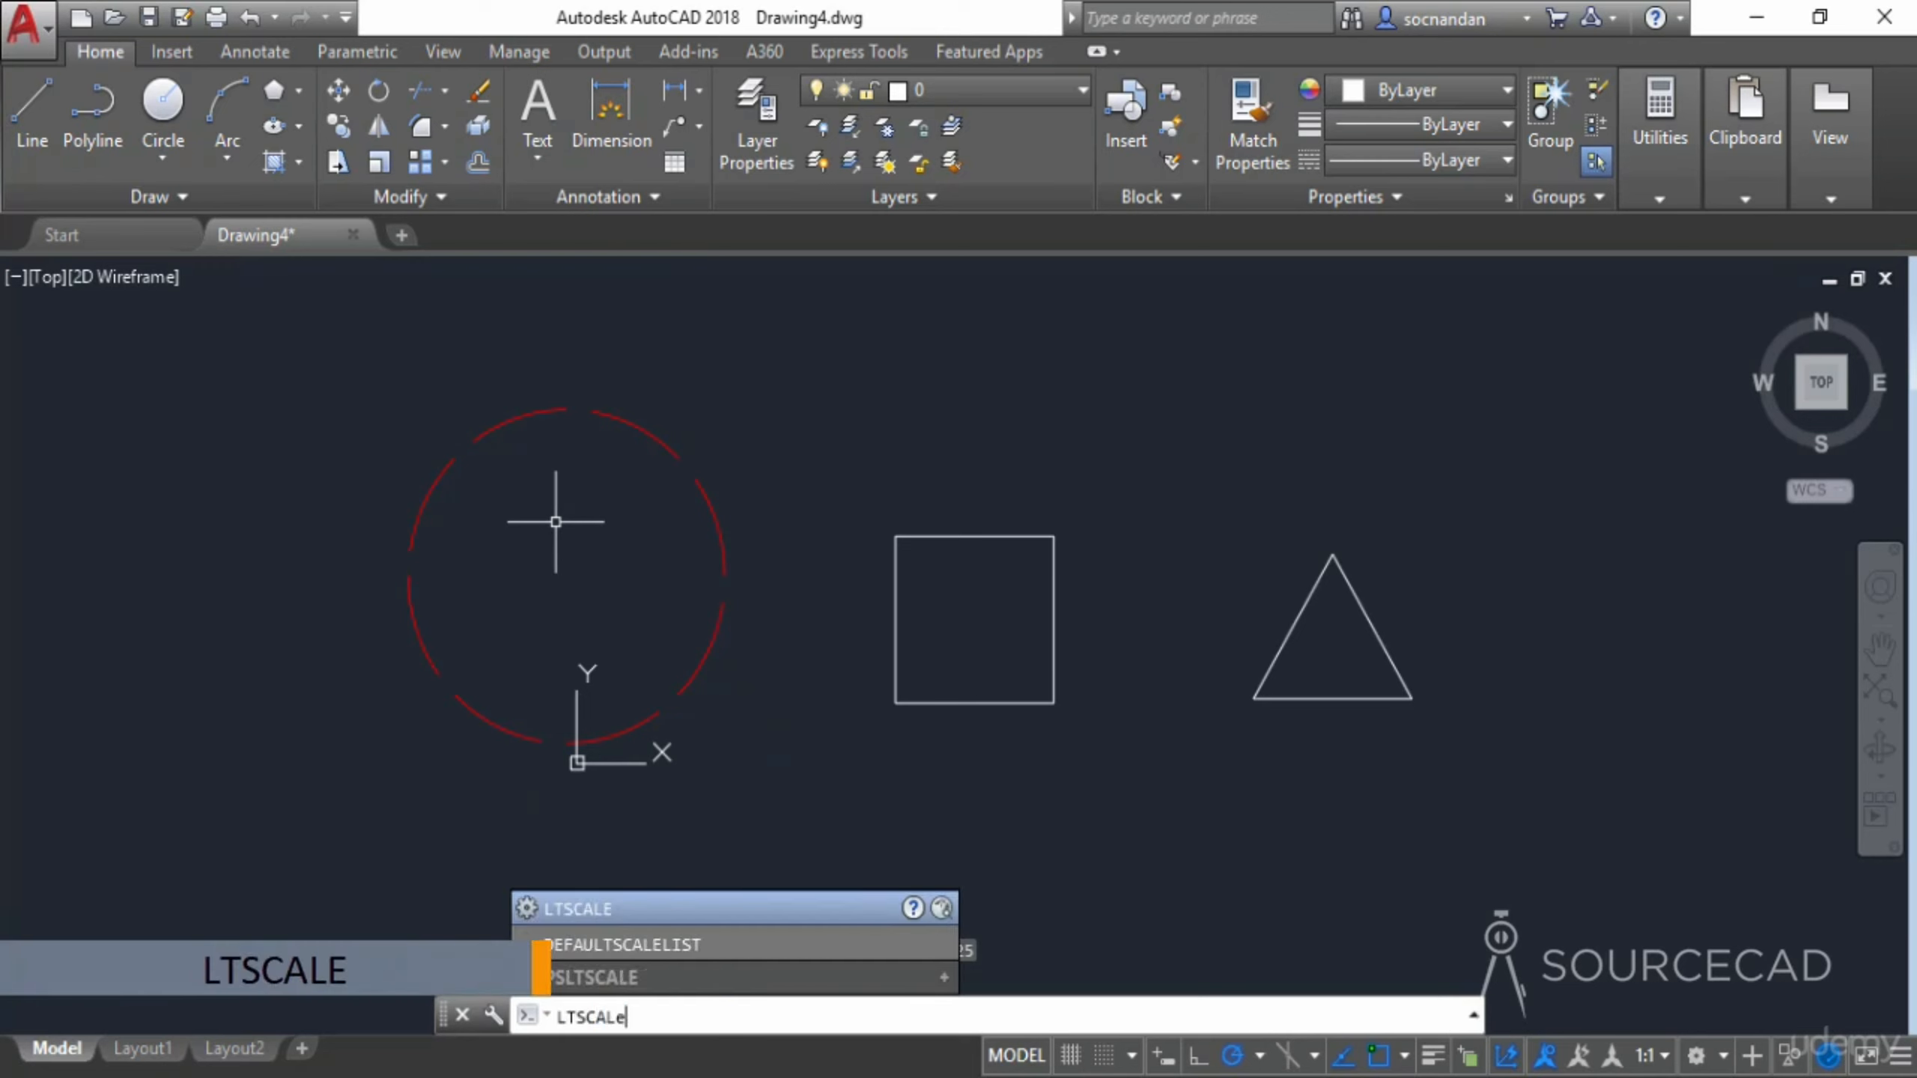
key("Return")
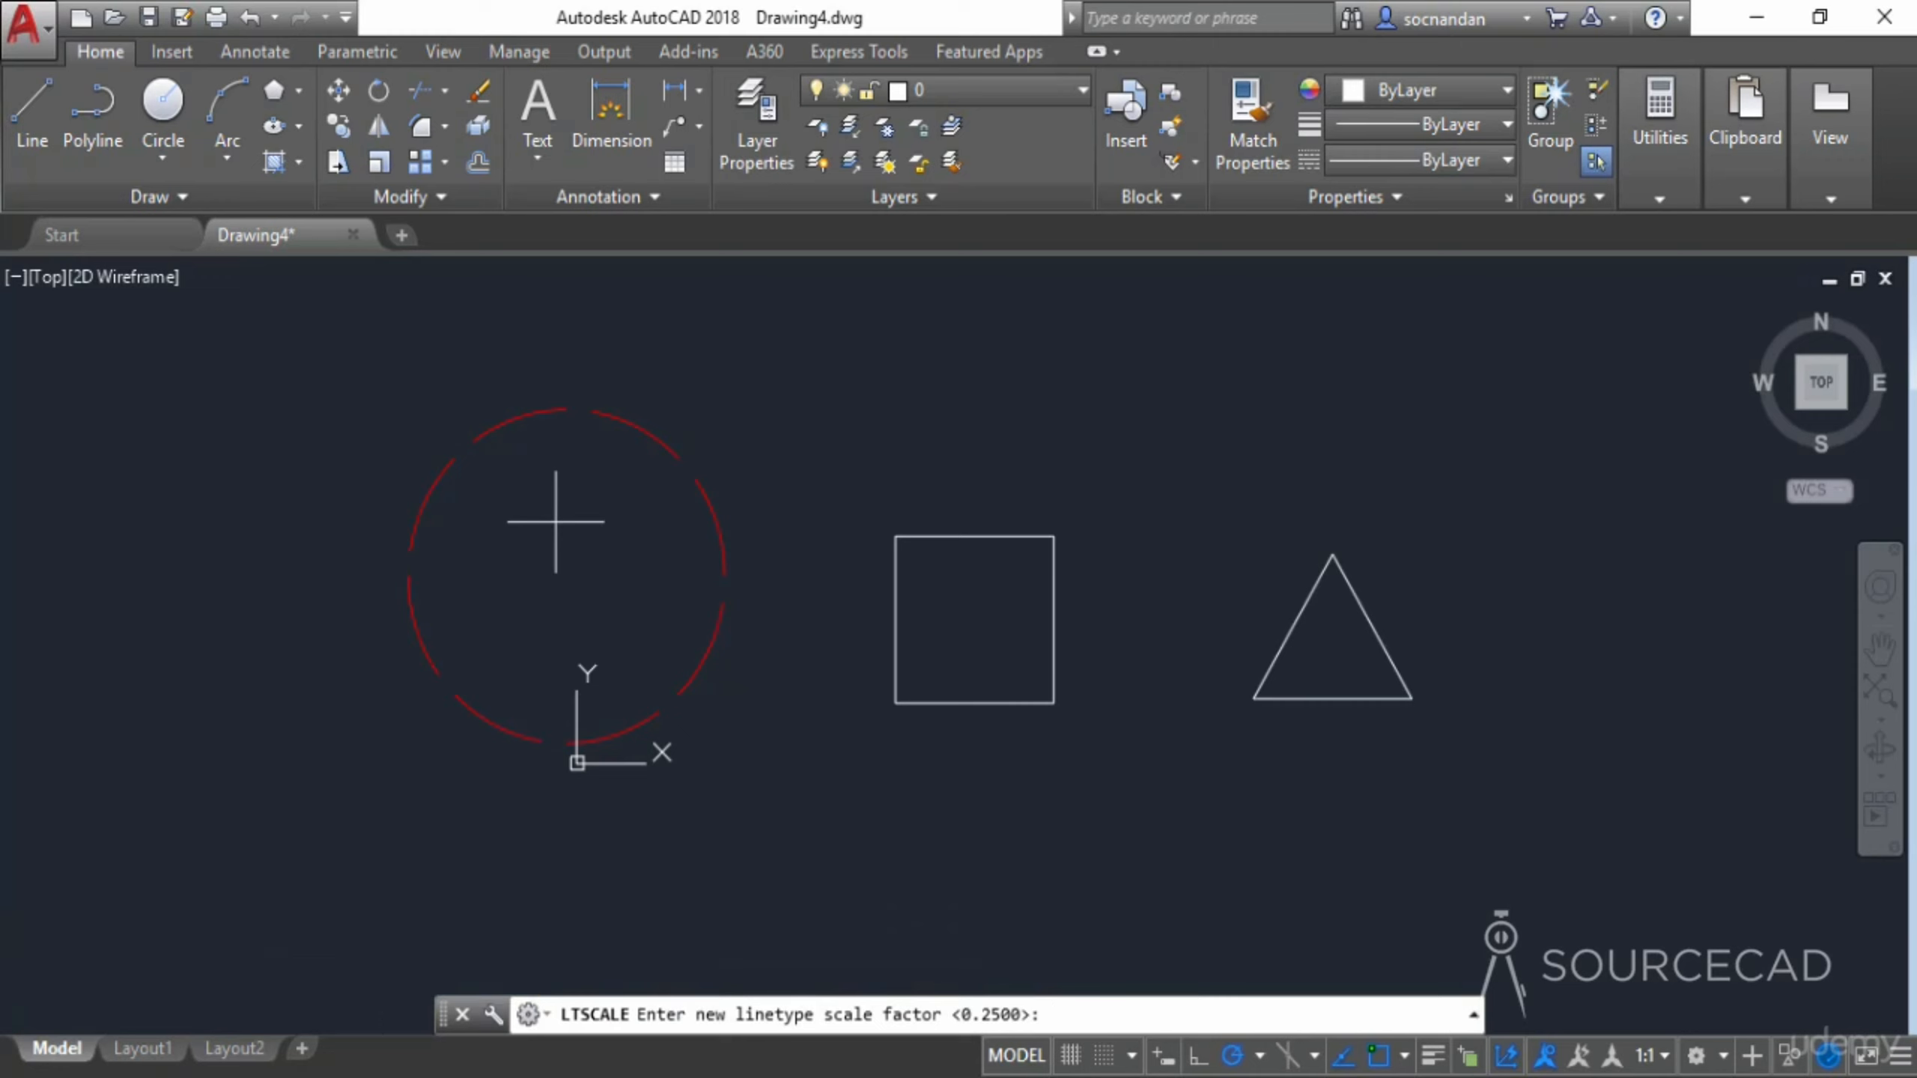
type("0.1")
key("Return")
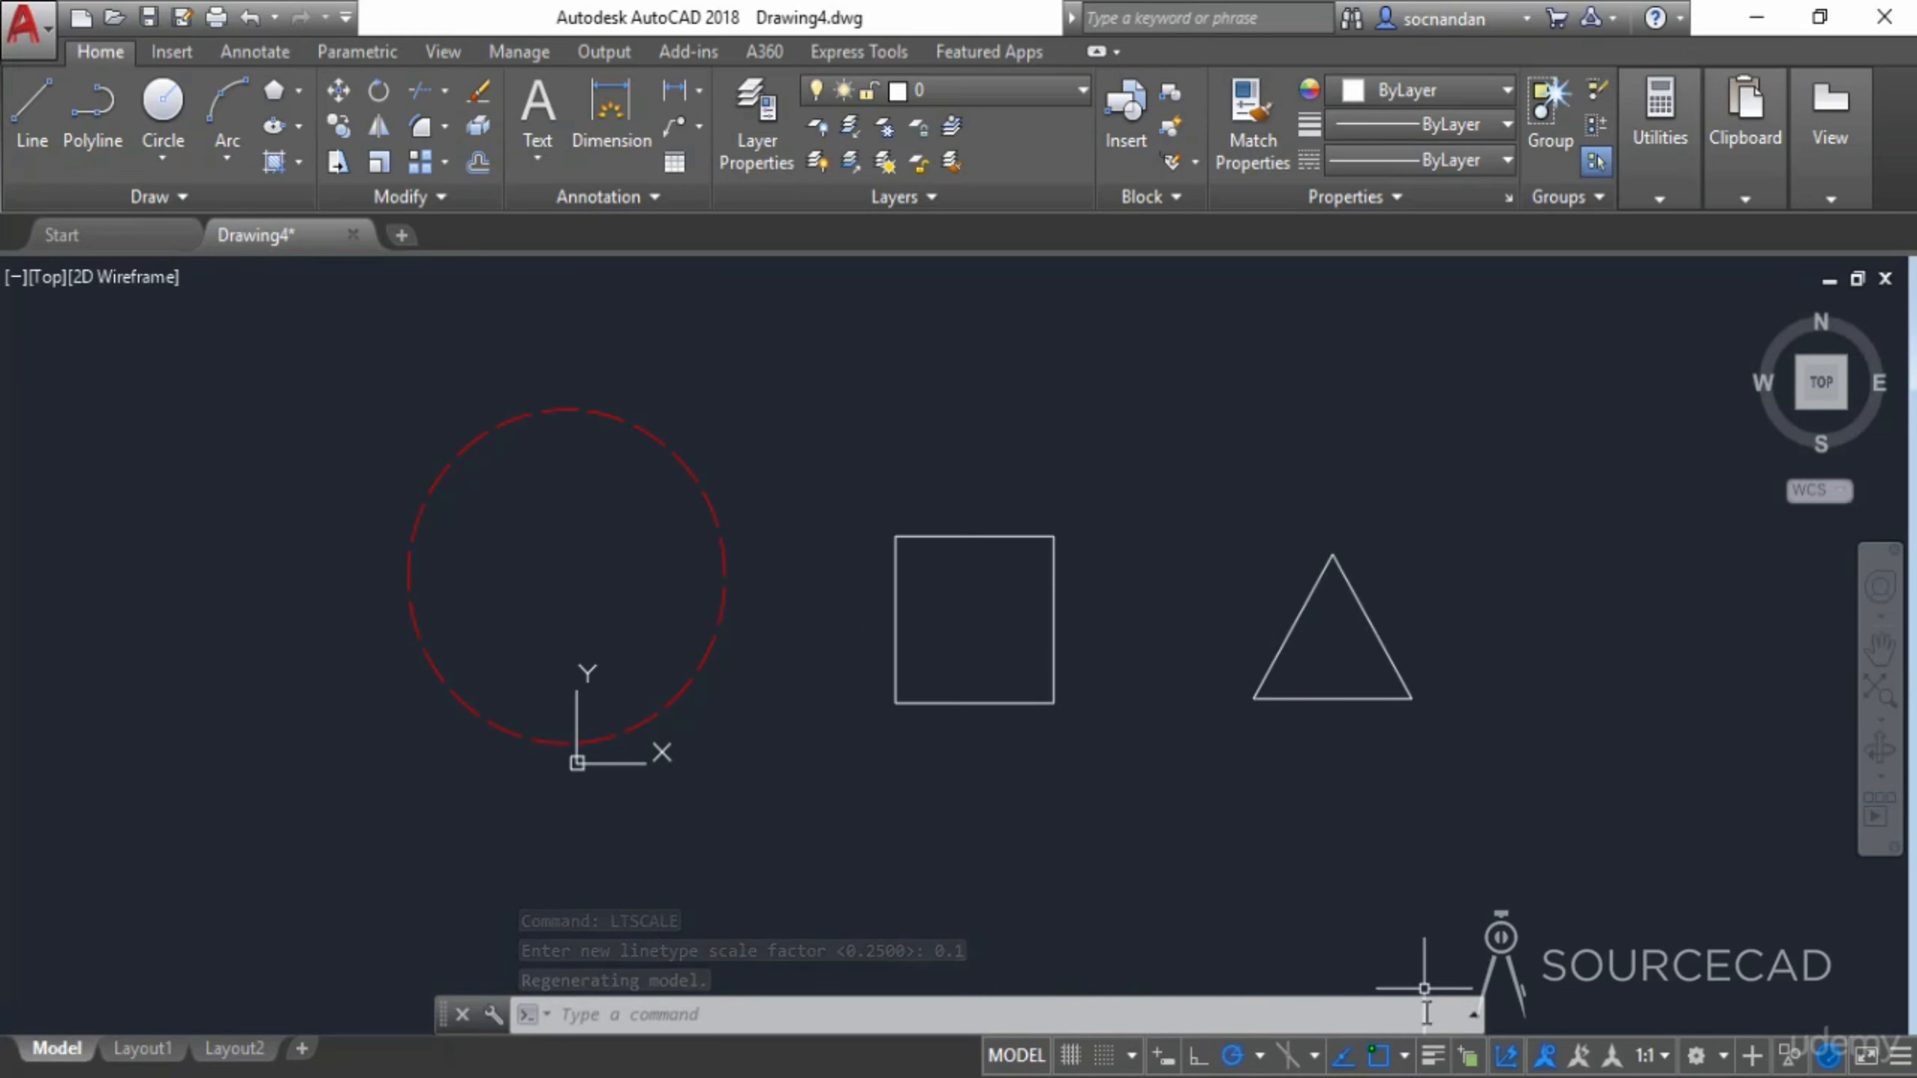
Turn on lineweight display in the drawing
left_click(1432, 1057)
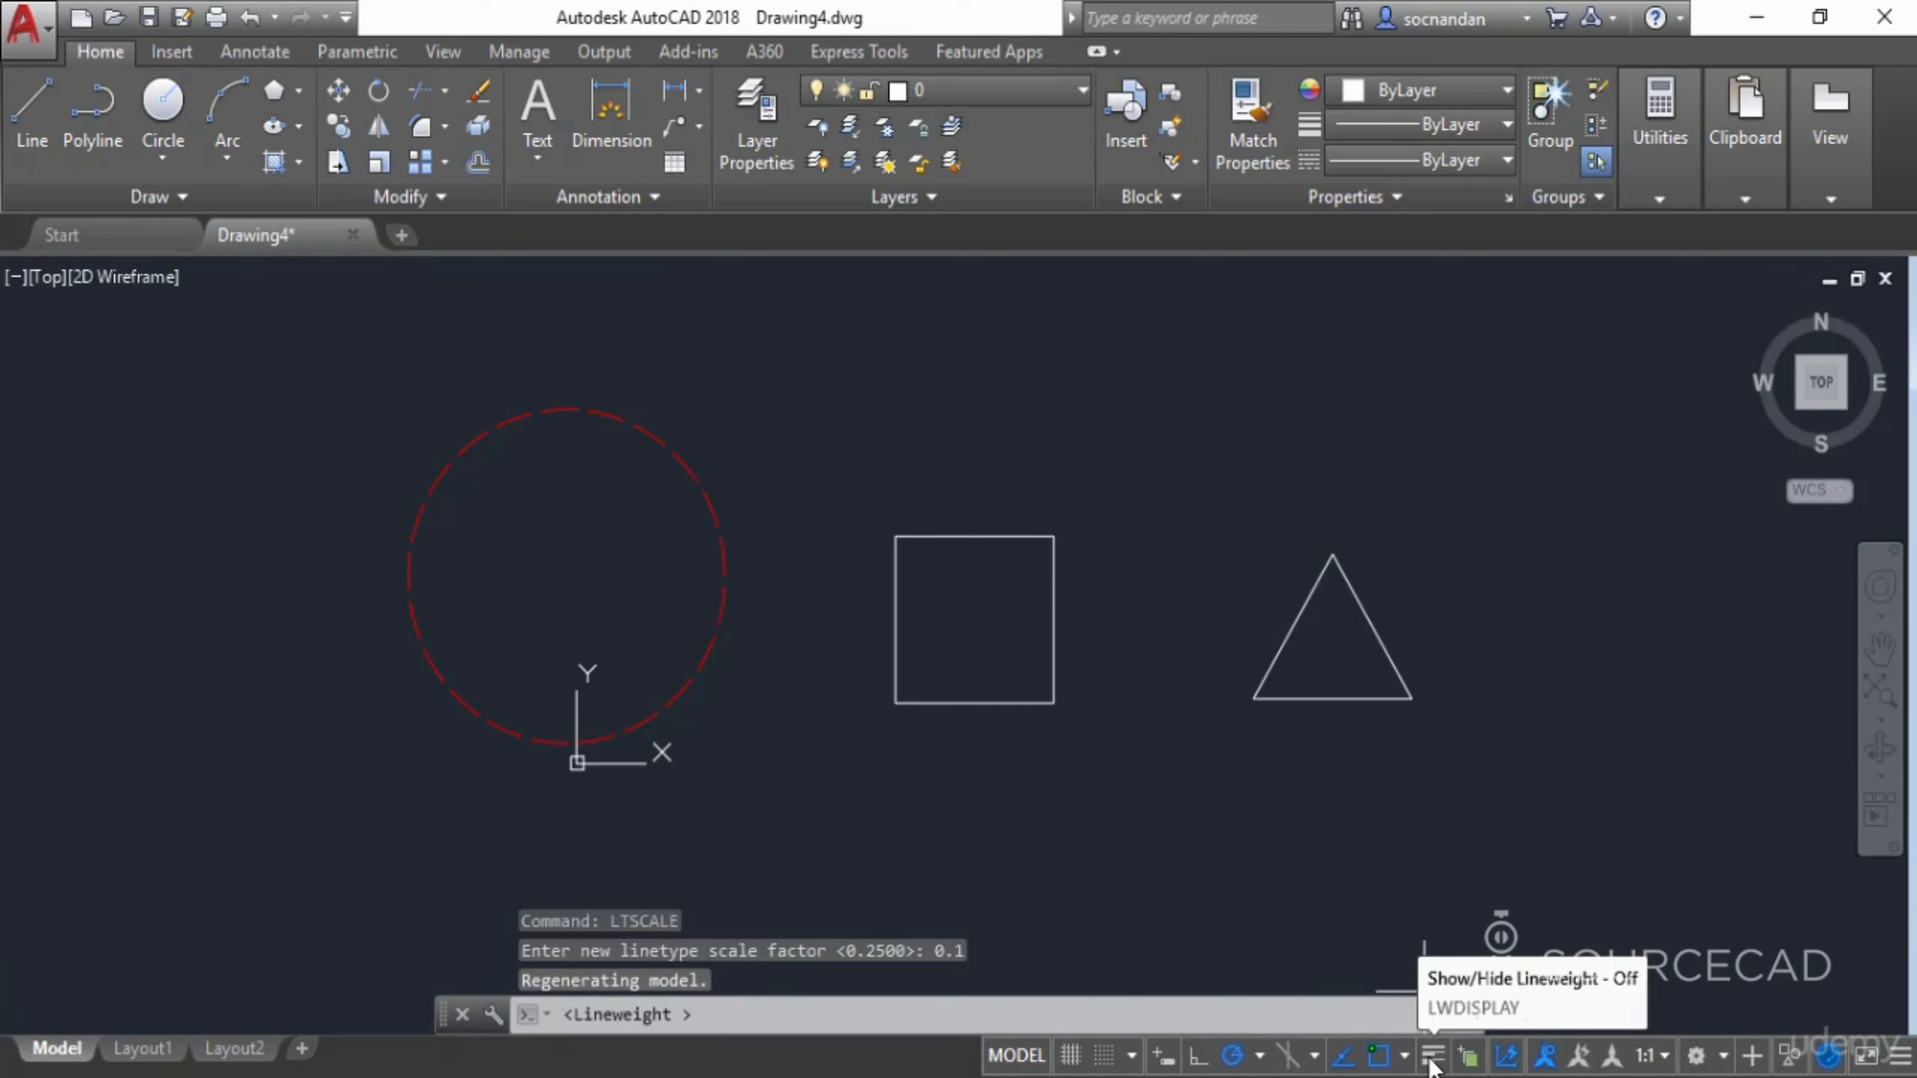